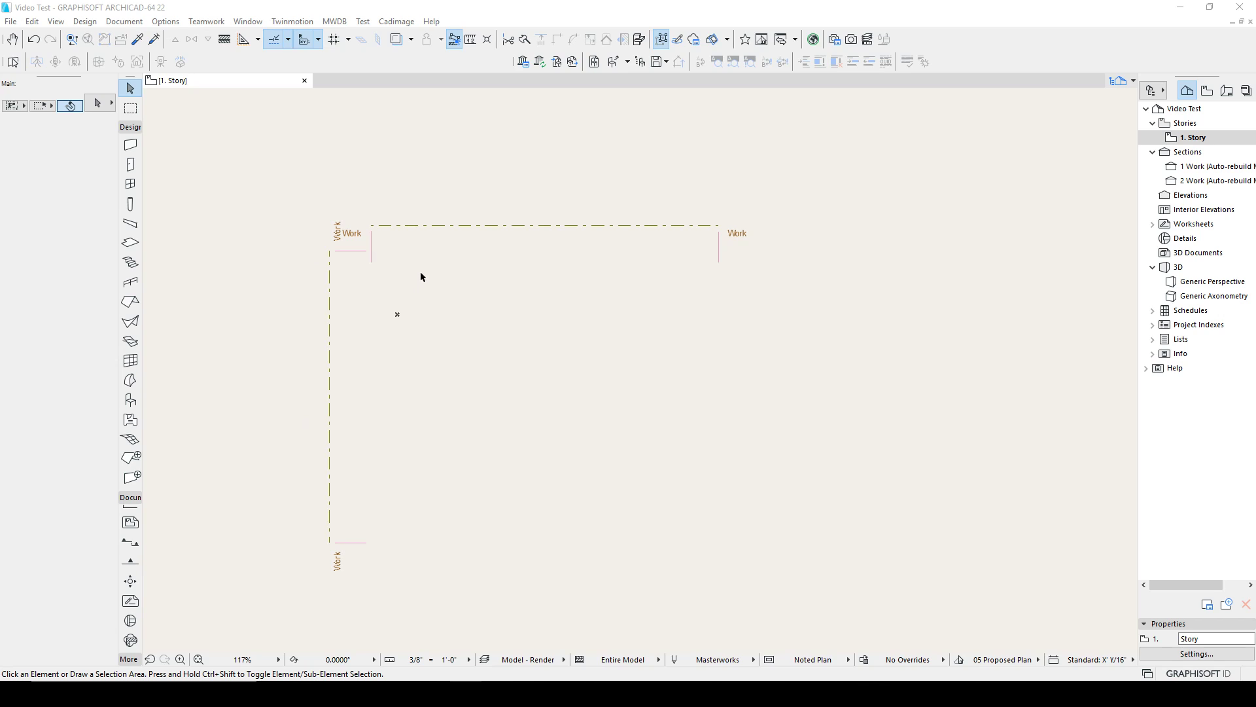
Select both Work section markers on the floor plan and open their section views with the current view settings.
left_click_drag(388, 273, 294, 190)
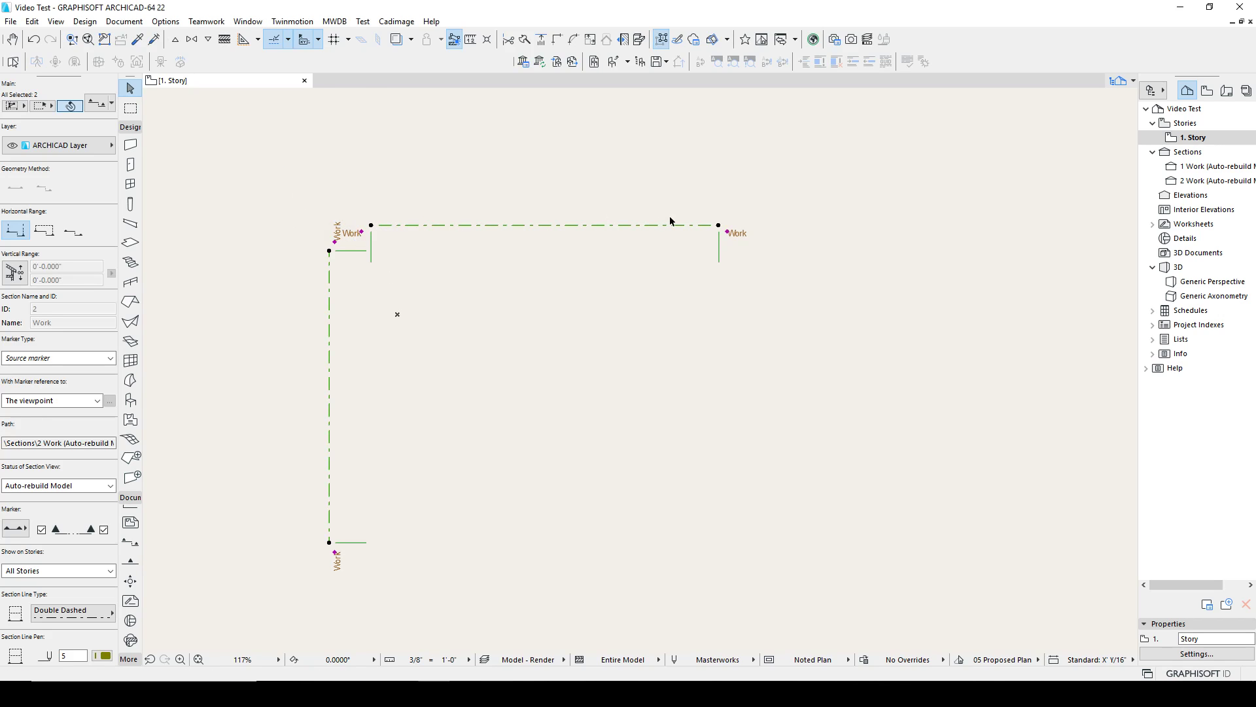
right_click(403, 195)
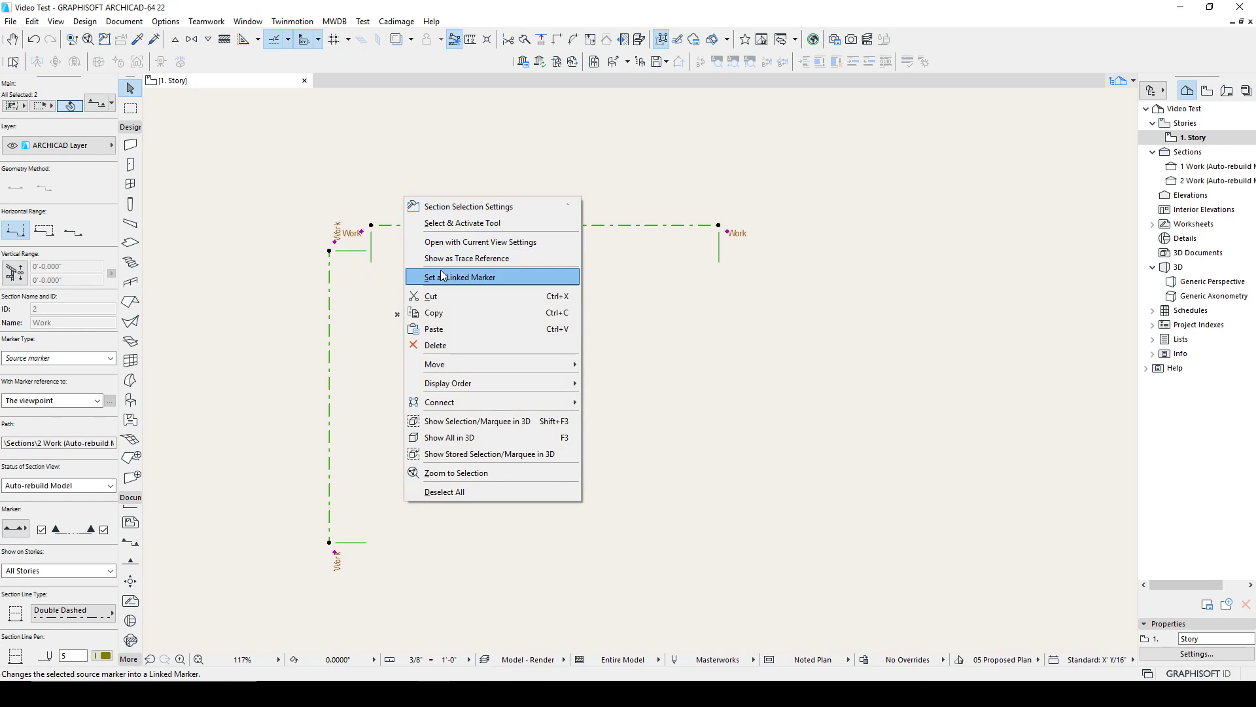
left_click(490, 241)
left_click(594, 187)
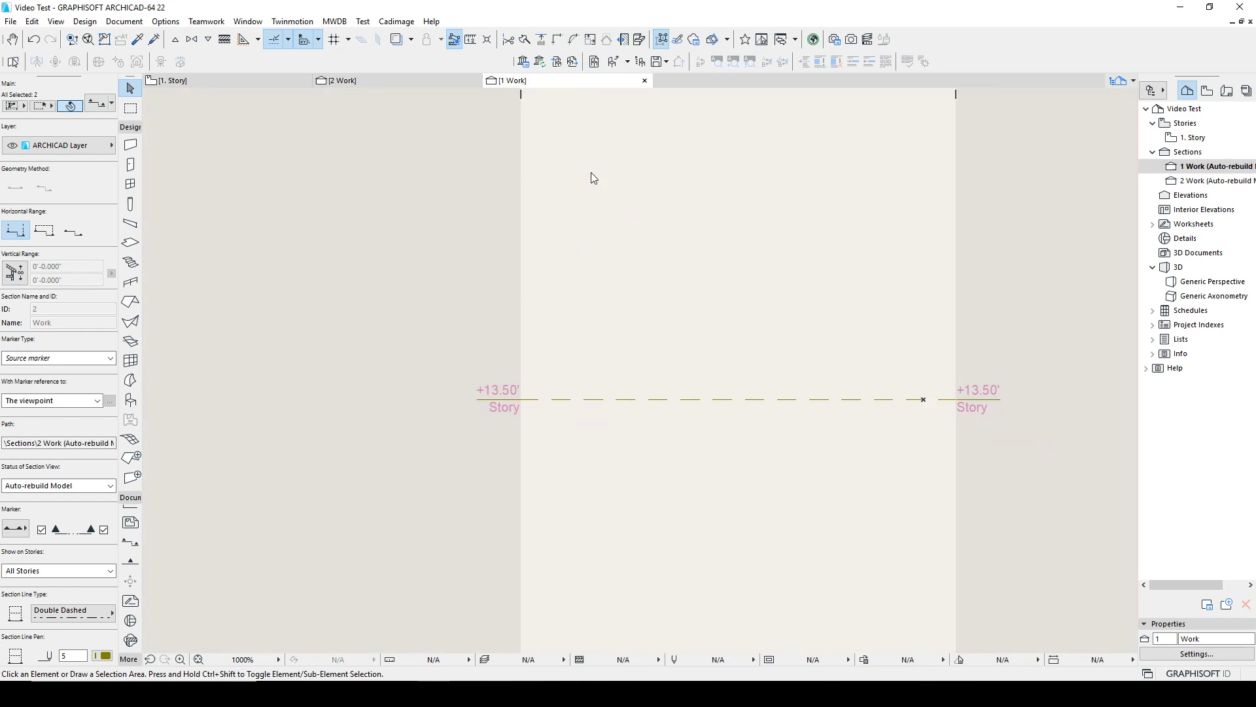
left_click(519, 82)
left_click(411, 81)
left_click(547, 80)
left_click(246, 81)
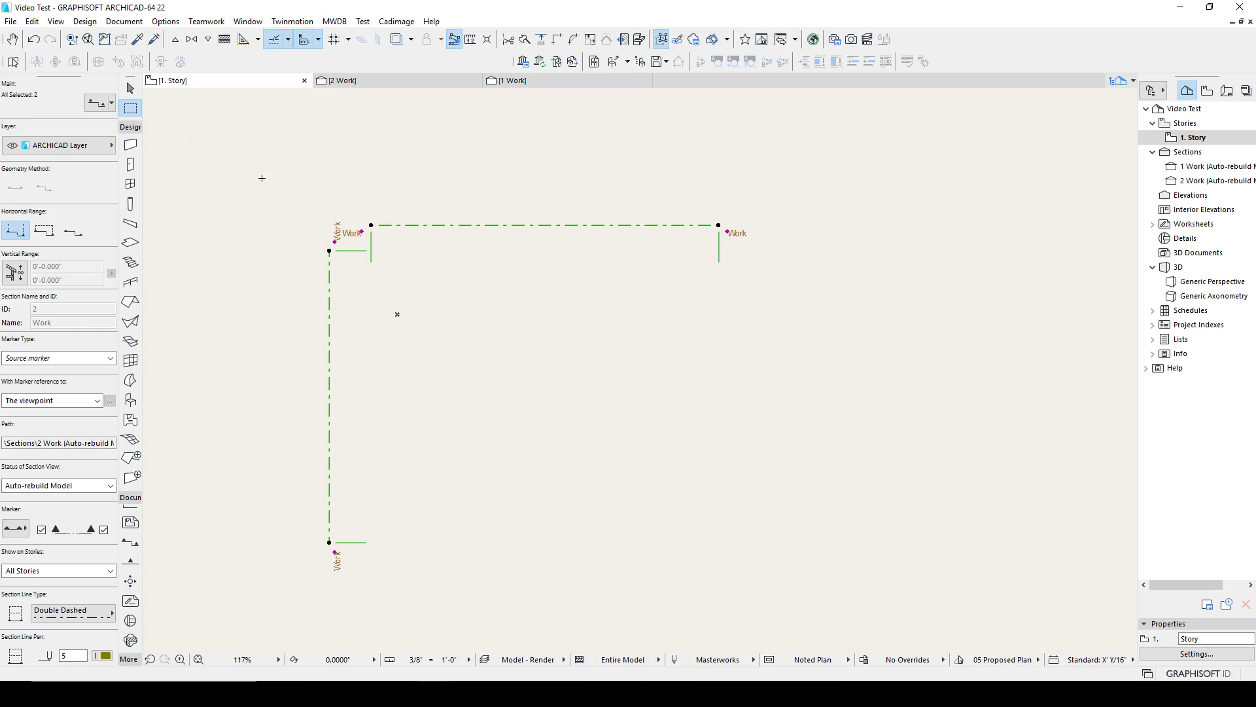
left_click(130, 88)
left_click(276, 192)
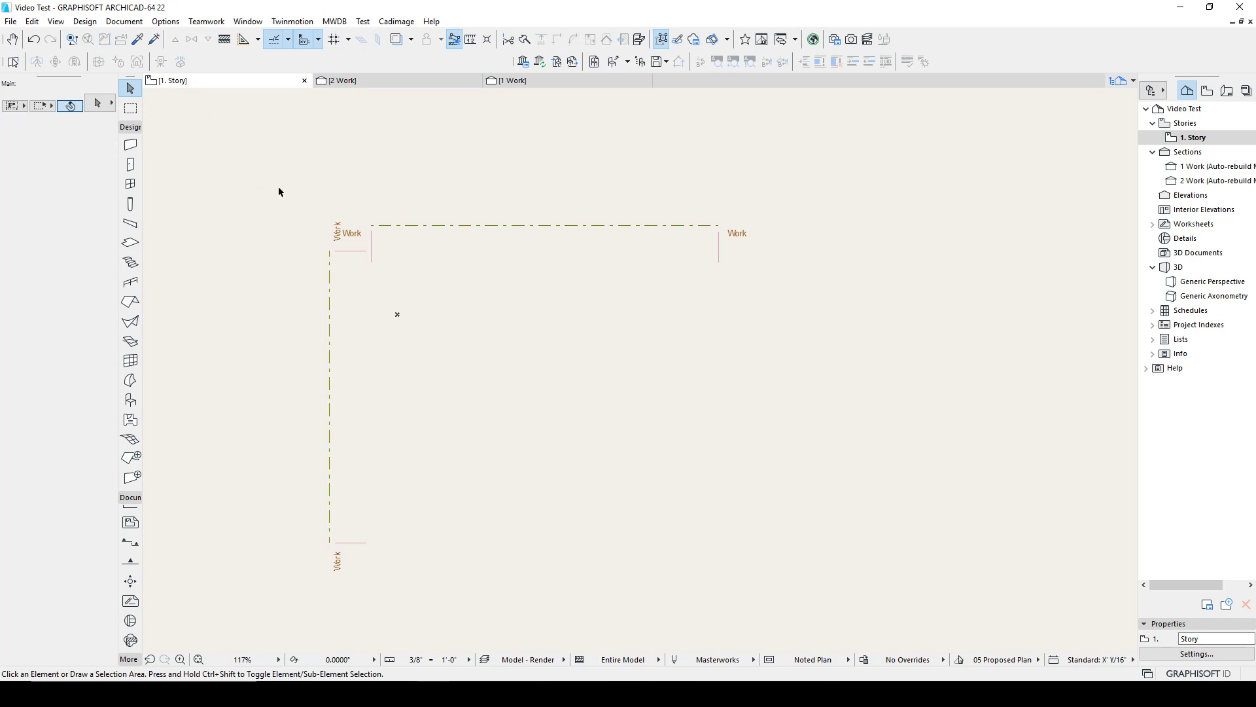
Draw a marquee over the working area inside the two section lines and open a 3D view of it.
left_click(136, 111)
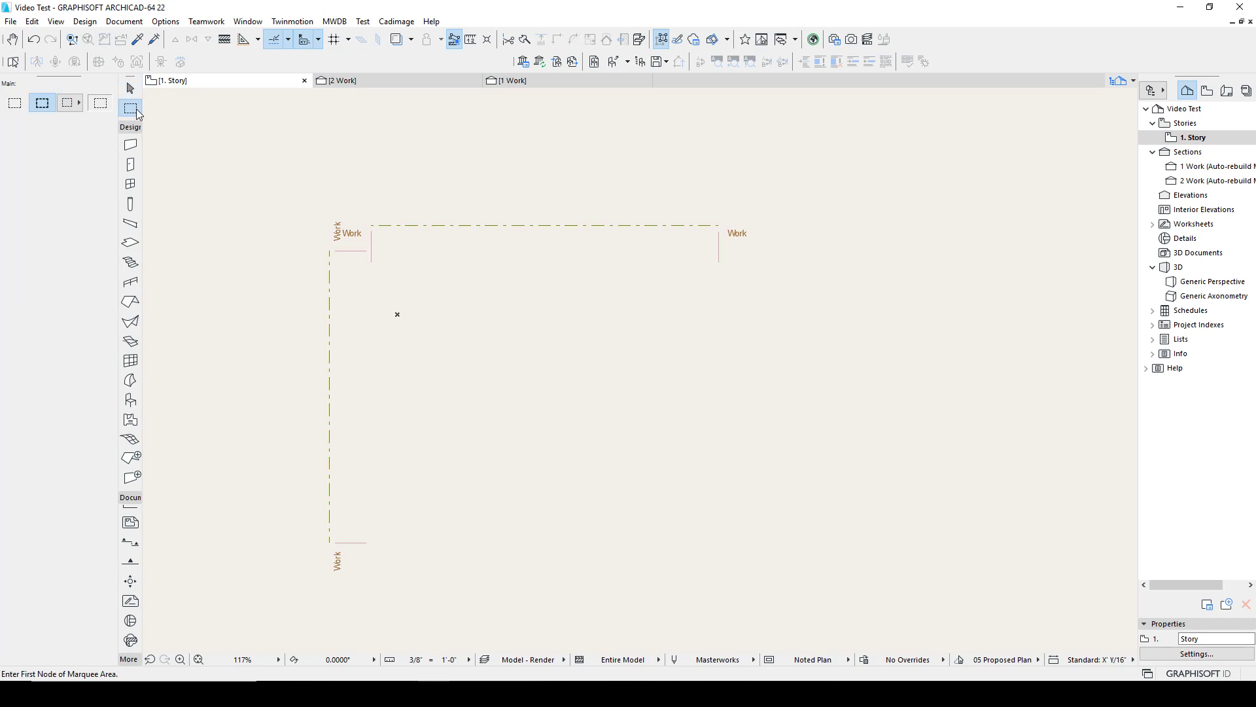
left_click(378, 267)
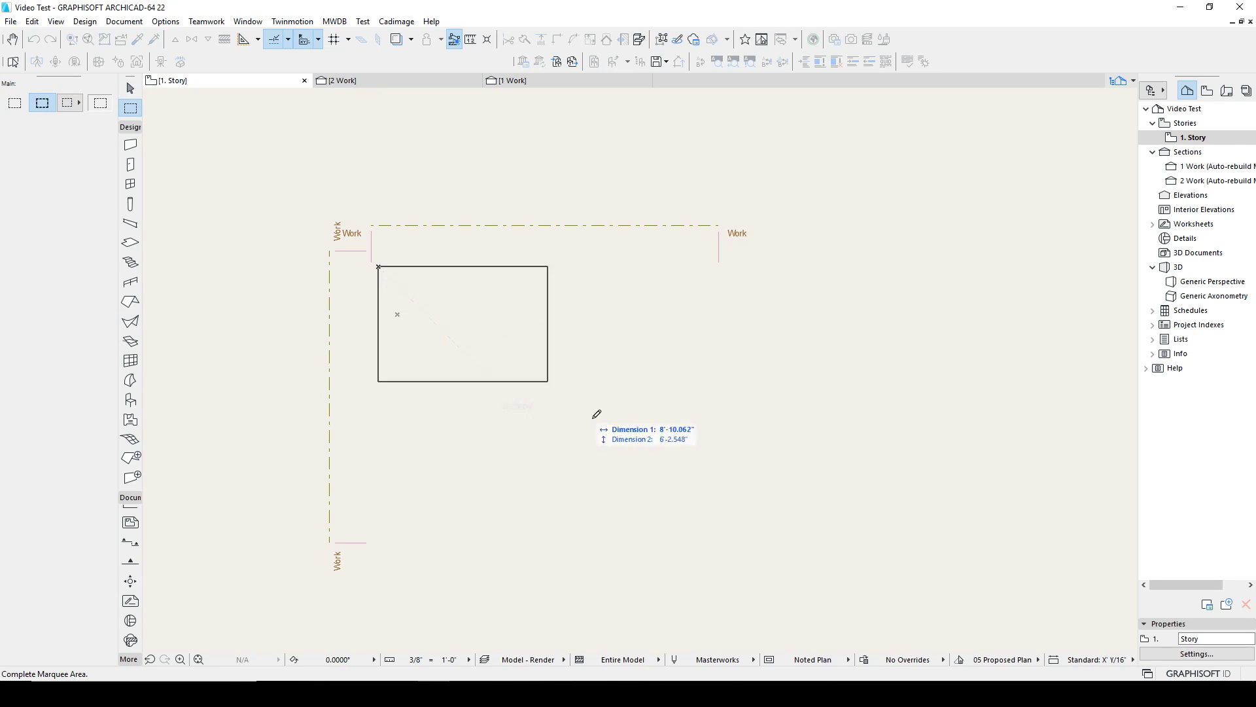
left_click(720, 528)
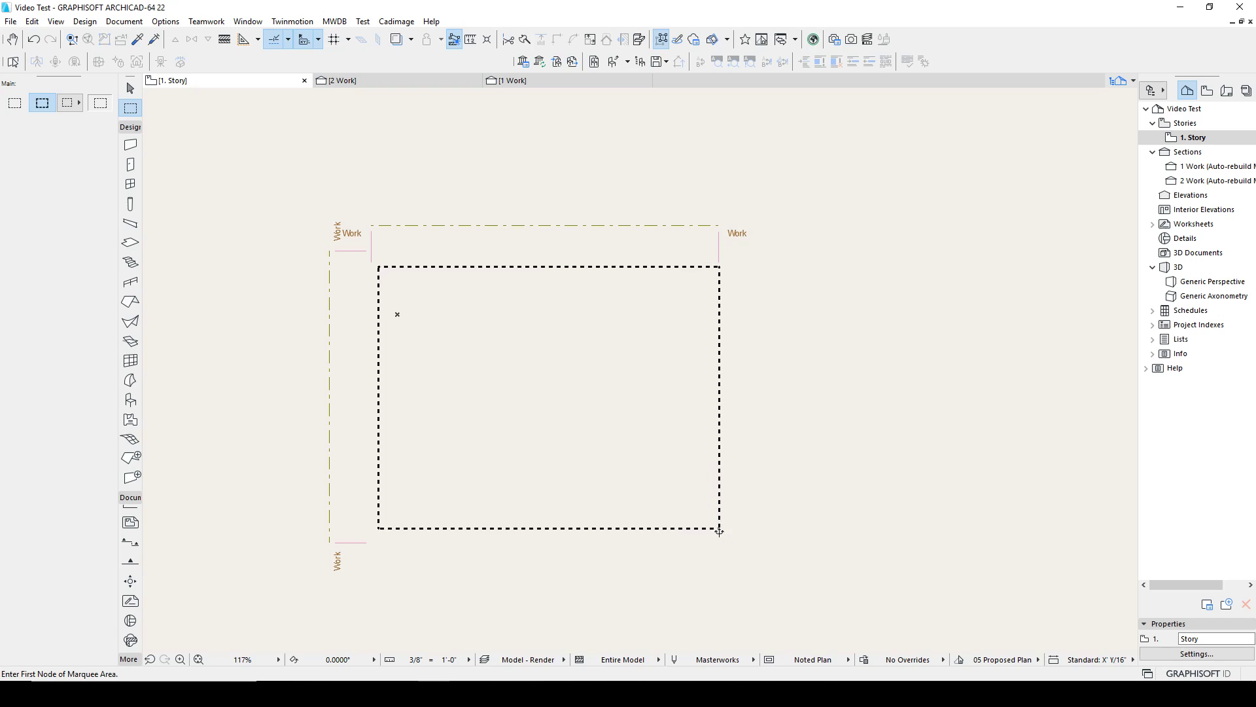
key("F5")
middle_click_drag(607, 320, 528, 453)
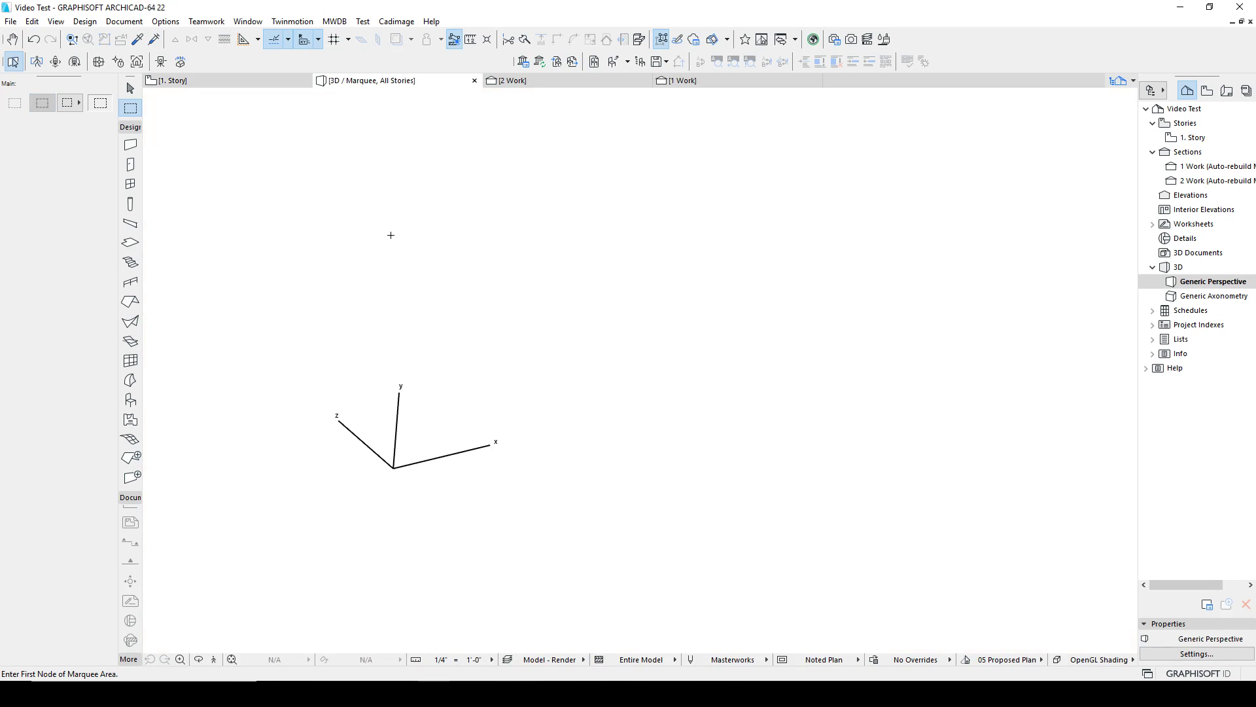
left_click(234, 84)
key("Escape")
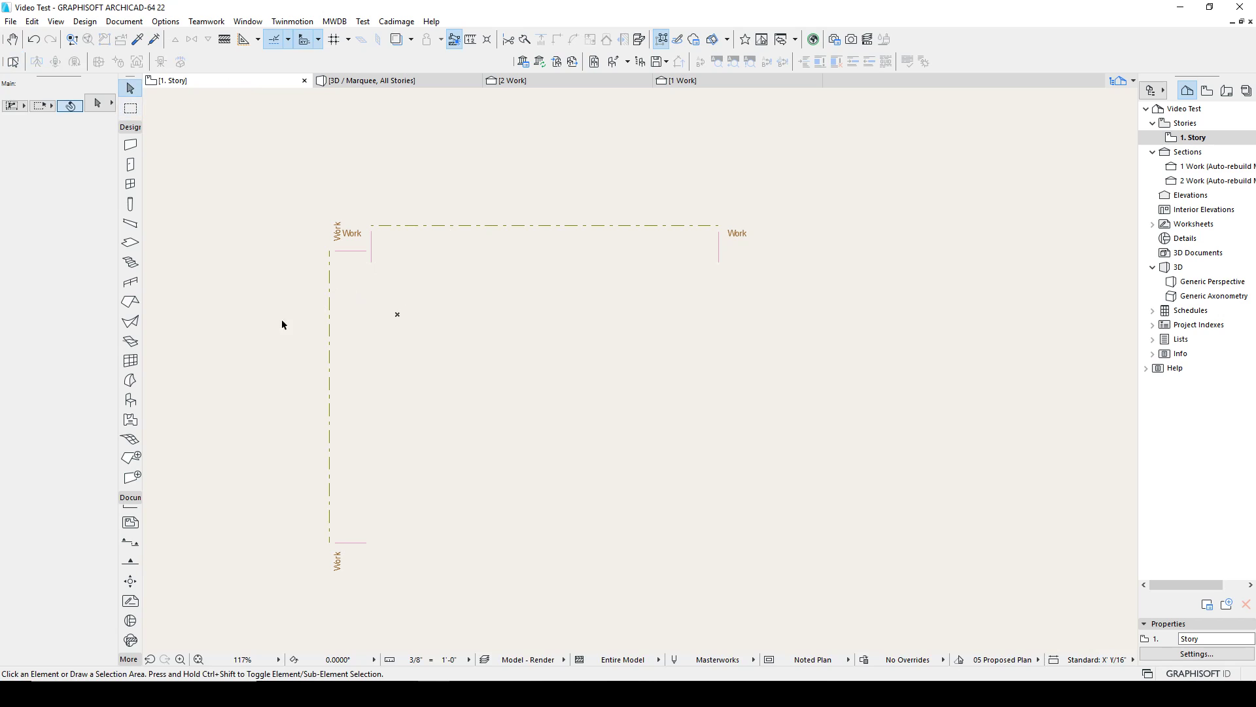
Draw a box-shaped morph inside the section lines on the floor plan with an extrusion length of 2'-0".
left_click(130, 381)
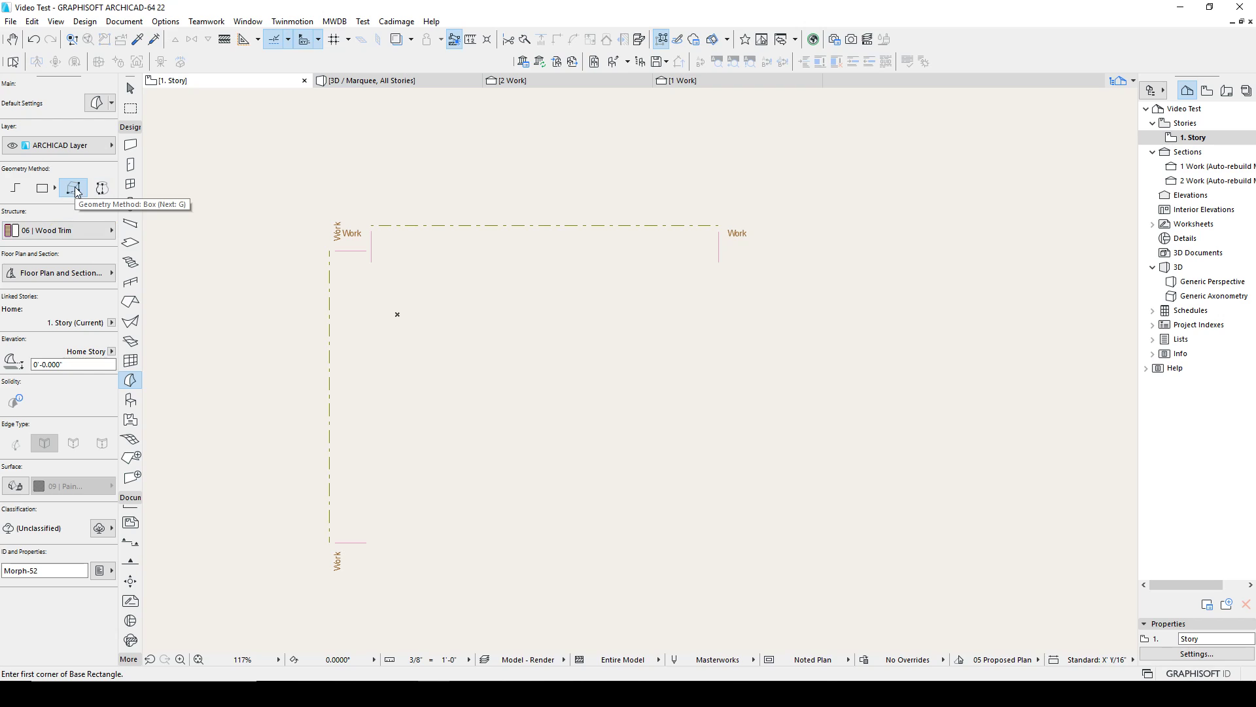
left_click(425, 306)
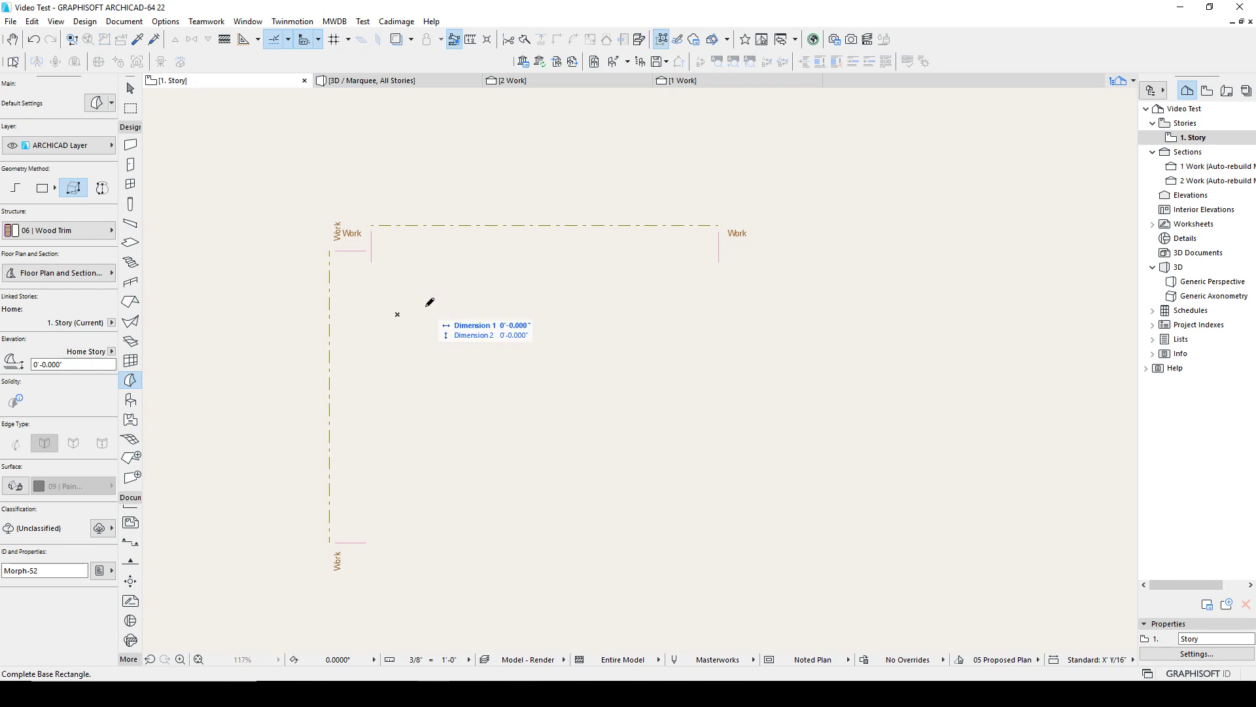
left_click(604, 415)
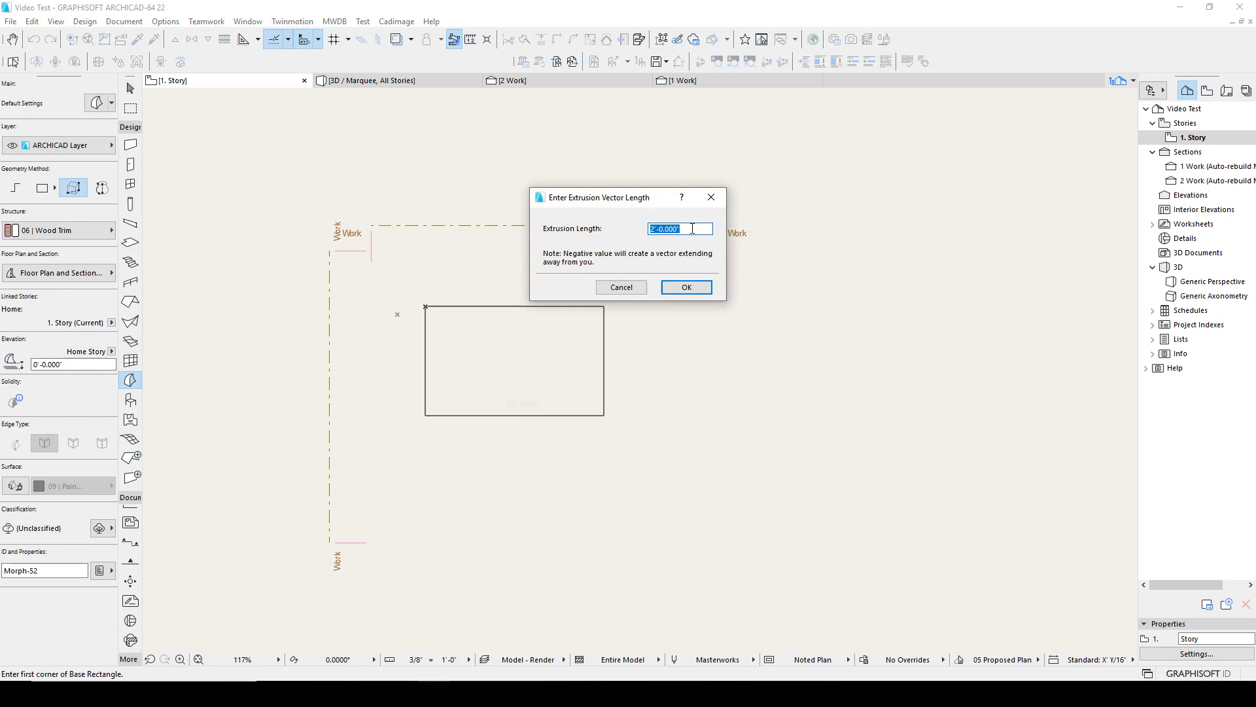
left_click(674, 296)
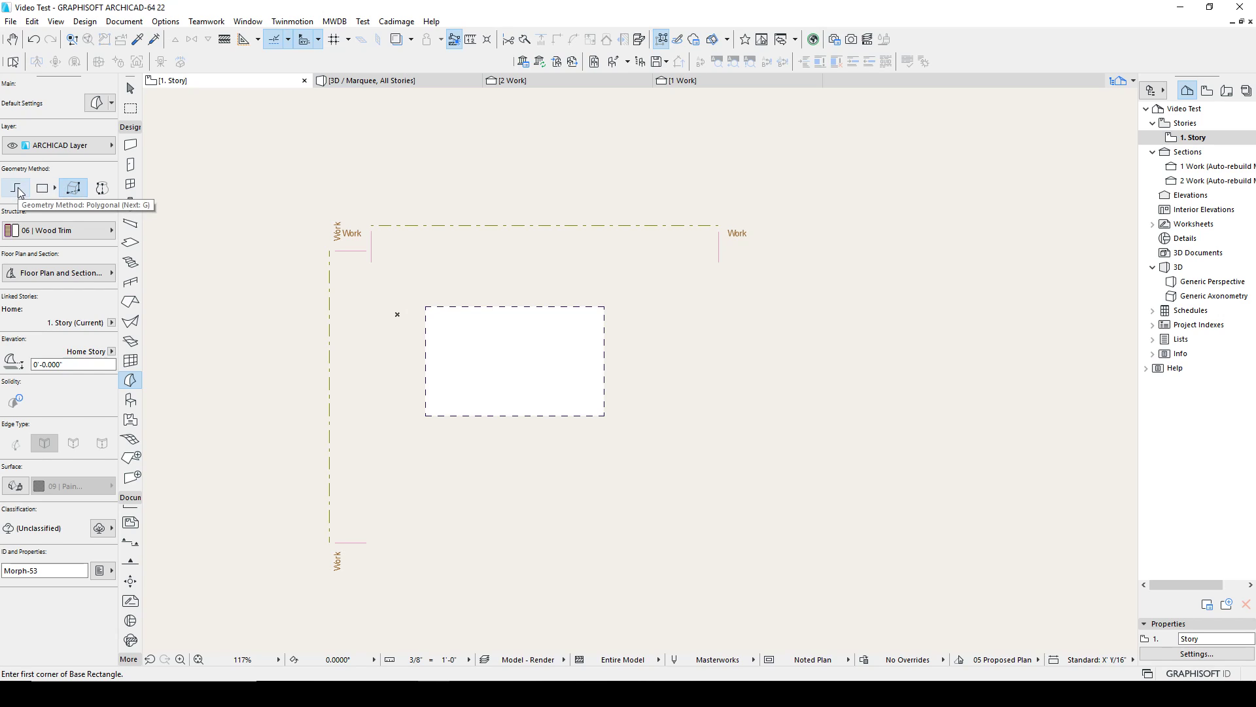
Set the morph geometry method to Revolved.
left_click(54, 189)
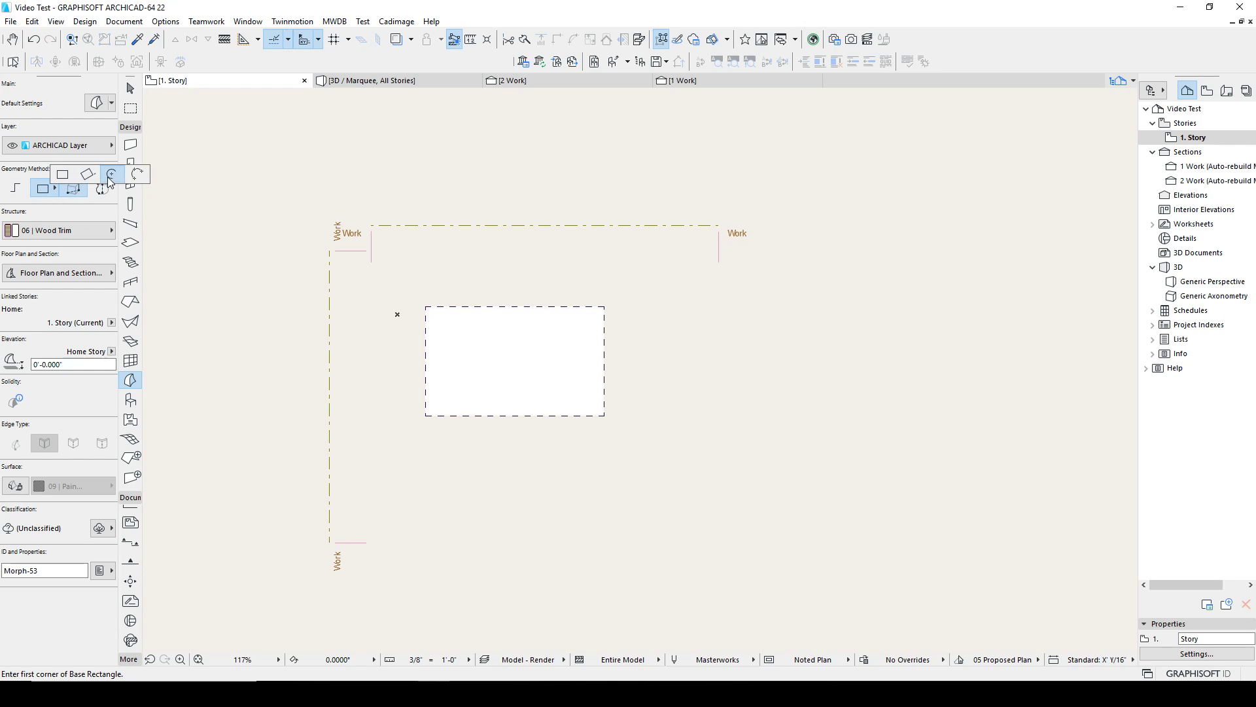
left_click(15, 173)
left_click(105, 189)
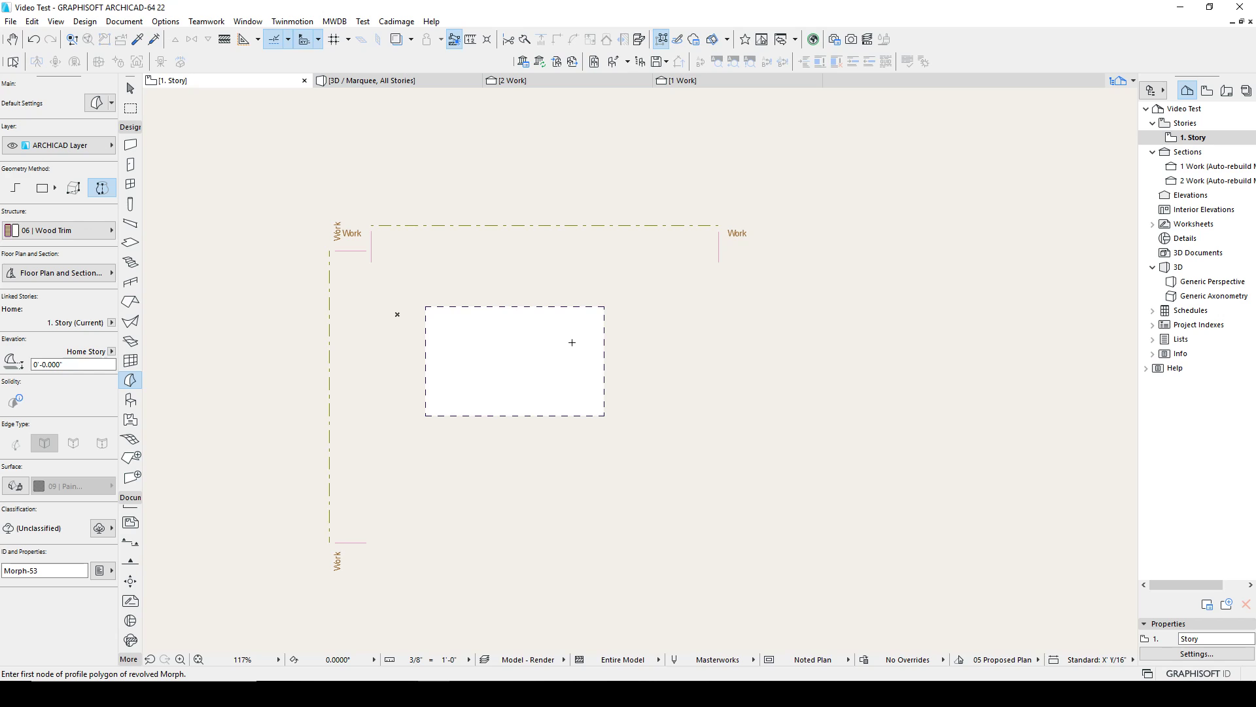
Examine the box morph in 3D, in both Work sections and on the floor plan.
left_click(373, 81)
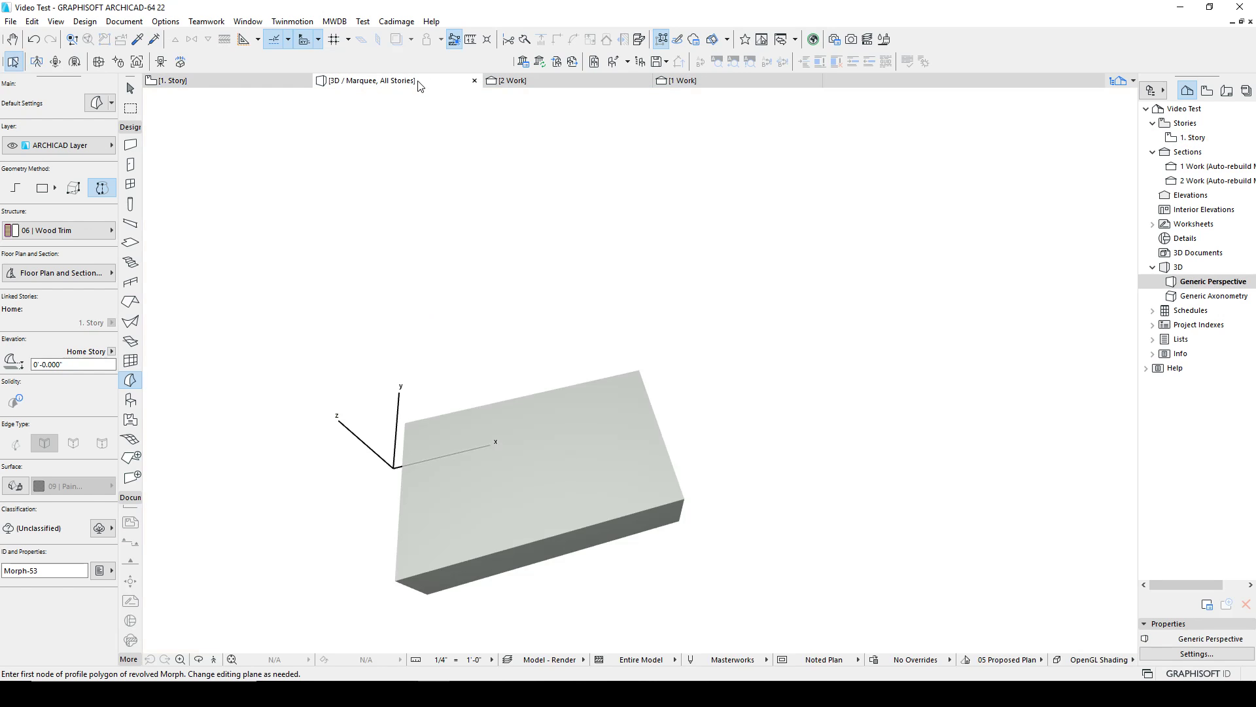
middle_click_drag(530, 293, 661, 186, "shift")
middle_click_drag(571, 419, 544, 324)
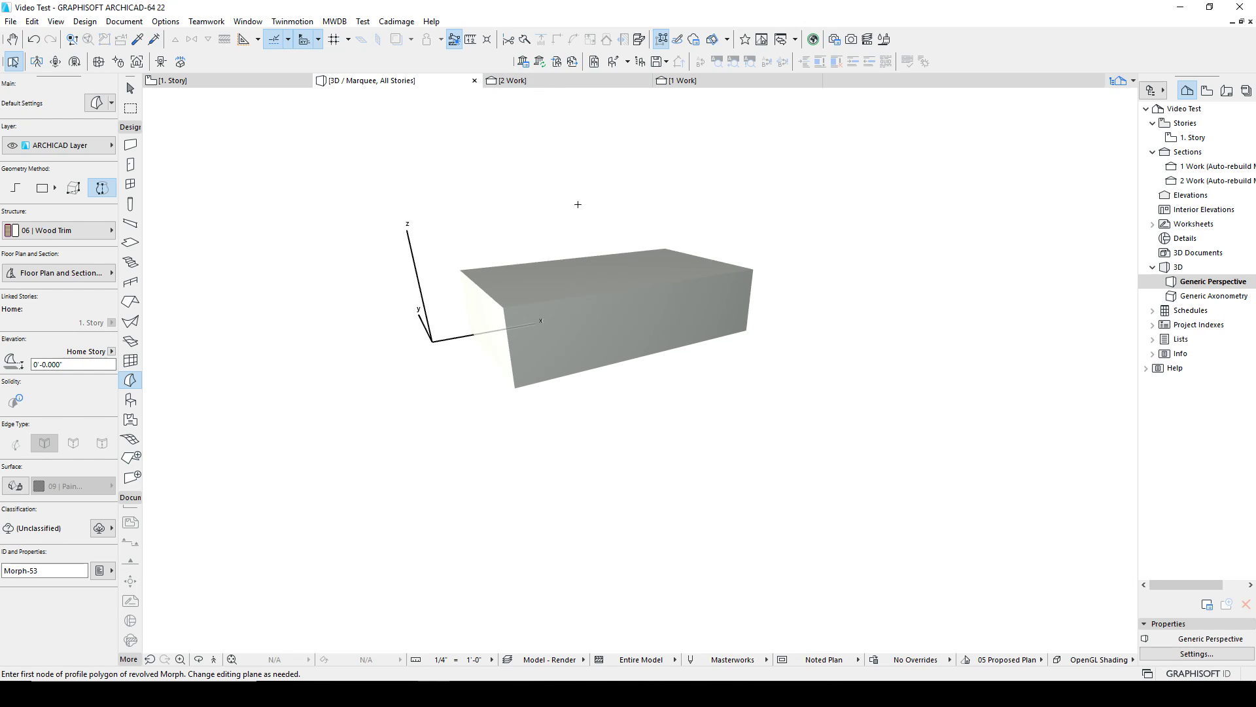
middle_click_drag(602, 200, 788, 272, "shift")
left_click(517, 80)
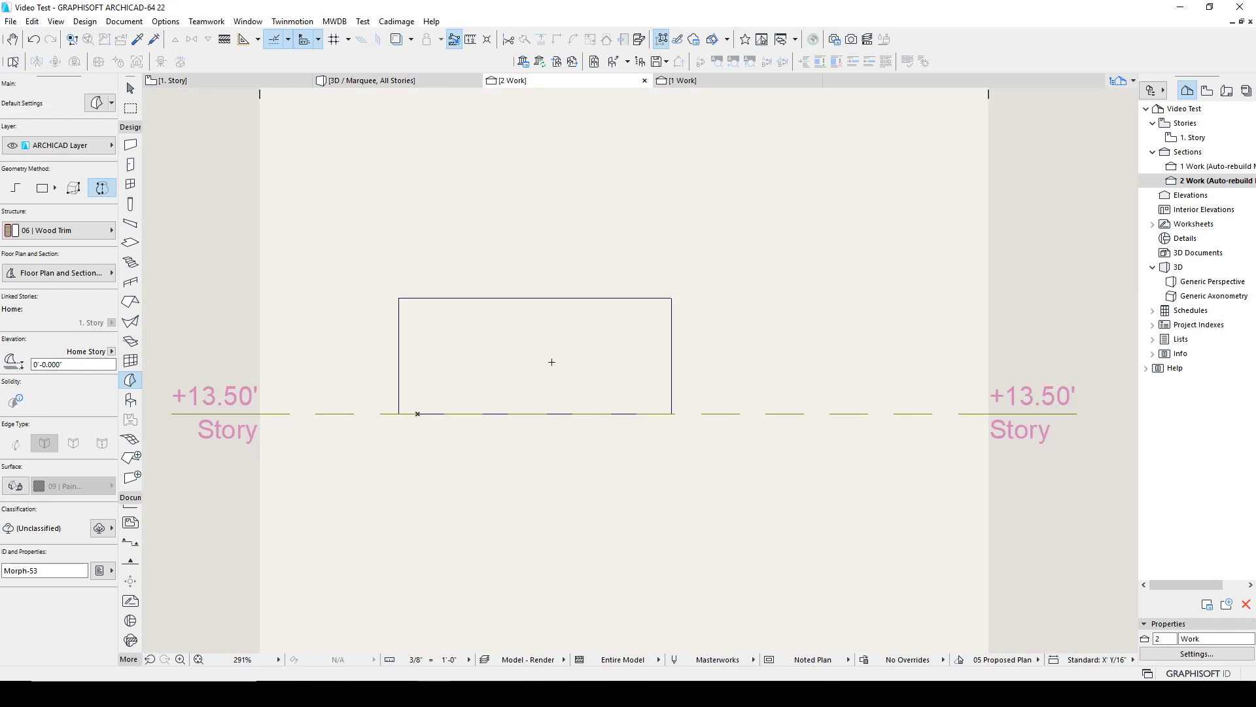
left_click(704, 81)
middle_click_drag(742, 369, 595, 280)
left_click(536, 82)
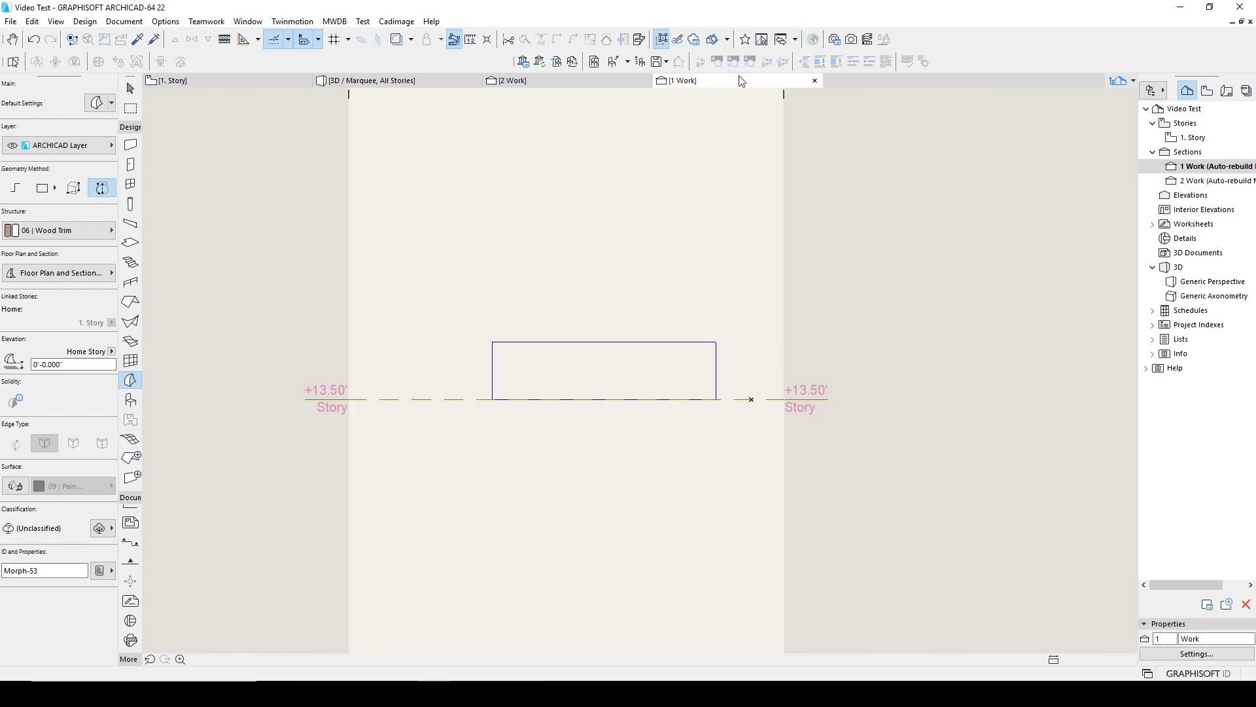
left_click(366, 81)
left_click(270, 83)
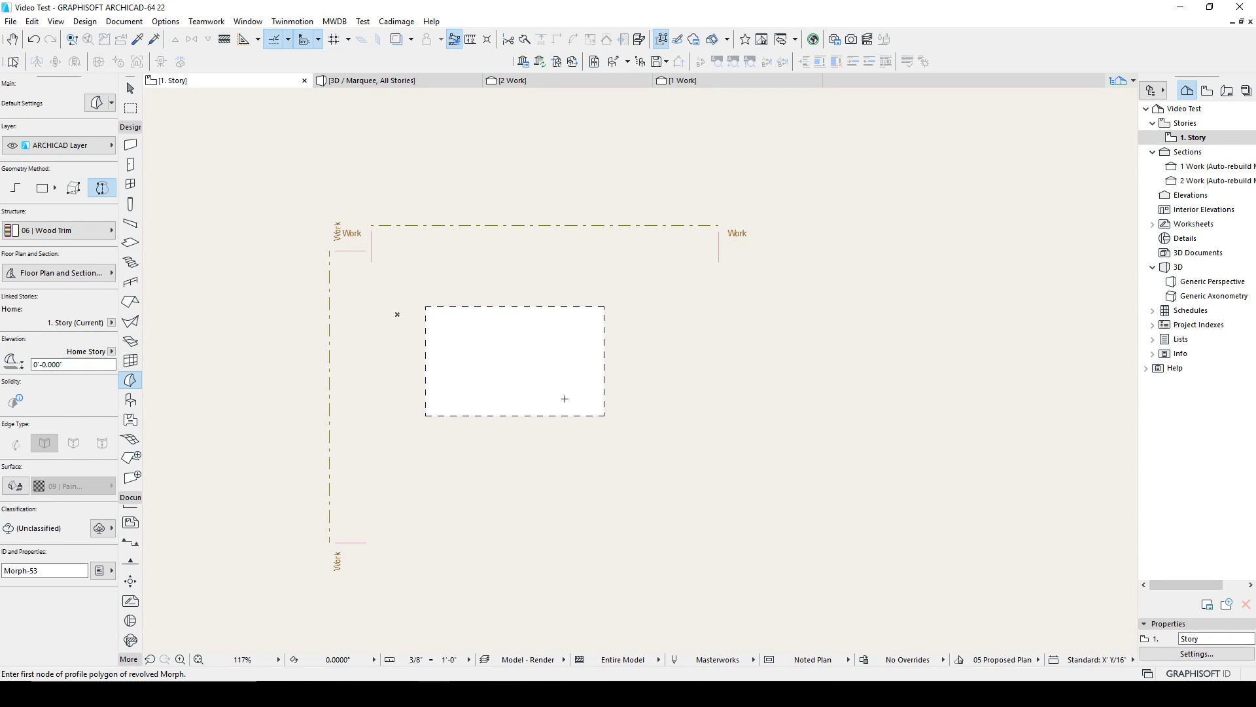
Push the box morph's top face upward by 10 inches in the 3D view.
left_click(417, 85)
middle_click_drag(513, 310, 521, 413, "shift")
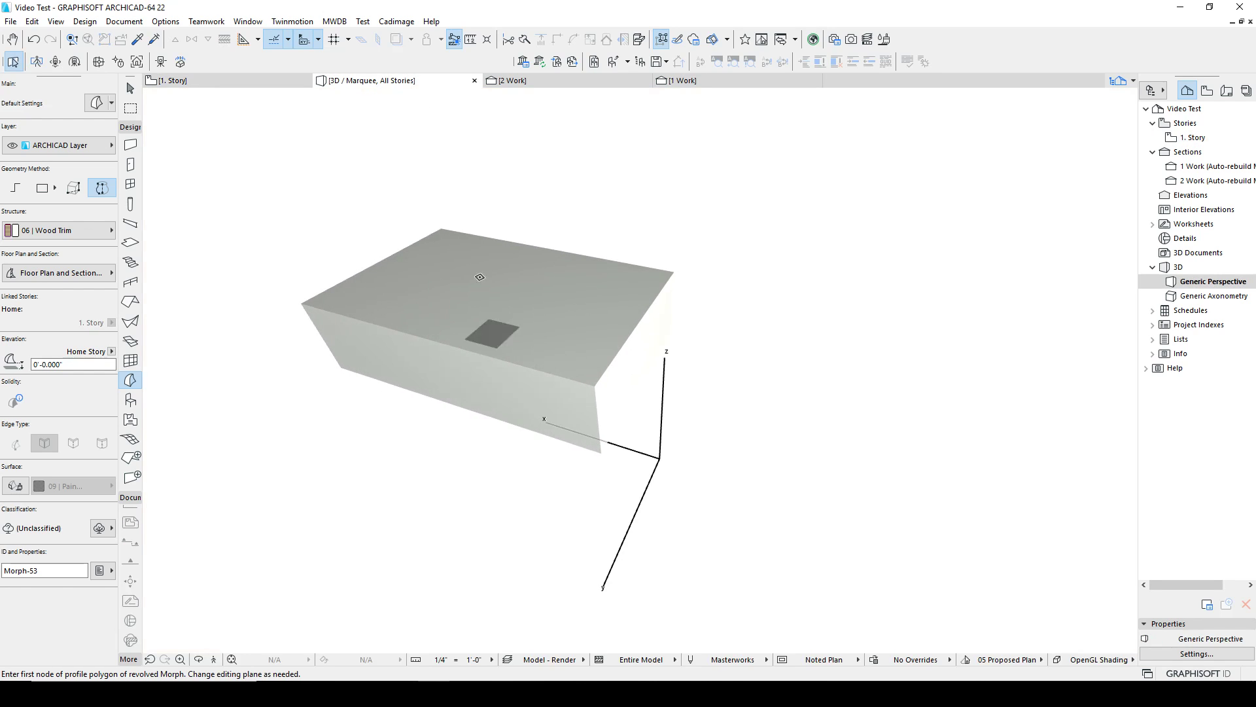
scroll(473, 239, "up", 3)
left_click(501, 307, "shift")
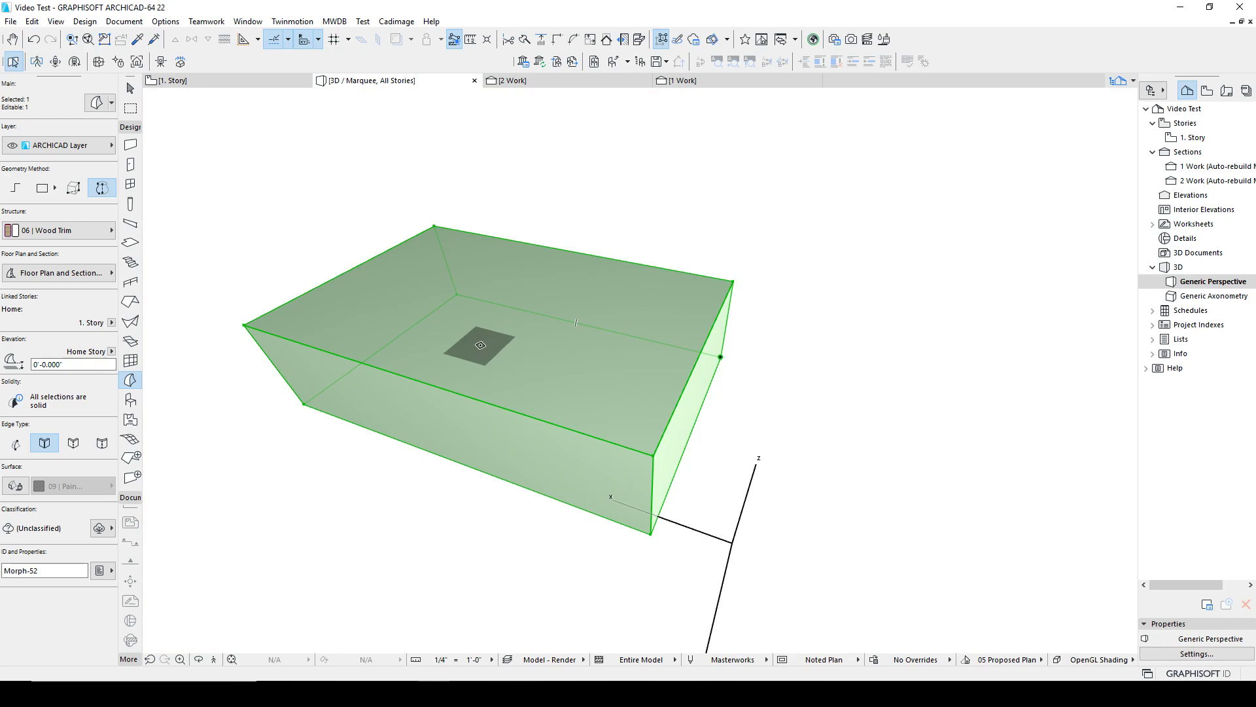
left_click(481, 345)
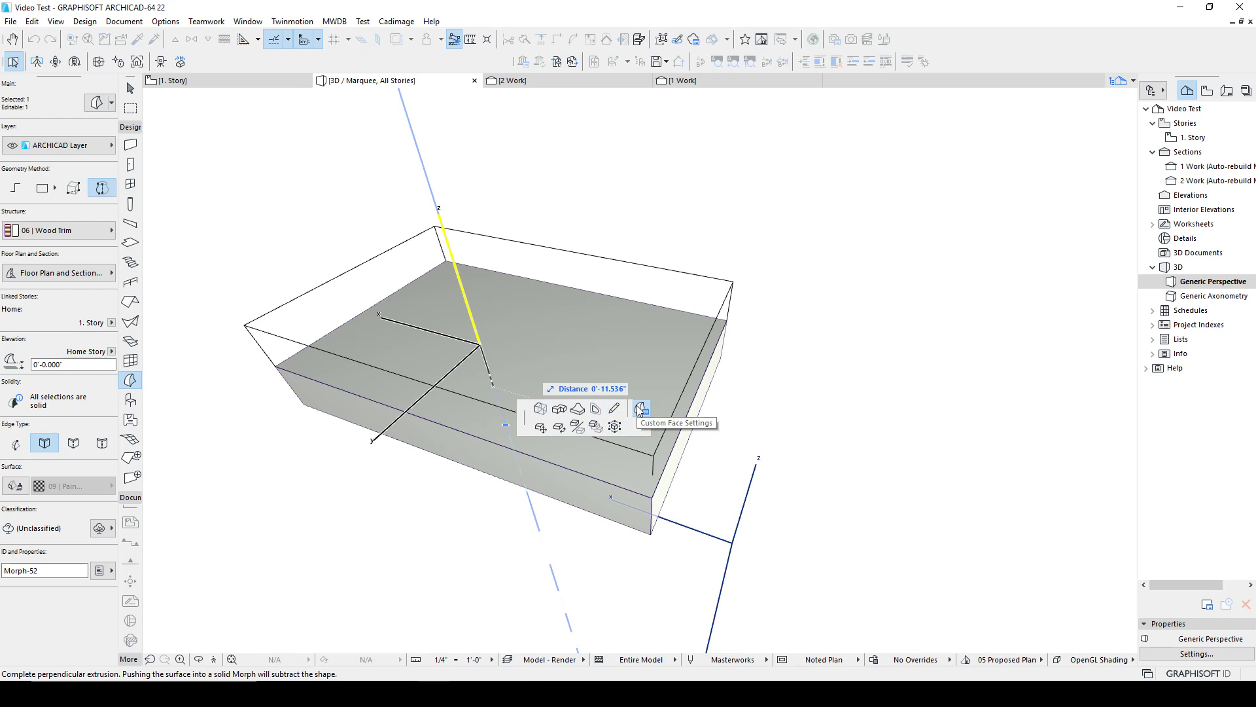
left_click(540, 412)
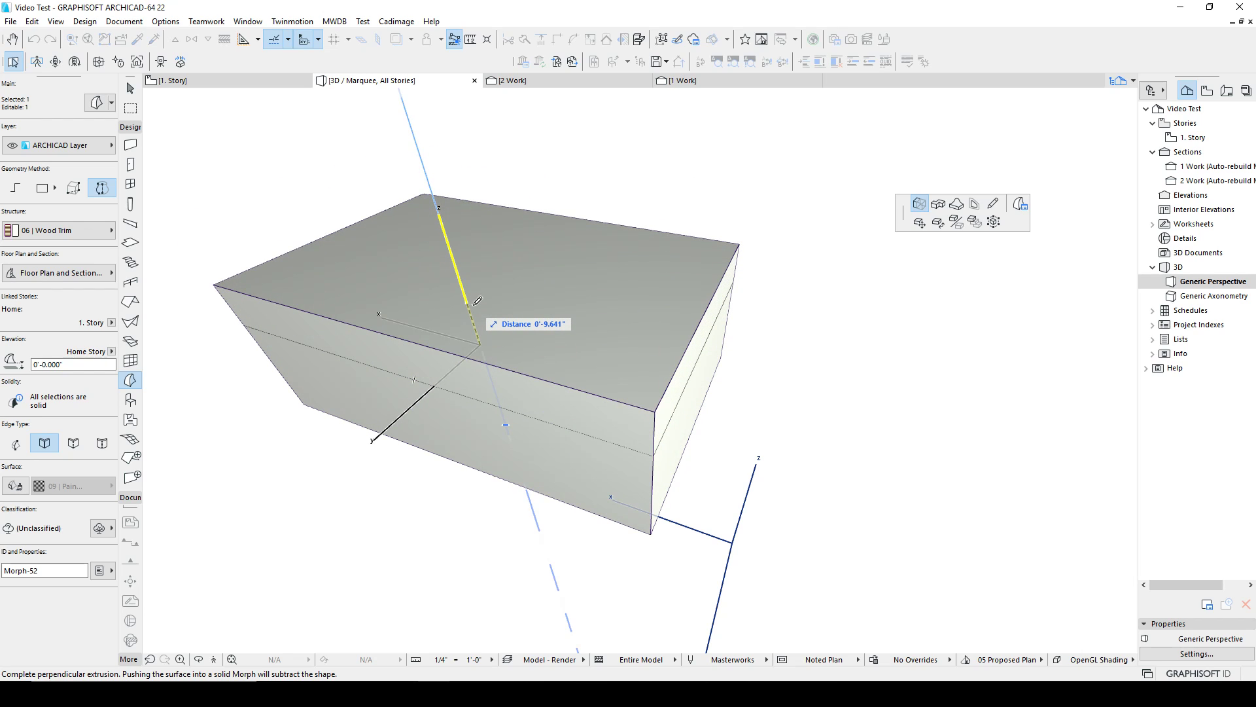
type("10")
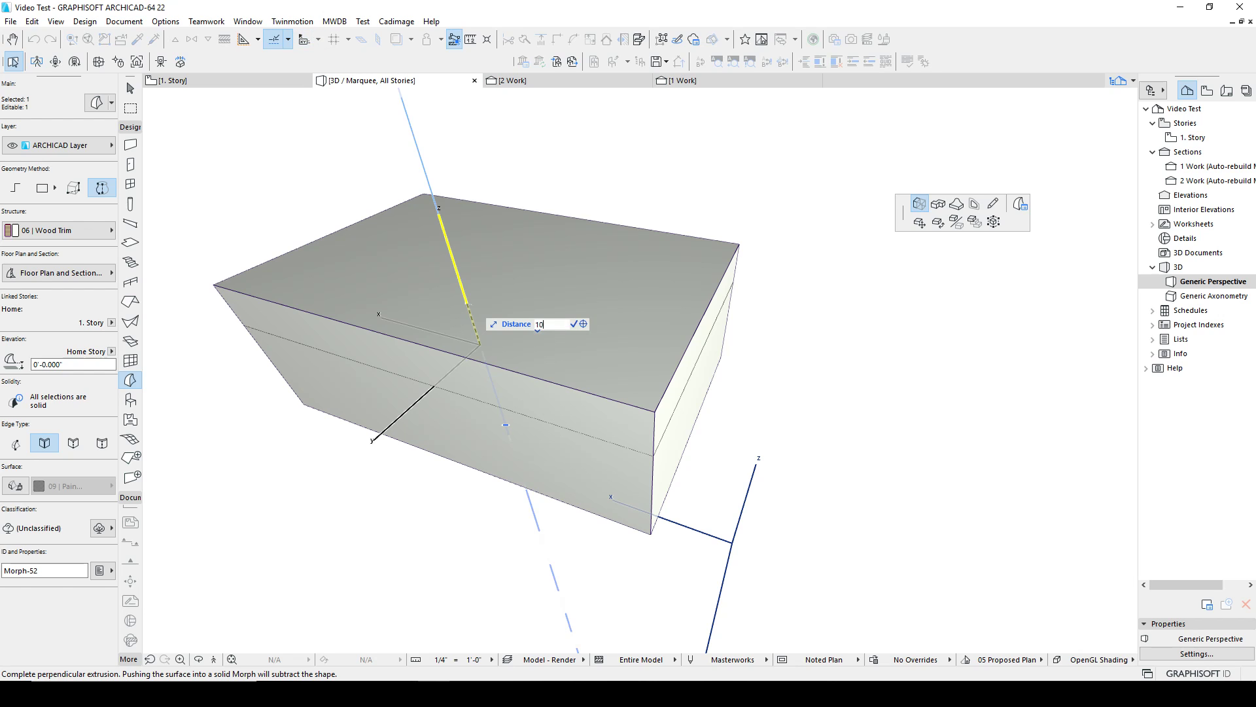
key("Return")
key("Escape")
Check the height of the raised box morph in 3D and in both Work sections.
middle_click_drag(633, 419, 673, 281, "shift")
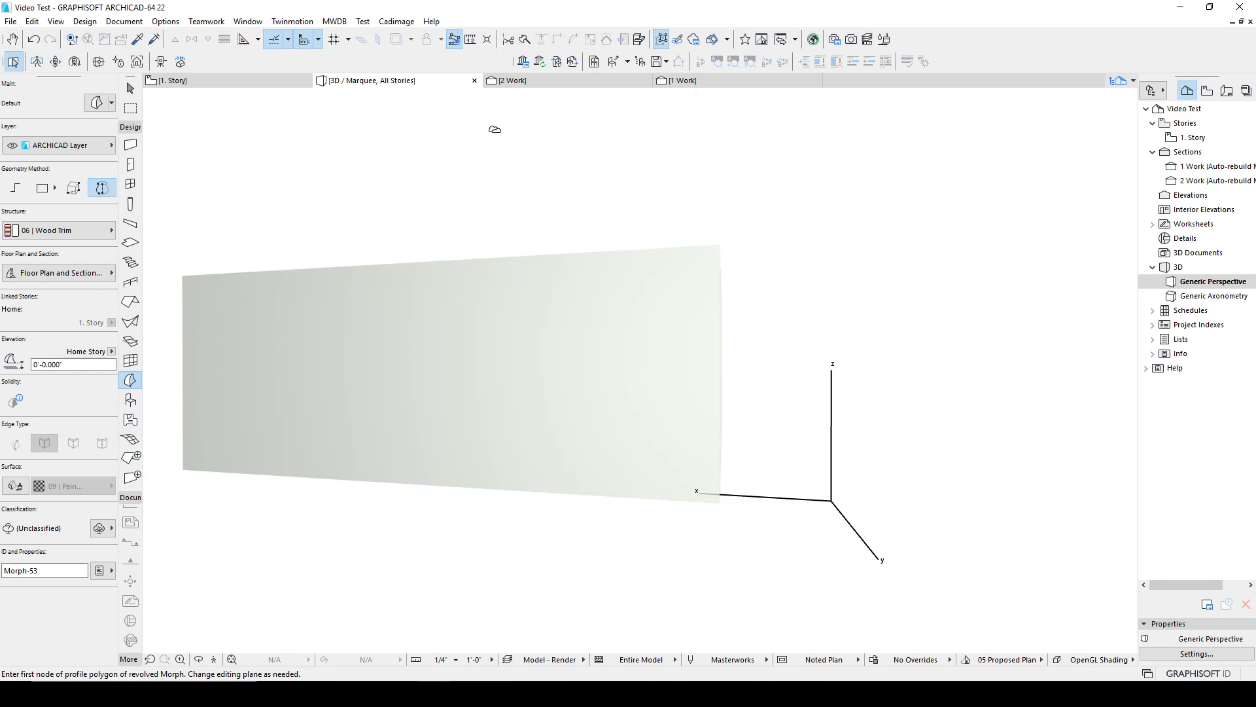
left_click(532, 85)
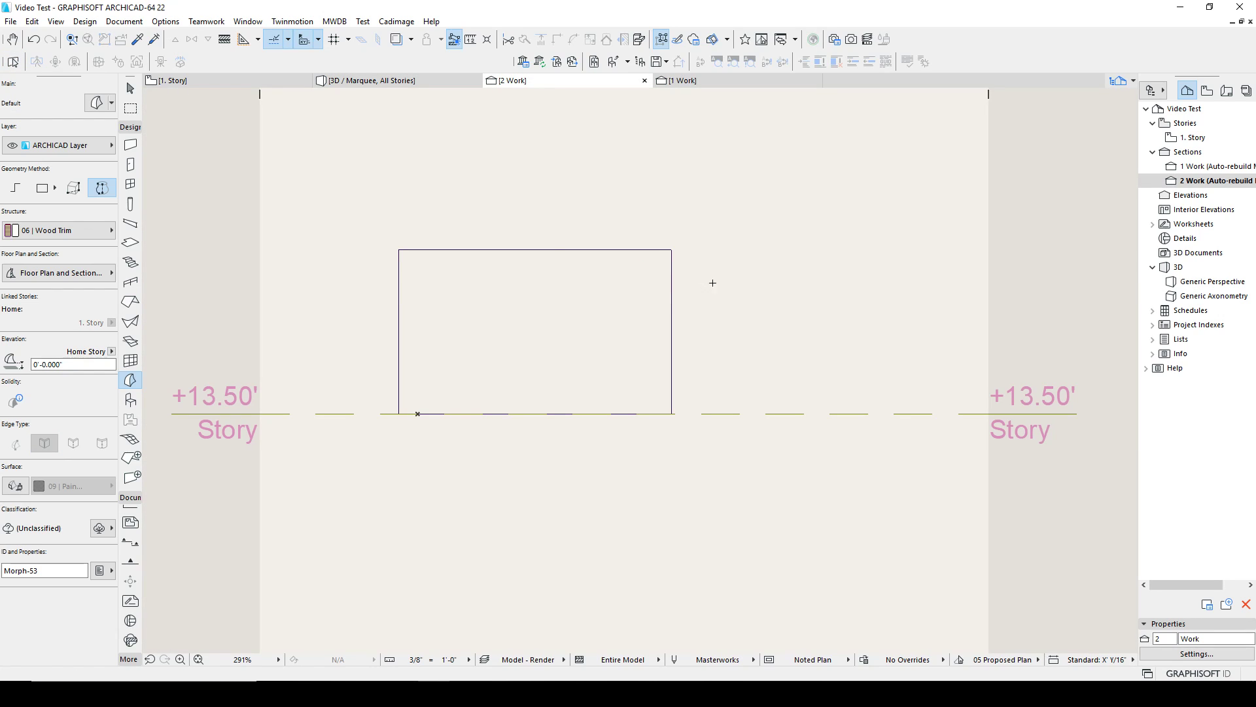
key("m")
left_click(672, 250)
left_click(717, 84)
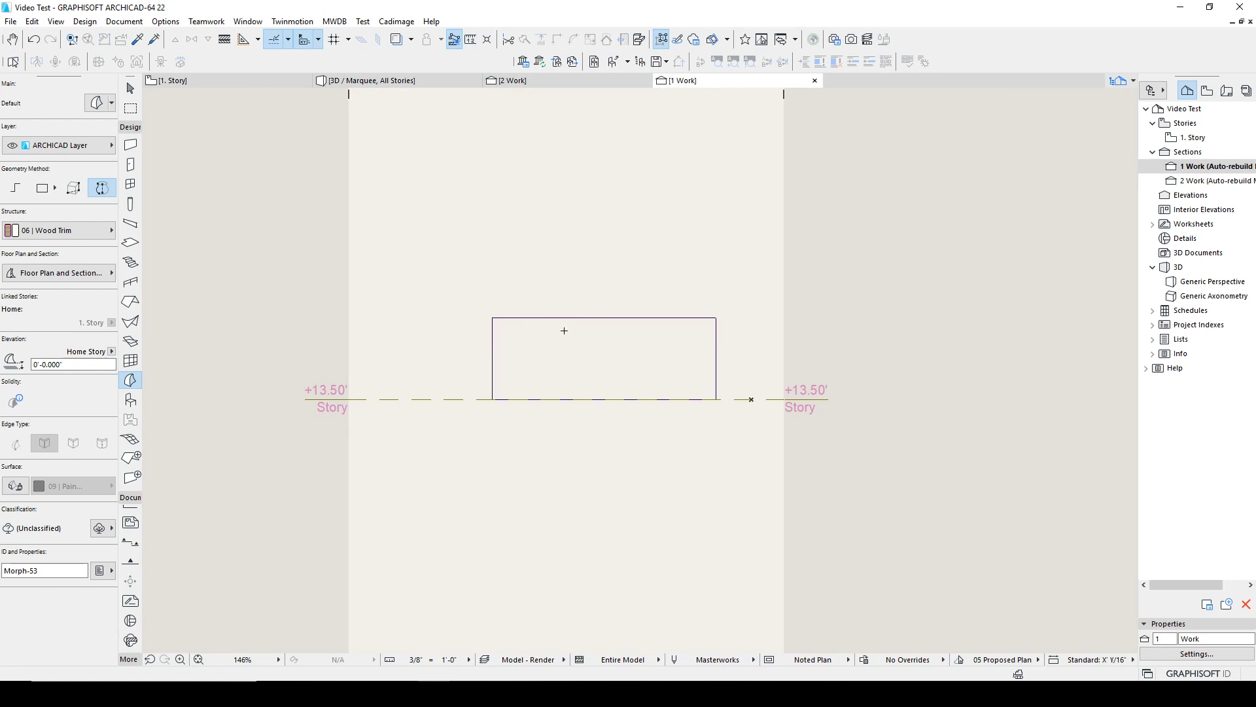
scroll(600, 384, "up", 5)
left_click(521, 85)
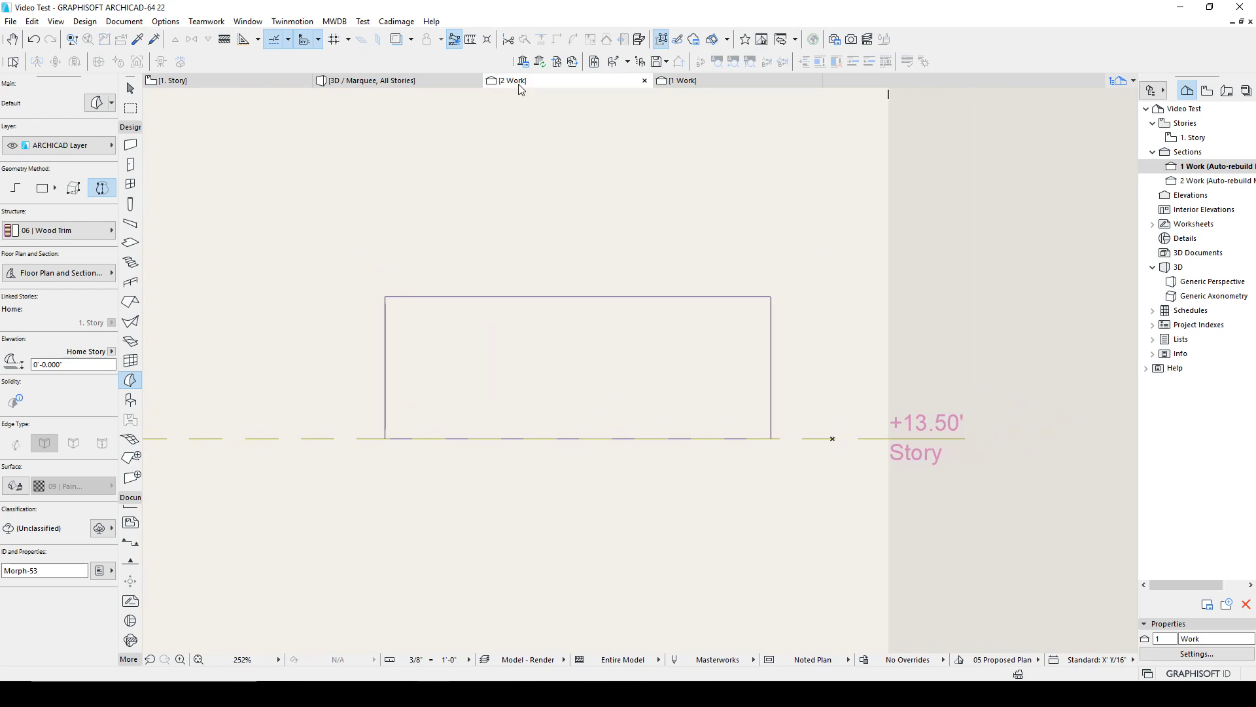
left_click(371, 81)
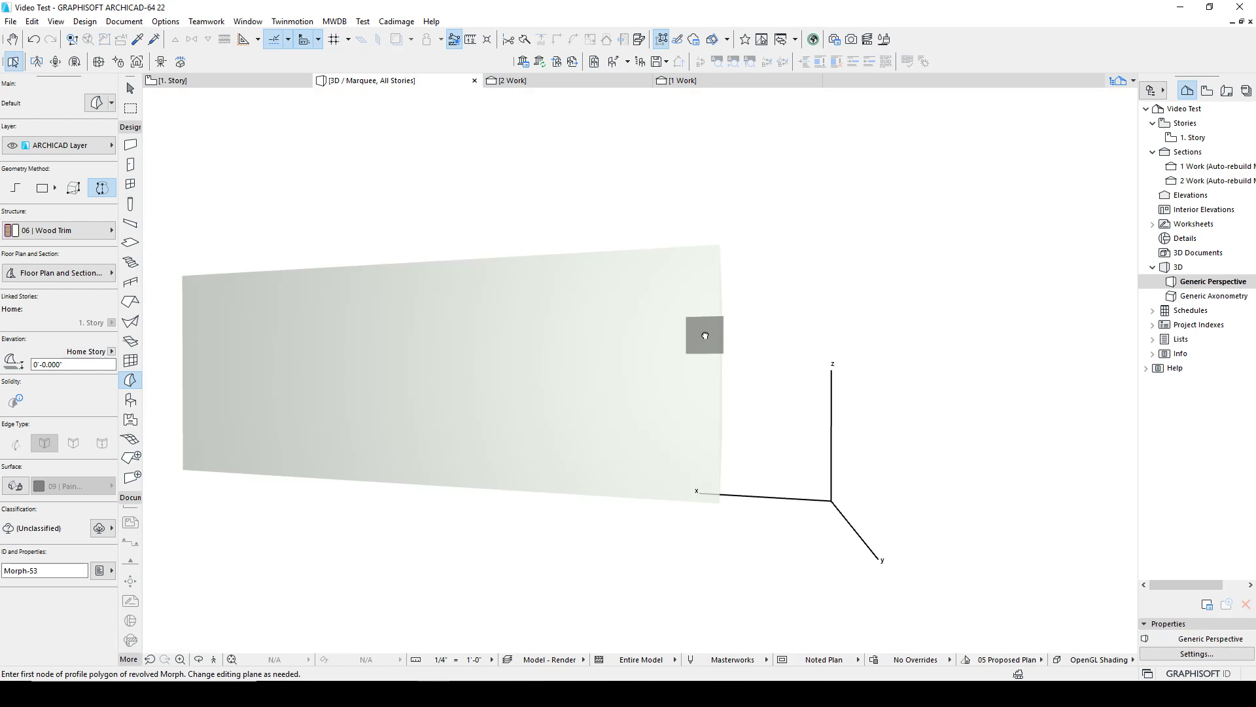
middle_click_drag(681, 334, 568, 472, "shift")
middle_click_drag(682, 280, 504, 319, "shift")
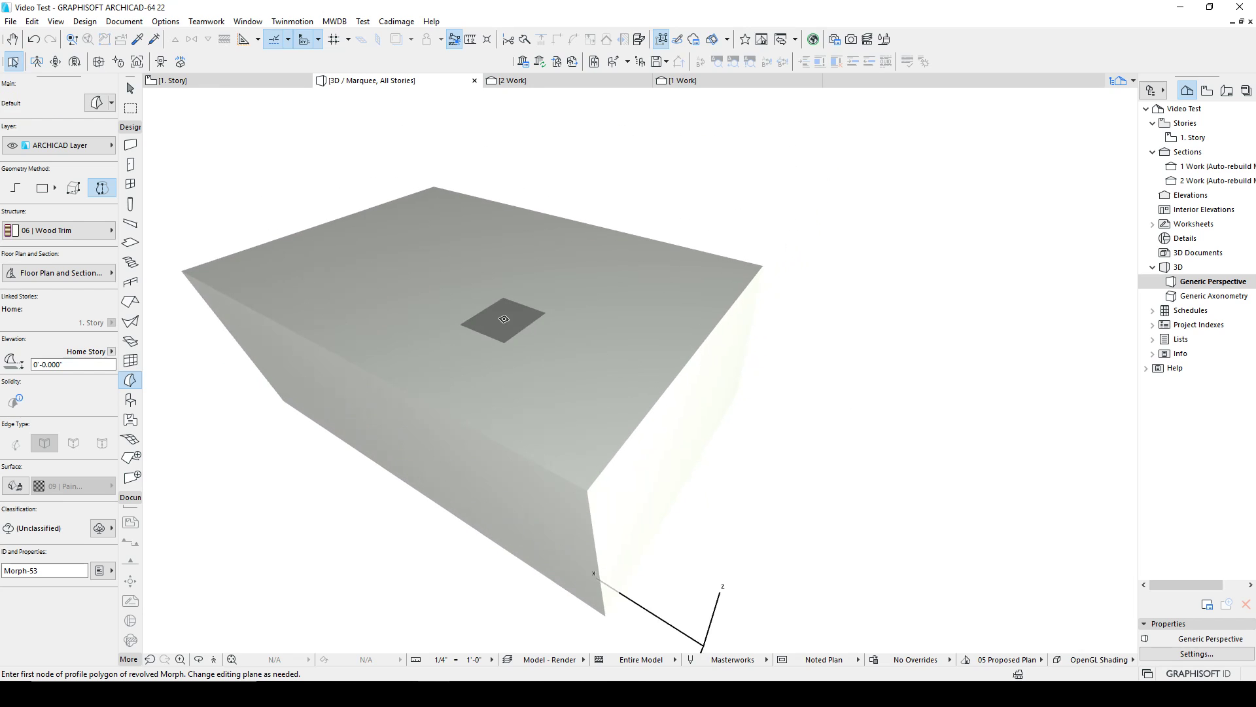
left_click(507, 317)
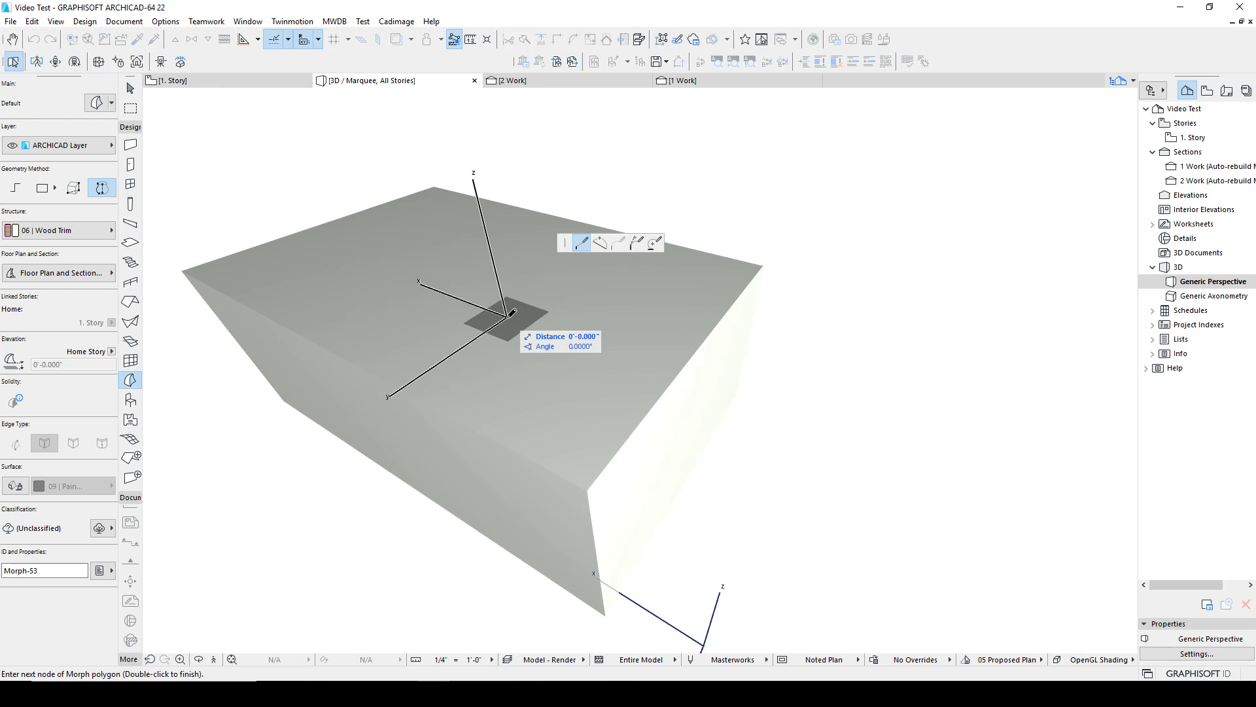
key("Escape")
key("Escape")
Try to bulge the box morph's top face upward with a radius of about 1'-7".
left_click(492, 302)
left_click(523, 290)
left_click(615, 353)
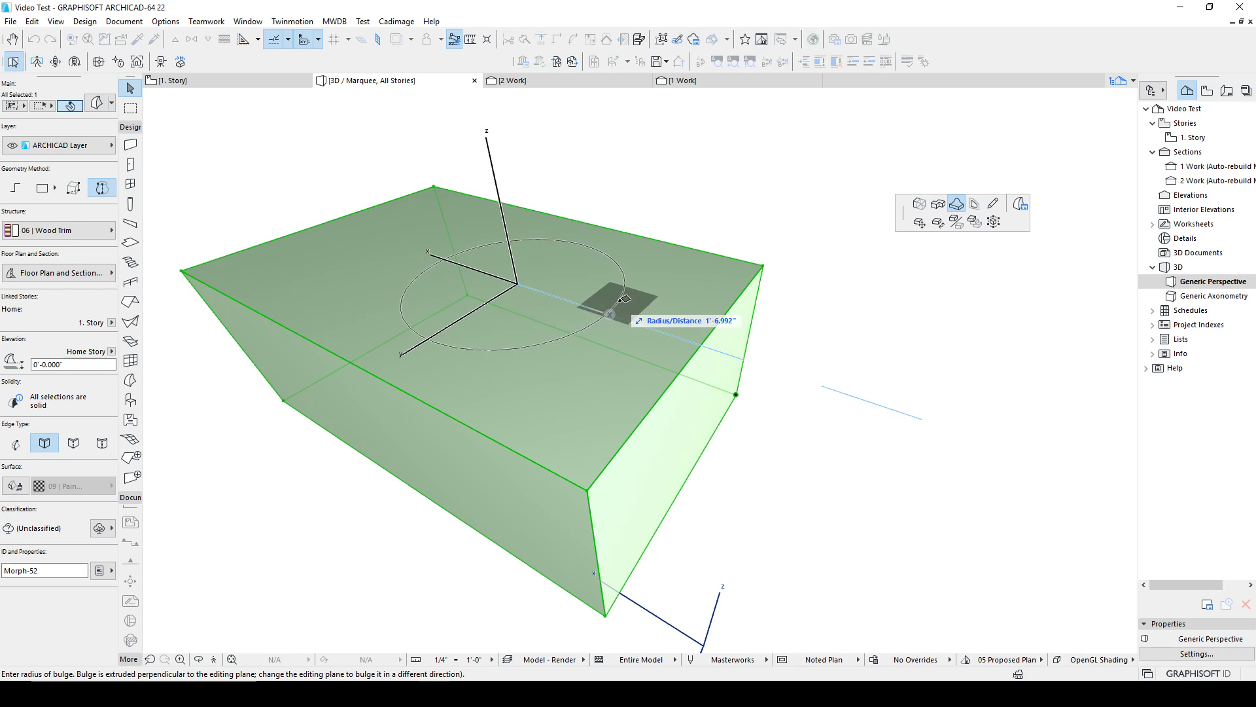
left_click(785, 298)
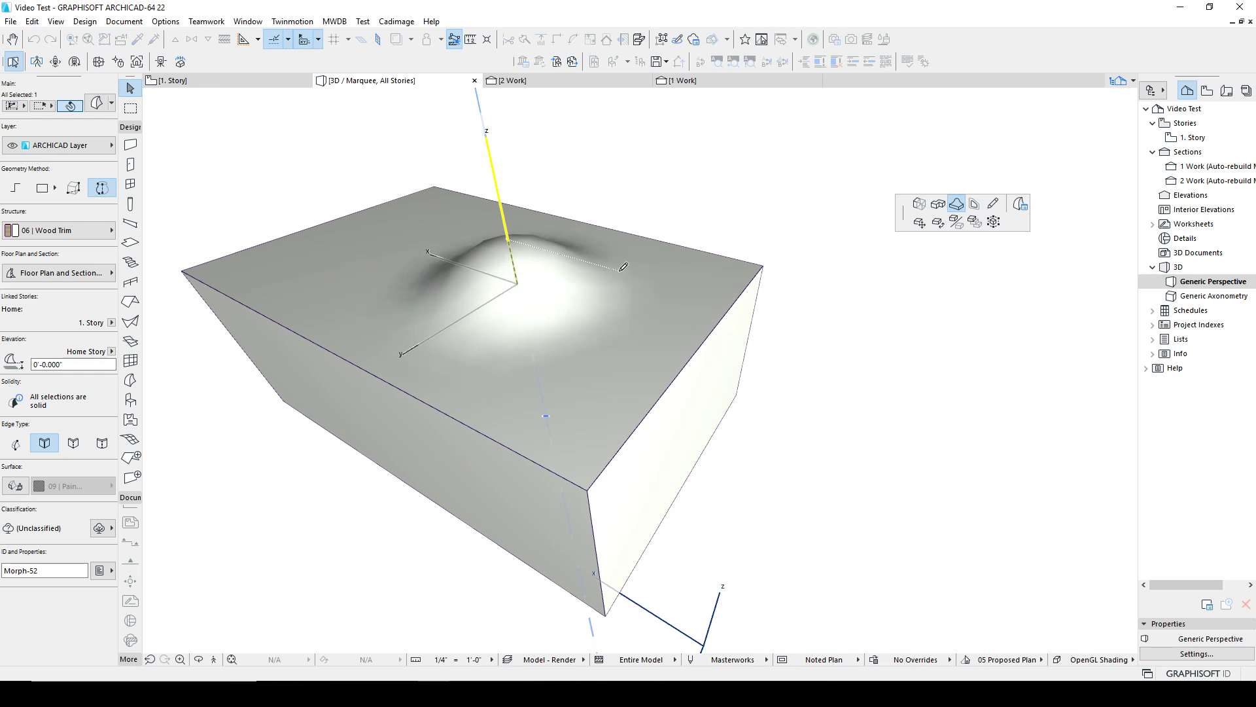
key("Escape")
key("Escape")
Try to offset all edges of the box morph's top face outward by about 6 inches.
middle_click_drag(517, 325, 490, 299, "shift")
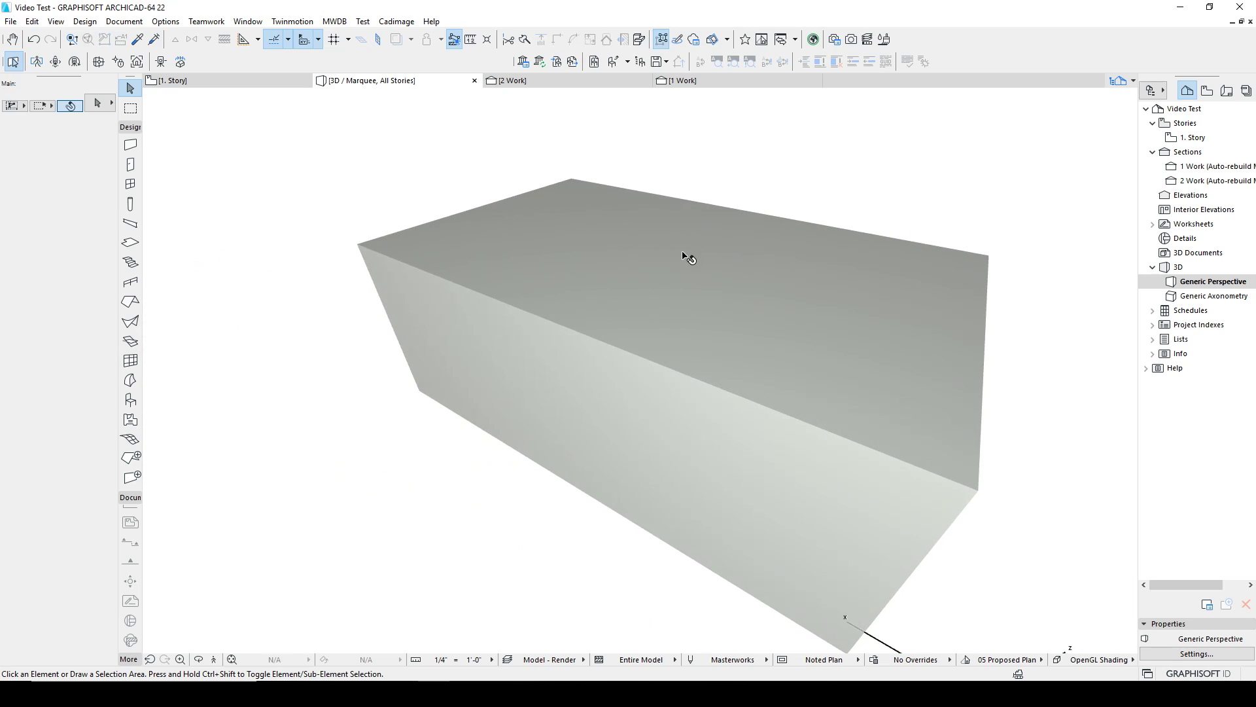
middle_click_drag(725, 300, 564, 260, "shift")
left_click(552, 254)
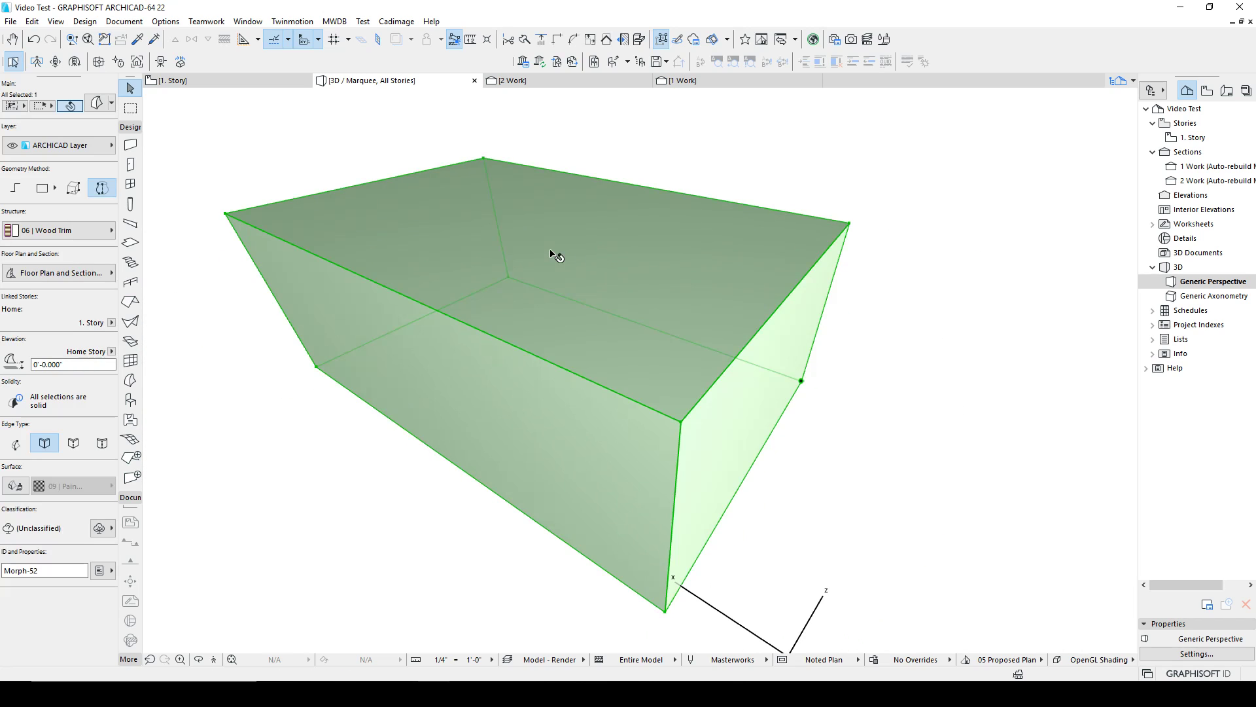
left_click(576, 281)
left_click(665, 314)
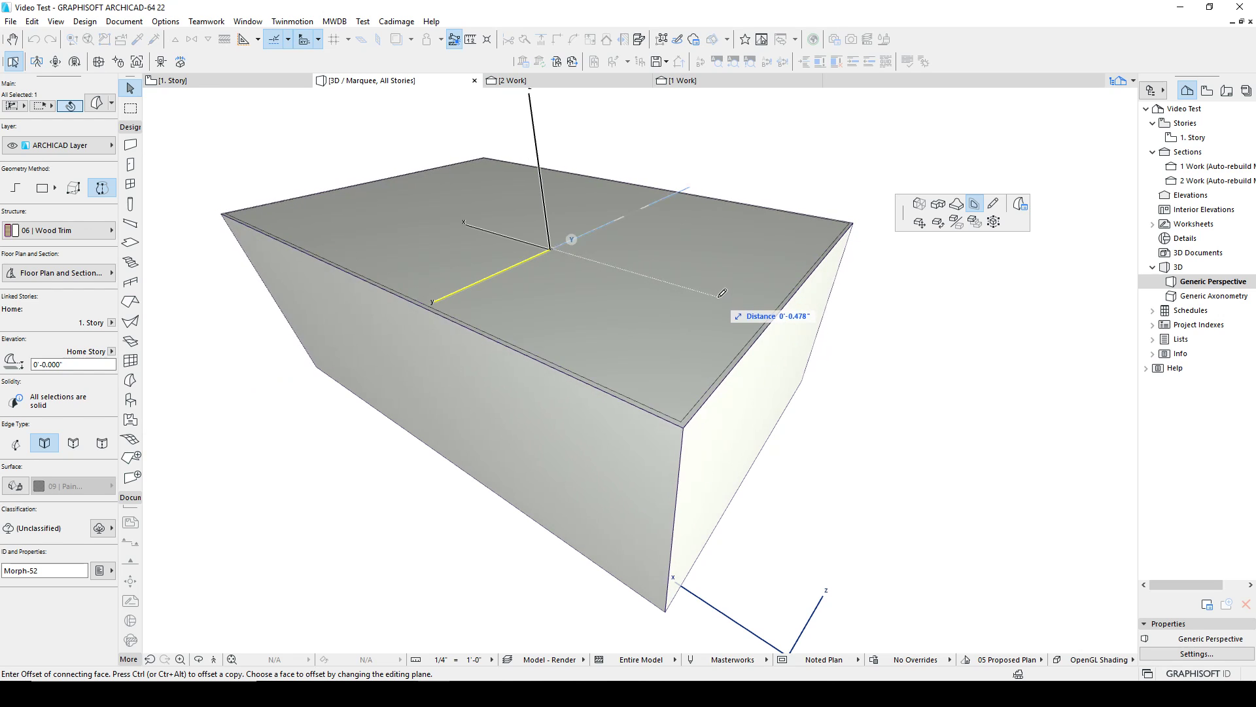
left_click(713, 298)
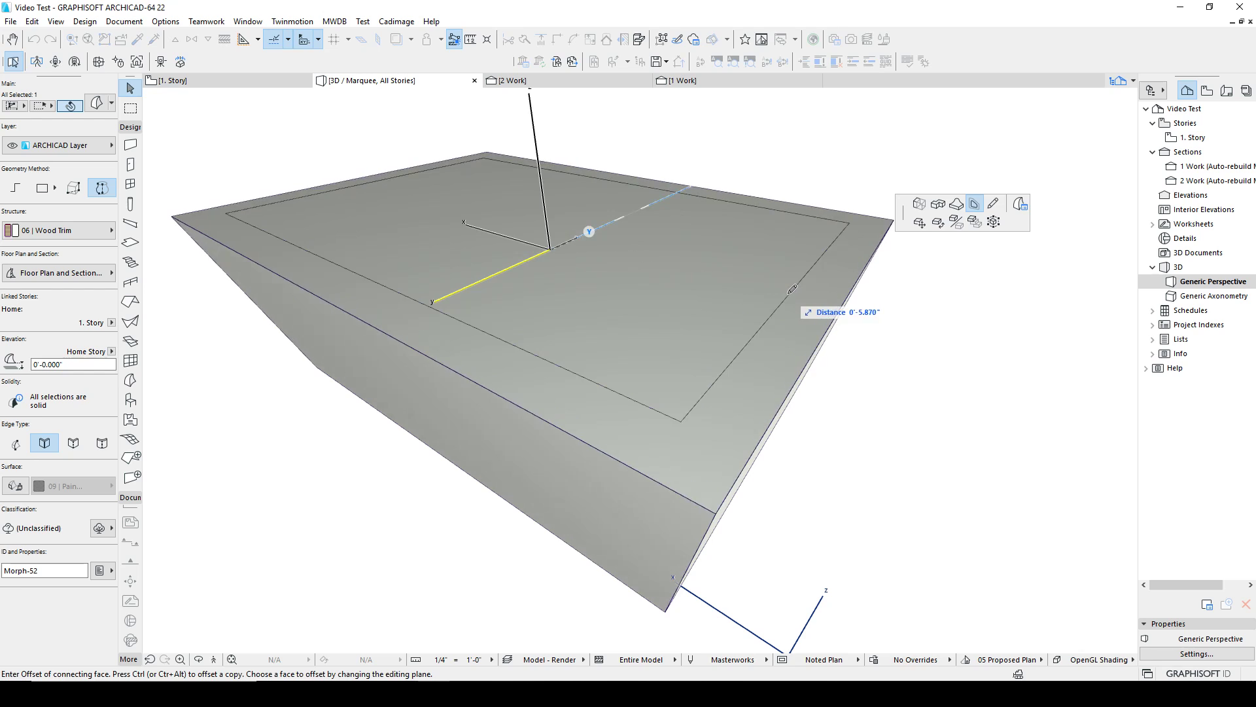
key("Escape")
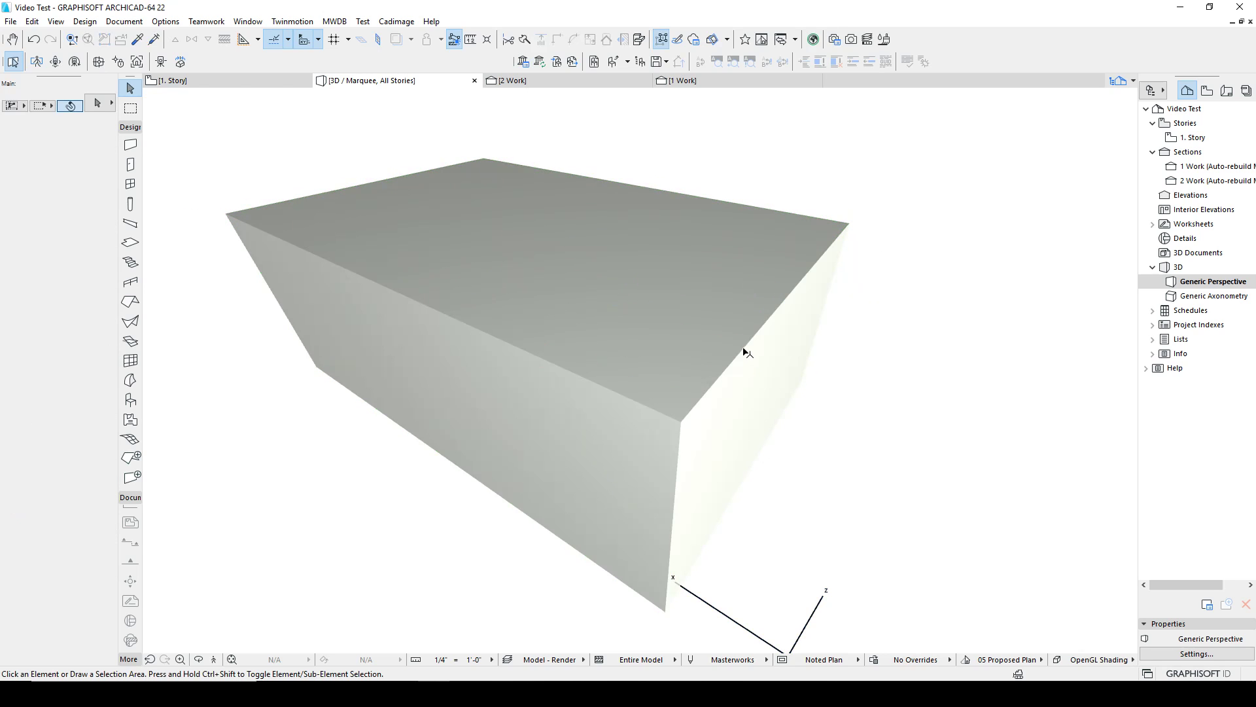
Switch the Arrow tool to sub-element selection and back to whole-element selection.
middle_click_drag(650, 317, 759, 275, "shift")
key("ctrl+shift")
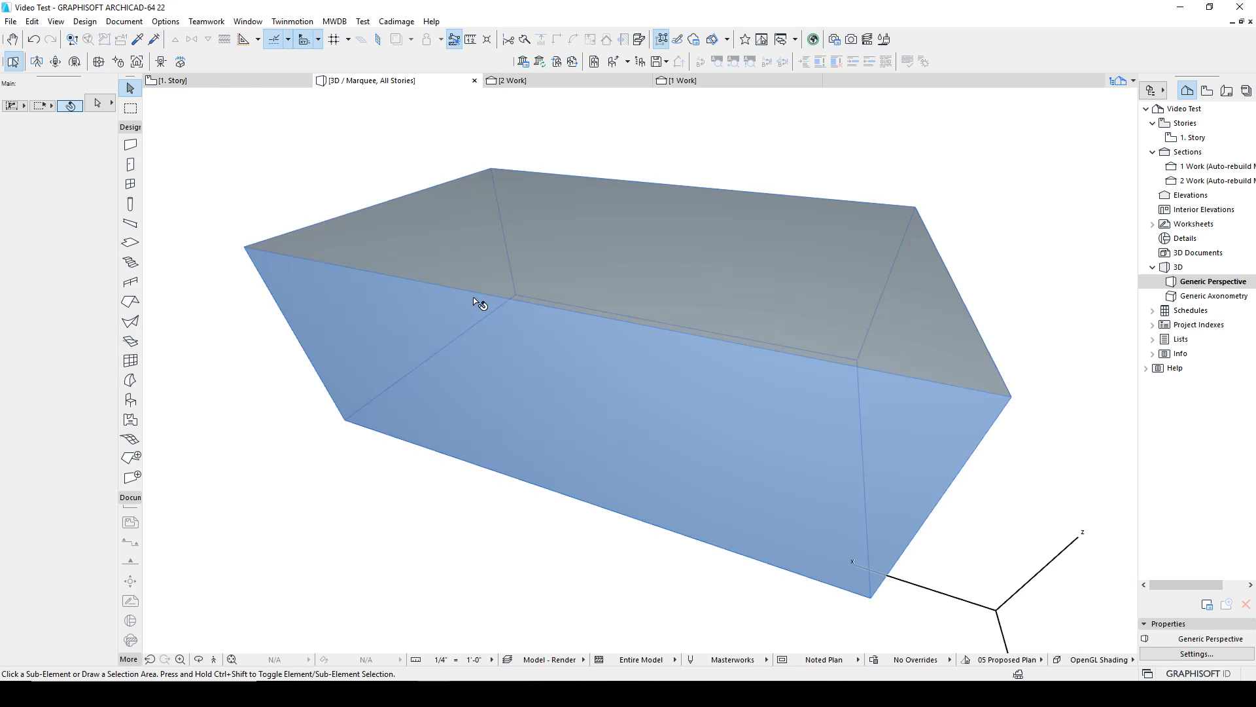
left_click(106, 105)
left_click(553, 247)
left_click(329, 137)
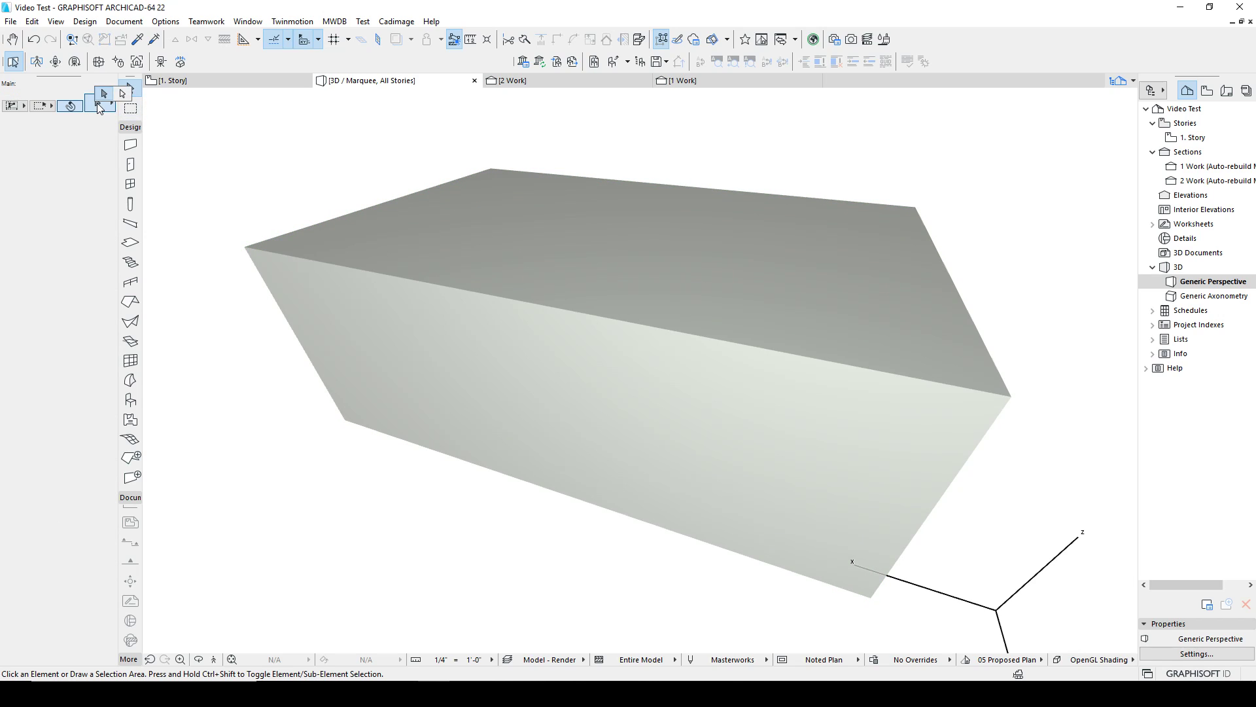
left_click(117, 96)
left_click(100, 95)
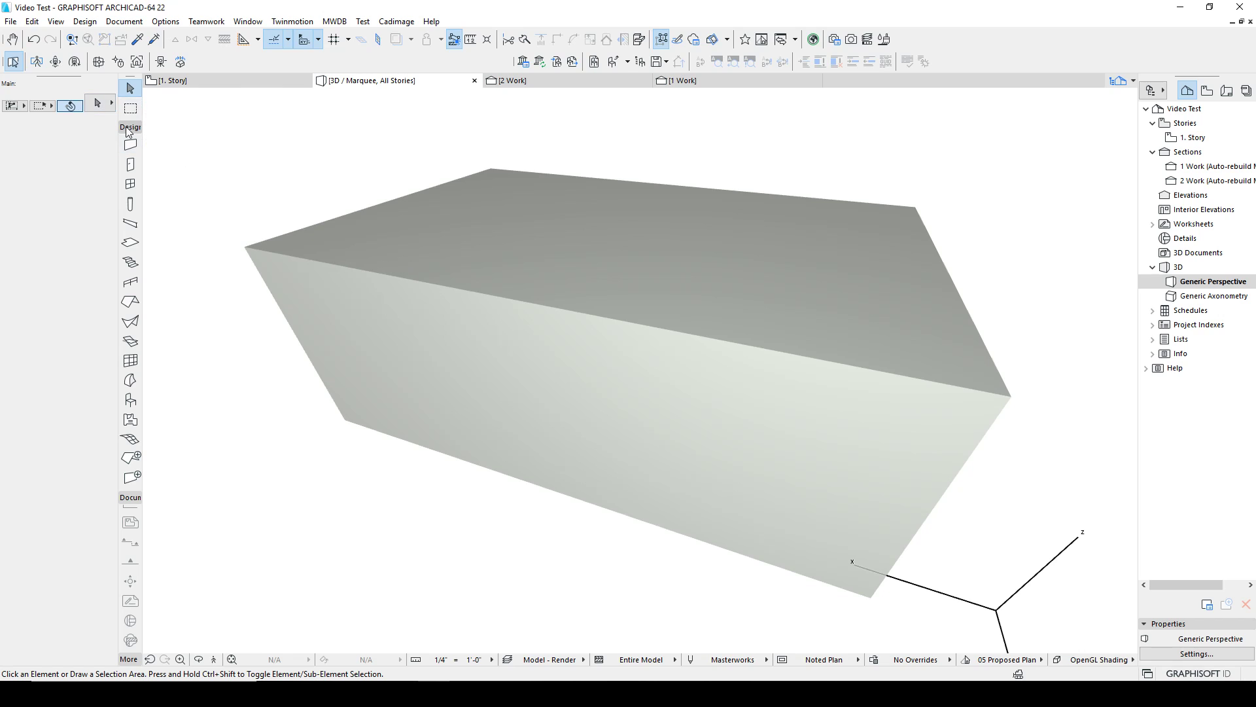
Select one top edge of the box morph as a sub-element and move it vertically upward to slope the top.
left_click(594, 326, "ctrl+shift")
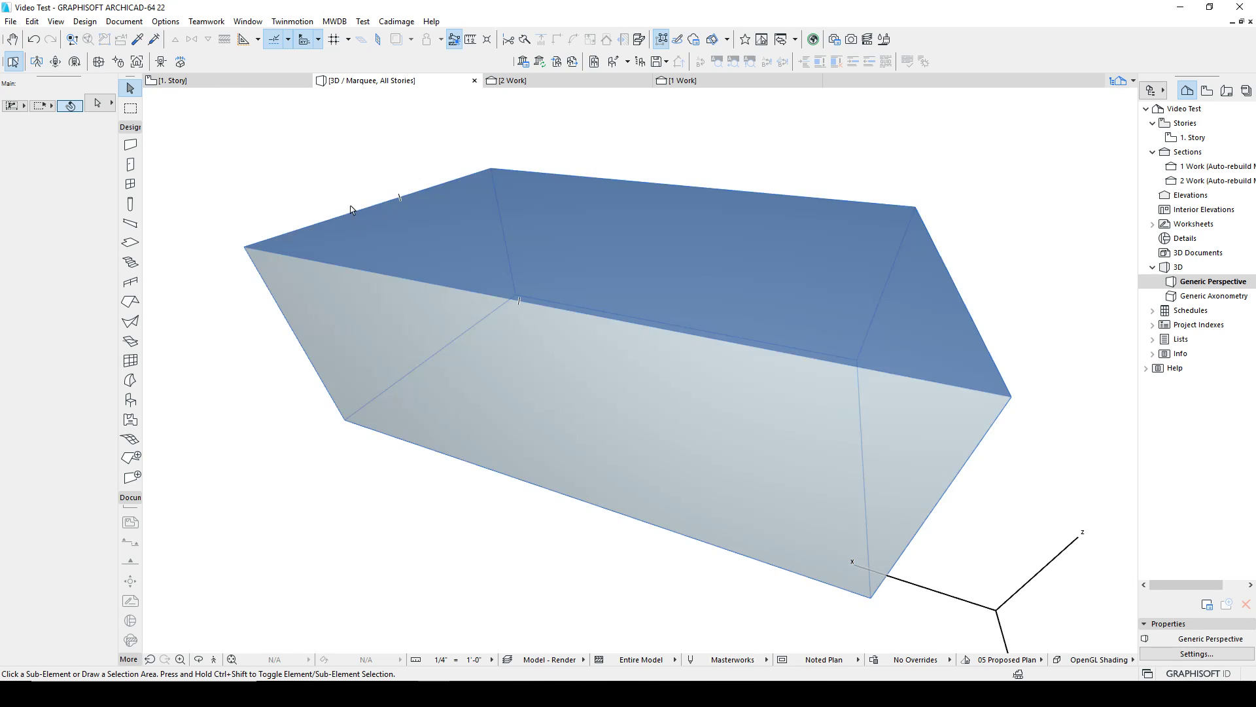
left_click(462, 281)
middle_click_drag(862, 322, 641, 278, "shift")
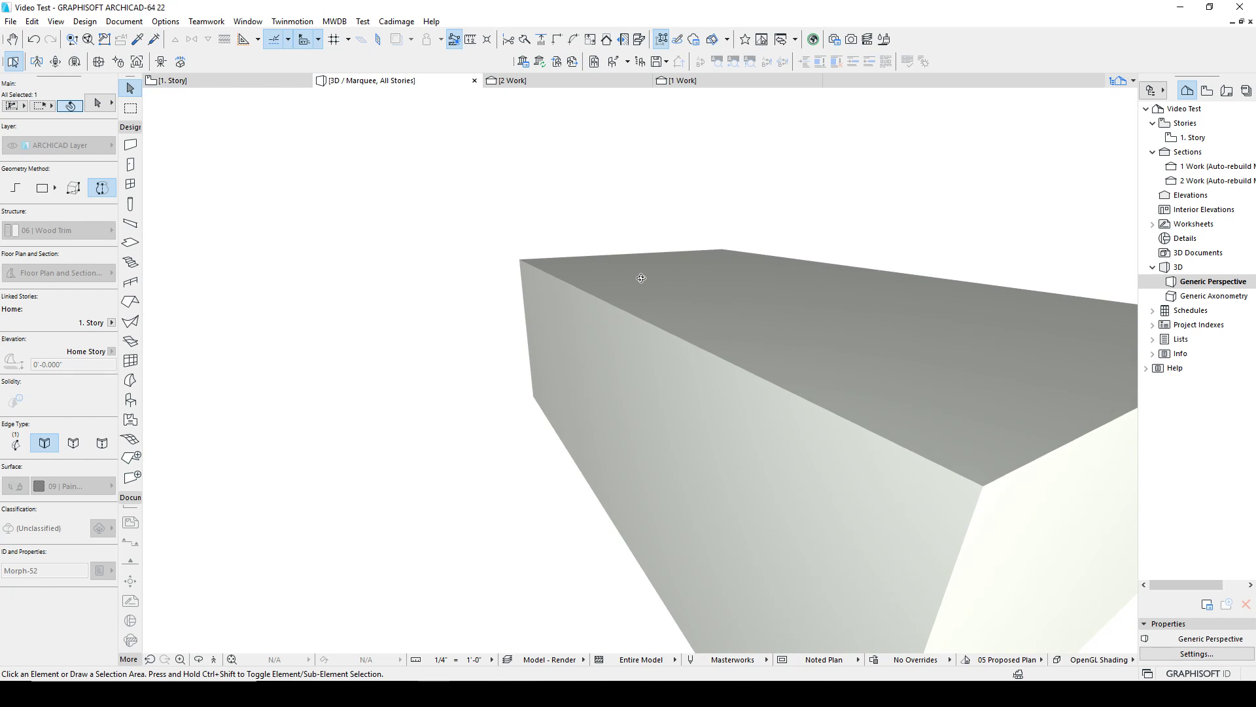
middle_click_drag(934, 429, 656, 314, "shift")
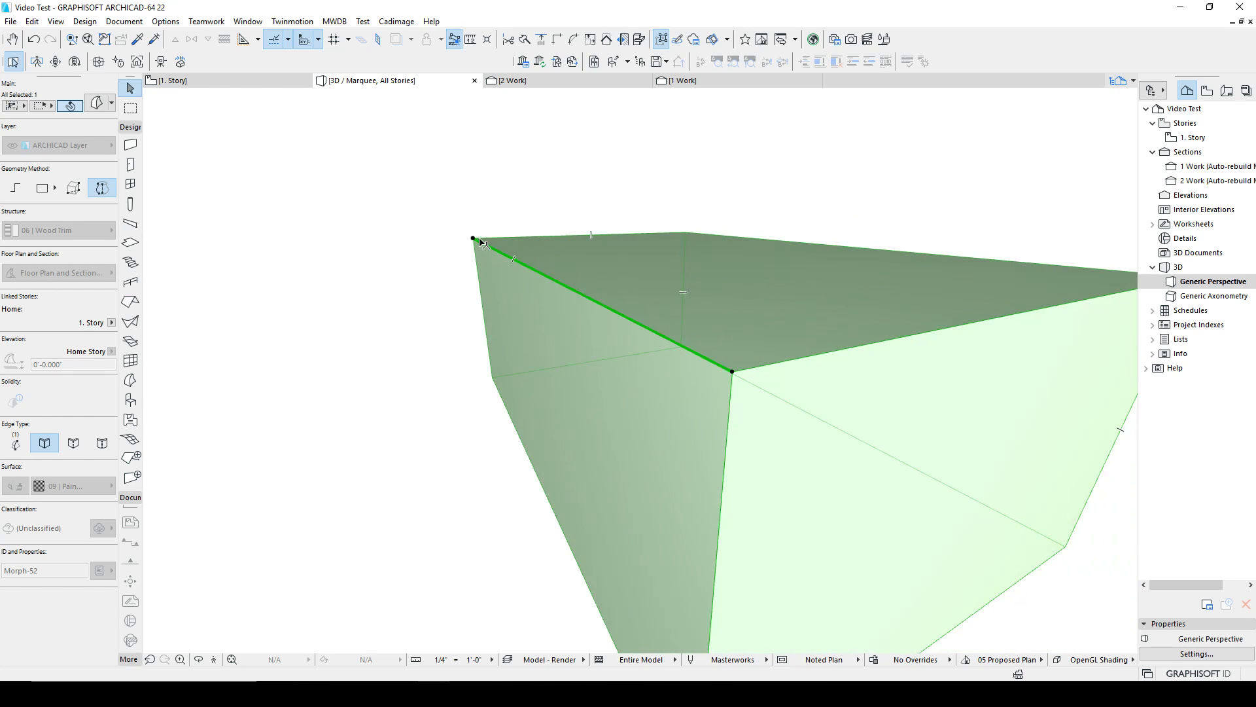
left_click(684, 371)
left_click(699, 317)
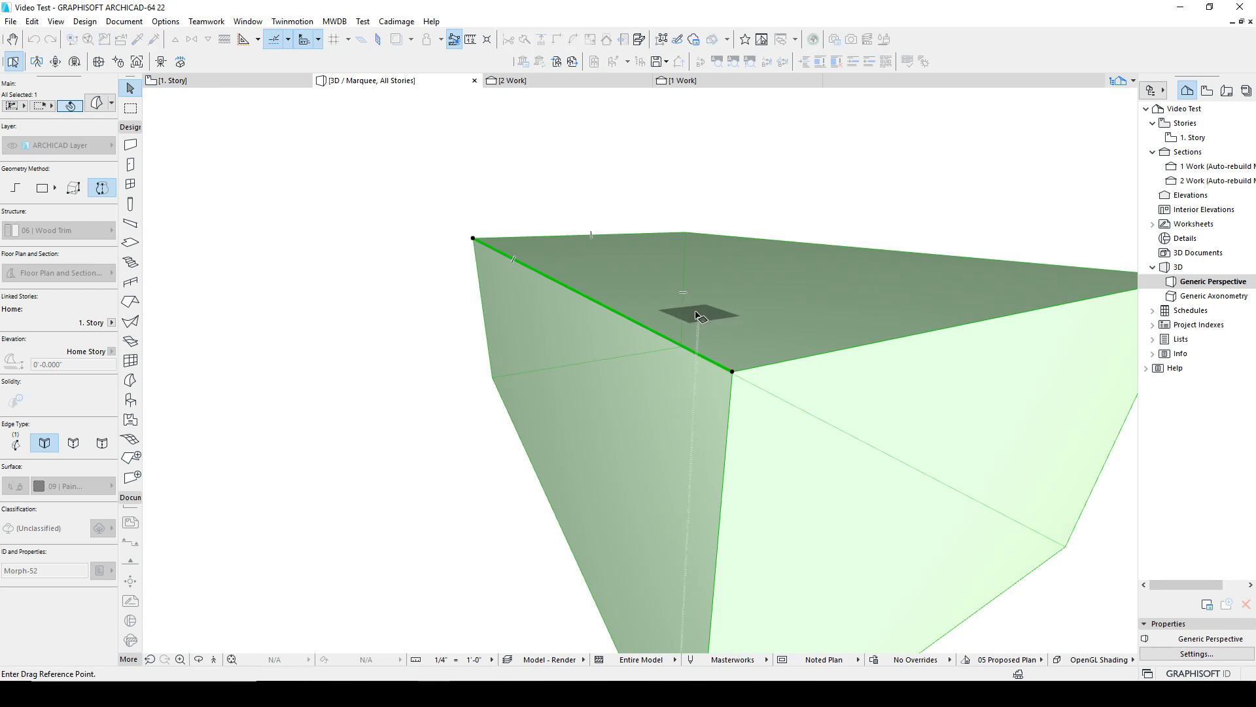
left_click(429, 351)
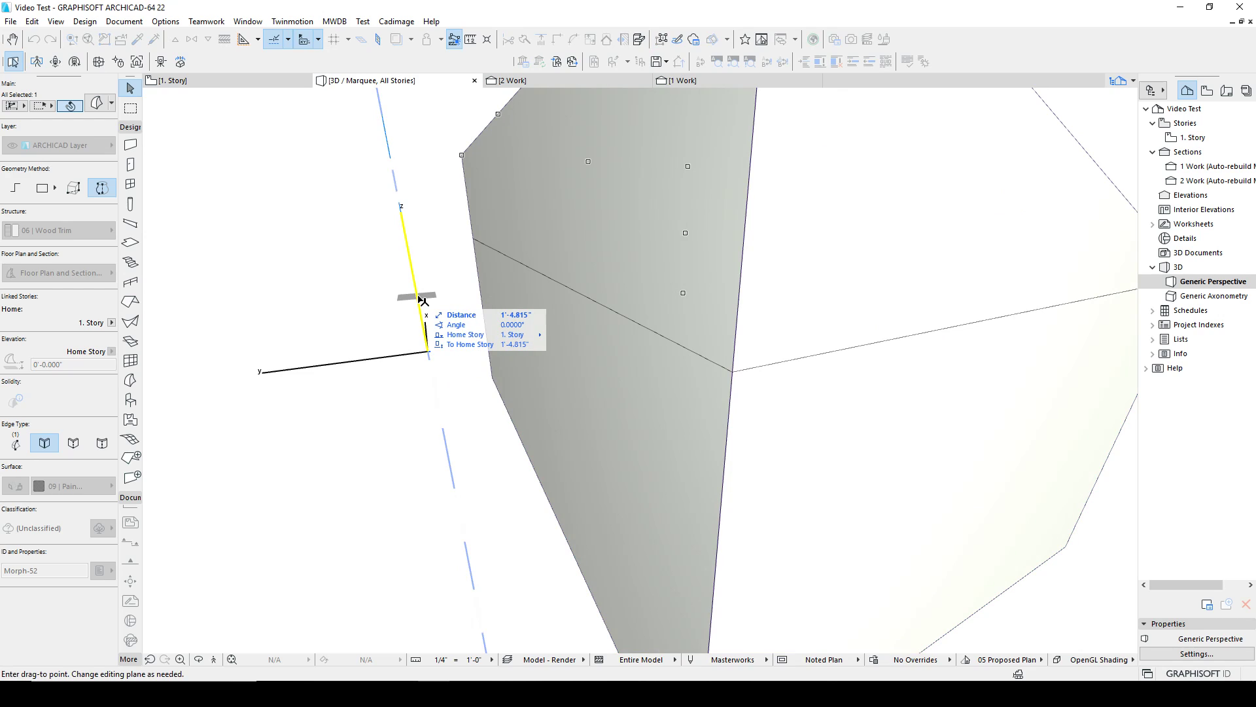
key("Return")
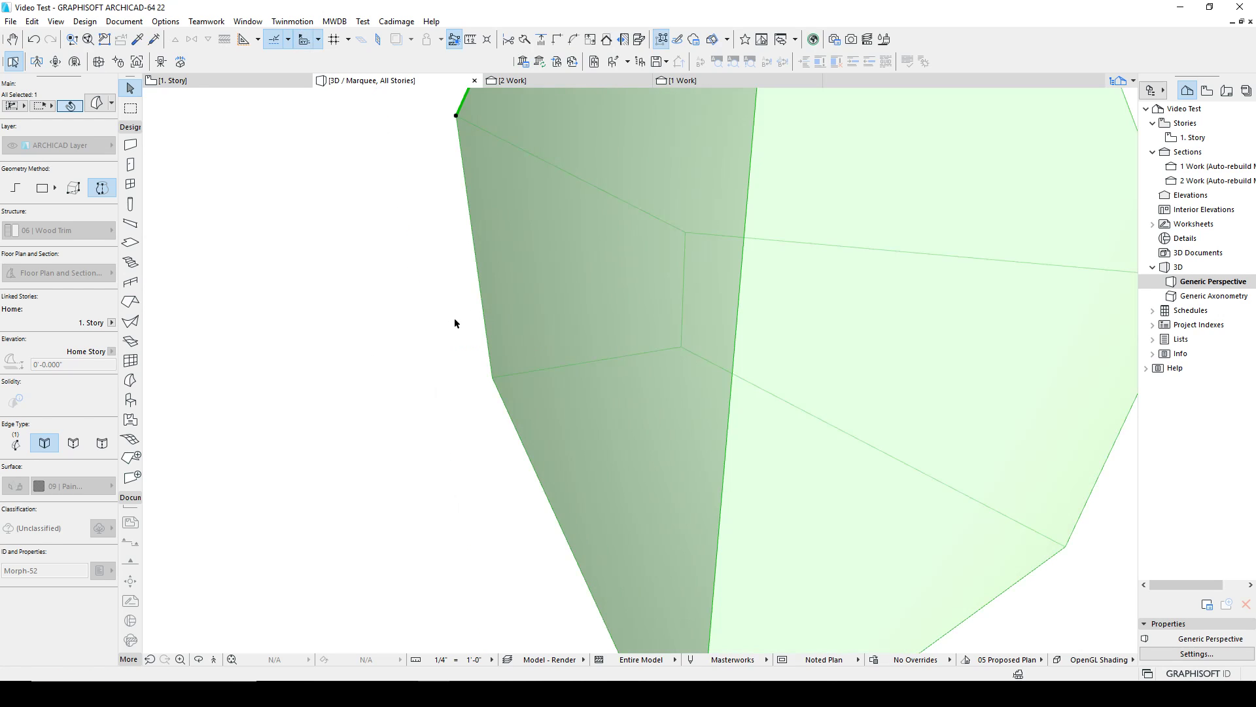
Select the end face under the raised top edge as a sub-element and move it outward by 1 foot.
scroll(460, 323, "down", 3)
left_click(689, 274)
middle_click_drag(689, 276, 537, 312, "shift")
left_click(697, 270)
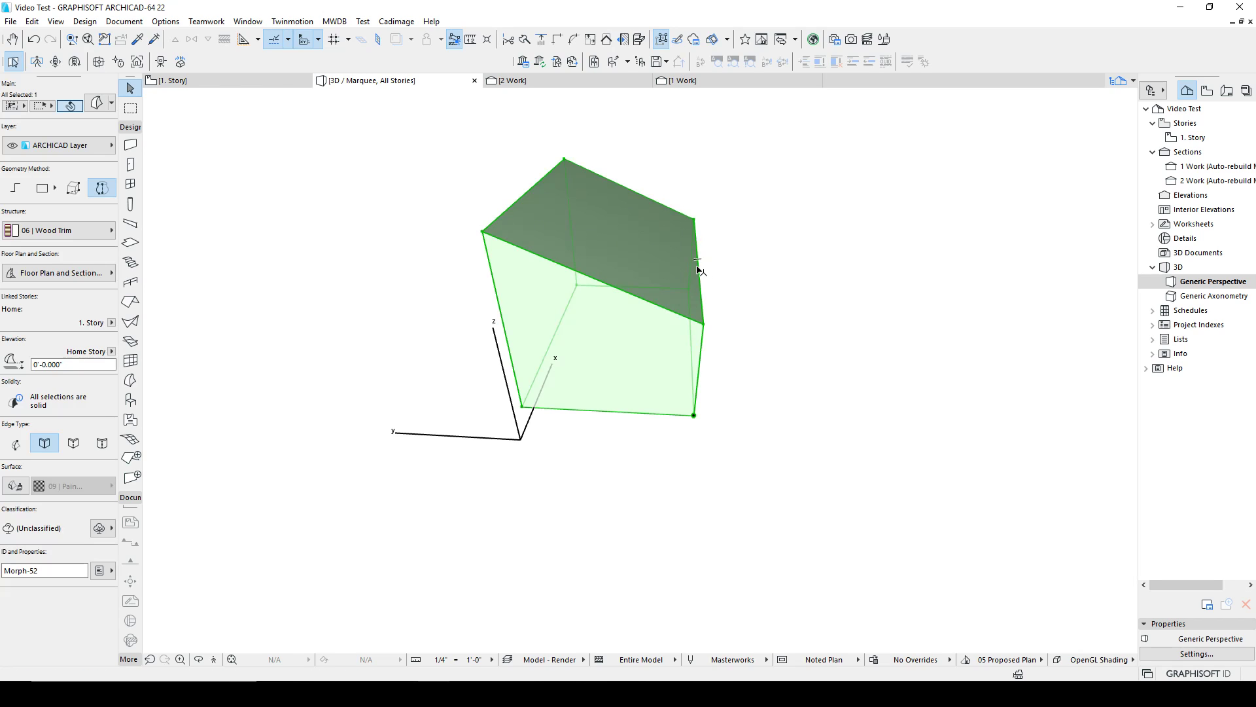
middle_click_drag(694, 284, 527, 311, "shift")
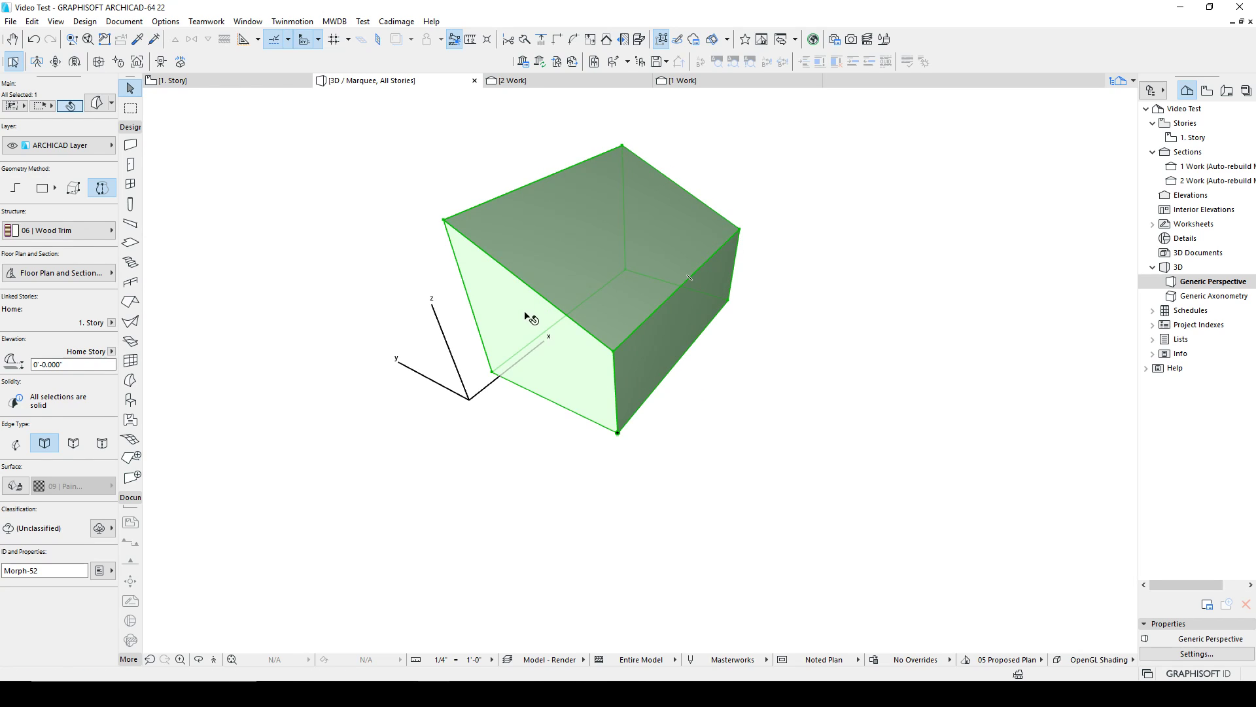
left_click(527, 311, "ctrl+shift")
key("ctrl+d")
left_click(511, 417)
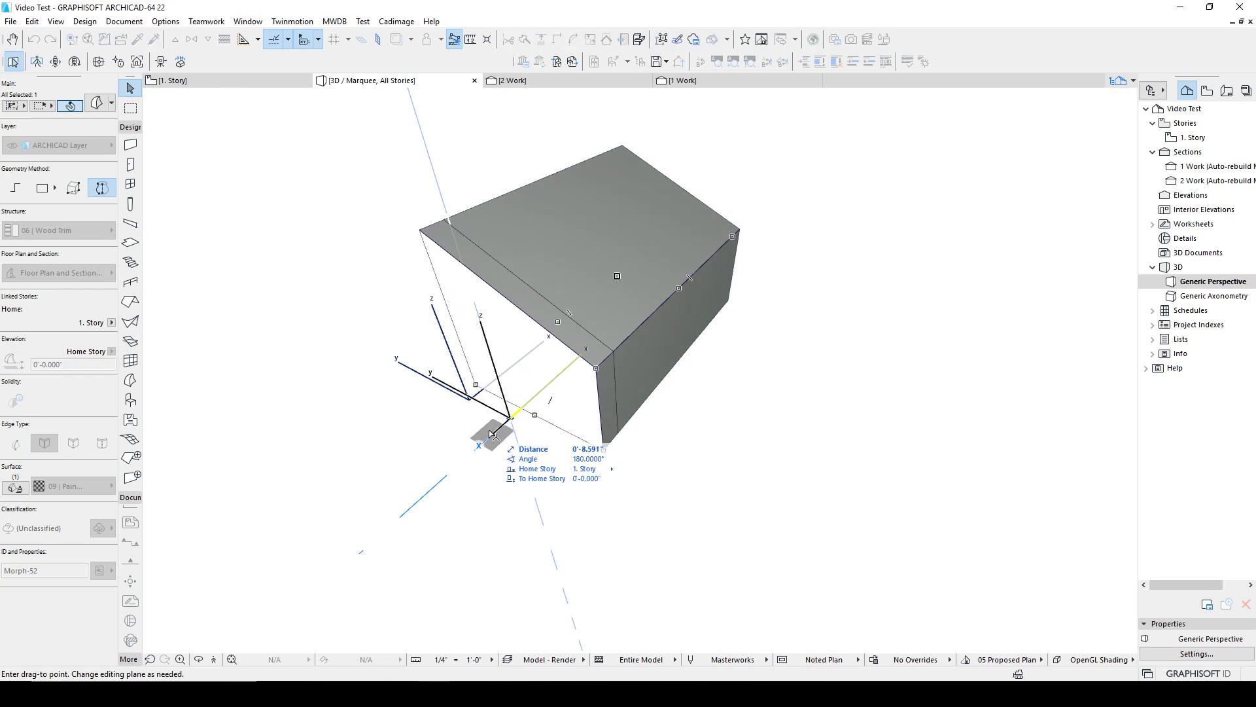
type("1")
key("Return")
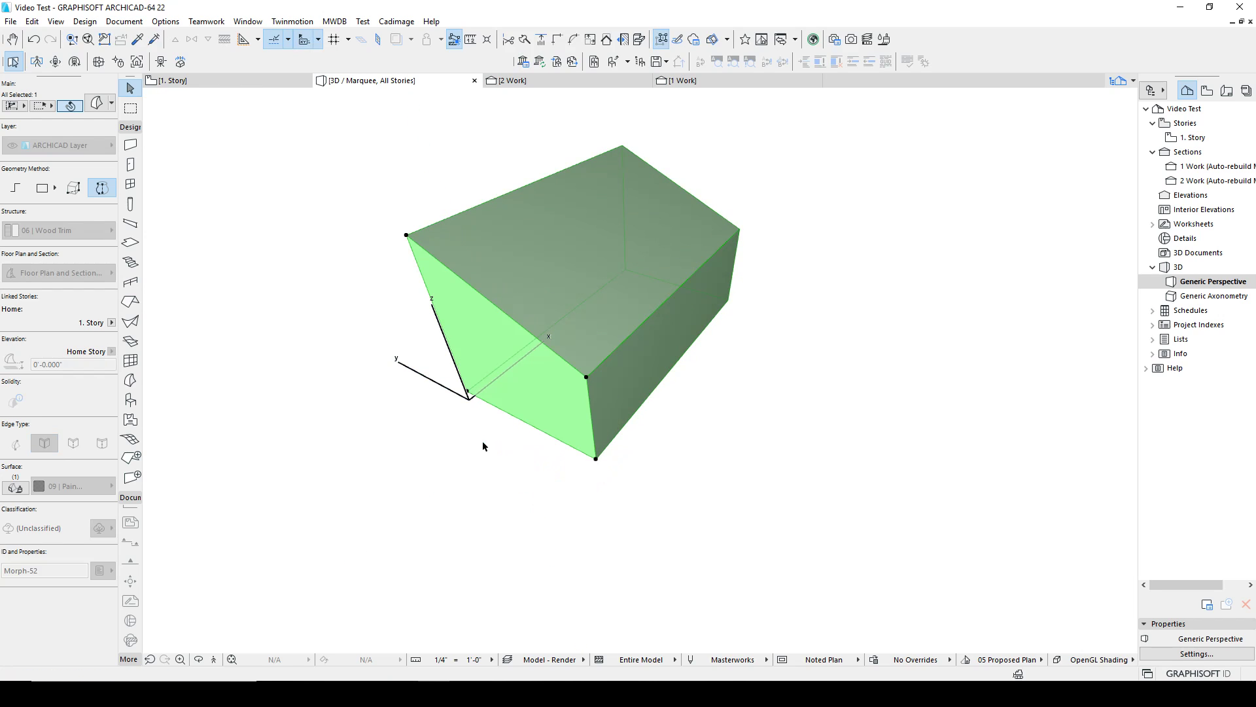
key("Escape")
Push the morph's end face inward by about 6 inches with Push/Pull.
left_click(544, 373)
left_click(550, 360)
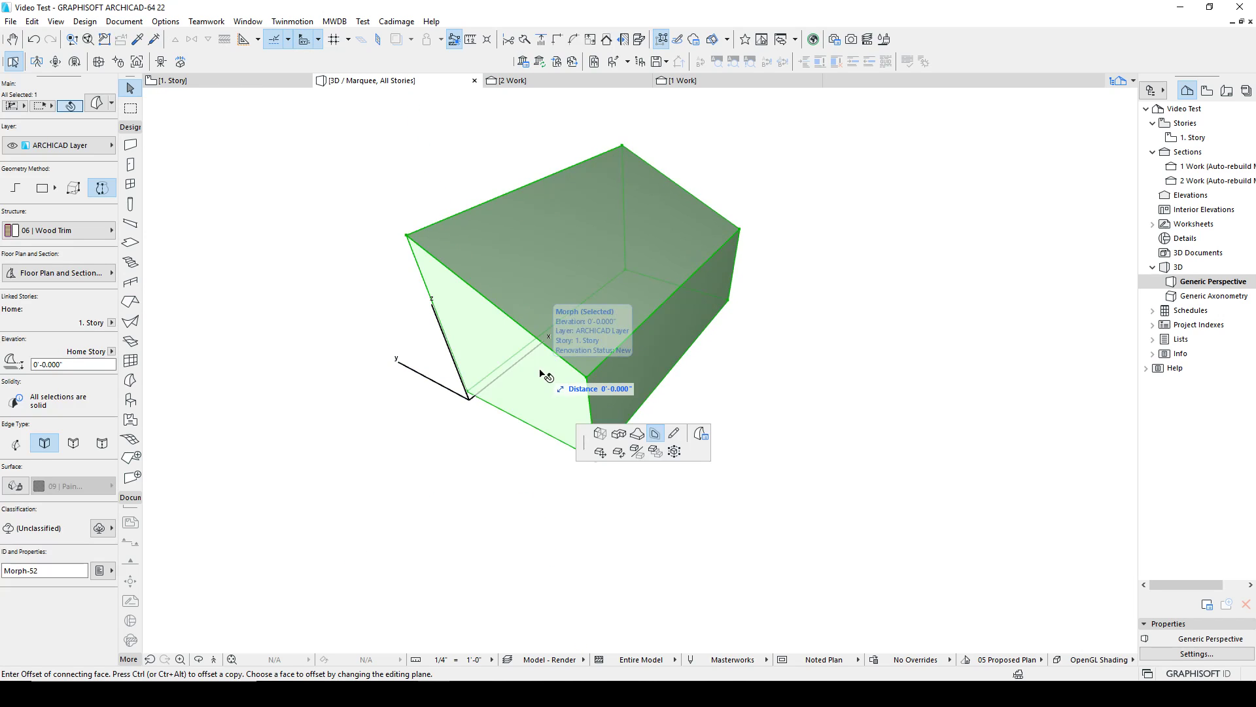
left_click(601, 433)
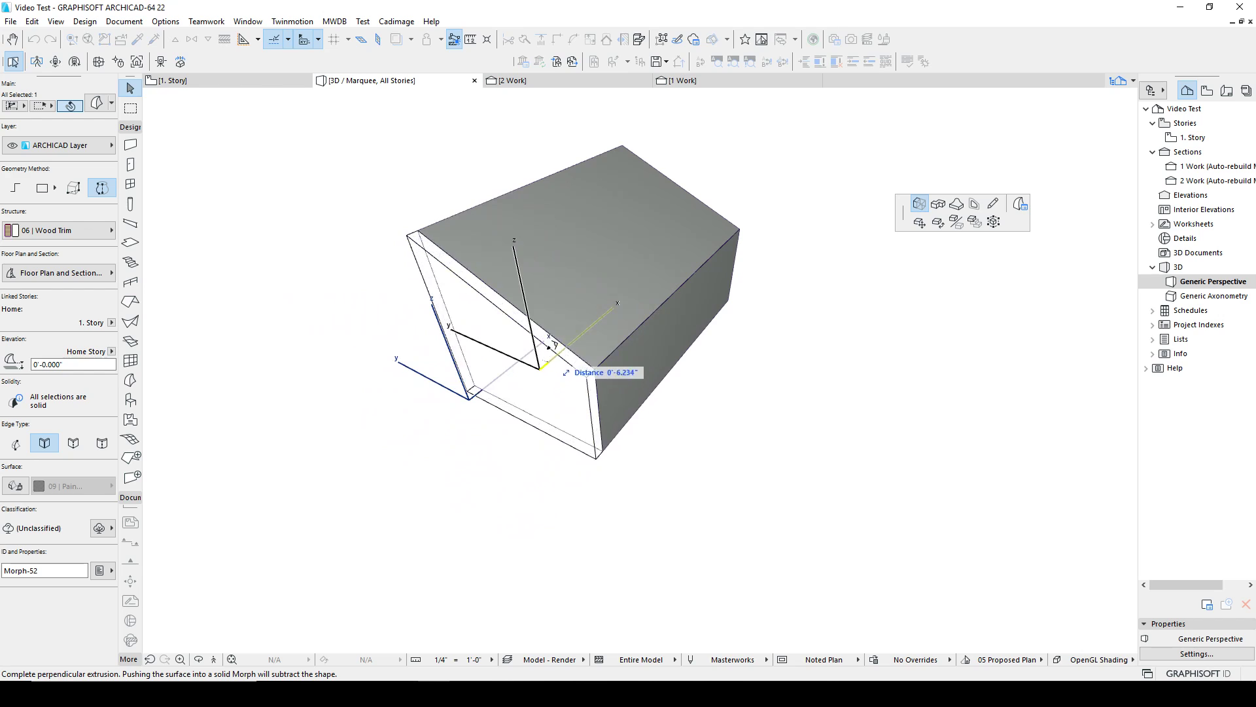
left_click(550, 350)
Try to move one raised top corner node of the morph to a new position.
left_click_drag(487, 282, 453, 351)
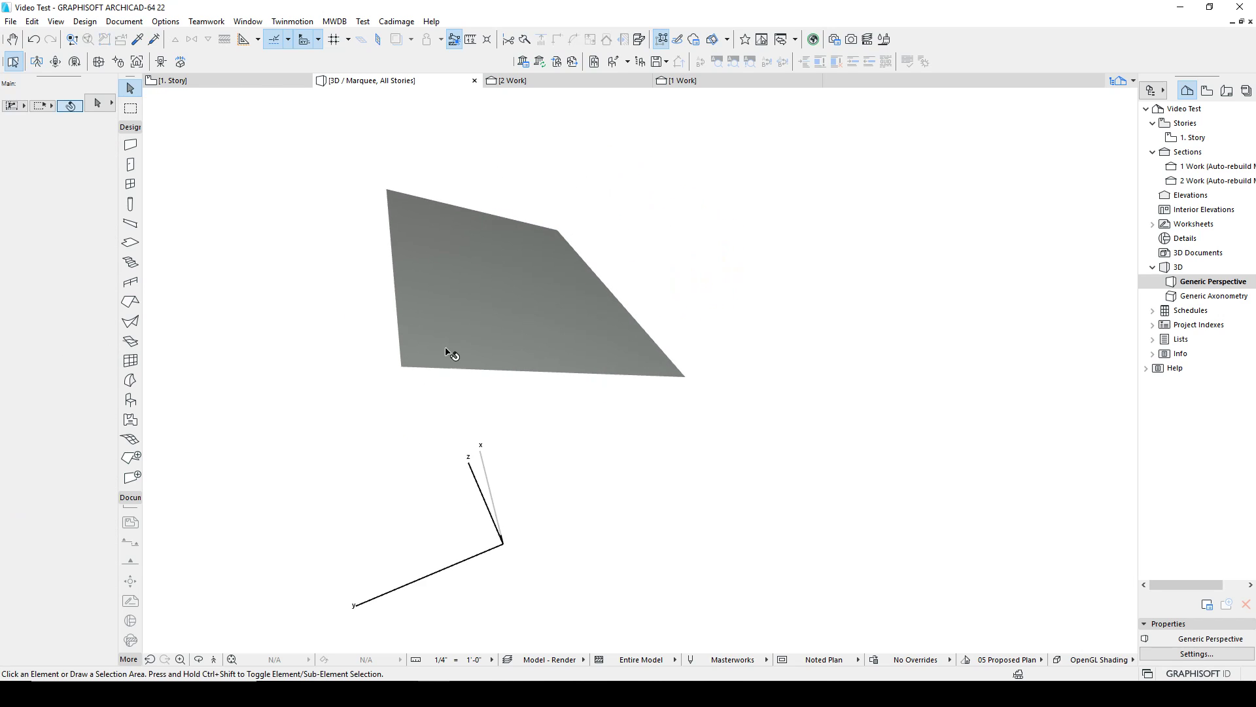
left_click(396, 368)
left_click(402, 368)
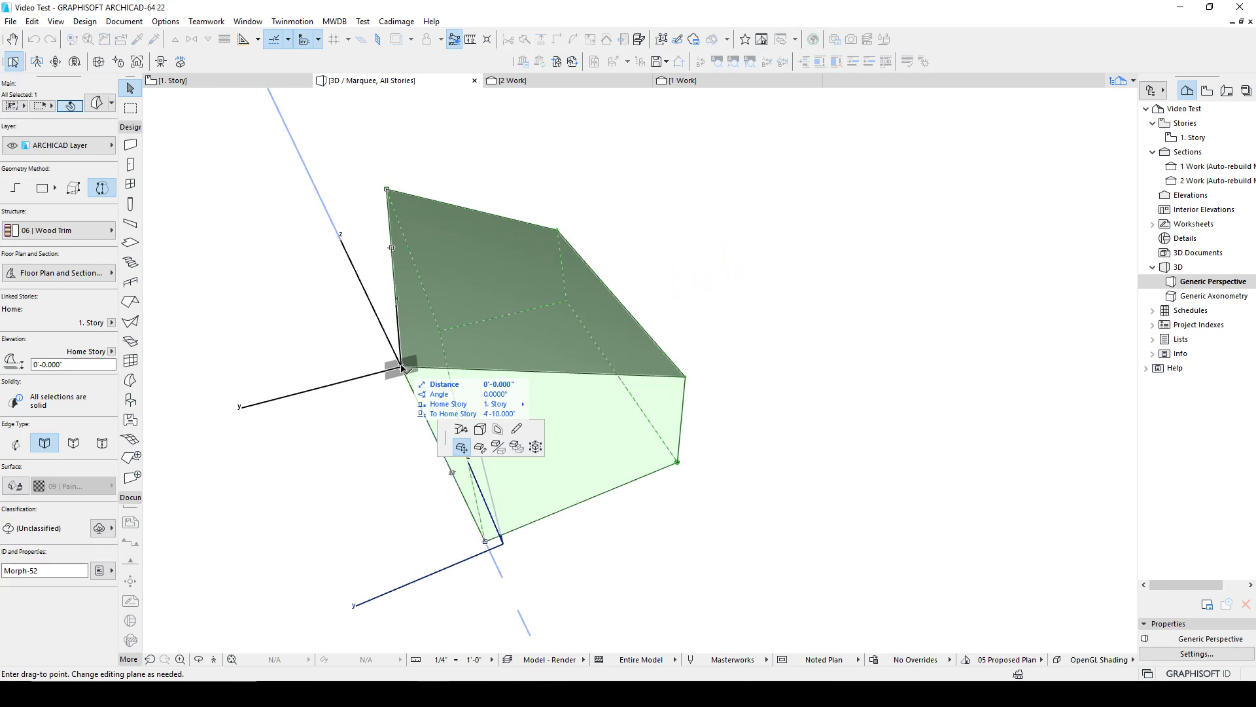
left_click(462, 437)
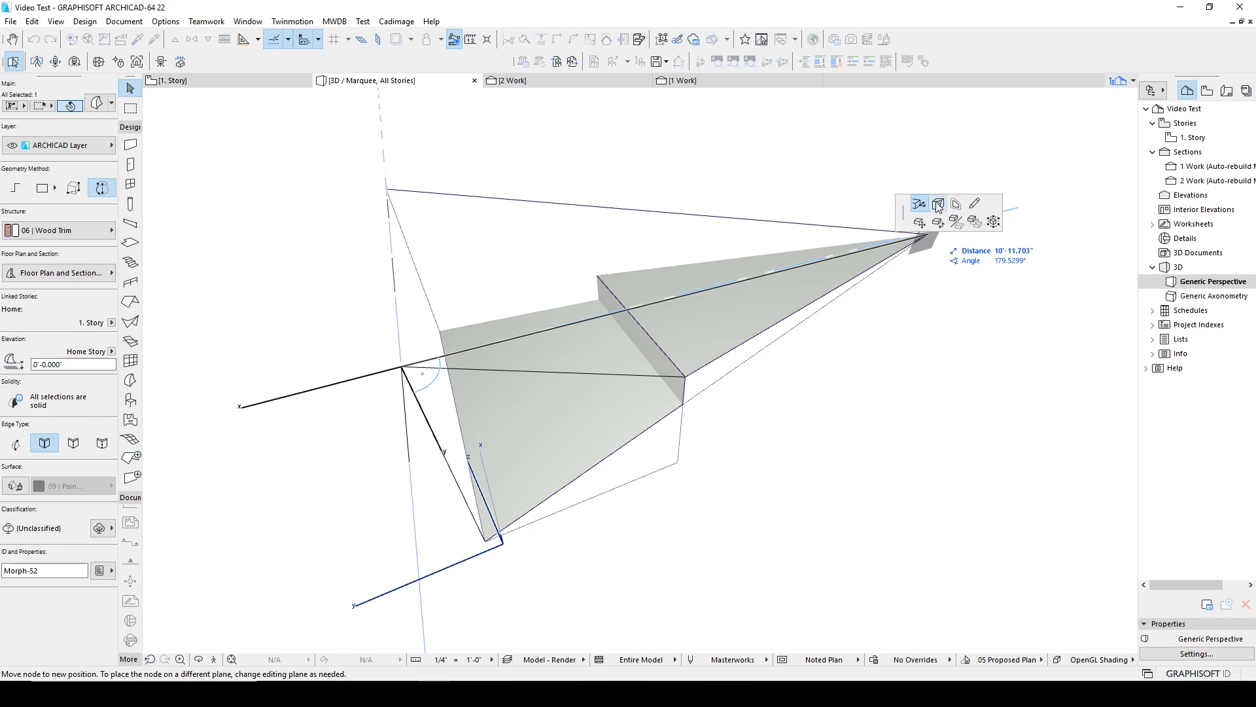
key("Escape")
key("ctrl+z")
Try to add a dividing line across the sloped top face starting from its long edge.
left_click_drag(476, 426, 517, 265)
left_click(461, 249)
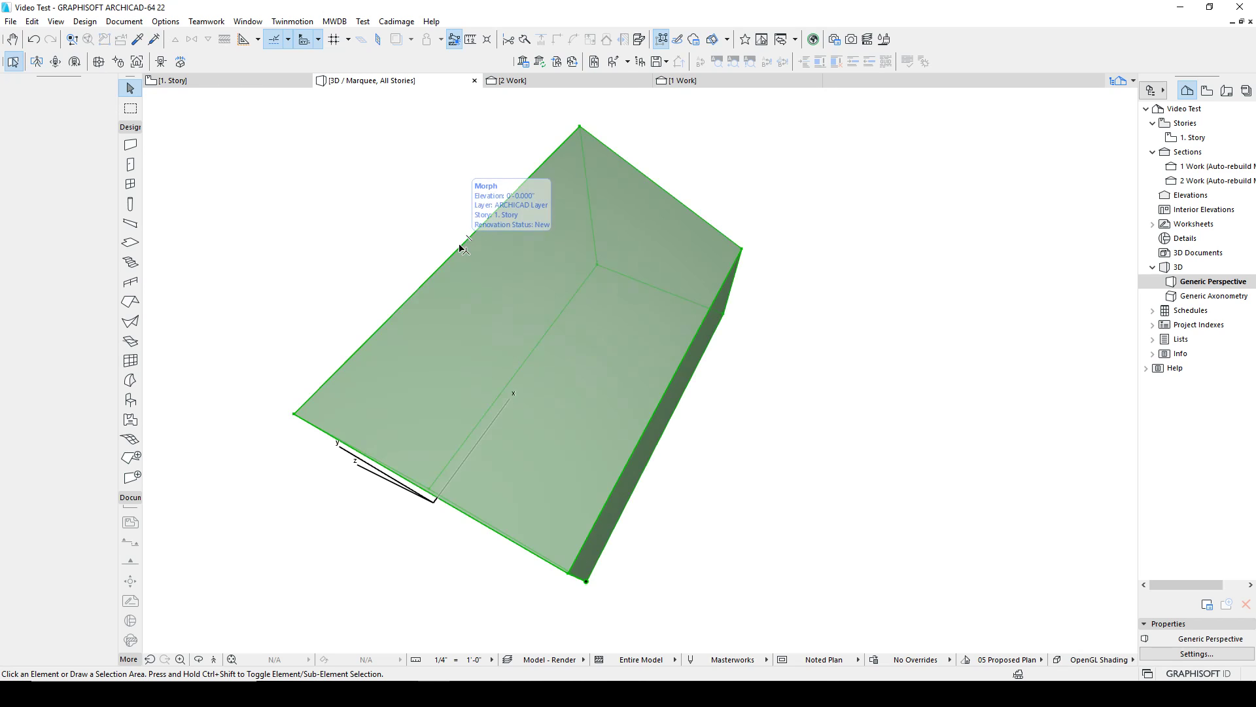
left_click(541, 280)
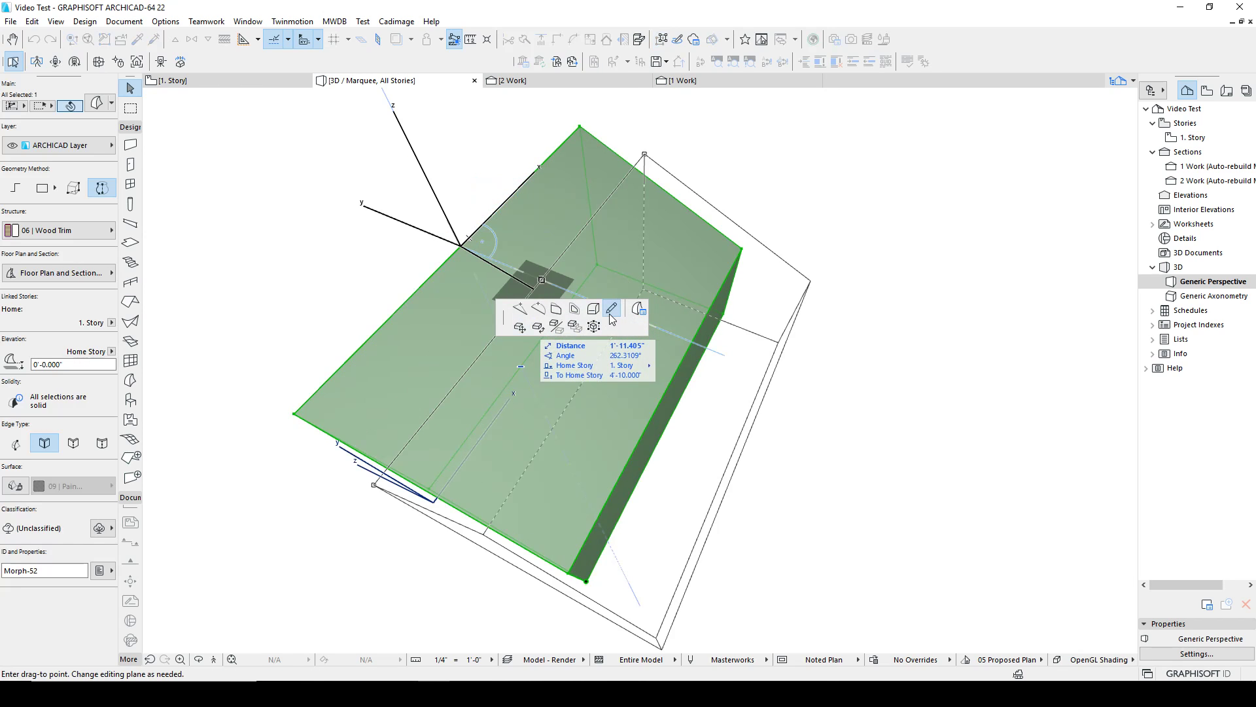
left_click(571, 311)
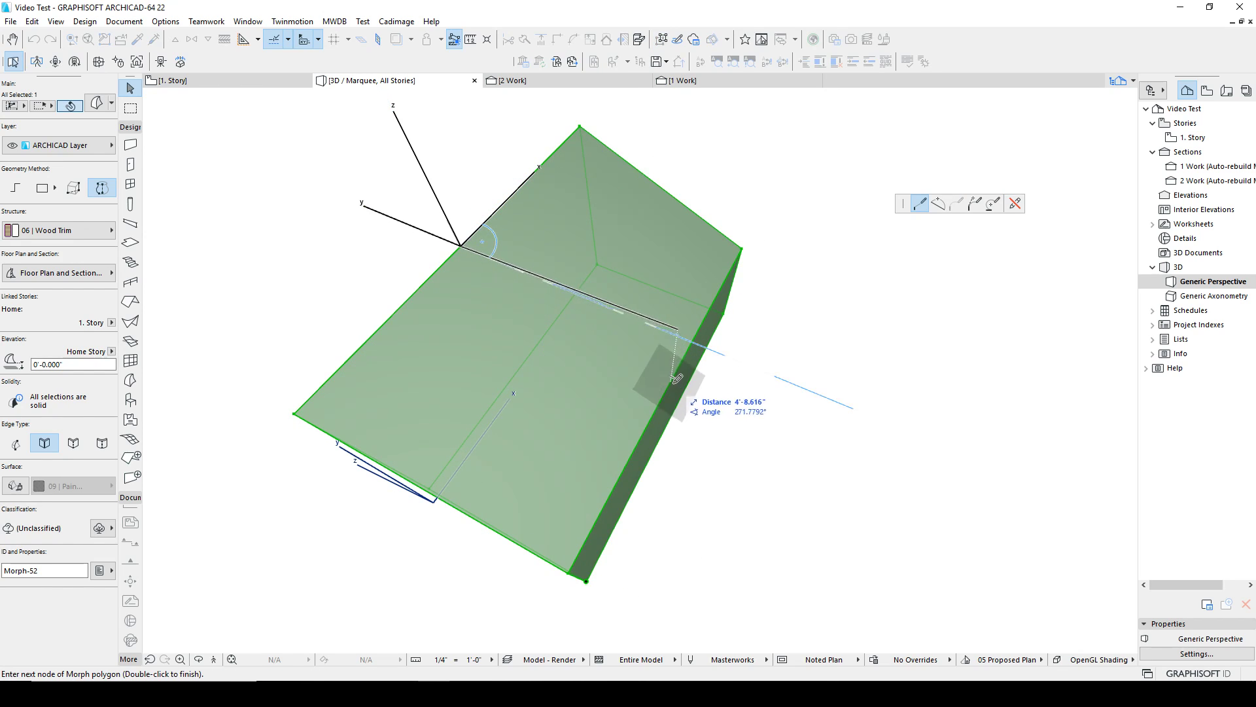
left_click(676, 376)
double_click(678, 374)
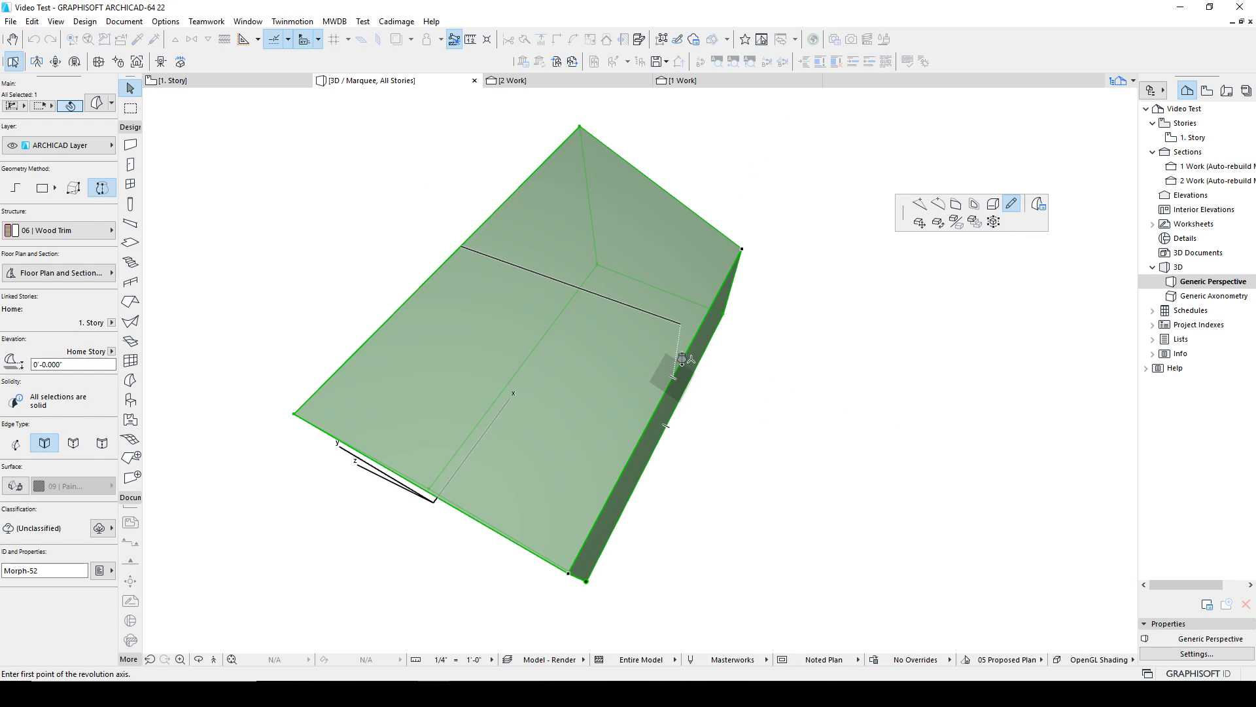
key("Escape")
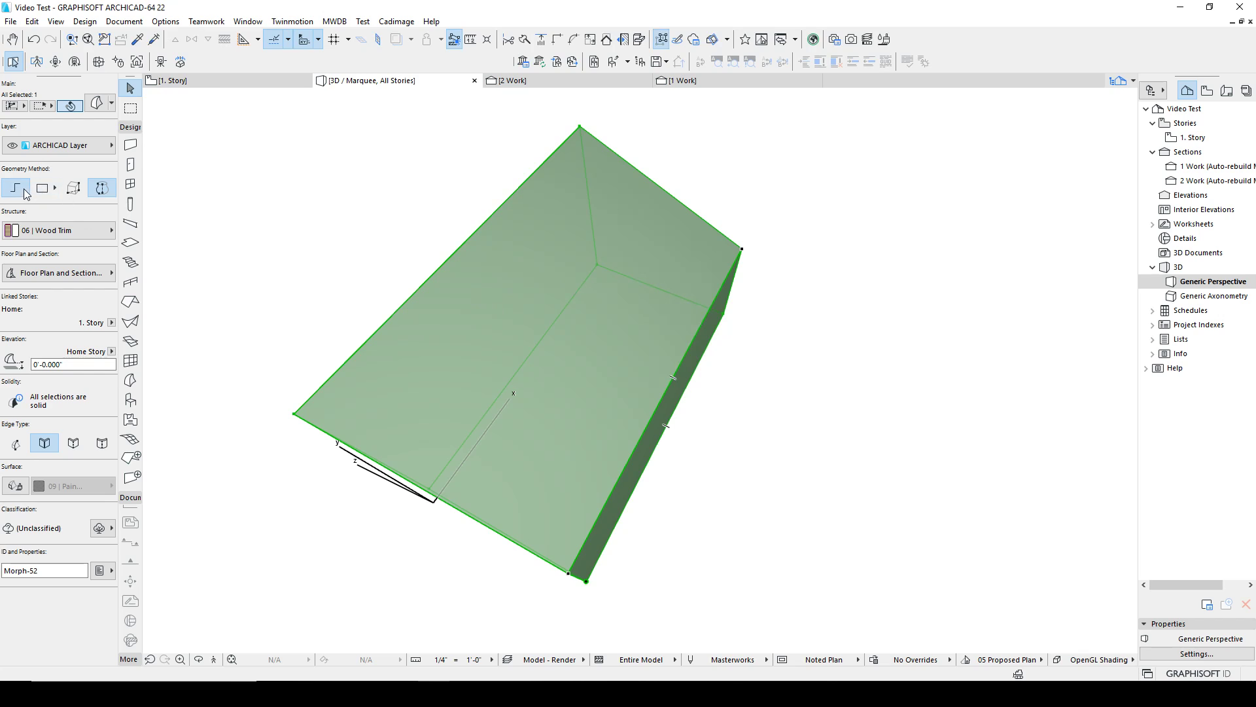
Draw a line across the sloped top face from edge to edge using the Polygonal morph geometry method.
left_click(467, 241)
left_click(467, 240)
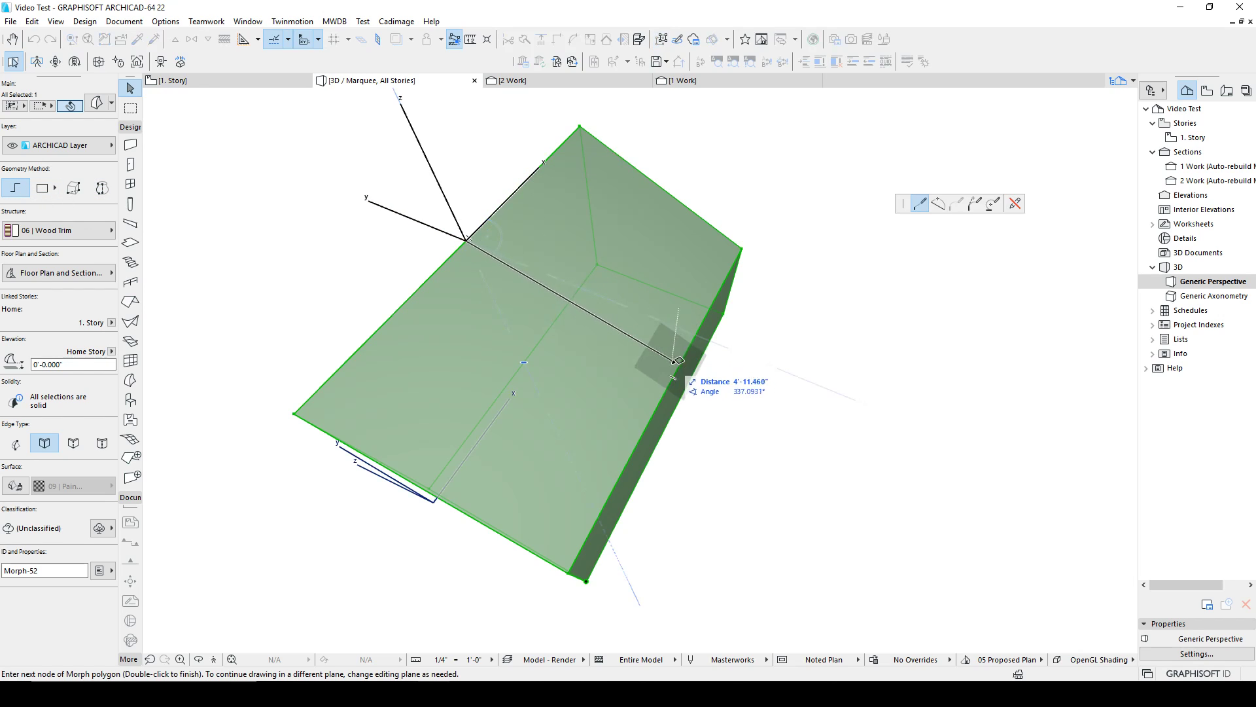
double_click(677, 374)
Extrude one half of the divided top face perpendicularly upward into a raised block.
middle_click_drag(721, 411, 567, 302, "shift")
middle_click_drag(634, 280, 583, 286, "shift")
left_click(512, 282)
left_click_drag(545, 352, 903, 213)
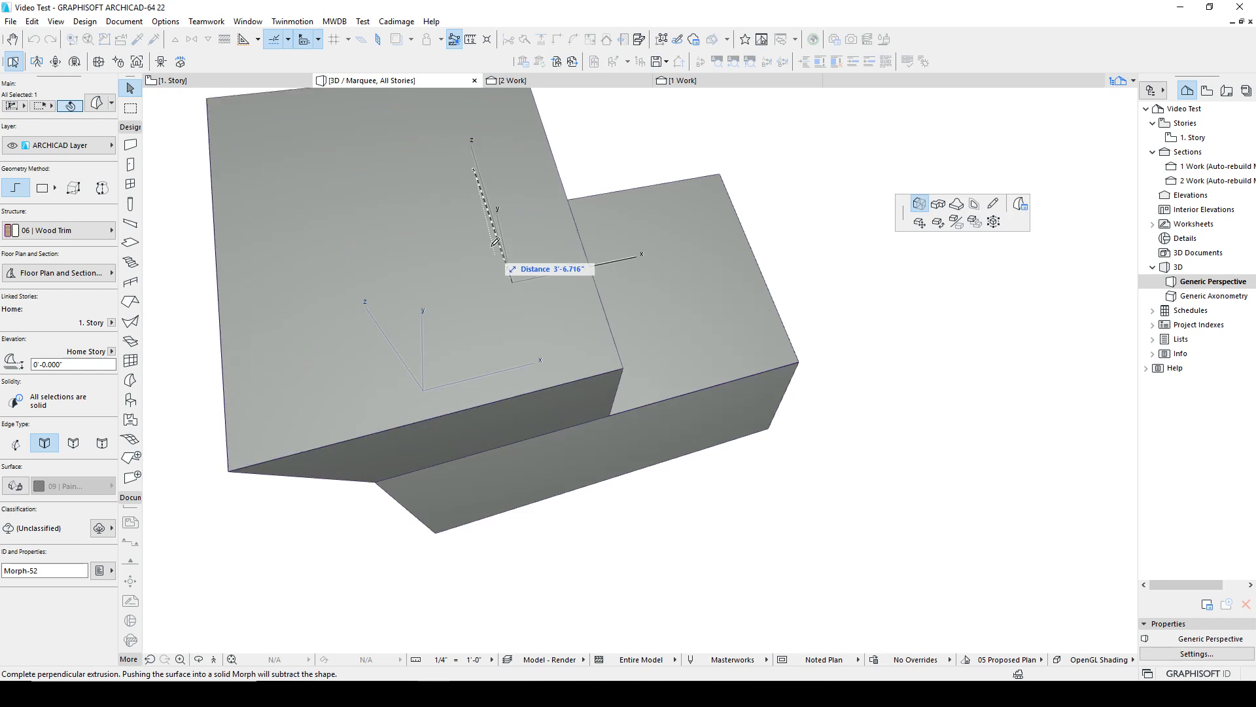
left_click(524, 342)
middle_click_drag(672, 415, 478, 311, "shift")
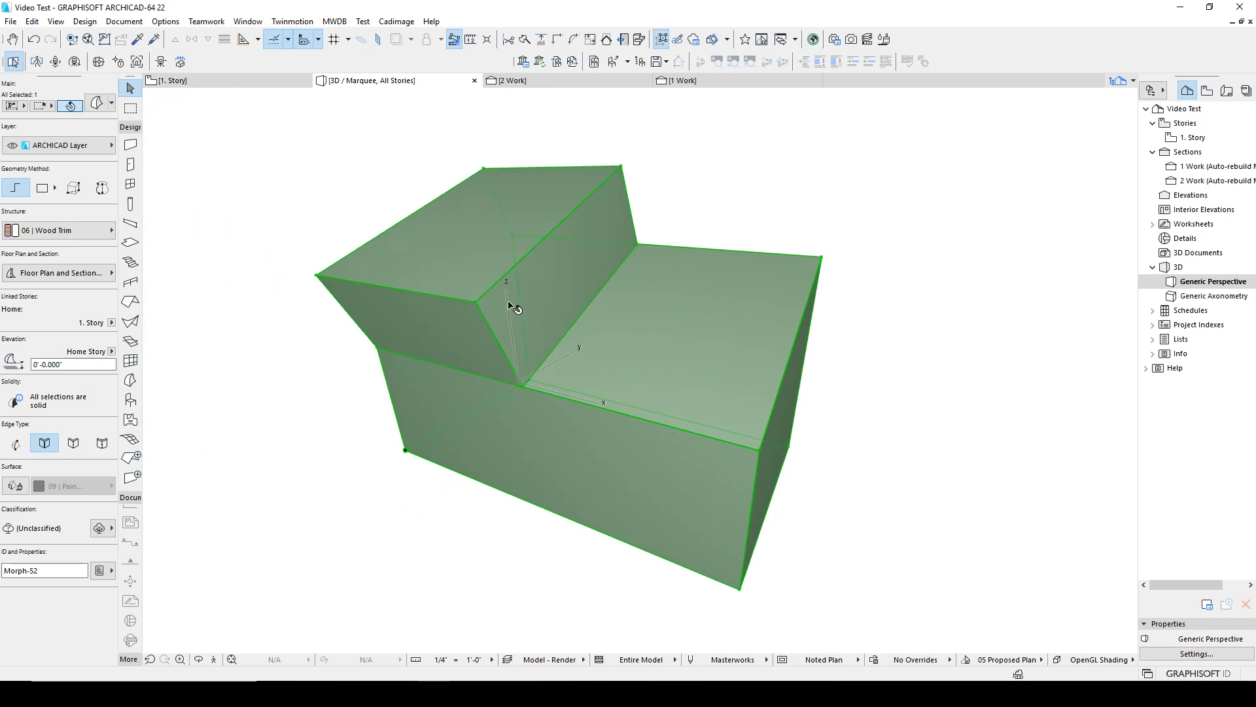
left_click(683, 242)
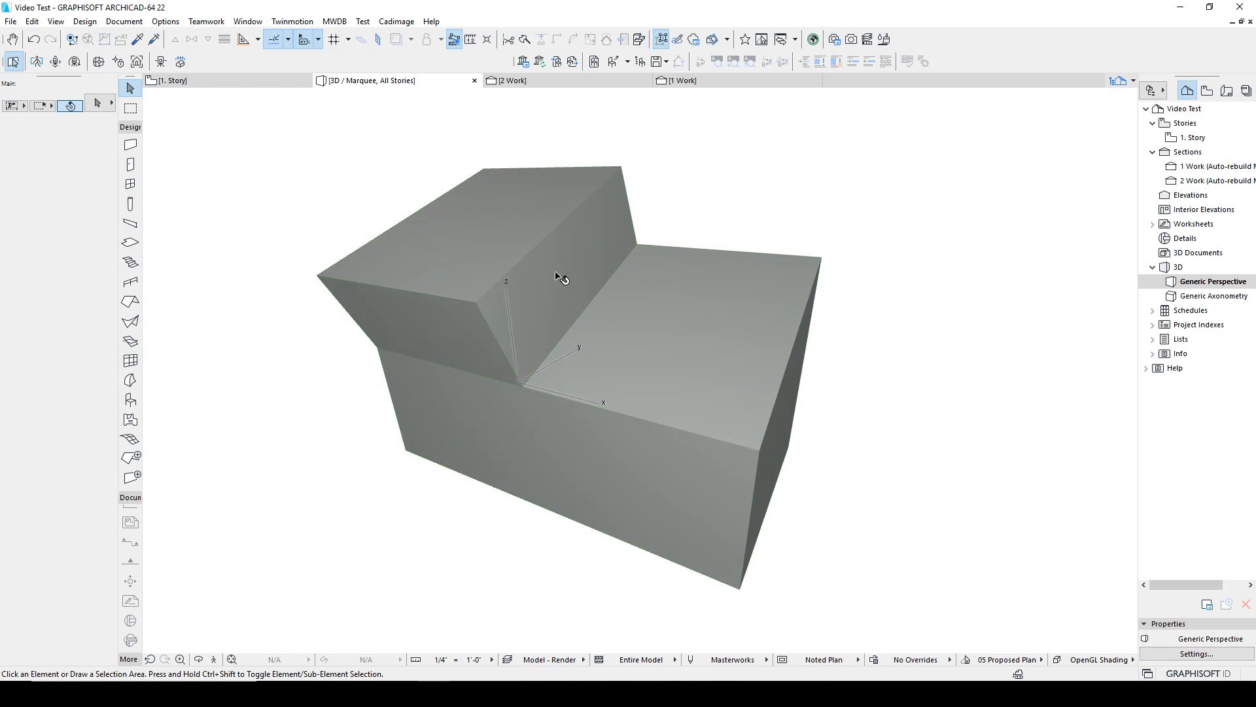
Try to extrude the inner side face of the morph's raised block perpendicularly.
left_click(605, 261)
left_click(603, 258)
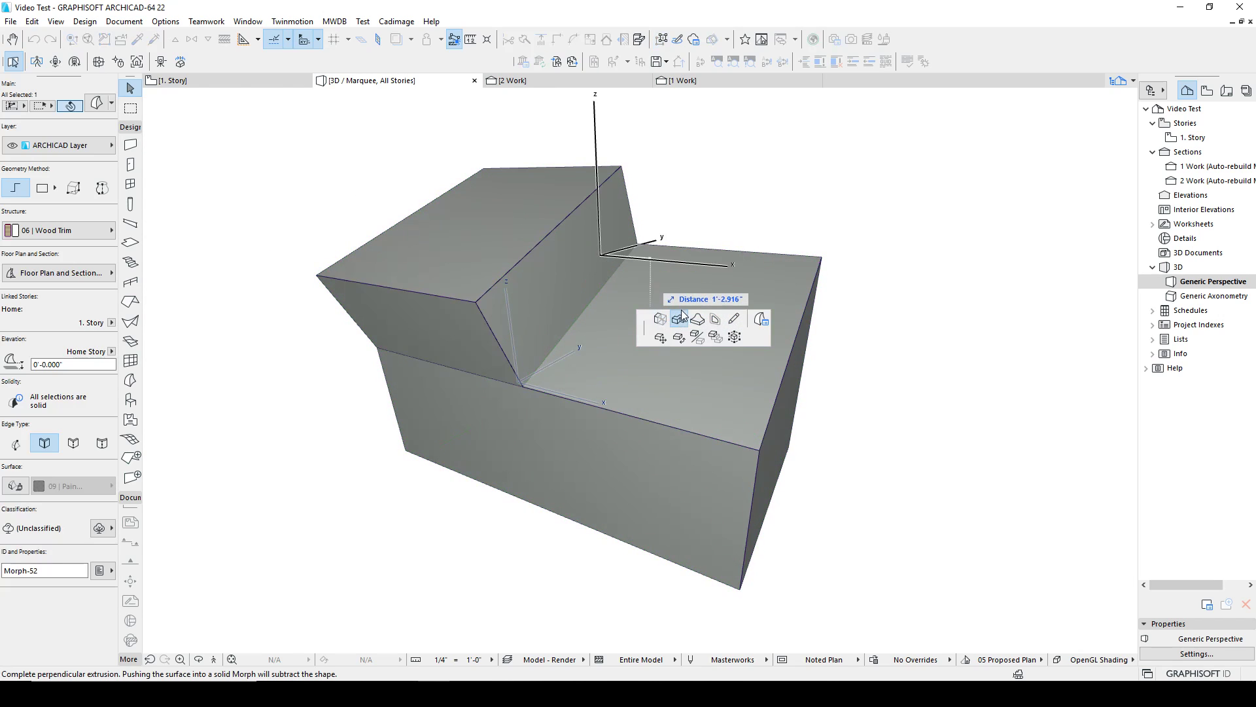
left_click(750, 319)
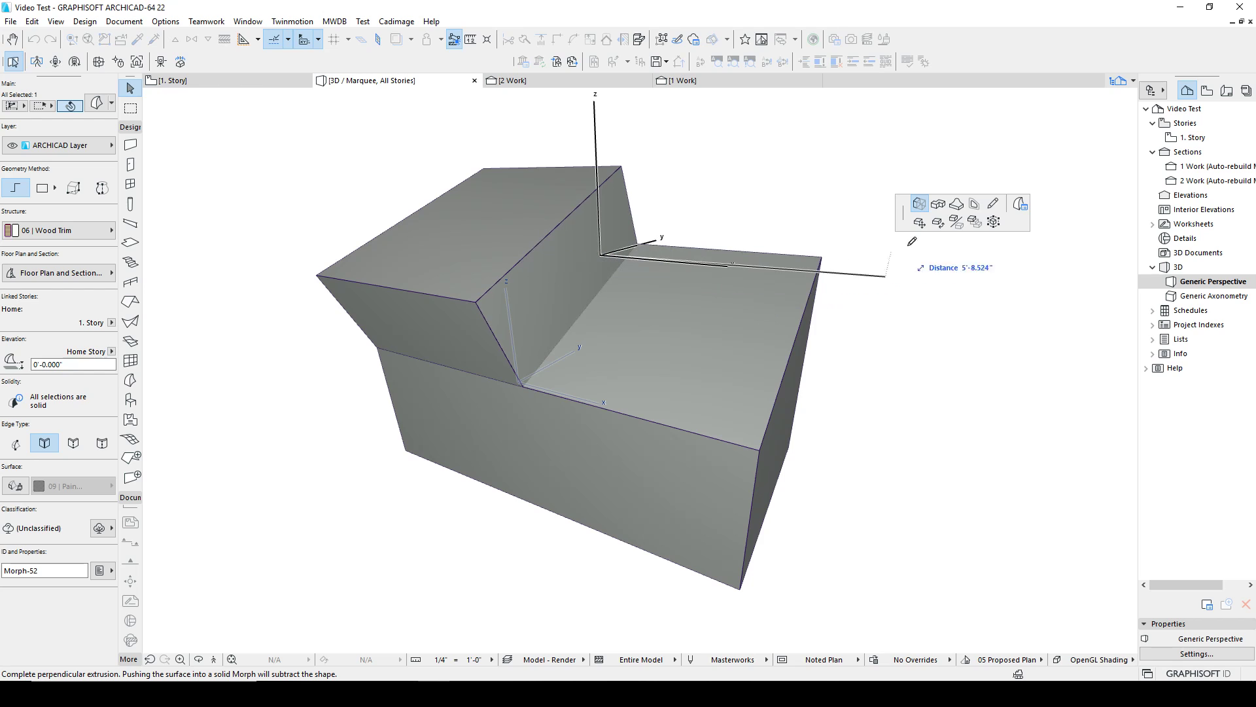
key("Escape")
left_click(573, 269)
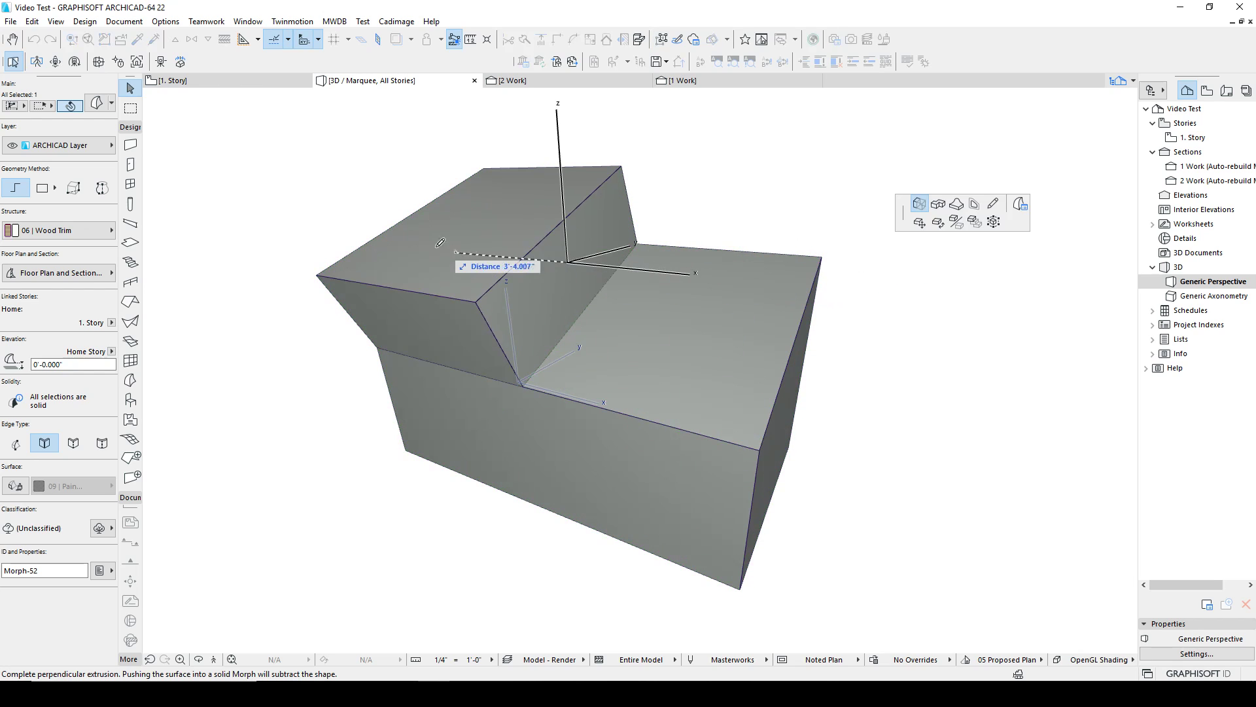
key("Escape")
key("Escape")
Draw a dividing line across the lower top face of the morph, from its back edge to its front edge.
middle_click_drag(774, 352, 883, 410, "shift")
left_click(688, 204)
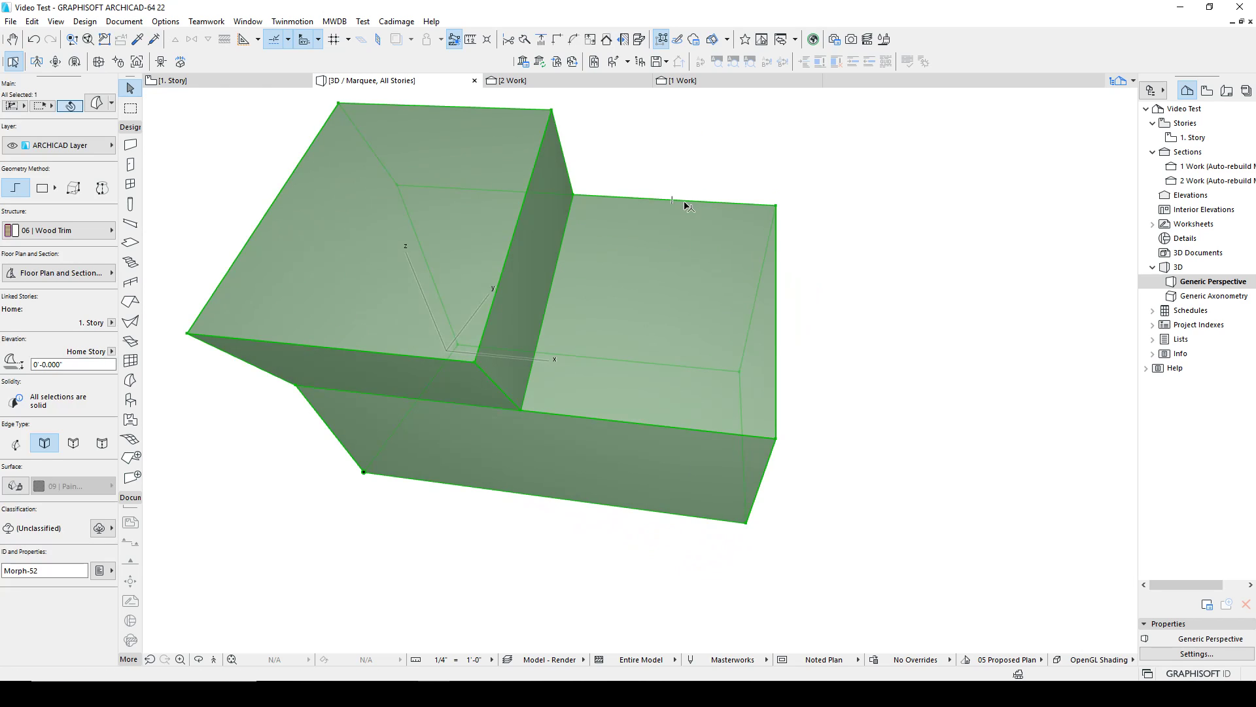
left_click(674, 202)
left_click(734, 260)
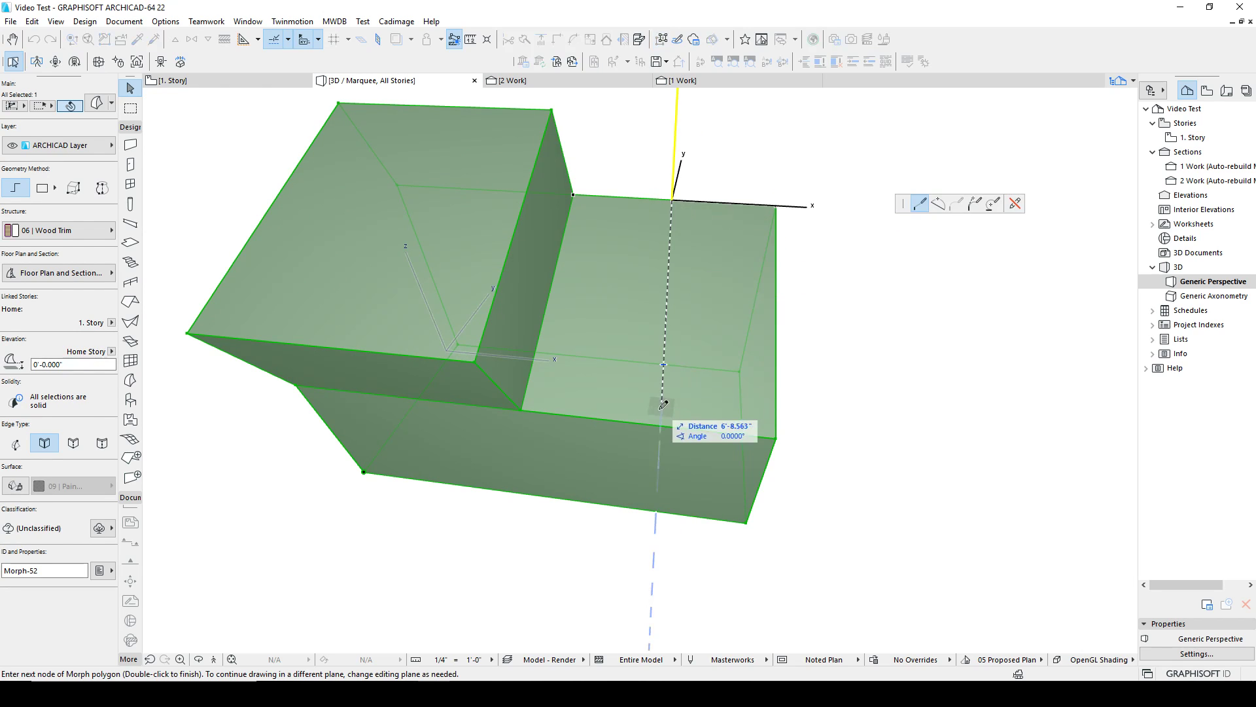
left_click(659, 425)
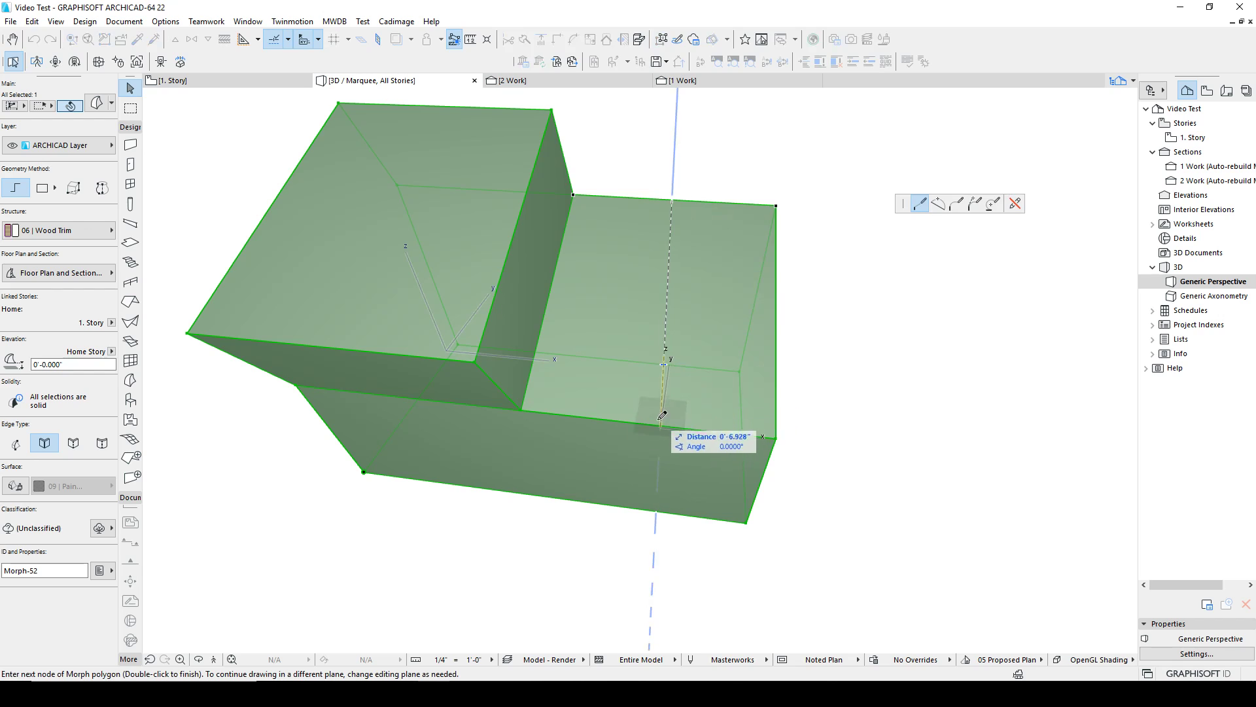
double_click(661, 425)
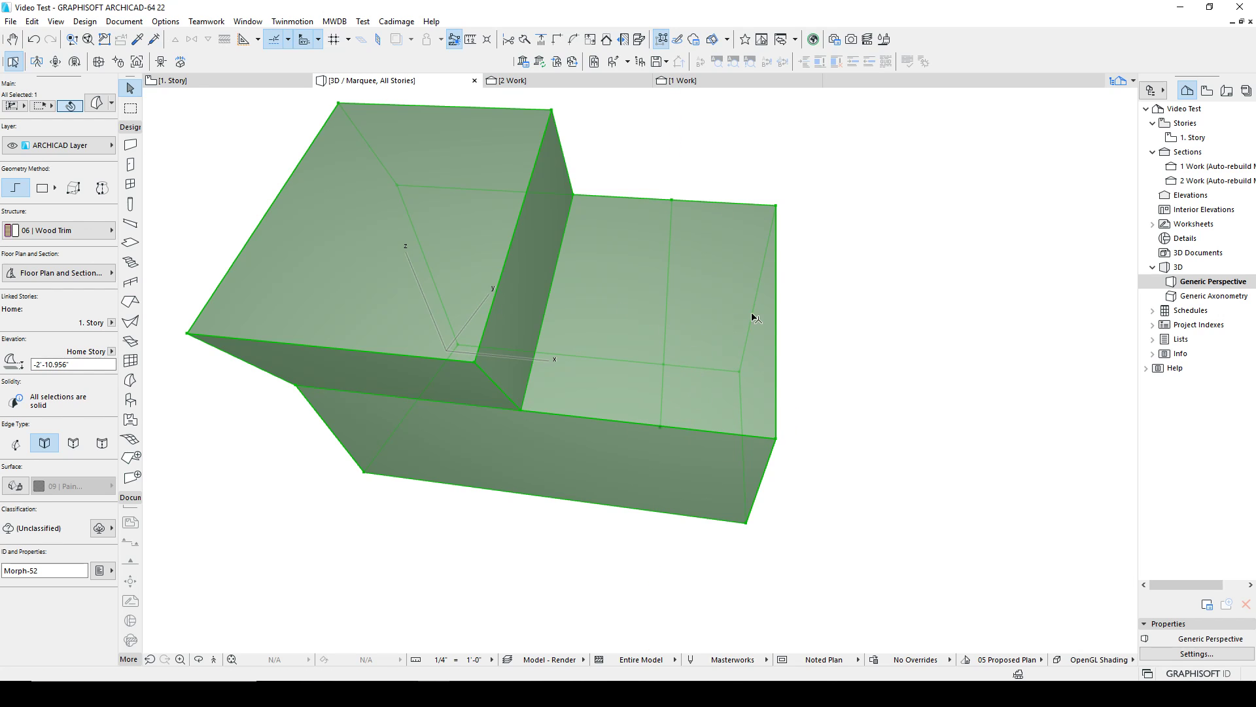
left_click(776, 309)
key("Escape")
key("Escape")
Extrude the lower top face perpendicularly upward, slightly above the neighbouring raised block.
left_click(711, 288)
left_click(712, 288)
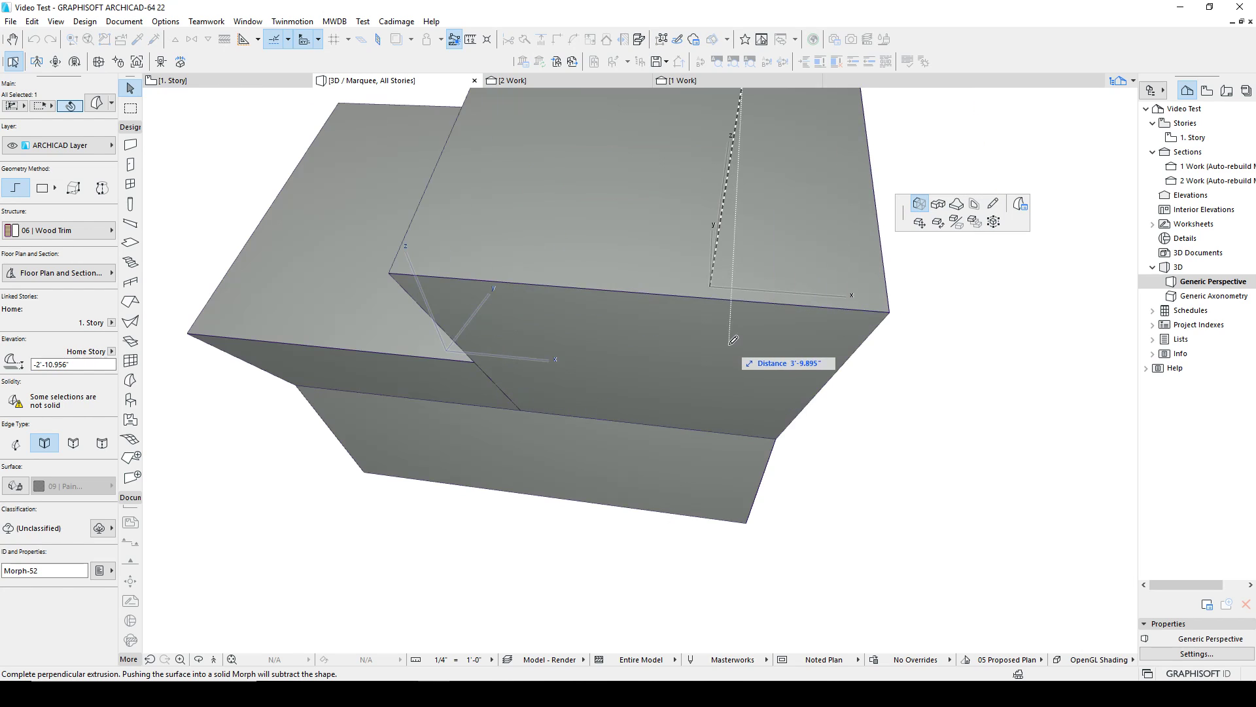
left_click(720, 340)
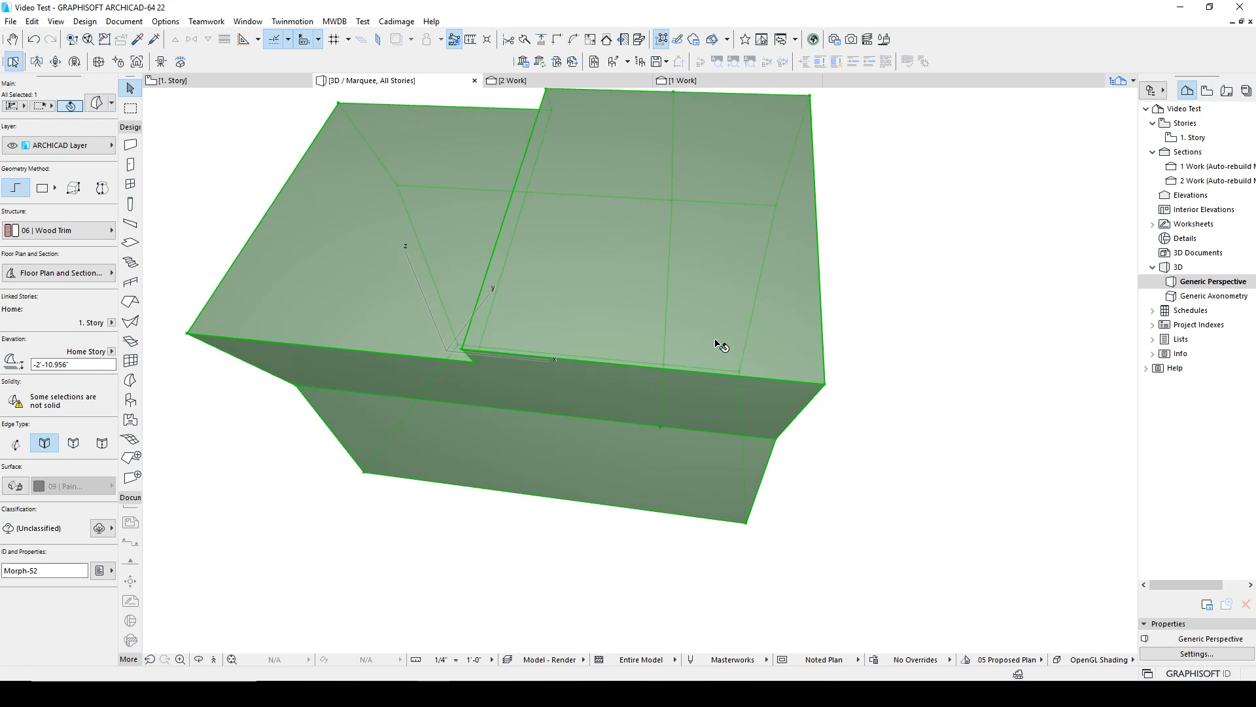
key("Escape")
Inspect the edited morph from another side and delete it from the 3D model.
middle_click_drag(530, 429, 742, 397, "shift")
scroll(659, 415, "down", 5)
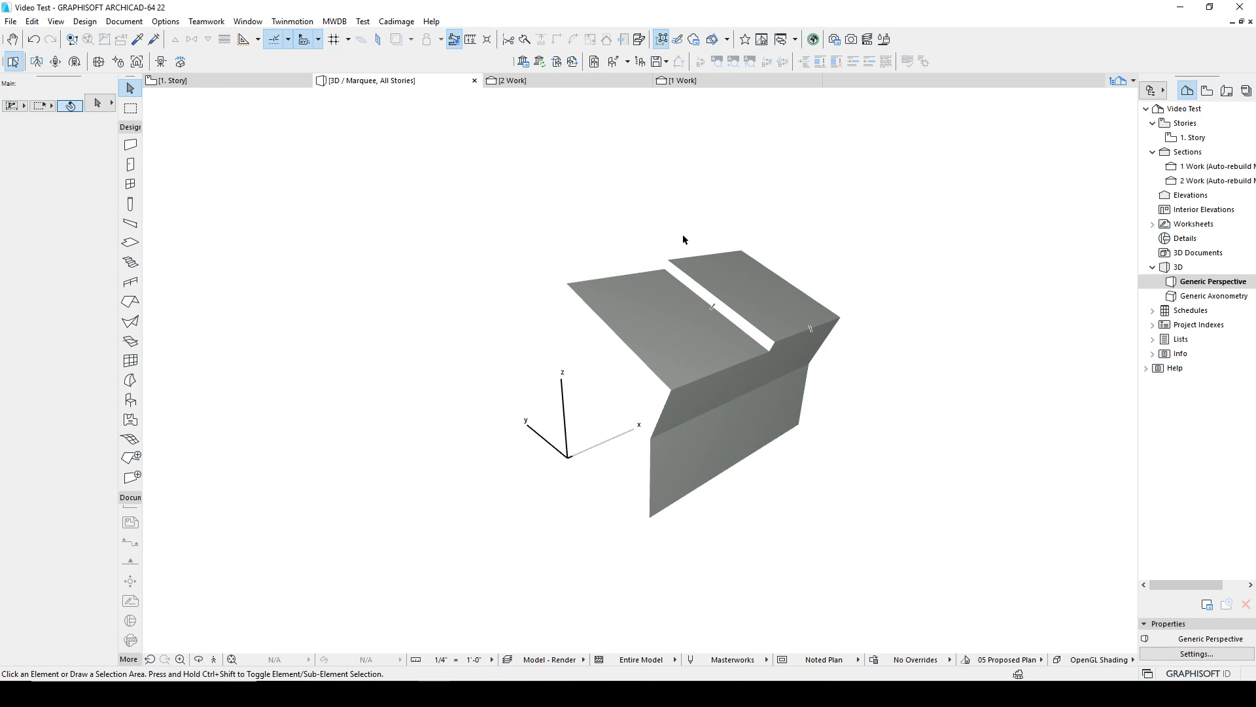
left_click(793, 409)
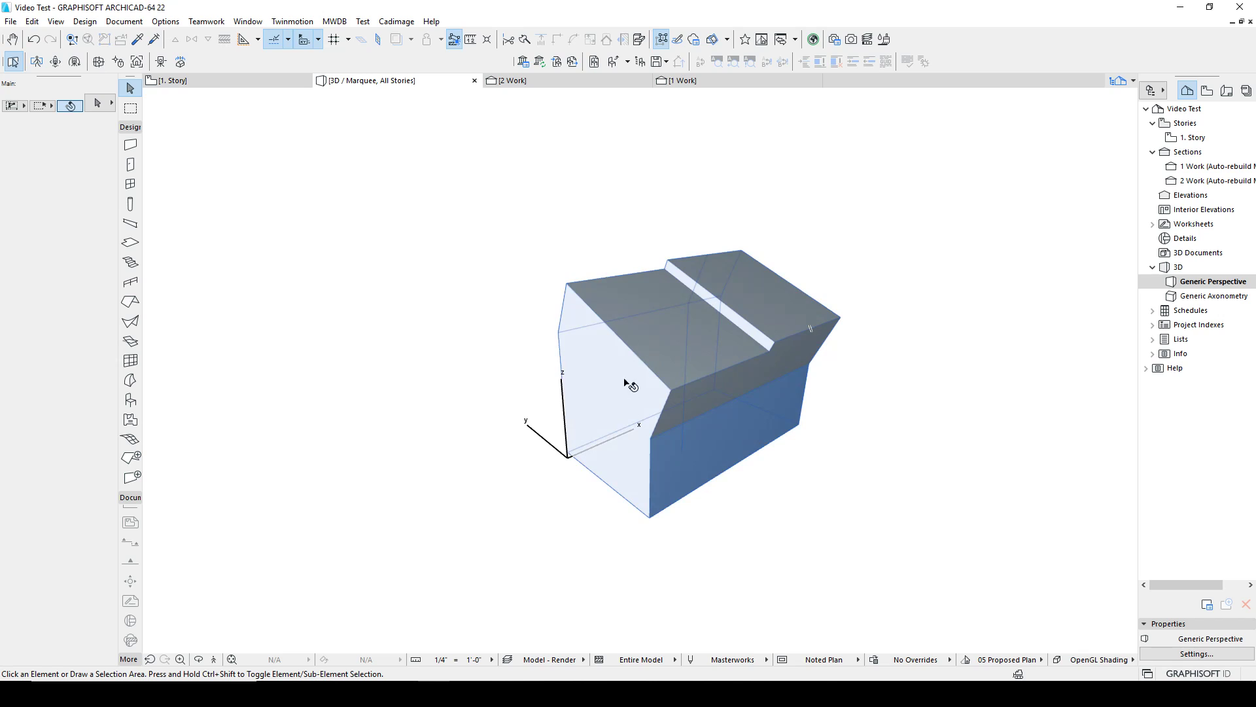
left_click(651, 359)
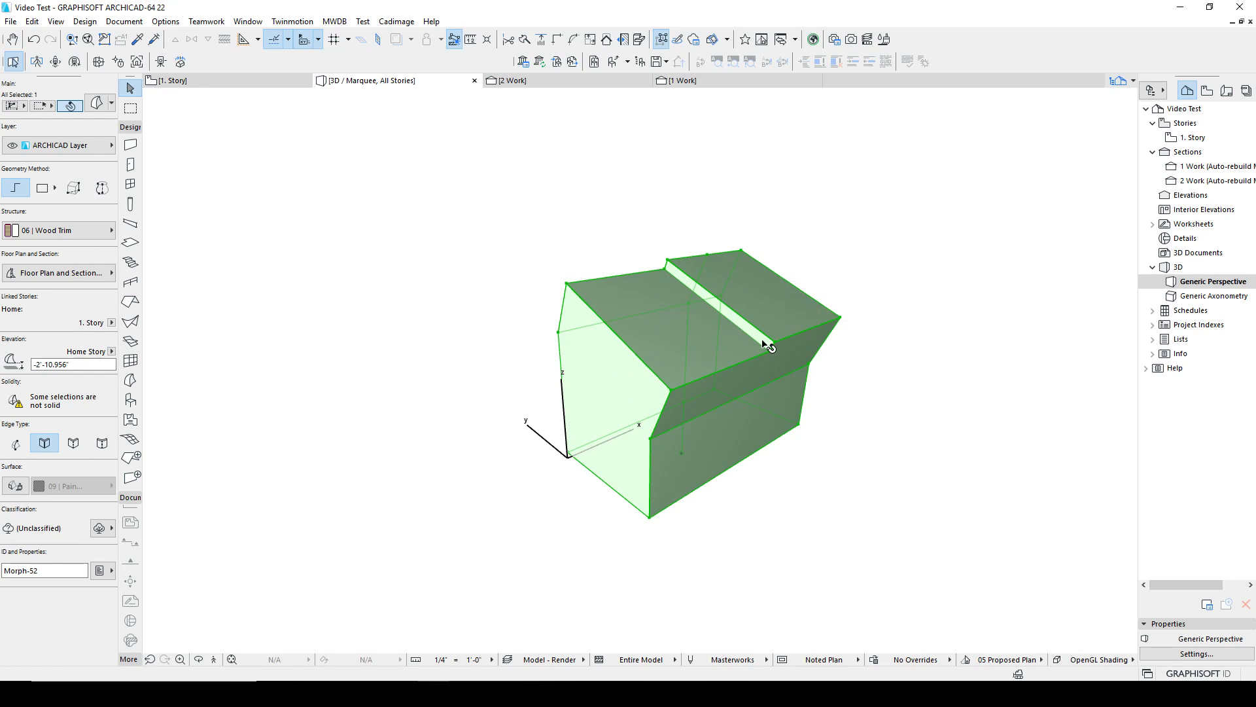
key("Escape")
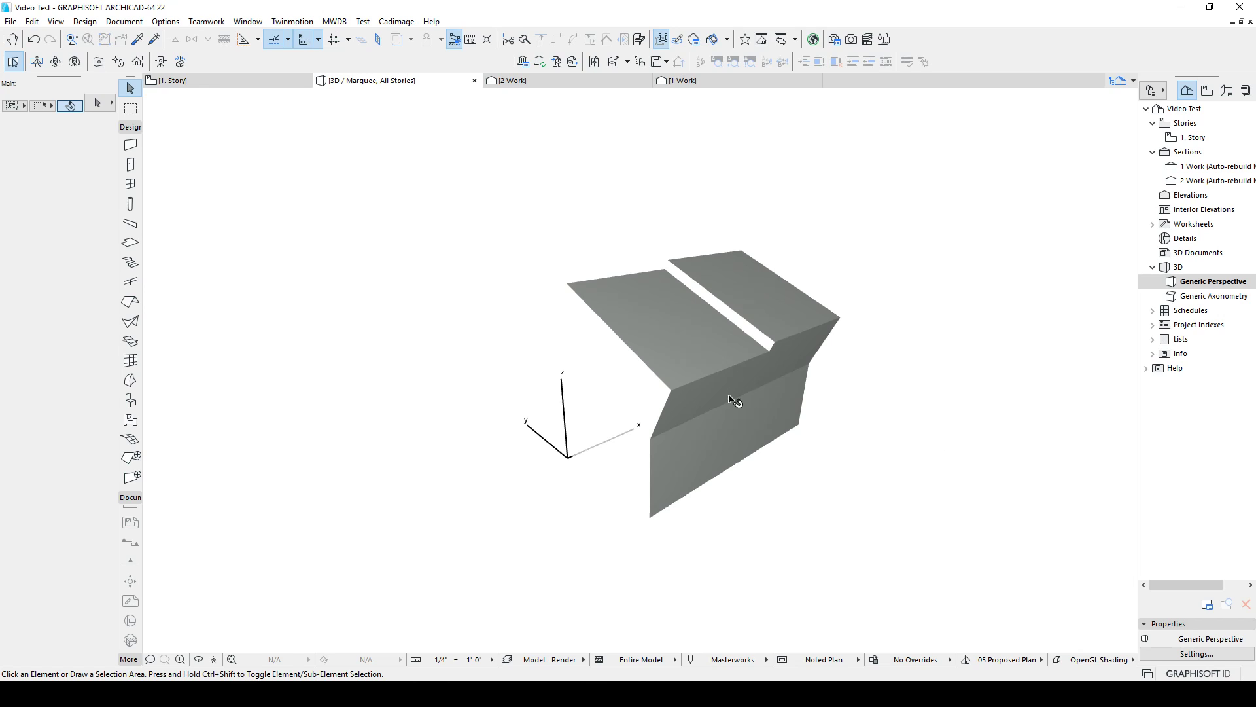
left_click(708, 357)
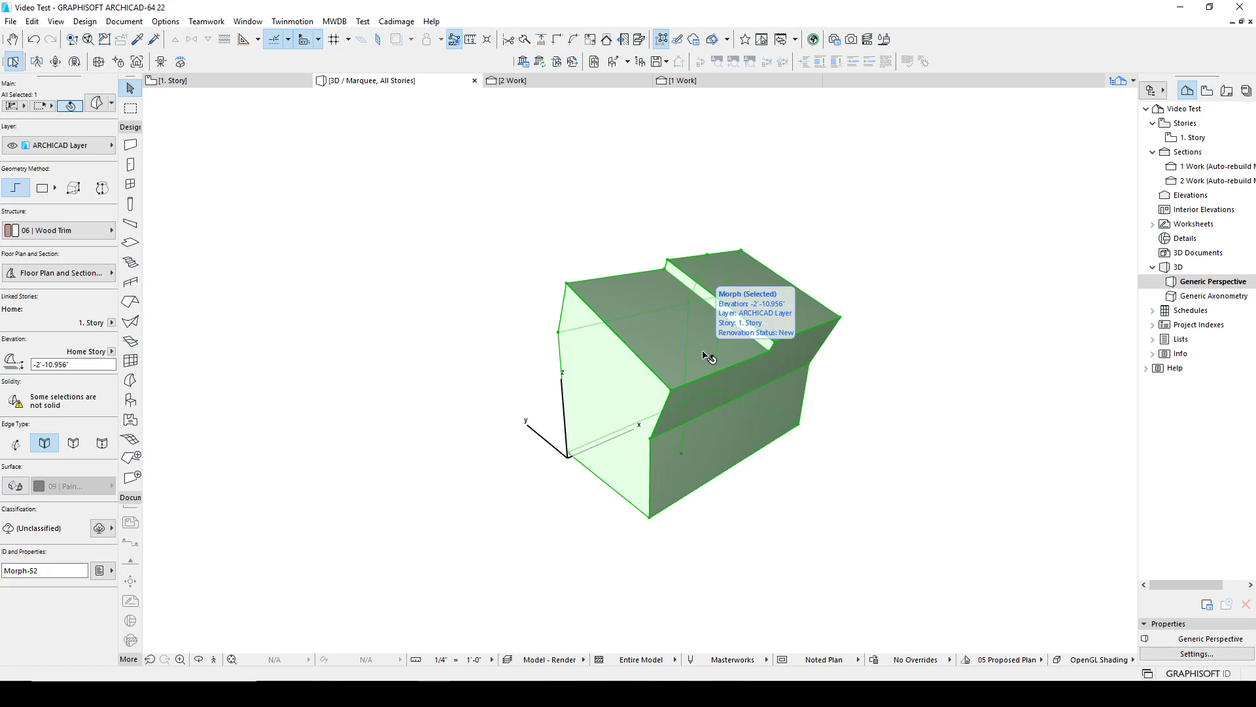
key("Delete")
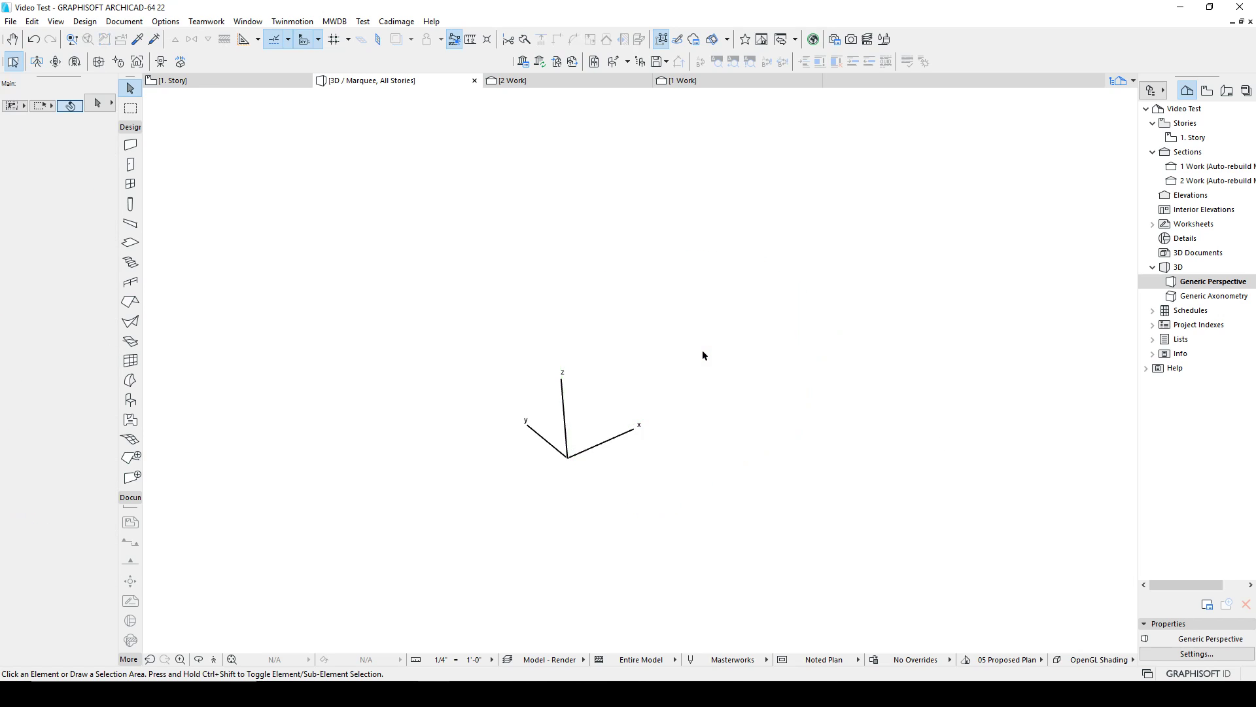
middle_click_drag(639, 322, 637, 452, "shift")
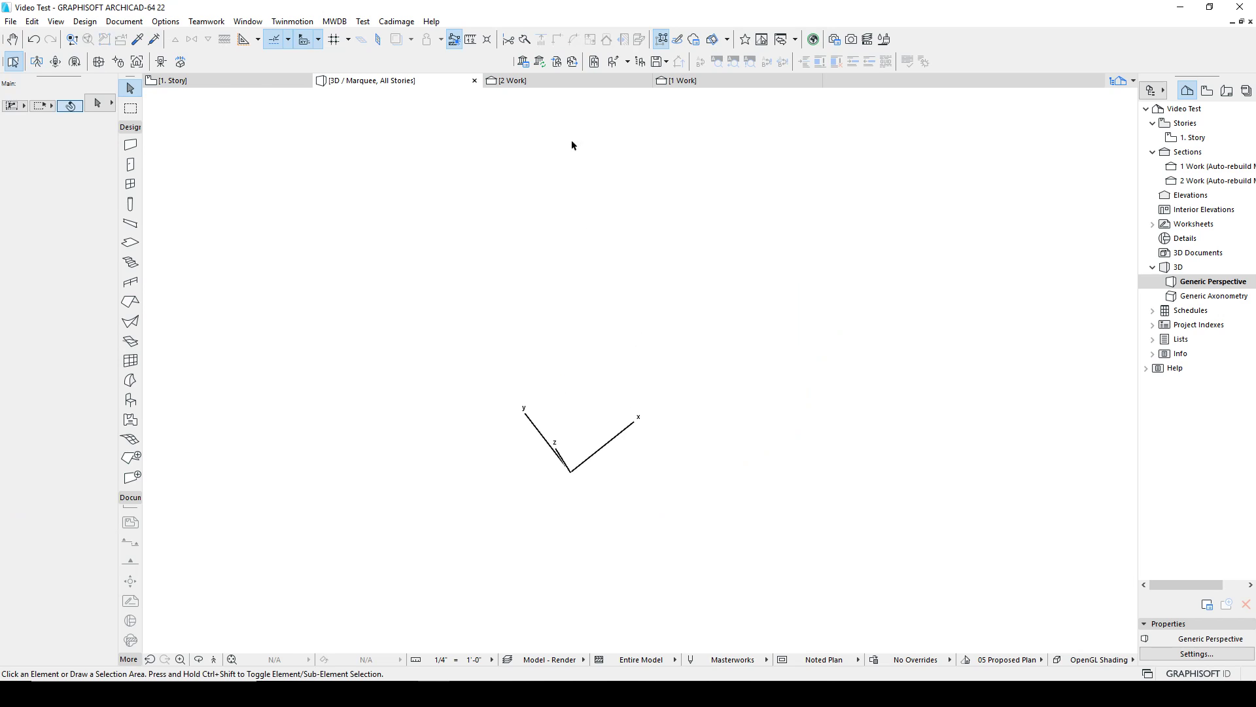
Draw a horizontal beam about 4' long with the Base Mld Main profile on the 1. Story floor plan.
left_click(238, 84)
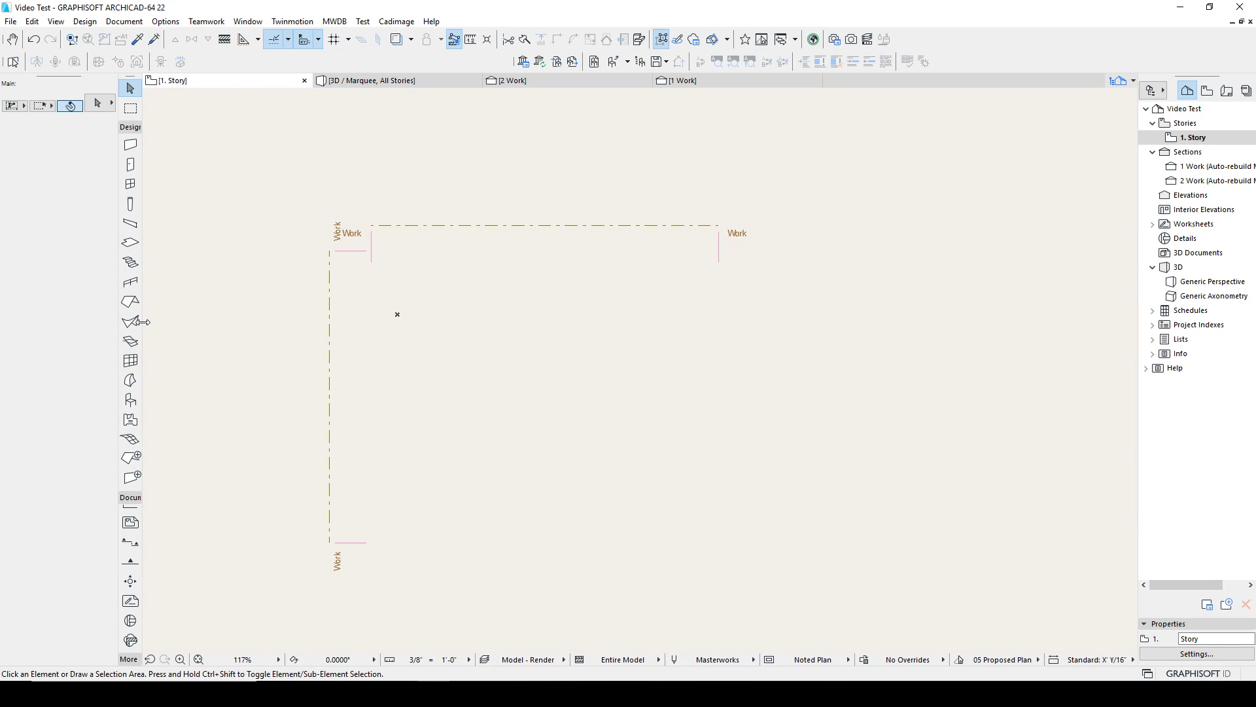
left_click(129, 230)
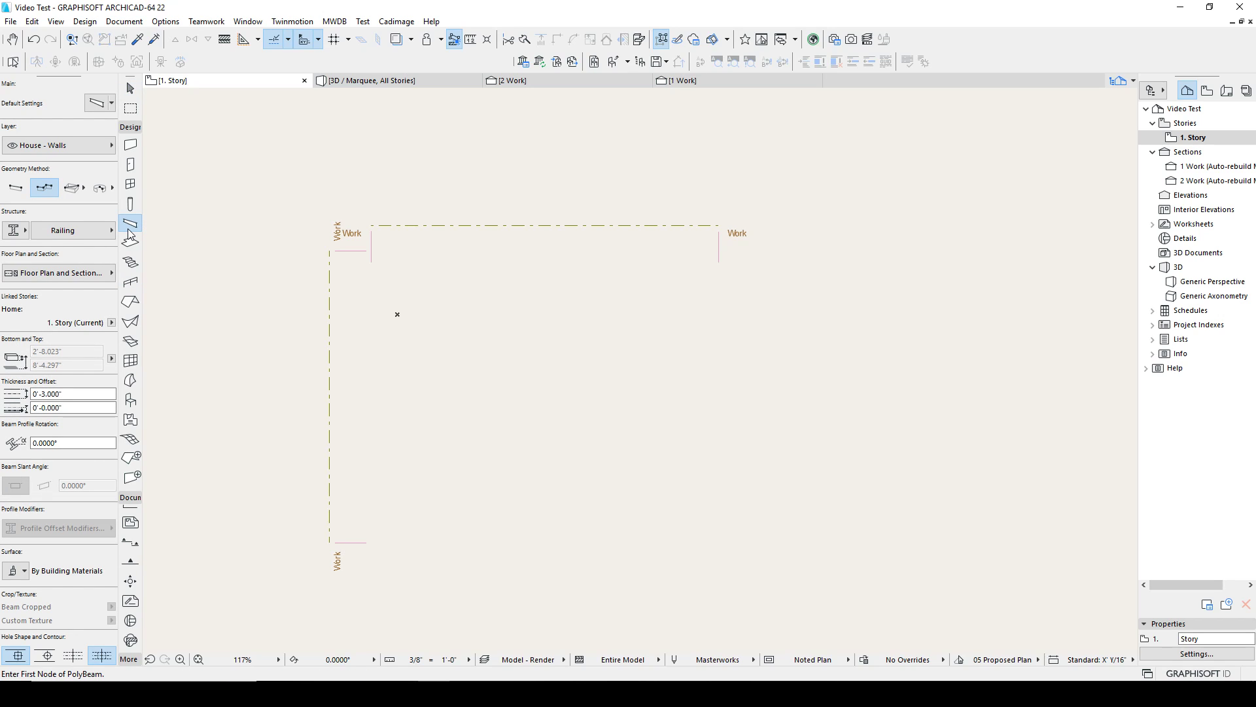
left_click(65, 230)
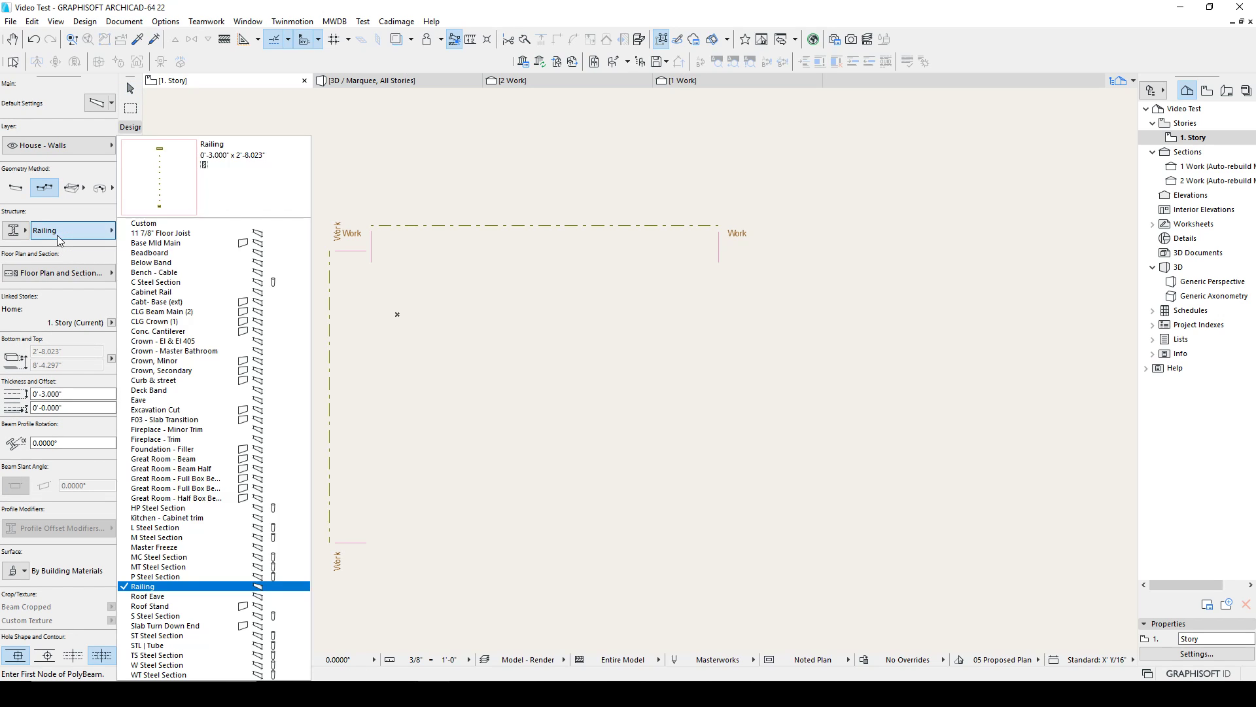
left_click(173, 245)
left_click(487, 352)
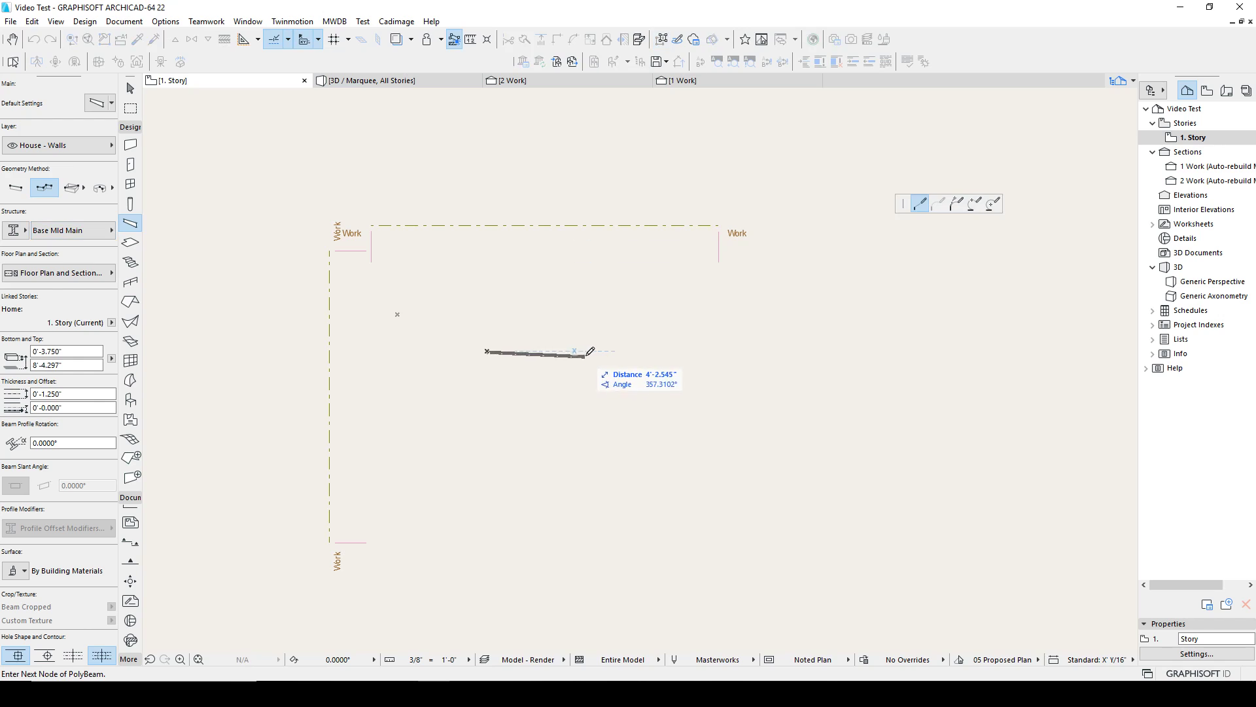
double_click(580, 351)
scroll(578, 350, "up", 5)
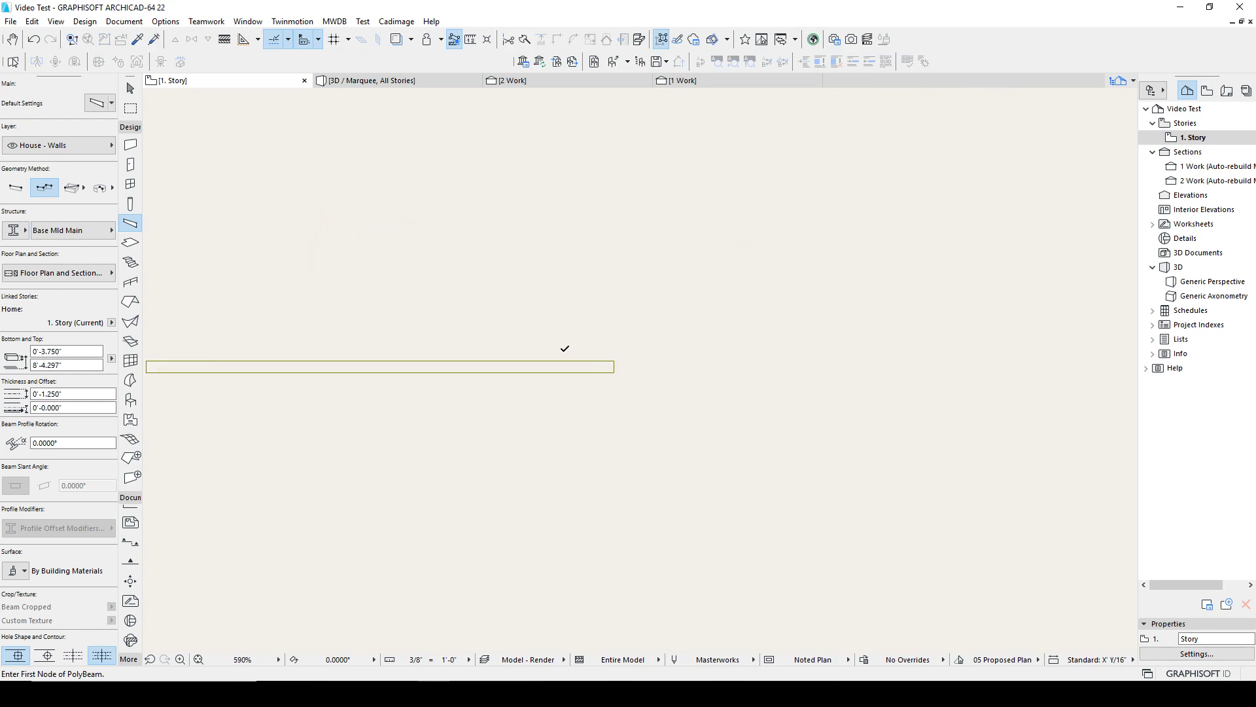
left_click(485, 365)
scroll(482, 387, "down", 1)
scroll(482, 388, "down", 1)
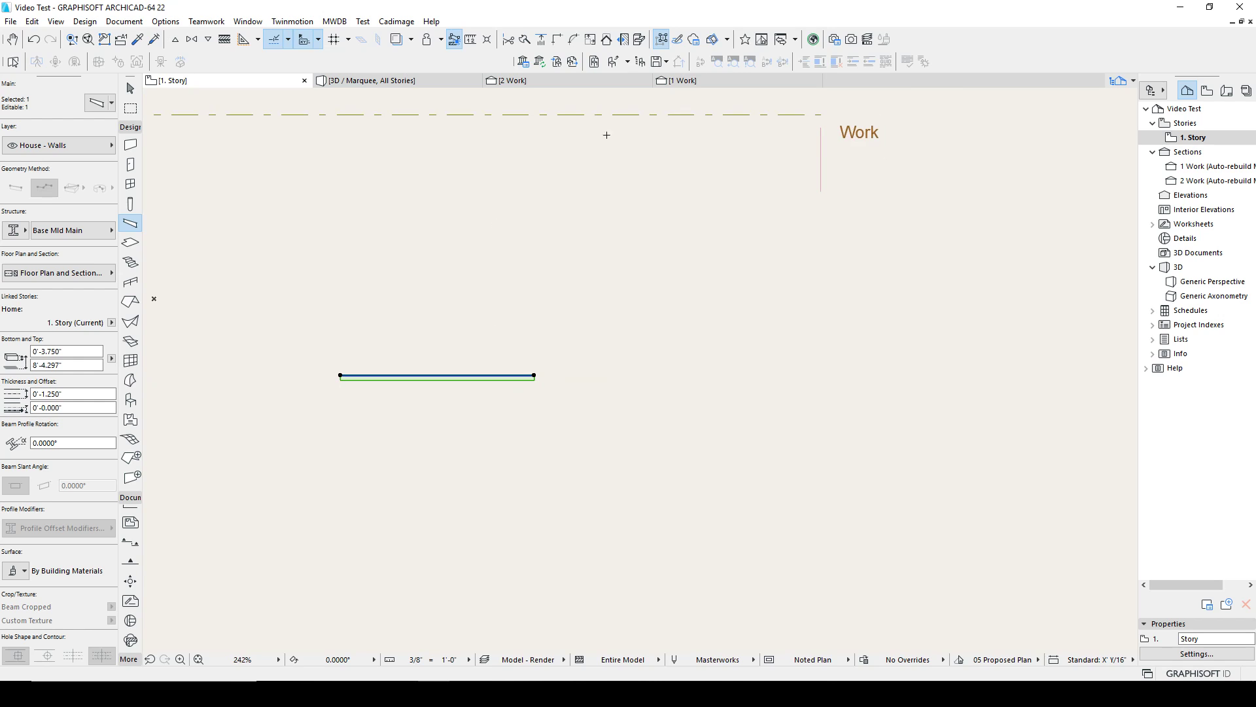
Convert the Base Mld Main beam into a morph in the 3D perspective.
left_click(419, 81)
middle_click_drag(743, 315, 839, 263, "shift")
scroll(720, 275, "up", 3)
middle_click_drag(833, 356, 739, 410)
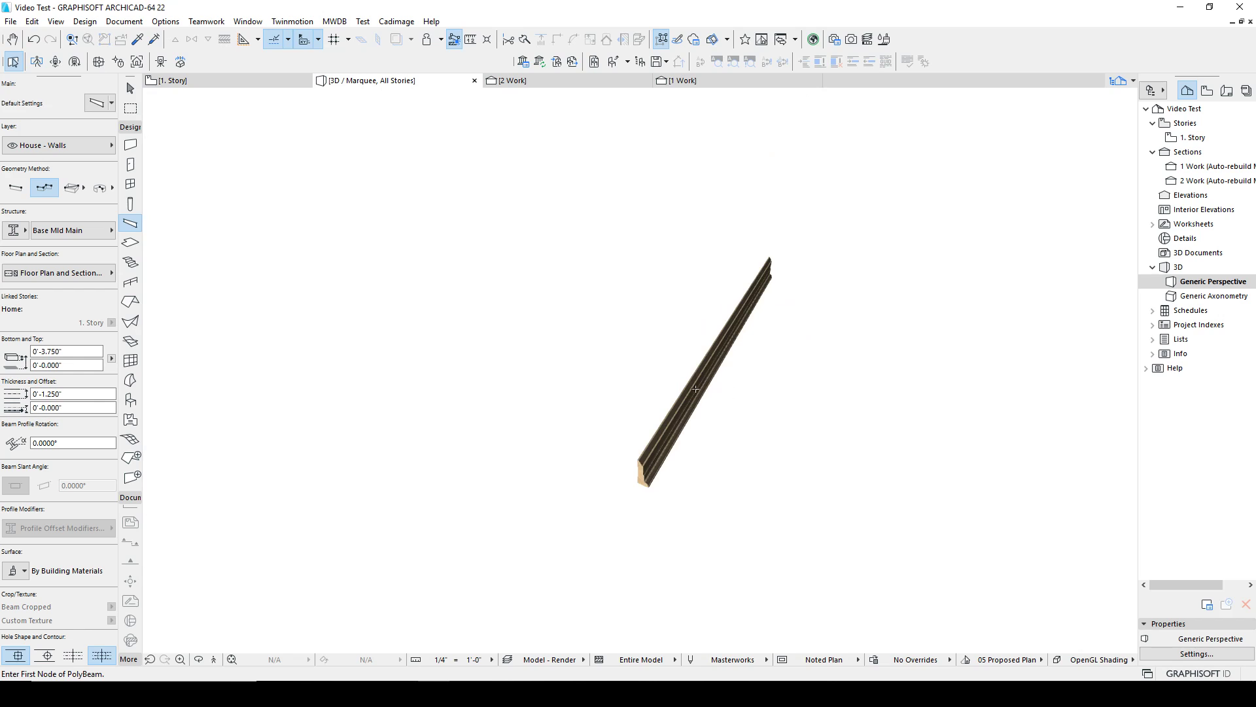
left_click(666, 427)
right_click(664, 424)
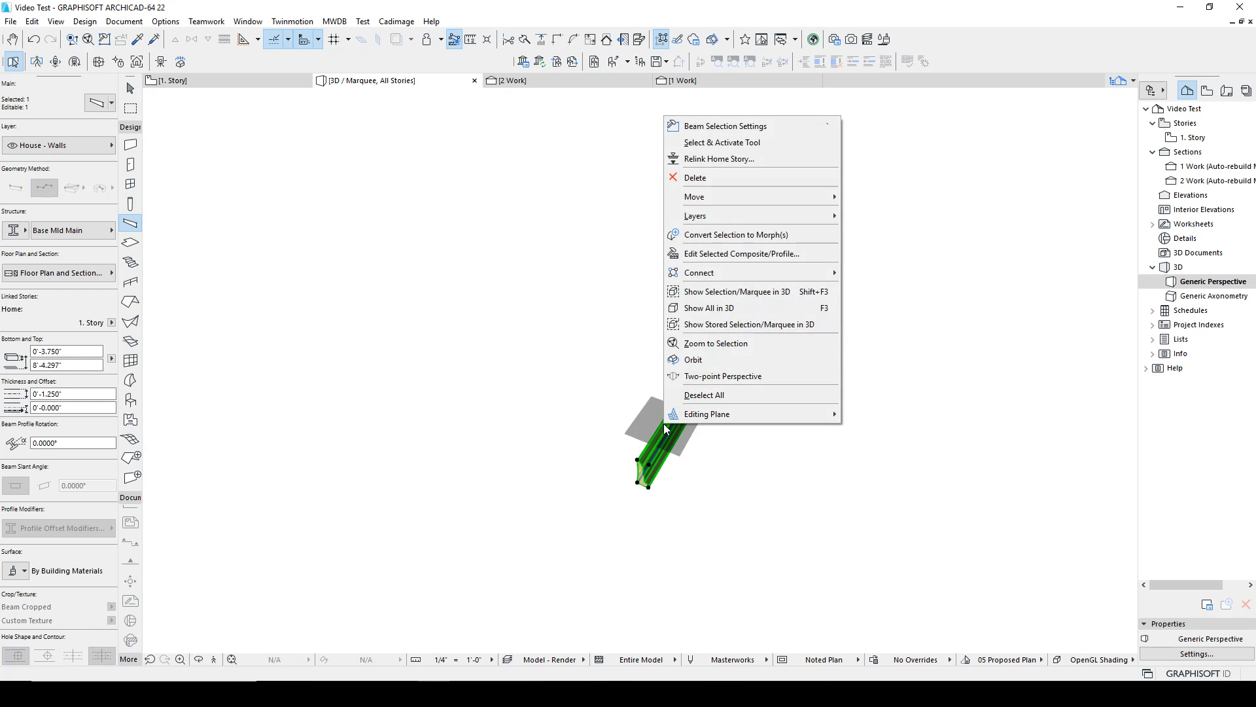
left_click(721, 234)
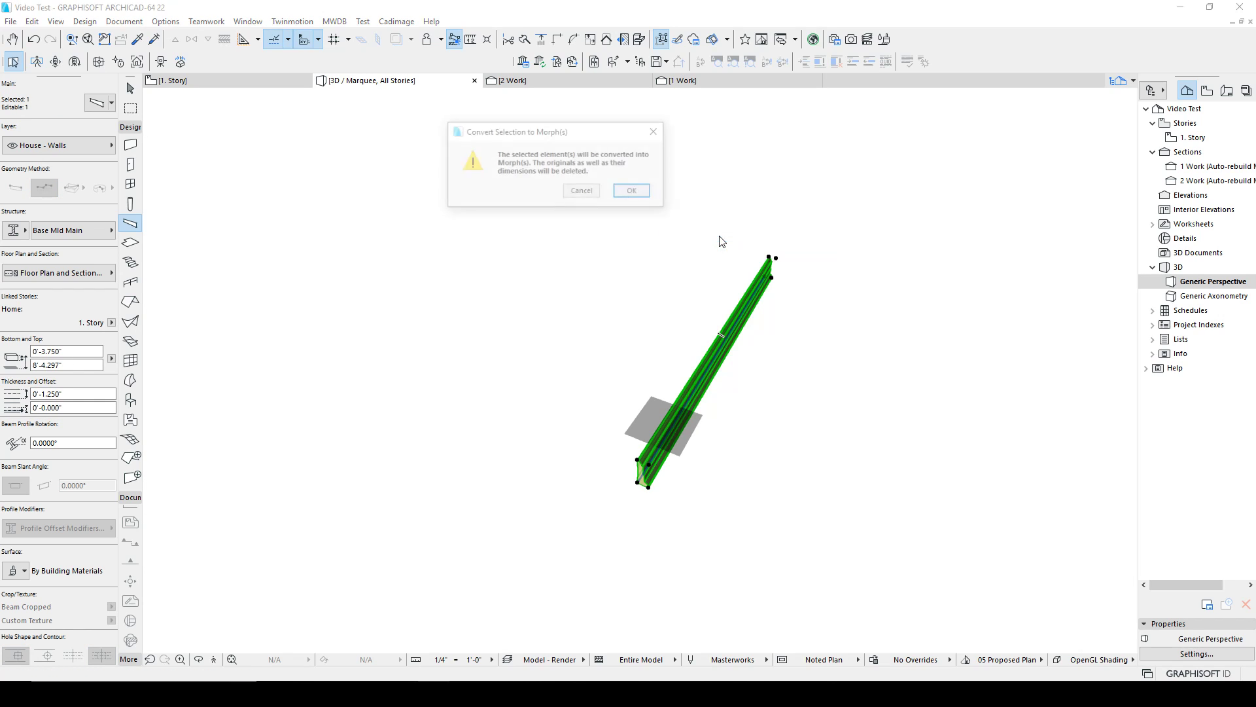
left_click(637, 188)
Extrude the wide front face of the molding morph slightly outward with a perpendicular push/pull.
scroll(729, 427, "up", 5)
middle_click_drag(591, 454, 498, 301, "shift")
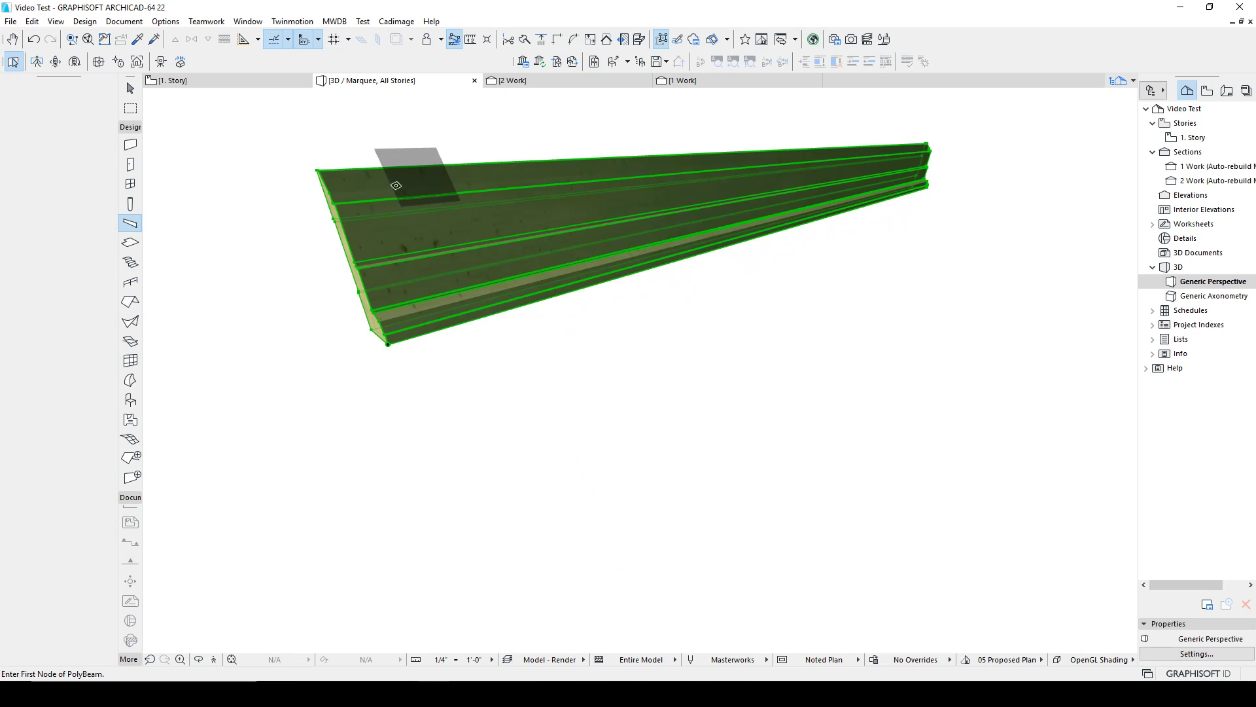
key("Escape")
middle_click_drag(387, 216, 450, 238, "shift")
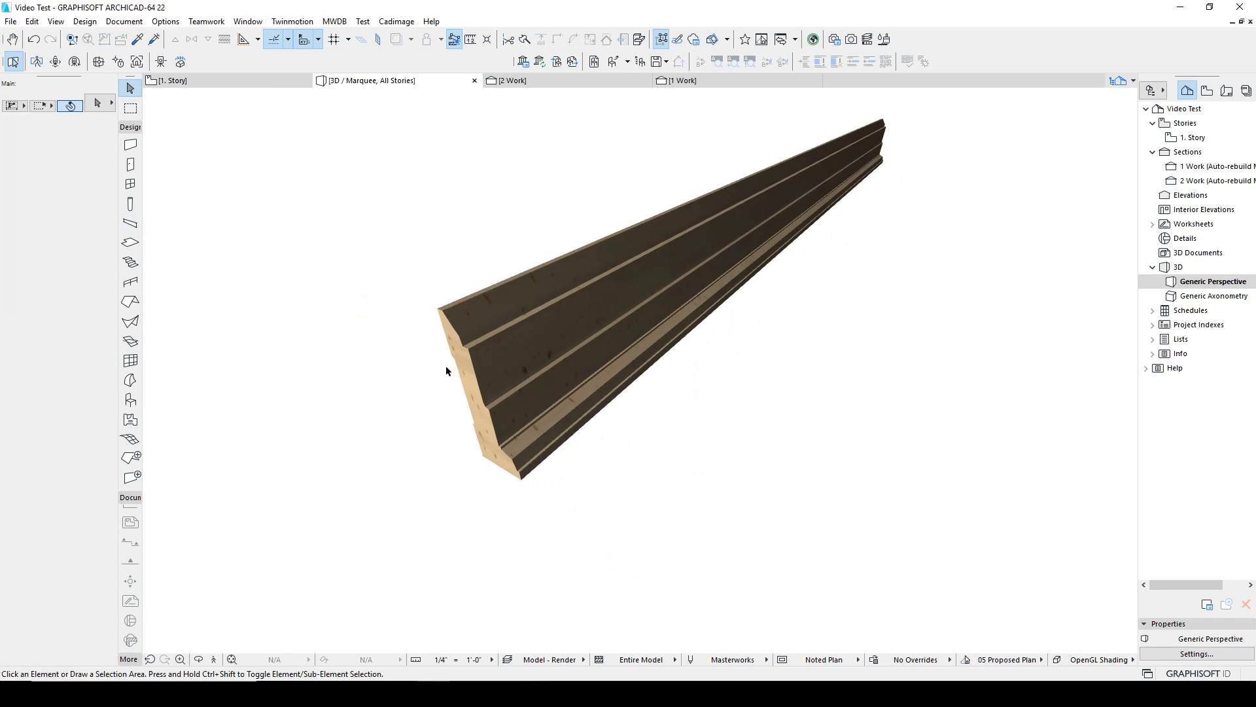
left_click(485, 363)
left_click(513, 364)
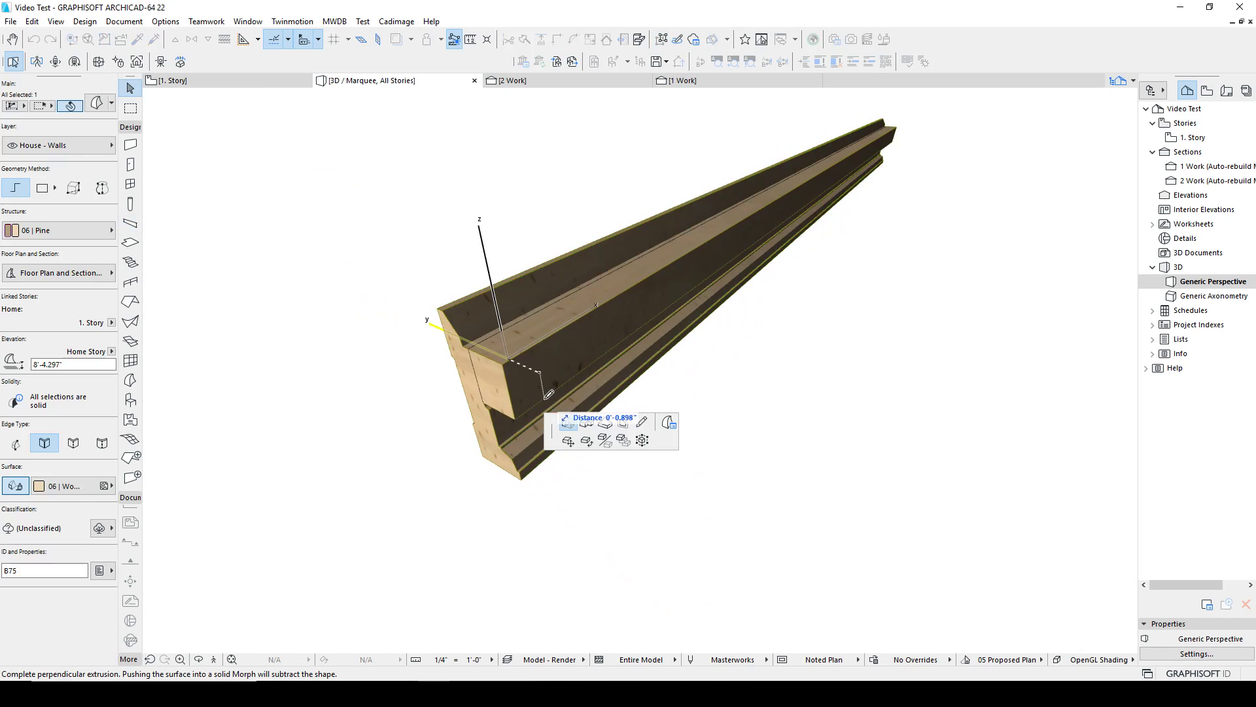
left_click(508, 347)
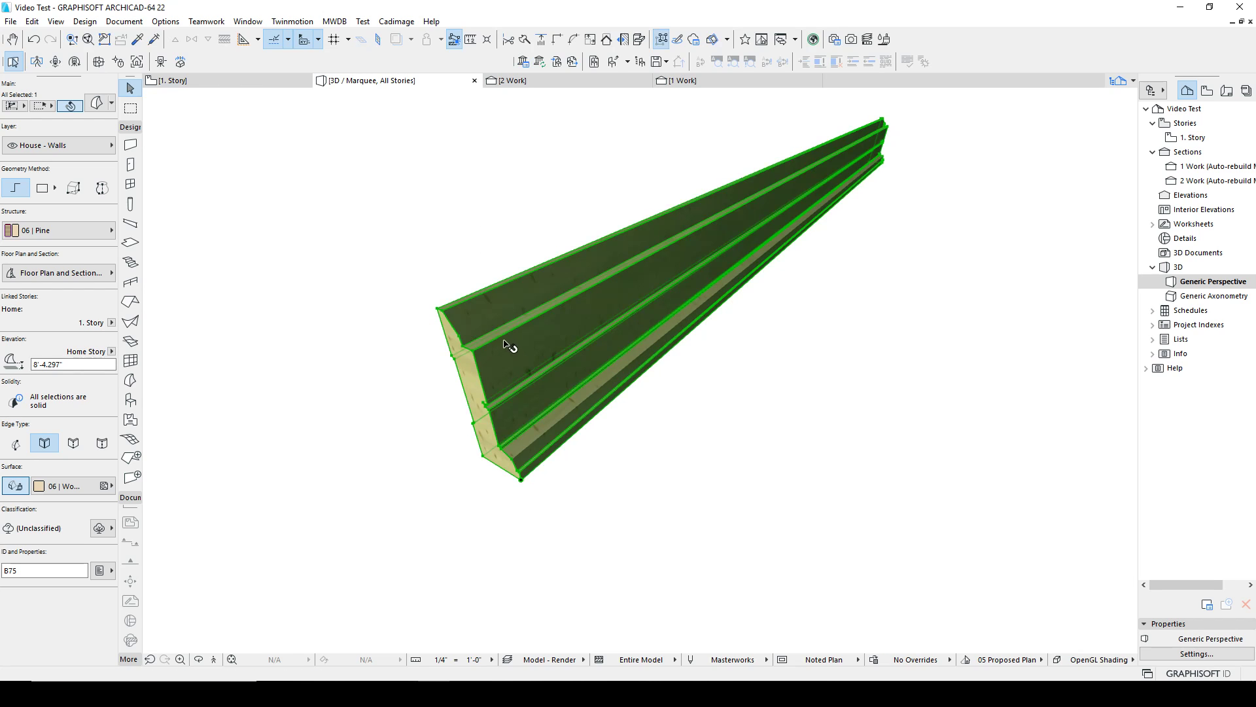
Try to bulge the upper front face of the molding morph near its end.
left_click(489, 322)
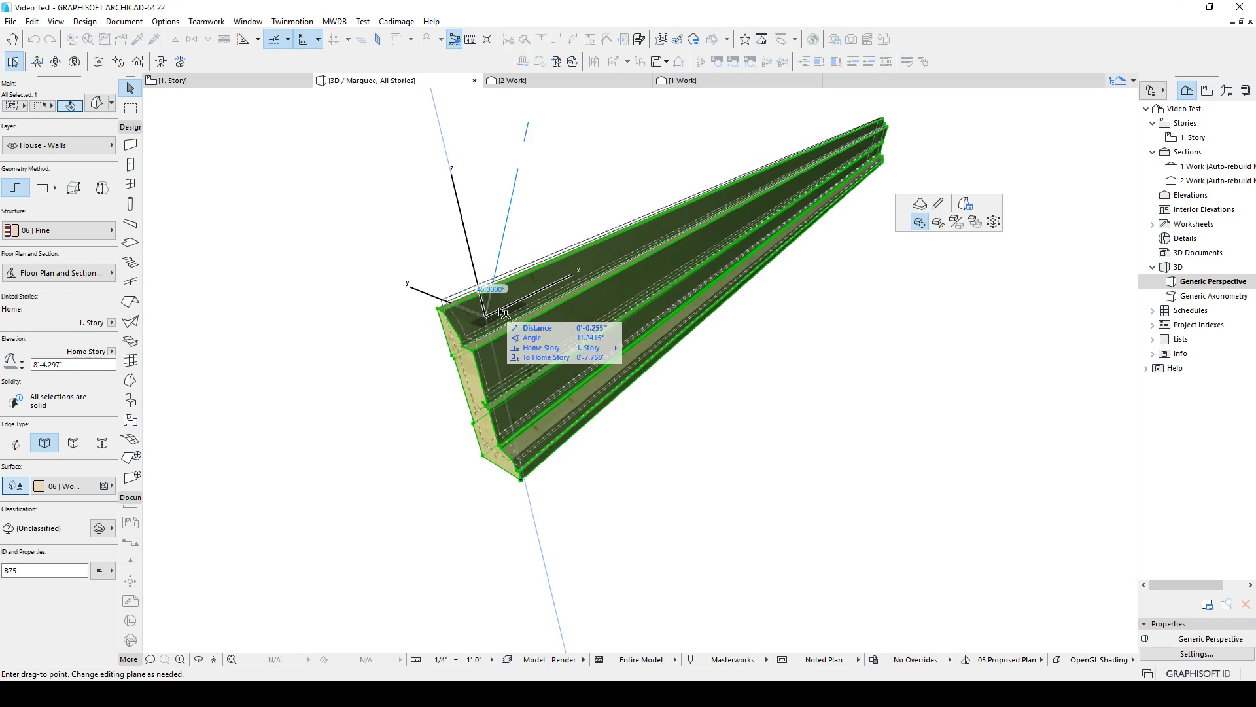
left_click(919, 204)
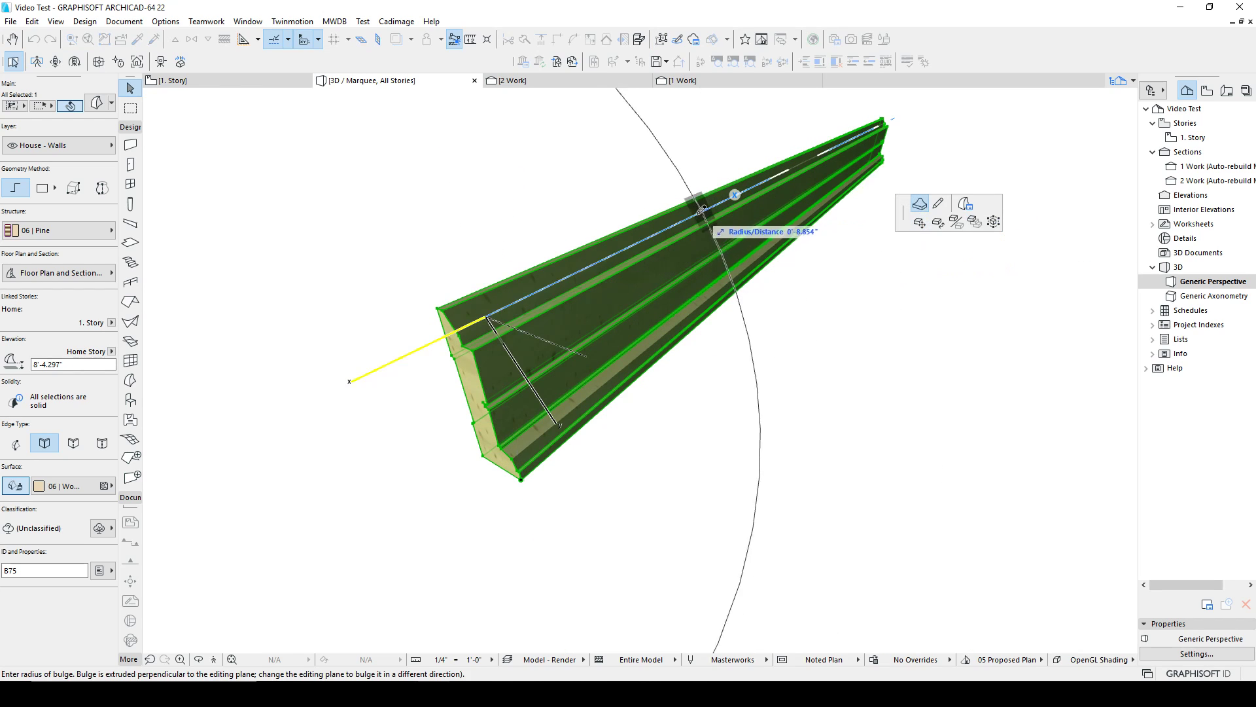
left_click(514, 288)
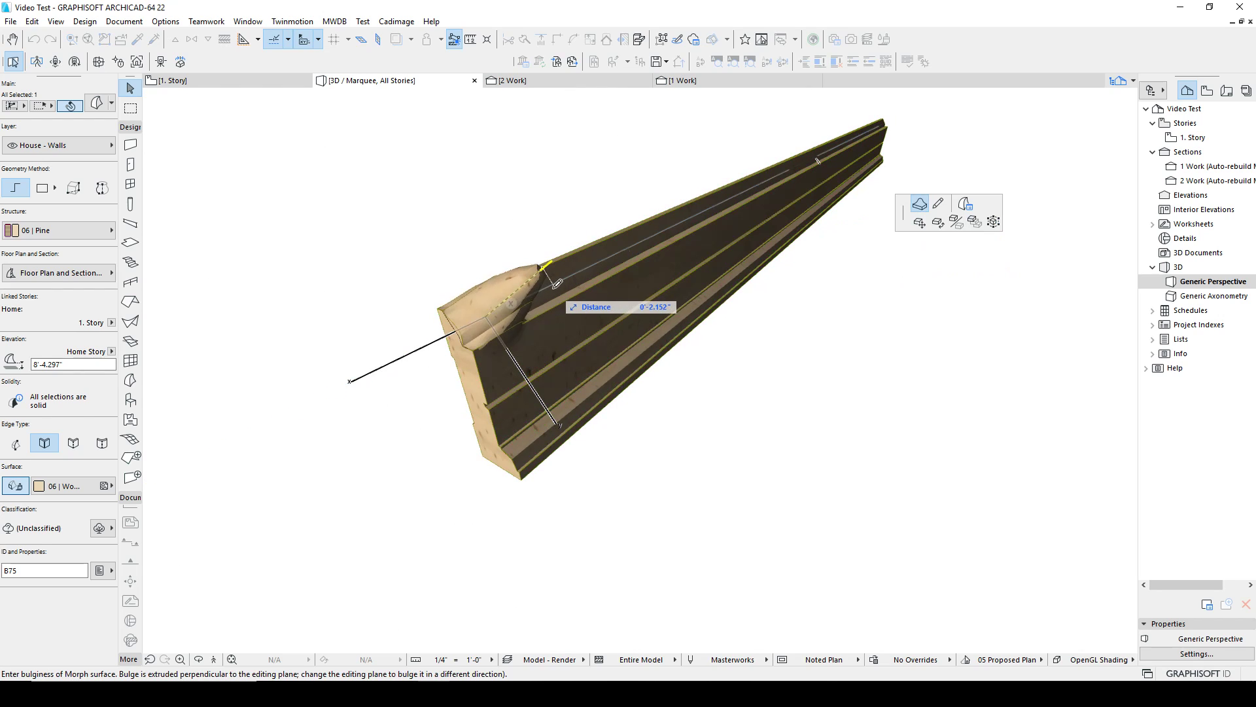
key("Escape")
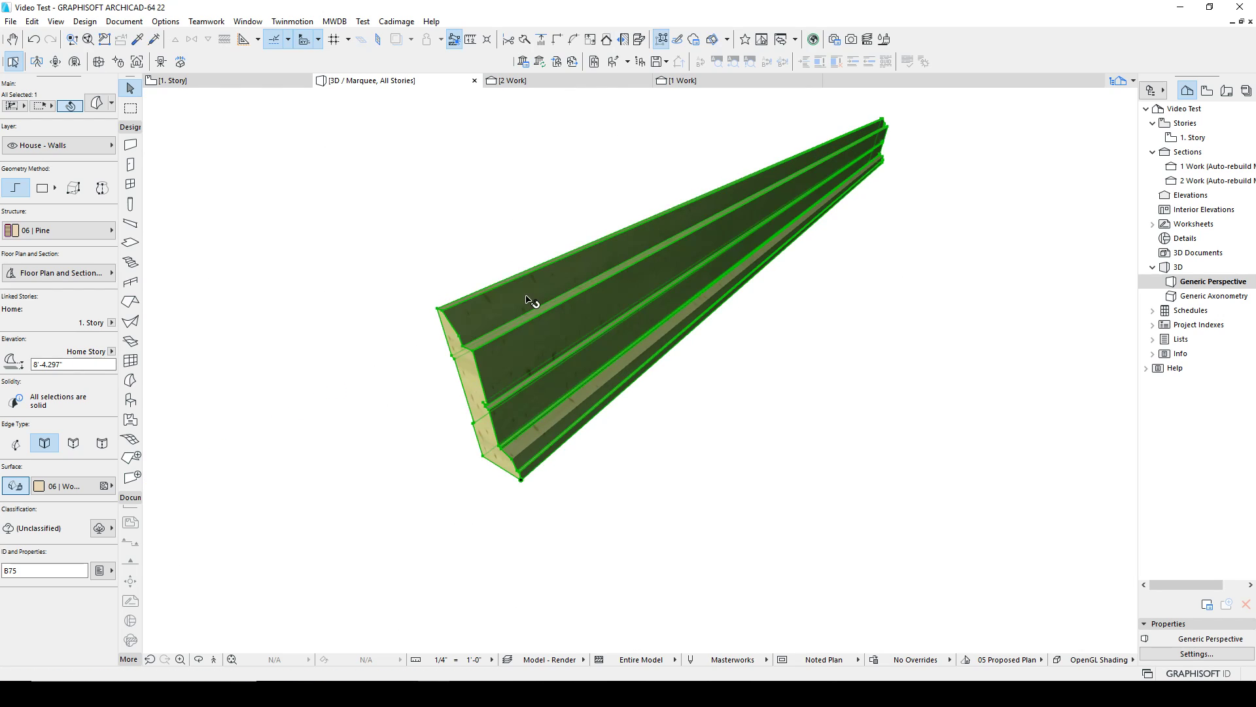
left_click(743, 358)
Delete the molding morph in the 3D view and return to the 1. Story floor plan.
middle_click_drag(839, 358, 733, 378, "shift")
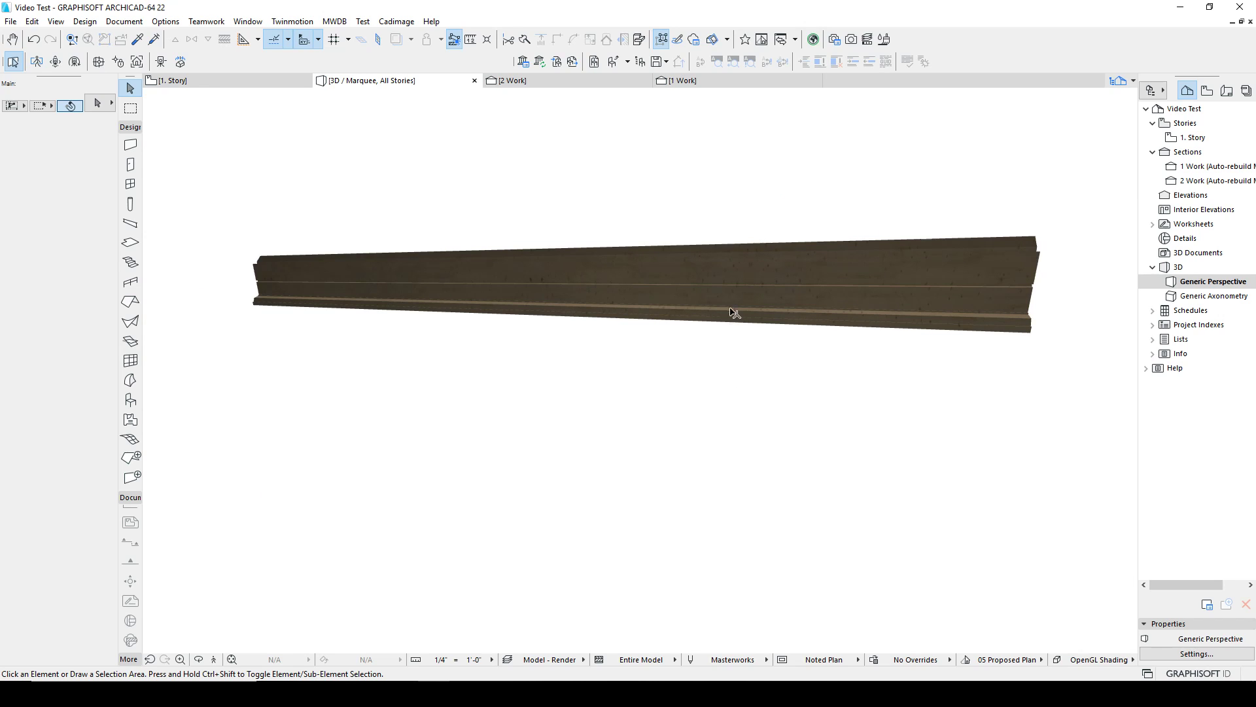
left_click(724, 289)
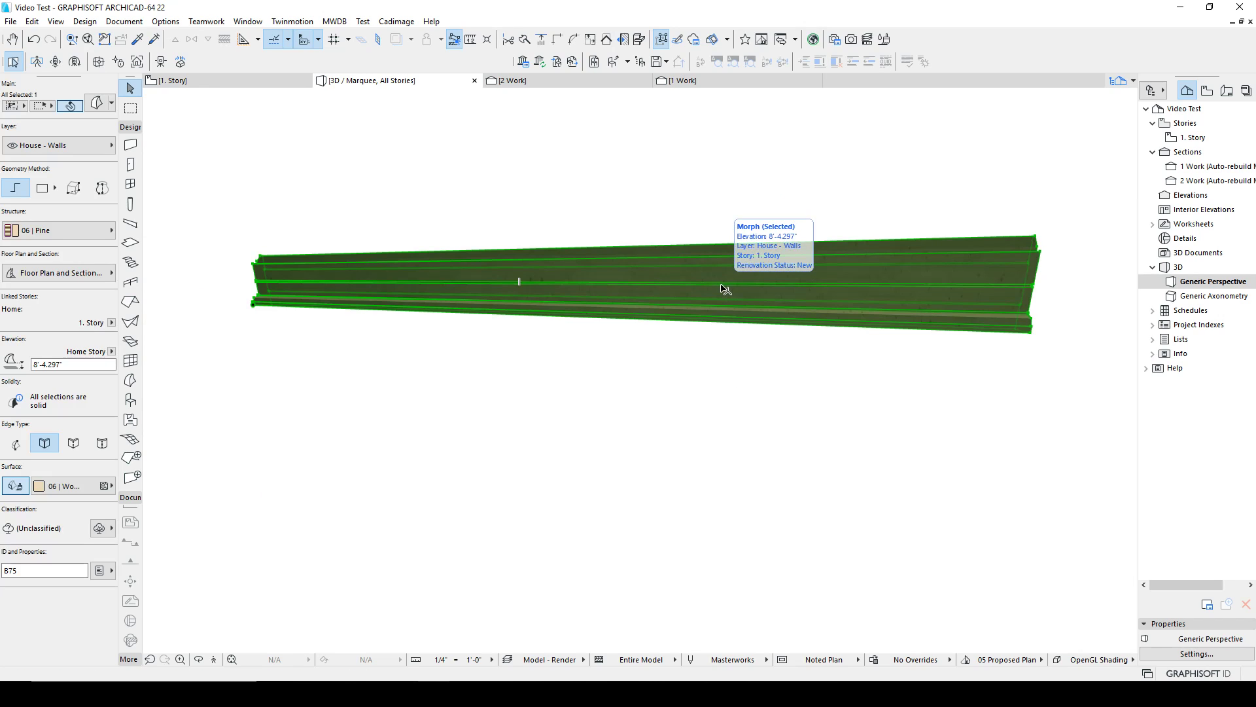
key("Delete")
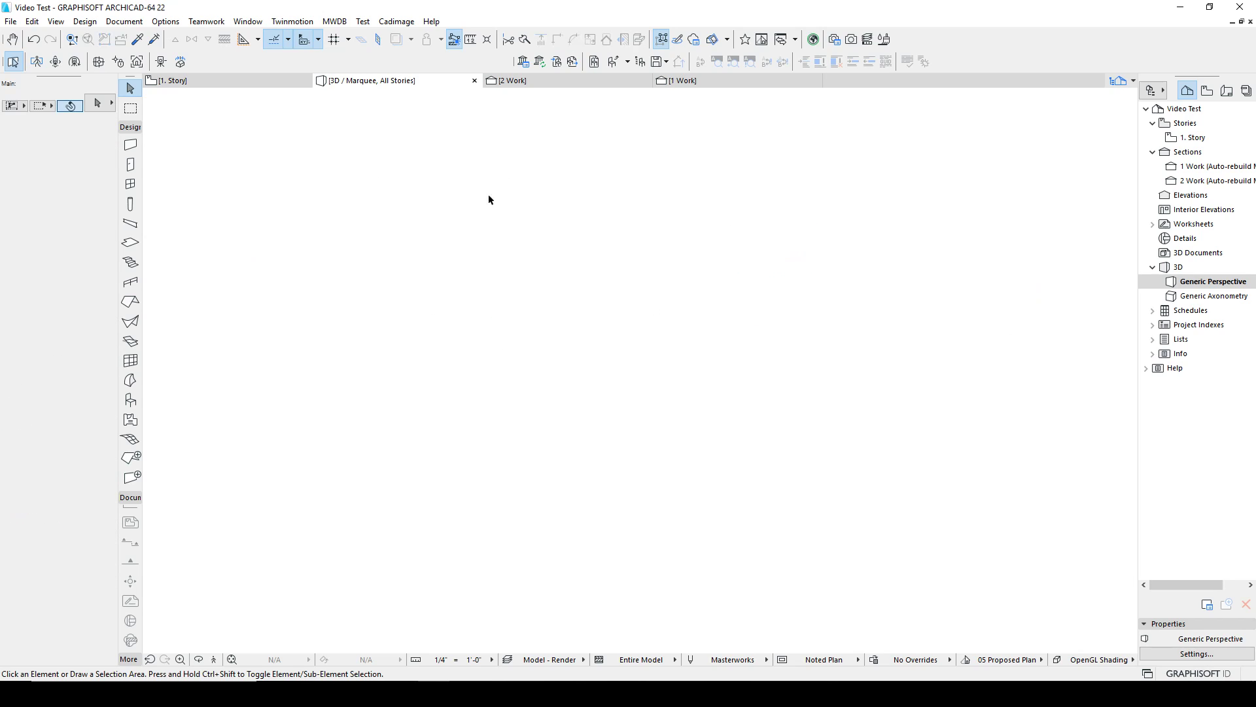
left_click(208, 83)
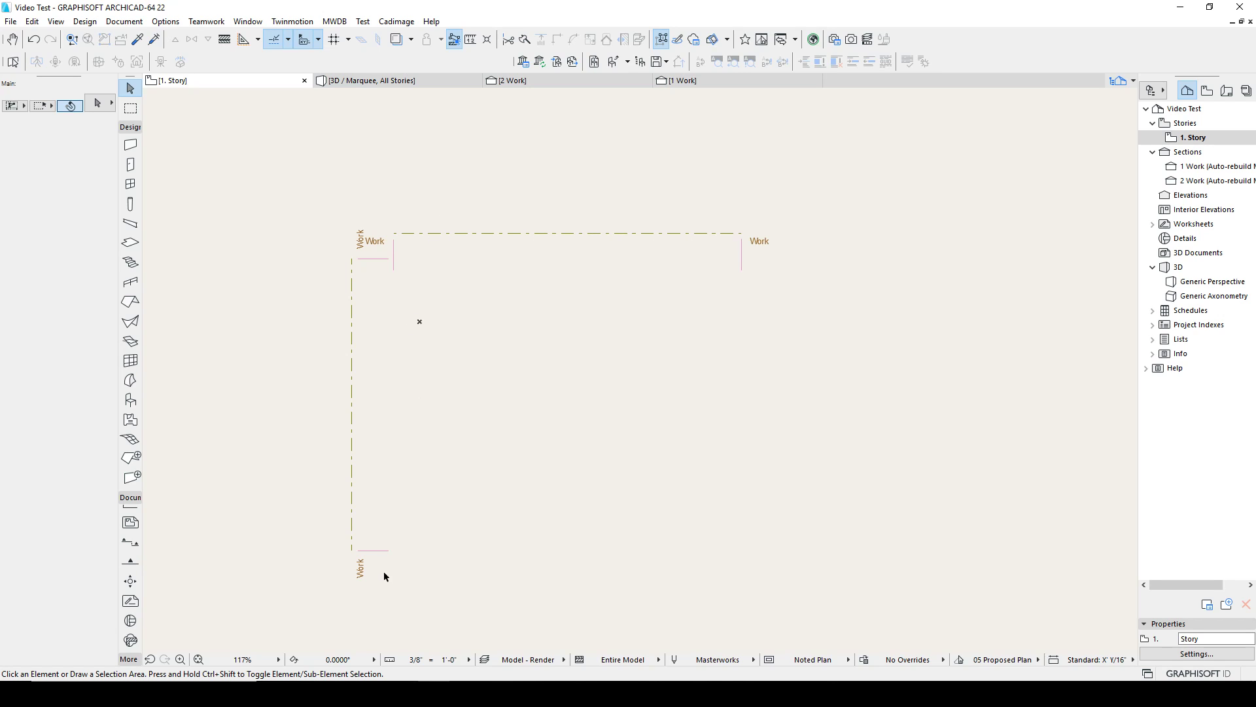
Switch to the Chrome browser and open the Google home page.
left_click(306, 693)
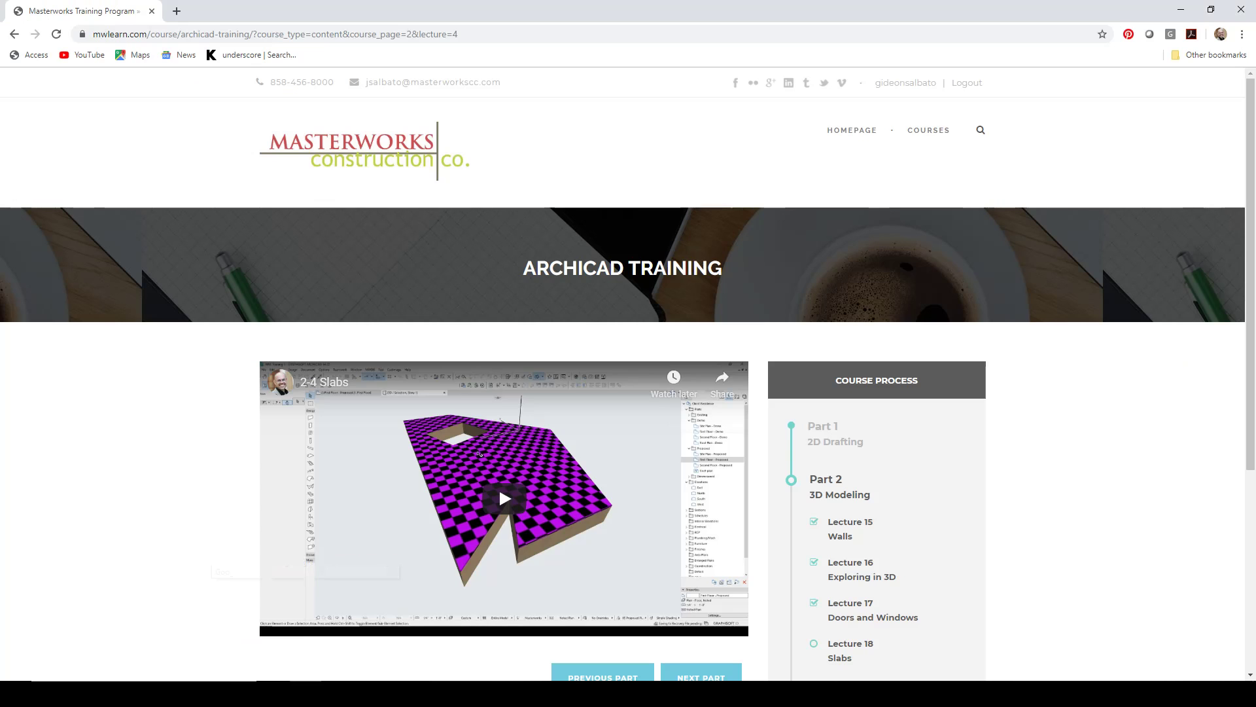
left_click_drag(184, 15, 216, 139)
left_click(233, 170)
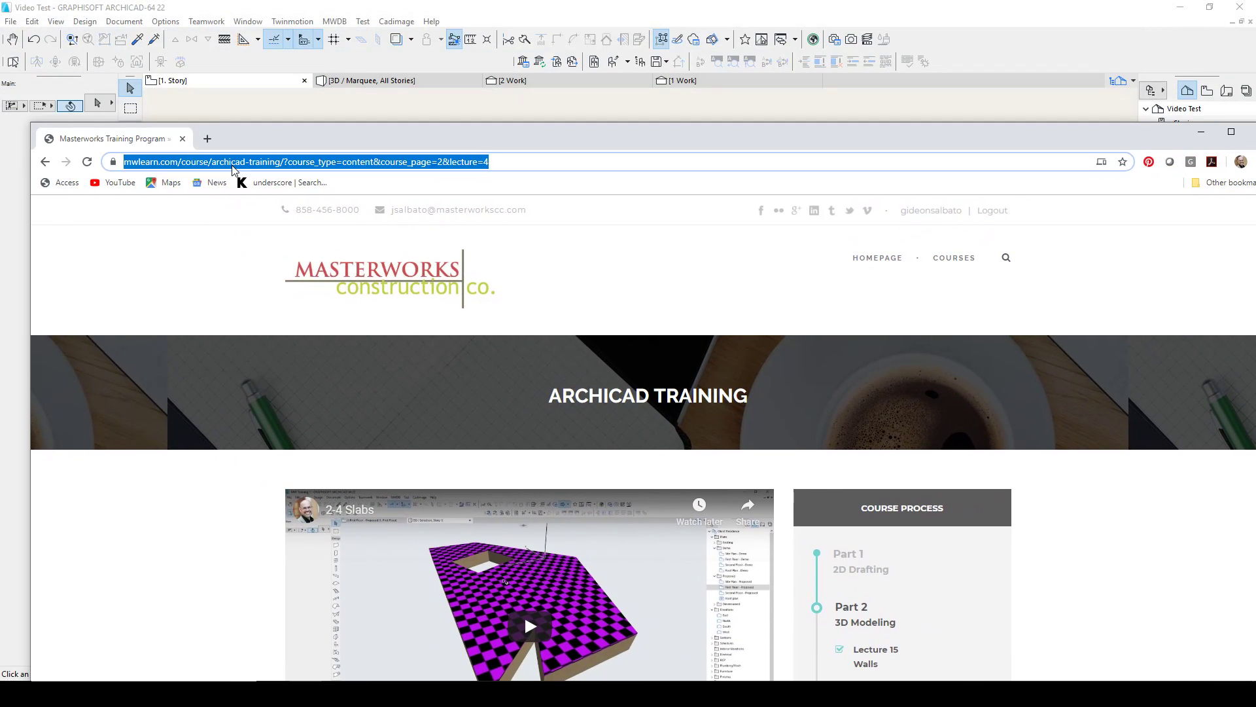
type("google")
key("Return")
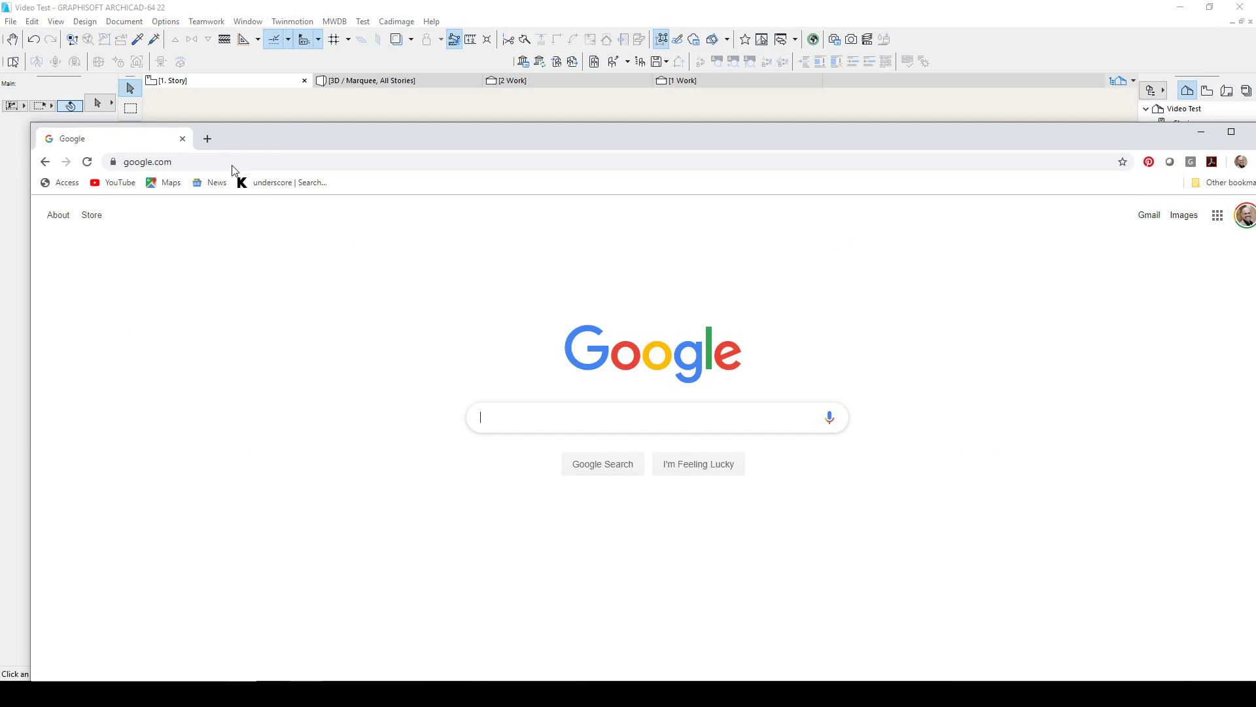
Search Google for "staples" and show the image results.
left_click_drag(292, 129, 275, 3)
left_click(643, 283)
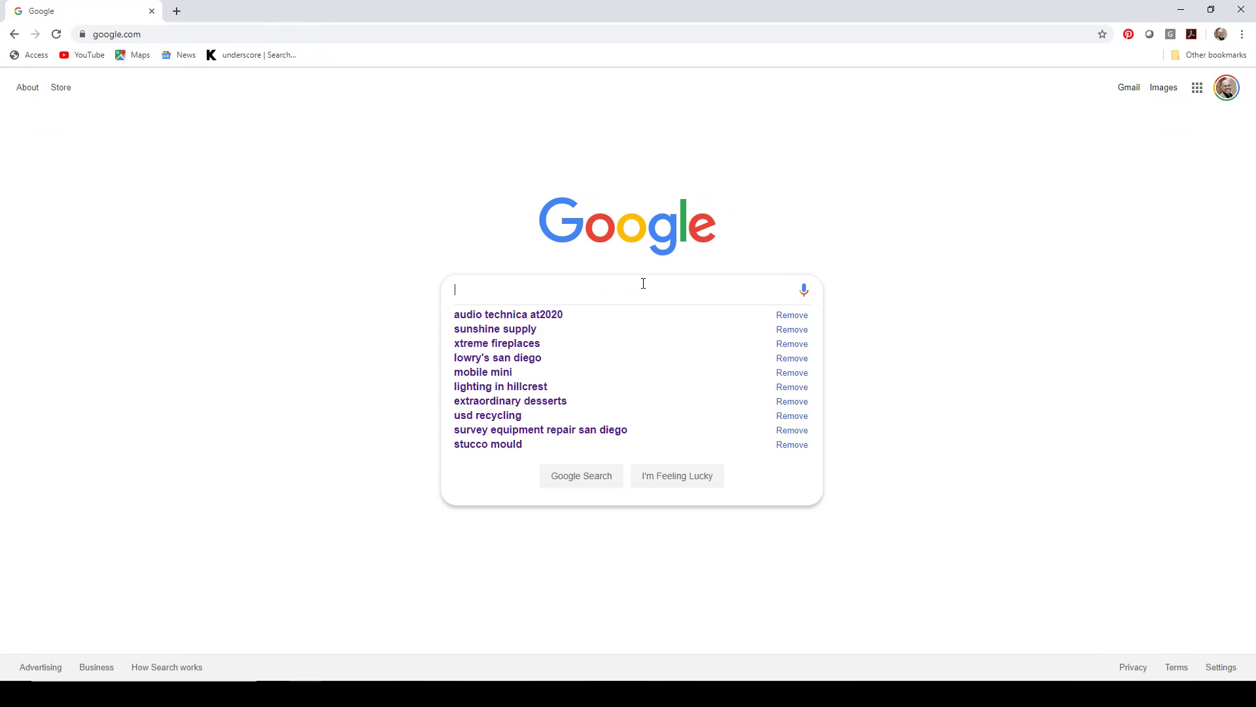
type("staples")
key("Return")
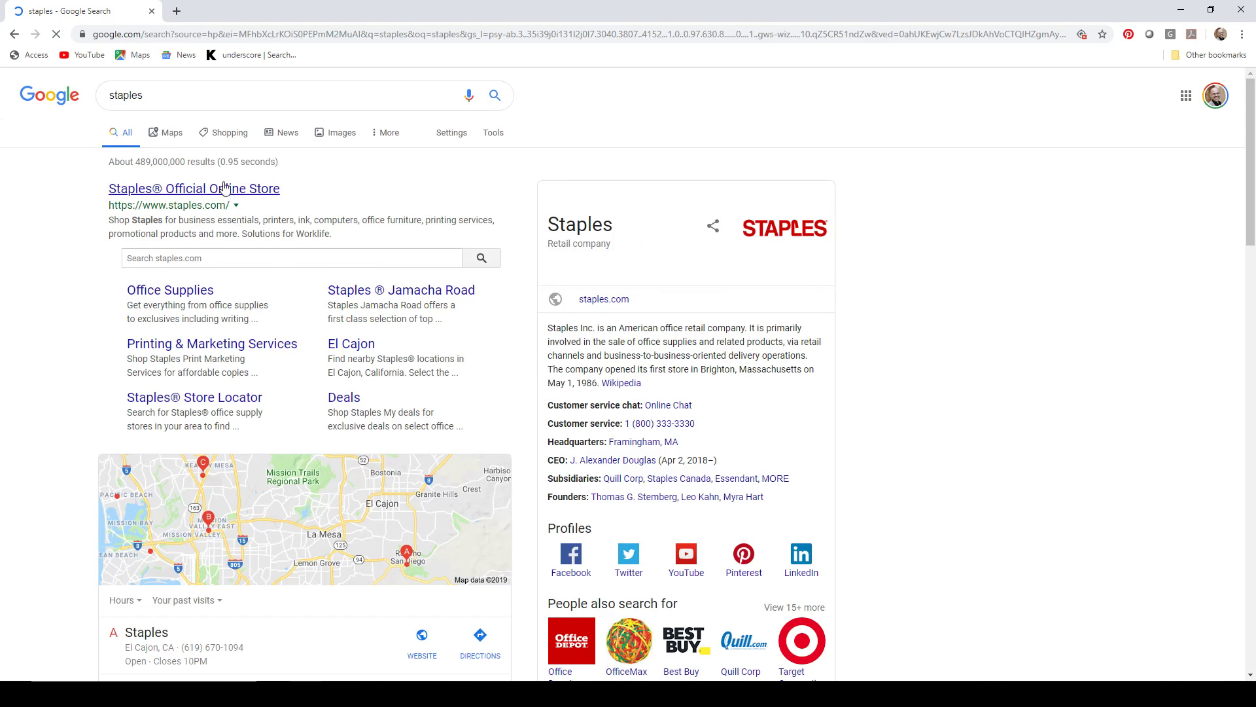
left_click(337, 132)
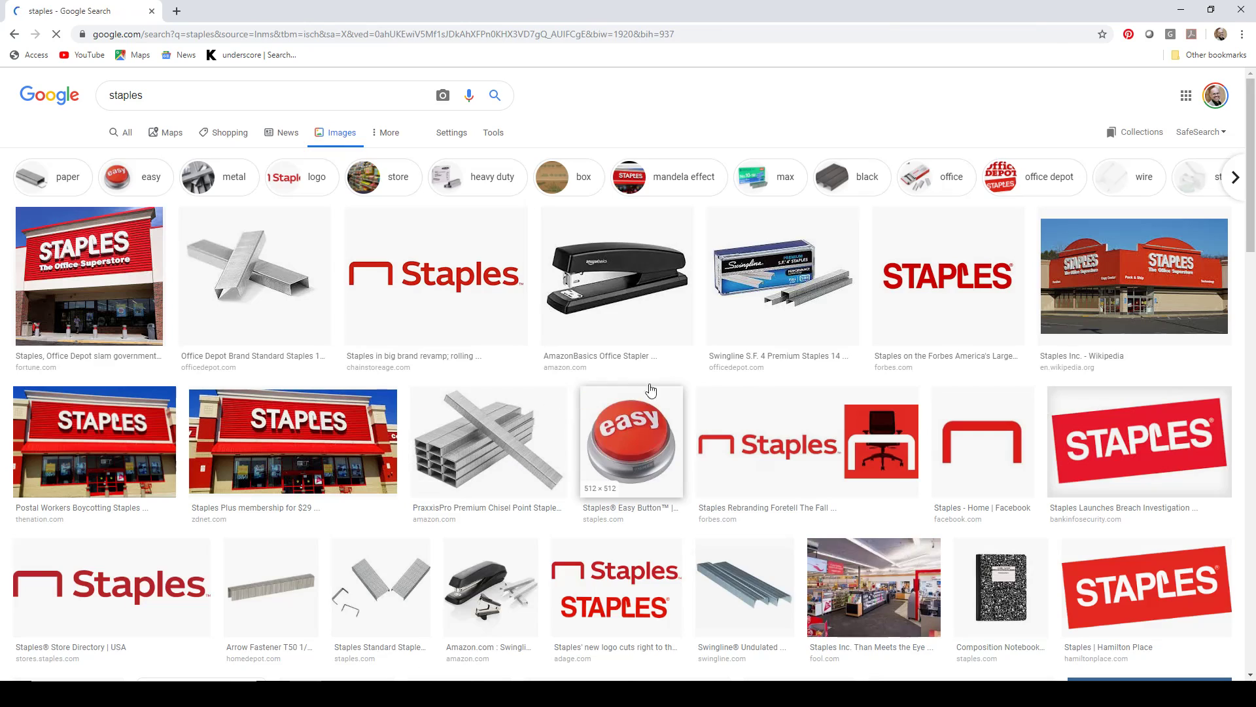
Find the Arrow Fastener T50 Staple Gun picture in the image results, copy the image and close the browser.
scroll(797, 476, "down", 10)
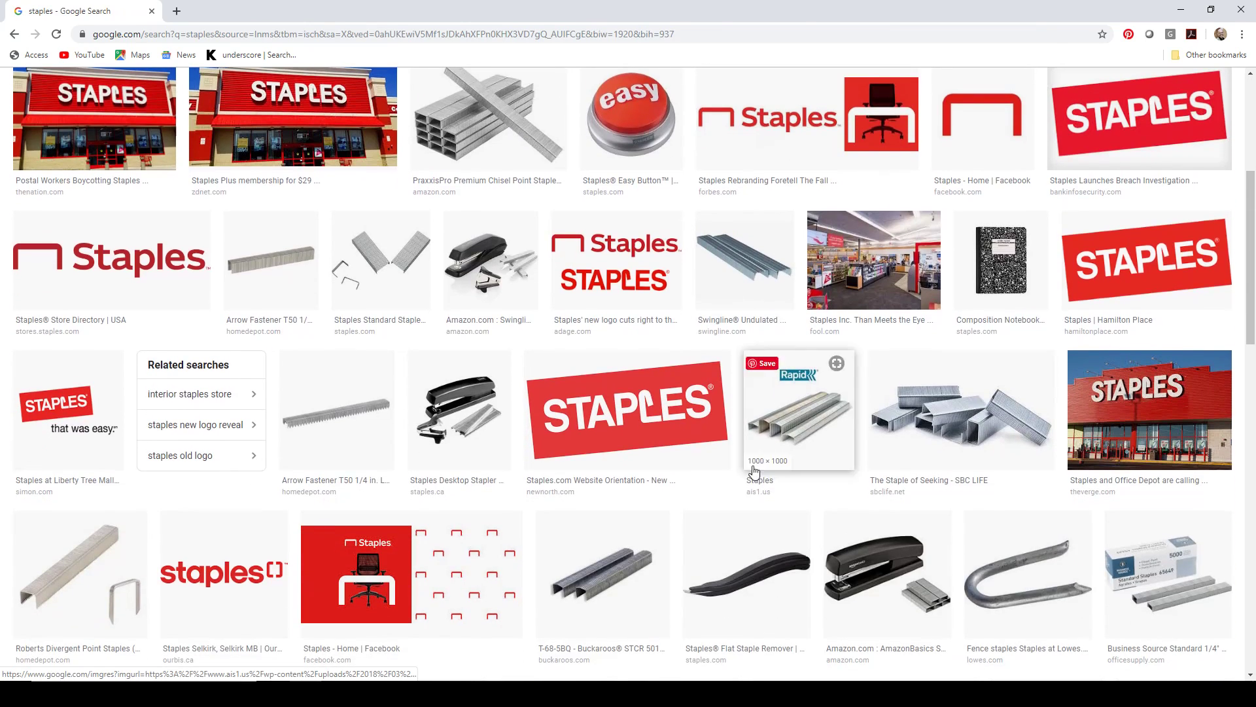
scroll(739, 471, "down", 15)
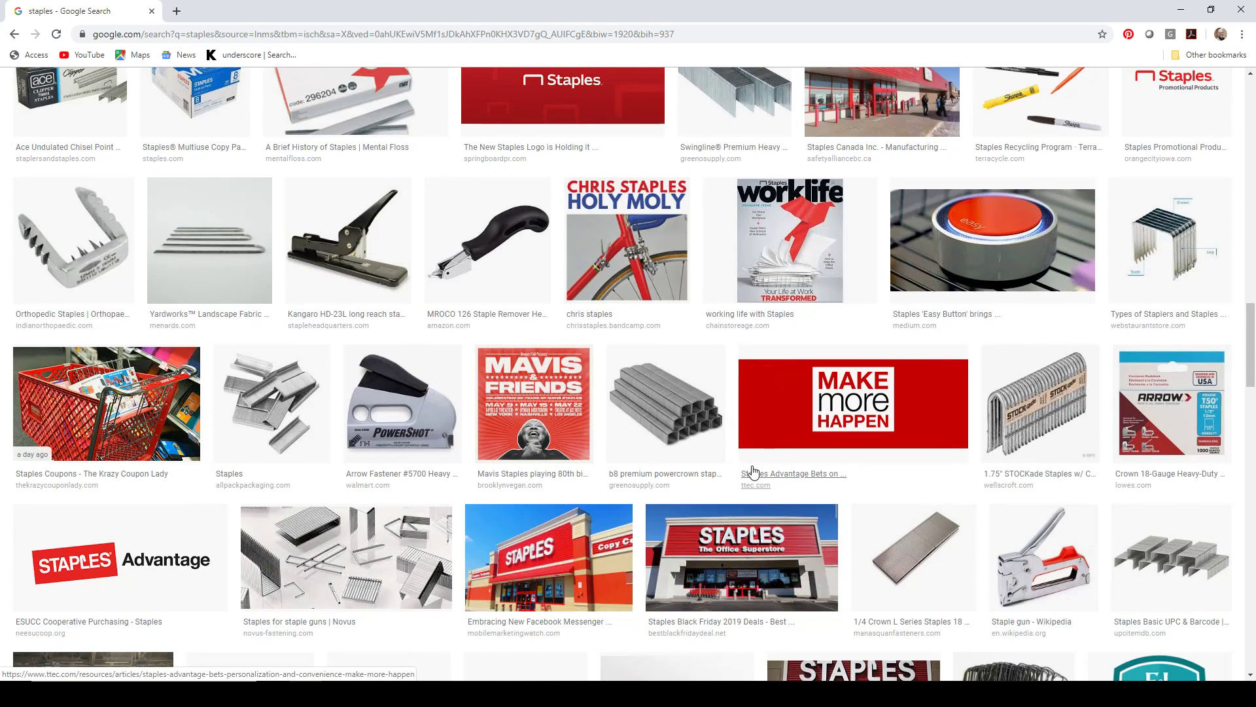
scroll(752, 471, "down", 3)
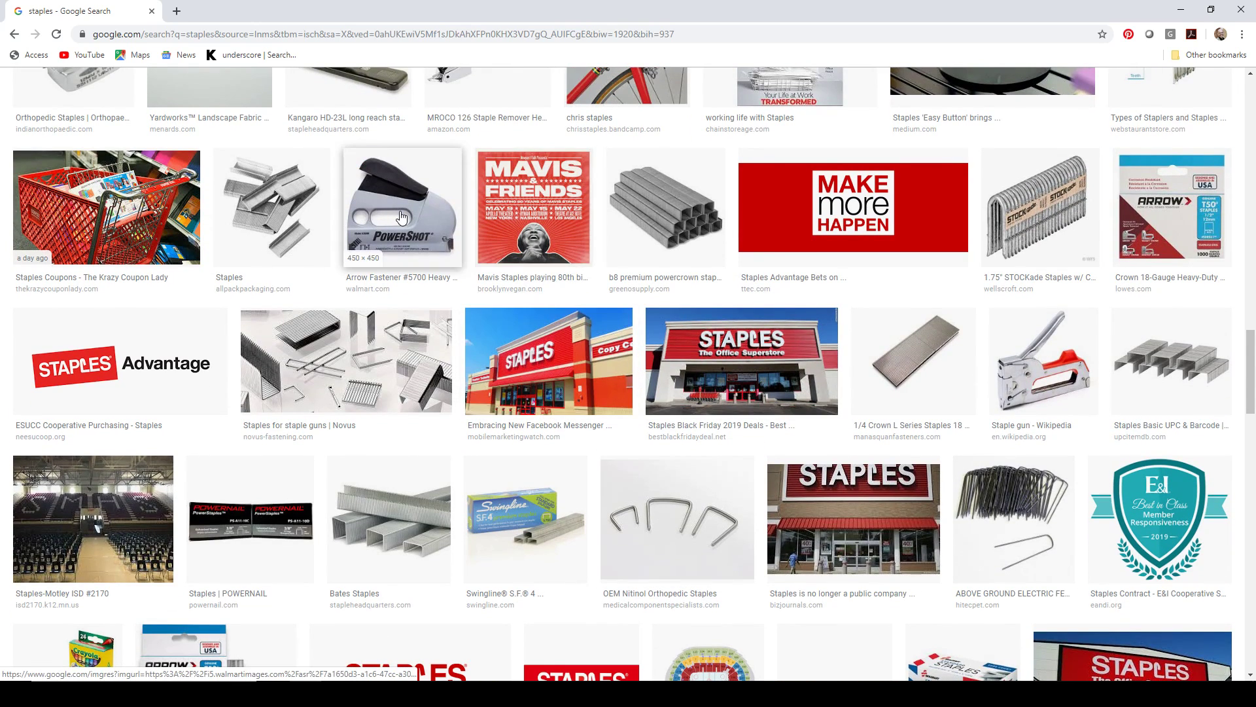
scroll(569, 356, "down", 8)
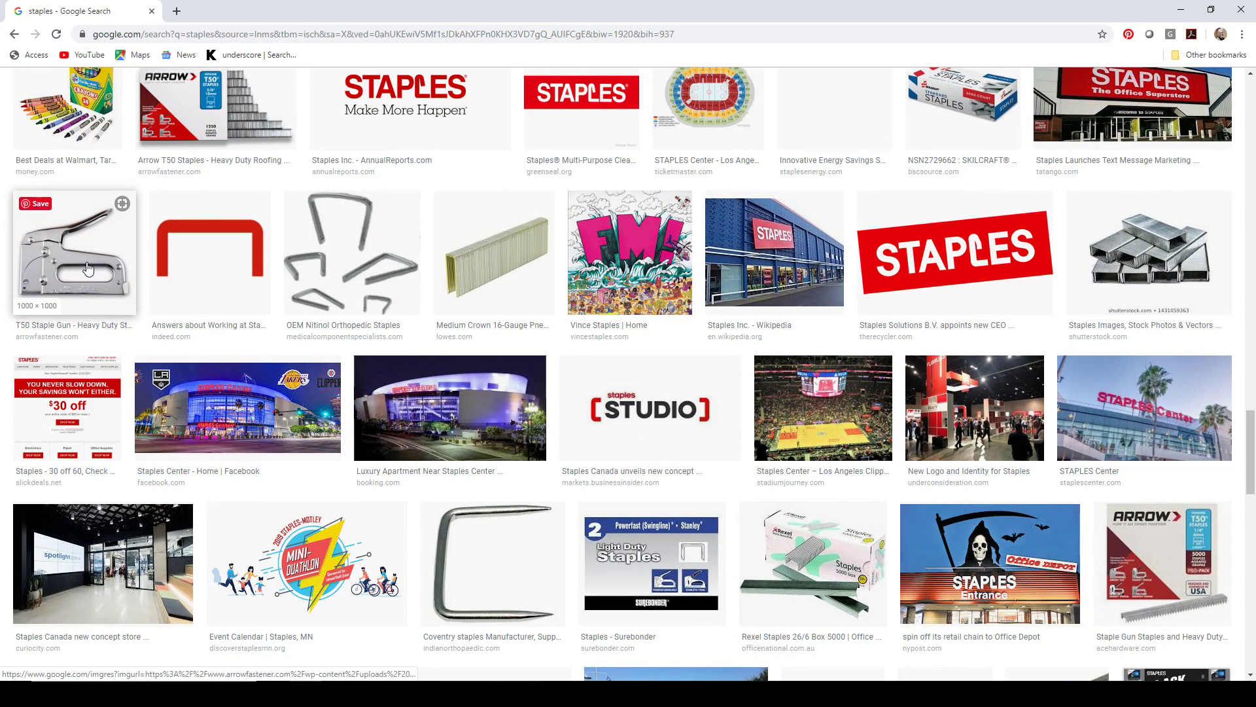
left_click(88, 268)
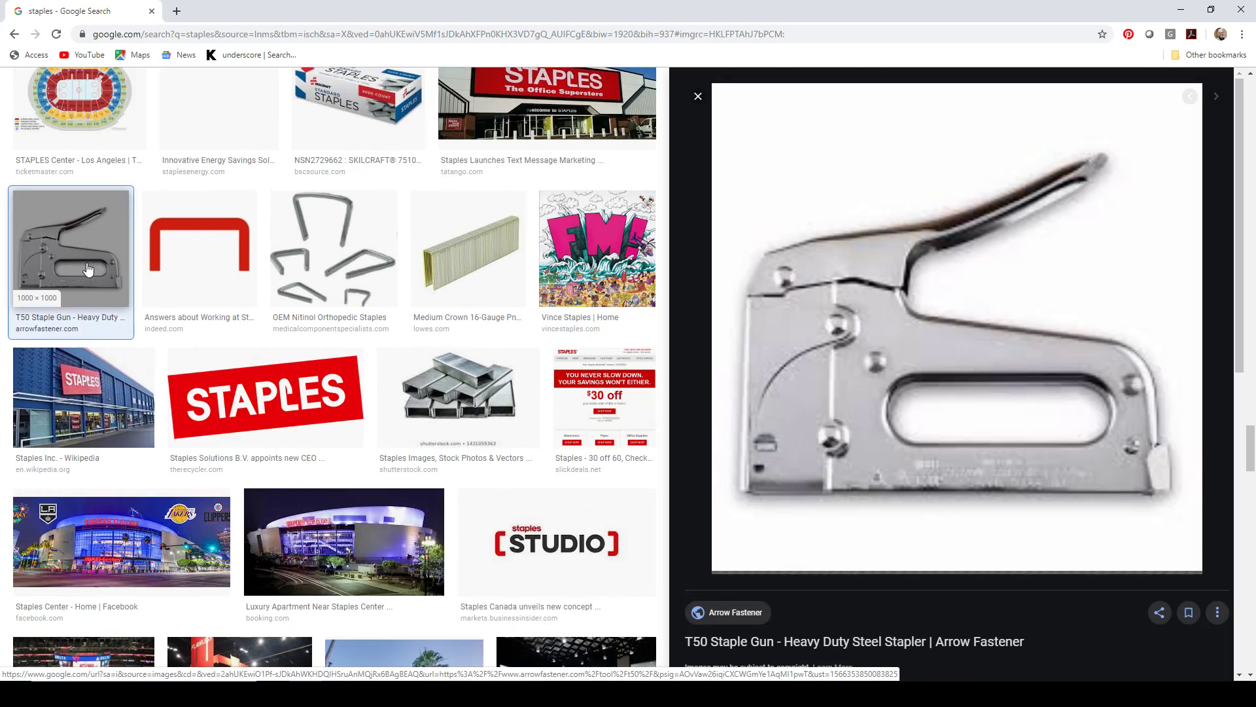
right_click(917, 309)
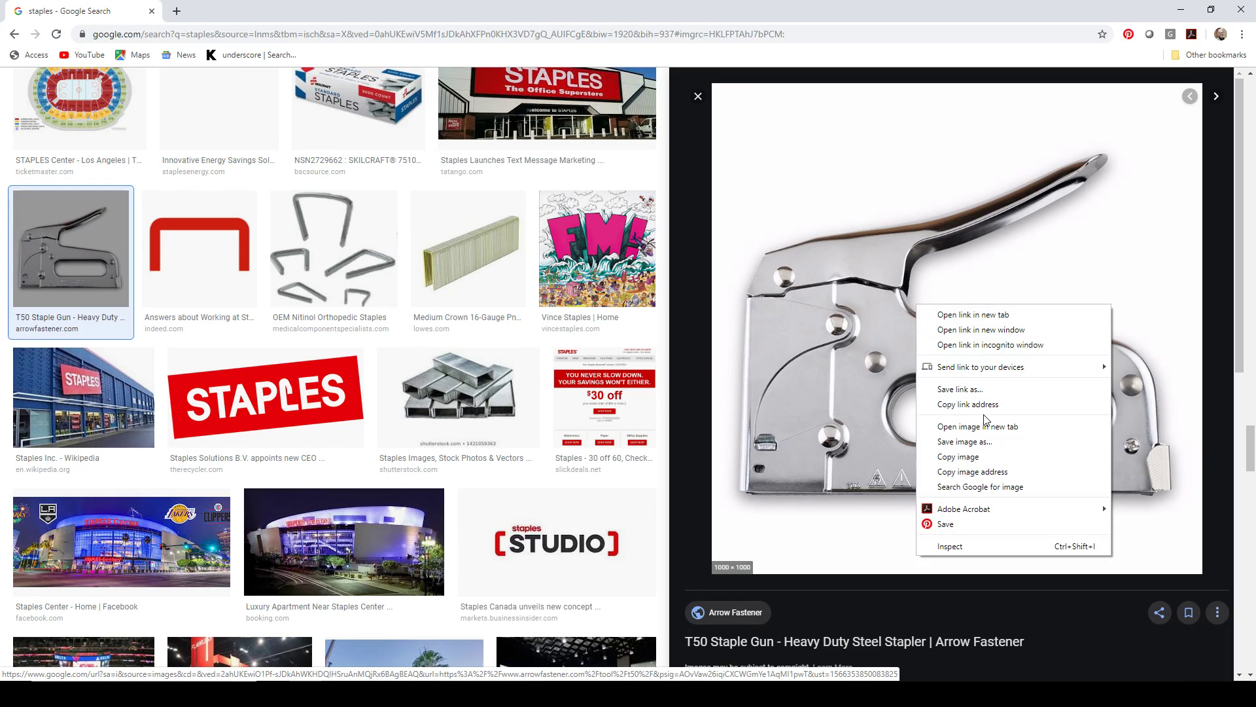
left_click(953, 456)
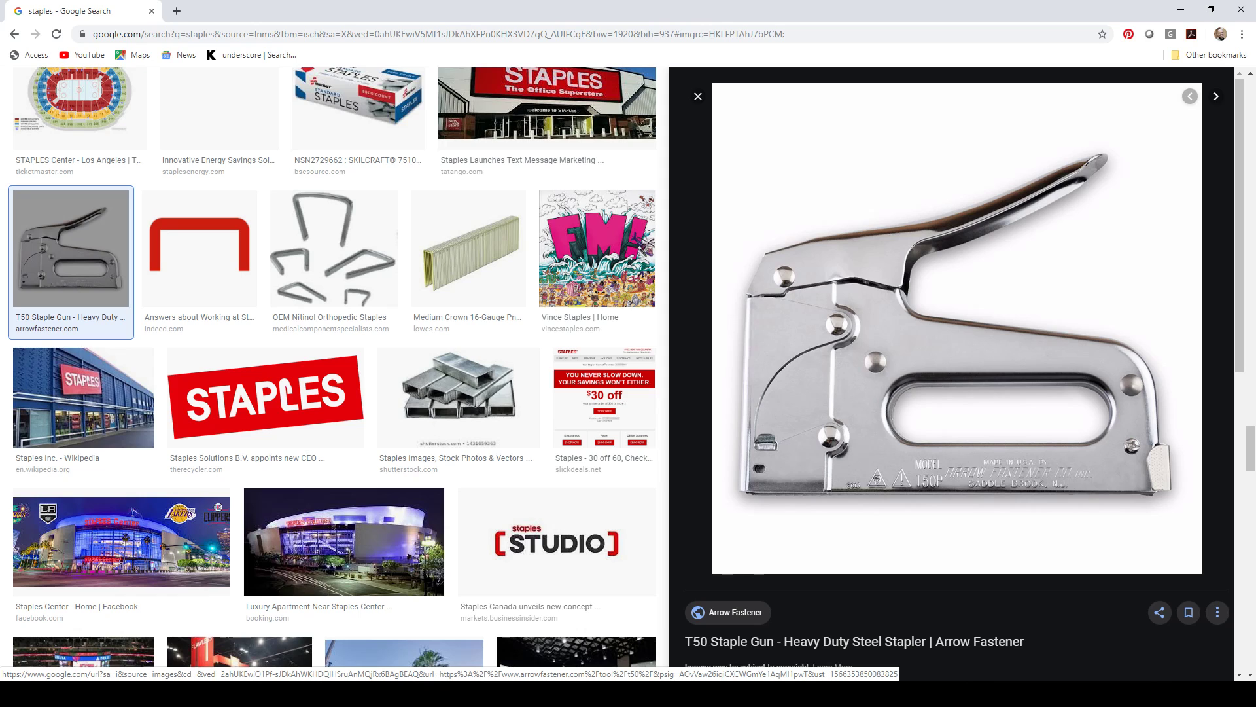
left_click(1241, 9)
right_click(559, 335)
left_click(585, 339)
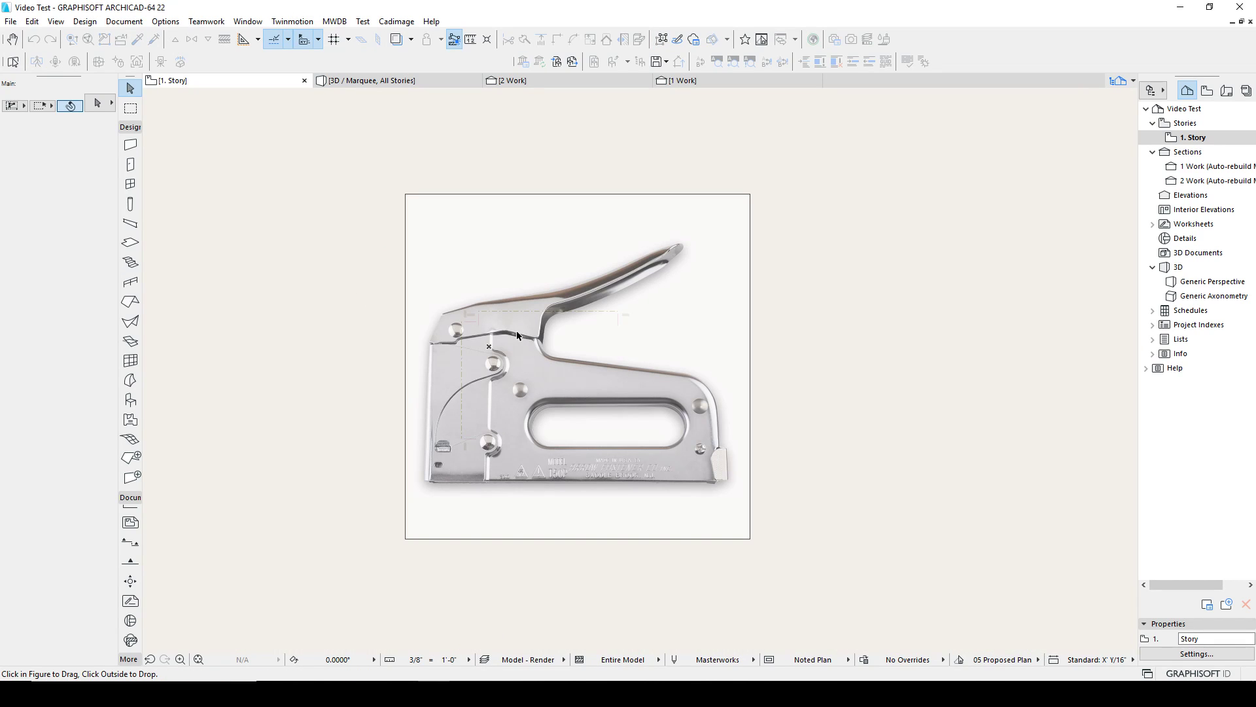
left_click(516, 332)
left_click(503, 306)
key("Escape")
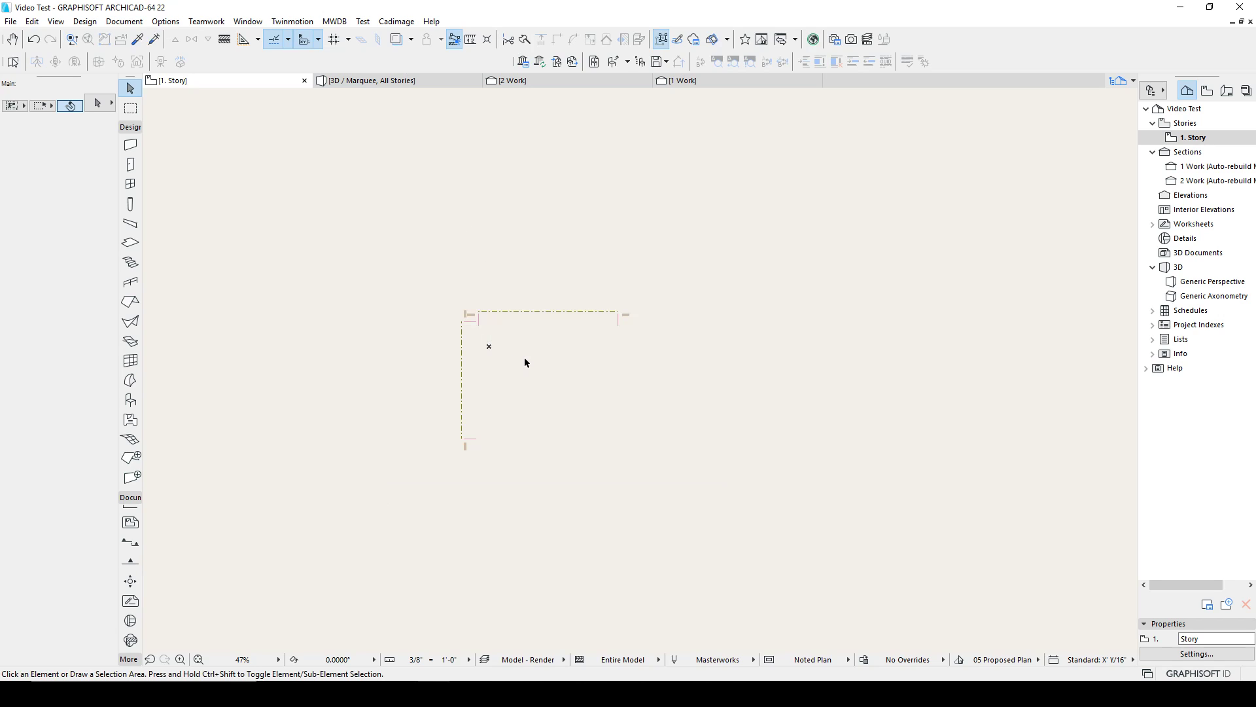
Paste the copied staple gun image onto the 1. Story floor plan and select the placed figure.
key("ctrl+v")
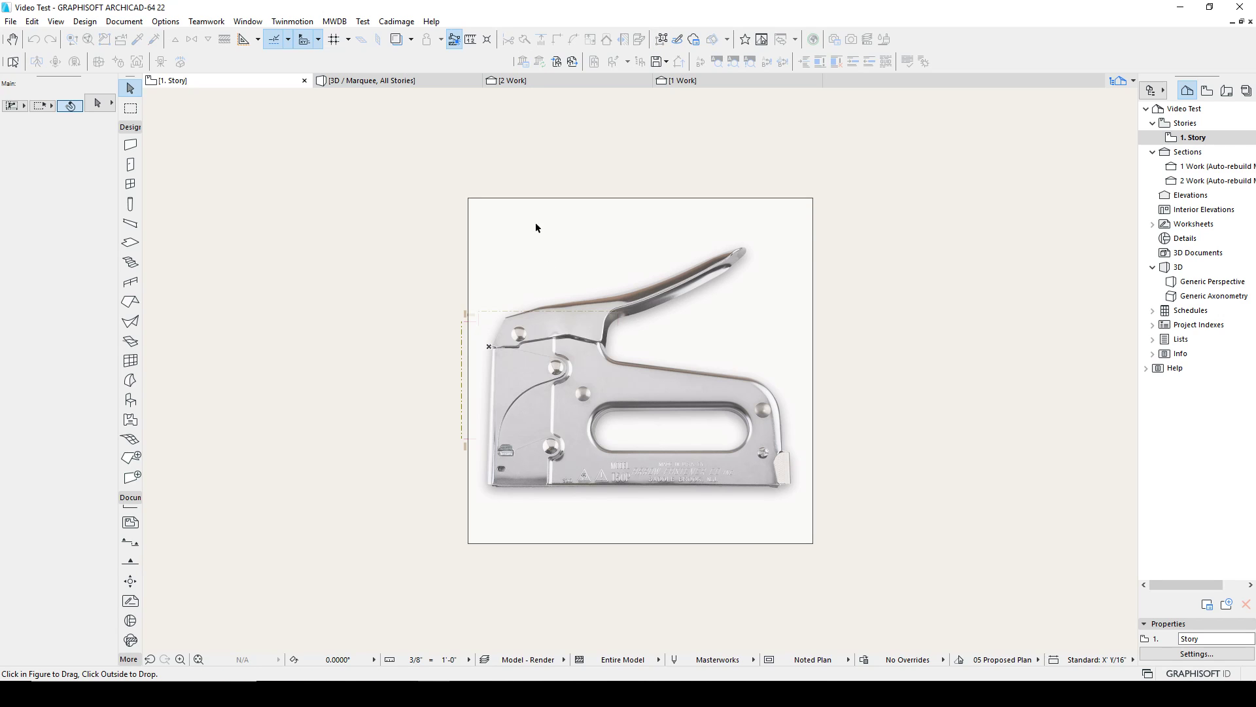
left_click(460, 205)
left_click(504, 220)
Resize the staple gun image graphically, scaling it down to about 6" square.
key("ctrl+k")
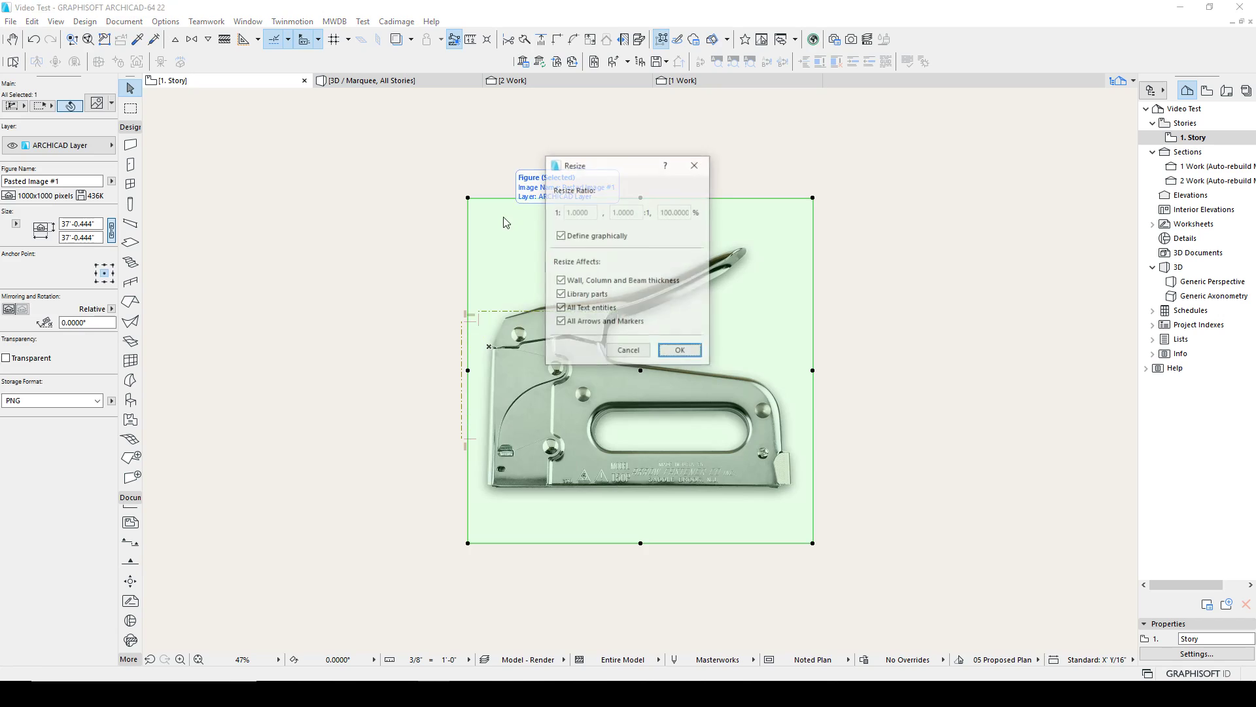
left_click(679, 349)
left_click(566, 311)
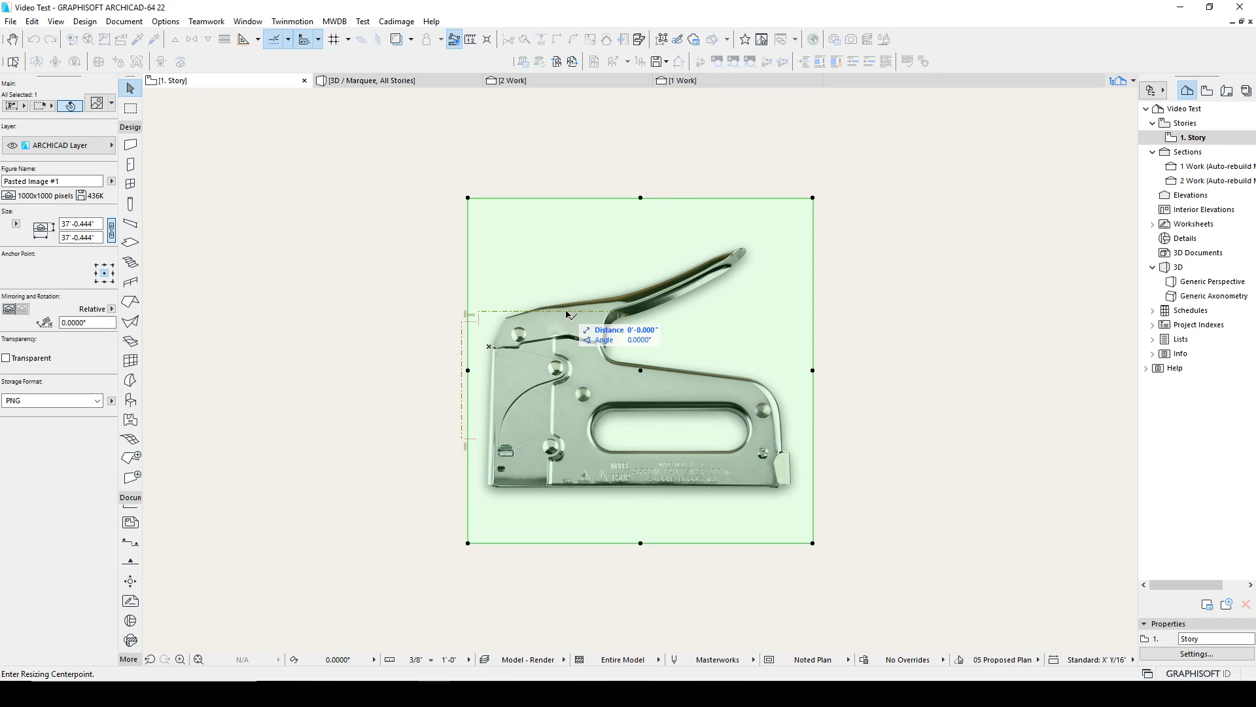
left_click(567, 481)
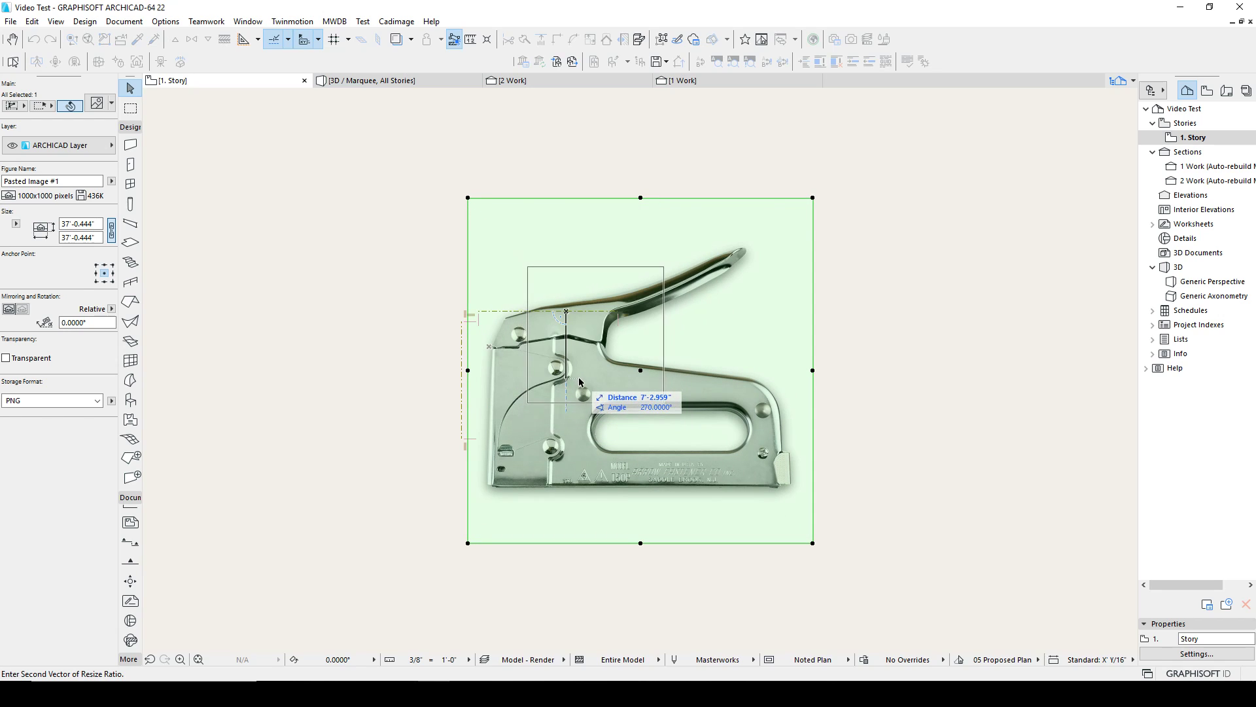
left_click(567, 313)
Move the resized staple gun image down and left into the open area below the horizontal section line.
scroll(574, 315, "up", 7)
key("ctrl+d")
left_click(508, 290)
middle_click_drag(398, 424, 882, 314)
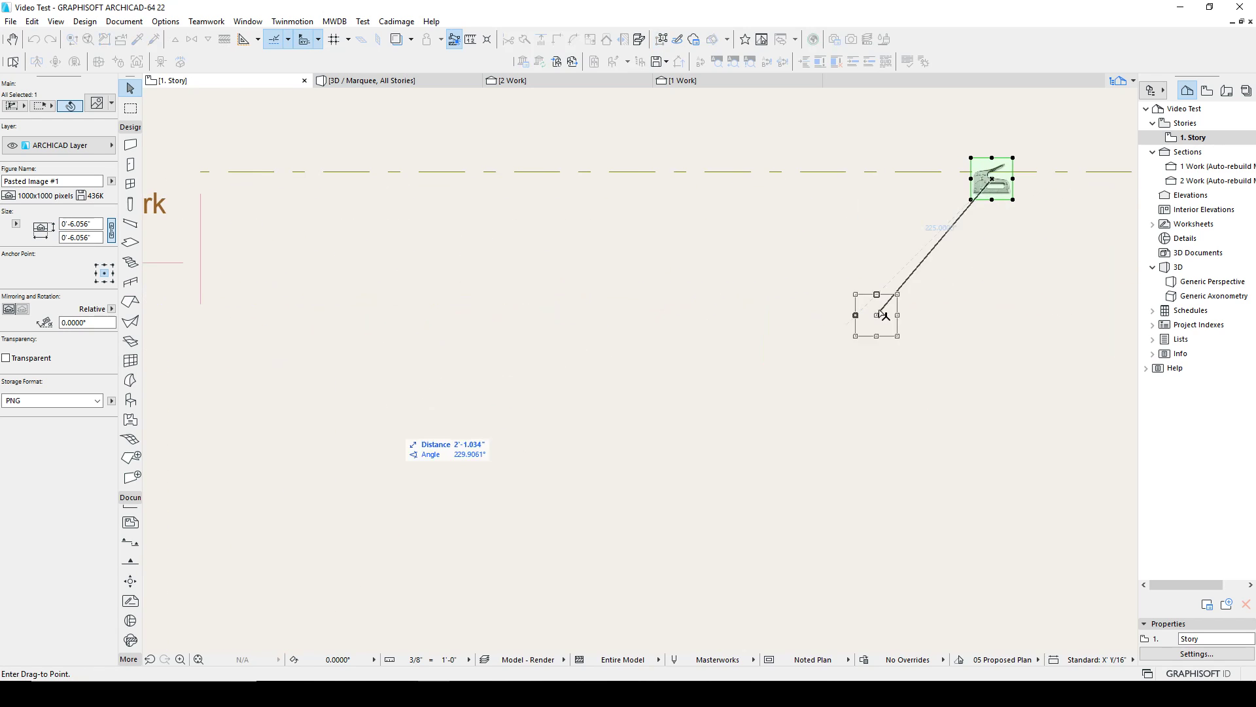
left_click(332, 429)
left_click(288, 410)
Start a polygonal morph at the staple gun's lower front corner, tracing its bottom edge and straight rear edge.
scroll(312, 429, "up", 4)
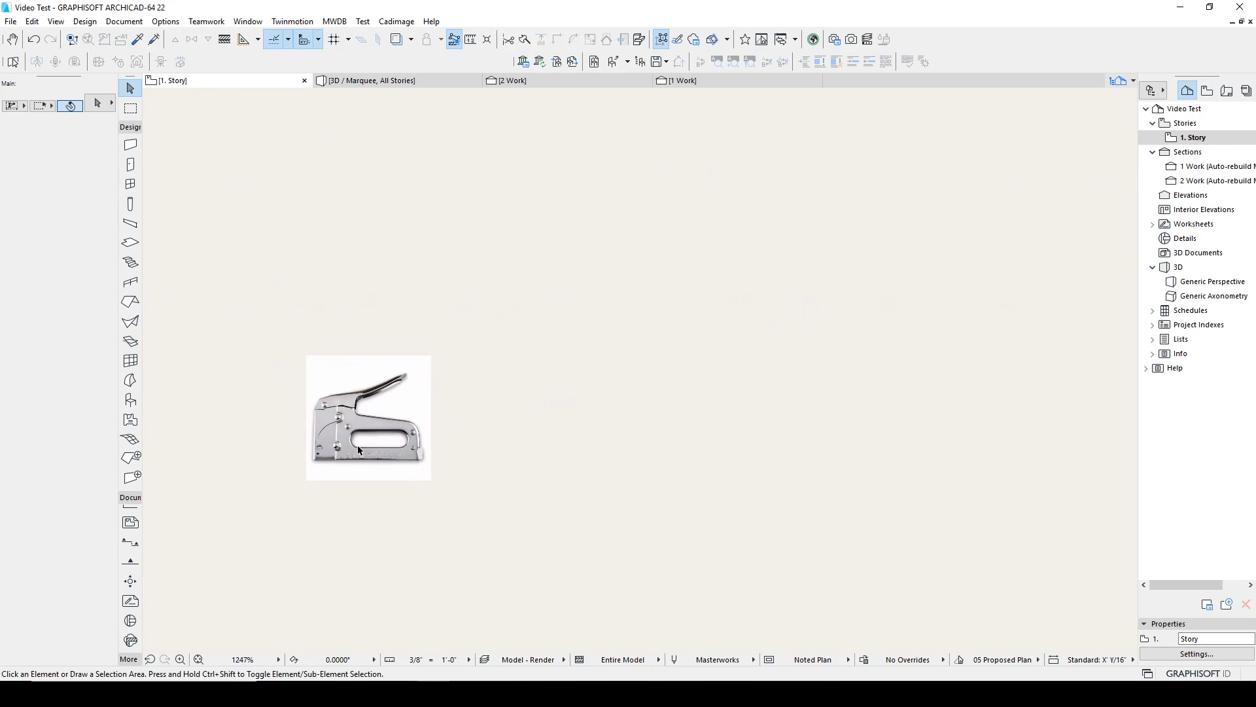
scroll(358, 448, "up", 5)
middle_click_drag(352, 435, 715, 393)
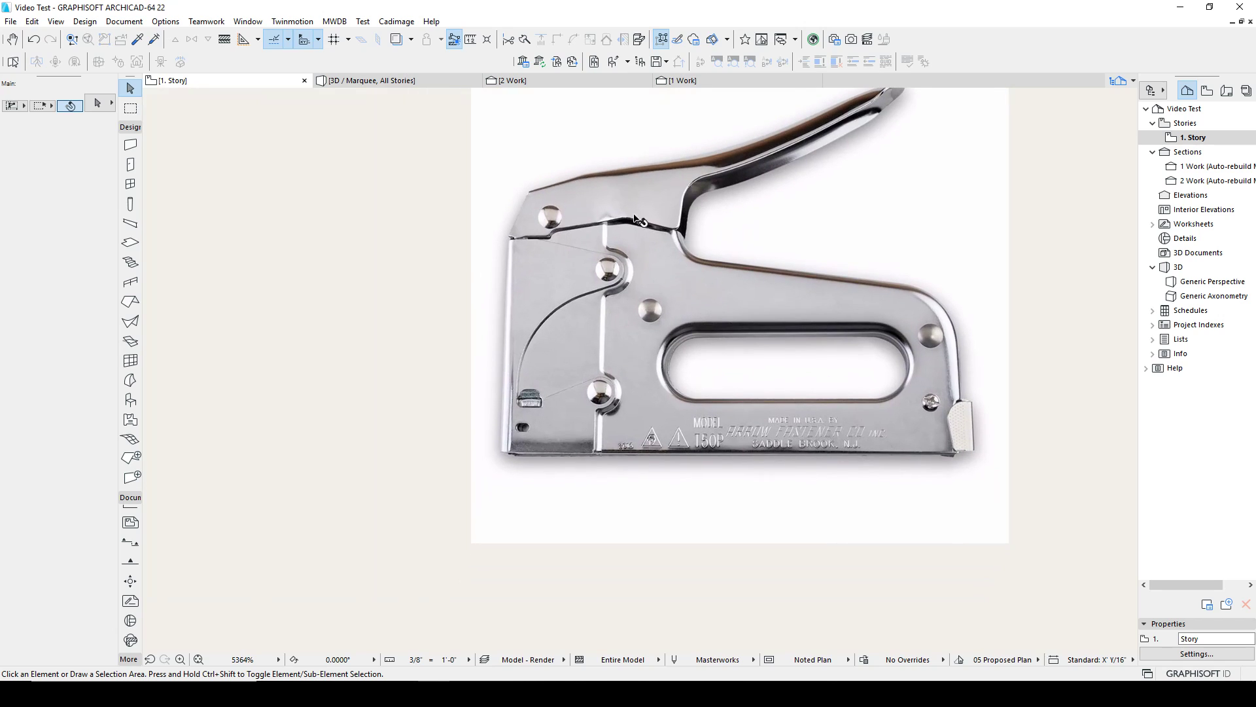
middle_click_drag(650, 309, 504, 389)
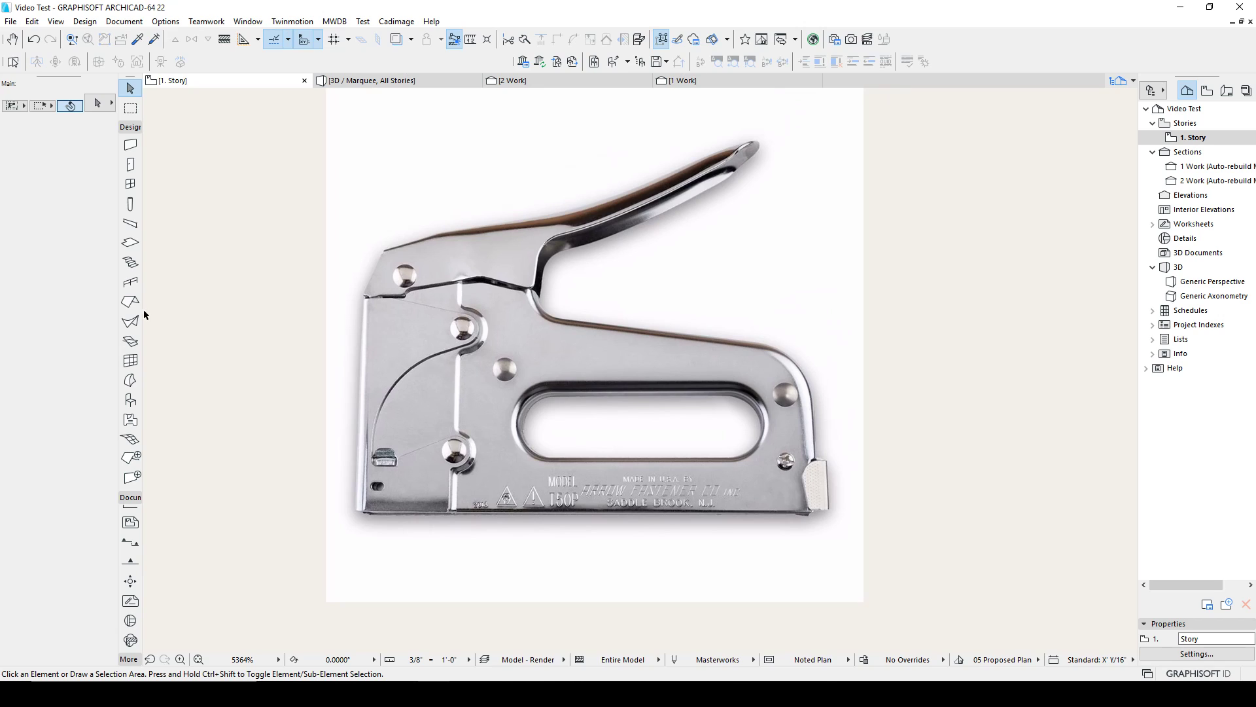
left_click(130, 379)
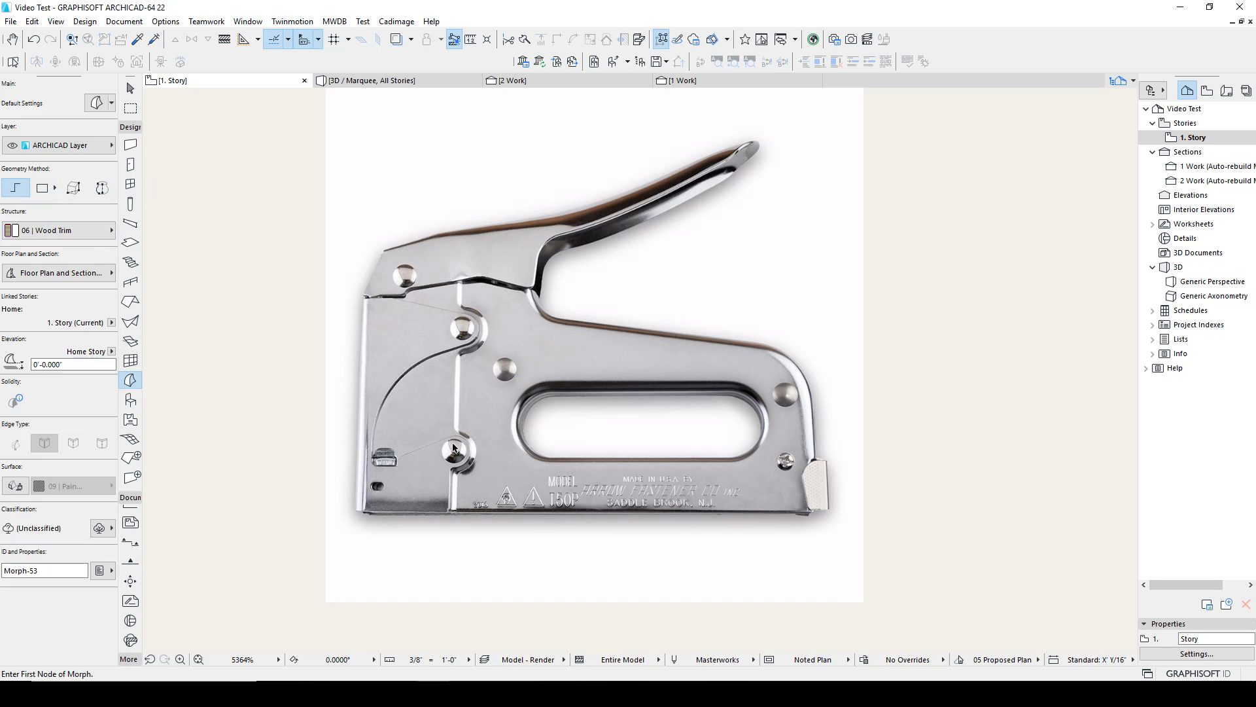
scroll(337, 517, "up", 4)
scroll(338, 517, "down", 4)
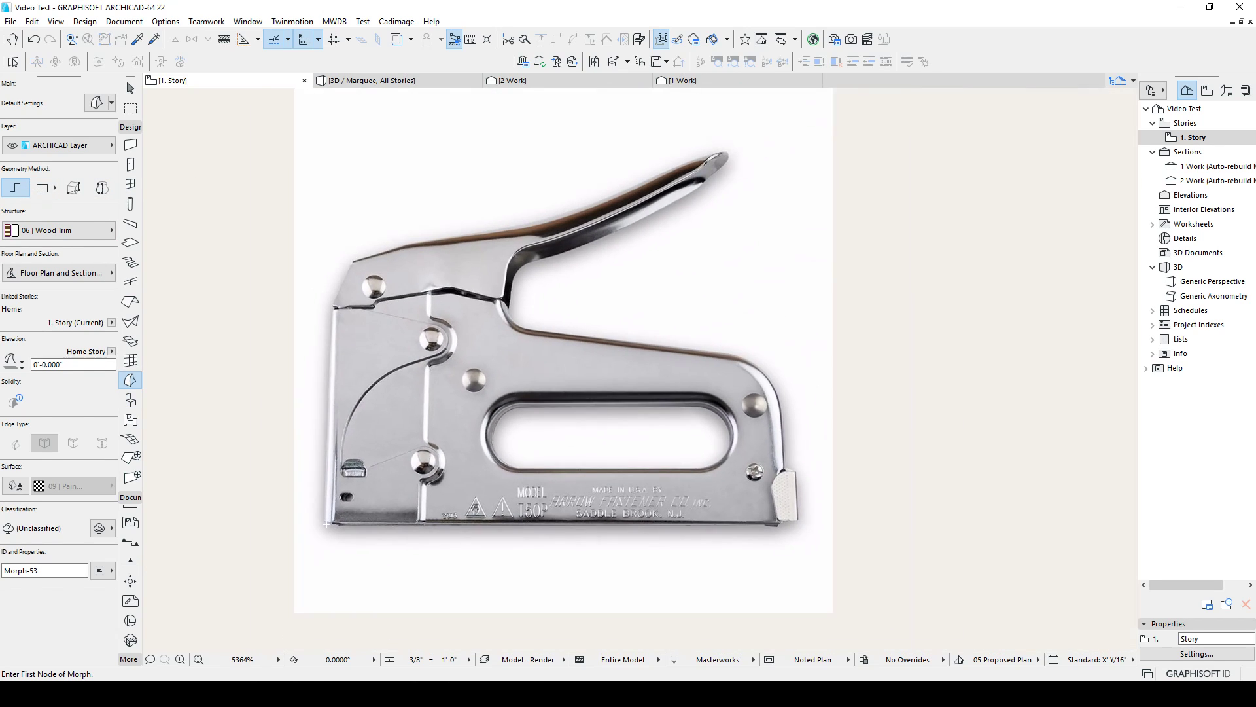
left_click(325, 522)
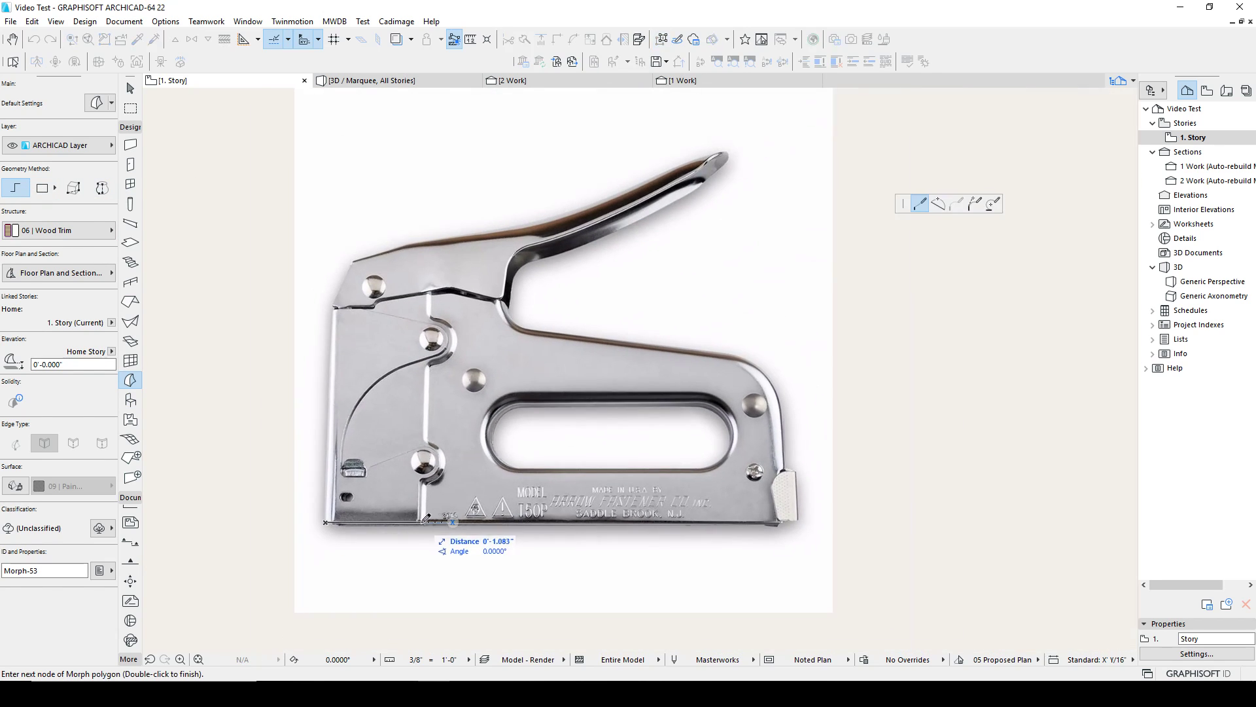
left_click(778, 521)
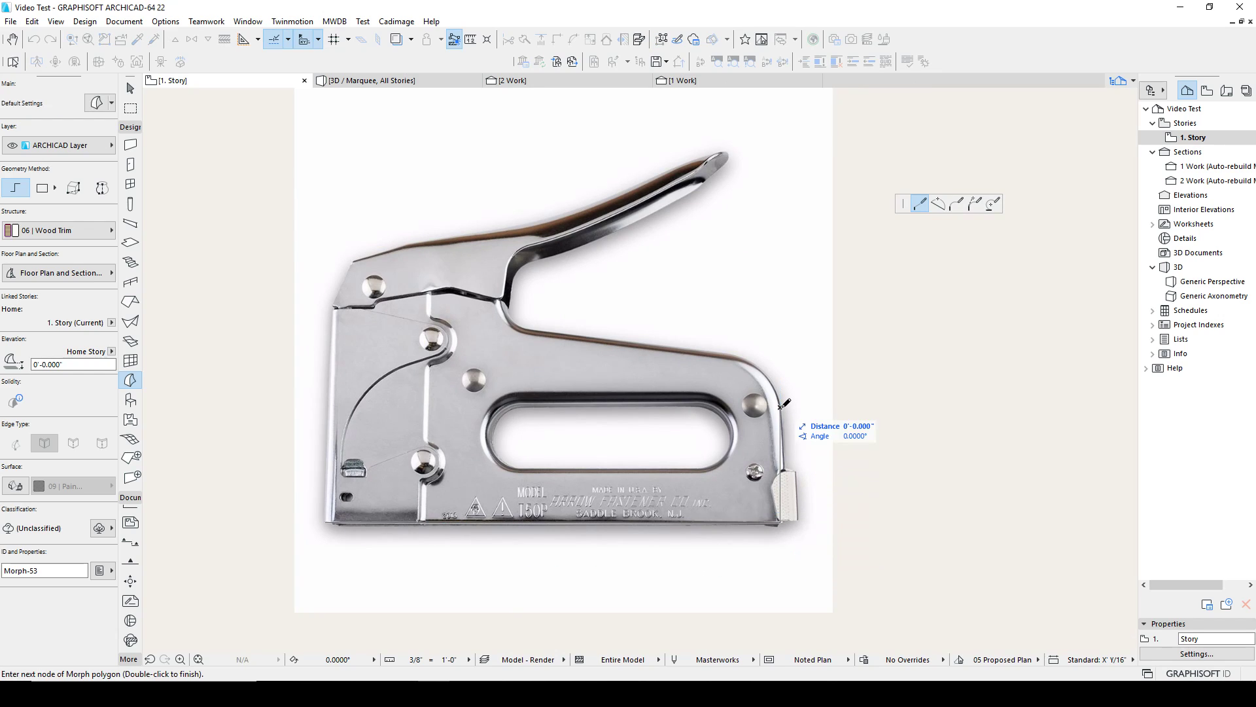
Trace the morph outline around the rear upper corner, along the body's sloped top edge, and around the throat to the handle bend.
left_click(956, 203)
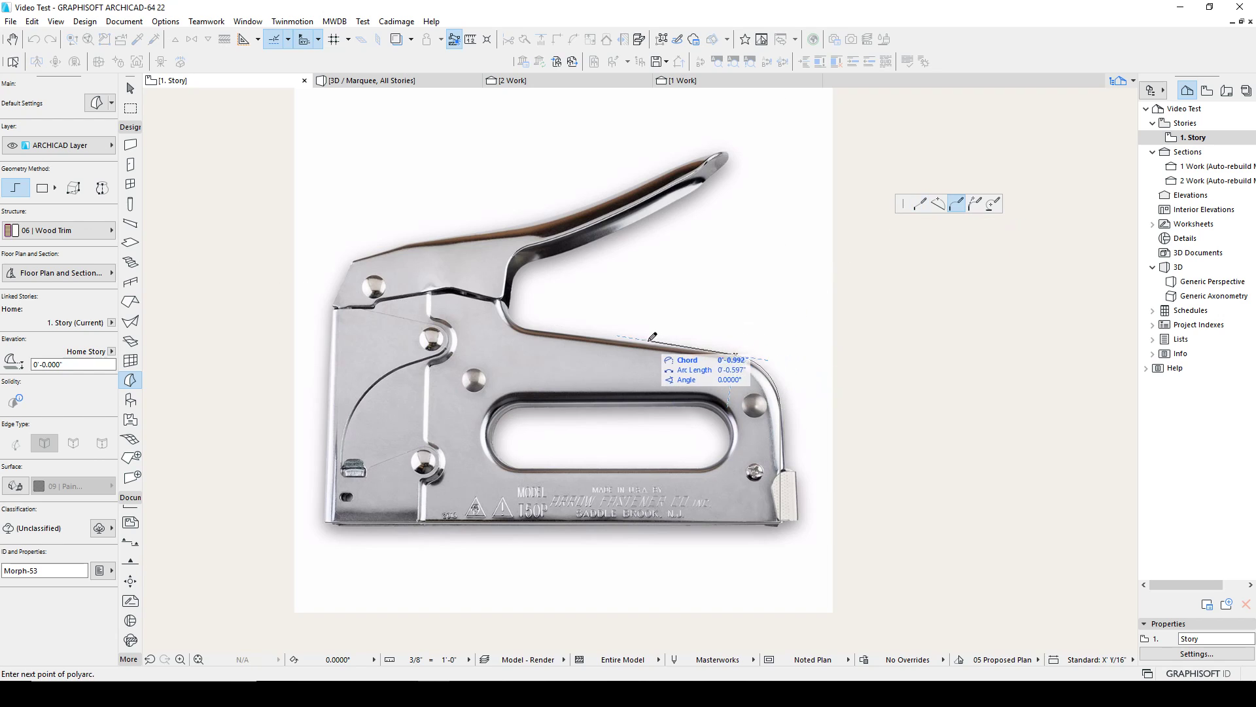
left_click(922, 204)
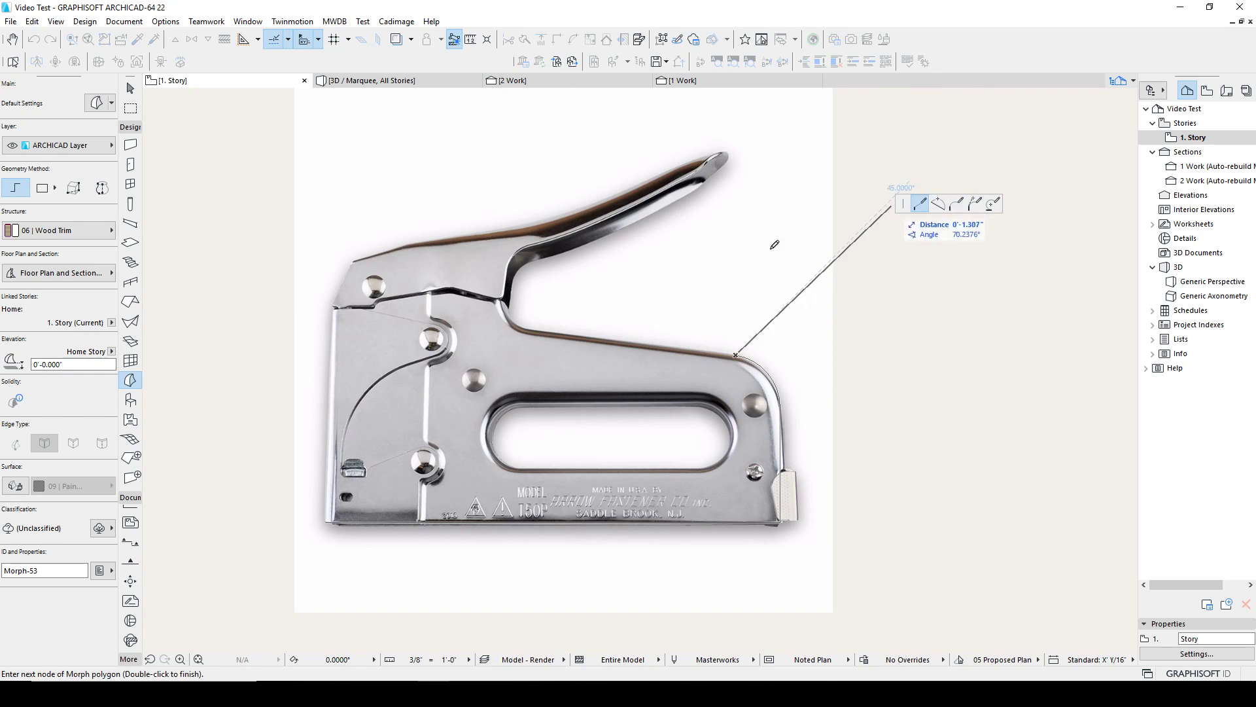
left_click(523, 328)
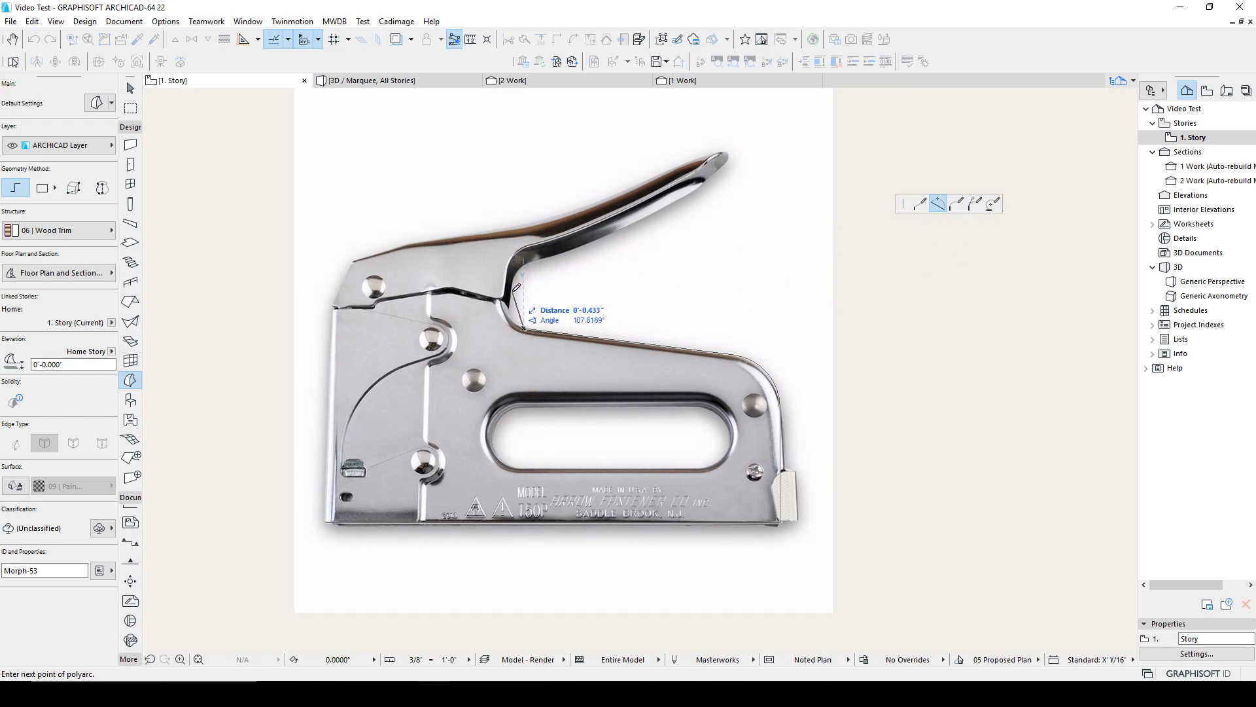
left_click(938, 204)
left_click(959, 205)
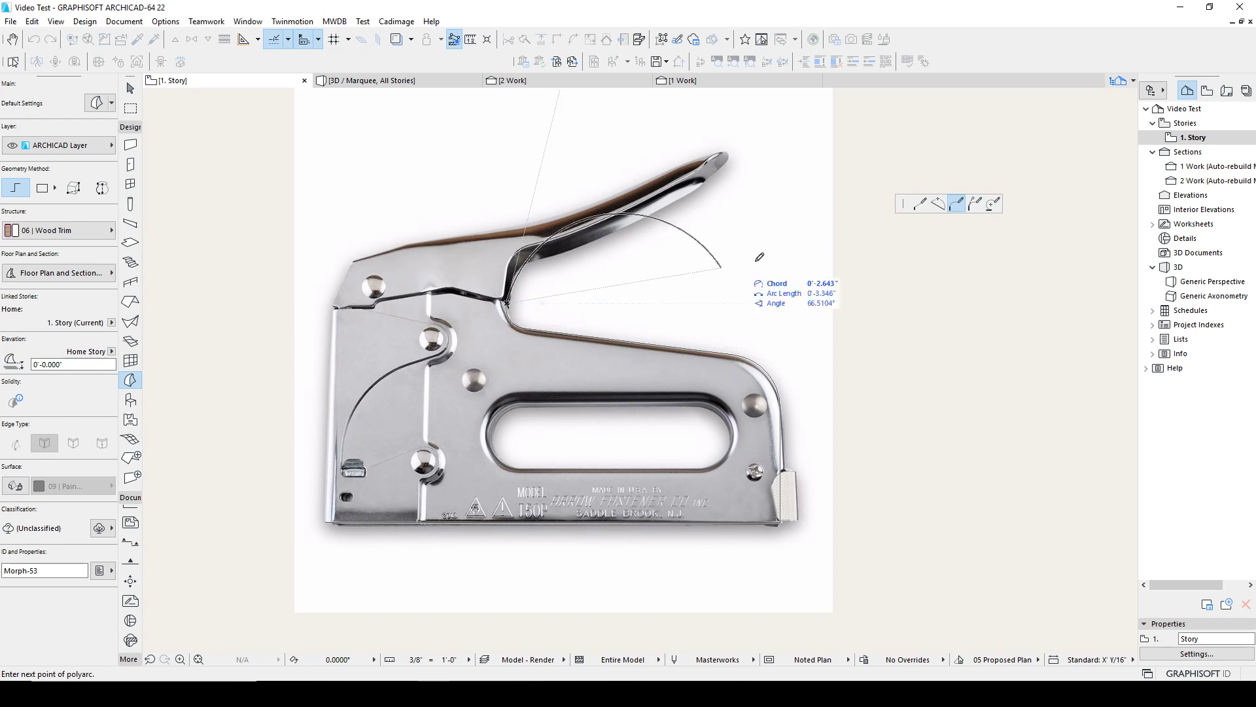
left_click(920, 203)
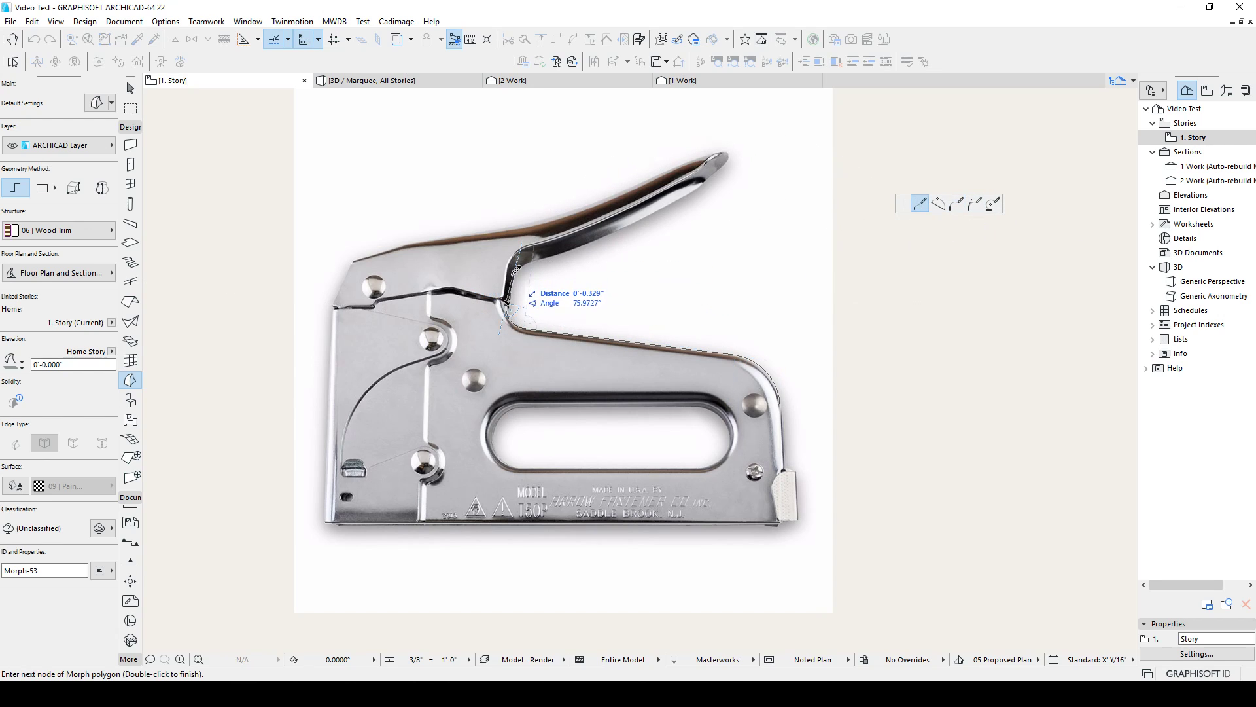
left_click(513, 275)
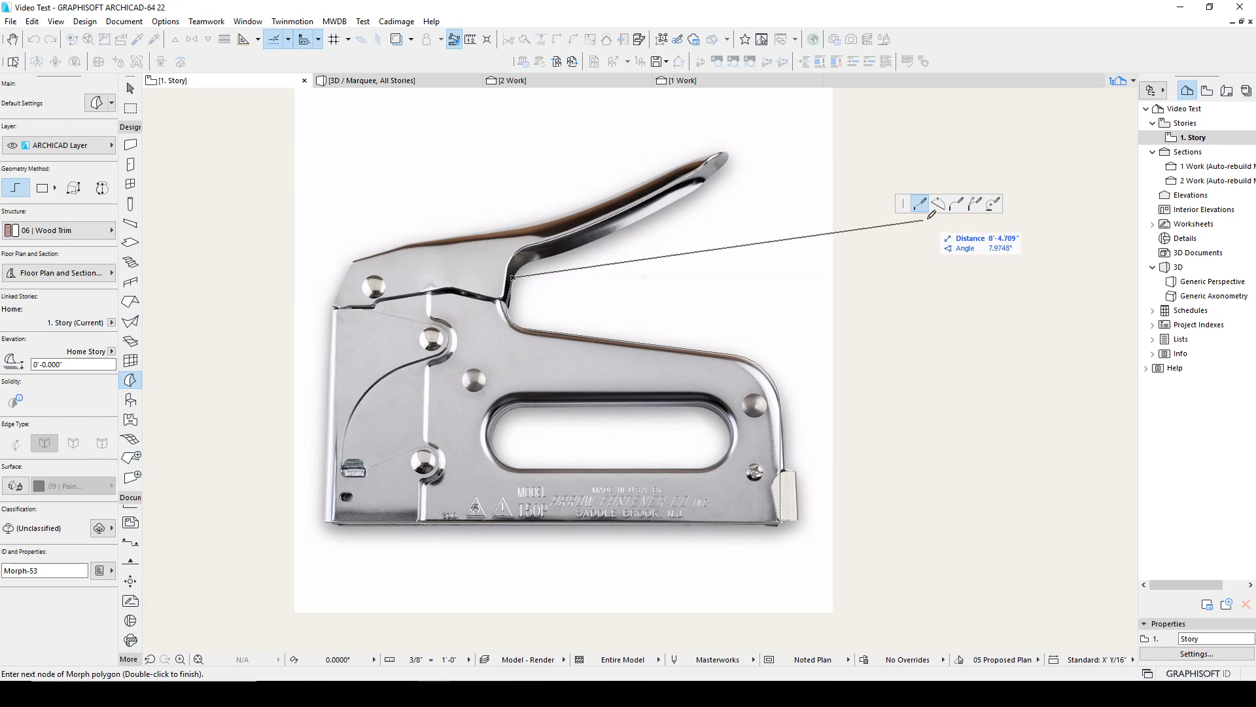
left_click(957, 204)
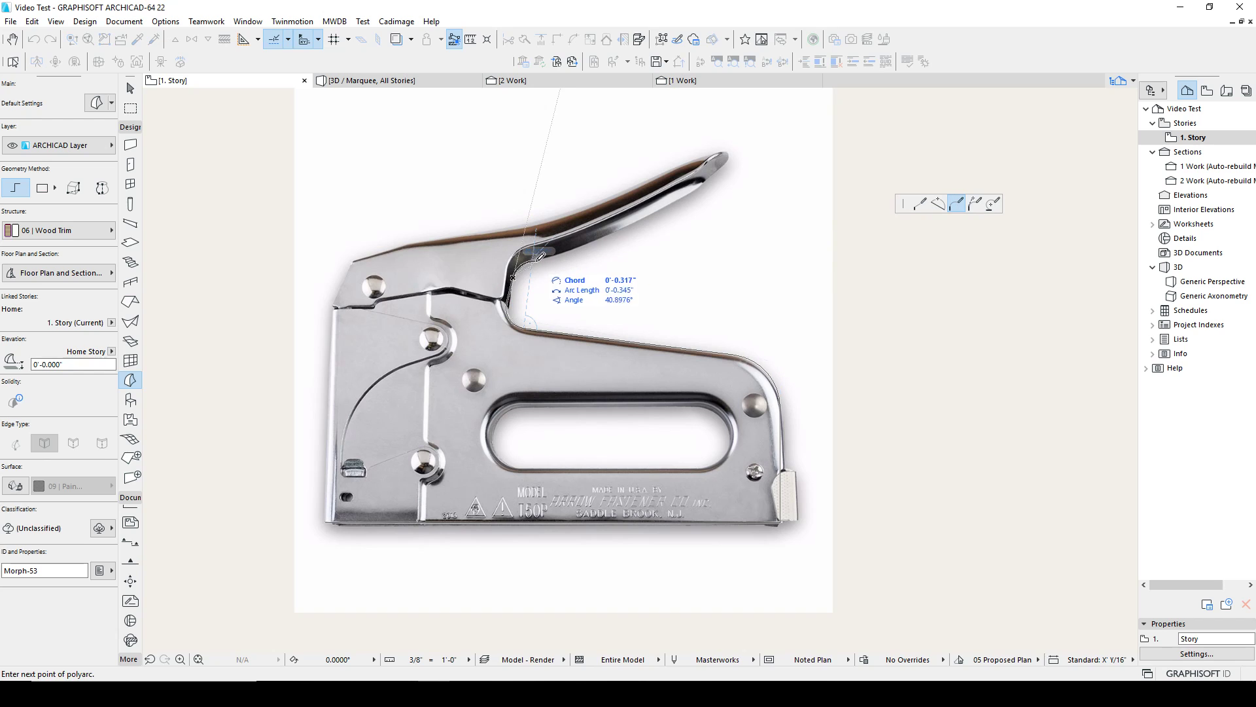
double_click(531, 260)
scroll(517, 285, "up", 2)
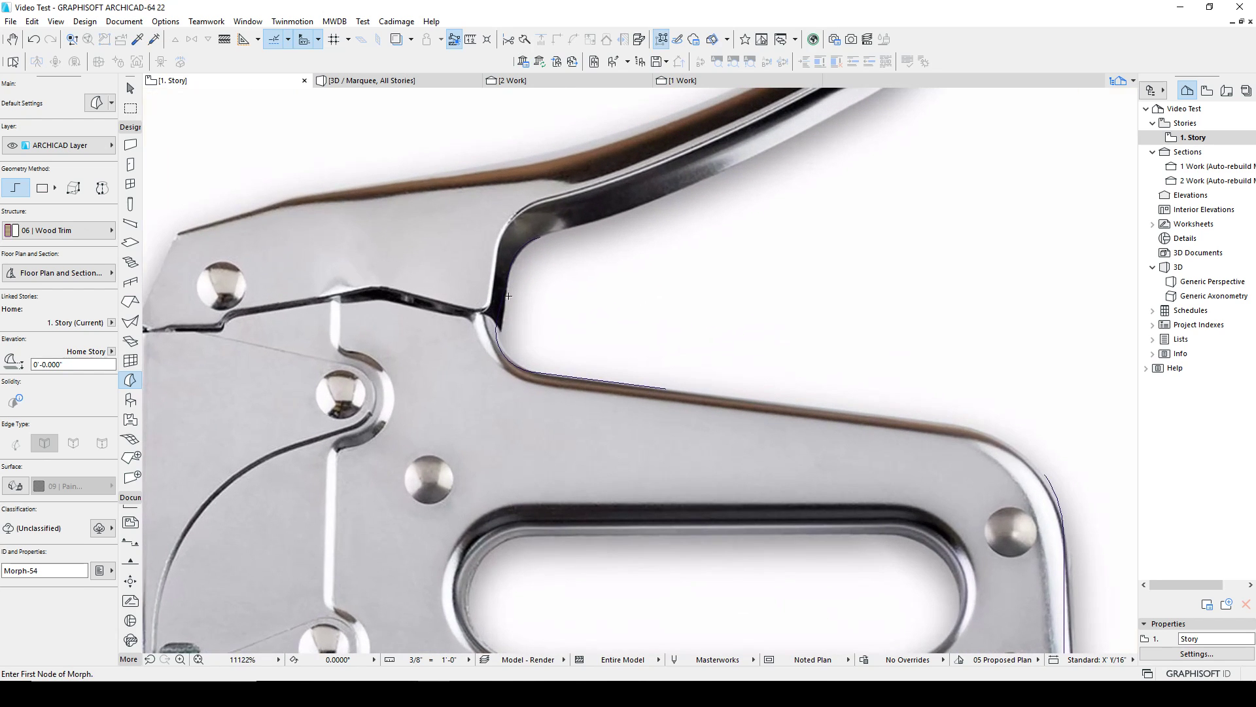
Select the open morph outline around the staple gun and remove it.
left_click(527, 278)
scroll(674, 414, "down", 3)
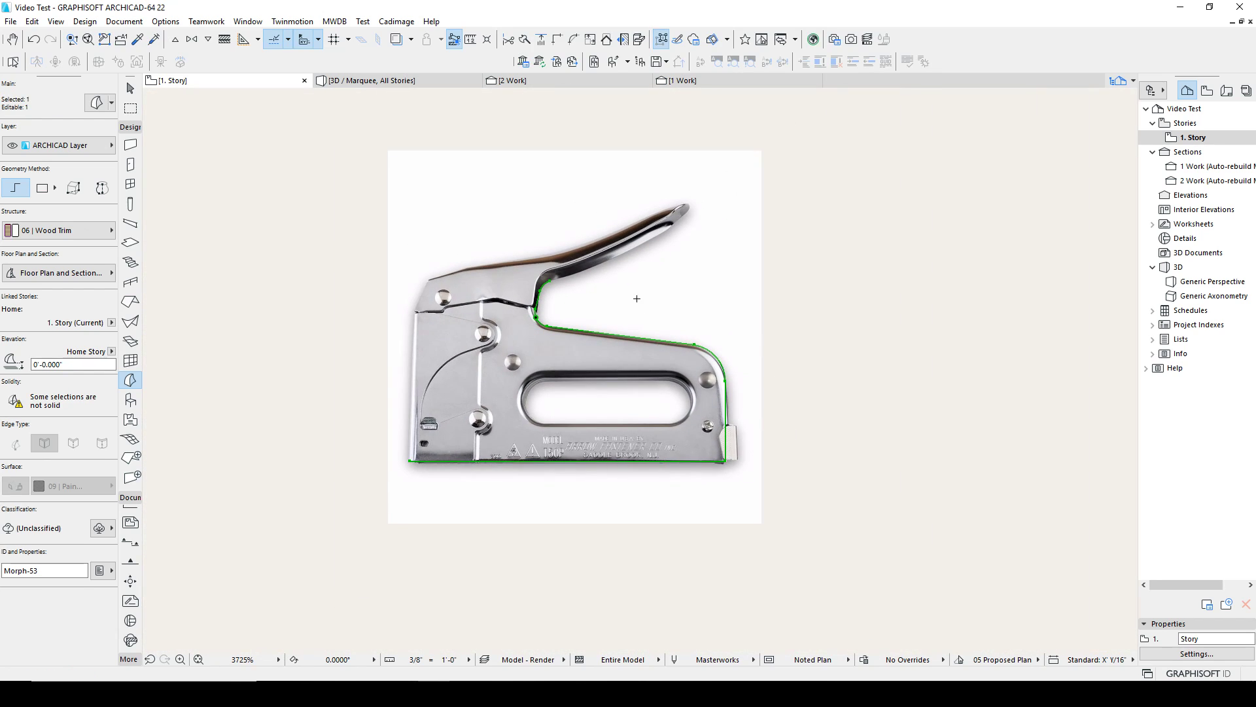
scroll(576, 276, "up", 8)
key("Escape")
key("Escape")
scroll(516, 325, "down", 4)
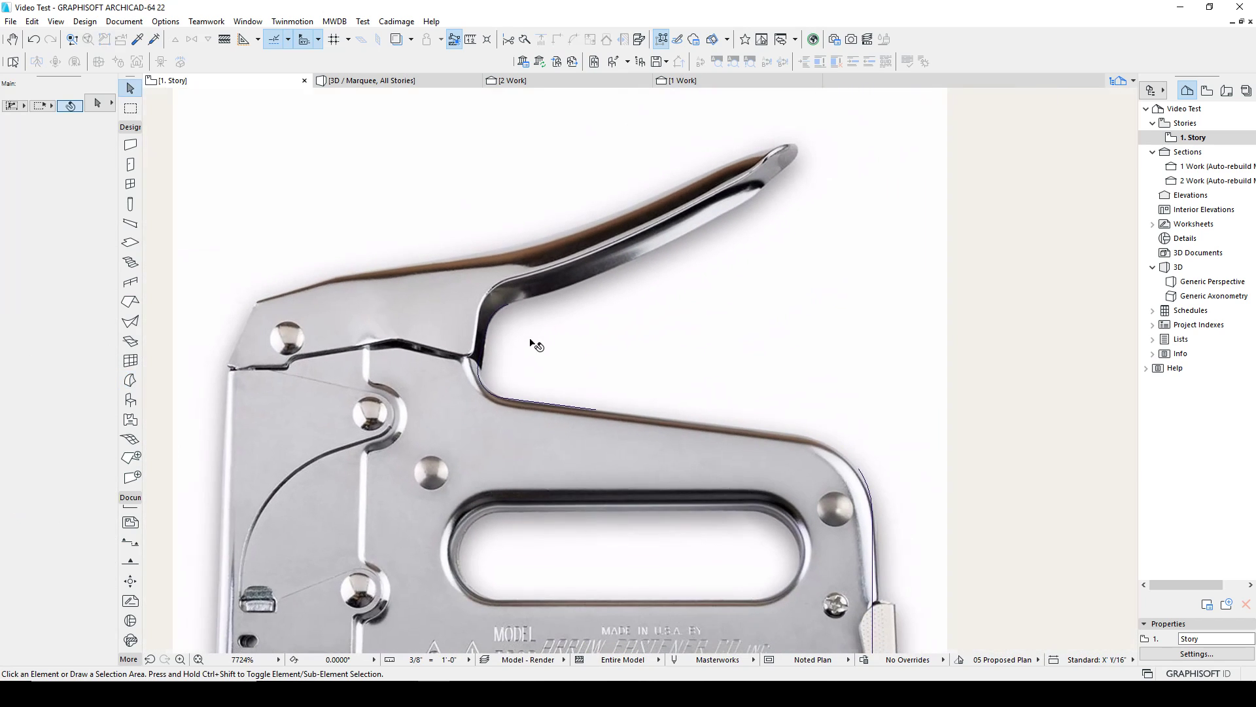
left_click(505, 310)
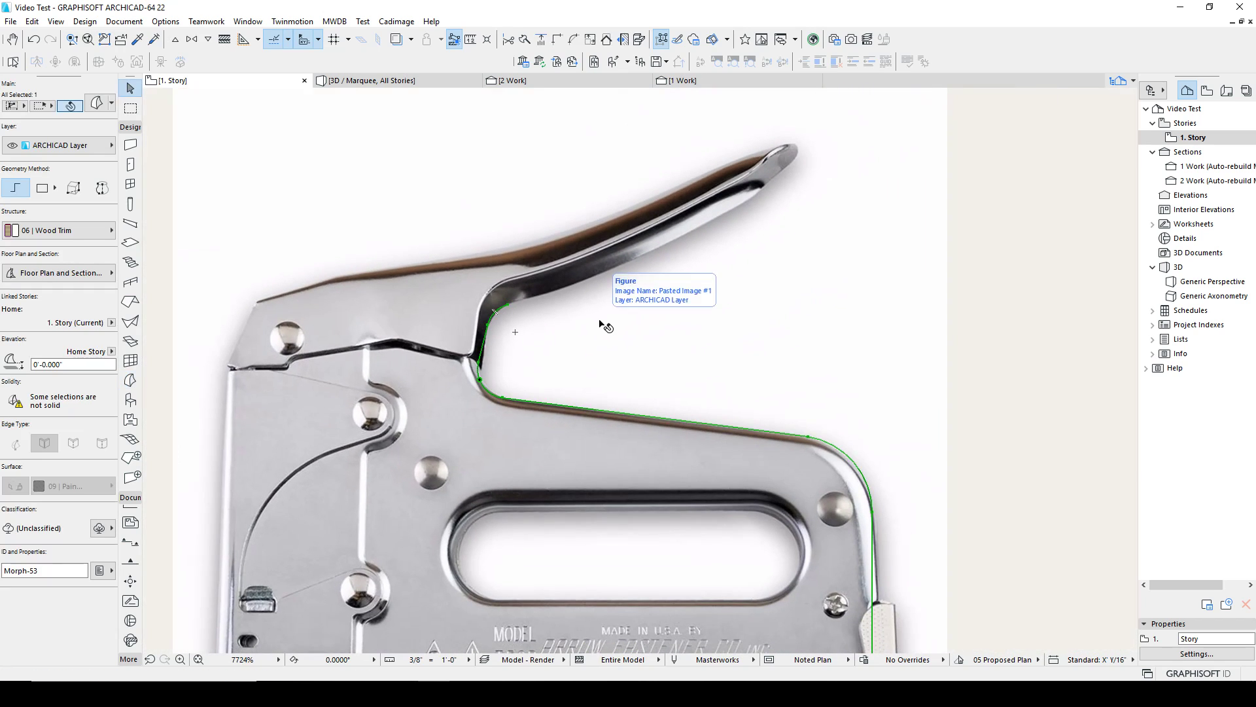
key("Escape")
scroll(554, 357, "down", 3)
Draw a polyline along the staple gun's bottom and straight rear edges, plus a separate line along the body's sloped top edge.
key("l")
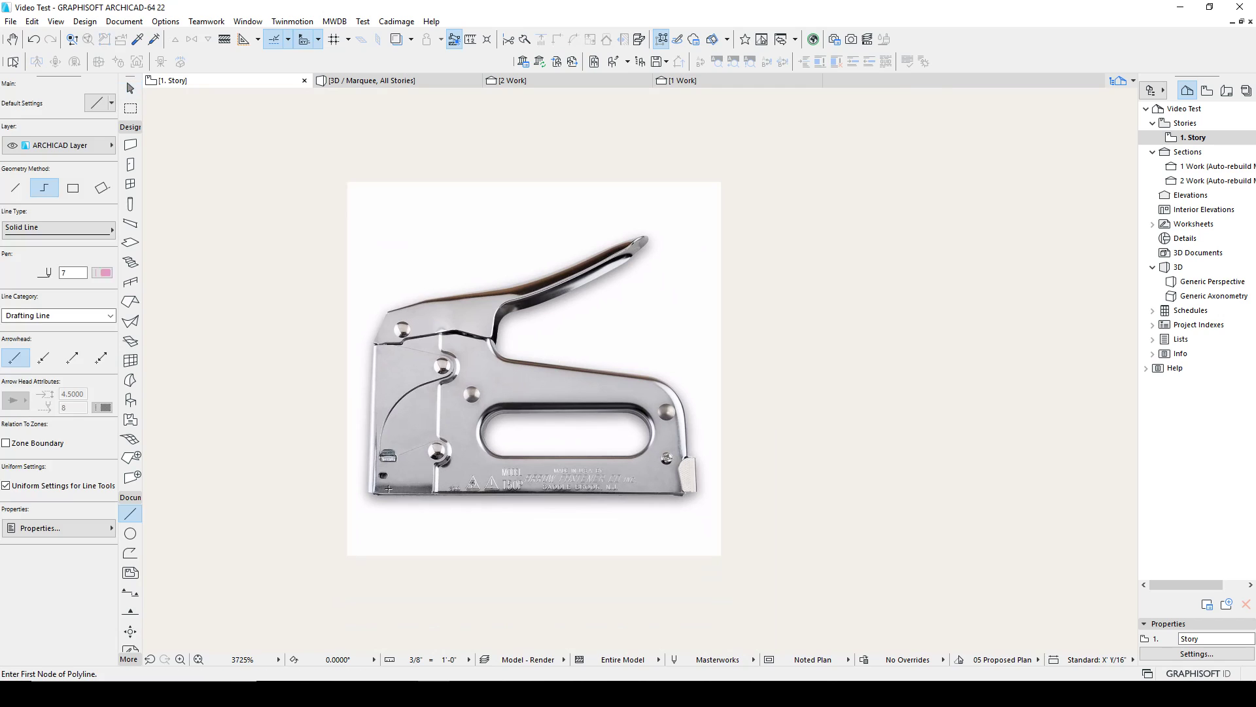
left_click(368, 492)
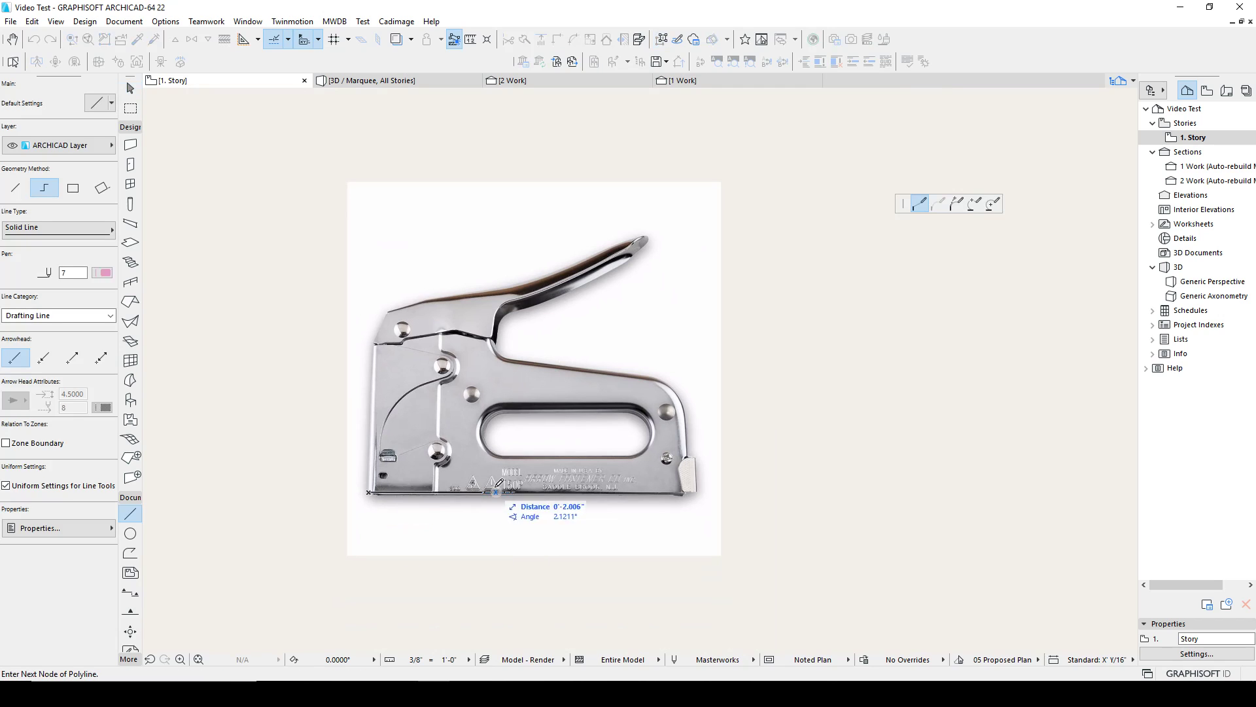
left_click(693, 491)
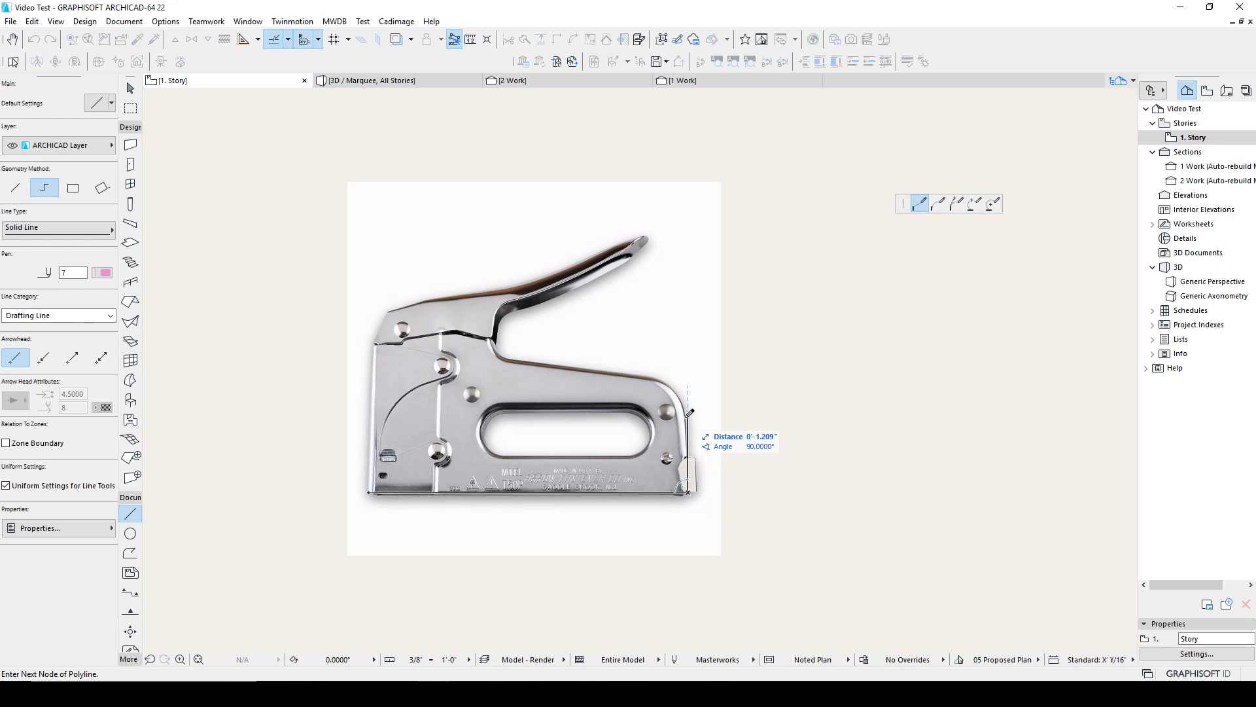
scroll(688, 418, "up", 5)
double_click(678, 404)
scroll(551, 345, "down", 5)
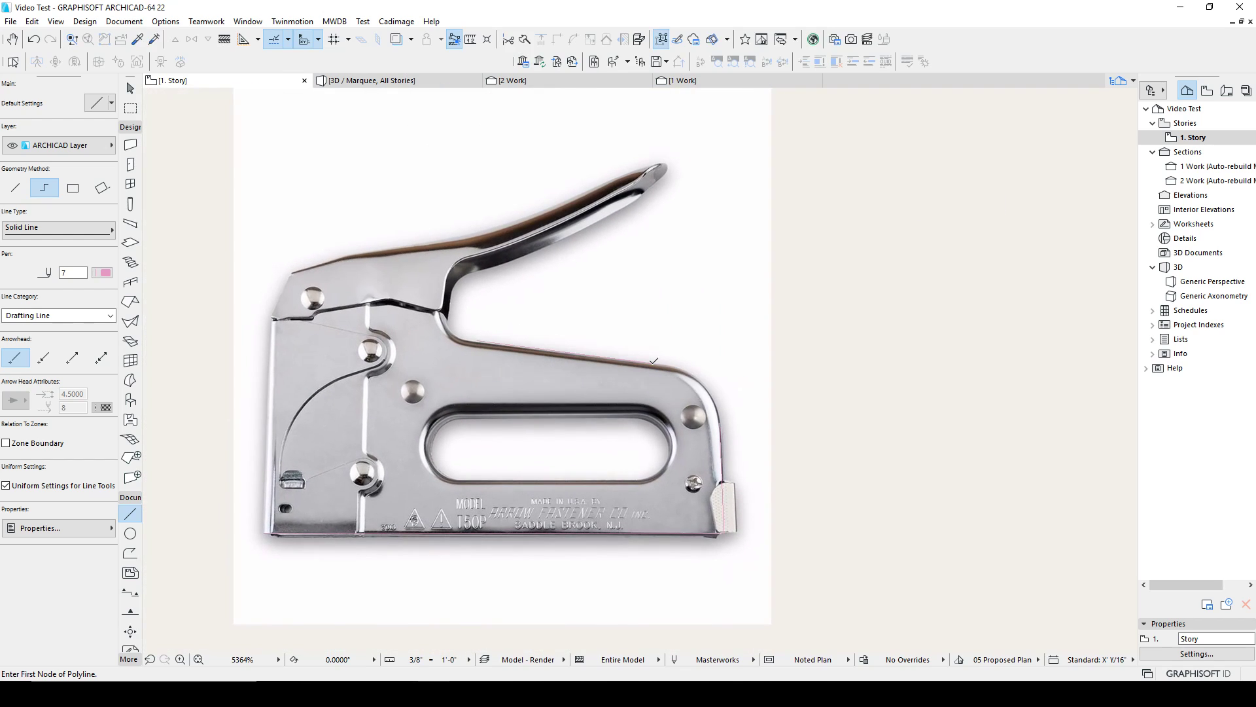
Try filleting the rear upper corner between the sloped top line and rear polyline with a 1" radius, and undo it.
left_click(593, 354, "shift")
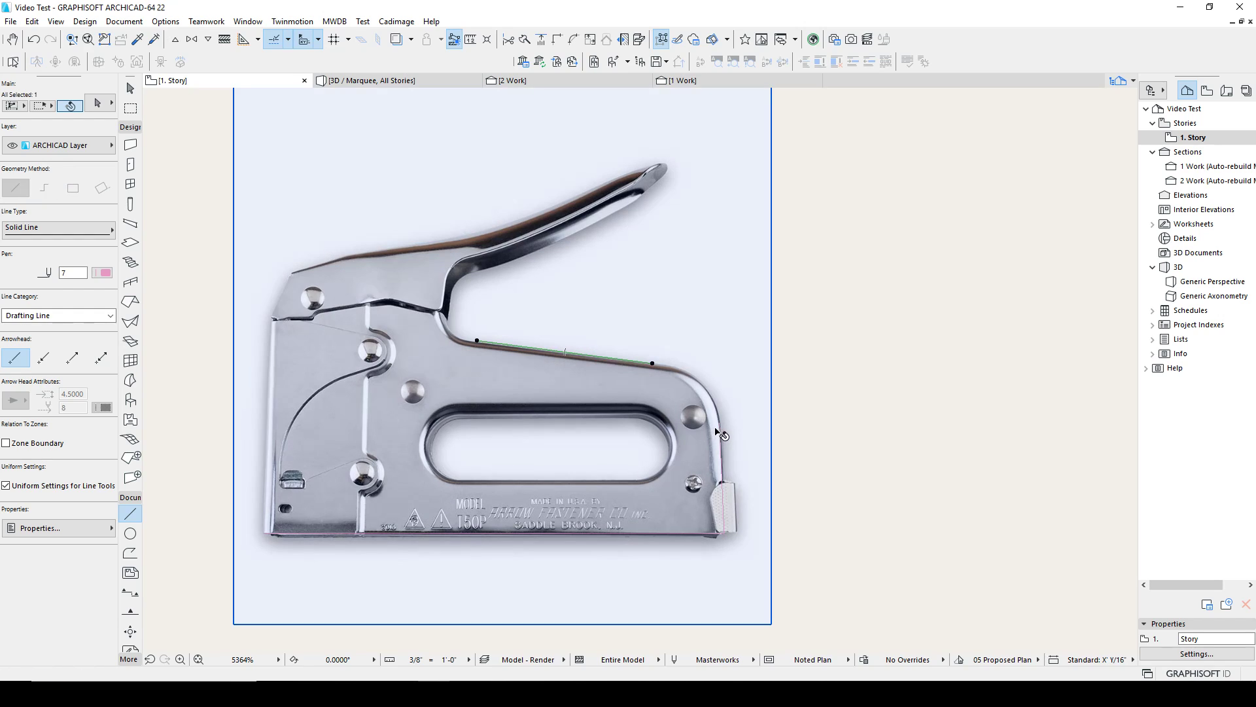
left_click(720, 431, "shift")
key("f")
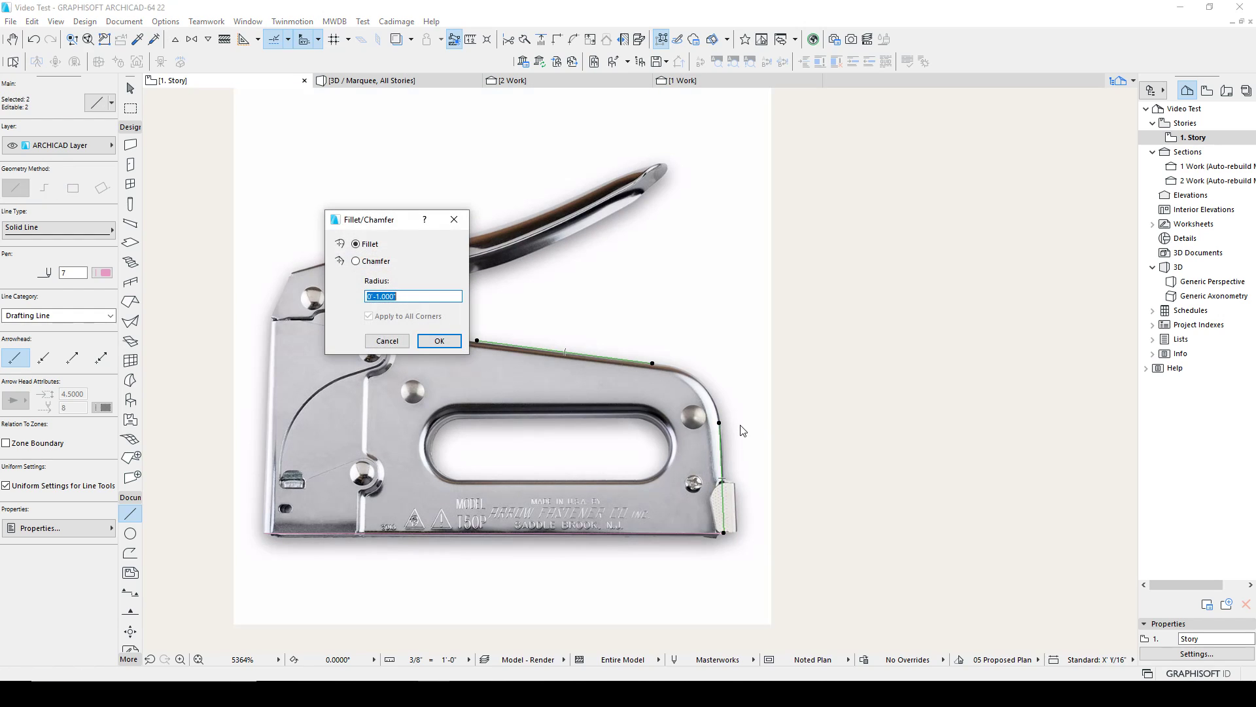
left_click(435, 342)
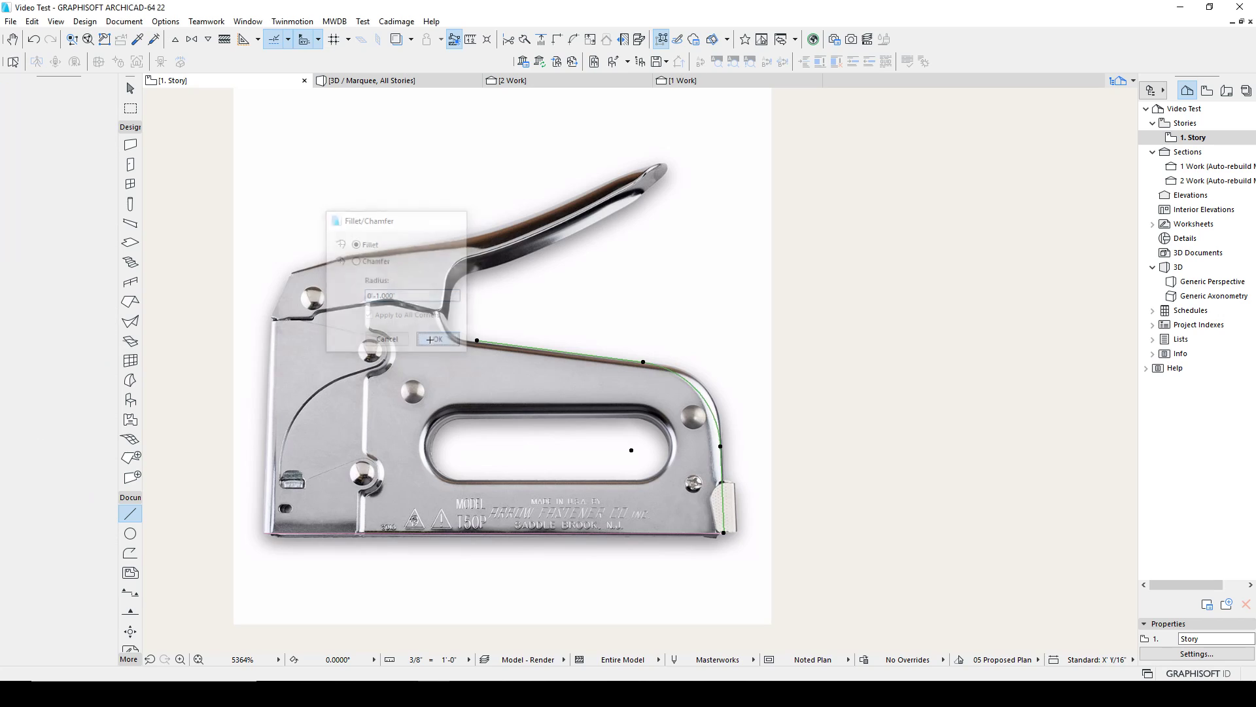
key("ctrl+z")
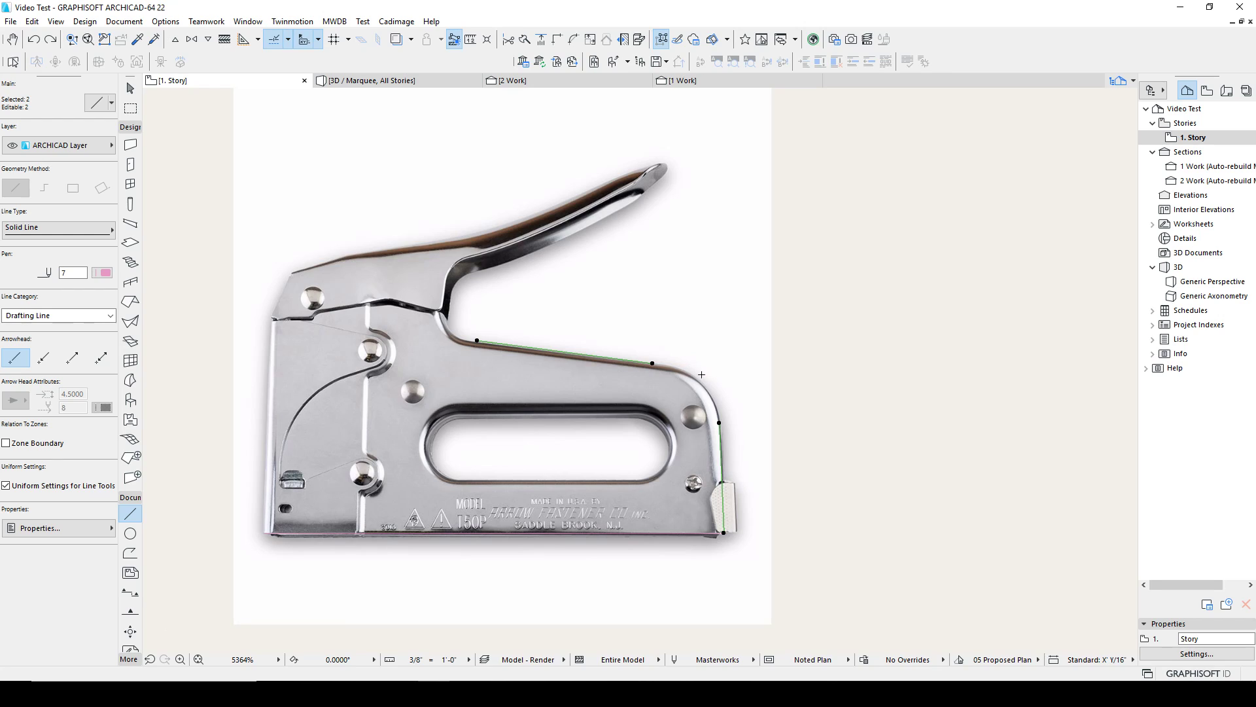
Fillet the rear upper corner between the two selected outline elements with a .75 radius.
key("f")
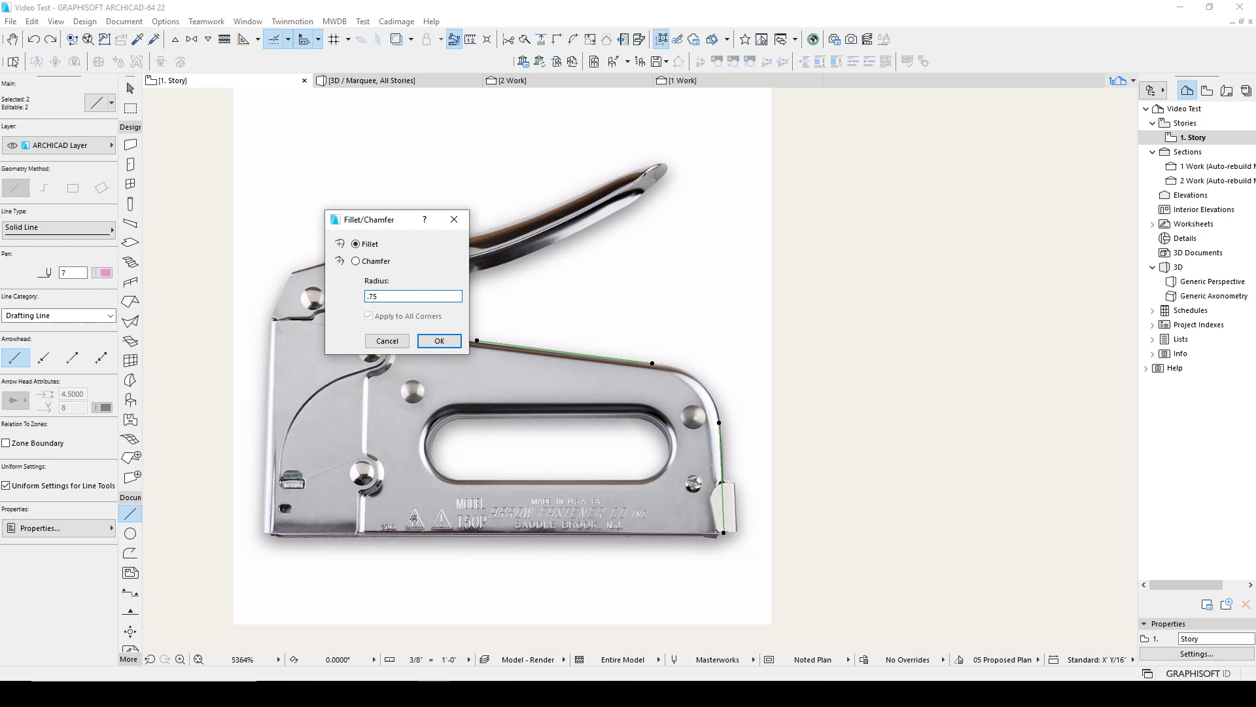
key("Return")
key("Escape")
key("Escape")
Draw a three-point arc following the rounded throat between the body's sloped top edge and the handle.
scroll(506, 341, "up", 5)
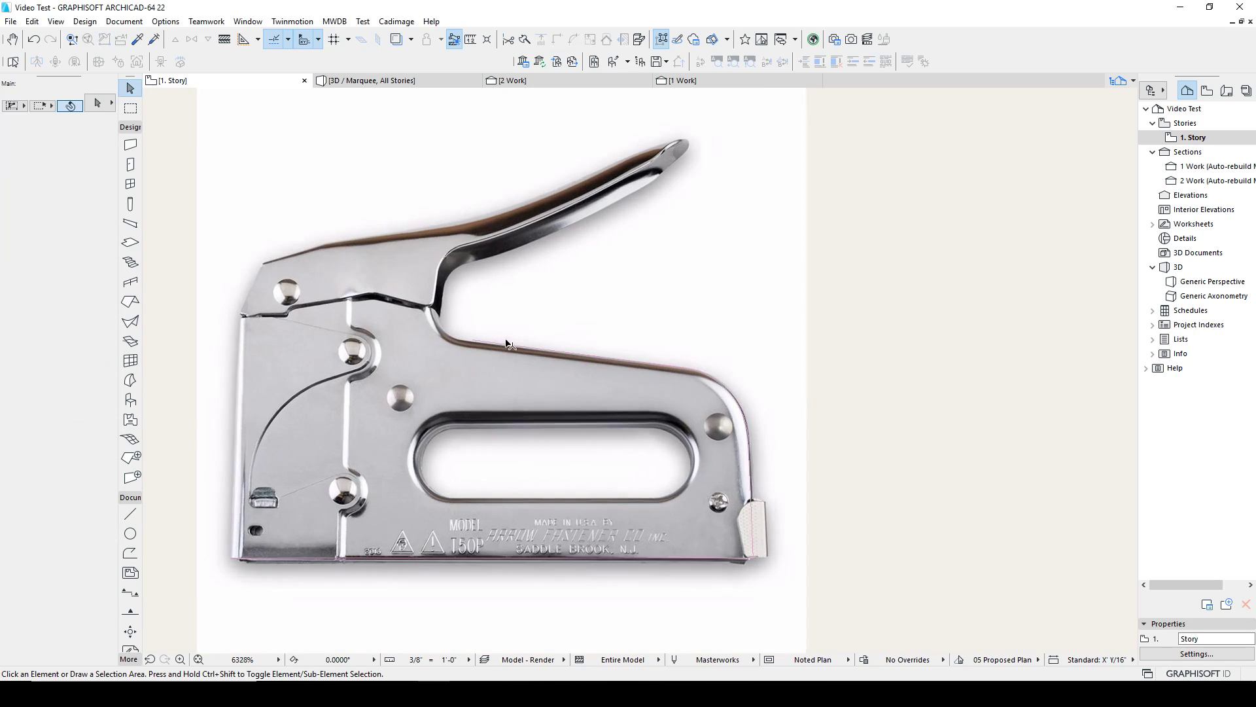
key("c")
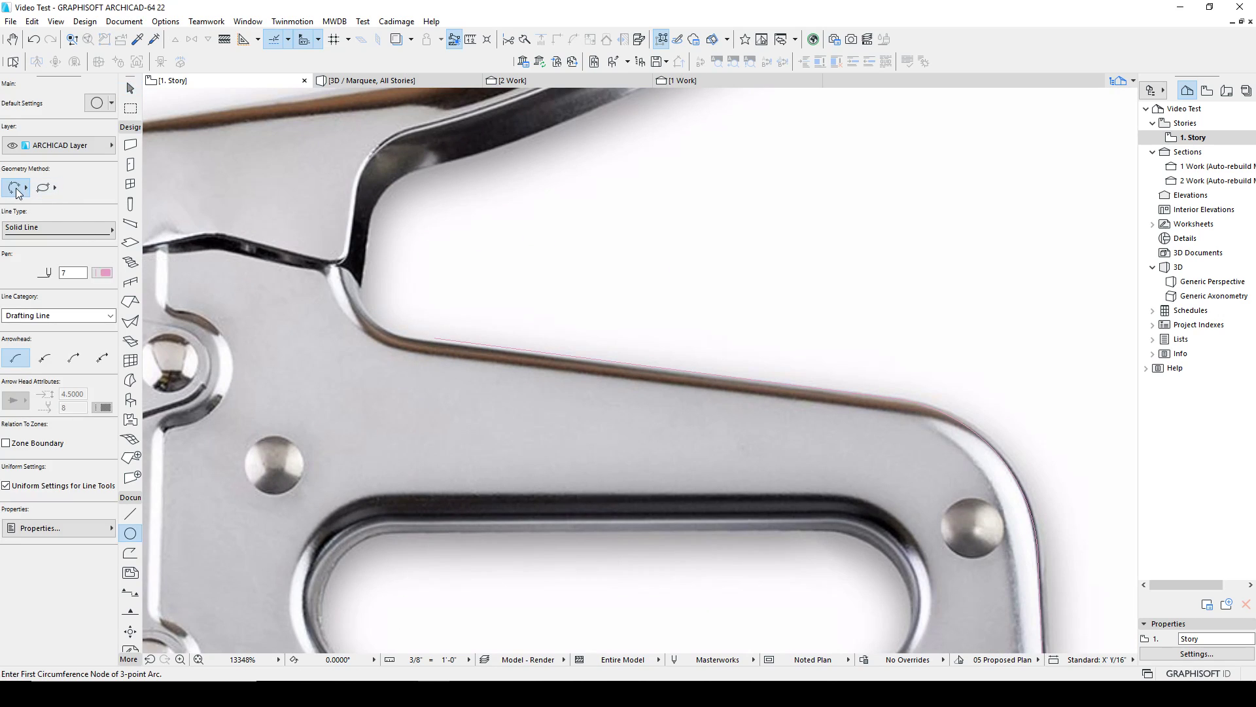
left_click(406, 332)
left_click(373, 319)
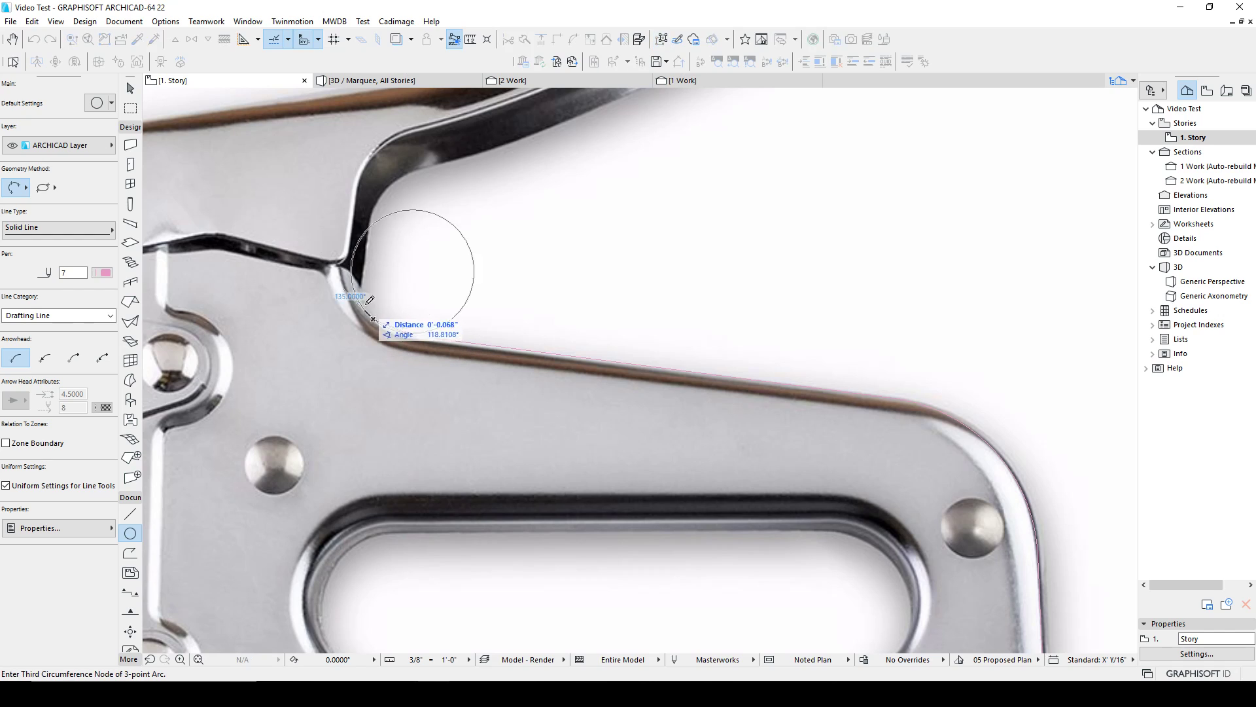
left_click(360, 283)
left_click(361, 279)
Stretch the front end of the sloped top line to meet the throat arc.
middle_click_drag(335, 238, 331, 270)
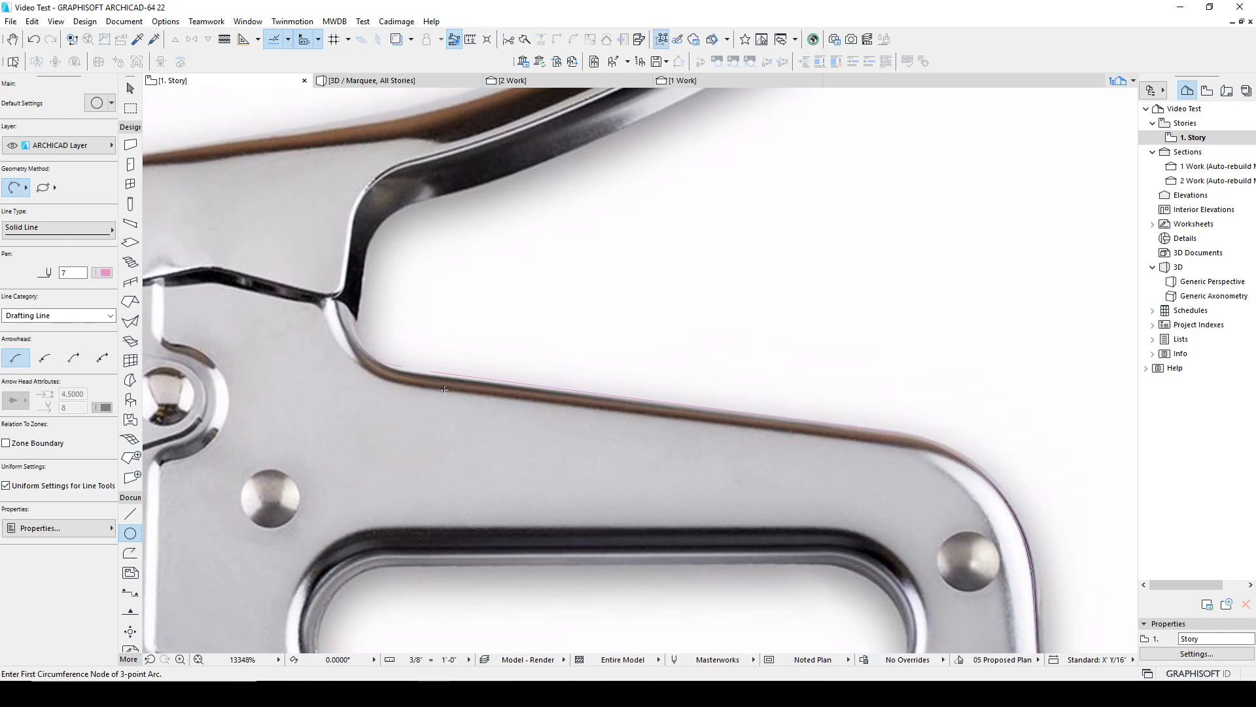
left_click(435, 373, "shift")
left_click(429, 371)
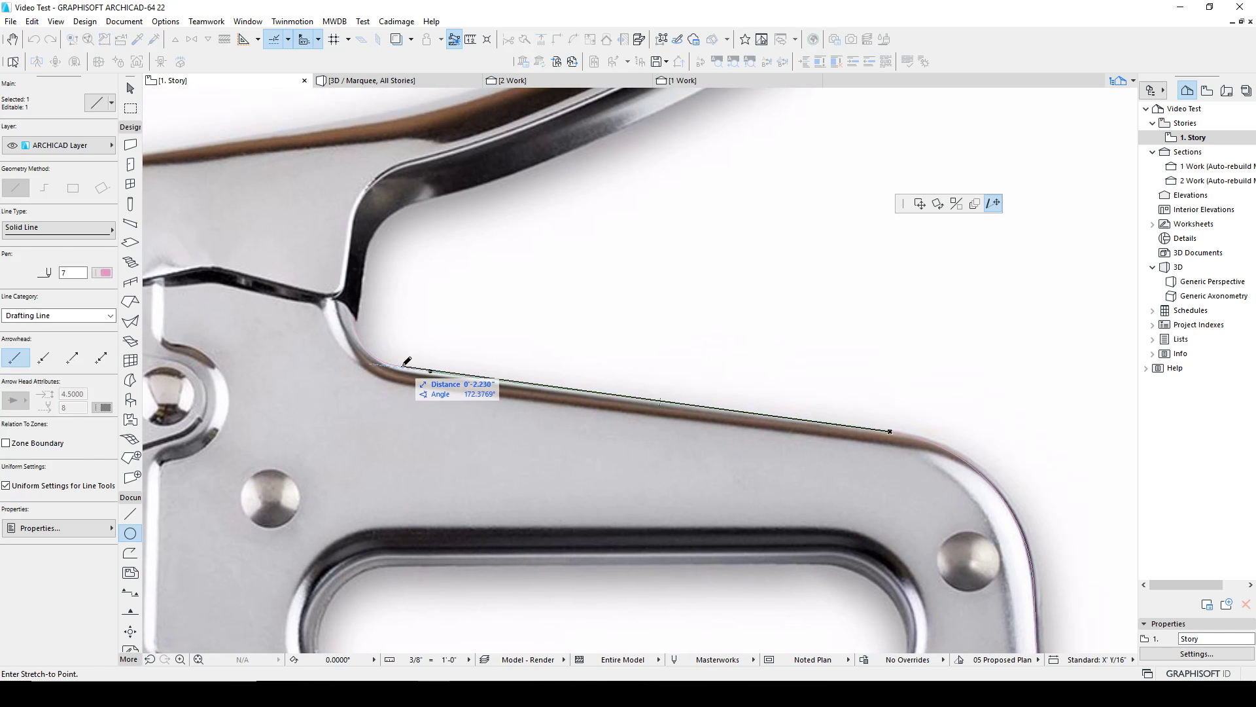
left_click(400, 366)
key("Escape")
key("Escape")
Start a polyline at the throat arc's upper end, tracing up around the handle bend and along its underside to the tip.
scroll(404, 361, "up", 5)
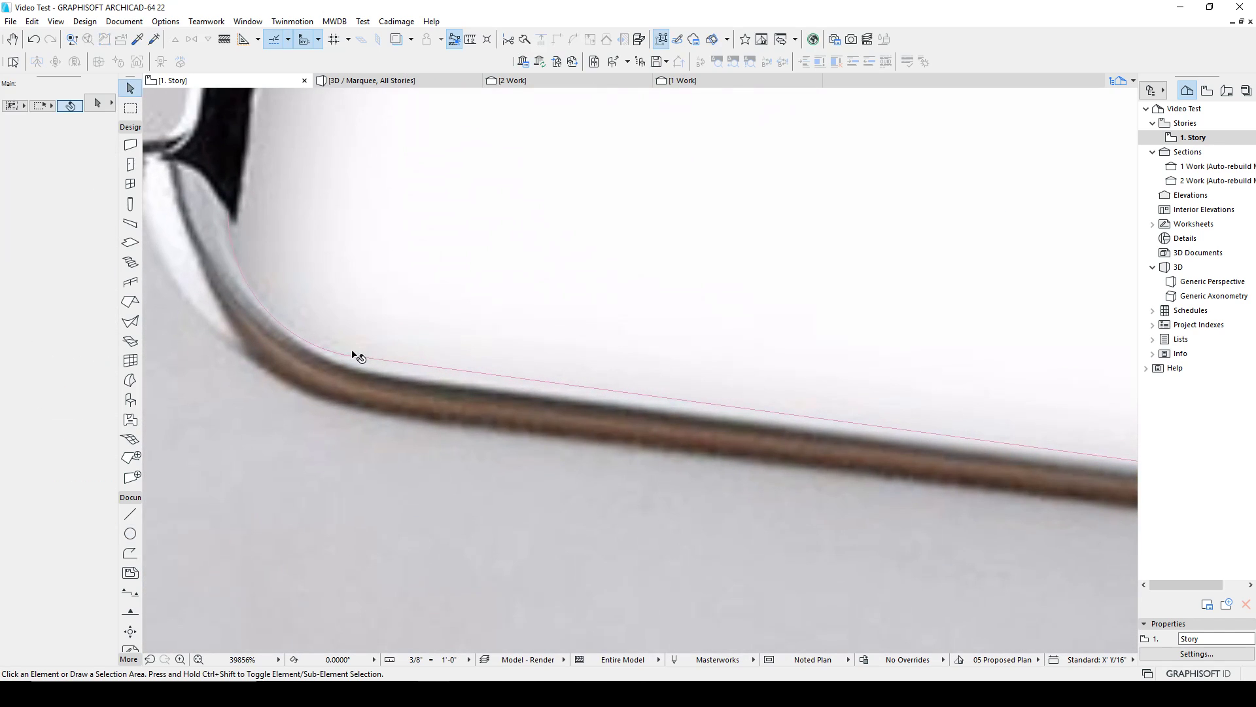
scroll(367, 359, "down", 4)
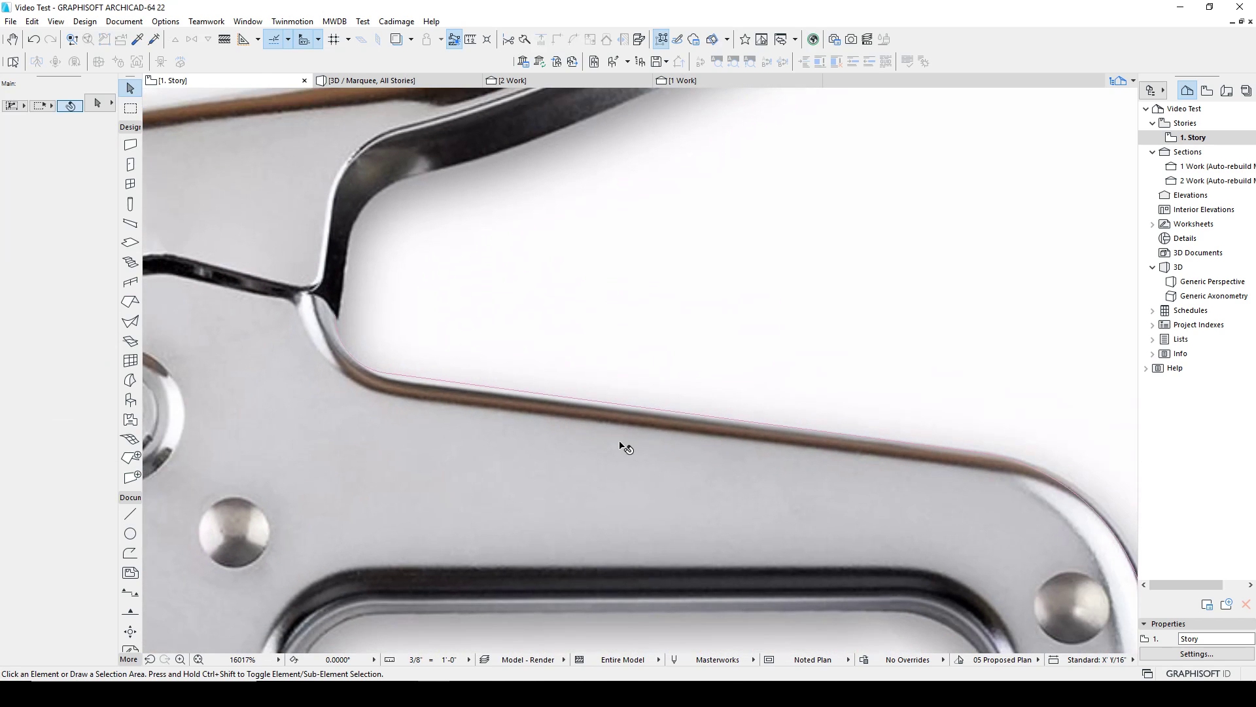
scroll(575, 439, "down", 2)
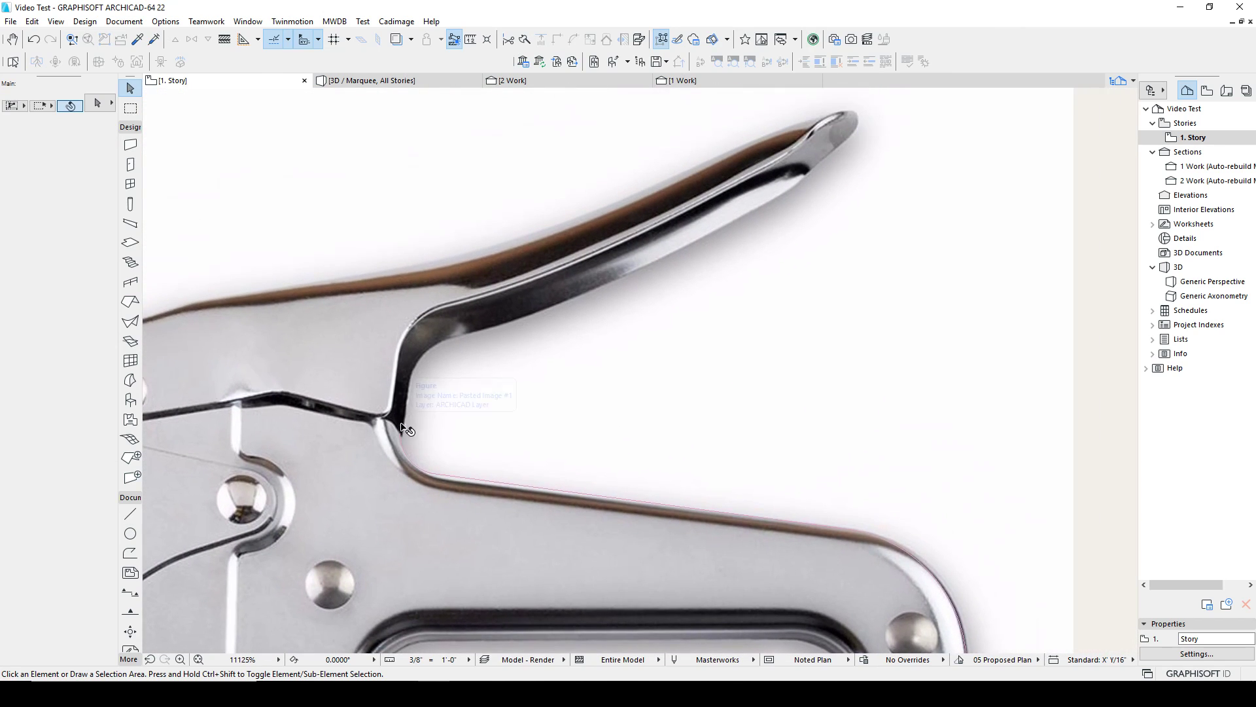
key("l")
left_click(401, 433)
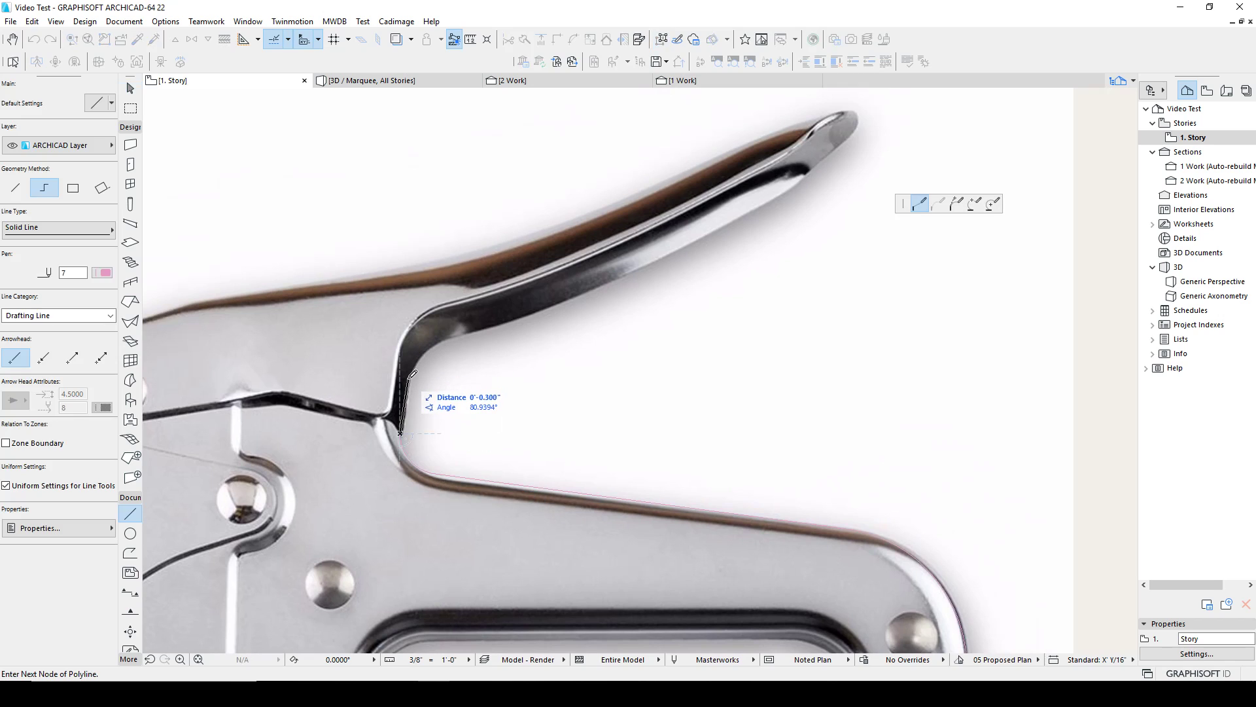
double_click(409, 378)
left_click(409, 379)
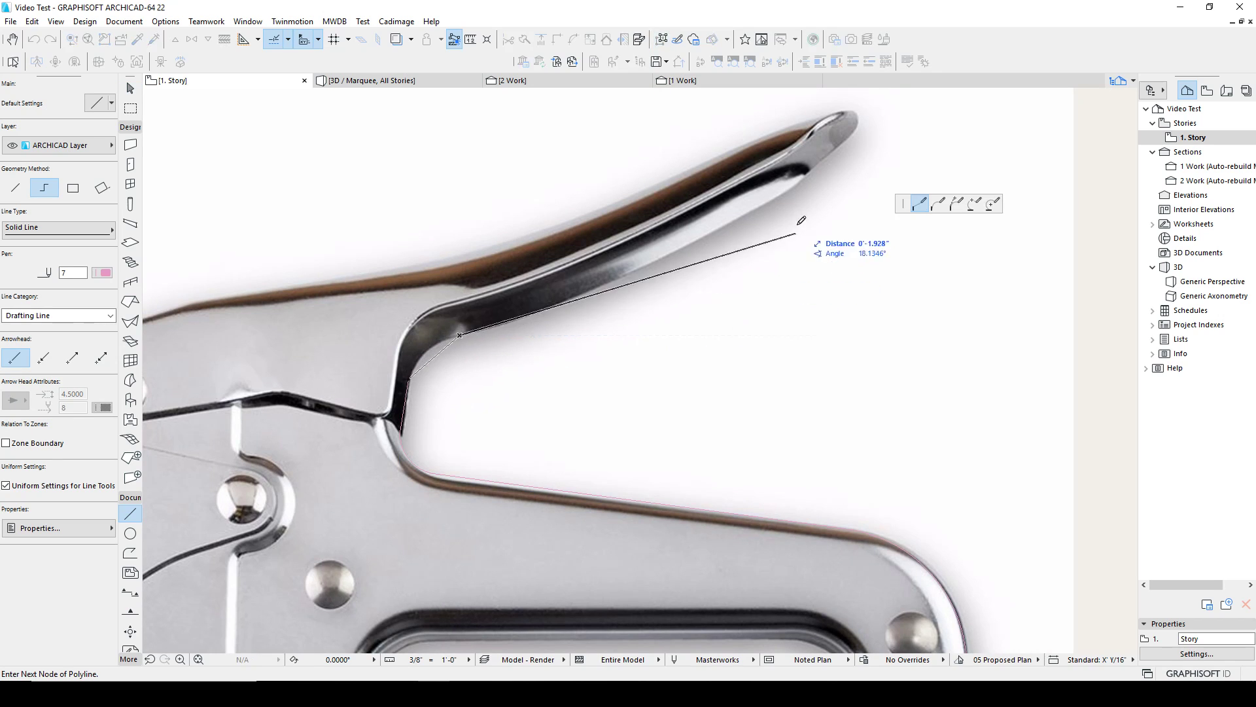
left_click(801, 180)
left_click(844, 132)
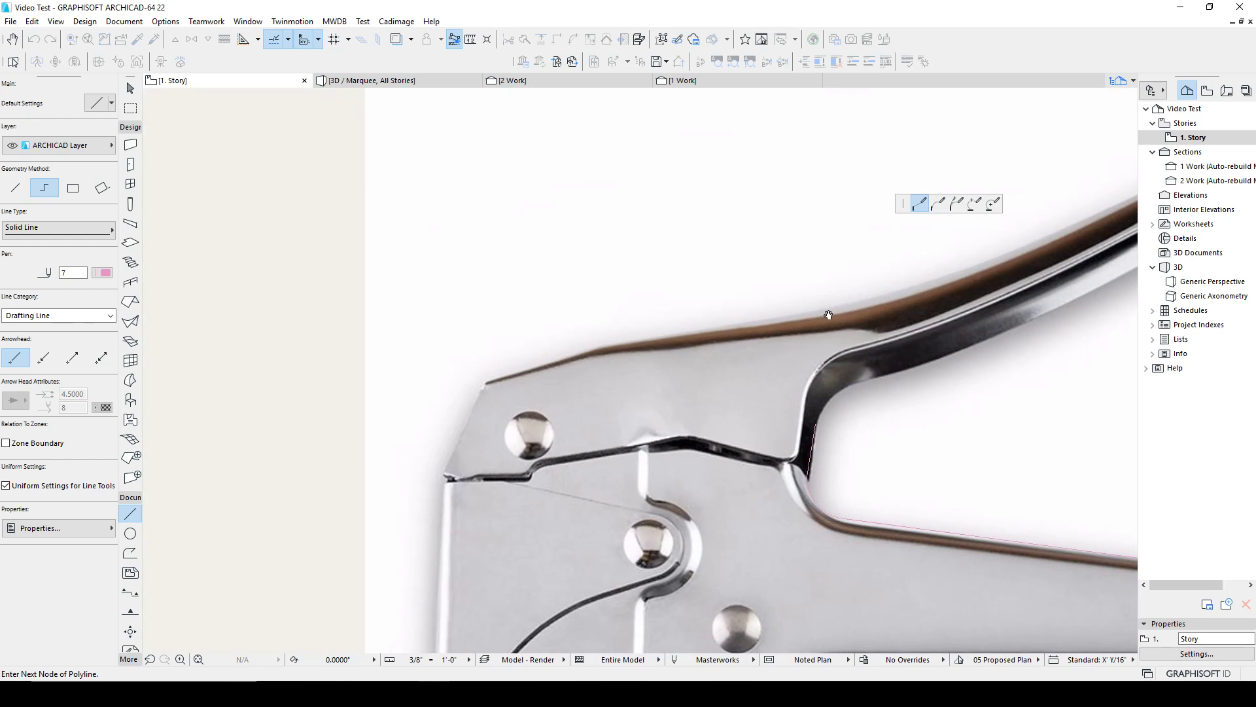
Continue the polyline over the handle's top edge, down the sloped nose and along the front edge to the lower front corner.
middle_click_drag(437, 195, 609, 335)
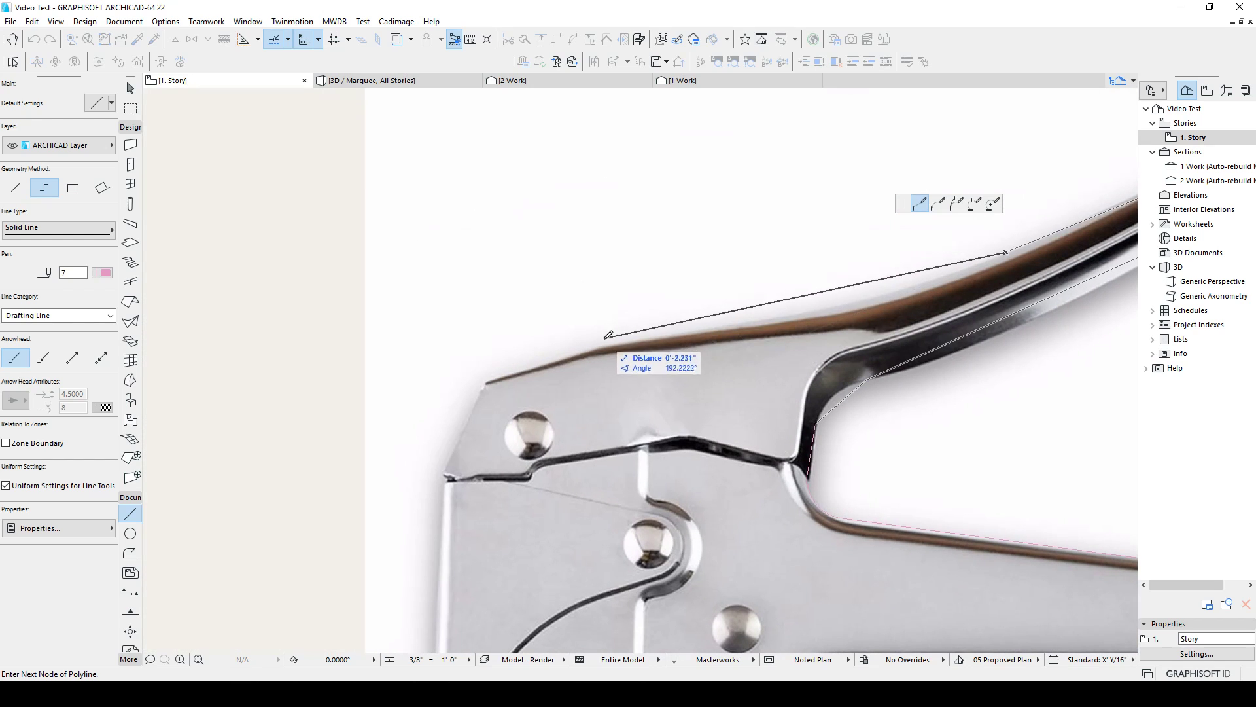
left_click(485, 382)
left_click(443, 472)
scroll(443, 472, "down", 2)
middle_click_drag(443, 472, 456, 308)
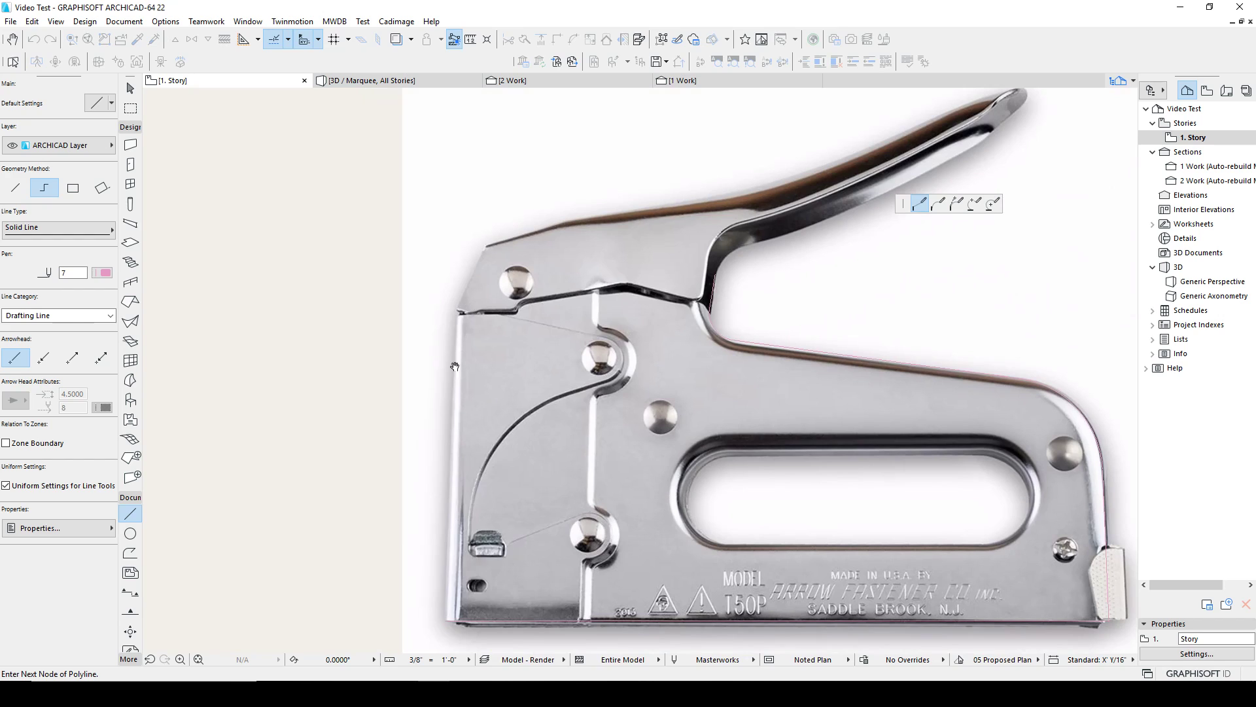
left_click(449, 612)
key("Escape")
Curve the straight segment along the handle's top edge into an arc that follows the dark upper edge.
middle_click_drag(745, 227, 636, 367)
left_click(642, 318)
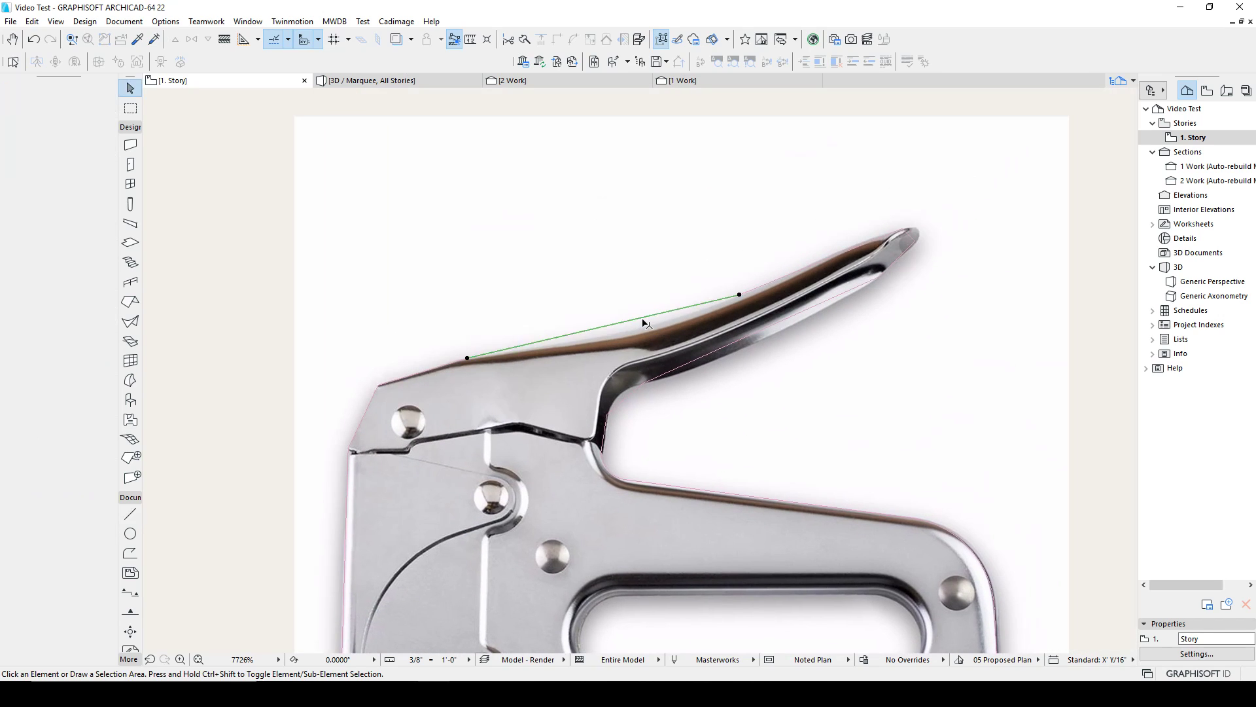
left_click(642, 317)
left_click(722, 238)
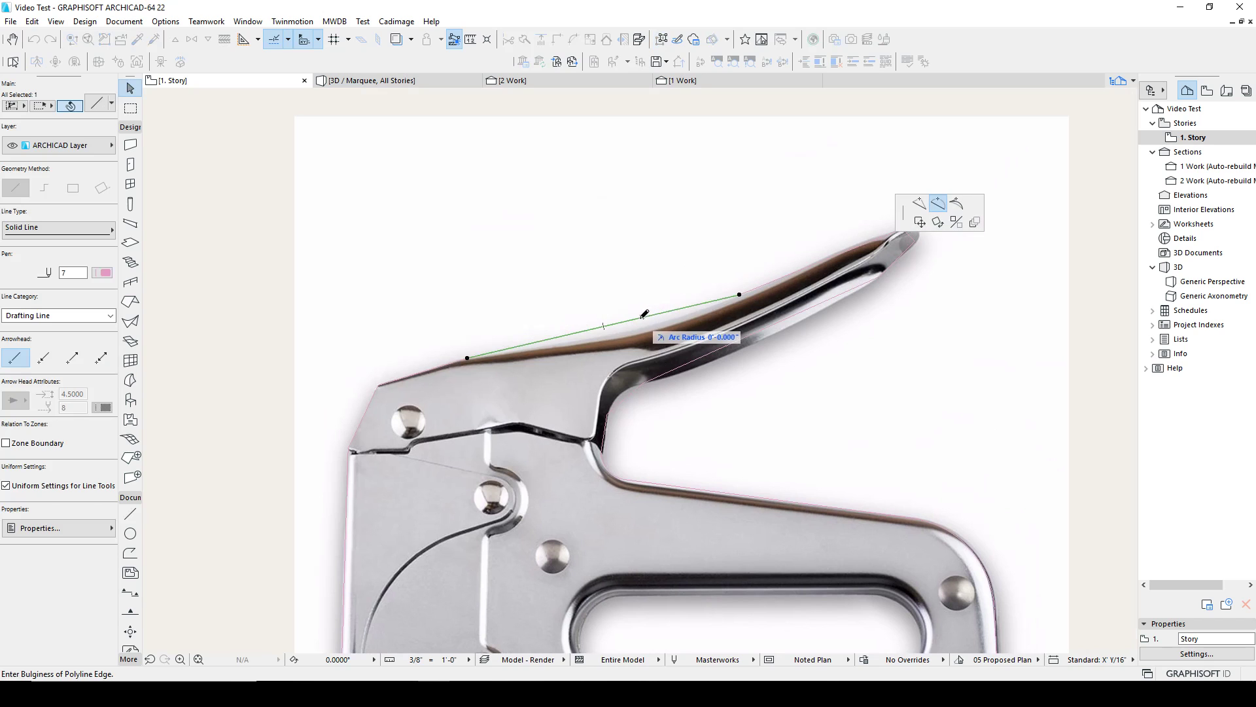
left_click(633, 329)
Curve the short segment across the handle's tip outward into an arc that rounds off the end.
scroll(928, 239, "up", 9)
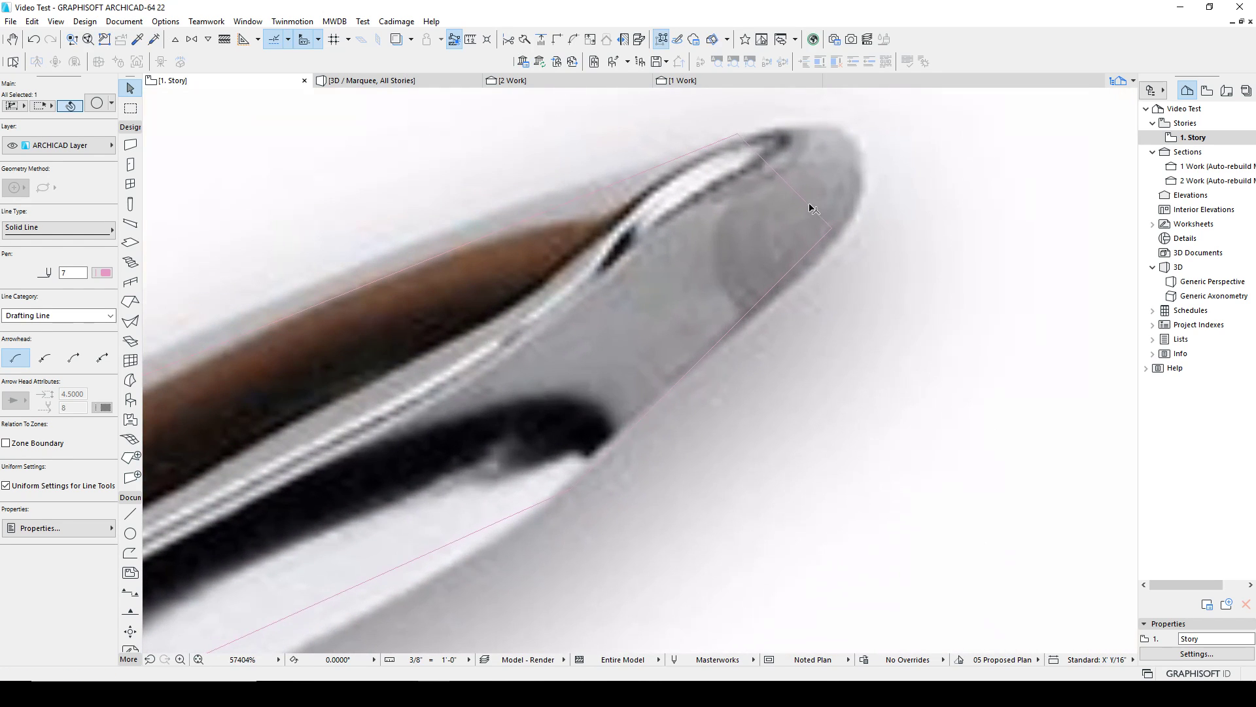
left_click(802, 206)
left_click(802, 197)
left_click(802, 197)
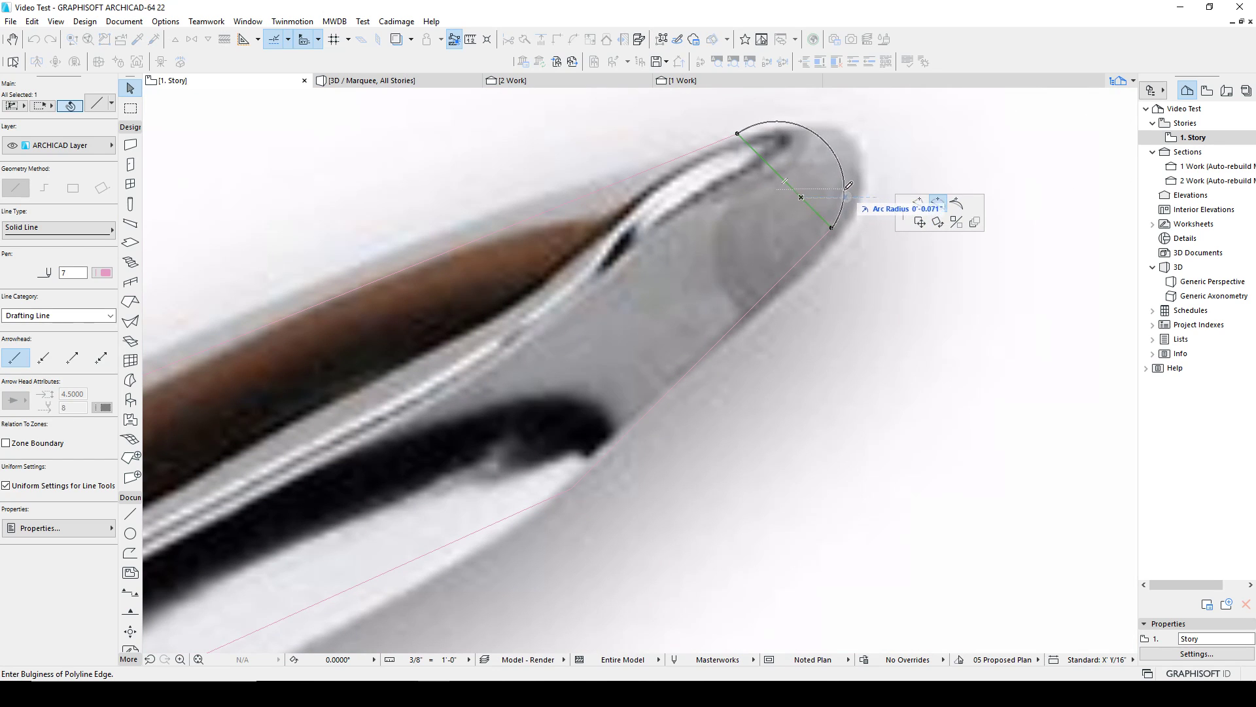
left_click(832, 197)
Curve the long segment on the handle's underside into a shallow arc with a radius of about 9 inches.
scroll(813, 229, "down", 3)
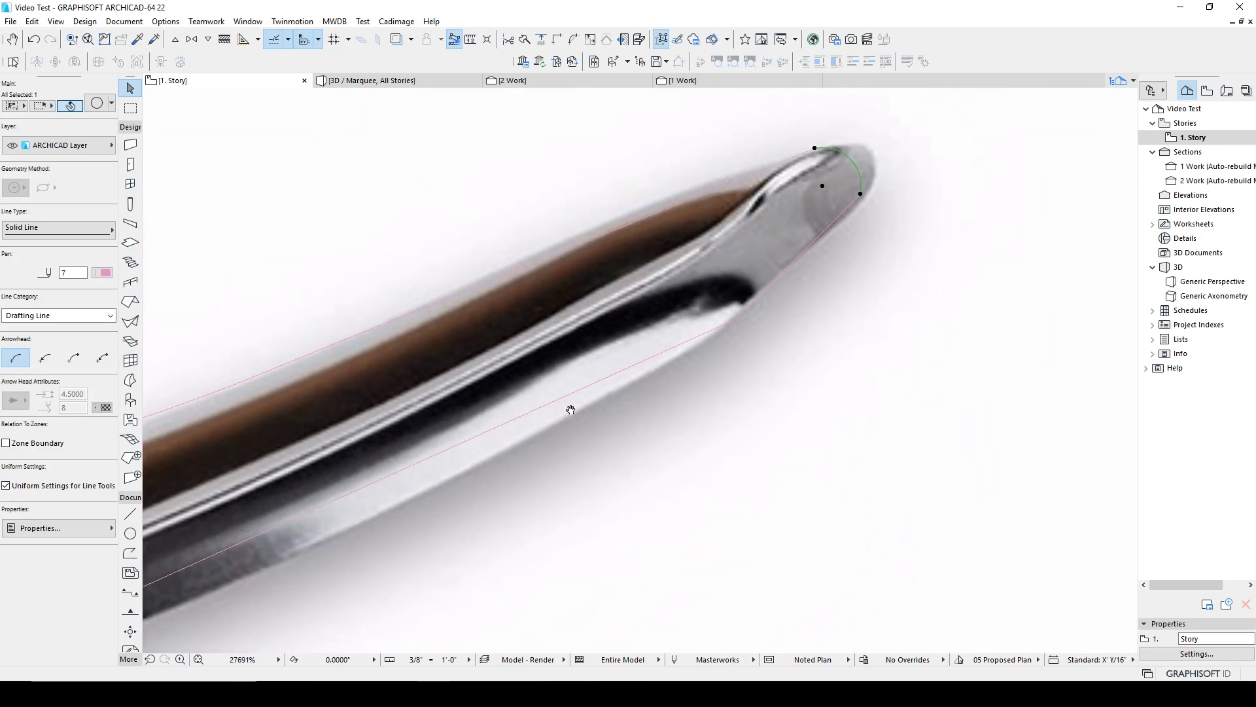
scroll(746, 432, "down", 3)
left_click(761, 430)
left_click(761, 430)
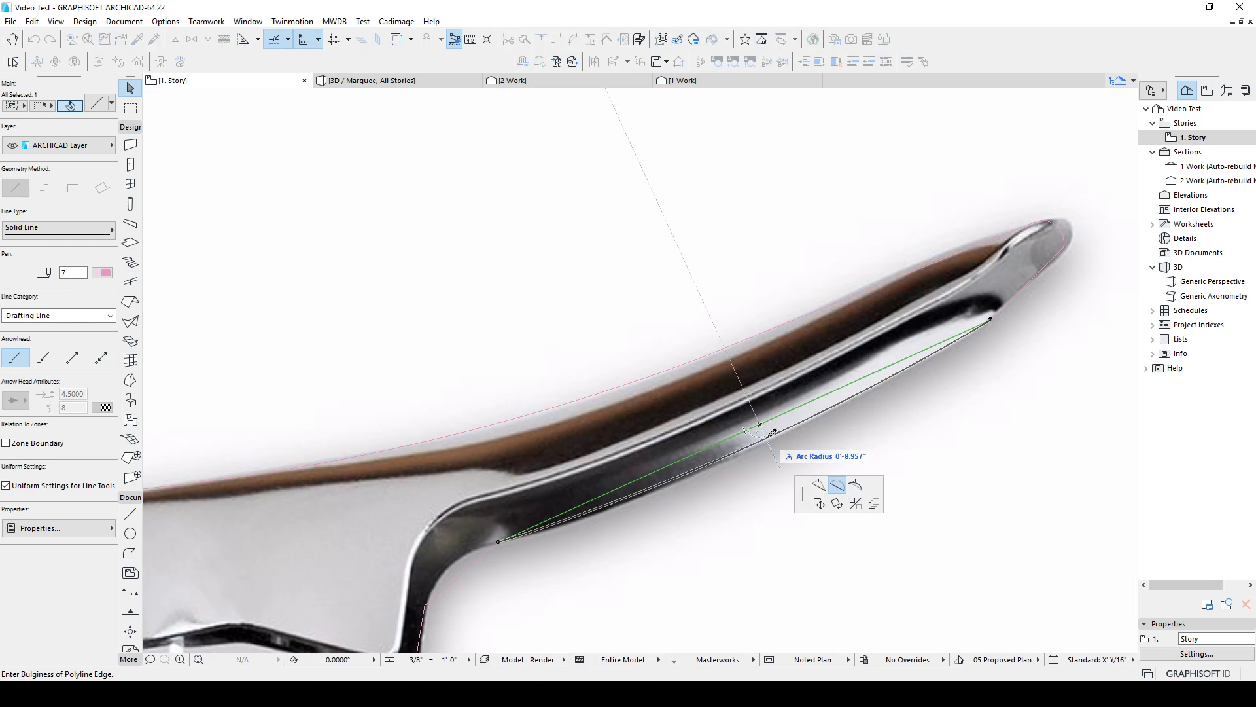
key("Escape")
Curve the segment at the handle's inner bend to follow the rounded edge in the image.
scroll(476, 556, "up", 3)
left_click(473, 529)
left_click(496, 524)
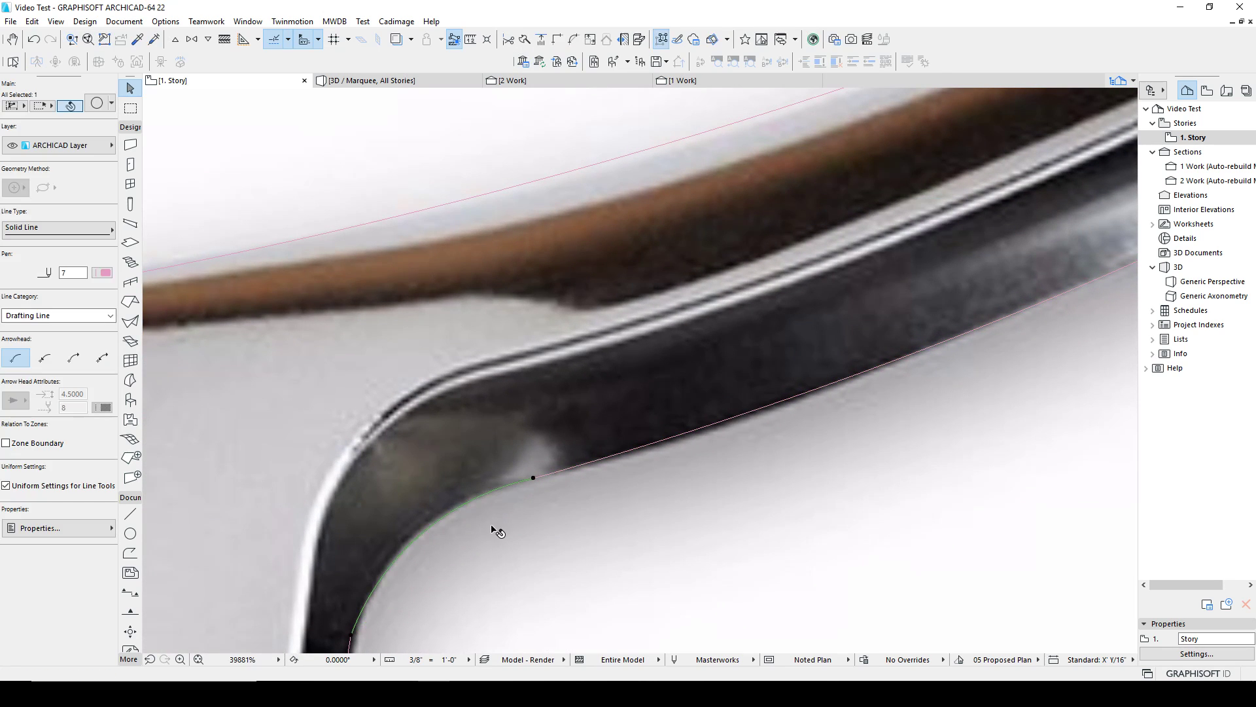
scroll(583, 572, "down", 5)
scroll(583, 477, "down", 2)
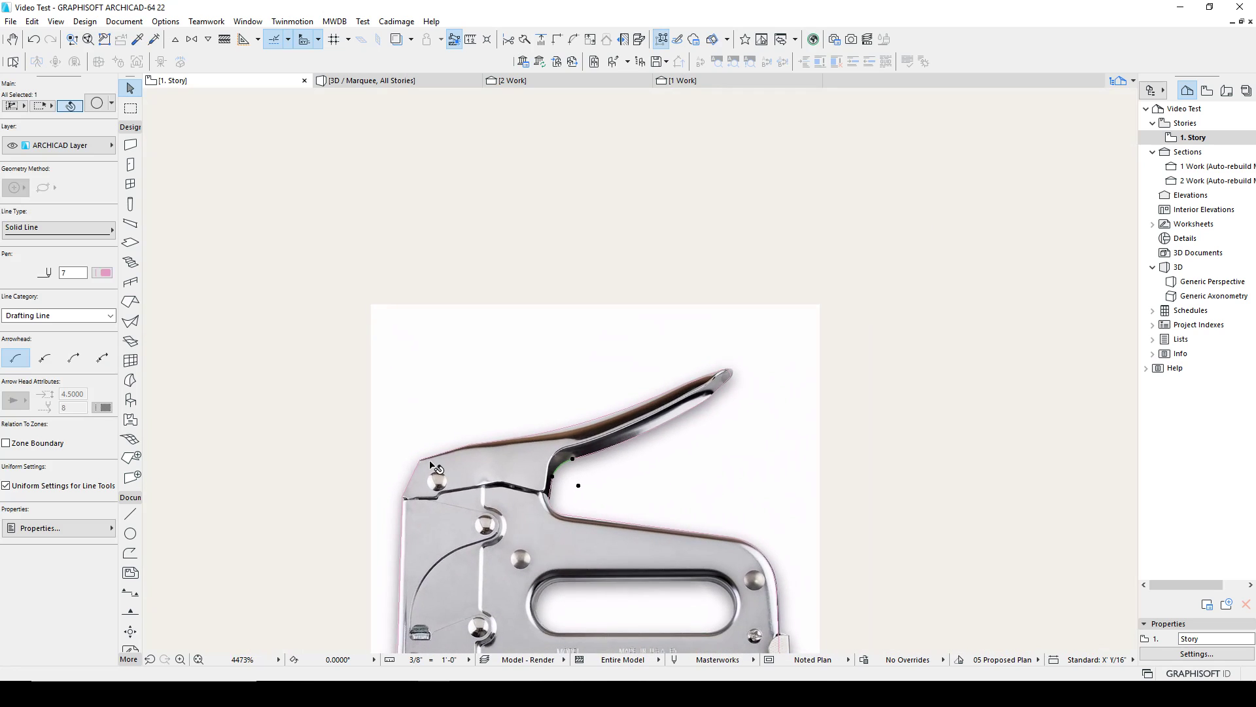
scroll(396, 491, "up", 6)
left_click(389, 484)
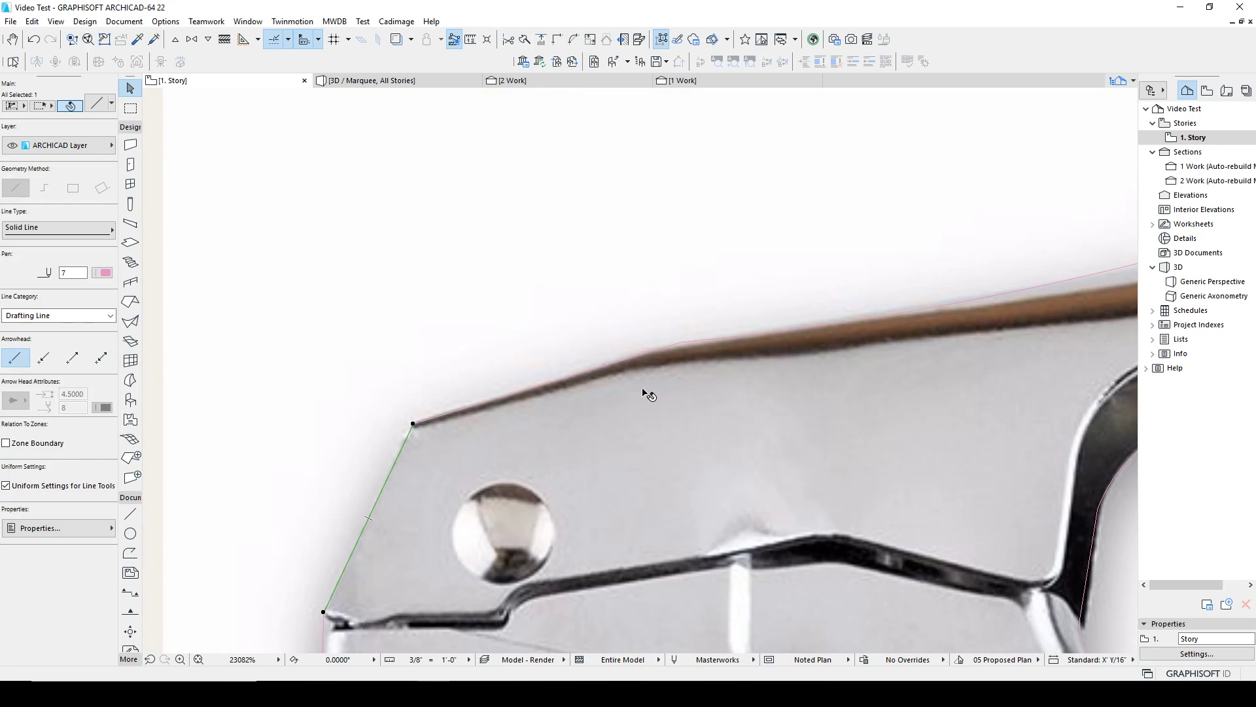
key("Escape")
Draw a centre-point arc at the front end of the grip slot, using the centre-and-radius method.
scroll(648, 395, "down", 6)
scroll(775, 463, "up", 4)
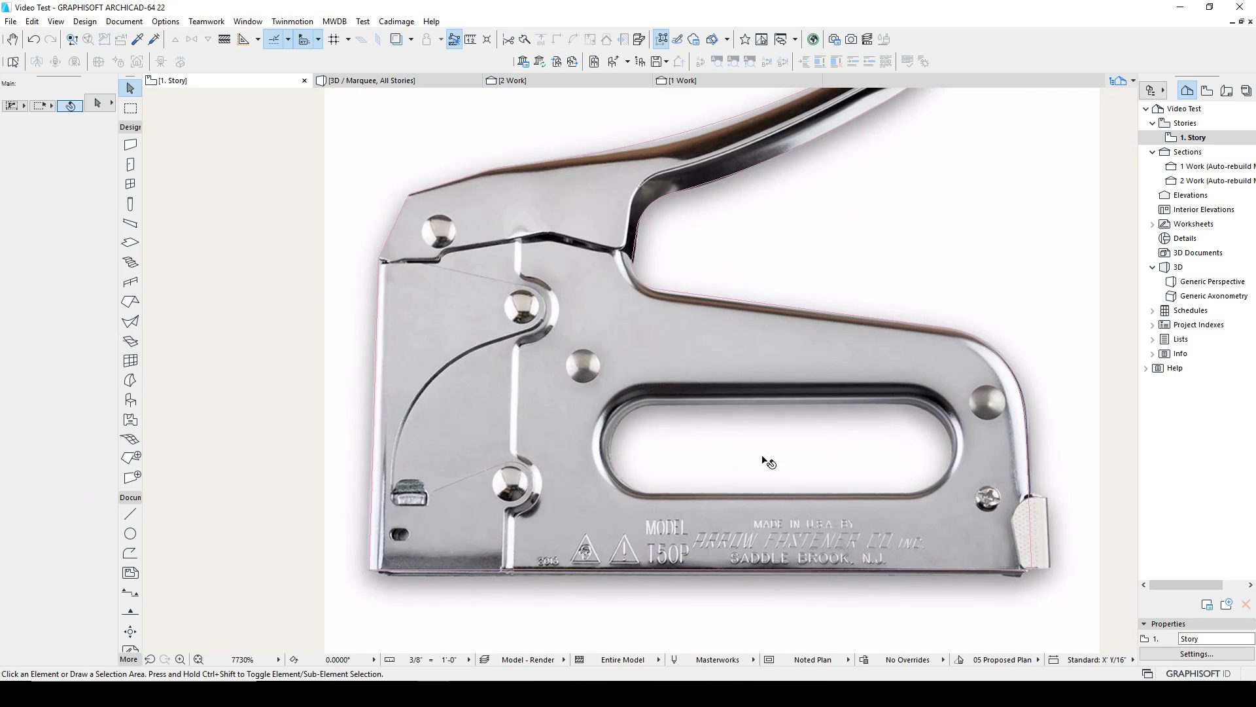
key("c")
left_click(642, 455)
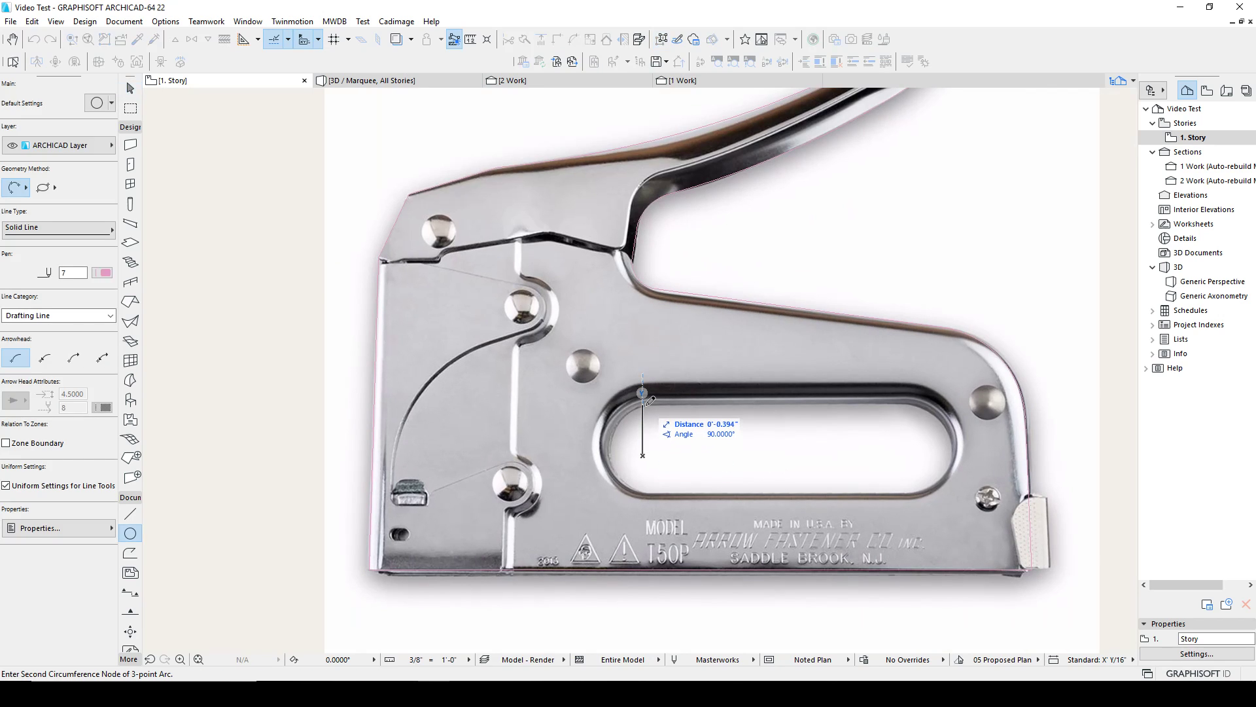
left_click(17, 186)
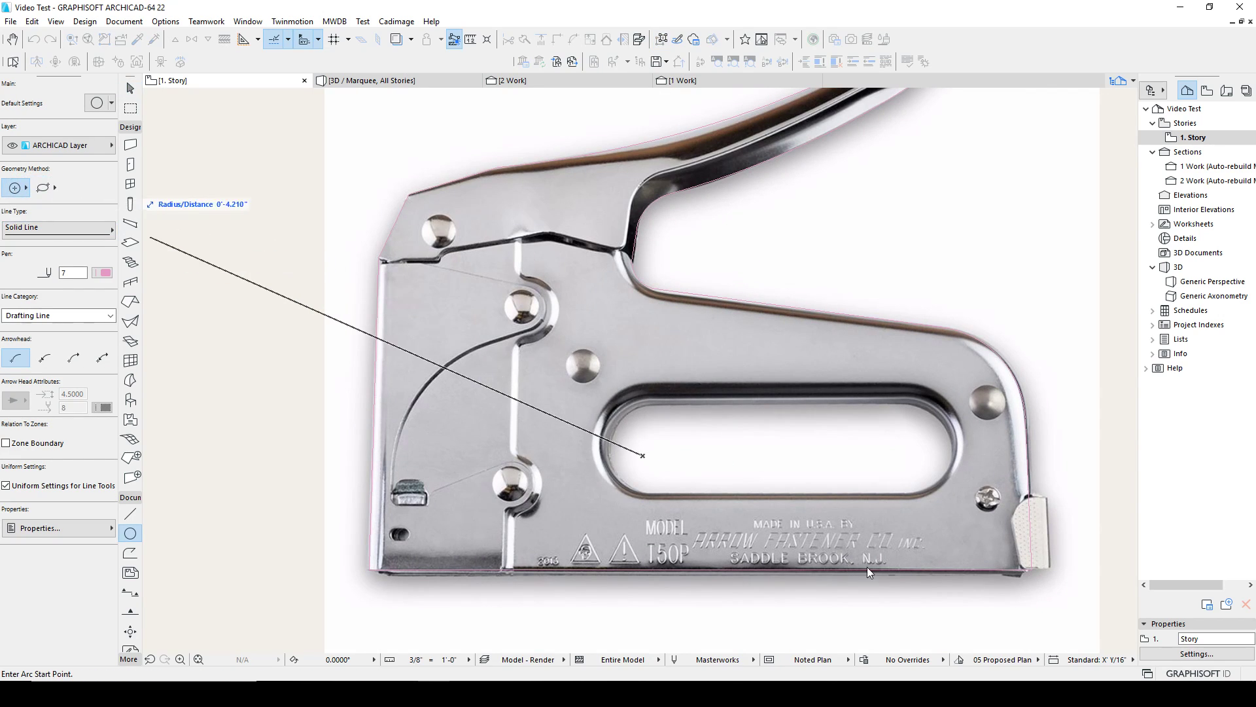
left_click(681, 439)
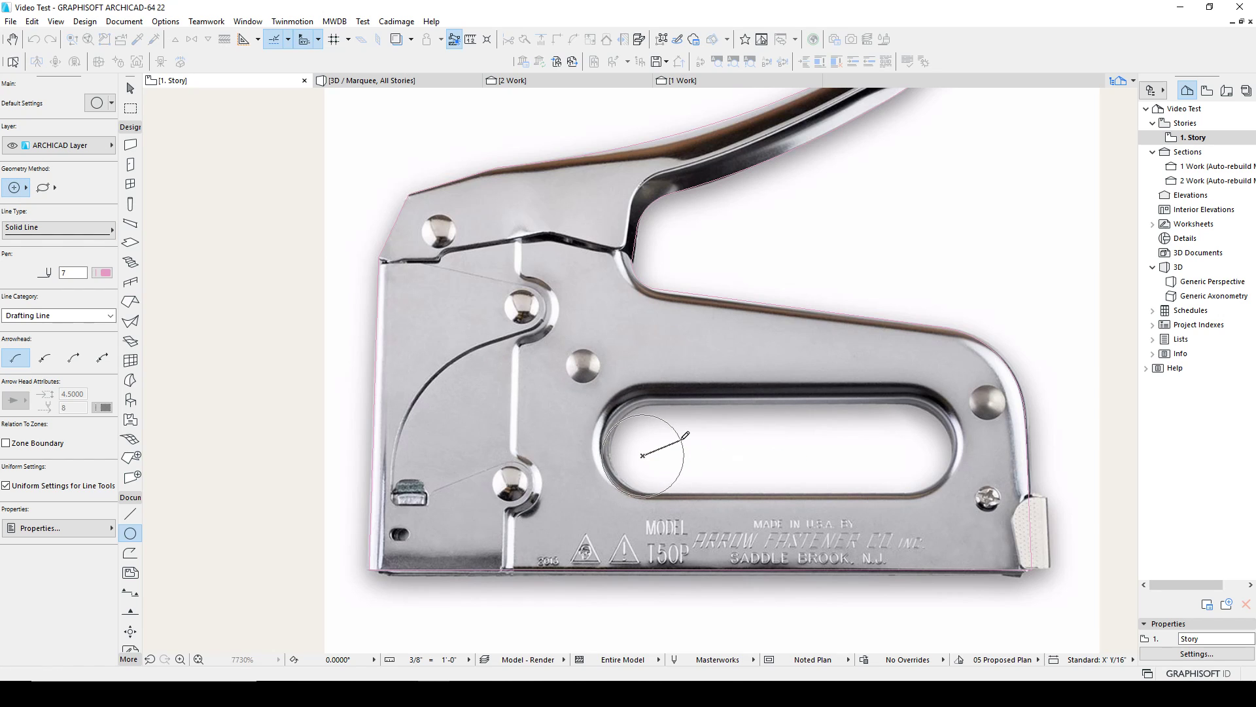
left_click(654, 496)
Move the arc up and back to fit the slot's rounded front end, and extend its lower end rearward.
left_click(662, 423, "shift")
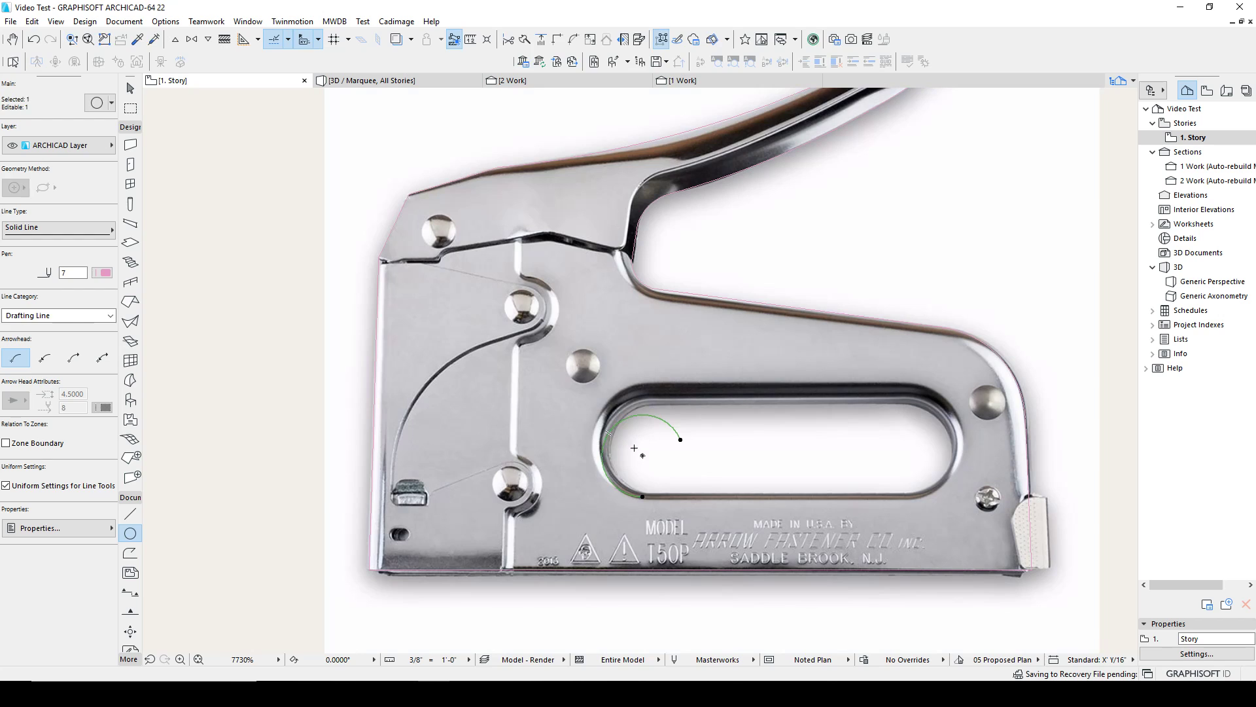
key("ctrl+d")
left_click(642, 455)
left_click(653, 447)
left_click(653, 486)
left_click(695, 485)
key("Escape")
Draw a polyline from the arc's centre straight down to its lowest point, then about 2 inches horizontally along the slot's lower edge.
key("l")
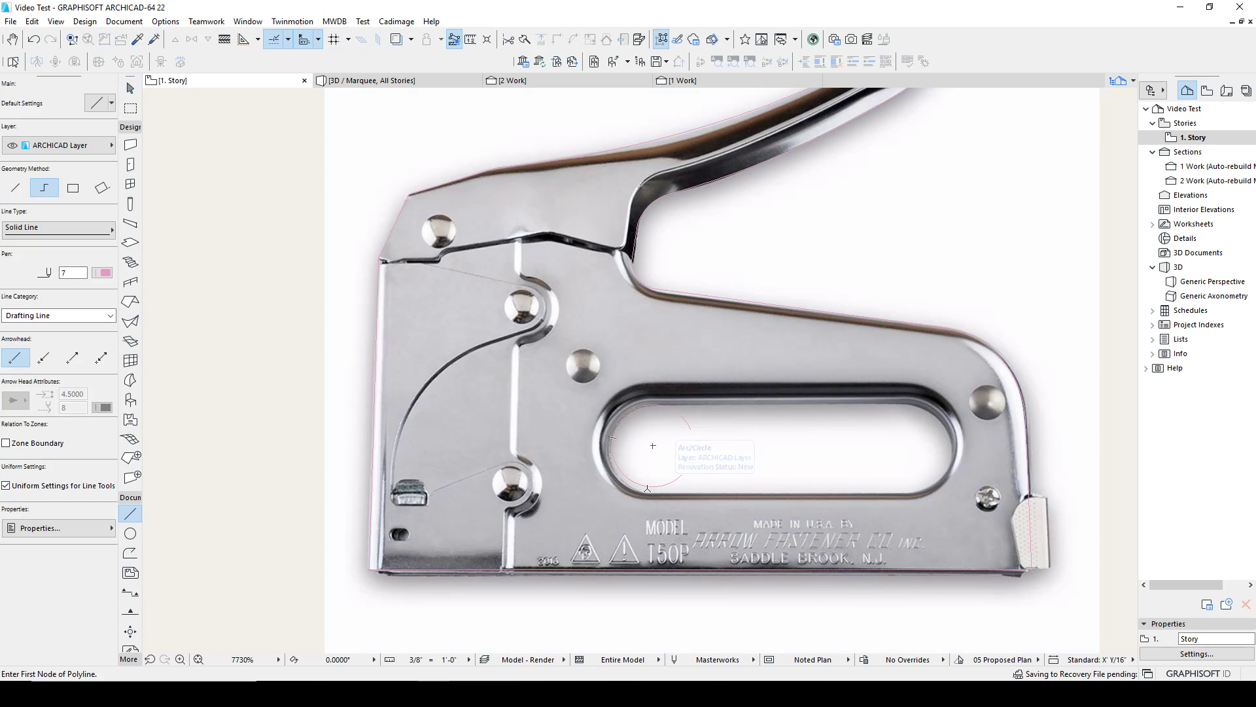
left_click(653, 445)
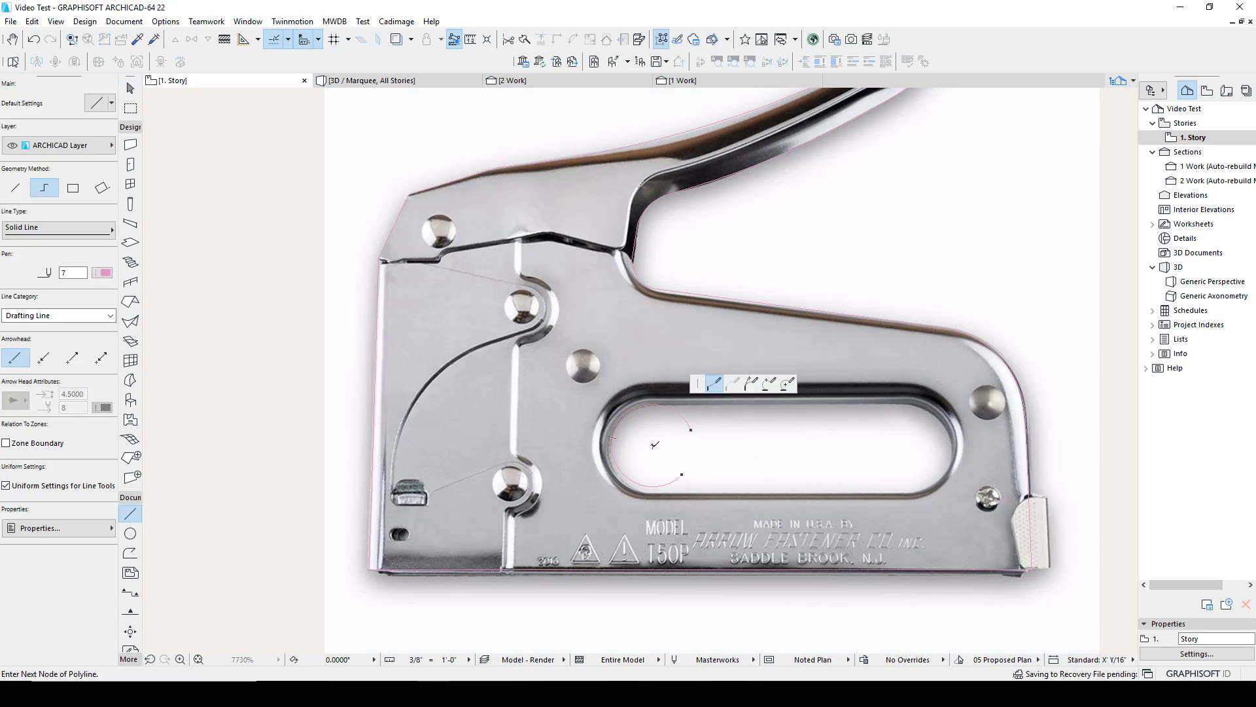
left_click(653, 486)
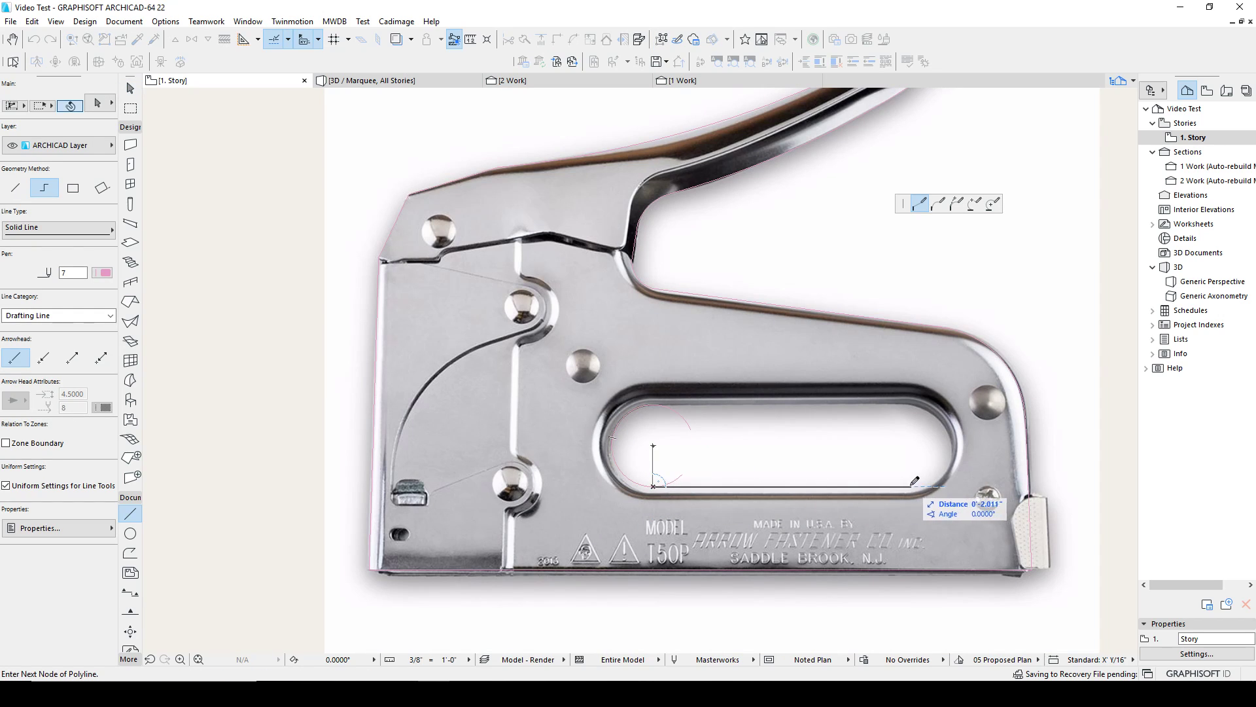
double_click(910, 487)
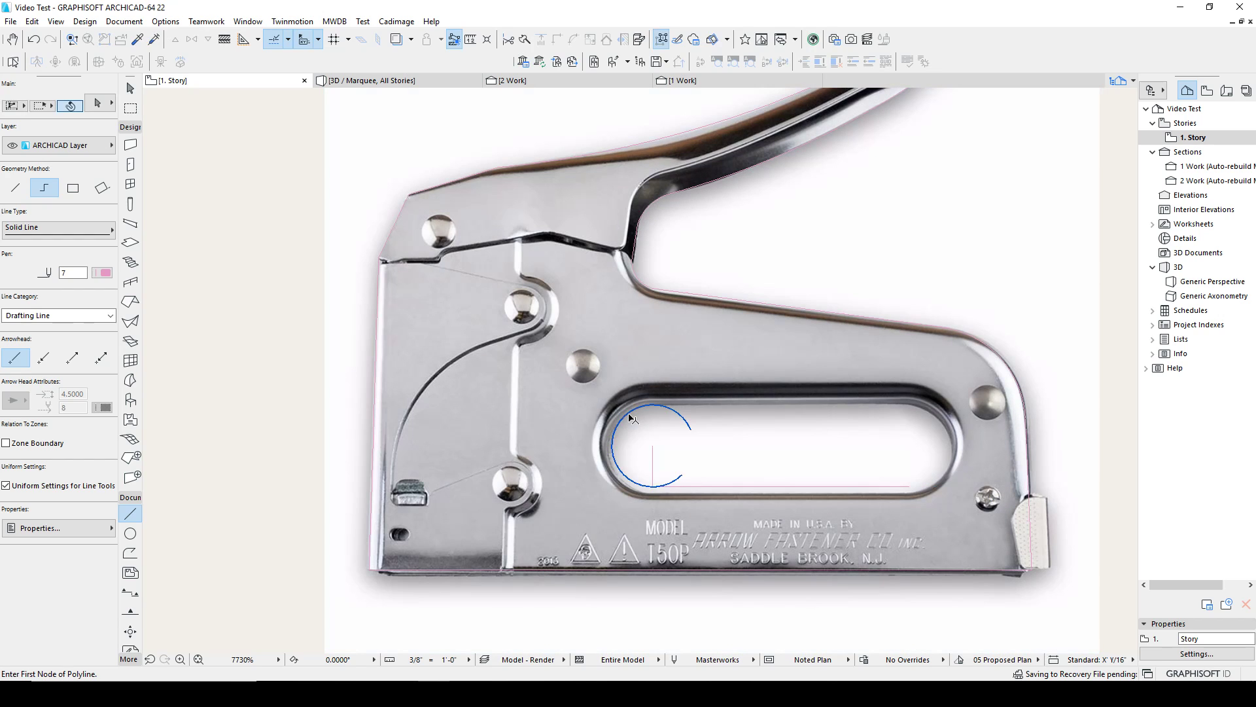
Copy the front slot arc along the lower line to the slot's rear end.
left_click(629, 416, "shift")
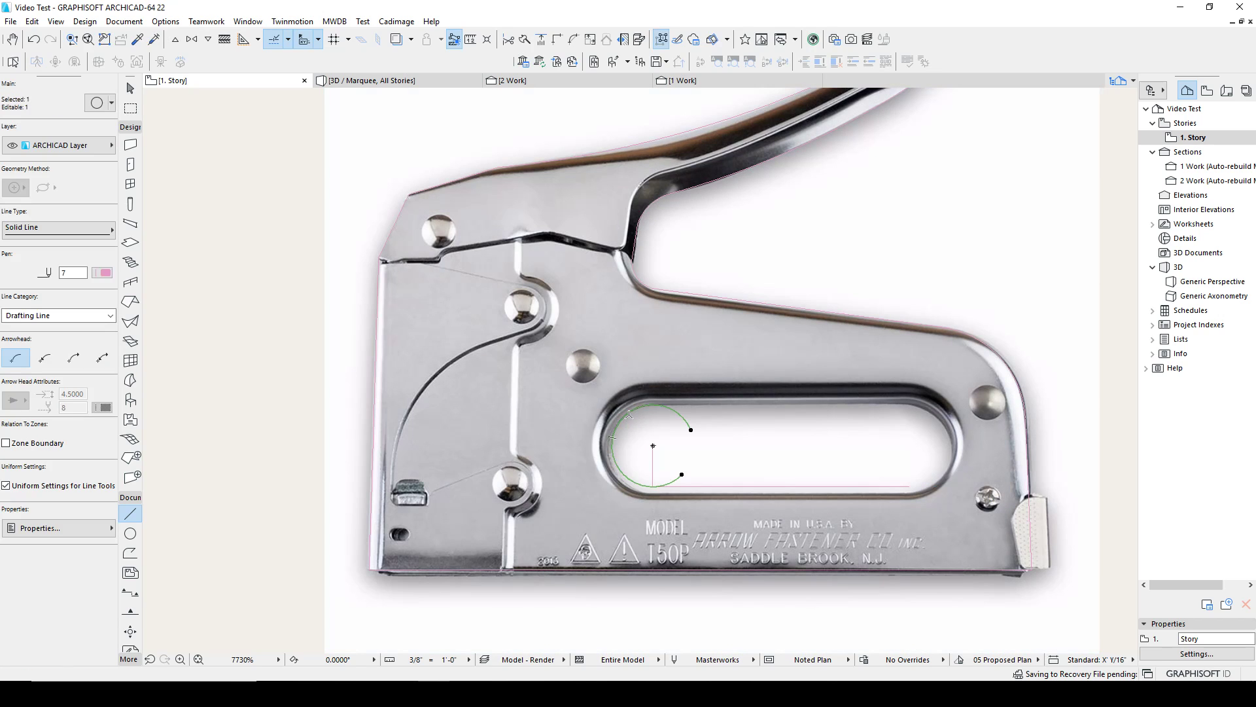
key("ctrl+shift+d")
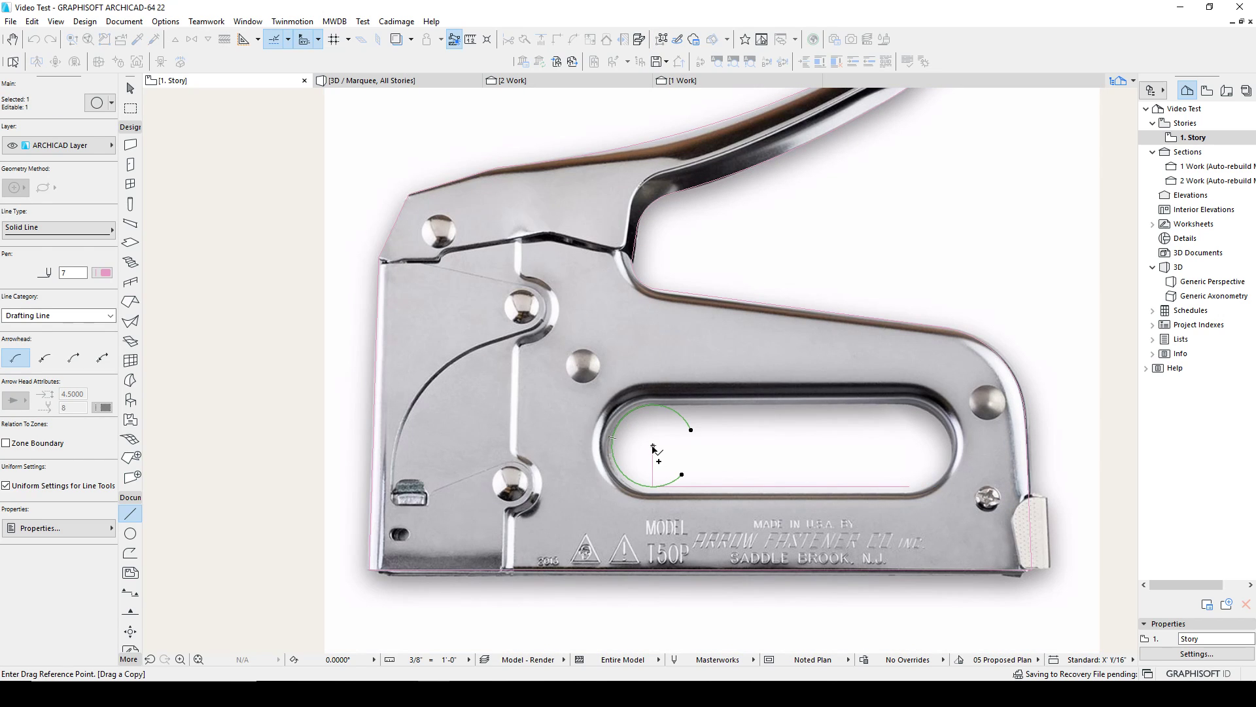
left_click(653, 488)
left_click(910, 486)
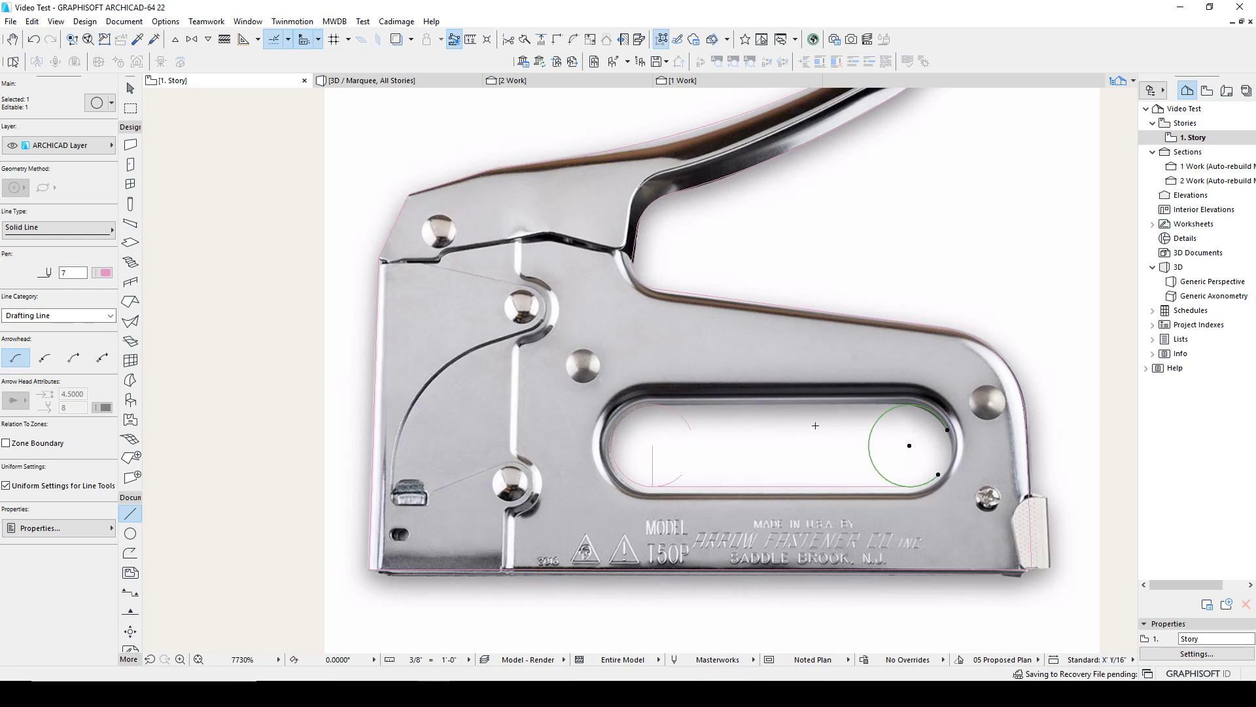
Copy the slot's lower line up to its upper edge and delete the extra arc copied above the slot.
left_click(706, 486, "shift")
key("ctrl+shift+d")
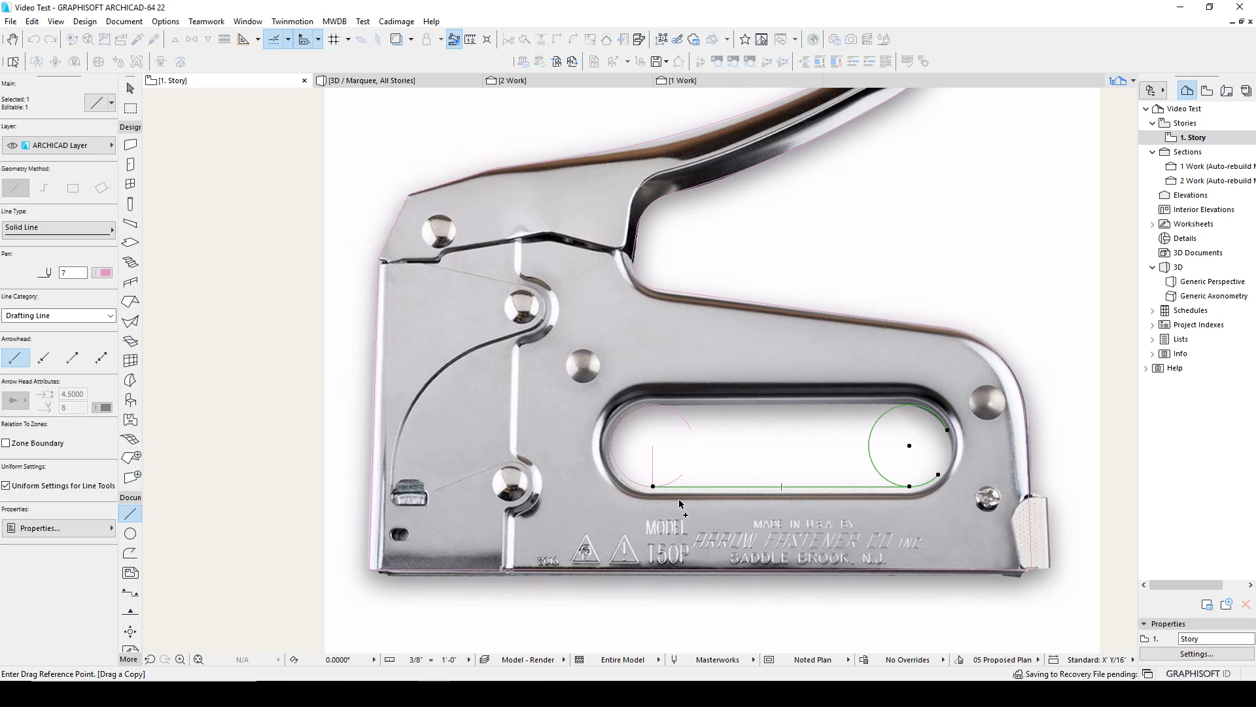
left_click(653, 486)
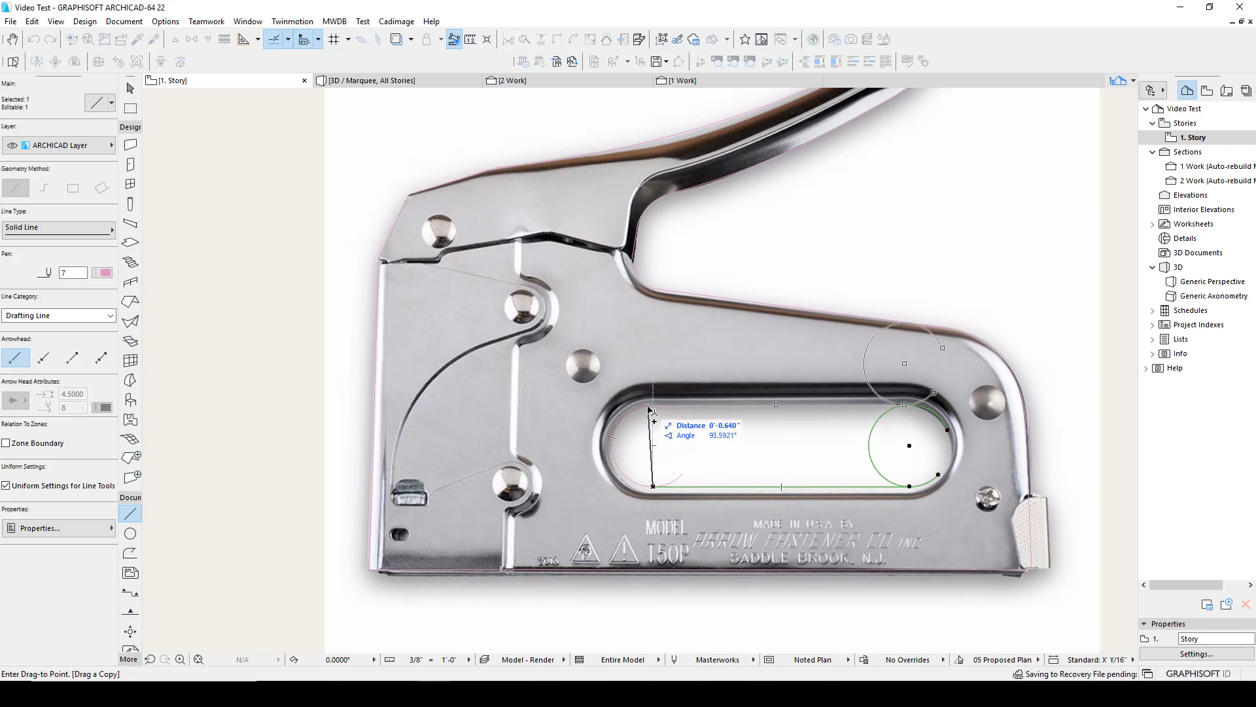
left_click(653, 406)
key("Escape")
left_click(882, 392, "shift")
key("Delete")
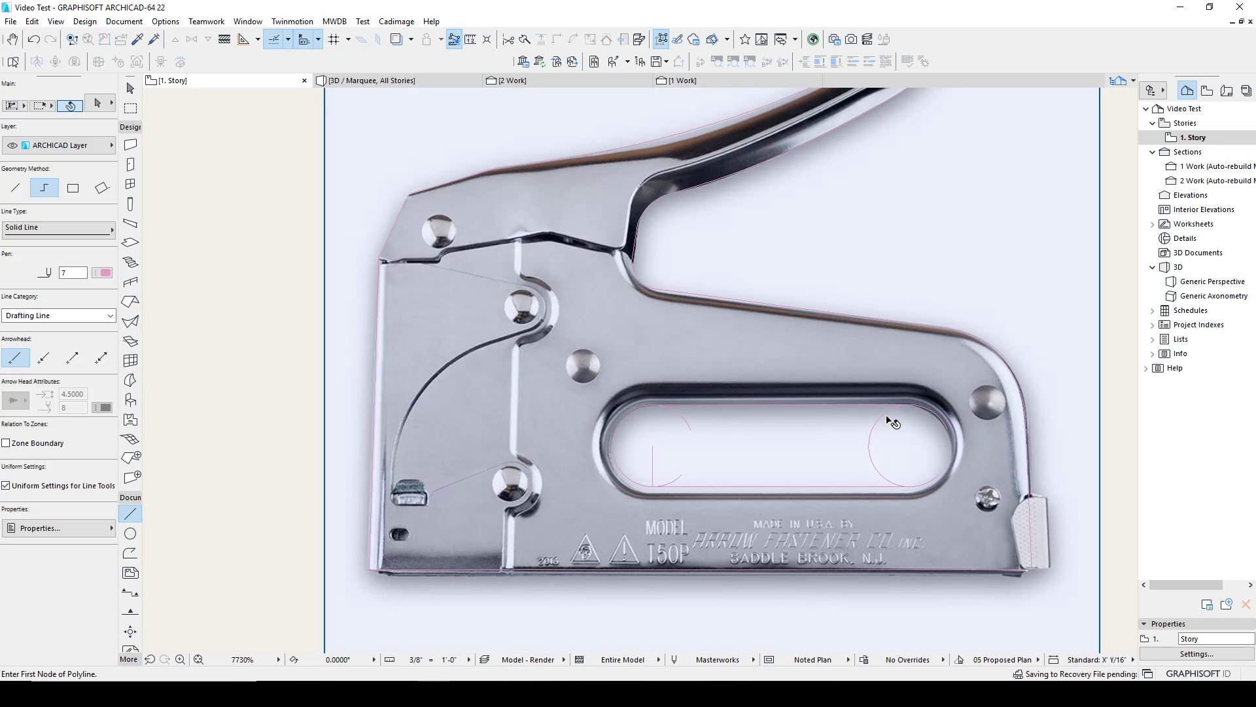
Stretch the rear arc's ends to the upper and lower slot lines, leaving a half circle facing rearward.
left_click(882, 419, "shift")
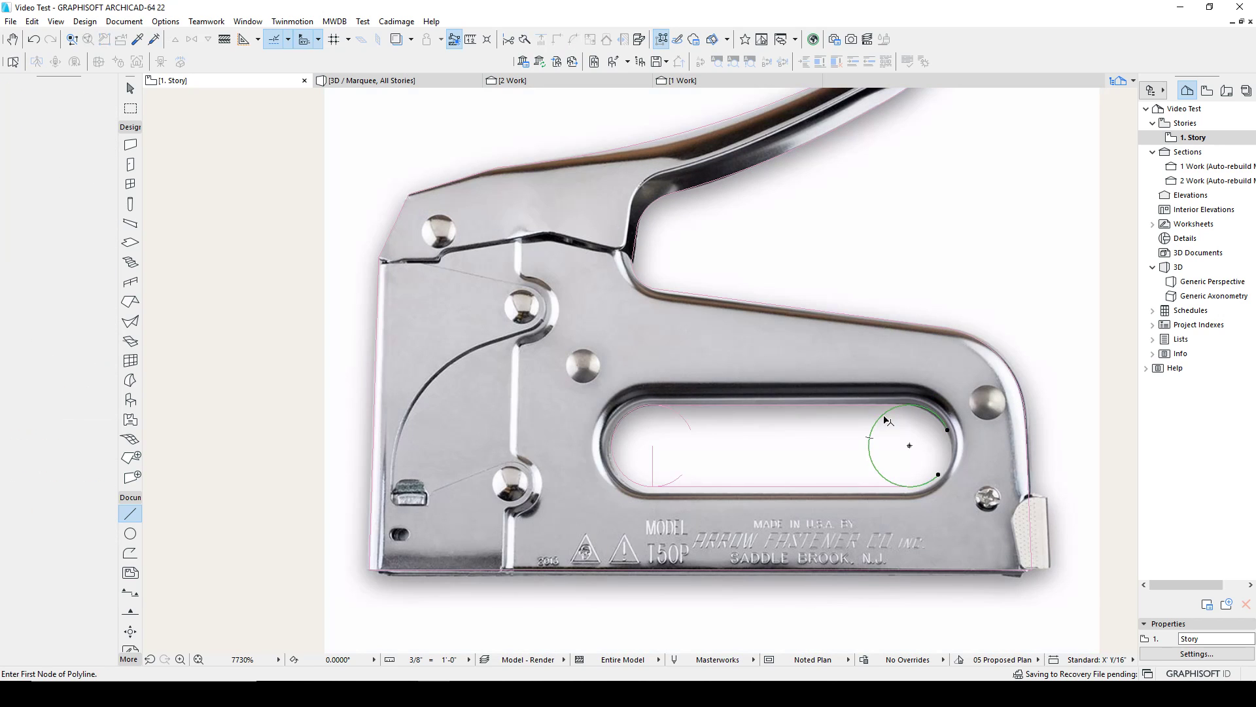
left_click(939, 475)
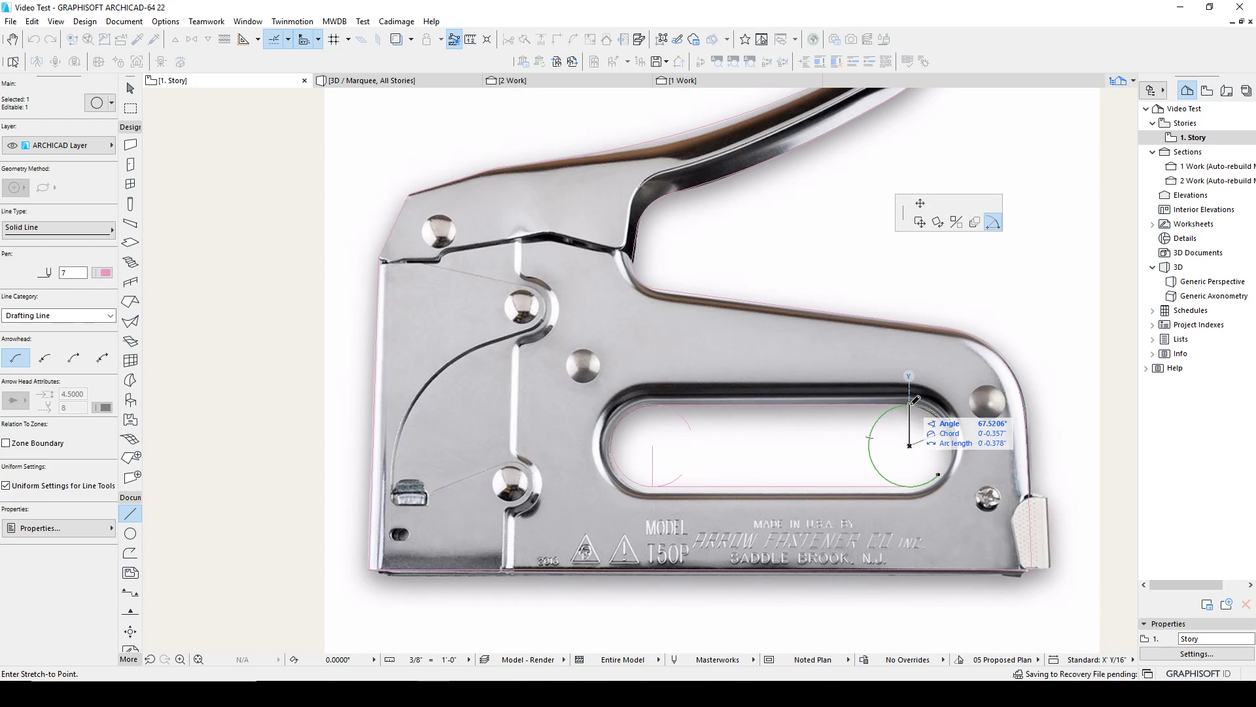
left_click(910, 404)
left_click(948, 430)
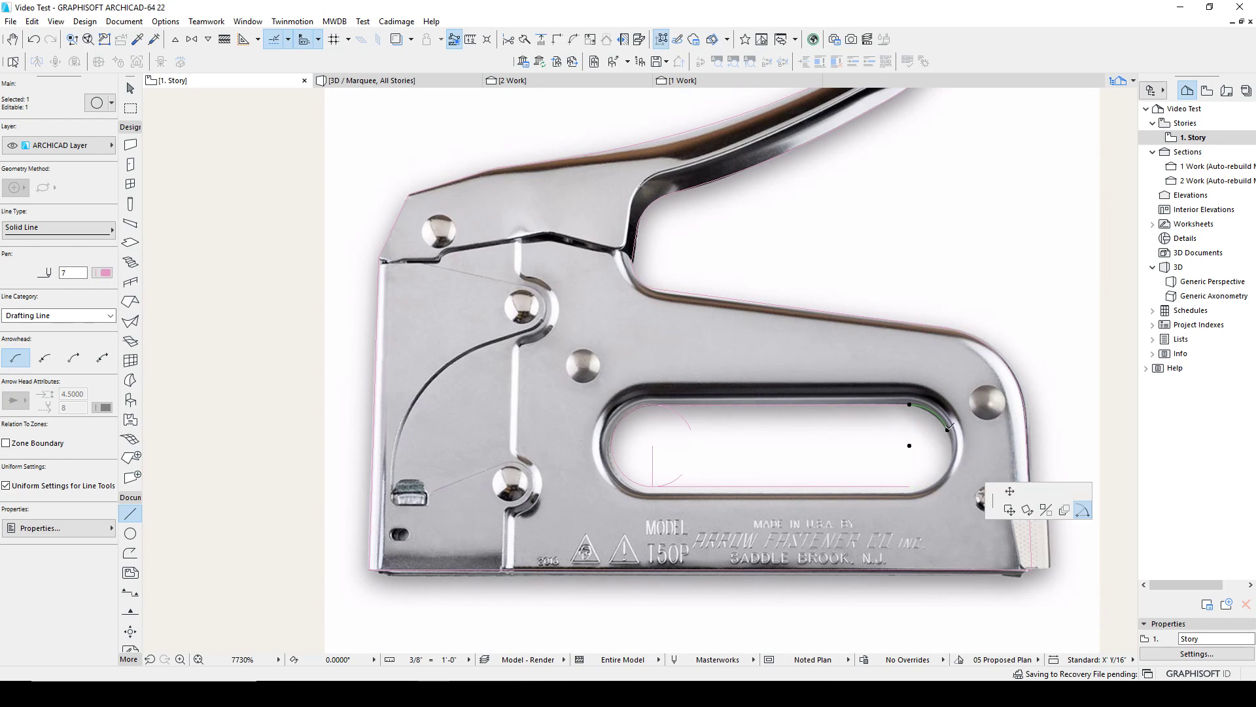
left_click(909, 486)
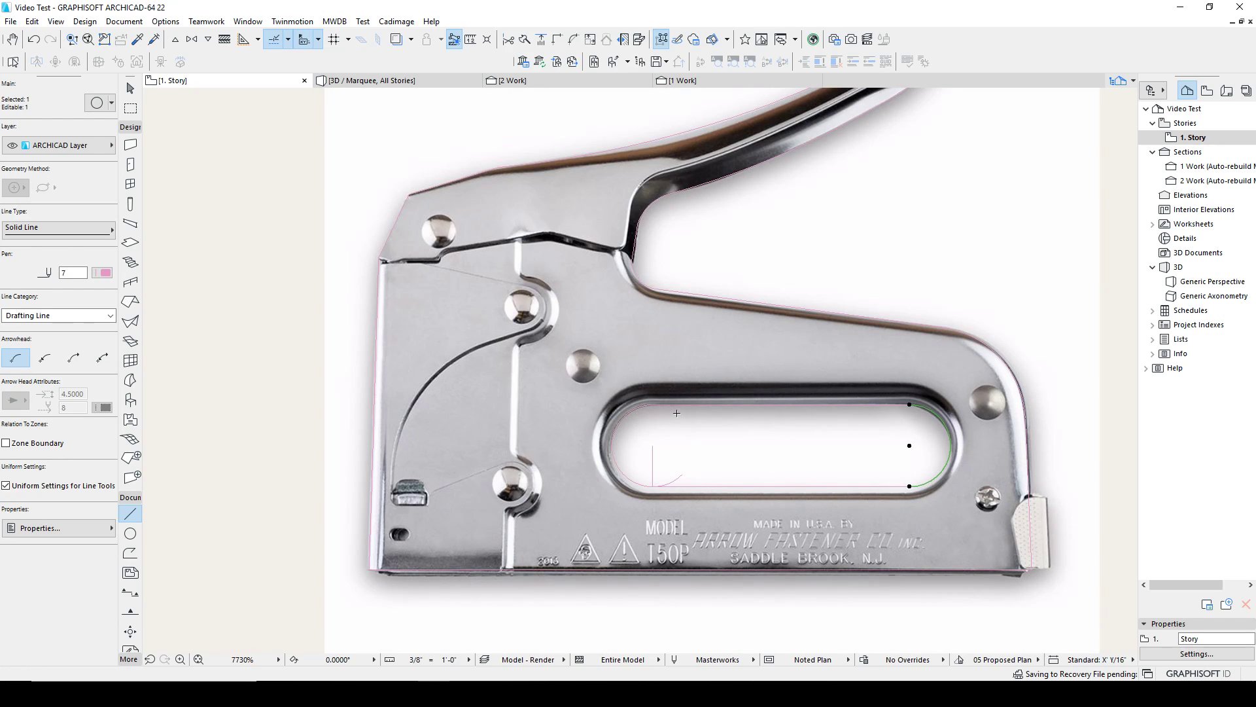
Trim the front arc's excess ends back to the slot lines and delete the vertical construction line.
left_click(651, 468)
key("Delete")
middle_click_drag(715, 364, 707, 400)
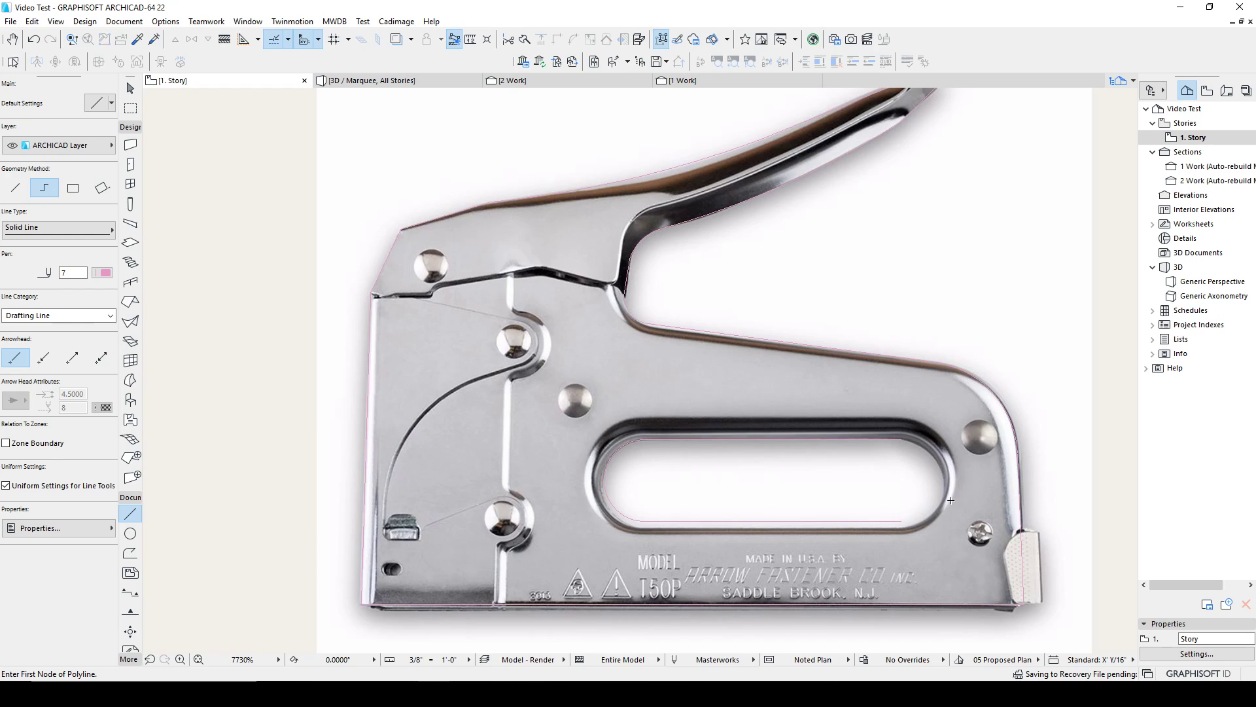
Mirror a copy of the front slot arc about a vertical axis through the upper line's midpoint.
left_click(622, 447, "shift")
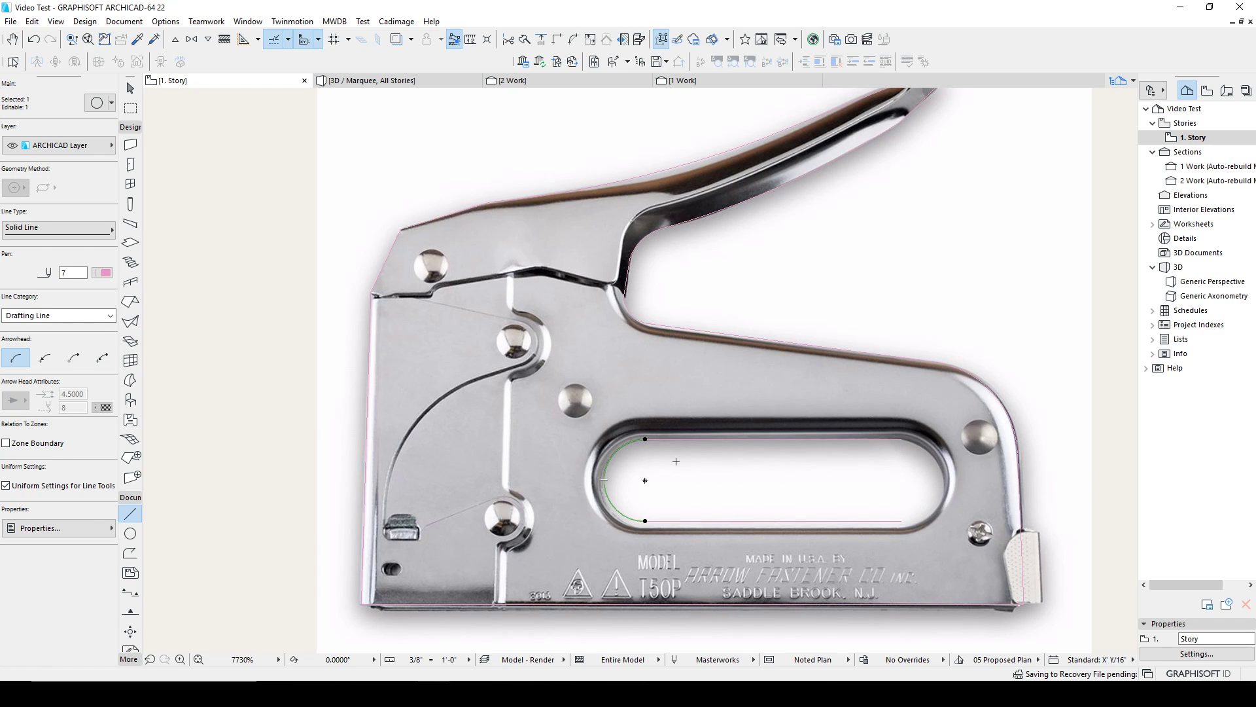
key("ctrl+shift+m")
left_click(773, 439)
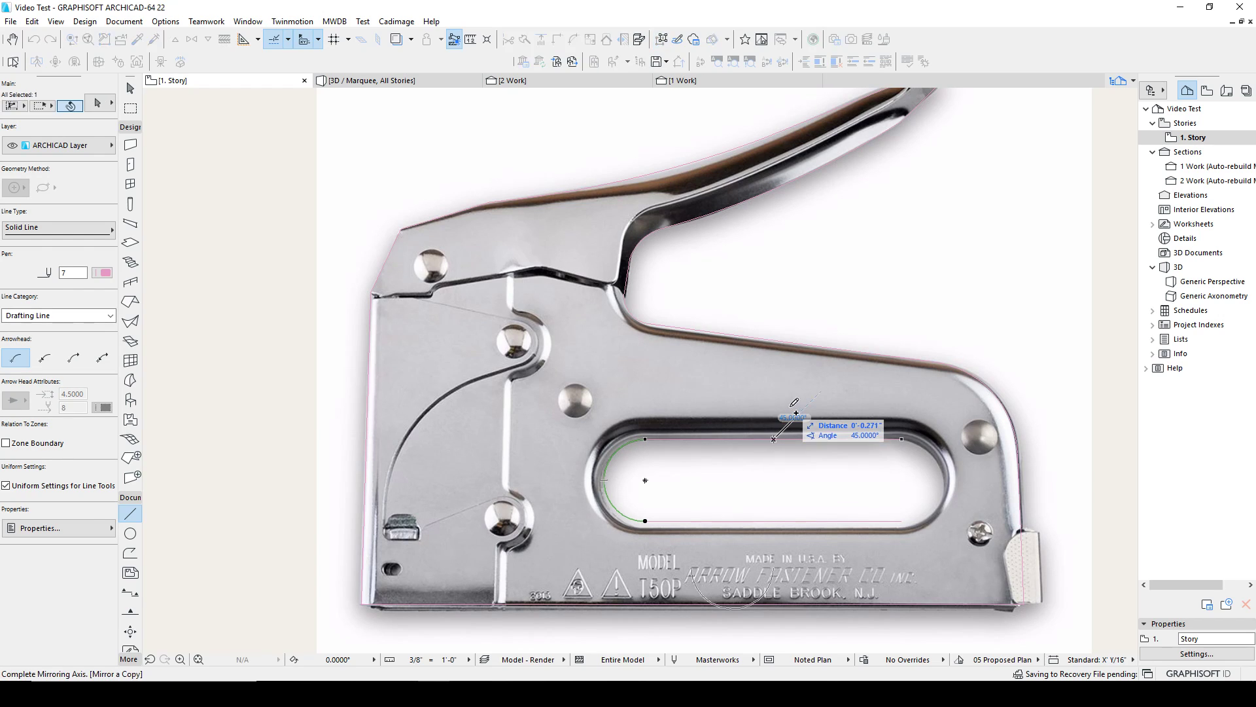
left_click(775, 391)
key("Escape")
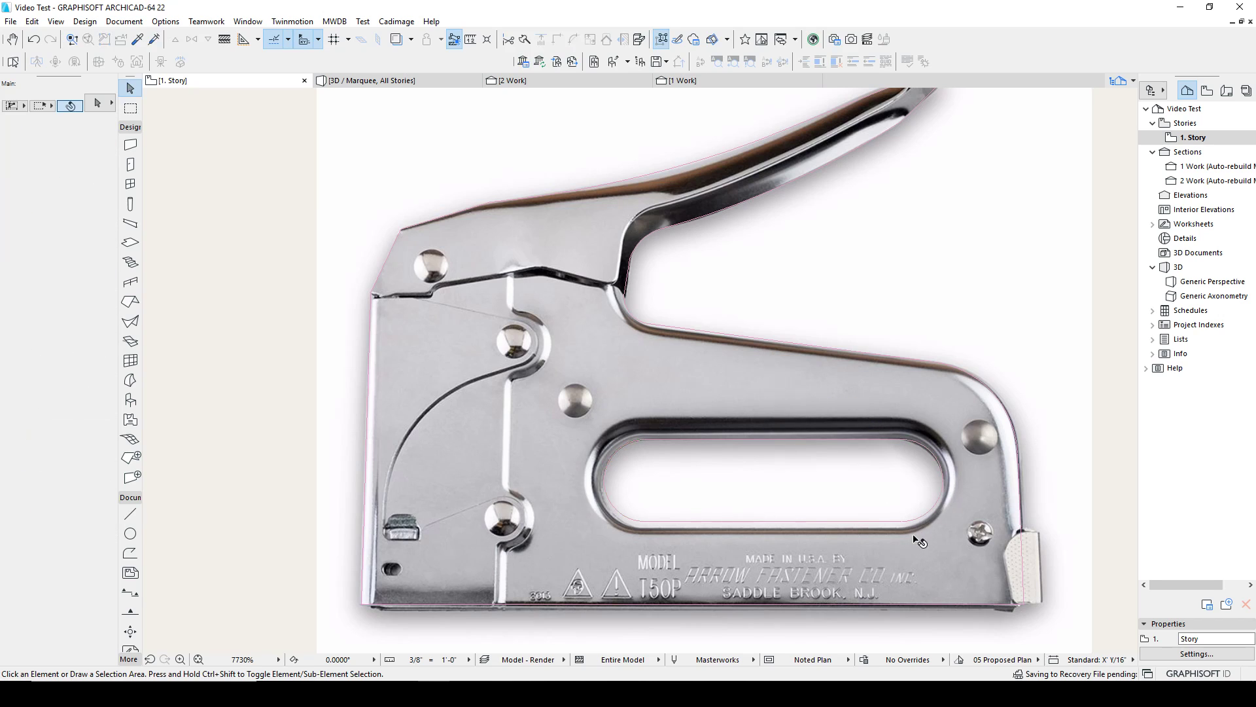
Create a morph from the traced staple gun outline with the Magic Wand on the handle's upper curve.
scroll(982, 564, "down", 2)
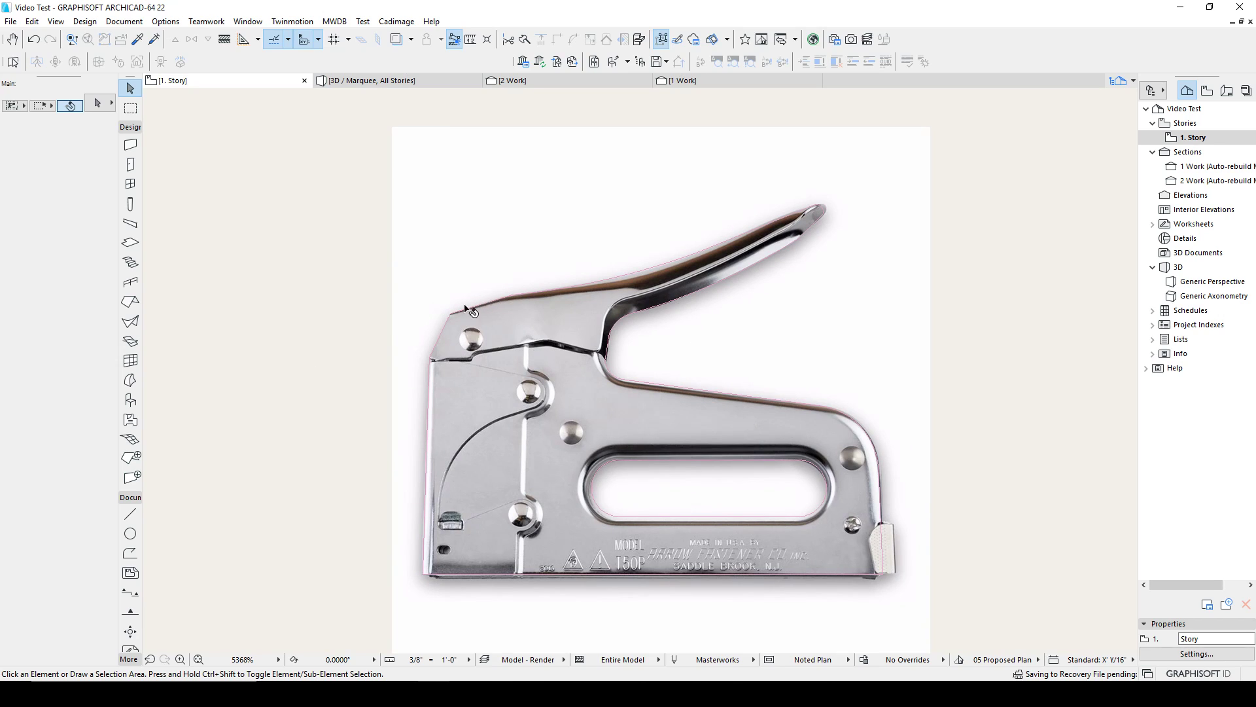
left_click(130, 379)
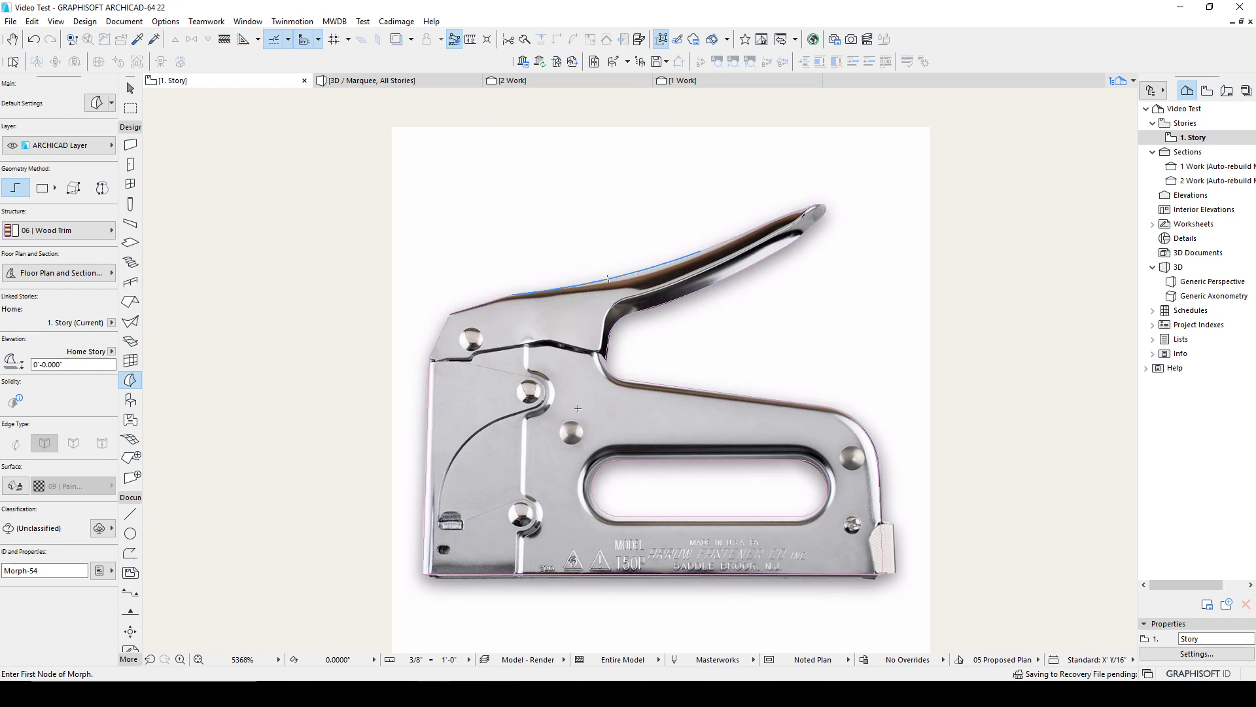
left_click(596, 280)
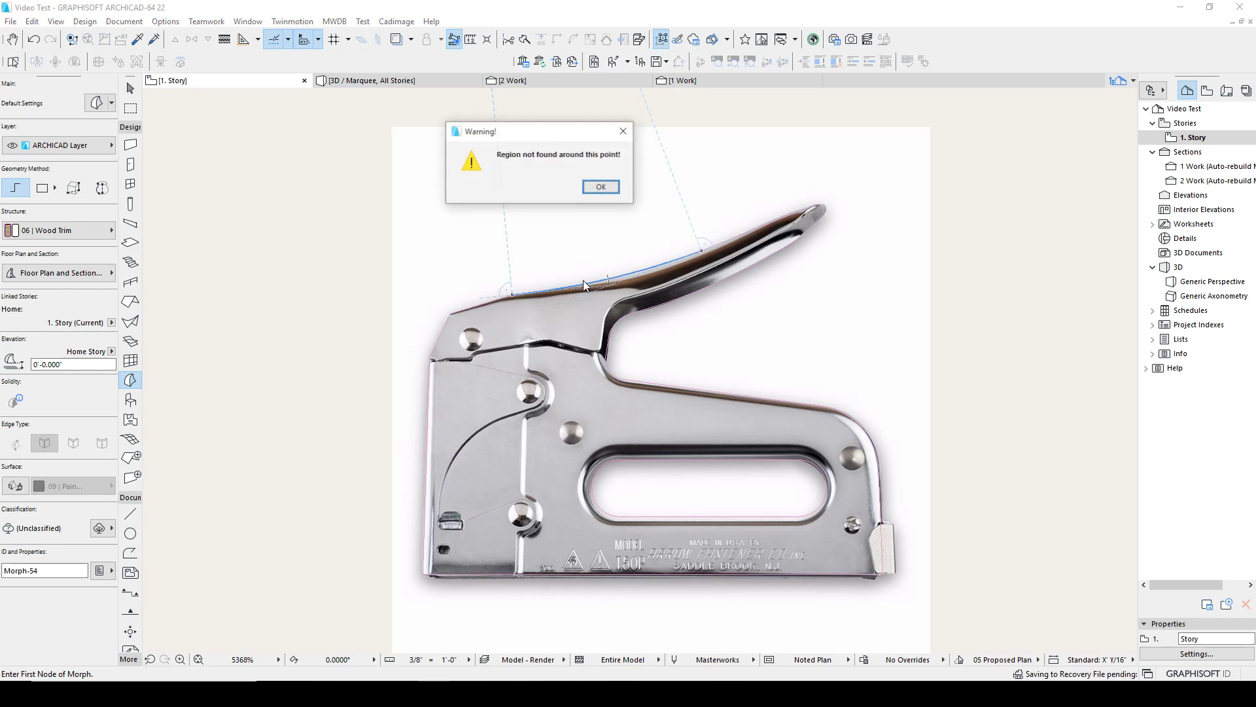
left_click(599, 188)
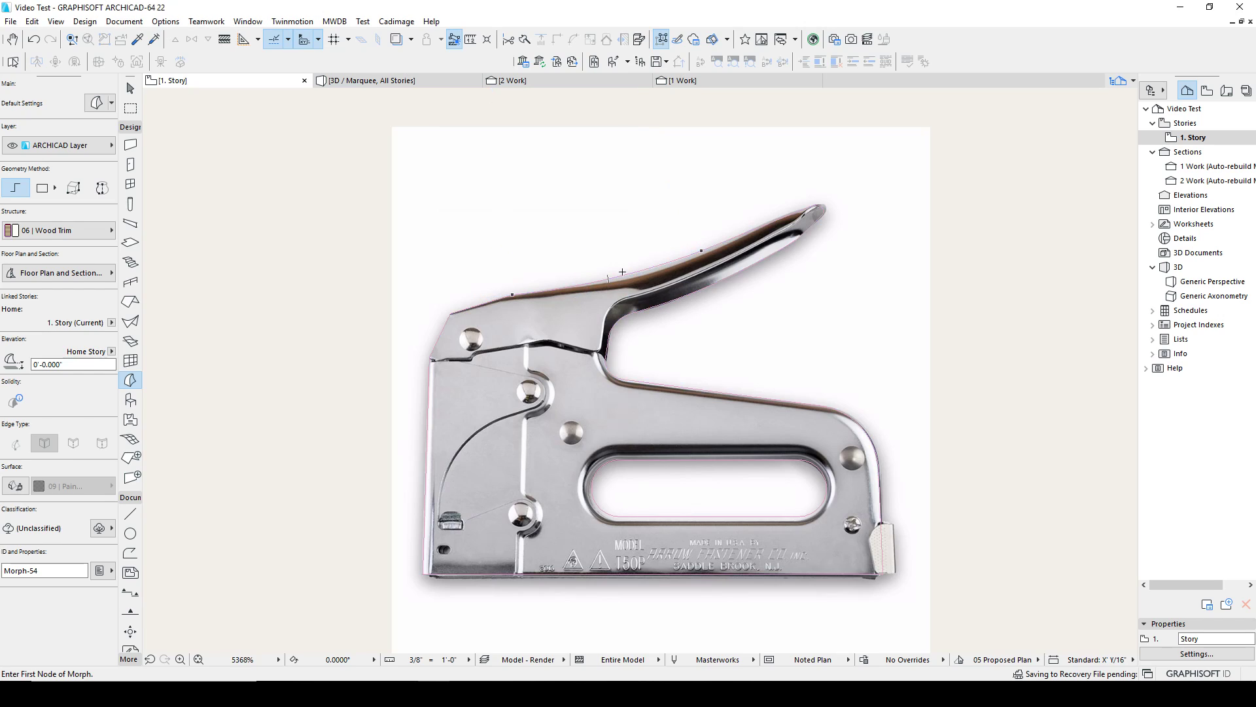
left_click(568, 280)
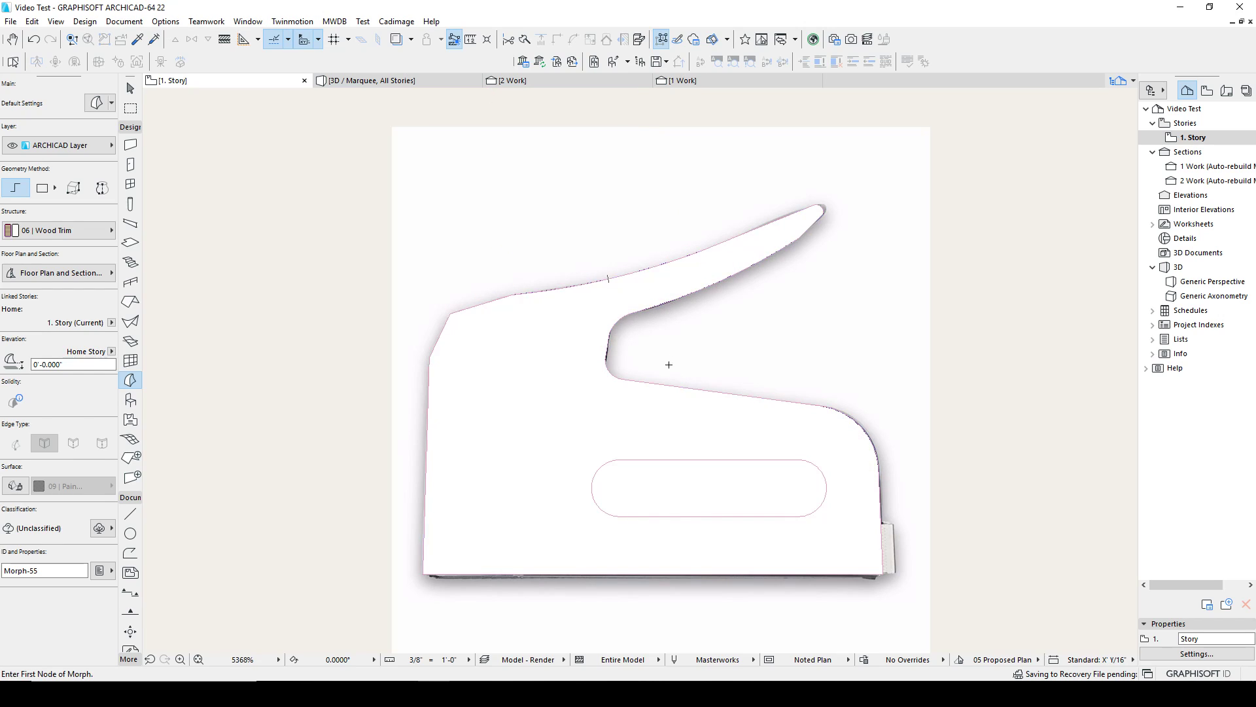
Try to add the slot outline to the body morph with the Magic Wand on the slot's upper line, and undo it.
left_click(680, 392)
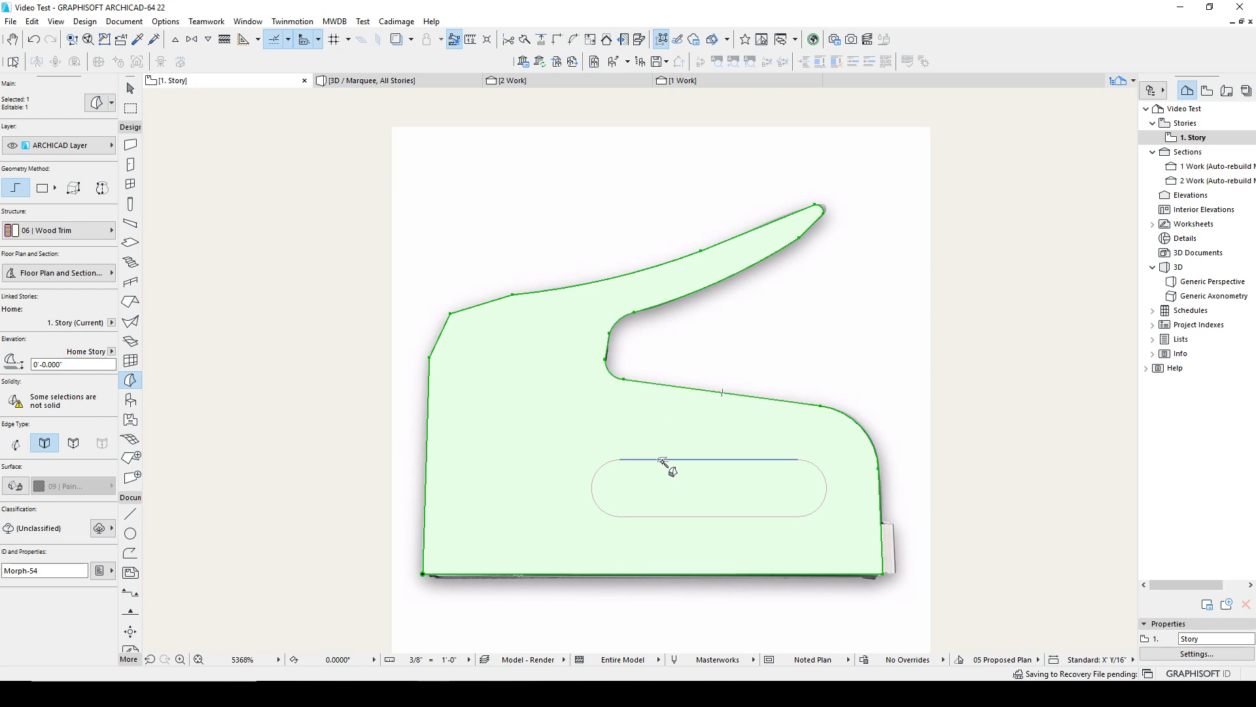
left_click(639, 459)
key("Escape")
key("Escape")
key("ctrl+z")
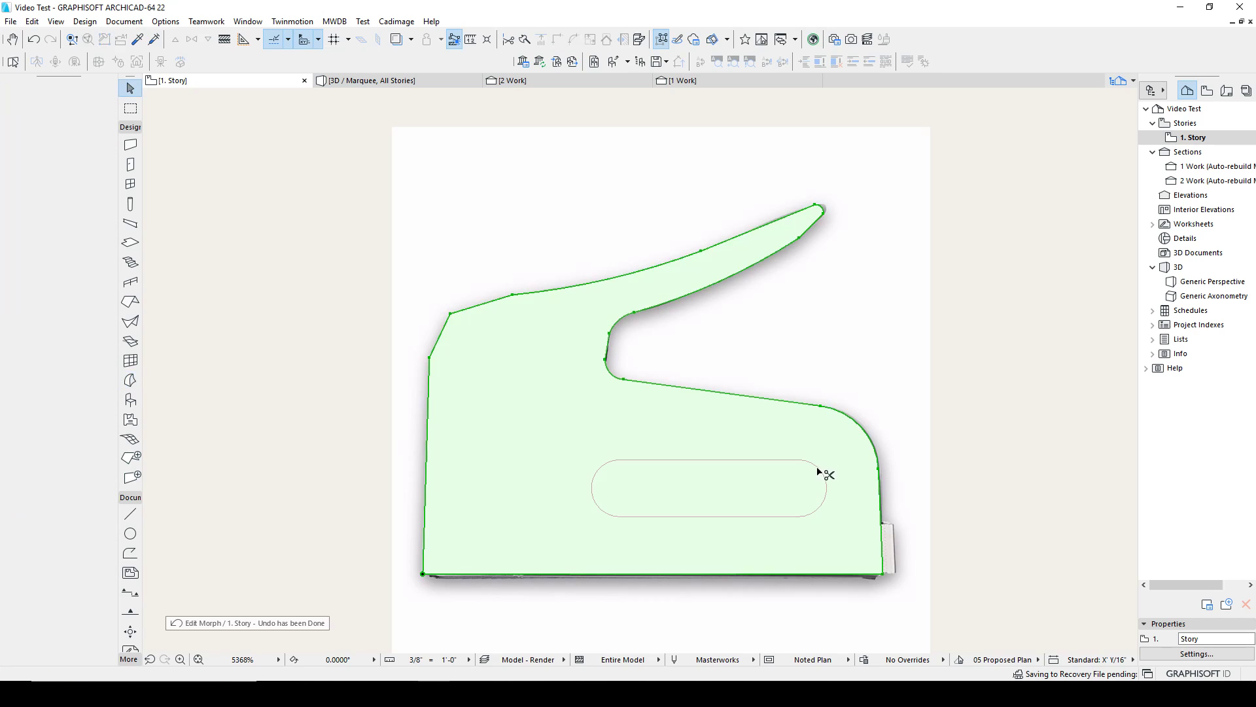
Check the slot's four corner junctions by selecting each end arc together with its adjoining straight line.
left_click(817, 470)
scroll(818, 469, "up", 4)
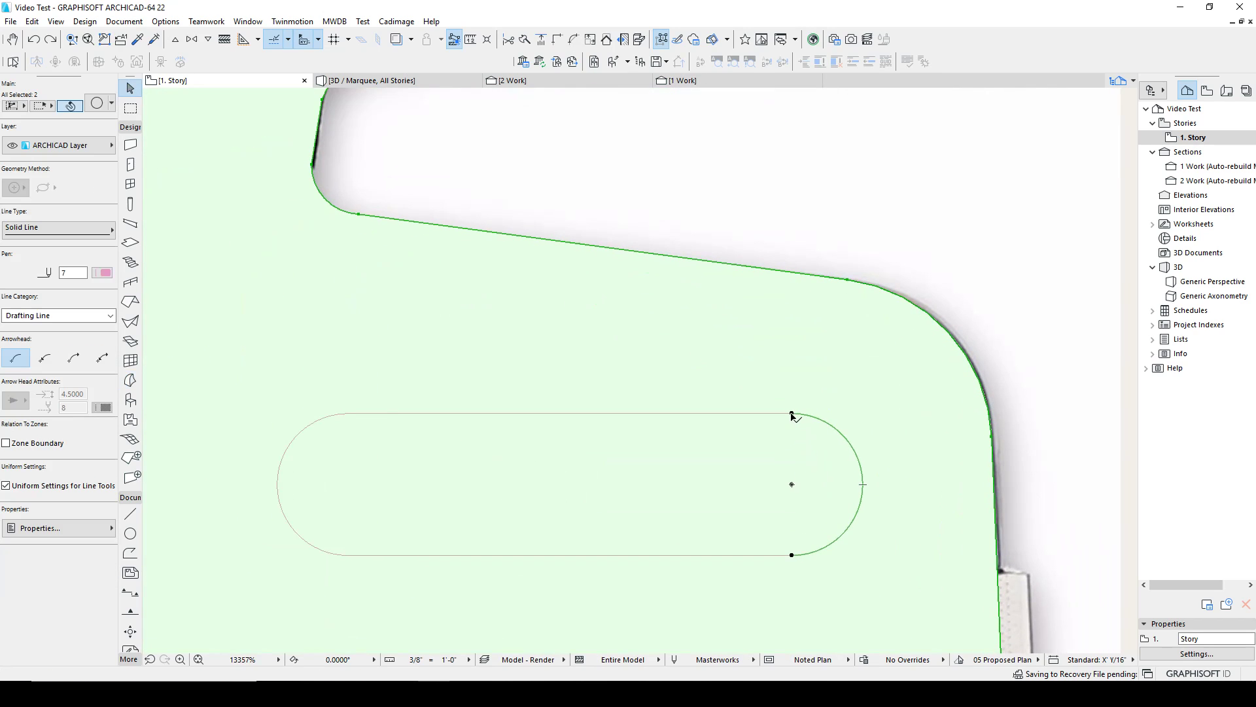
key("ctrl+z")
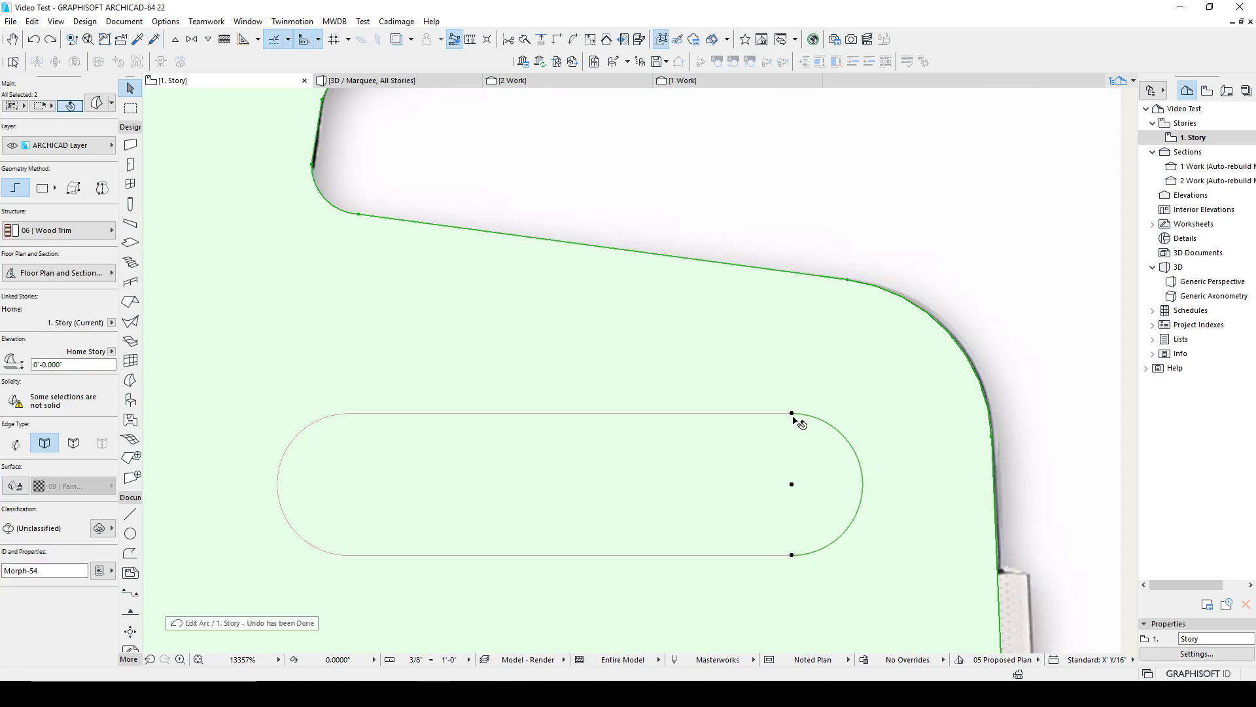
left_click(779, 414)
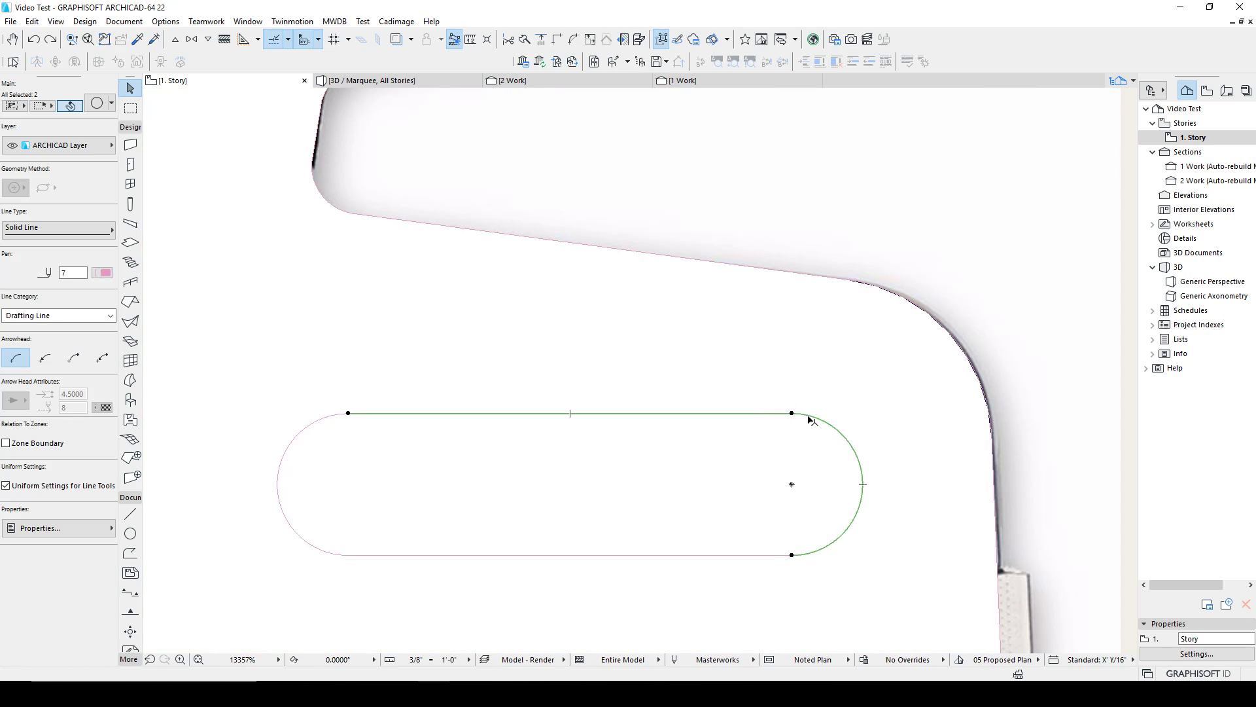
key("Escape")
left_click(802, 554)
left_click(774, 555, "shift")
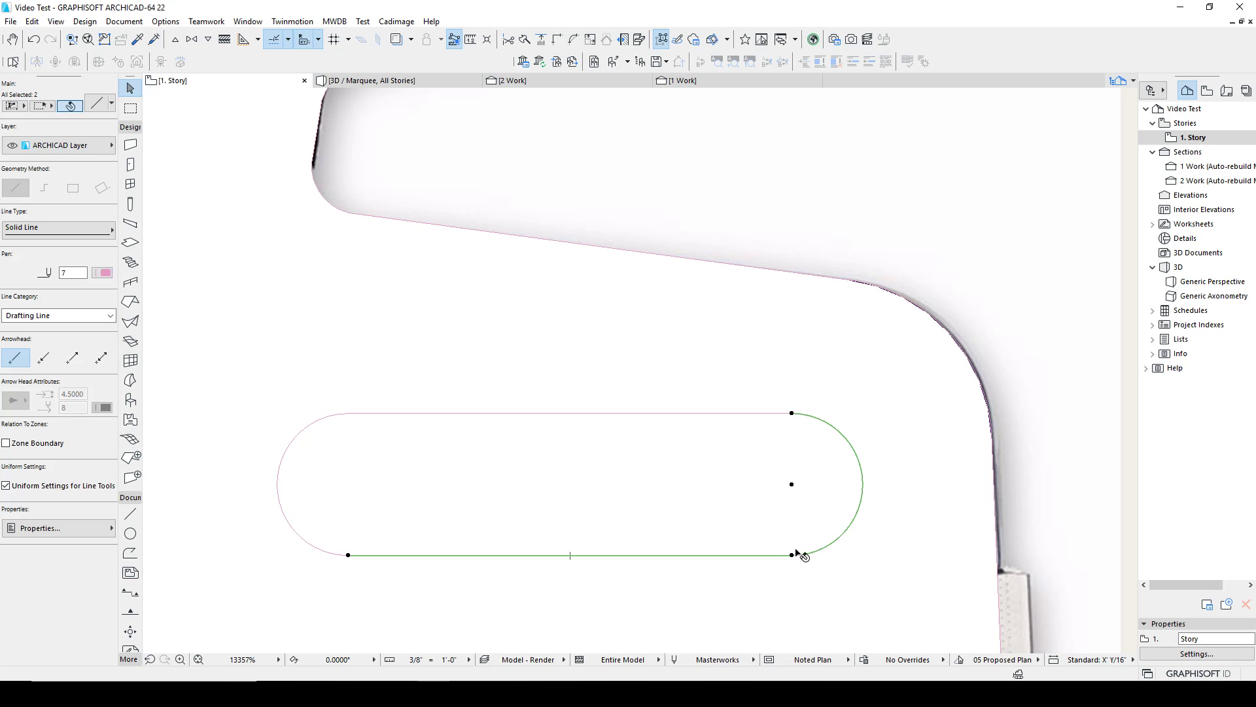
key("Escape")
left_click(353, 413)
left_click(333, 415, "shift")
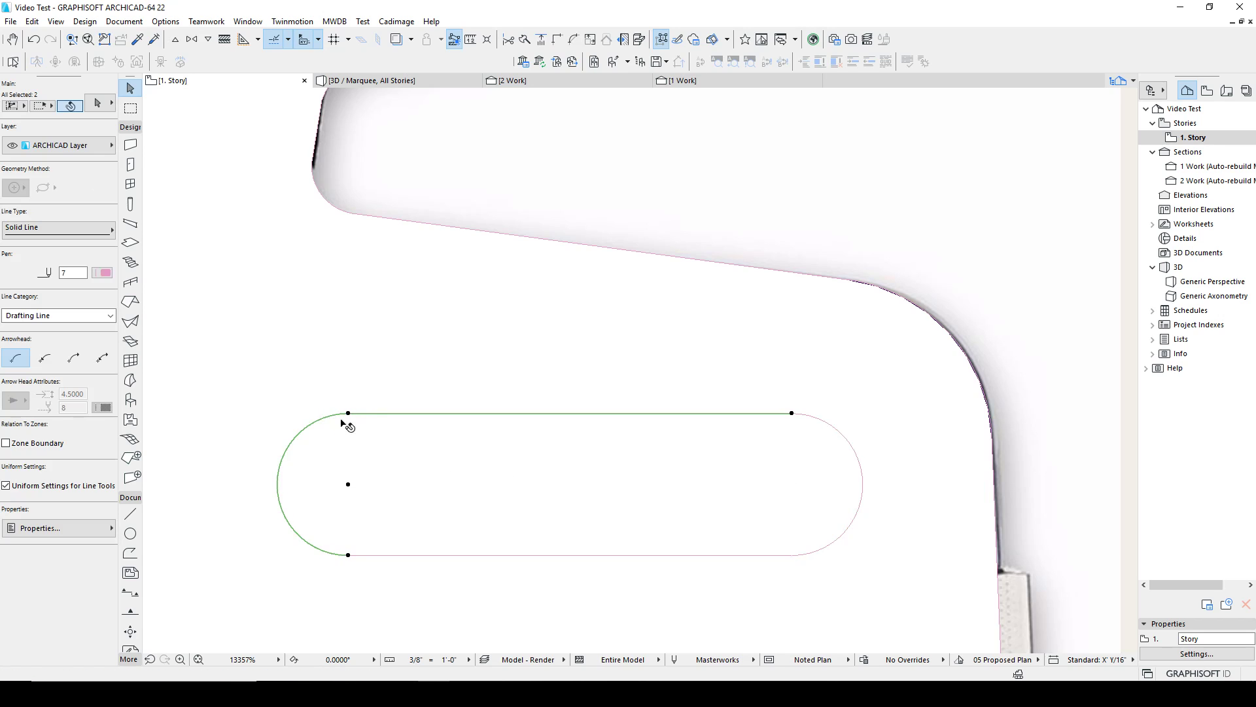
key("Escape")
left_click(393, 555)
left_click(330, 553, "shift")
key("Escape")
scroll(437, 353, "down", 4)
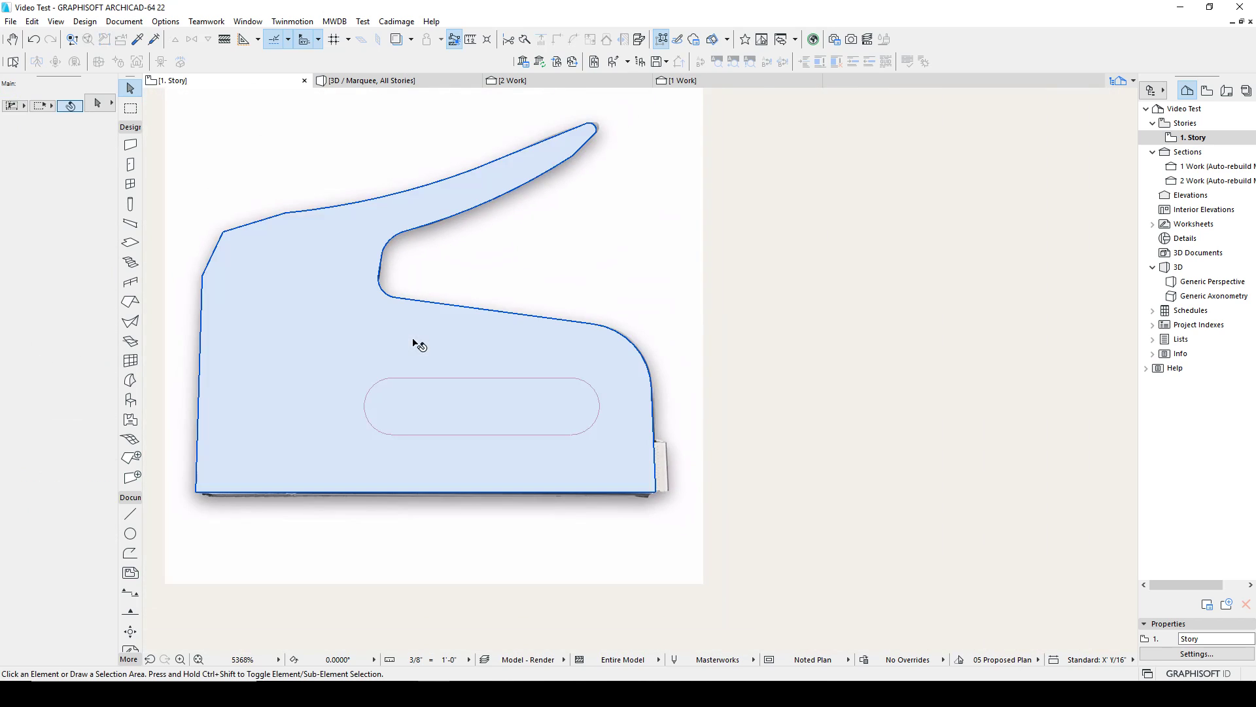
Select the body morph and try tracing the slot outline into it again from the slot's upper line.
left_click(438, 315)
left_click(415, 379)
key("Escape")
left_click(442, 305)
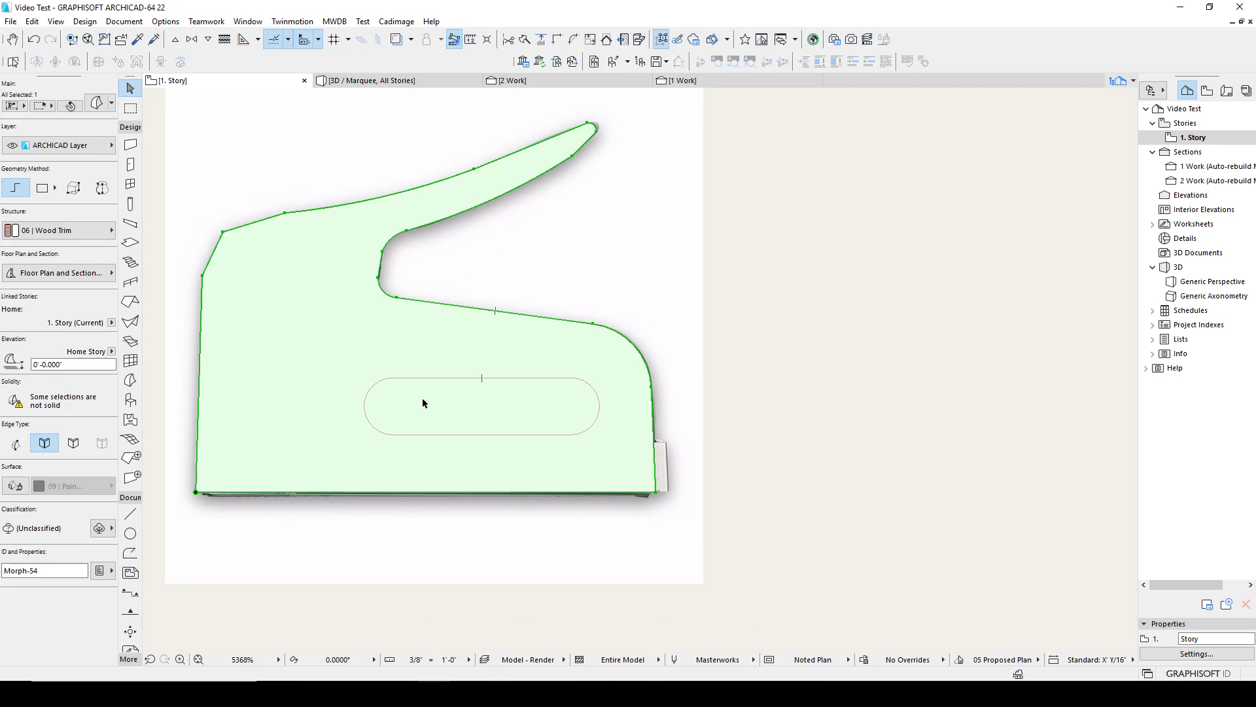
left_click(130, 381)
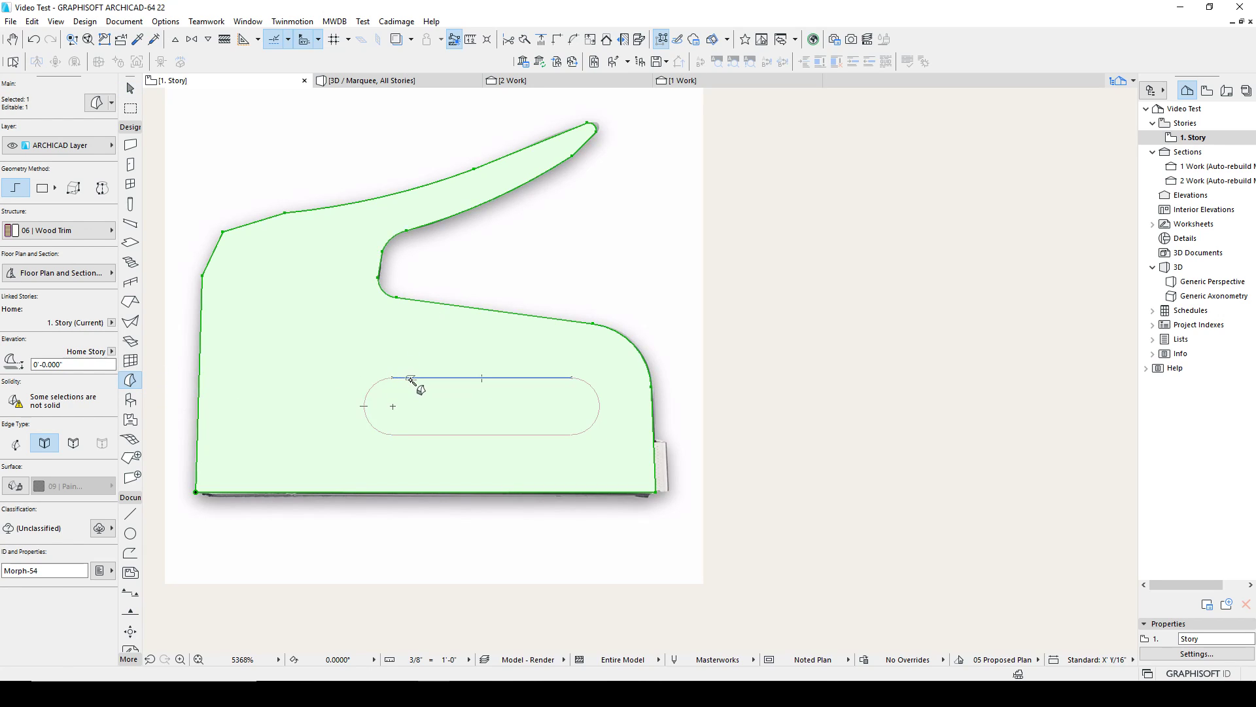
key("Escape")
Delete the slot's upper and lower straight lines, keeping the two end arcs.
scroll(393, 377, "up", 5)
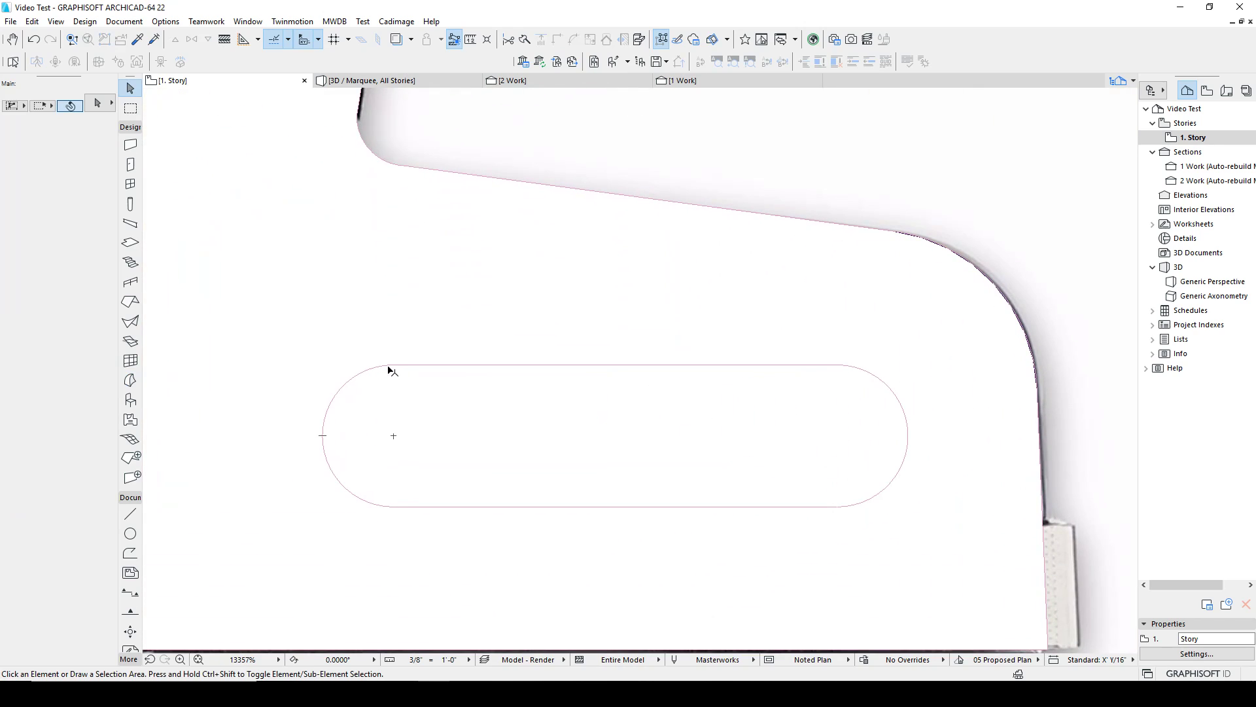
left_click(415, 365)
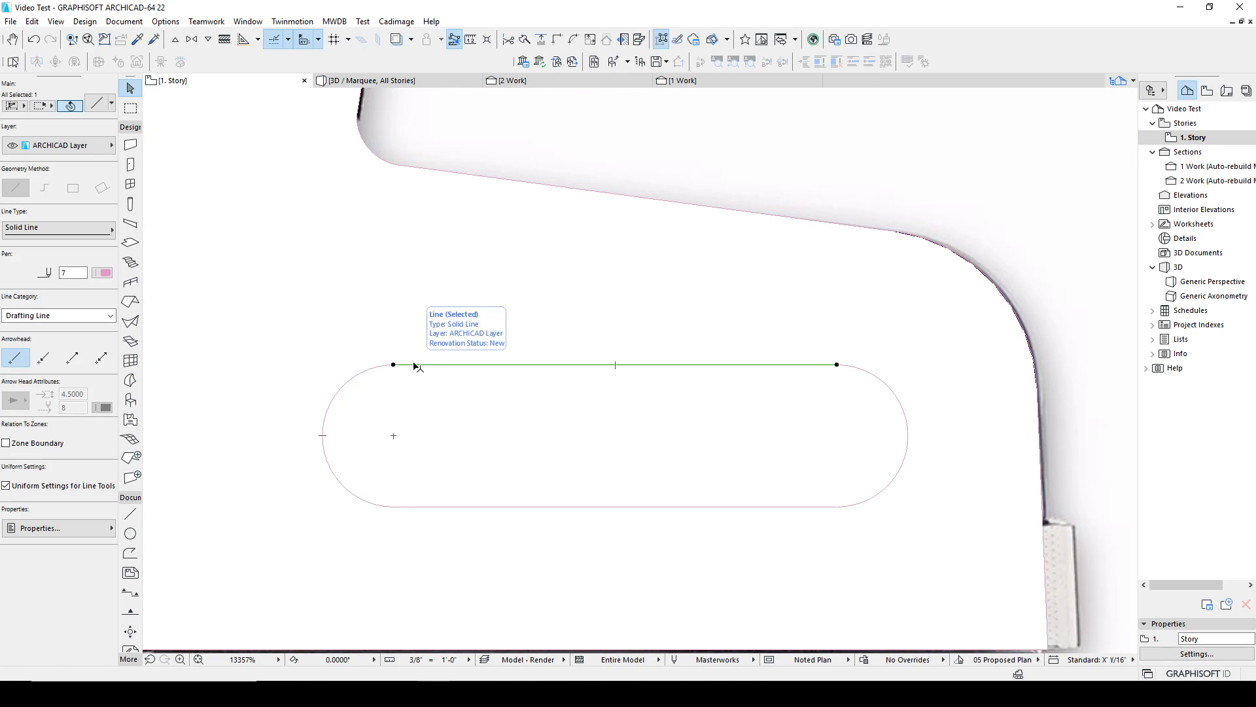
key("Delete")
left_click(438, 505)
key("Delete")
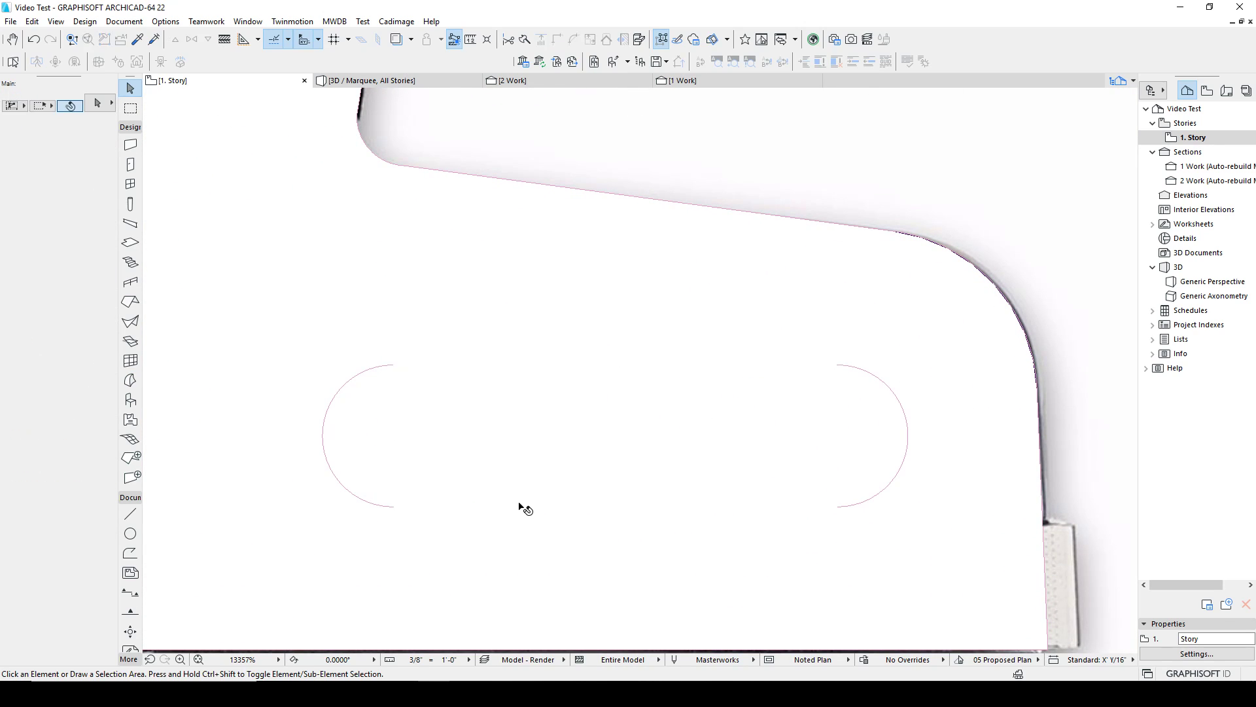
Redraw the slot's lower and upper straight edges as polylines between the endpoints of the two arcs.
key("l")
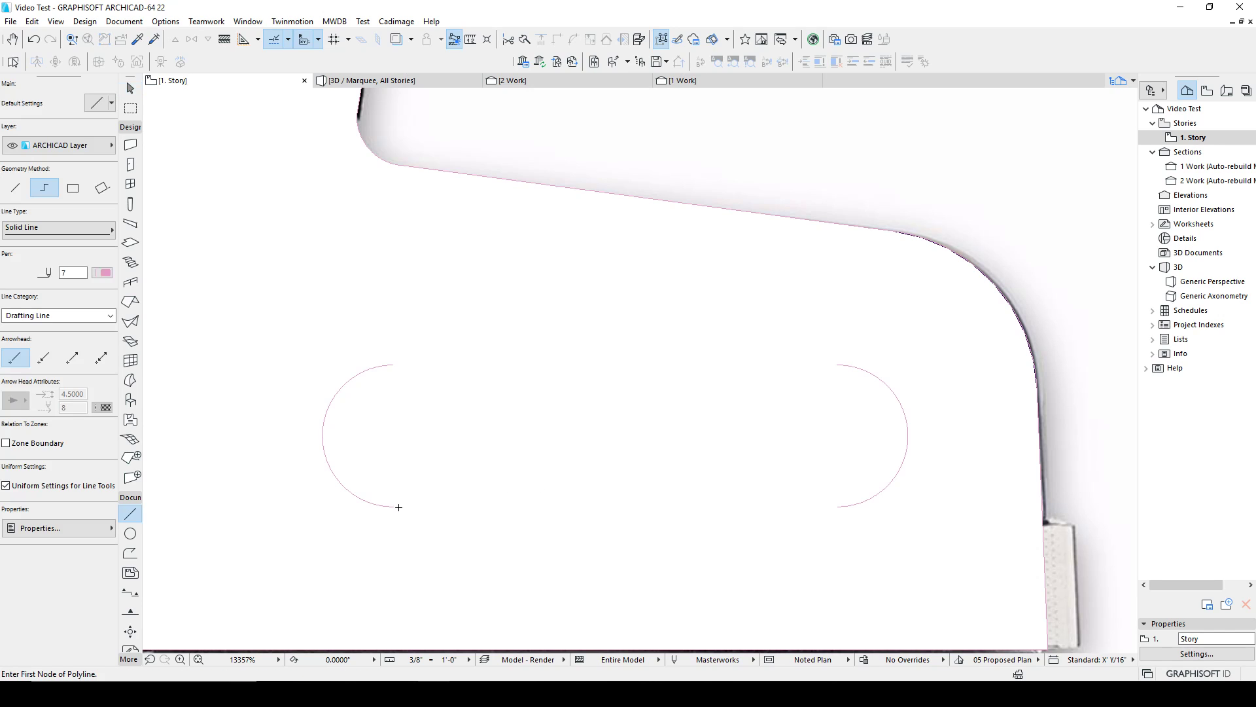
left_click(395, 505)
double_click(838, 506)
left_click(838, 365)
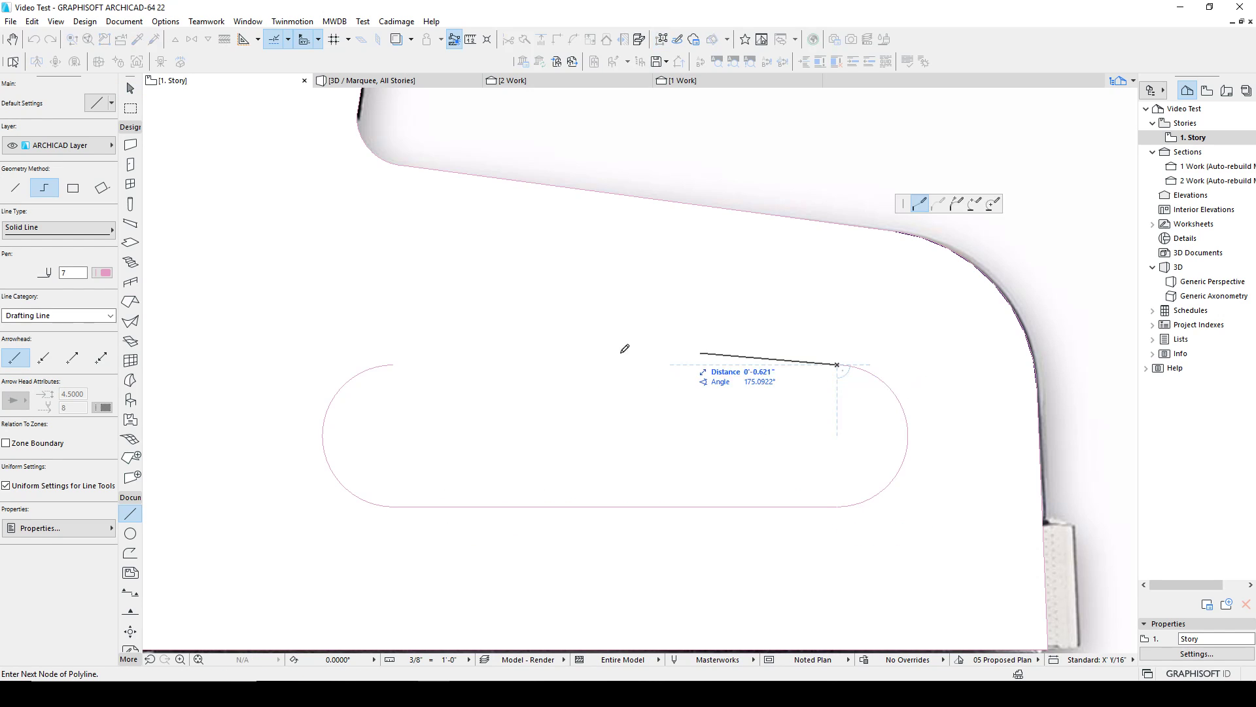
double_click(396, 365)
key("Escape")
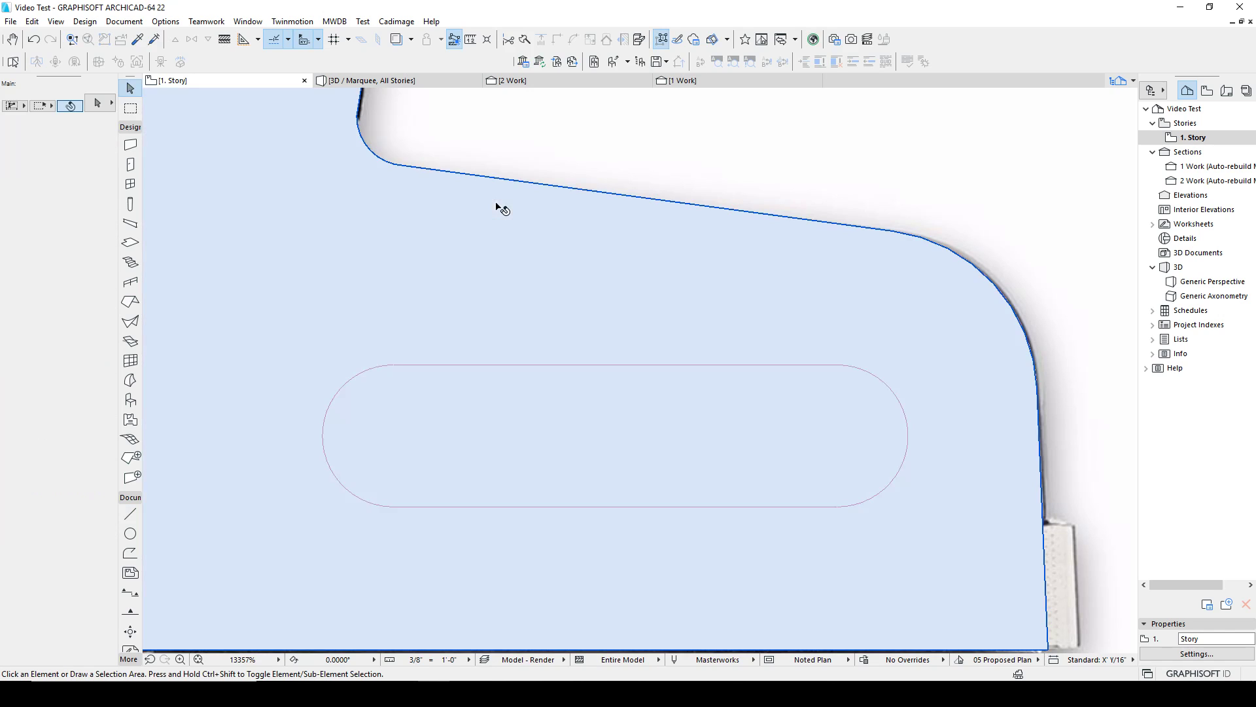
Try to apply the redrawn slot outline to the selected body morph with the Morph tool.
left_click(478, 354)
left_click(130, 379)
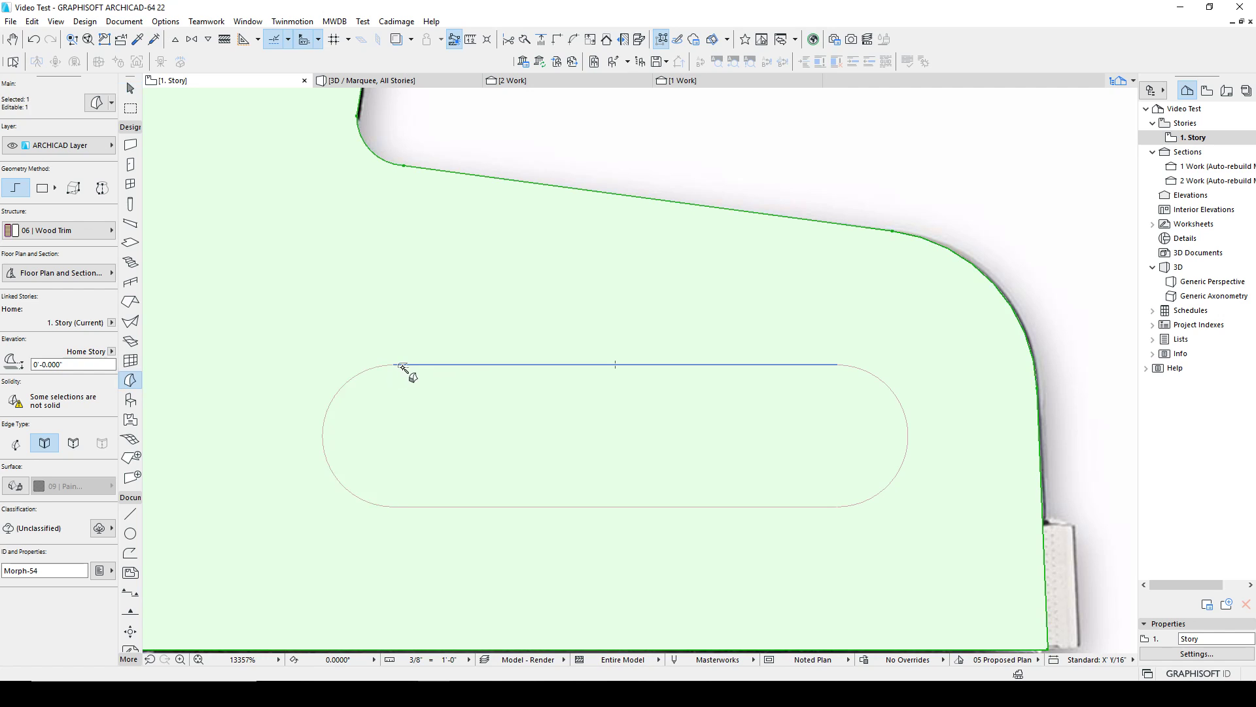
key("Escape")
scroll(938, 458, "down", 2)
scroll(943, 461, "down", 5)
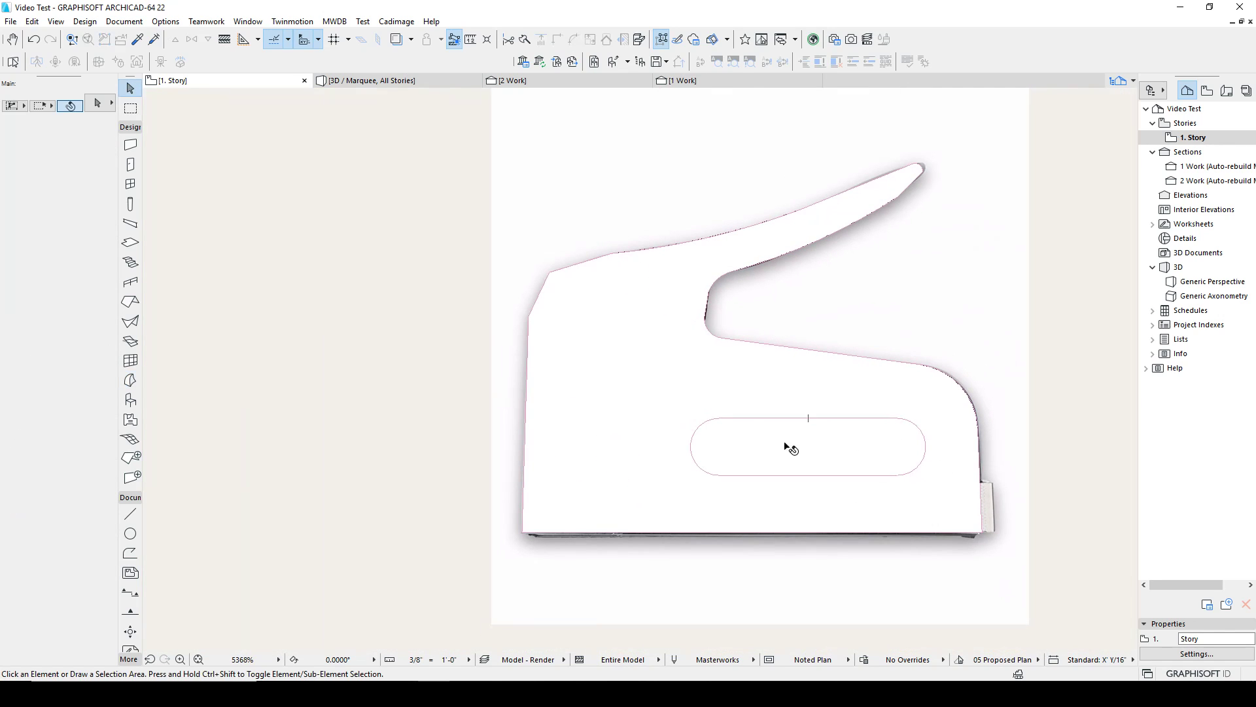
left_click(663, 354)
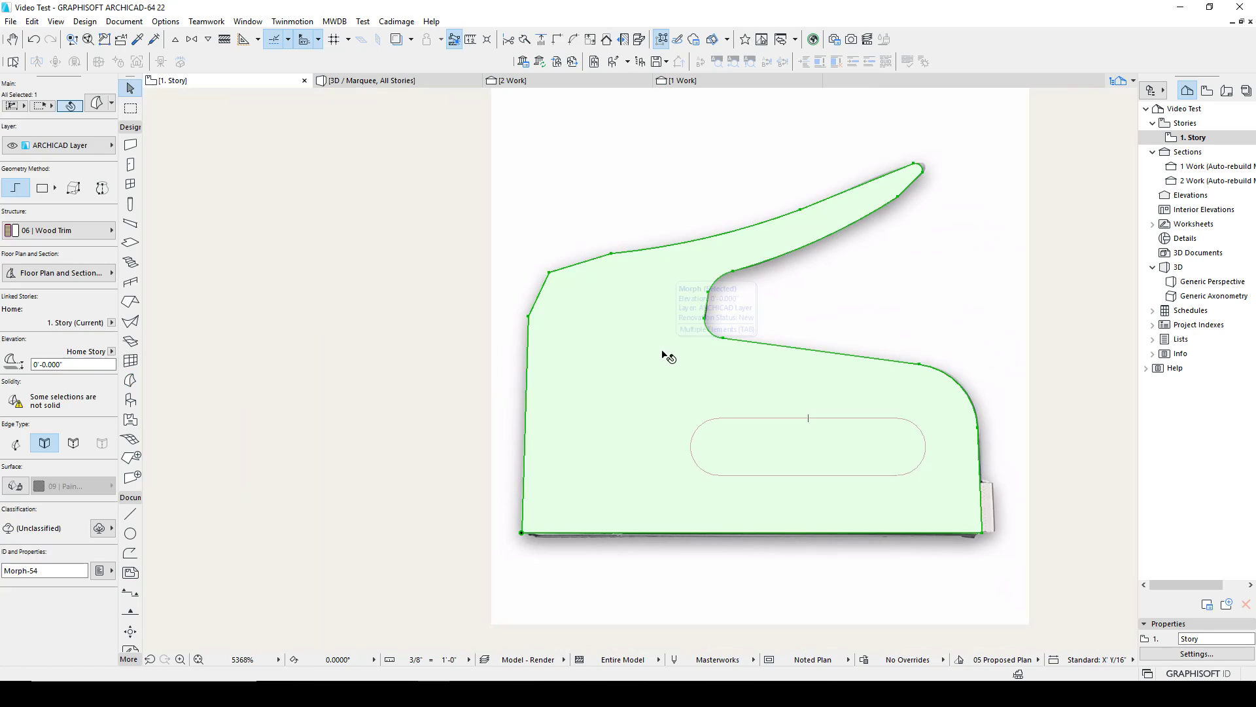
Delete the slot's end arcs and lower line, and undo these deletions.
scroll(736, 409, "up", 5)
left_click(708, 400)
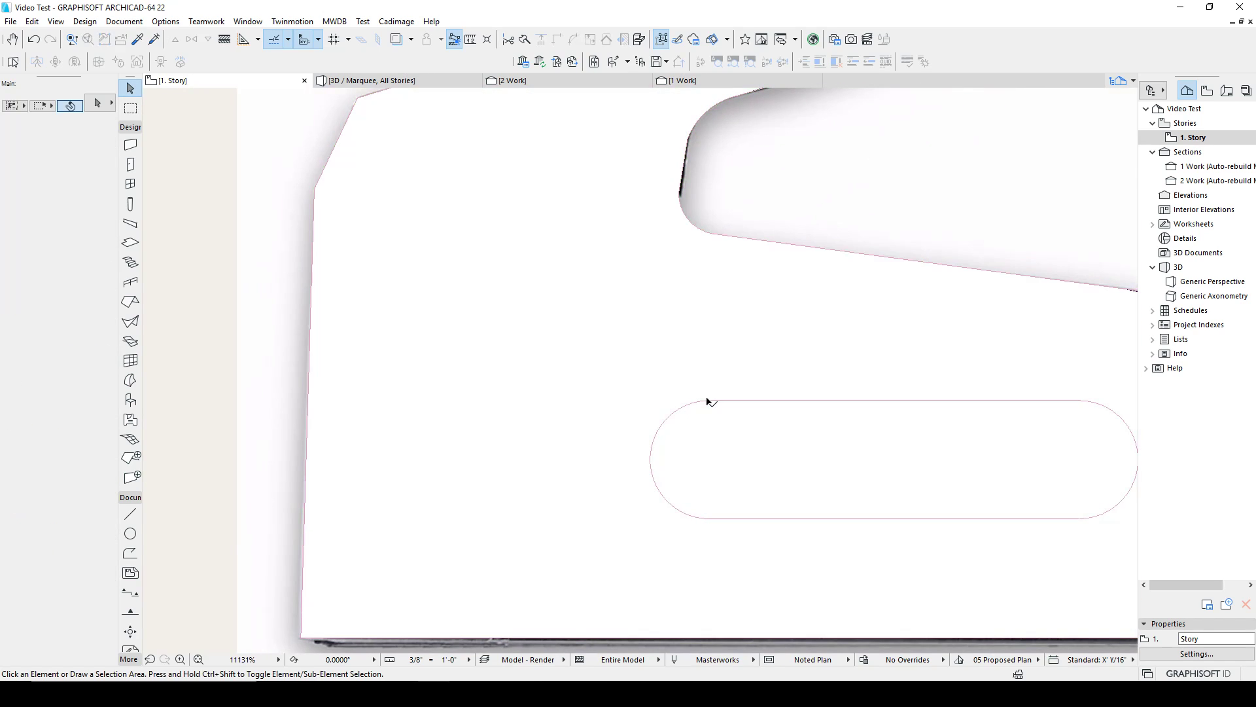
key("Delete")
left_click(695, 517)
key("Delete")
left_click(722, 518)
key("Delete")
left_click(1116, 508)
key("Delete")
scroll(932, 469, "down", 3)
middle_click_drag(932, 469, 691, 425)
key("ctrl+z")
key("ctrl+z")
key("ctrl+z")
key("Escape")
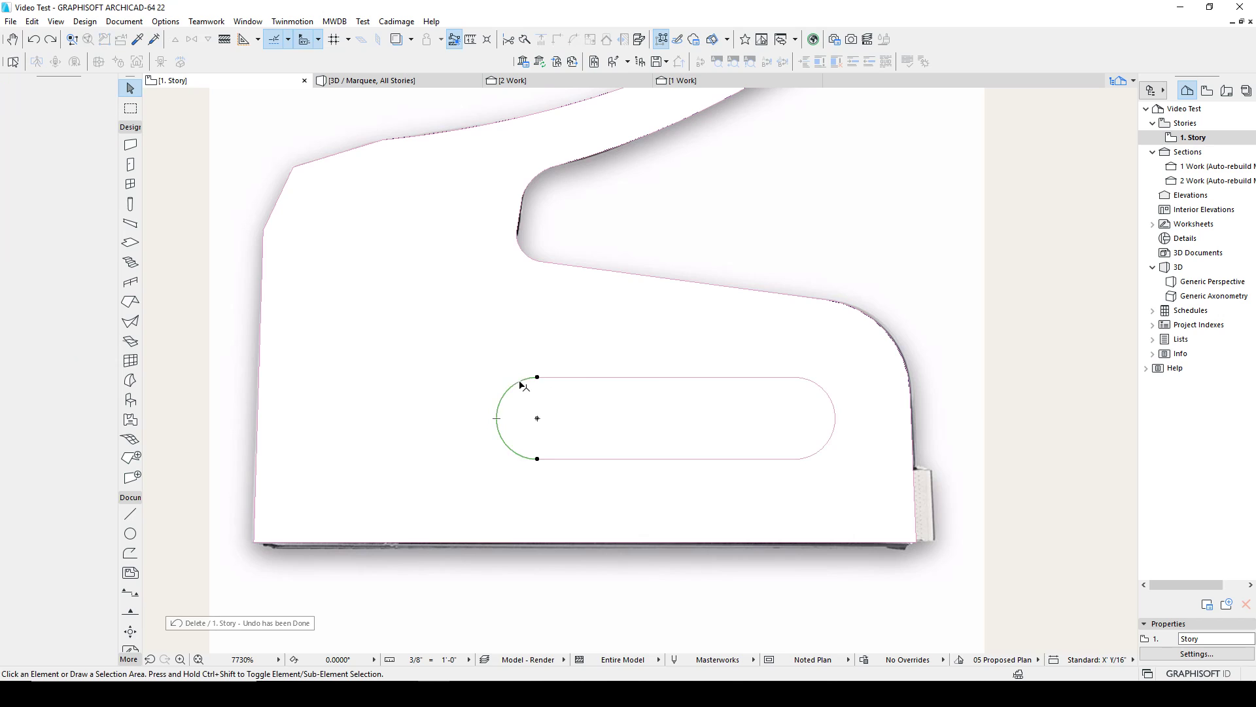
Stretch the lower end of the slot's left arc to the lower line's endpoint, for a 180° arc.
left_click(521, 384)
left_click(206, 345)
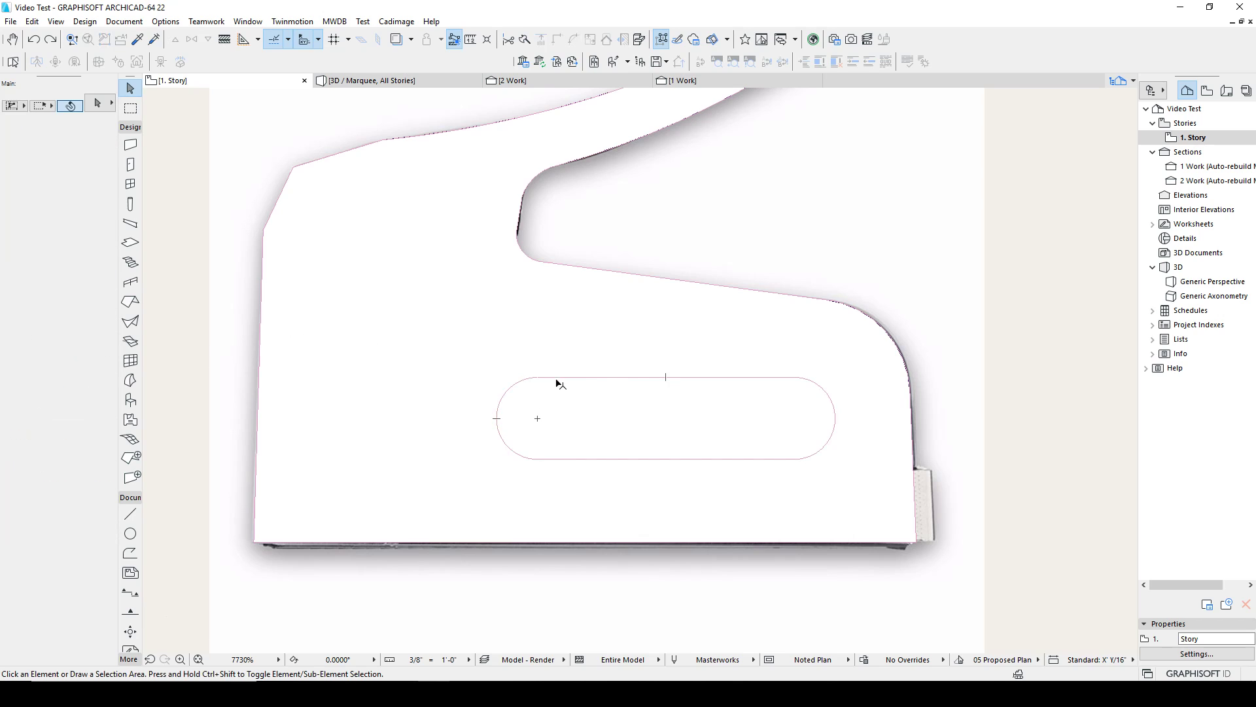
left_click(520, 457)
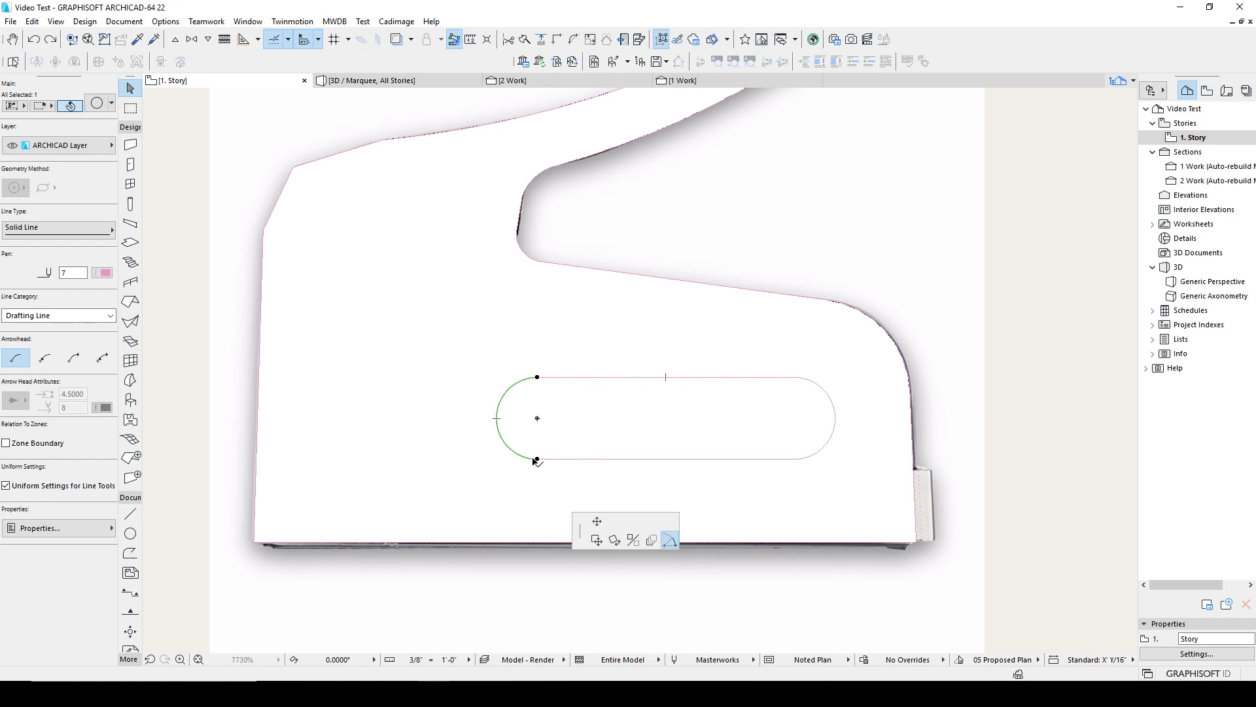
left_click(521, 457)
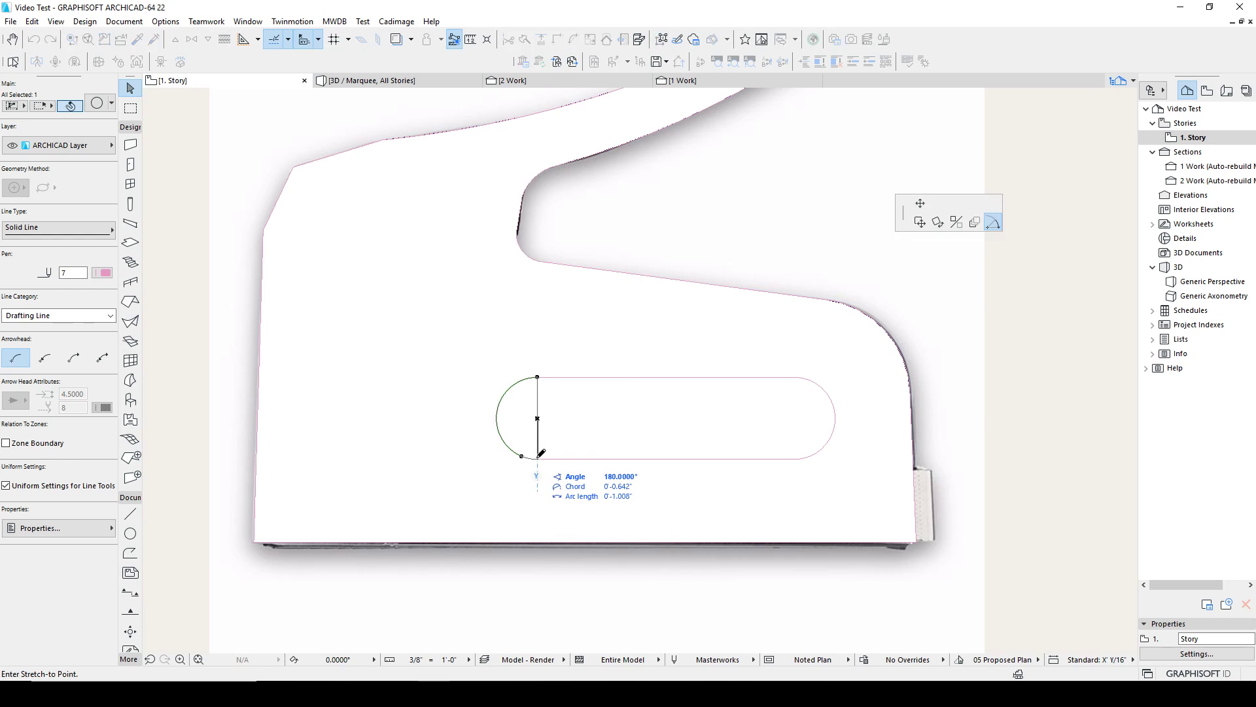
left_click(538, 458)
key("Escape")
Create a separate morph from the slot outline with the Magic Wand on its upper line.
left_click(130, 380)
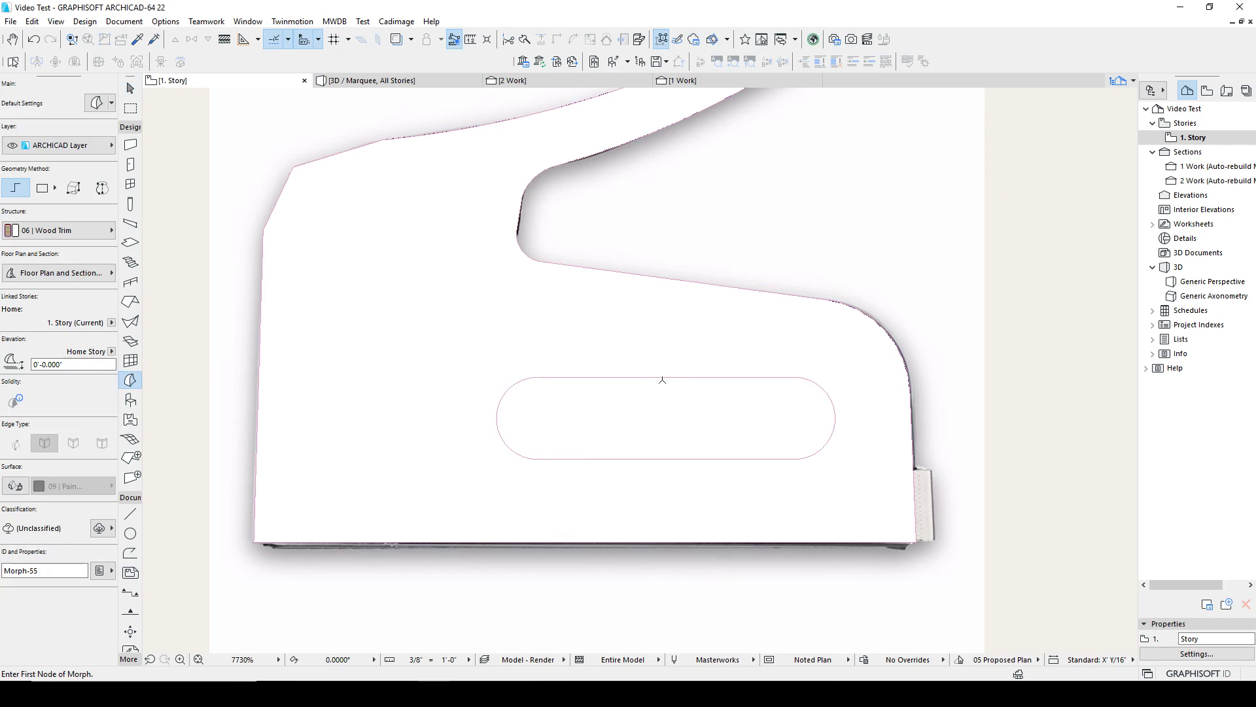
left_click(665, 376)
key("Escape")
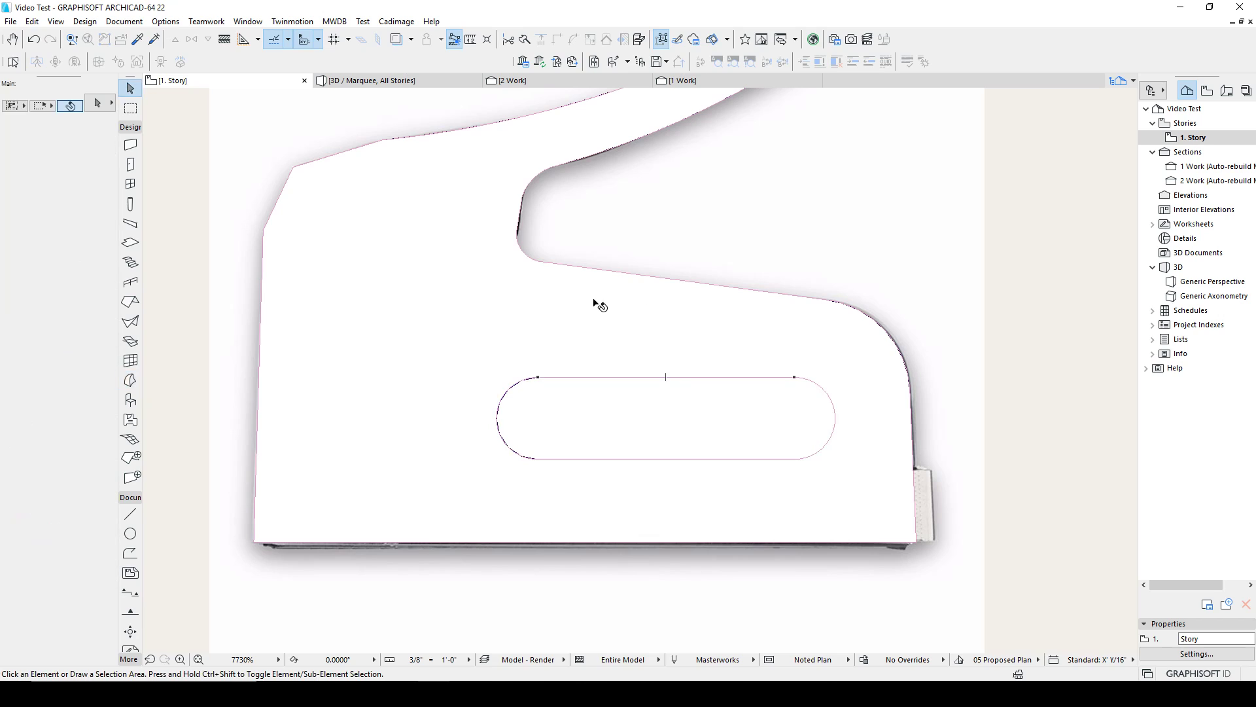
Delete the drafting line that overlaps the slot morph's upper edge.
left_click(582, 309)
key("Escape")
left_click(549, 379)
key("Escape")
left_click(543, 379)
key("Delete")
Try to subtract the flat slot morph from the staple gun body morph in the floor plan.
left_click(542, 379)
left_click(536, 327)
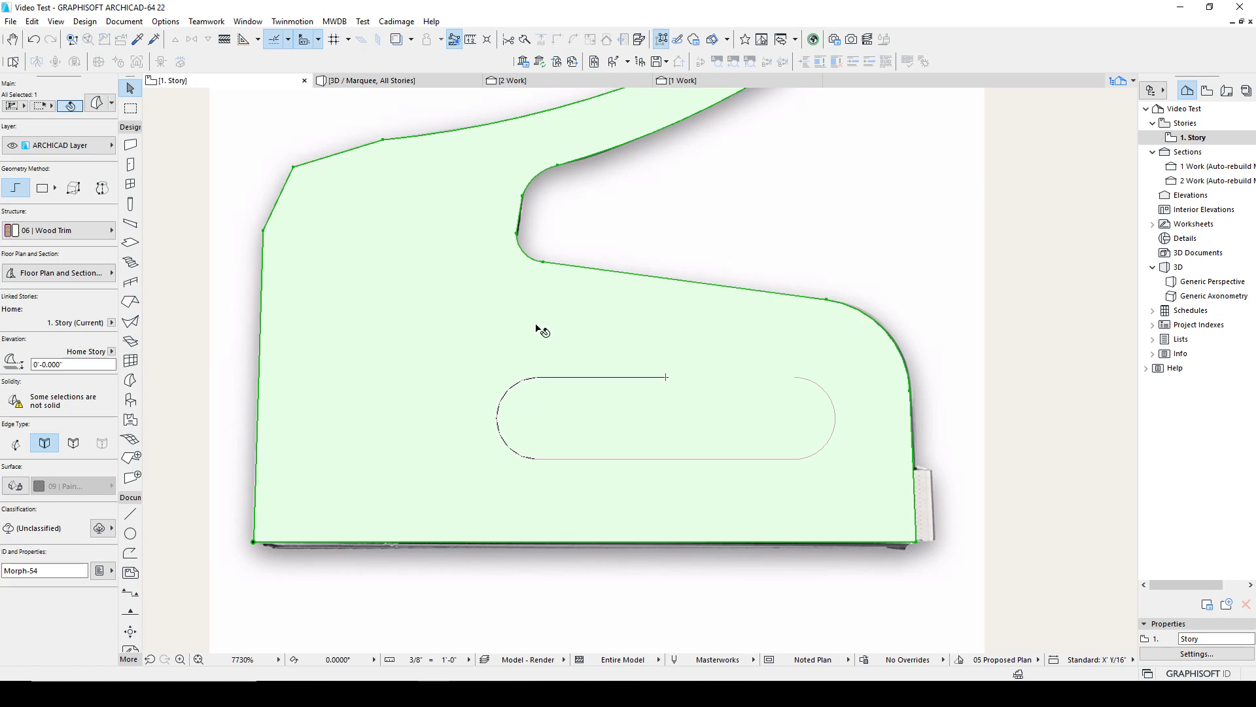
left_click(553, 378, "shift")
right_click(661, 243)
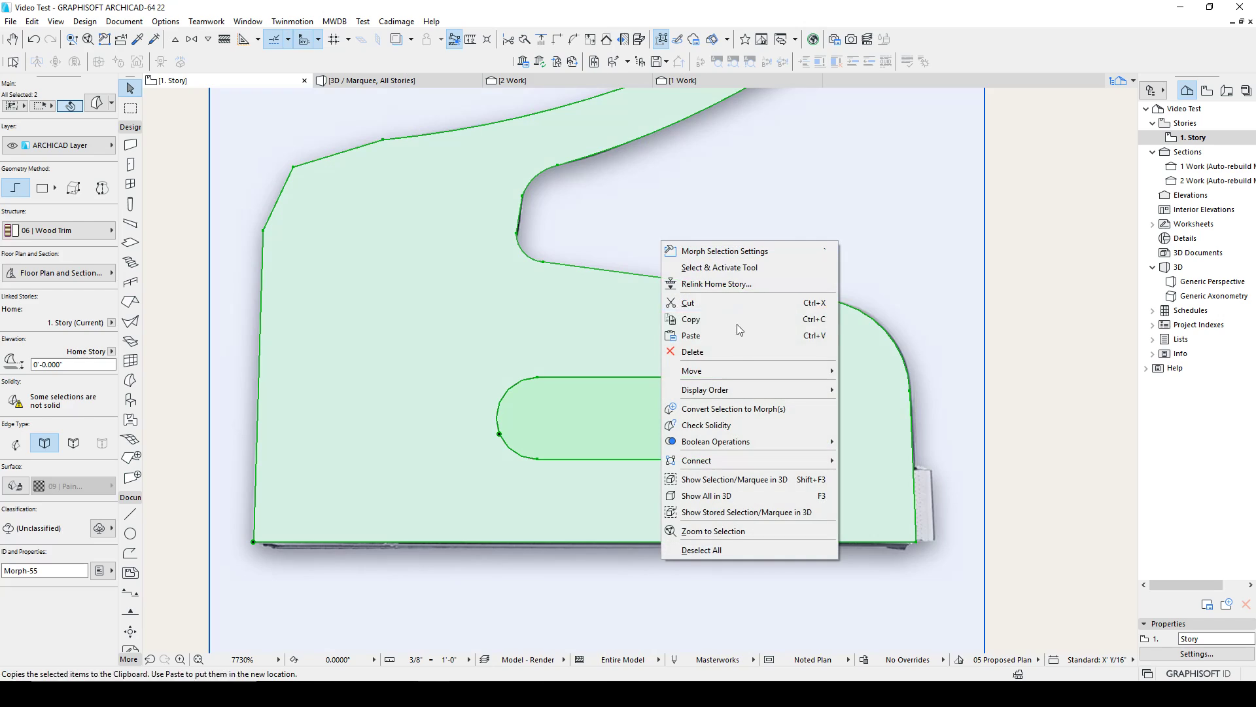
mouse_move(752, 441)
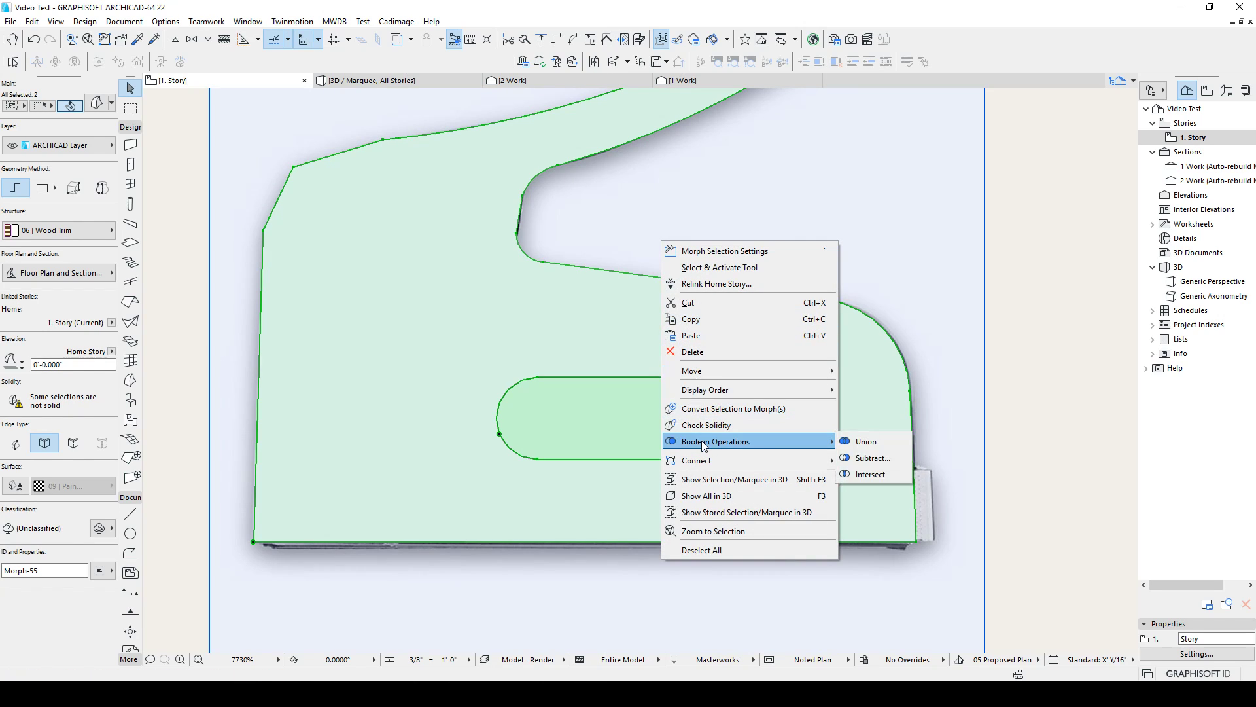
left_click(890, 462)
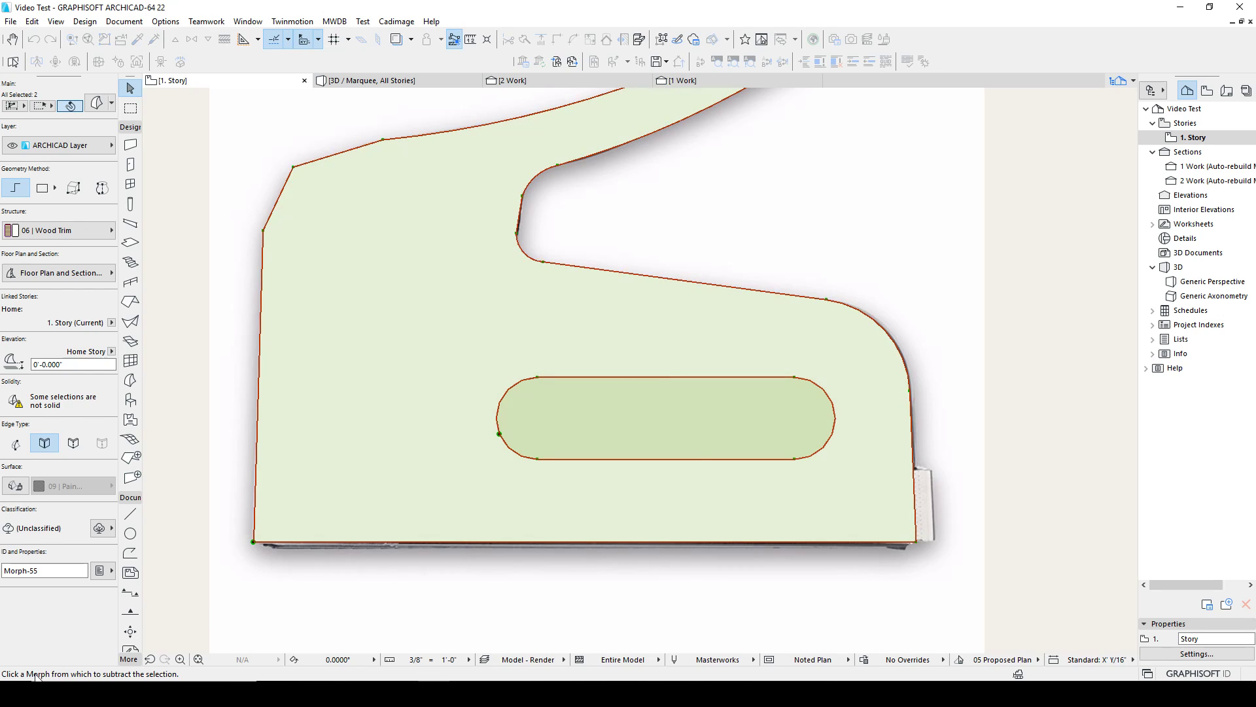
left_click(756, 288)
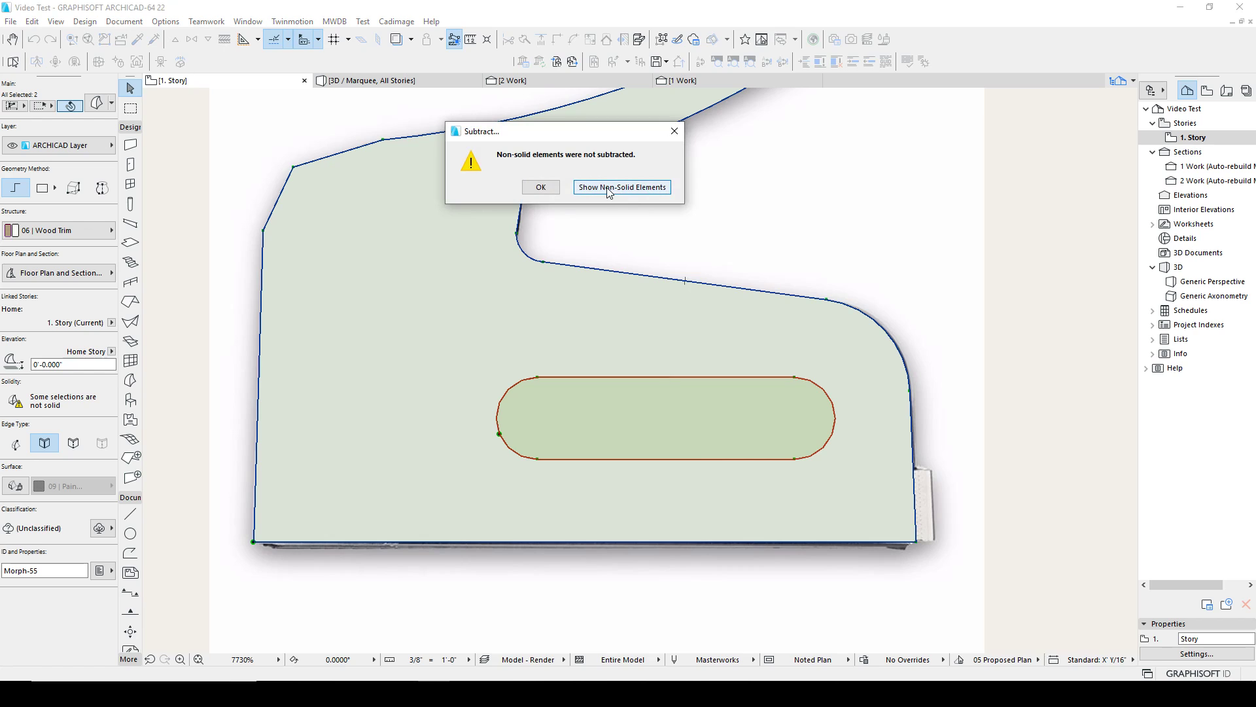
left_click(551, 189)
left_click(582, 401)
middle_click_drag(854, 446, 819, 484)
key("Escape")
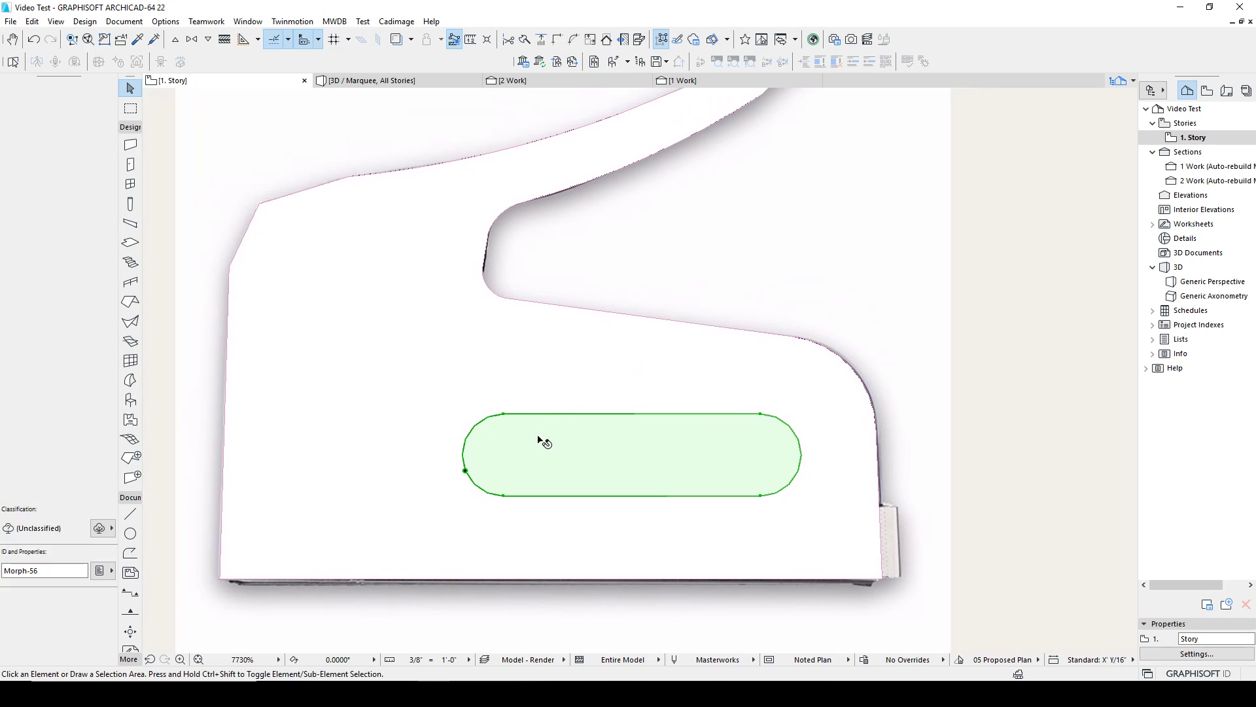
In the 3D view, extrude the slot morph upward and pull its underside about 0.87" below the body's plane.
left_click(410, 84)
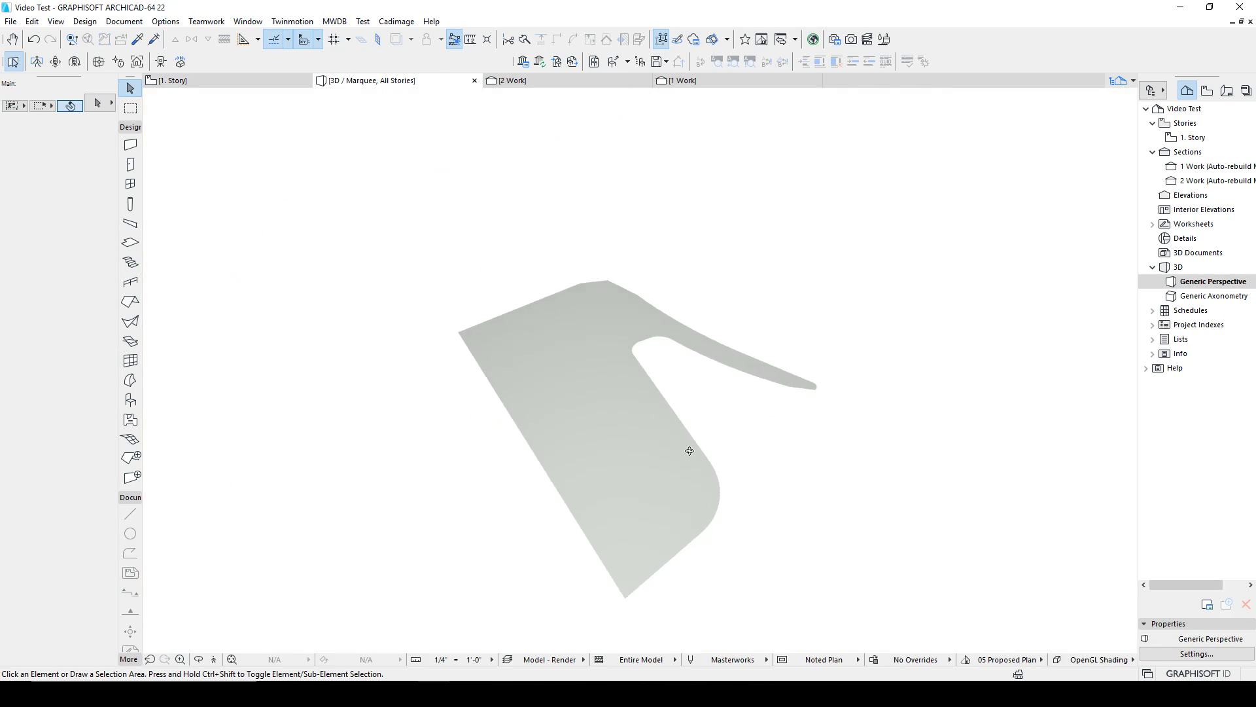
left_click(640, 436)
left_click(623, 434)
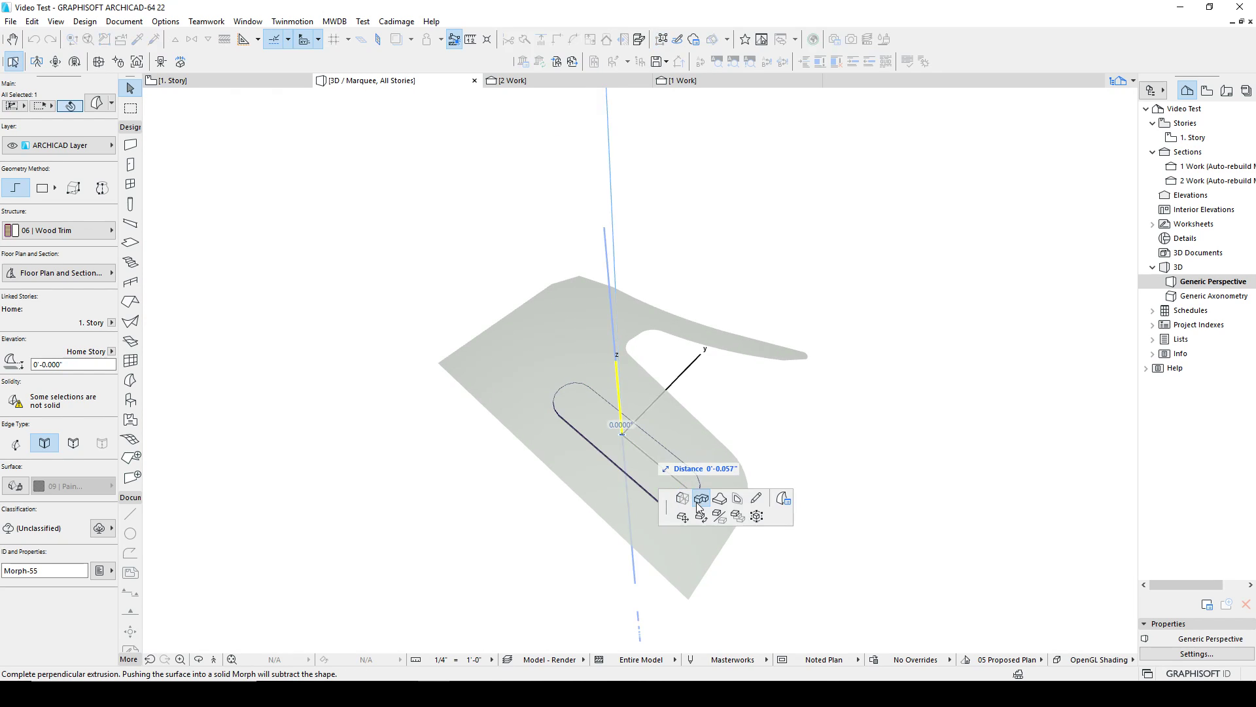
left_click(653, 417)
middle_click_drag(657, 421, 606, 192, "shift")
left_click(645, 460)
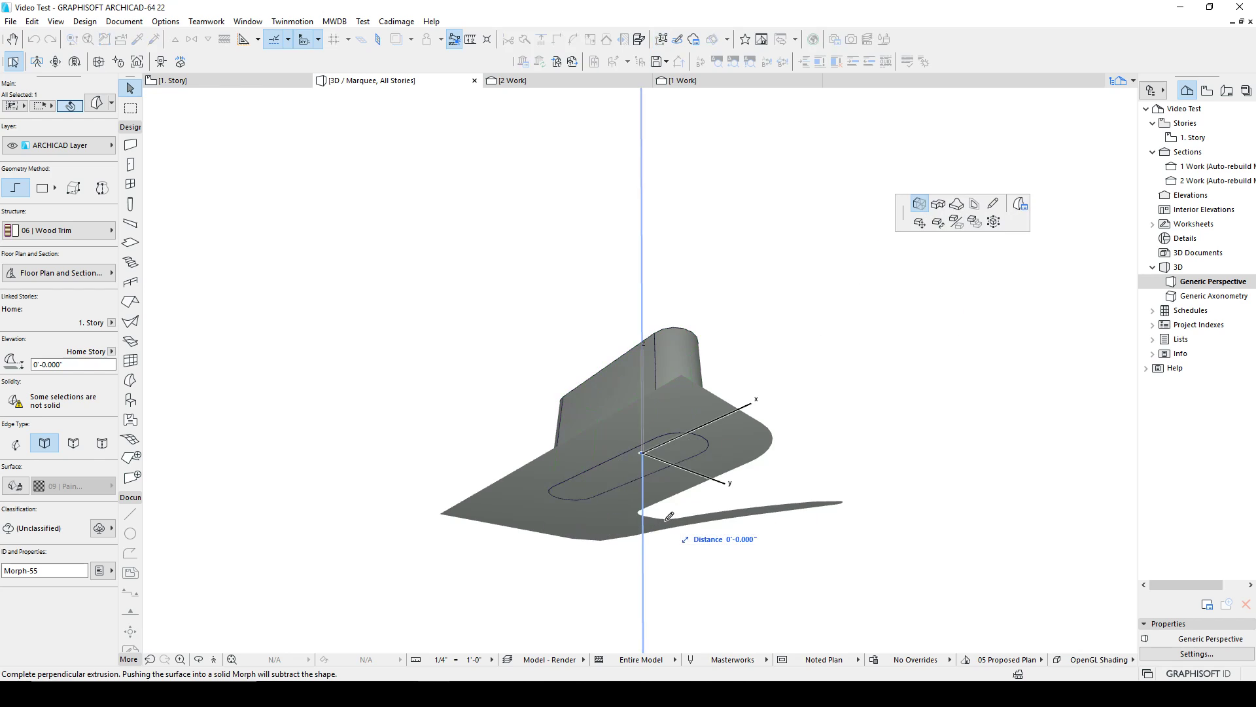
left_click(661, 534)
key("Escape")
Subtract the extruded slot solid from the flat staple gun body morph.
middle_click_drag(628, 356, 463, 407, "shift")
left_click(462, 406)
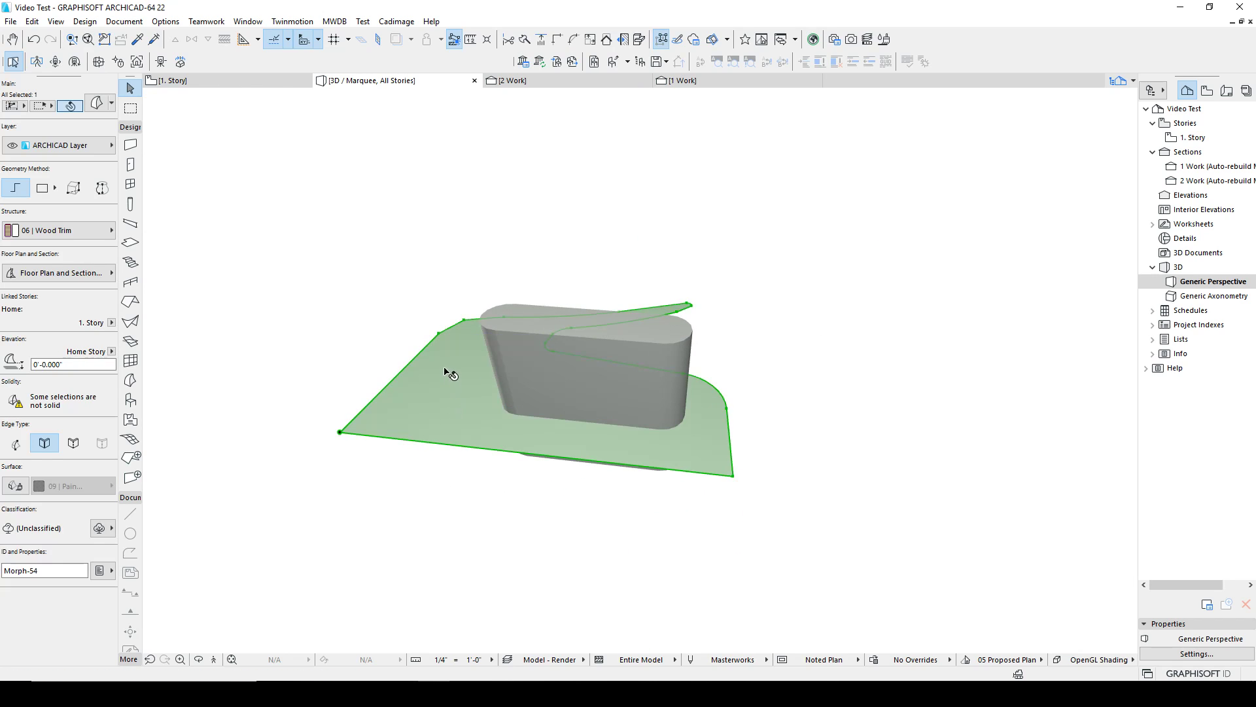
left_click(522, 342, "shift")
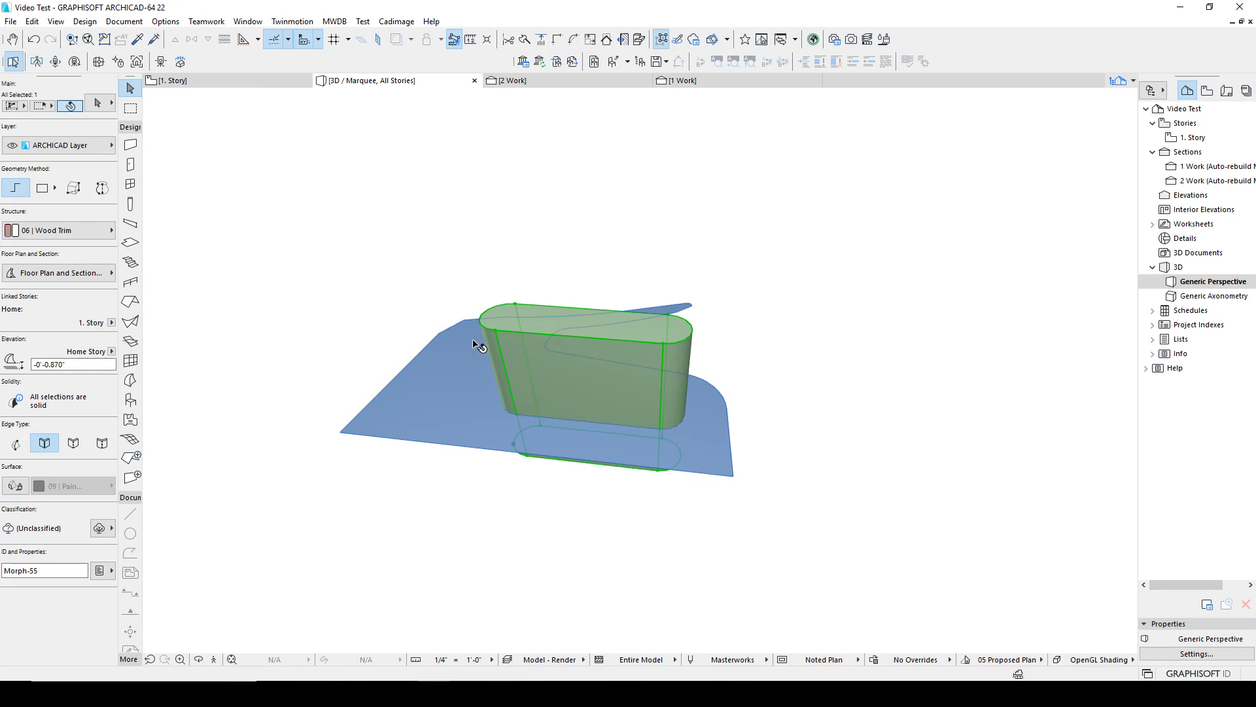
right_click(506, 258)
mouse_move(574, 390)
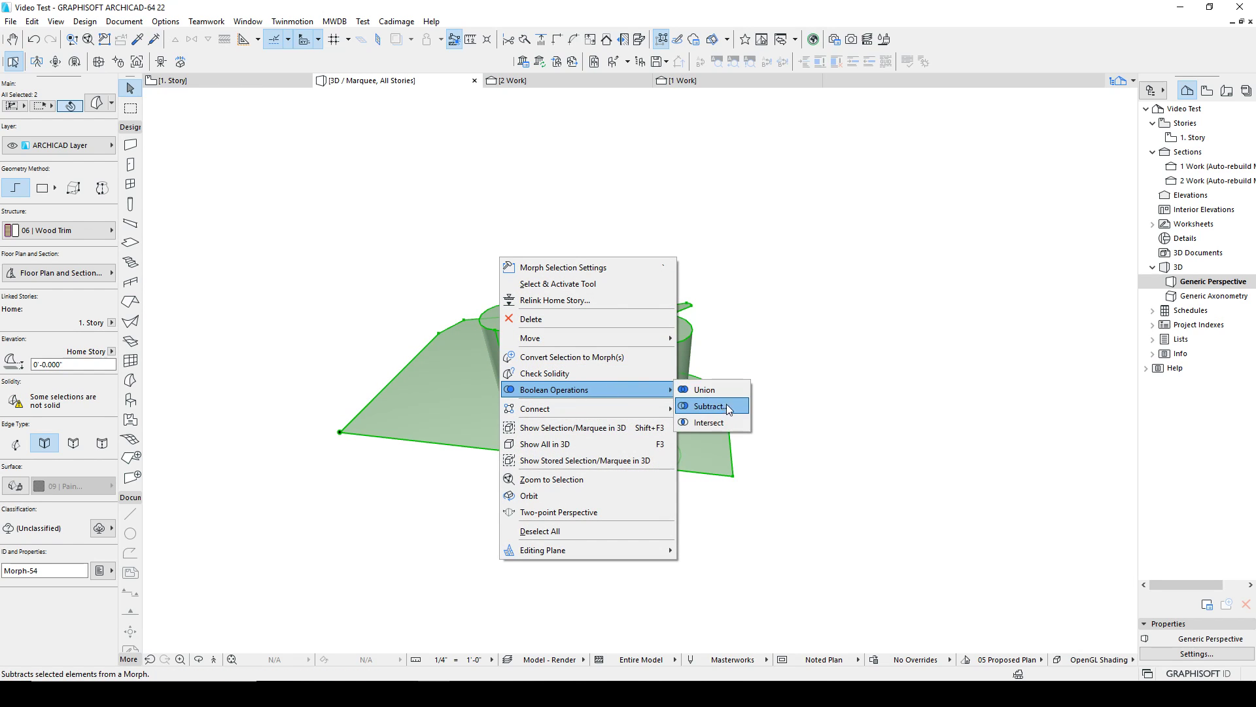
left_click(727, 401)
left_click(448, 368)
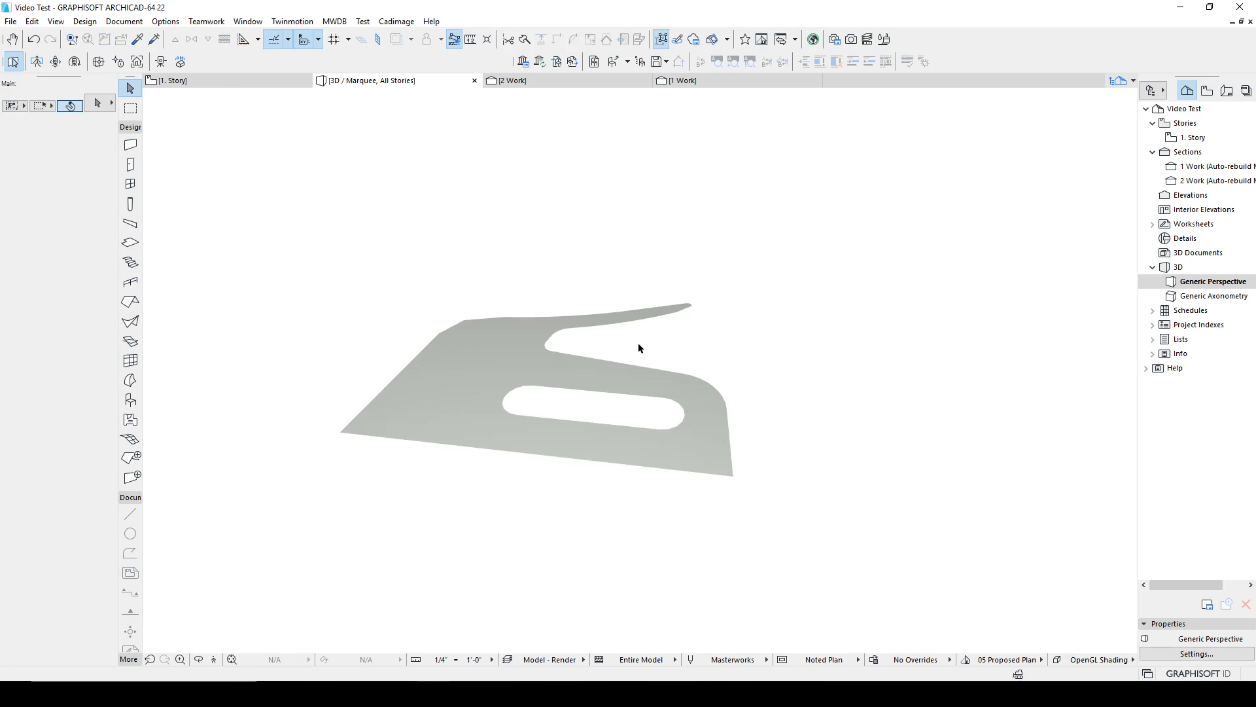
middle_click_drag(640, 348, 543, 228, "shift")
Delete all drafting lines and arcs of the traced outline and slot from the floor plan, keeping the morph.
left_click(247, 82)
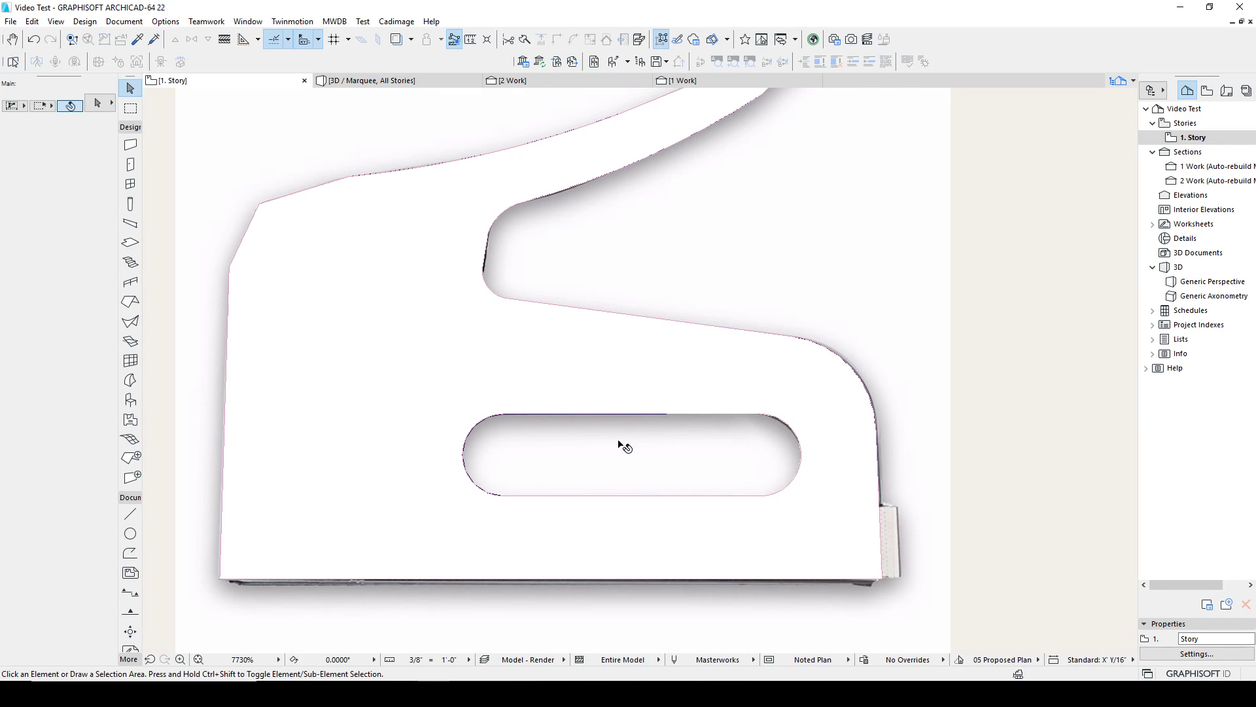
scroll(788, 371, "down", 4)
key("l")
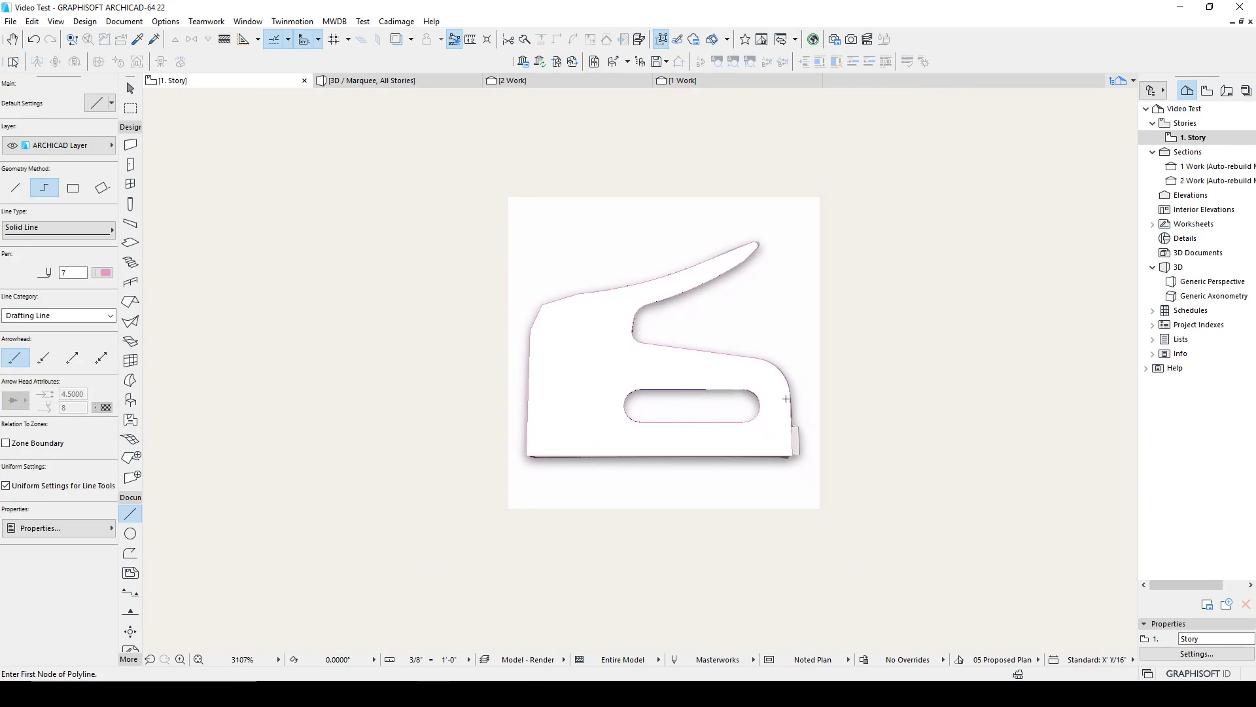
left_click(789, 403)
key("Escape")
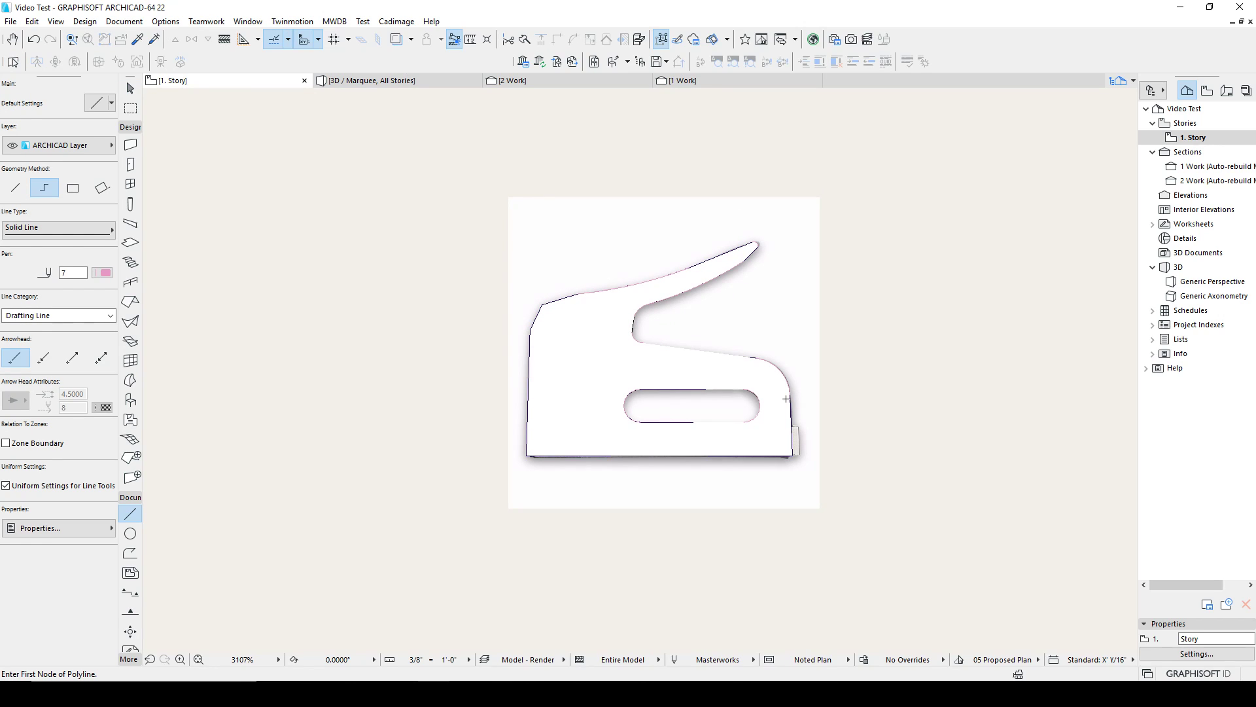
key("c")
left_click(785, 401)
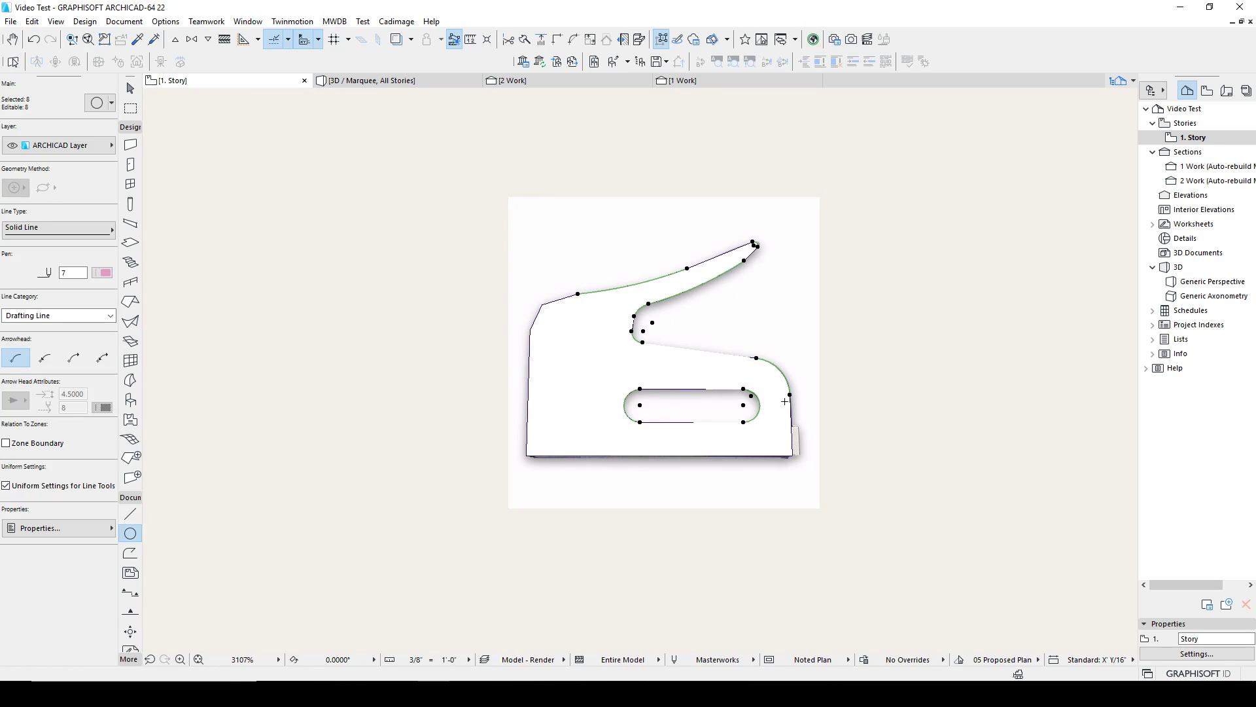
key("Delete")
key("Escape")
scroll(704, 390, "up", 5)
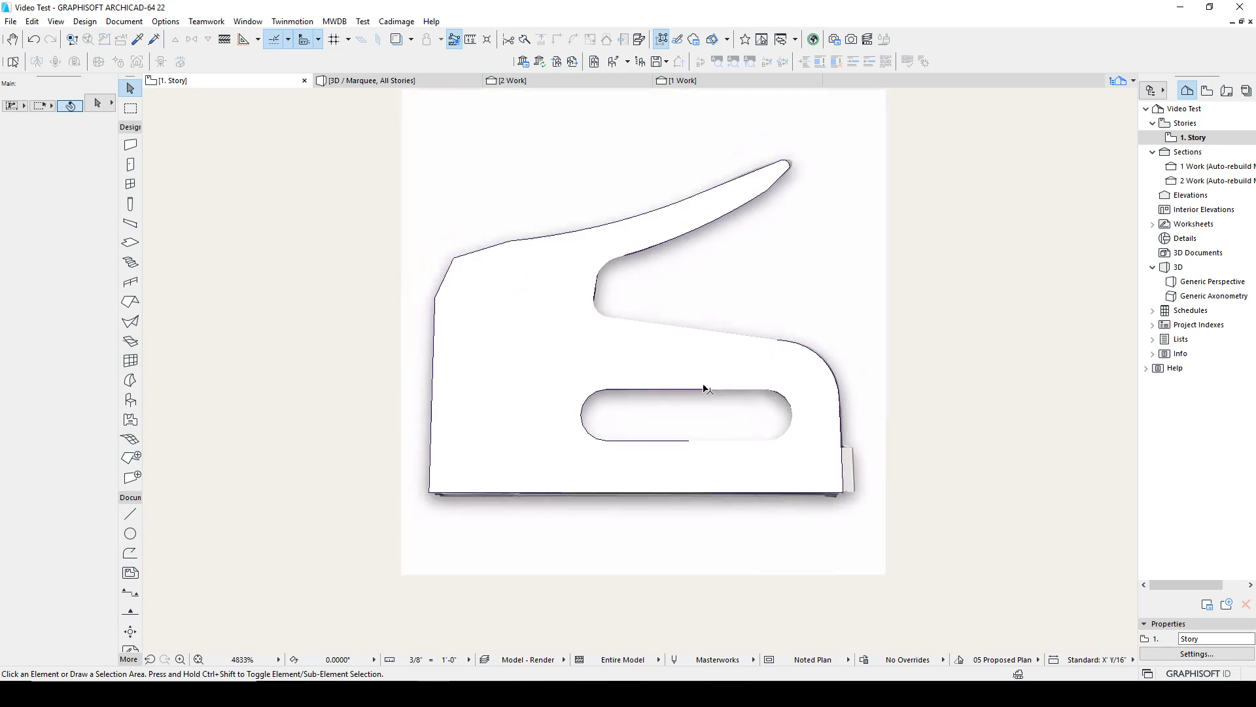
left_click(716, 393)
key("Delete")
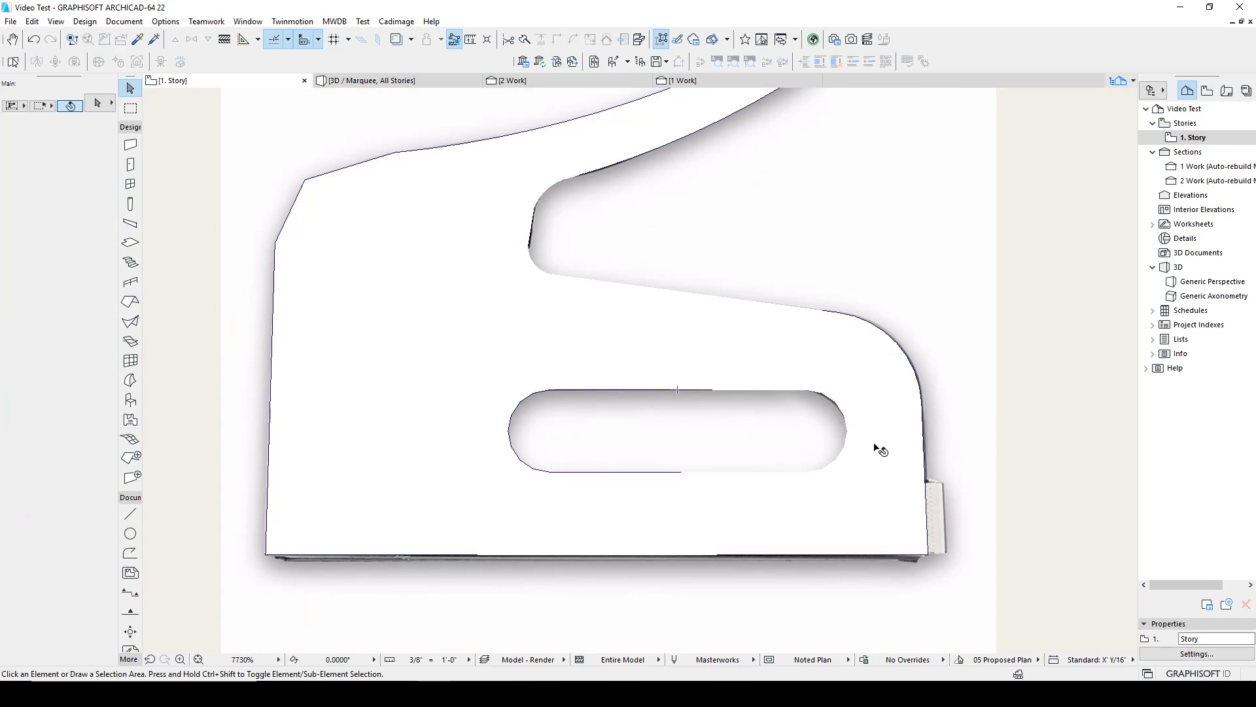
Turn off the cover fill of the staple gun body morph in its selection settings.
scroll(879, 448, "down", 1)
left_click(929, 486)
left_click(534, 316)
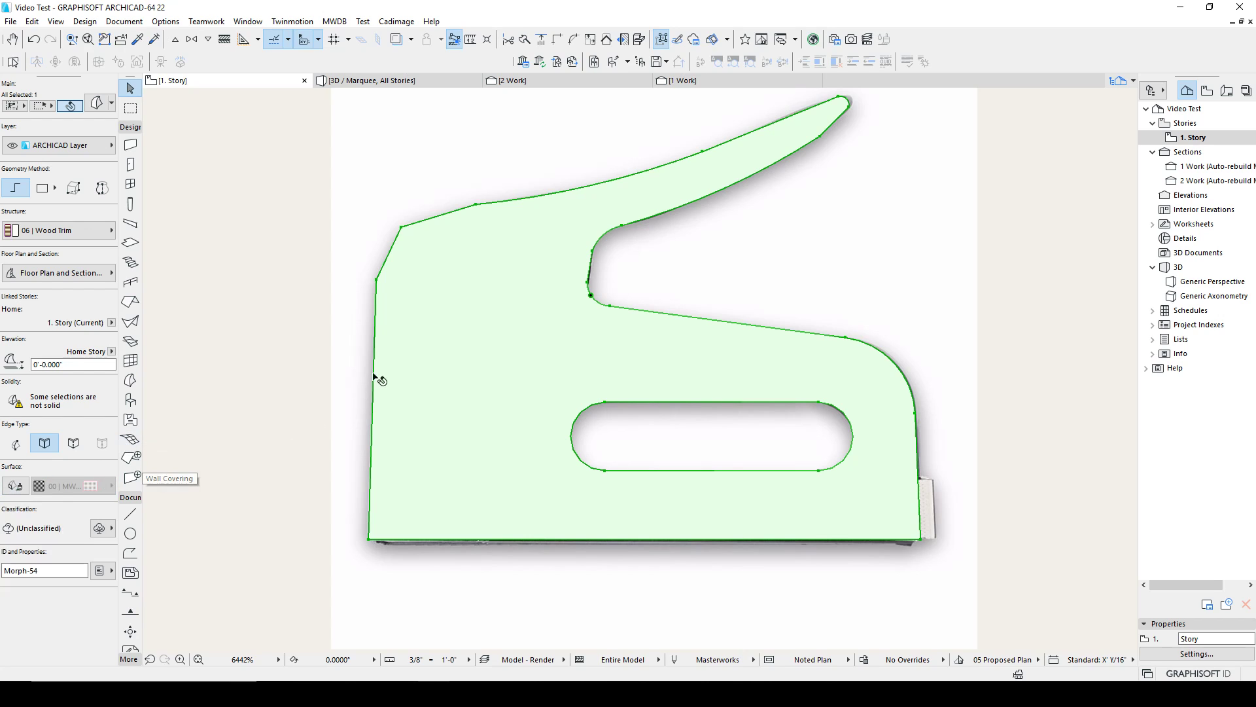
left_click(60, 233)
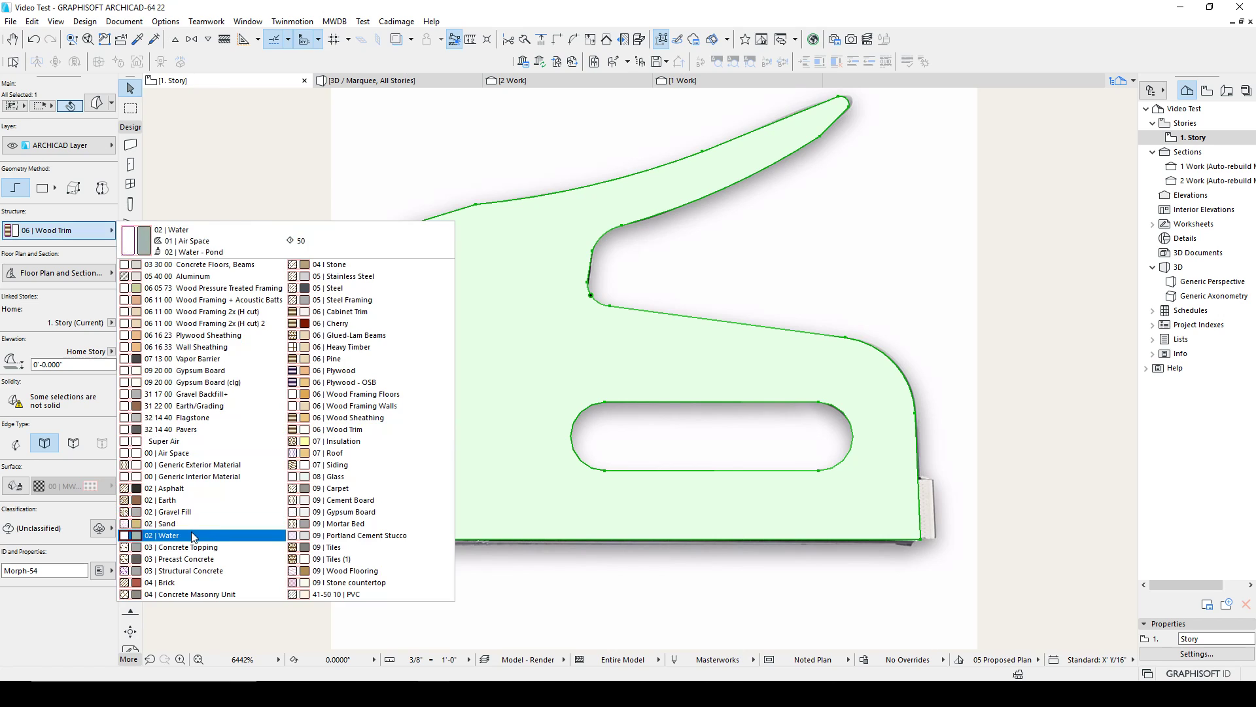
left_click(78, 158)
left_click(95, 102)
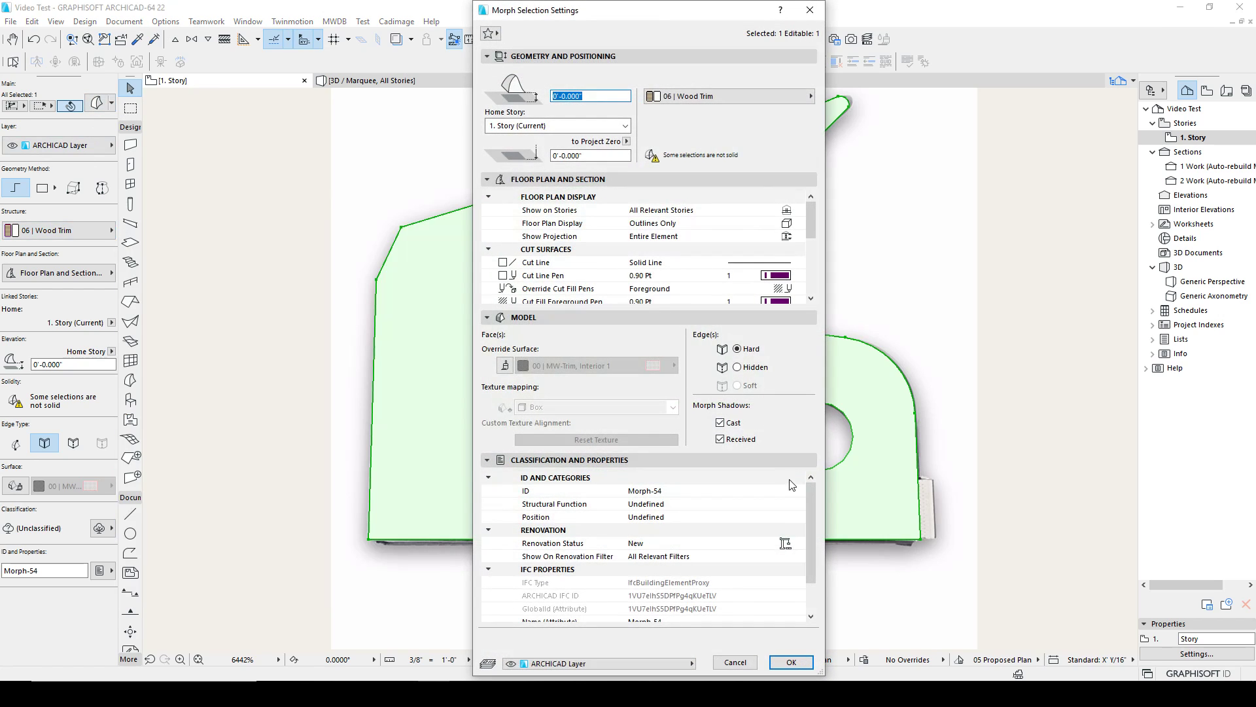
left_click_drag(810, 499, 814, 263)
scroll(812, 239, "down", 2)
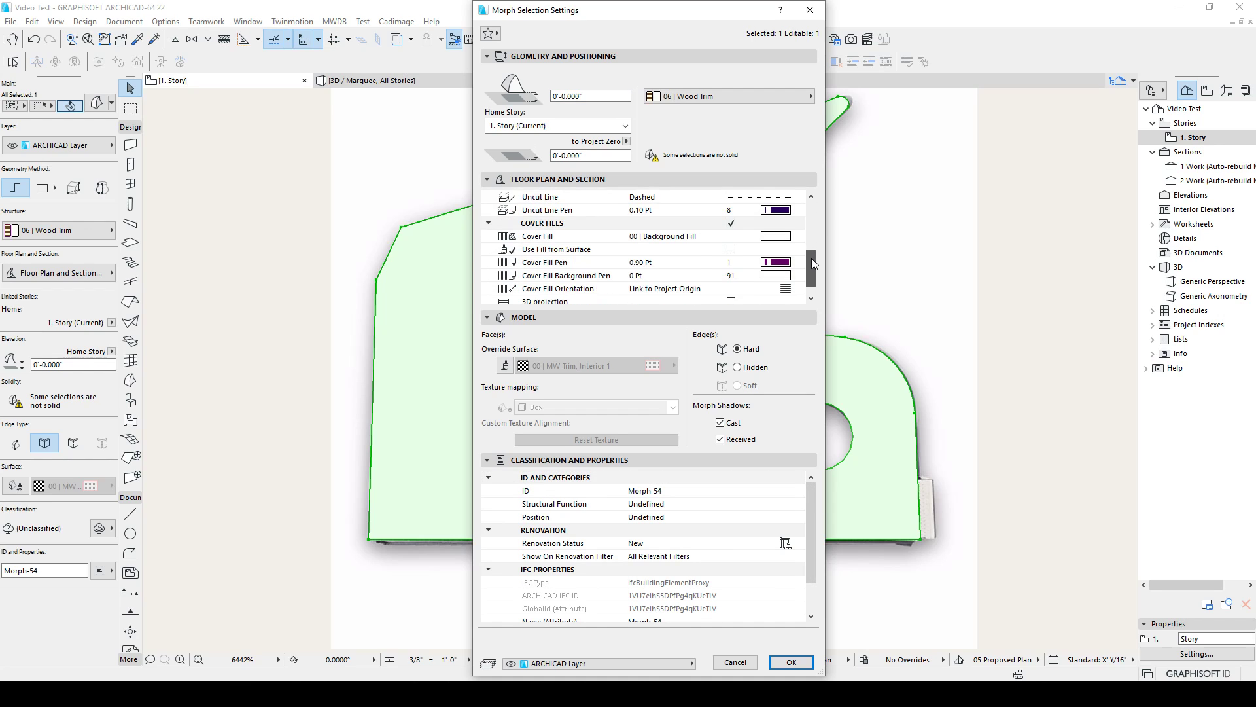
left_click(731, 223)
left_click(792, 662)
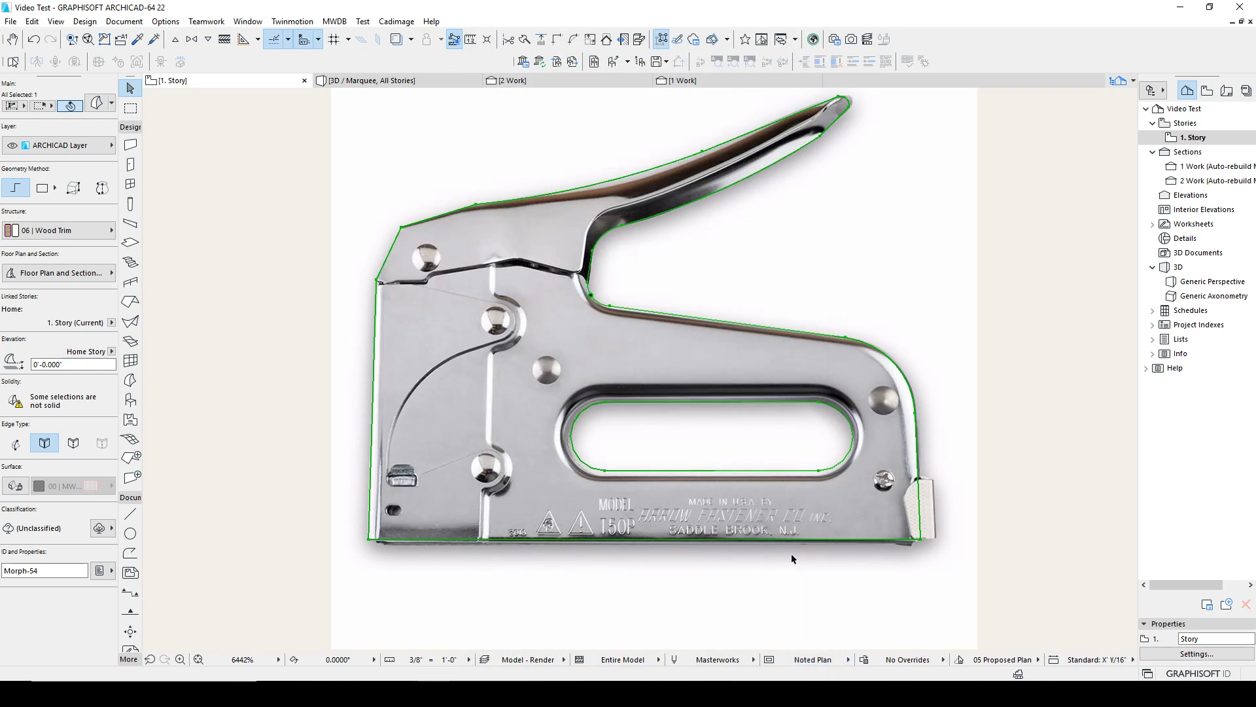
Turn on the body morph's cover fill with the % 20 pattern and a transparent background pen.
left_click(618, 183)
left_click(105, 108)
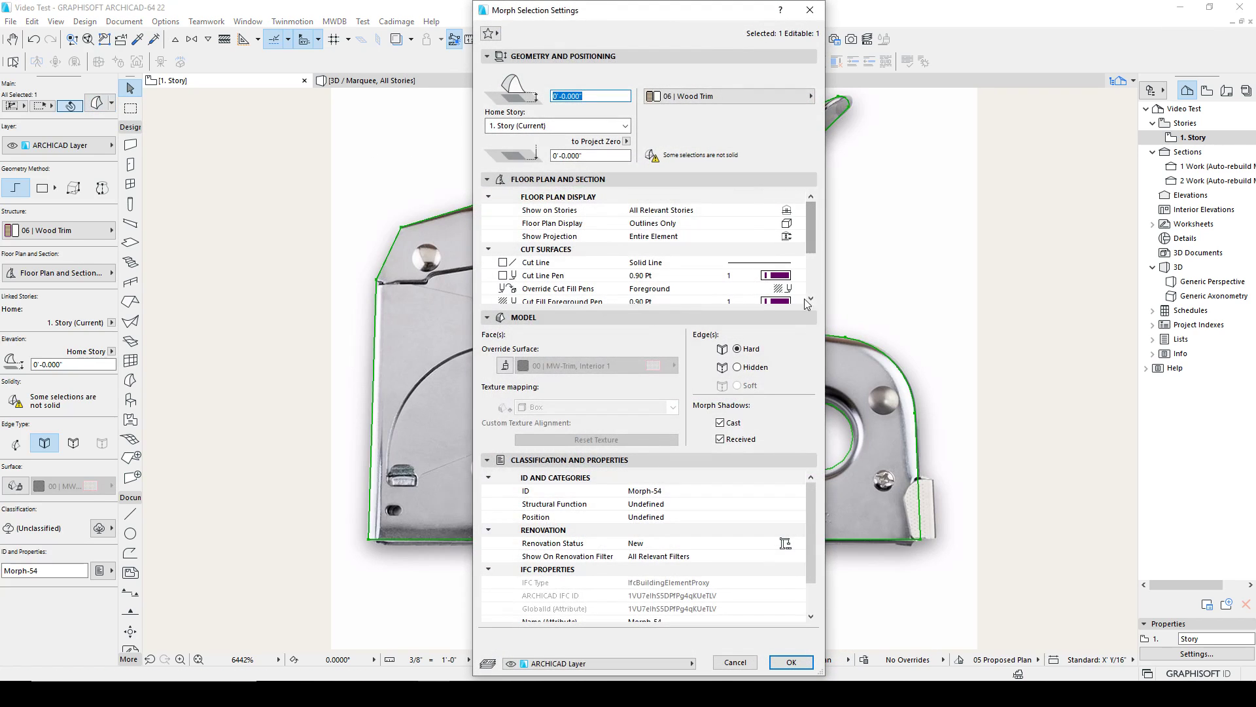
left_click_drag(814, 227, 812, 280)
left_click(732, 288)
left_click(782, 252)
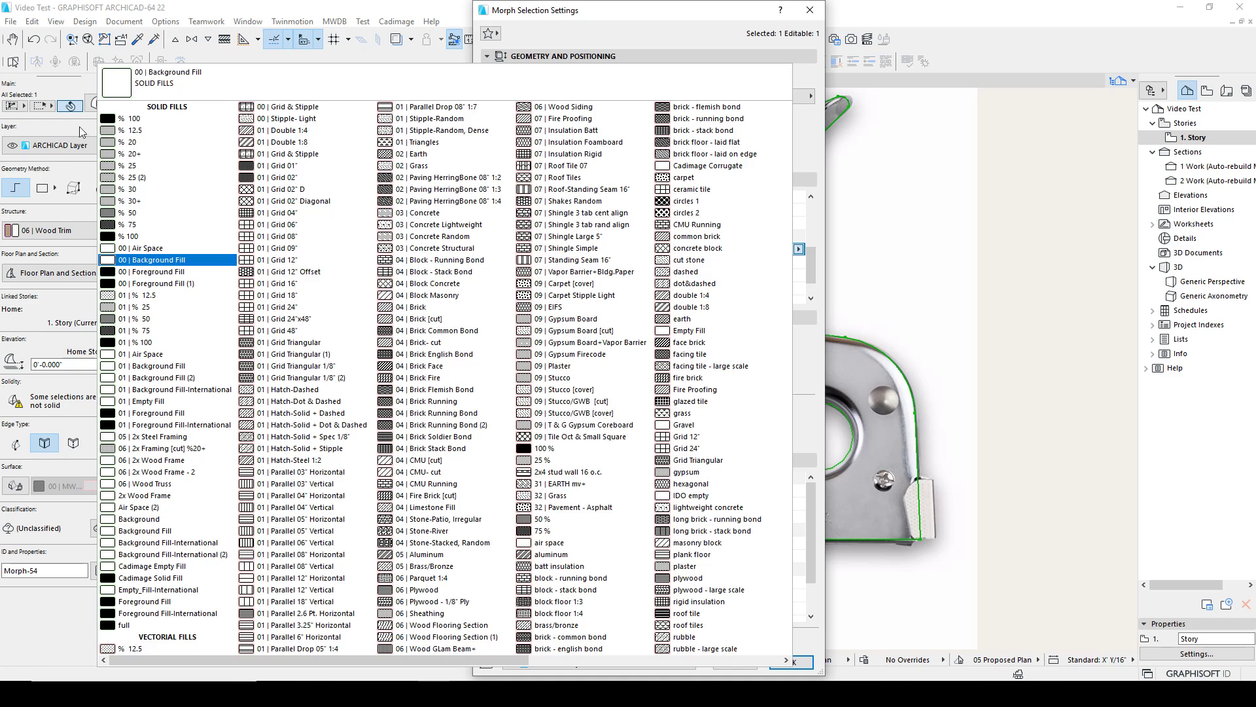
left_click(131, 142)
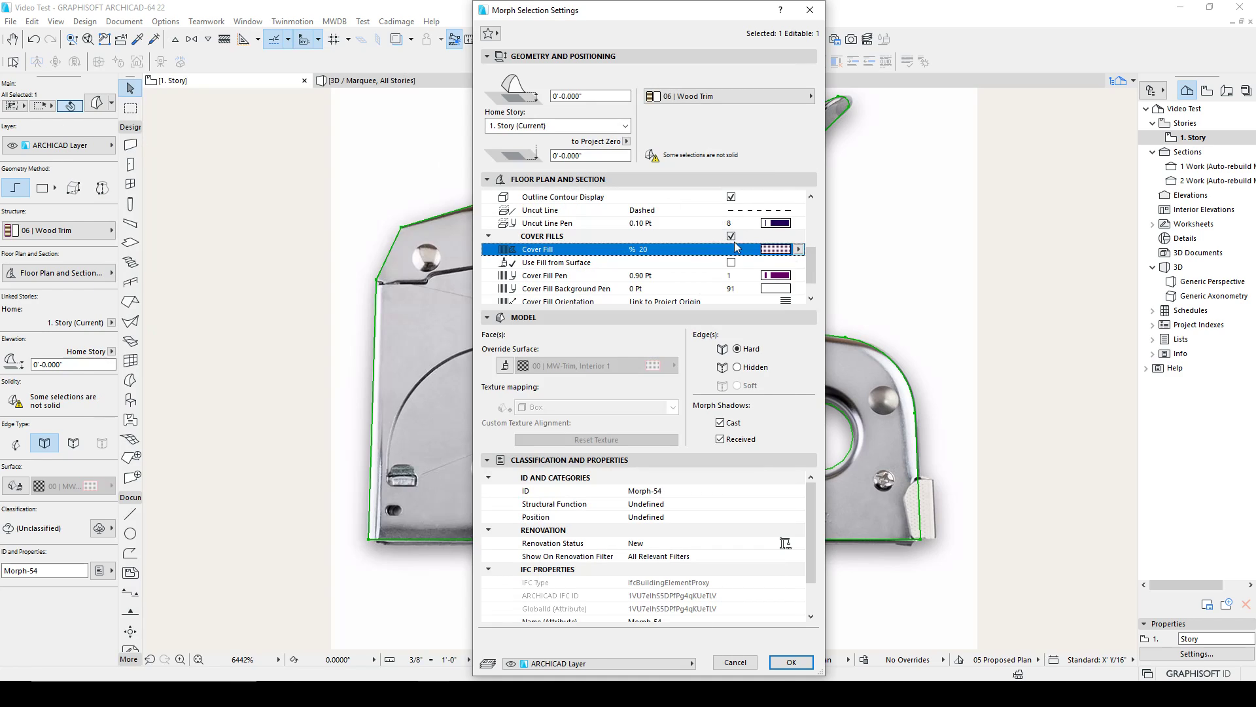
left_click(782, 290)
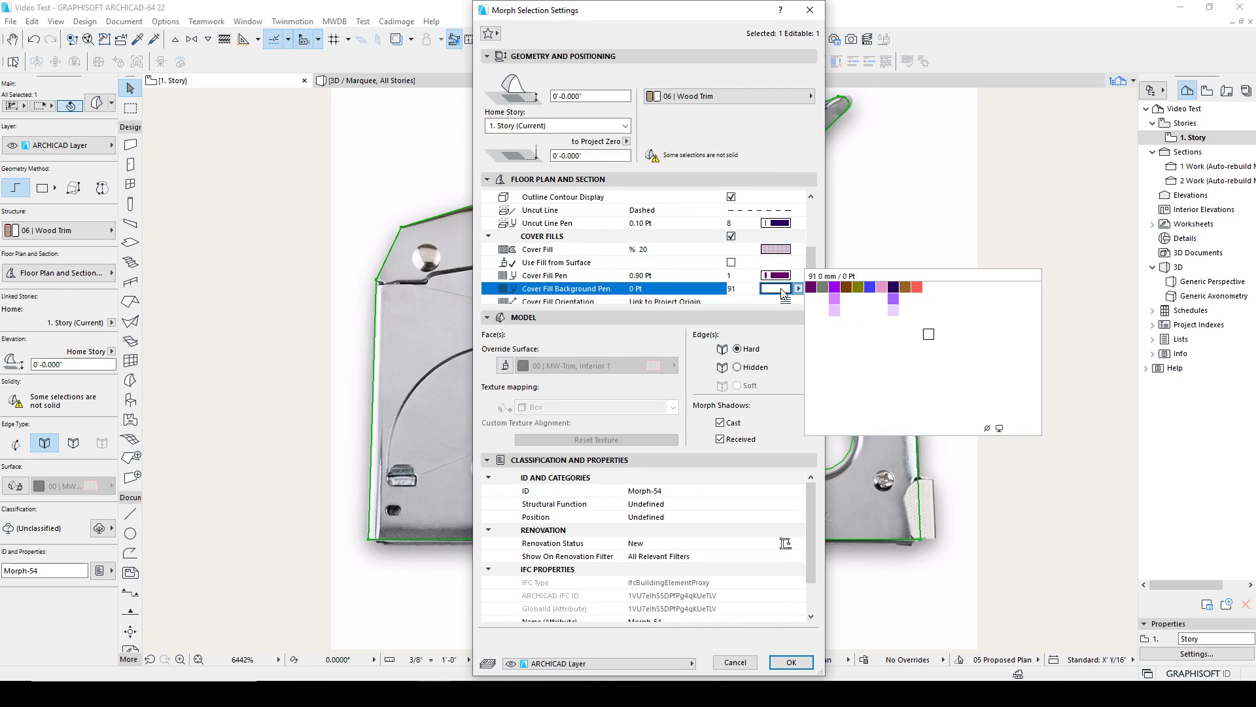
left_click(988, 429)
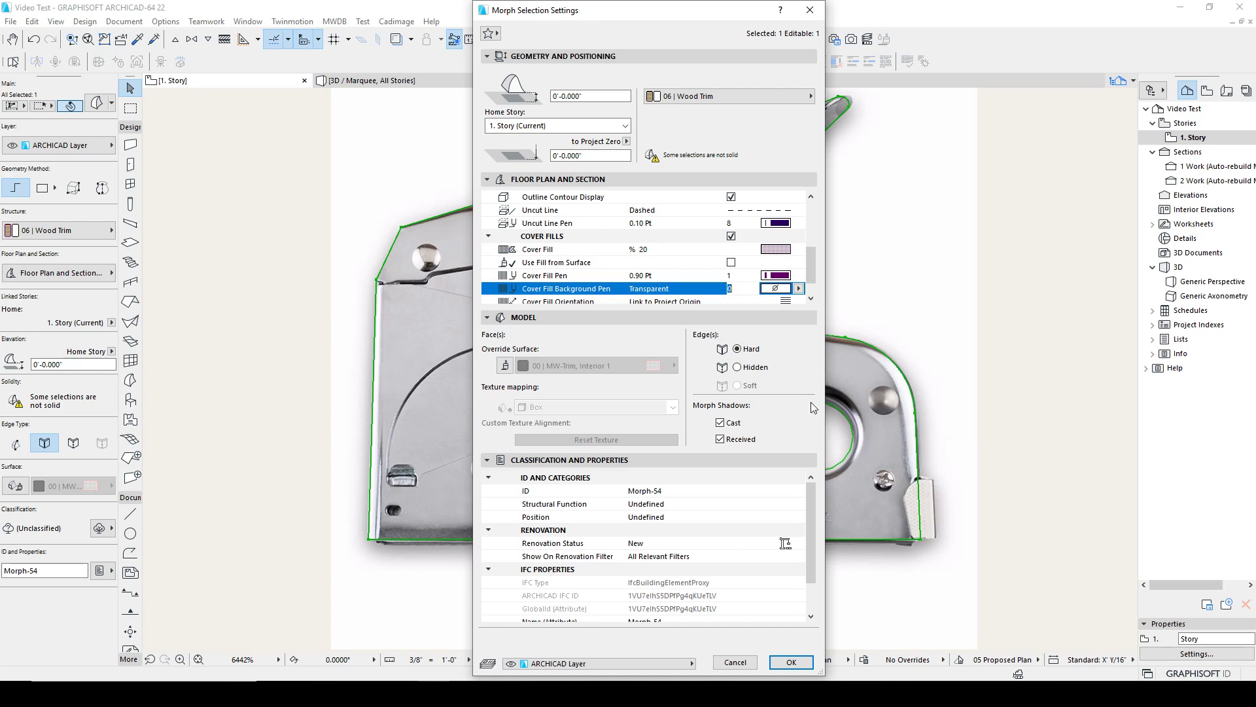
left_click(791, 662)
left_click(565, 282)
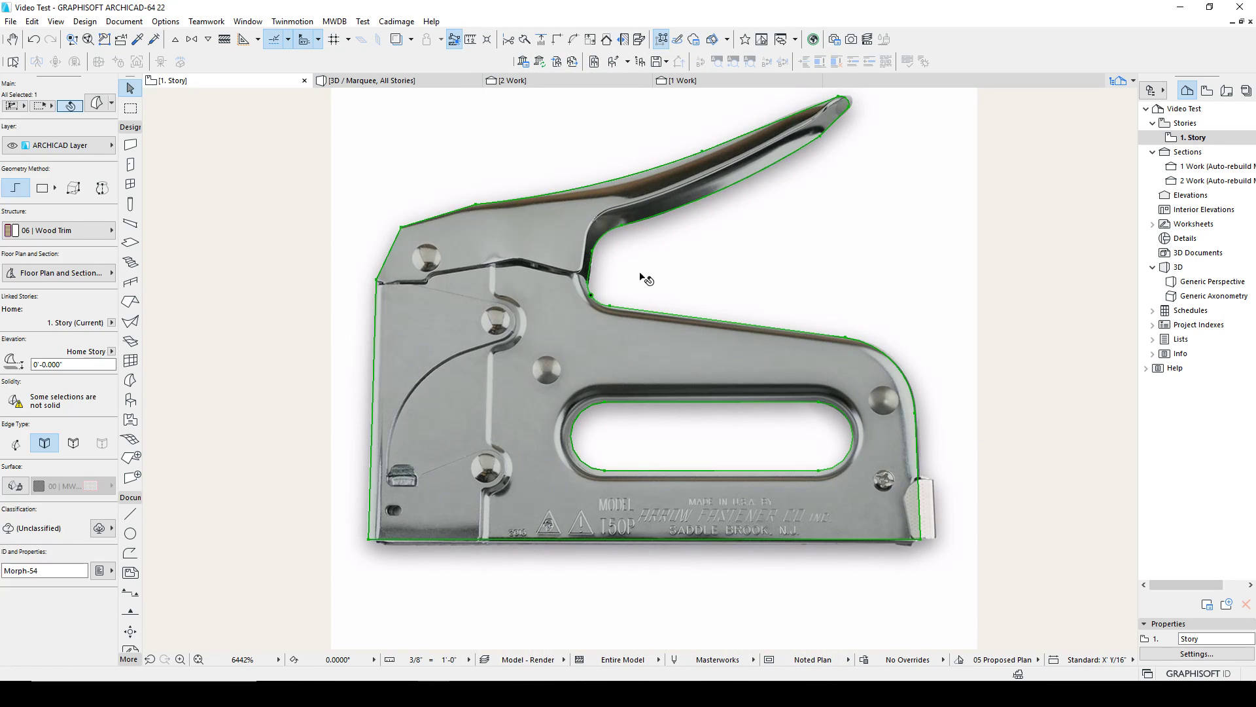
key("Escape")
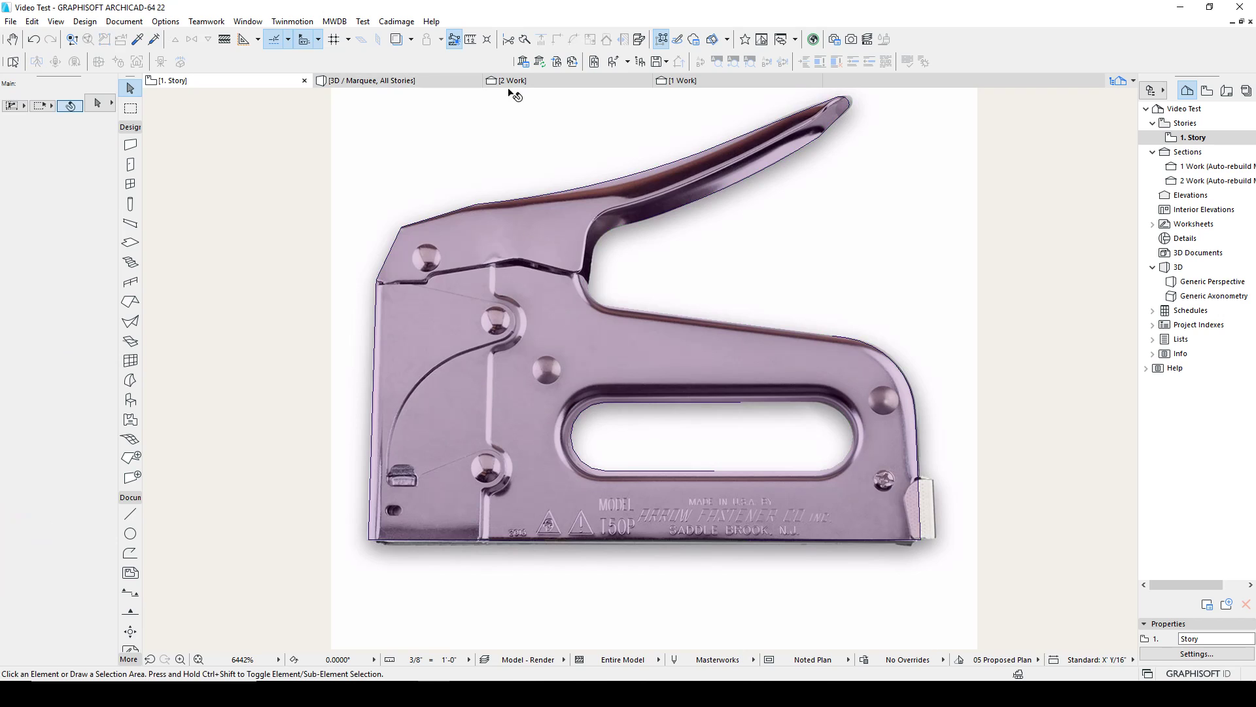
In the 3D view, extrude the flat staple gun body morph perpendicular to its face by a distance of 1.
left_click(401, 85)
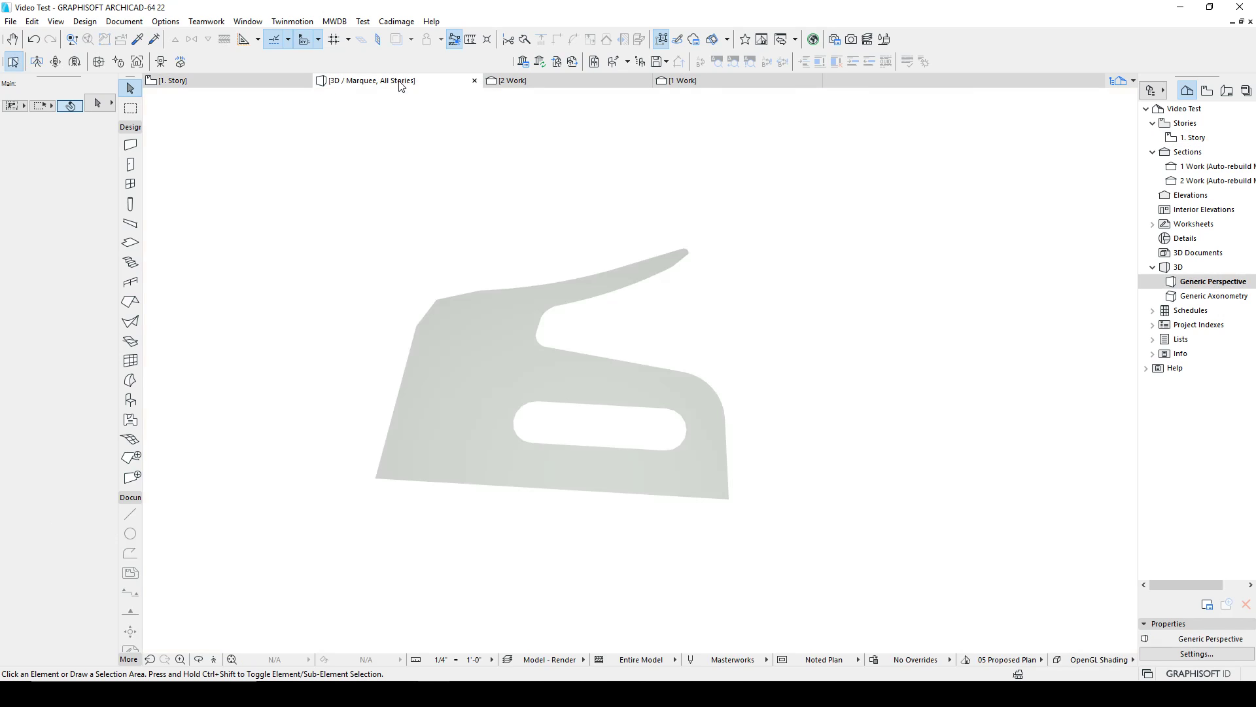
left_click(512, 371)
left_click(509, 365)
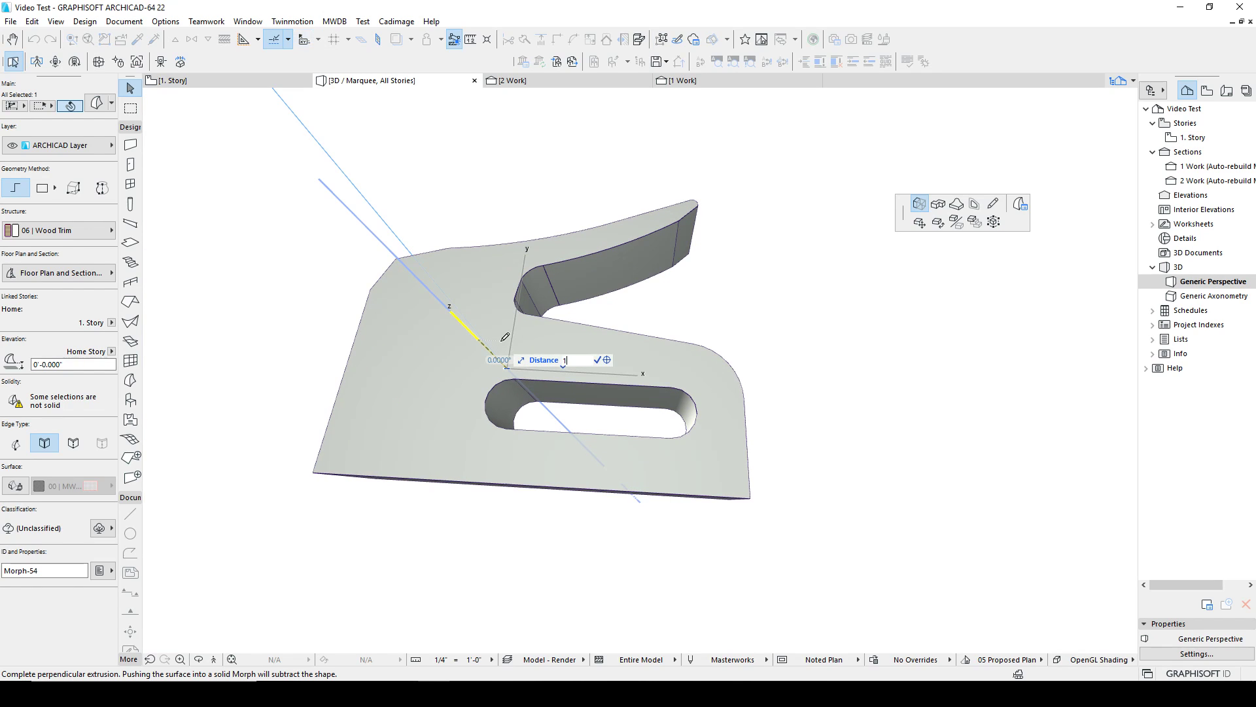
key("Return")
key("Escape")
mouse_move(525, 338)
middle_mouse_down("shift")
mouse_move(809, 456)
mouse_move(523, 327)
middle_mouse_up("shift")
On the 1. Story floor plan, split the body morph along the seam beneath the handle, from the front corner to the handle notch.
left_click(237, 85)
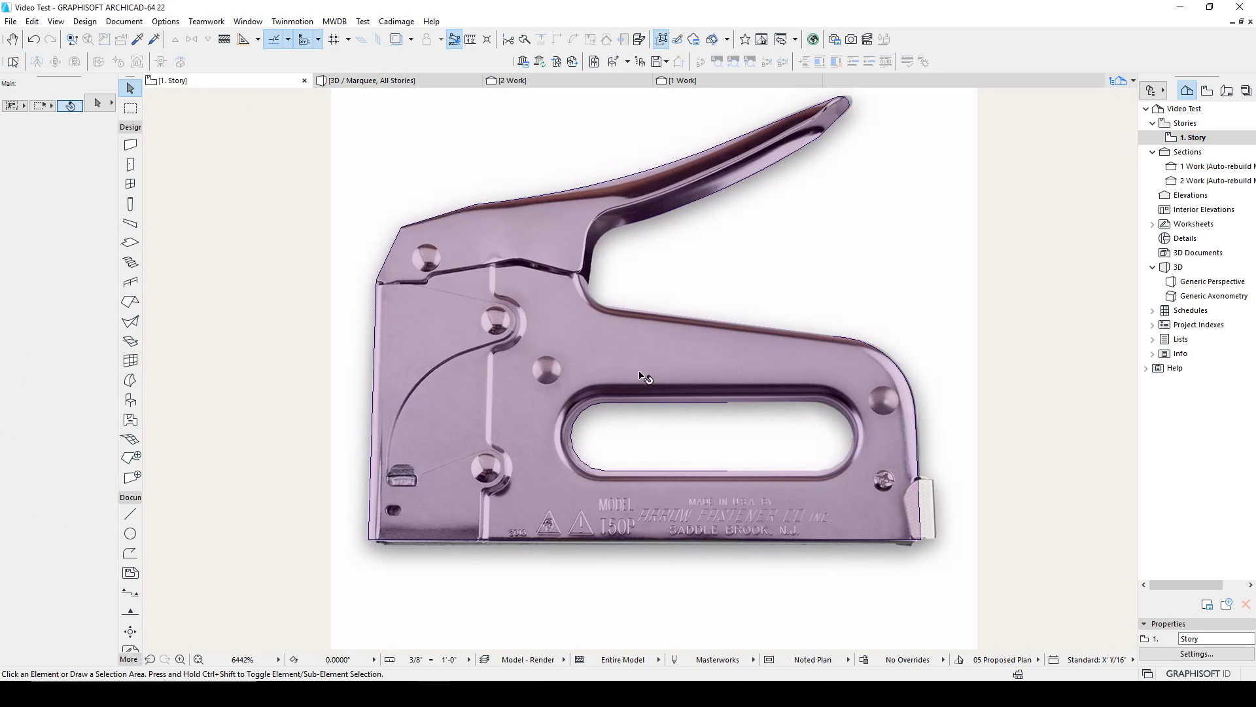
middle_click_drag(645, 376, 571, 384)
left_click(554, 187)
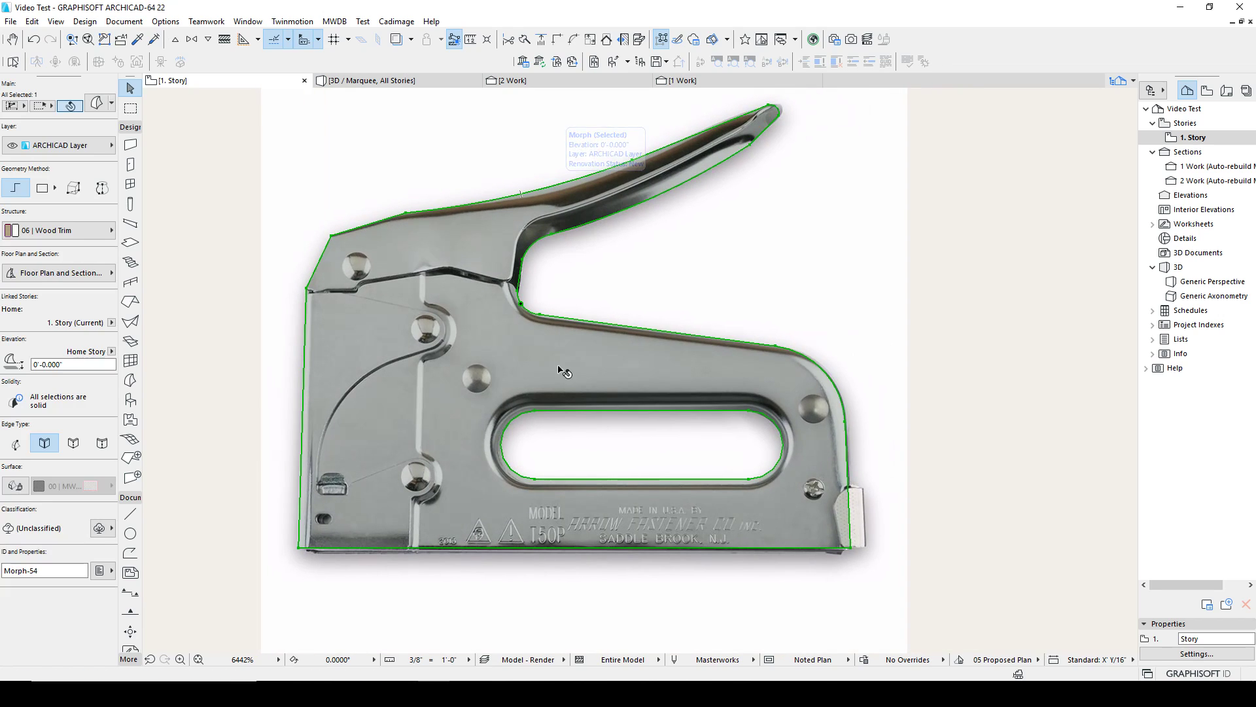
left_click(305, 289)
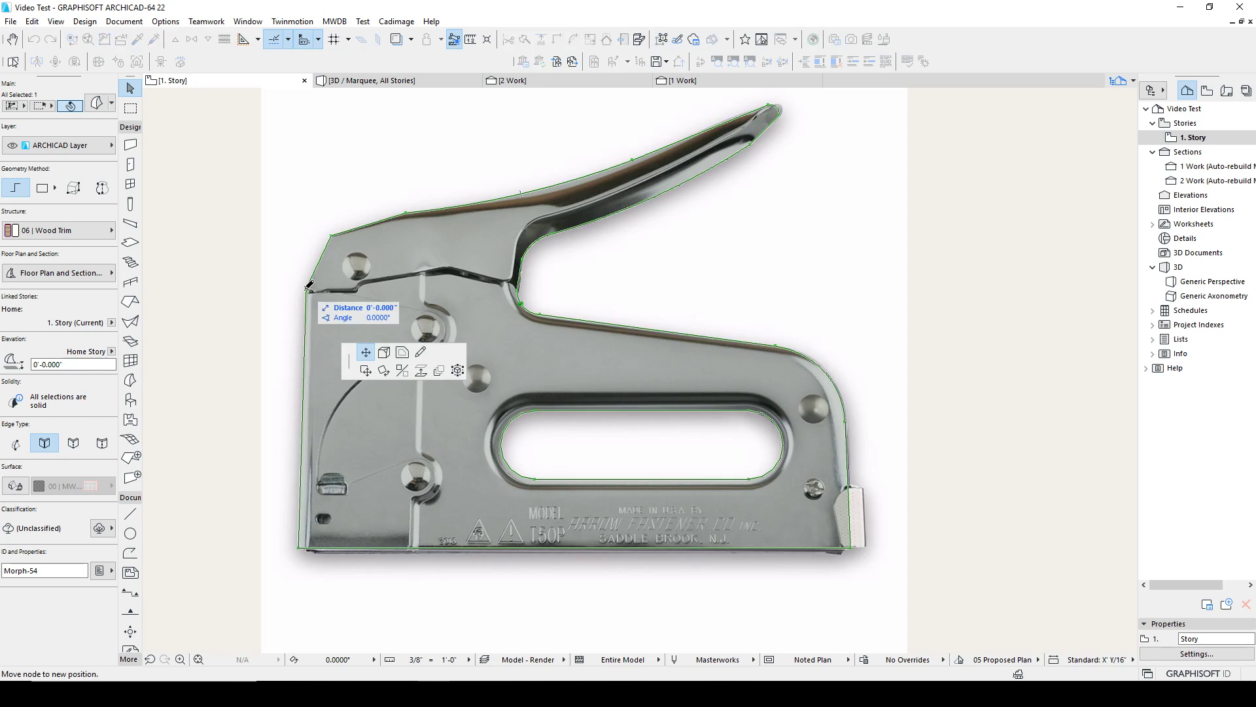
left_click(420, 354)
left_click(361, 280)
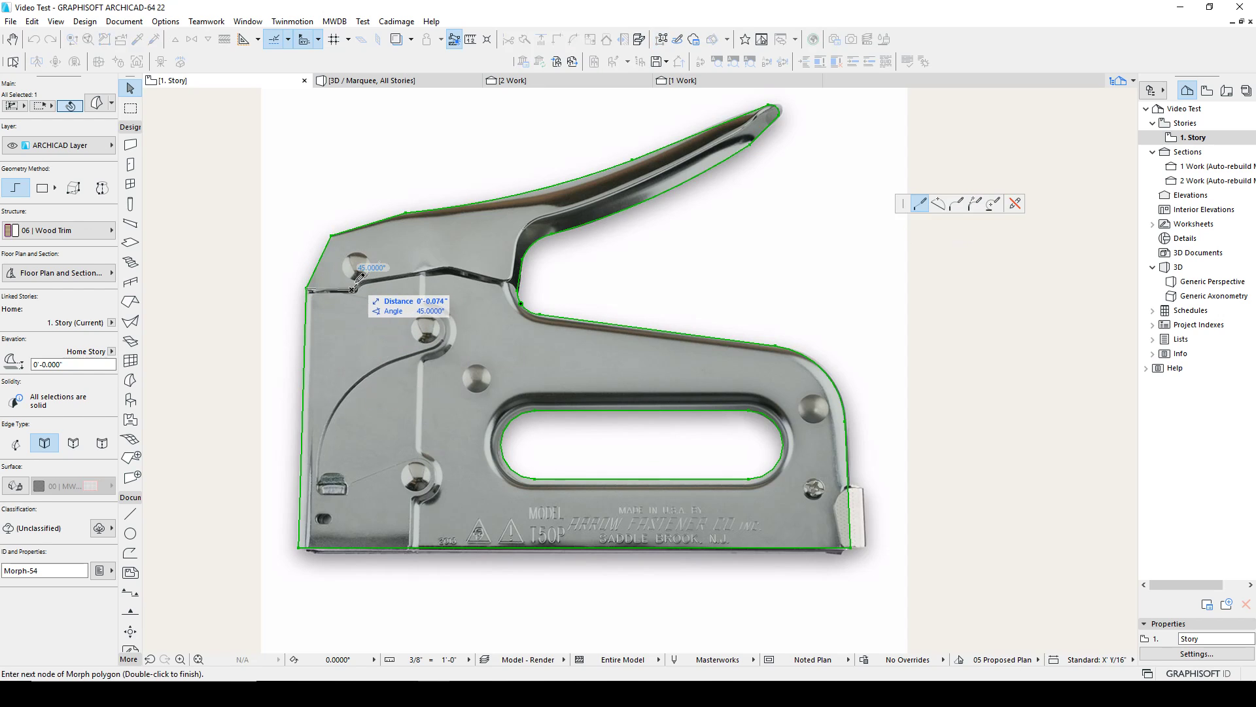
left_click(448, 268)
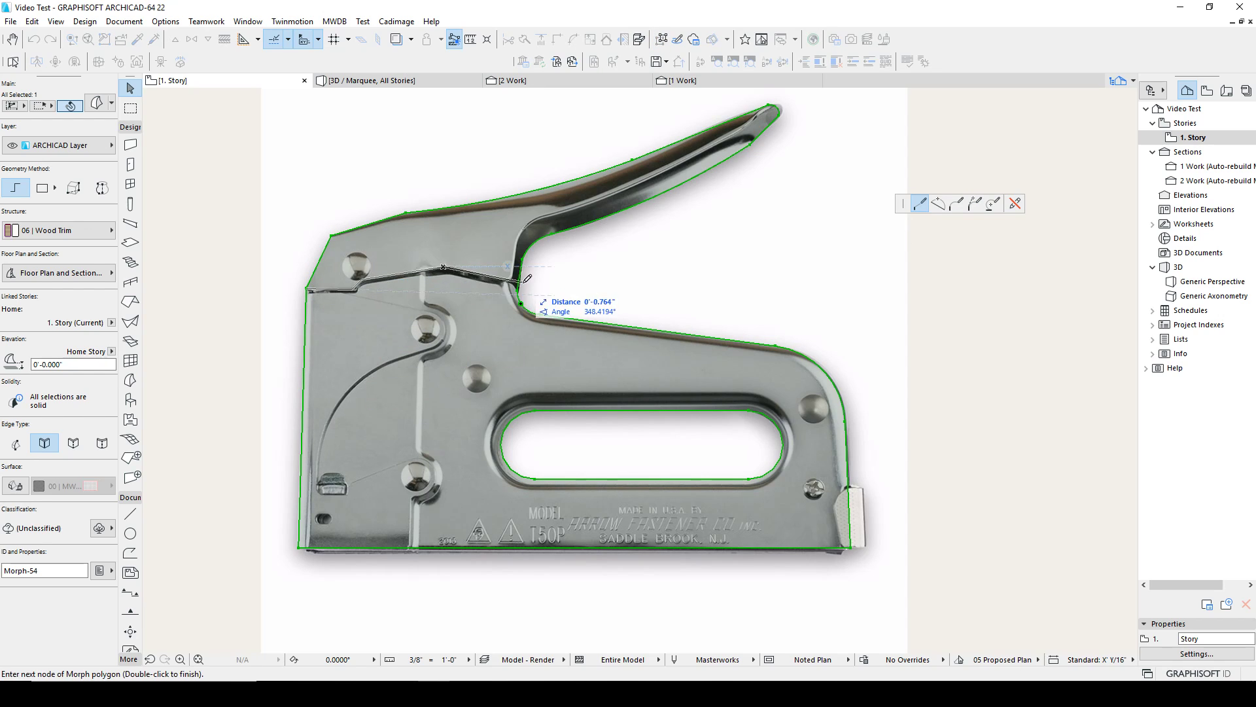
left_click(508, 281)
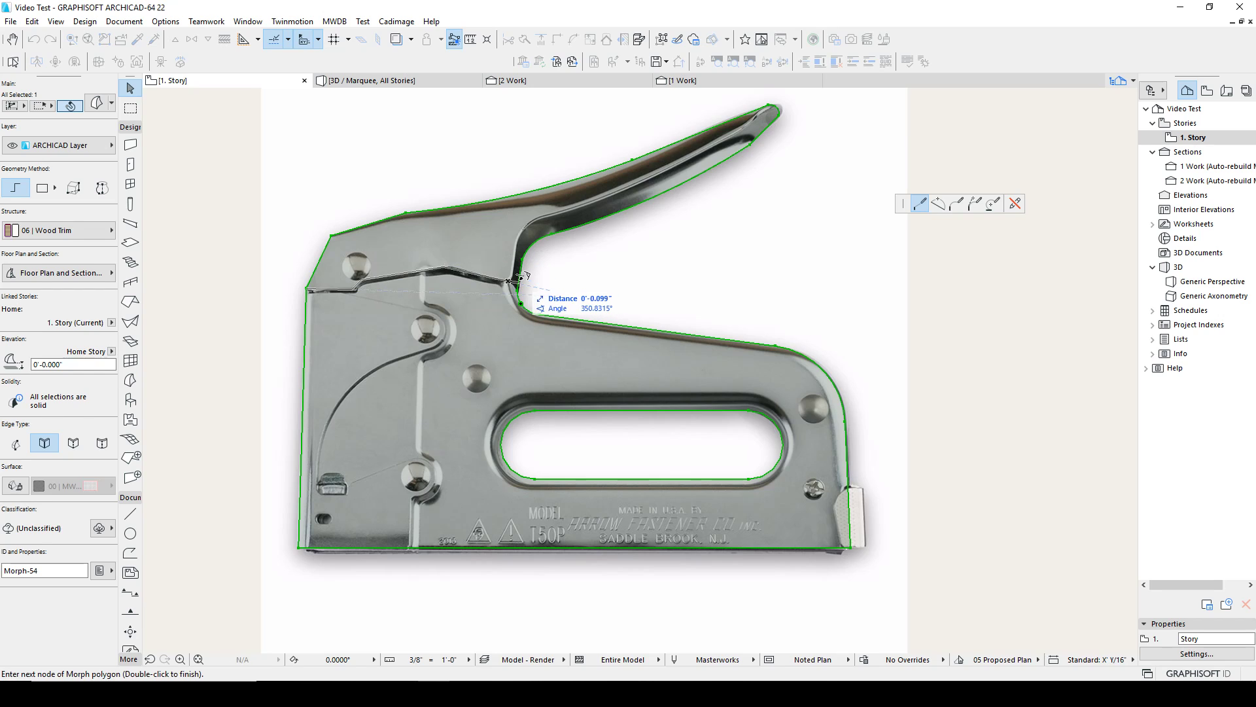
double_click(520, 276)
key("Escape")
key("Escape")
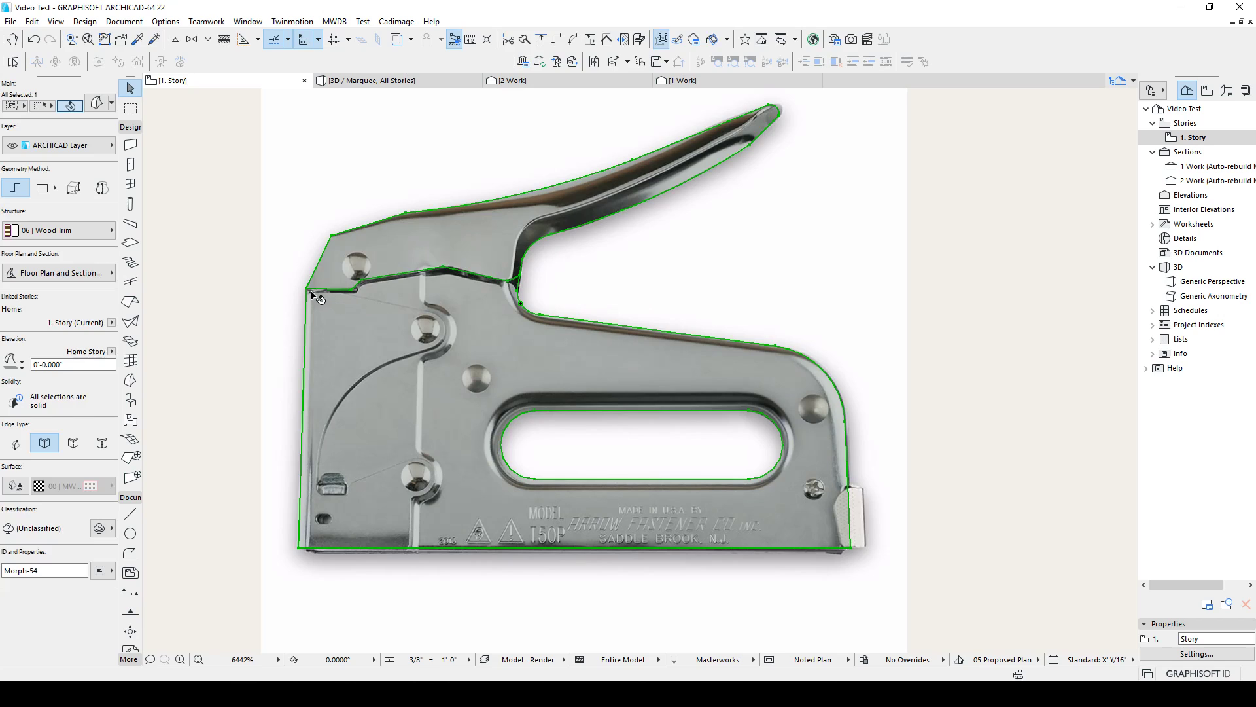
Draw a dividing polyline on the body morph from the handle seam around the upper rivet, past the small tab and lower rivet, to the base edge.
left_click(352, 289)
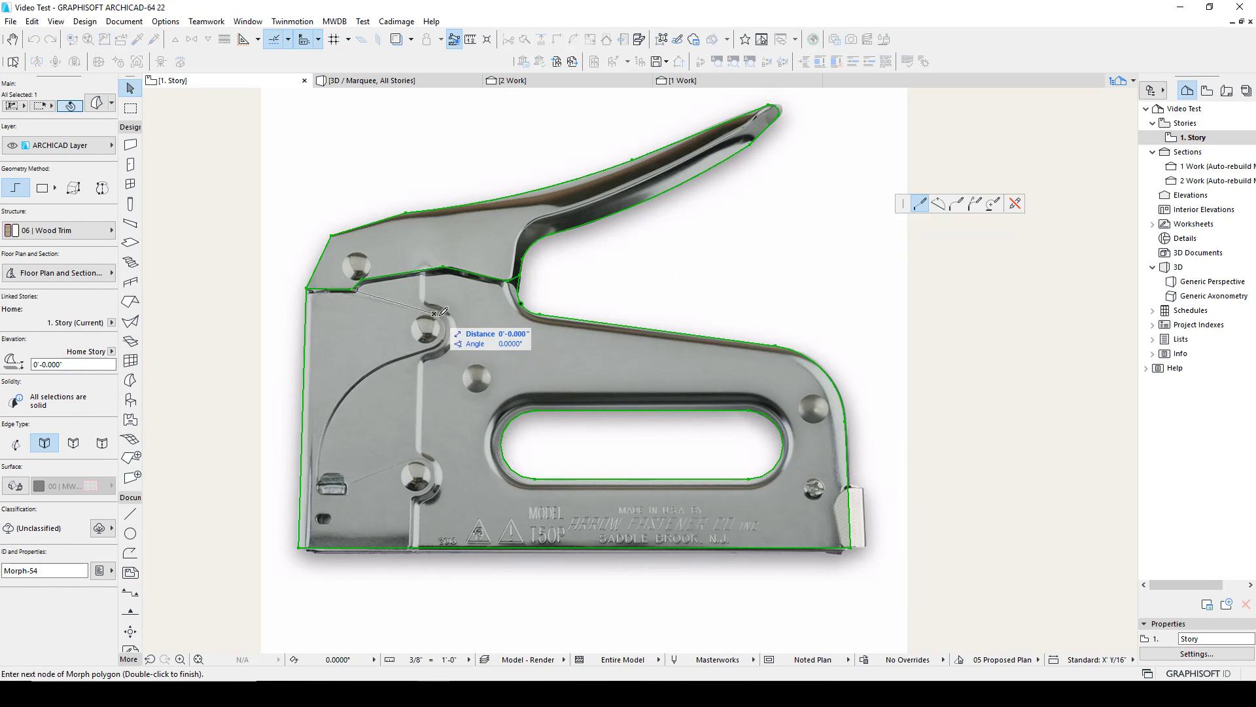
left_click(956, 203)
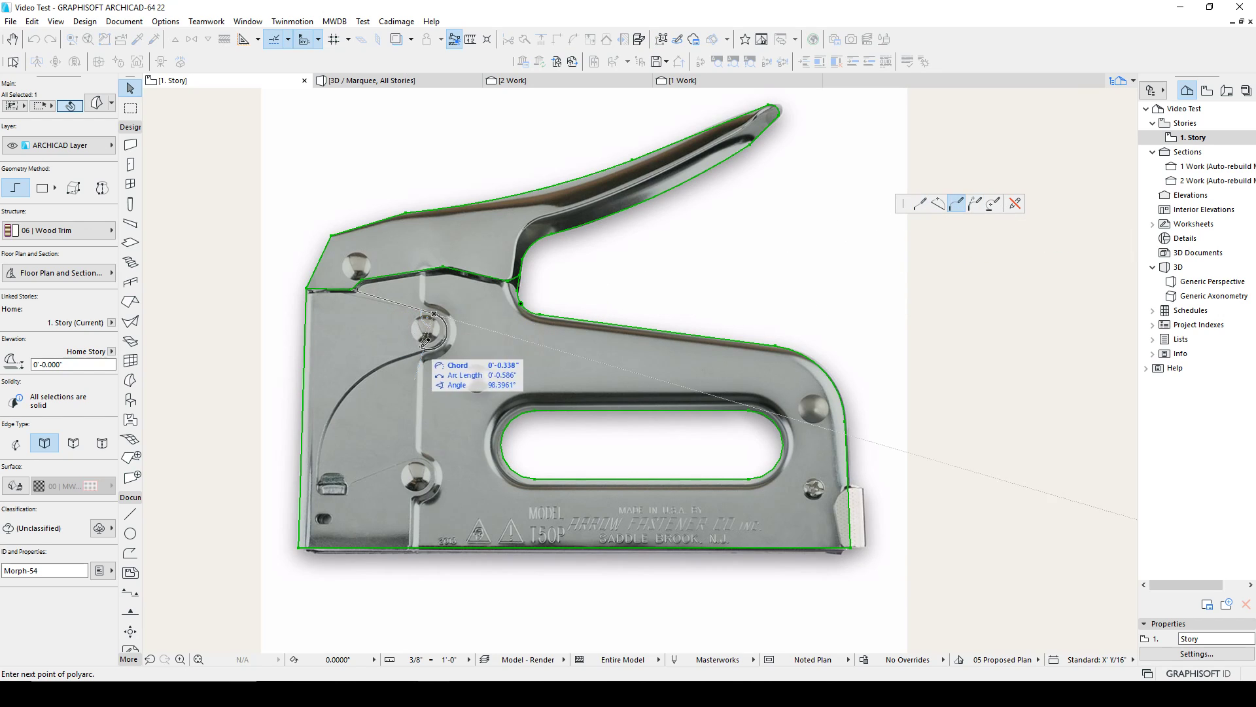
left_click(424, 343)
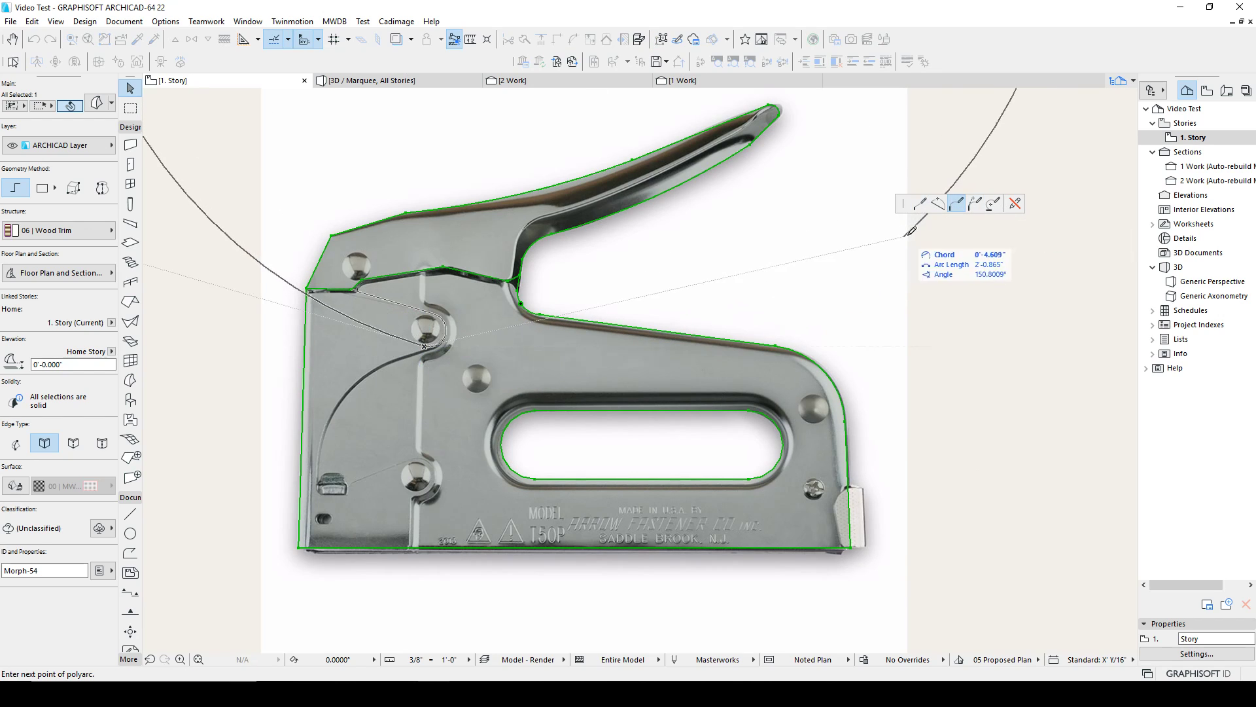
left_click(919, 203)
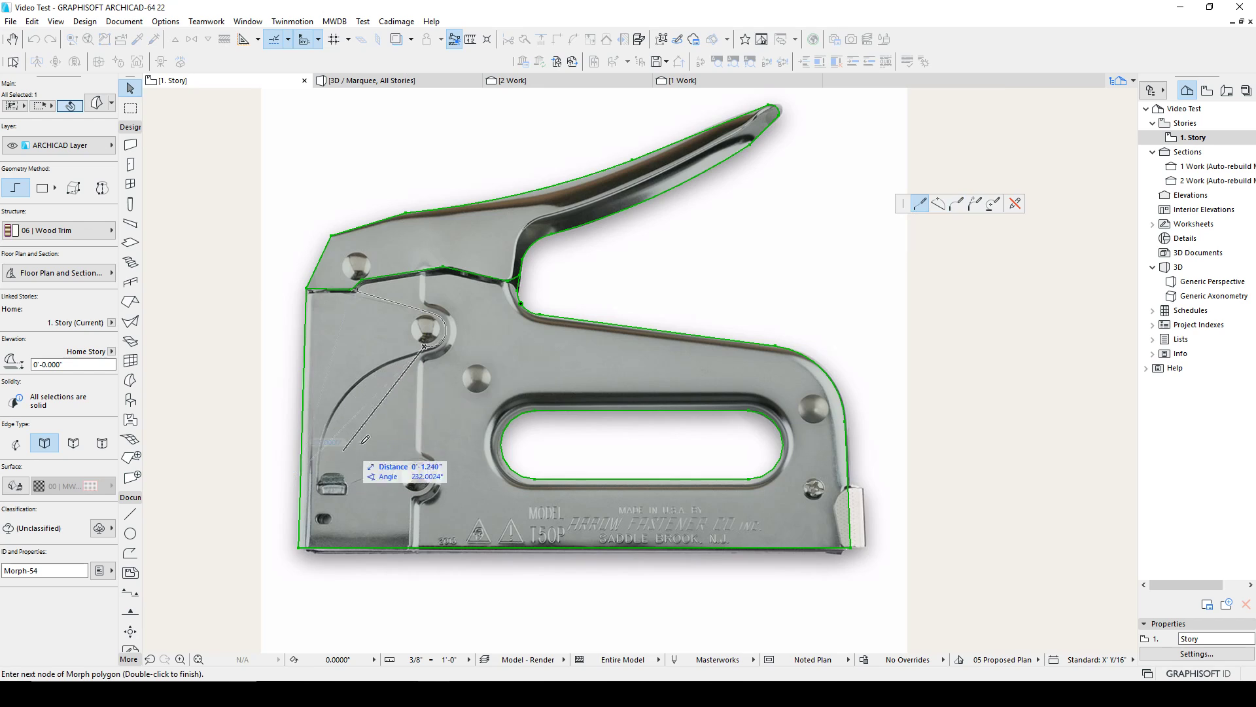
left_click(958, 204)
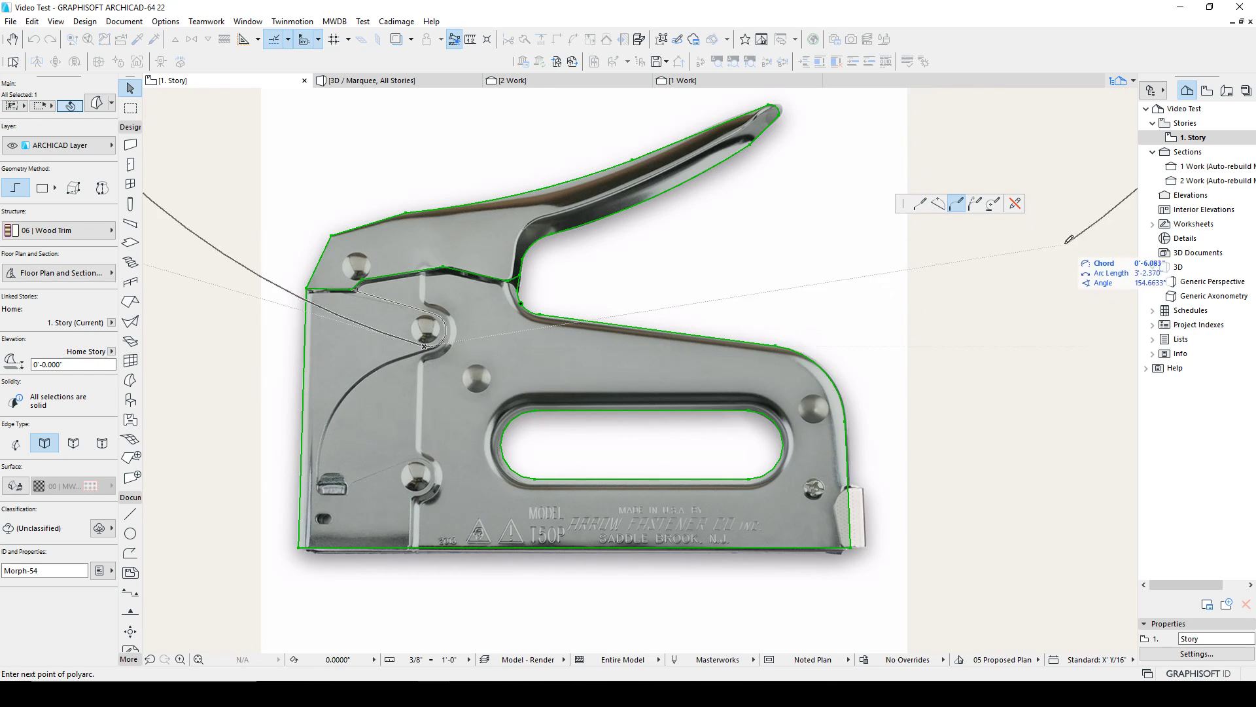
left_click(920, 203)
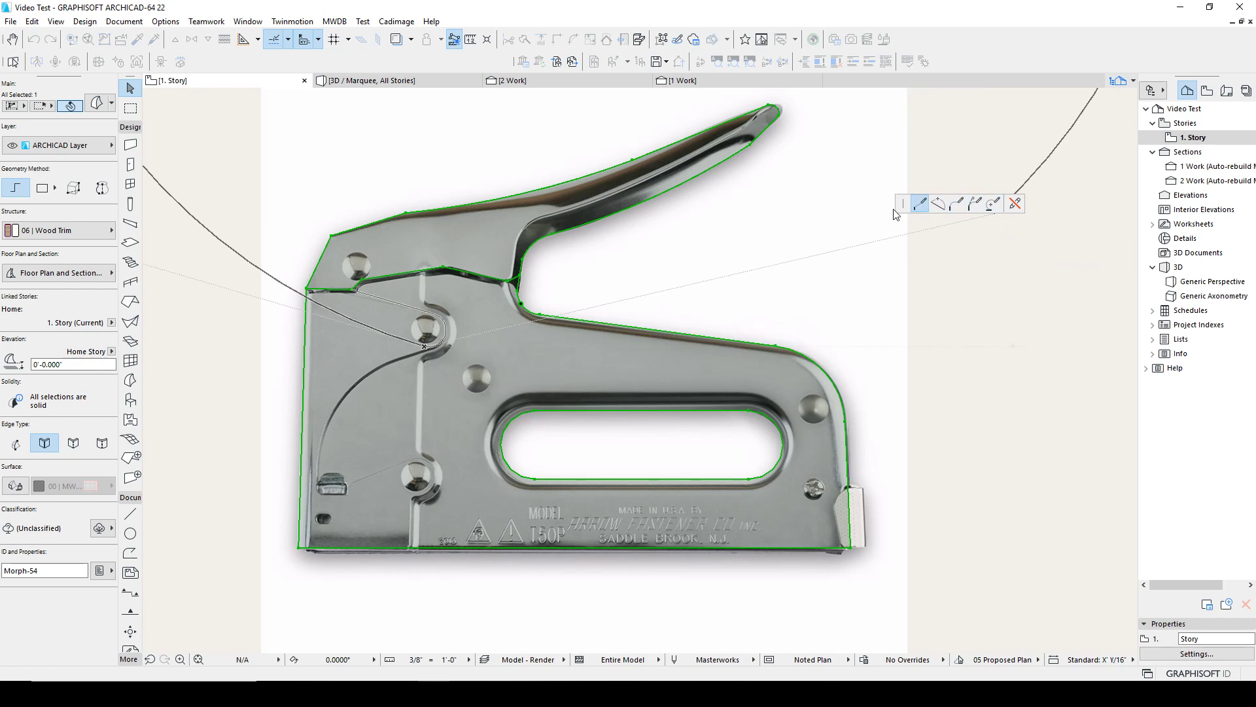
left_click(318, 485)
left_click(348, 488)
left_click(419, 458)
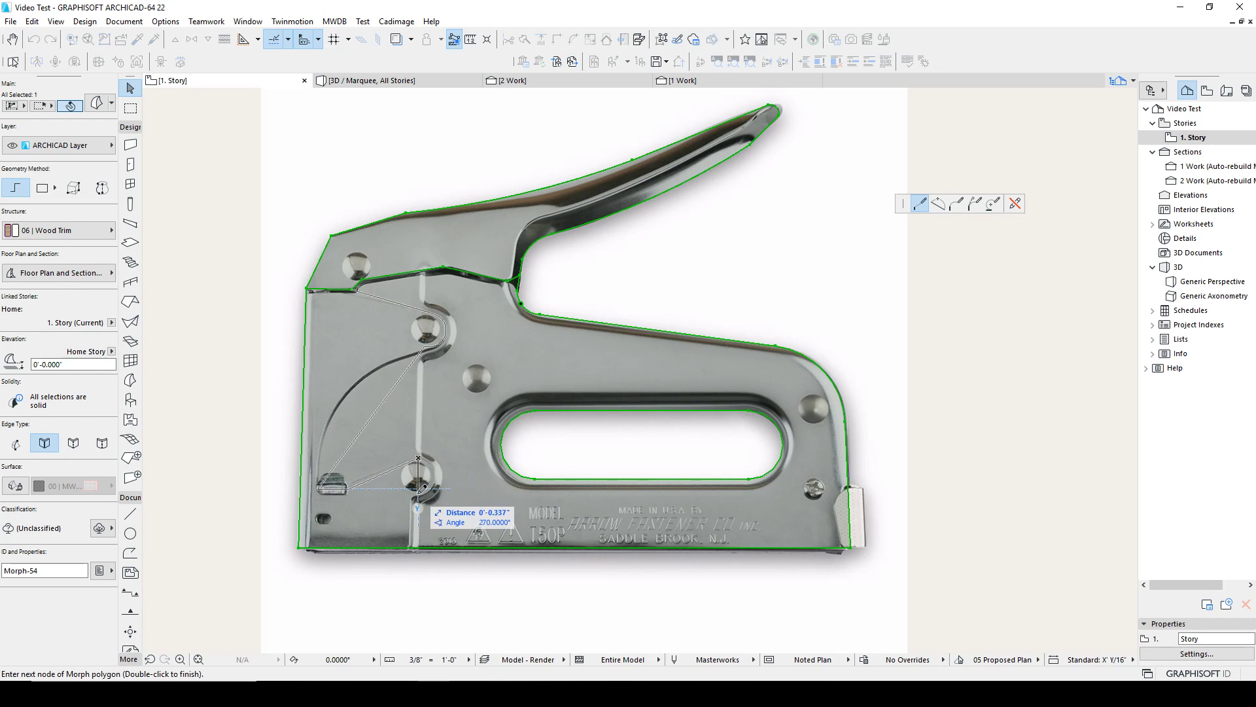
left_click(411, 494)
double_click(411, 547)
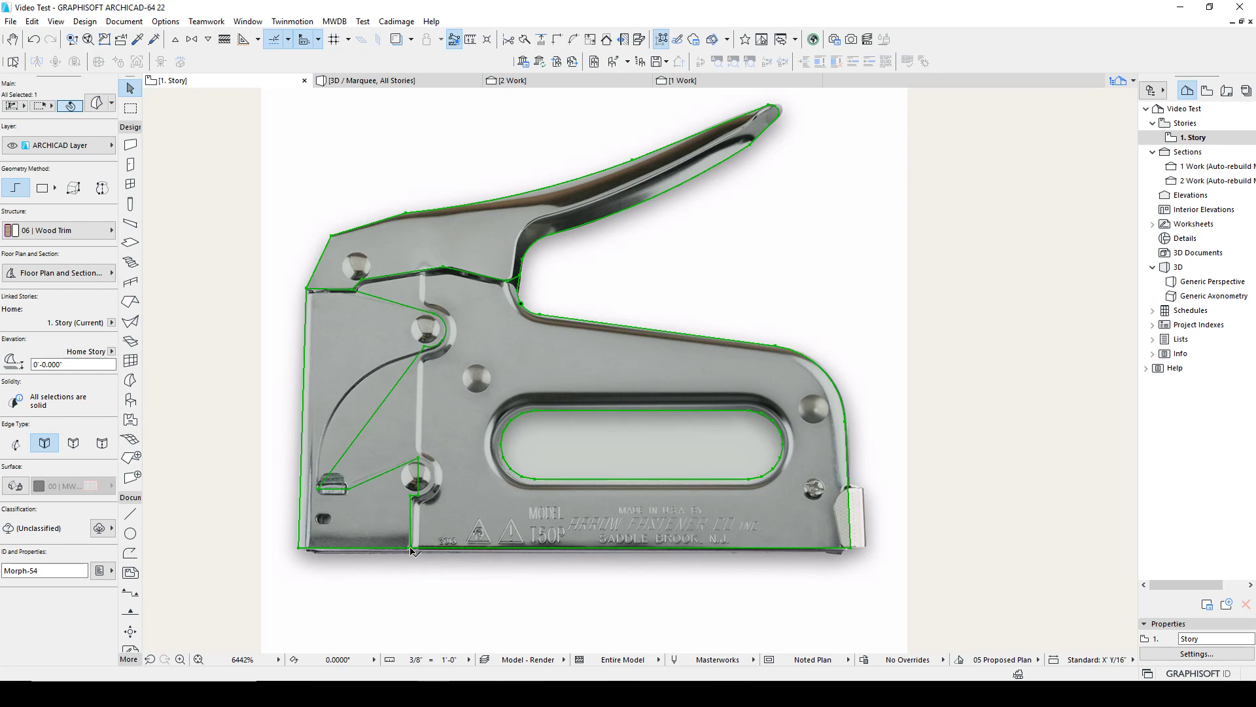
left_click(404, 383)
left_click(402, 378)
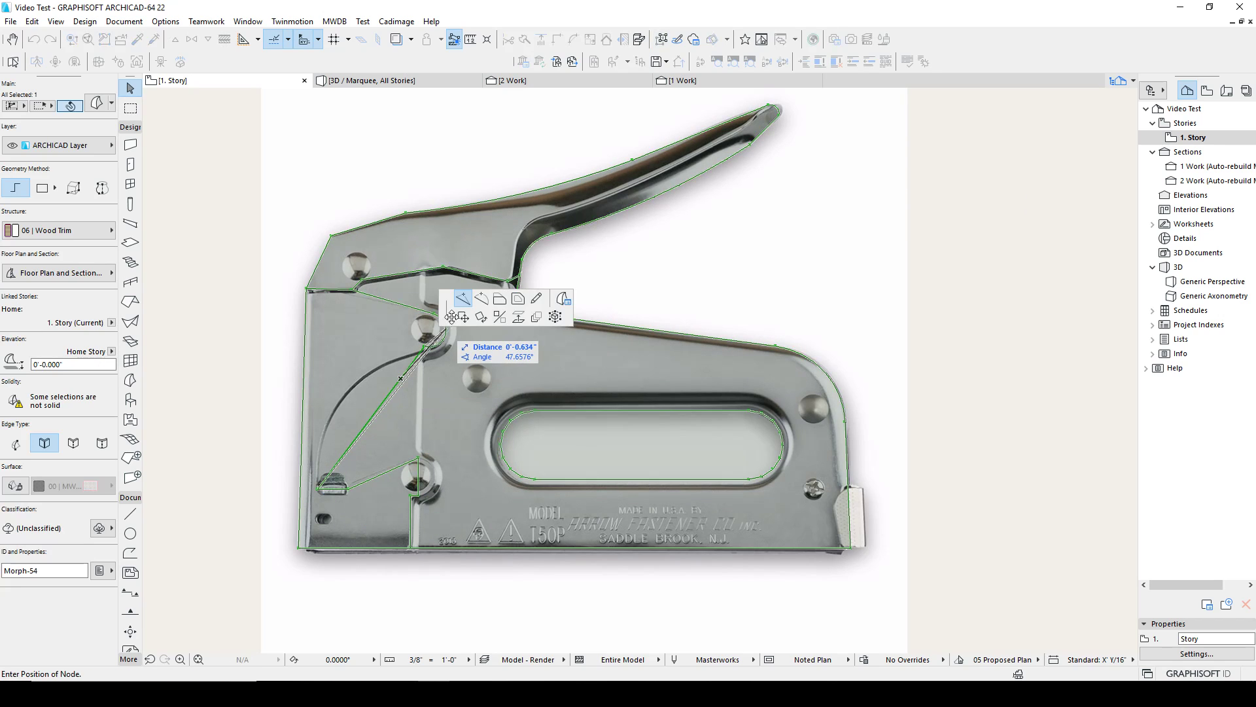
key("Escape")
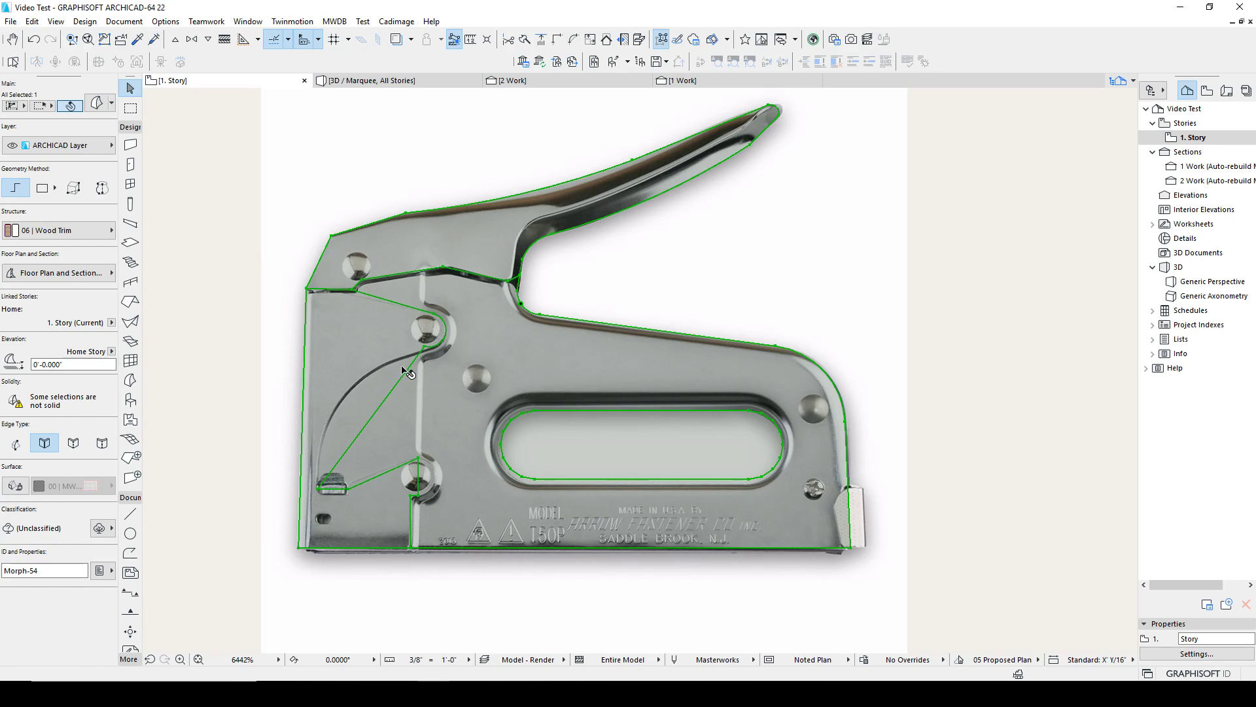
Curve the diagonal edge to follow the pictured groove, and bulge the short edge at the lower rivet to a radius of about 0'-0.178".
left_click(407, 374)
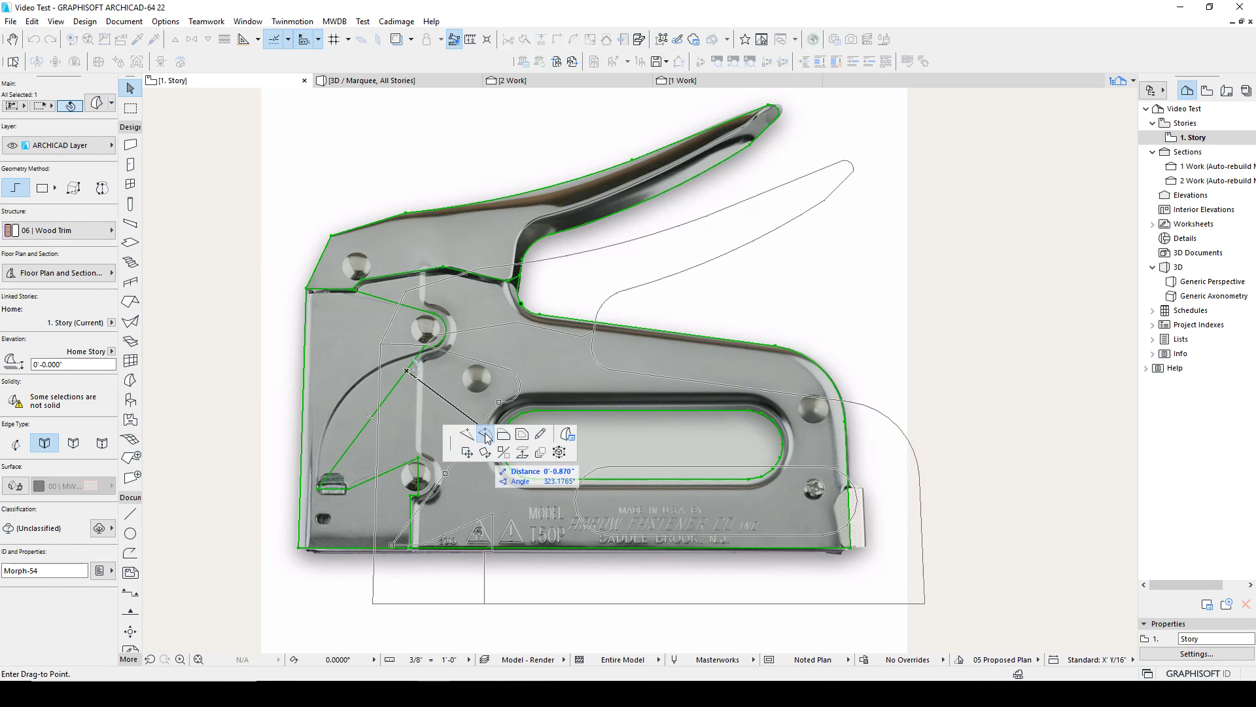
left_click(485, 434)
left_click(381, 365)
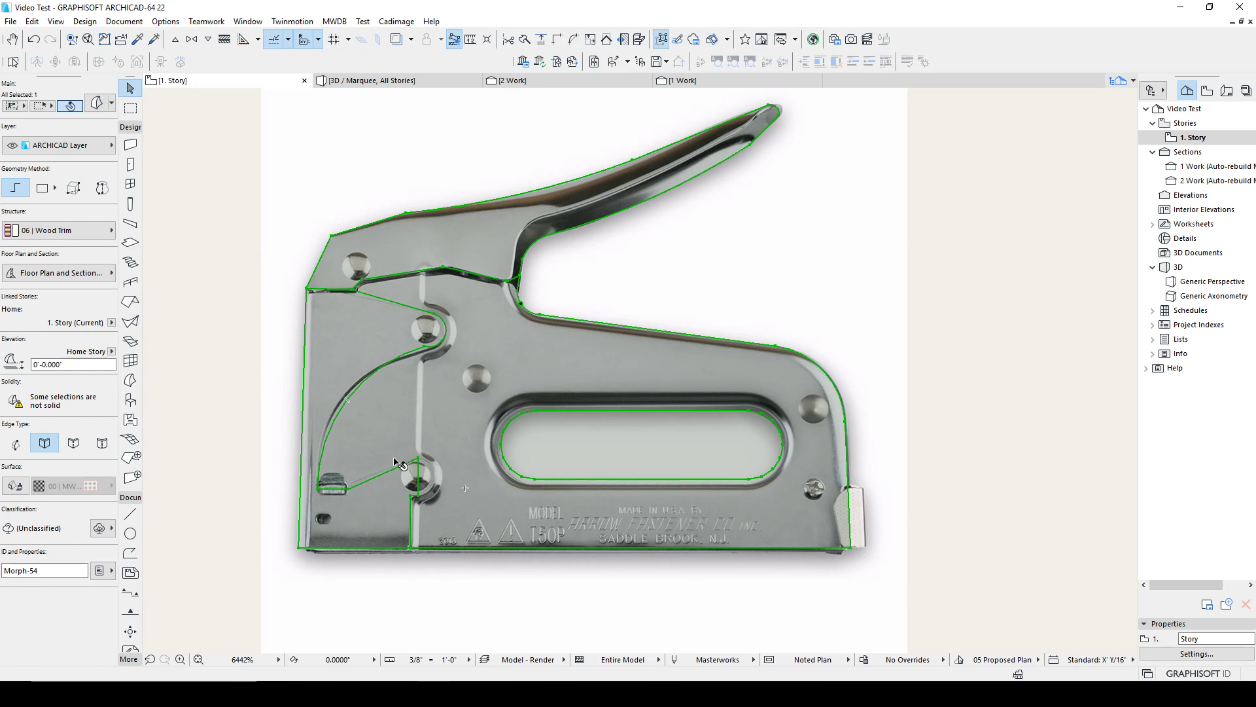
left_click(419, 469)
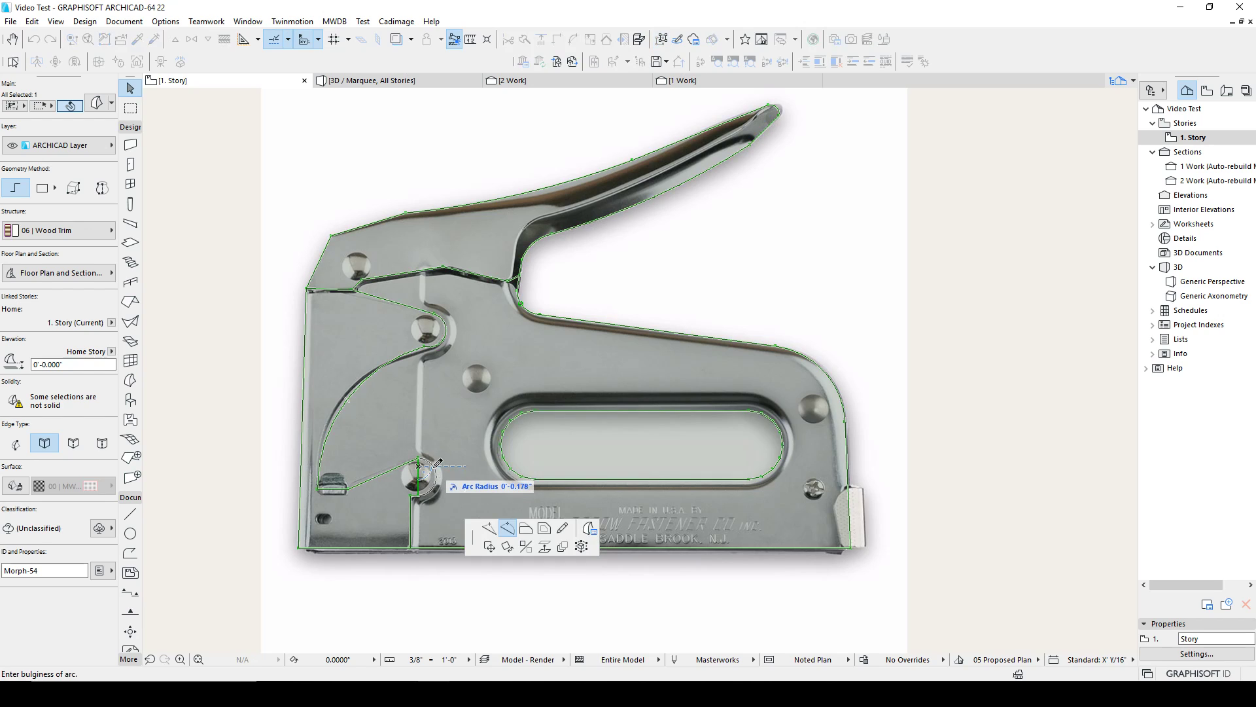
left_click(436, 466)
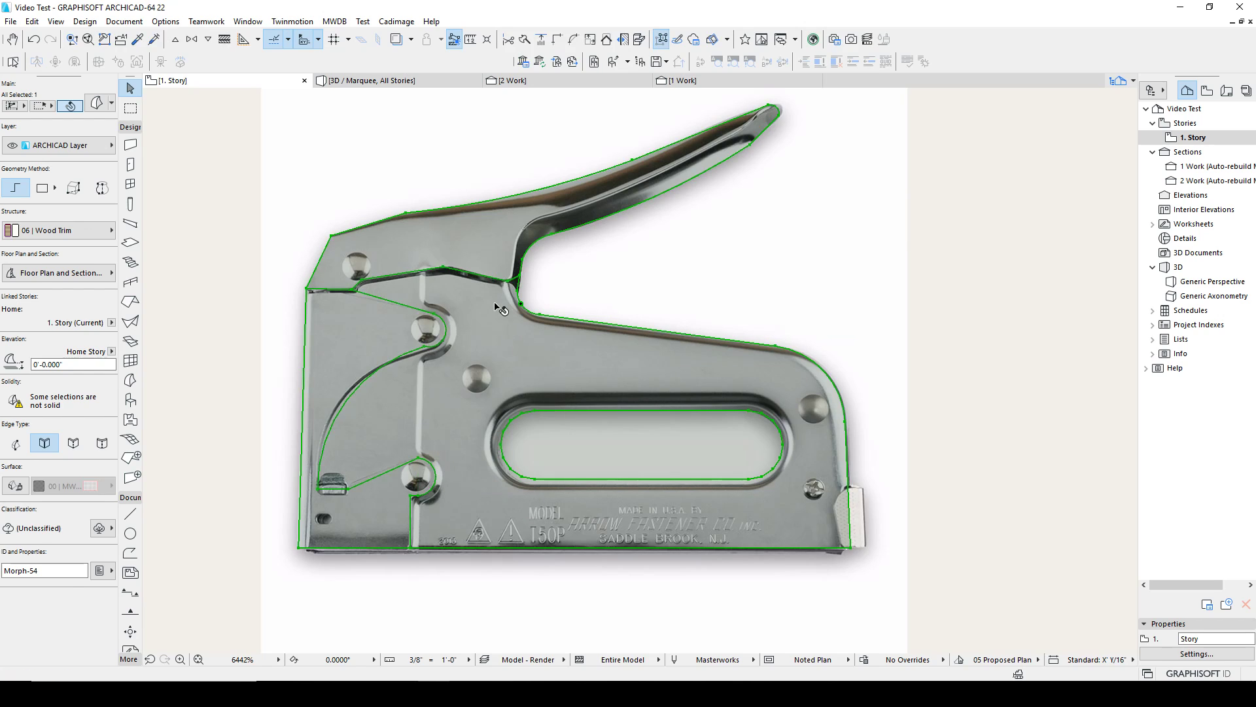
key("Escape")
In the 3D view, extrude the handle face of the morph perpendicularly by about 0'-0.130".
left_click(396, 81)
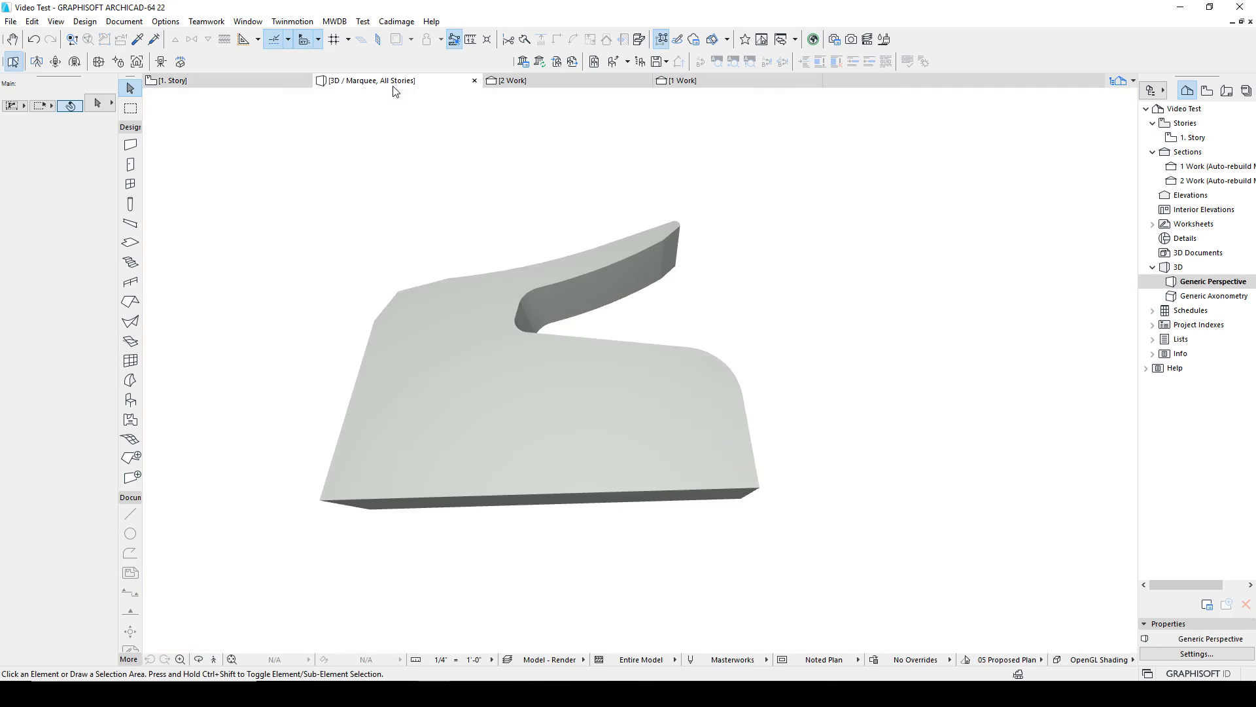
left_click(435, 296)
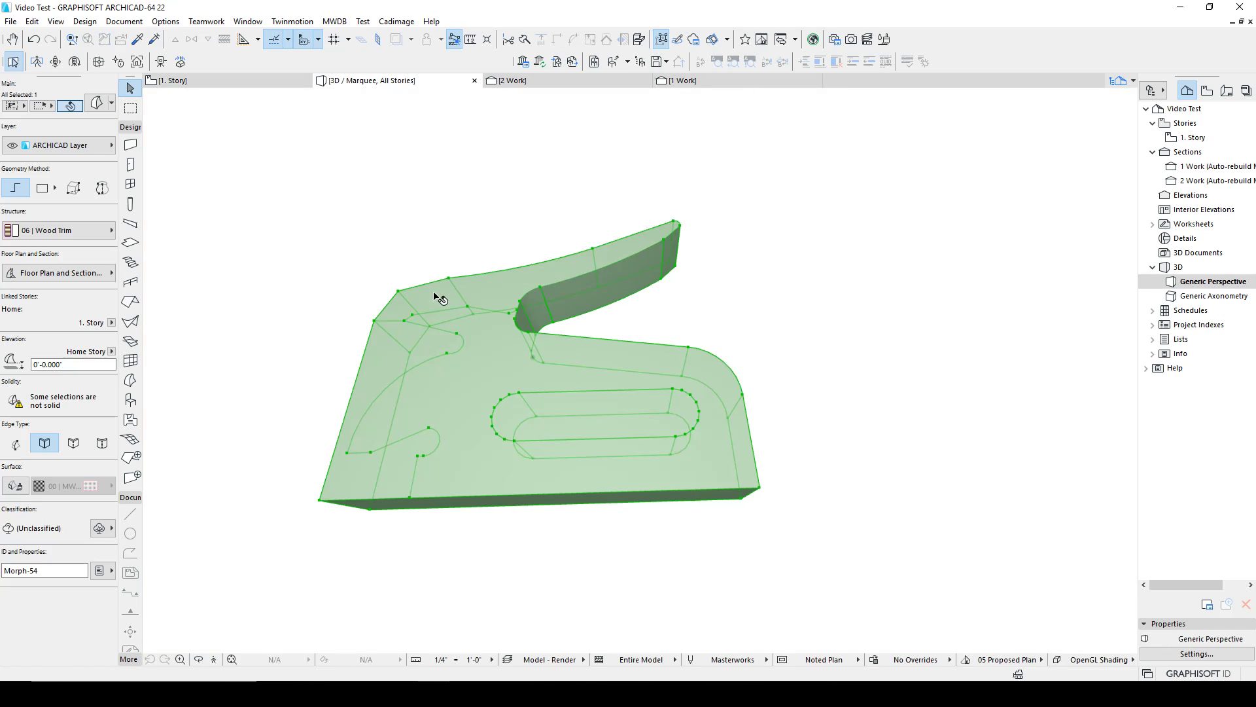
left_click(483, 294)
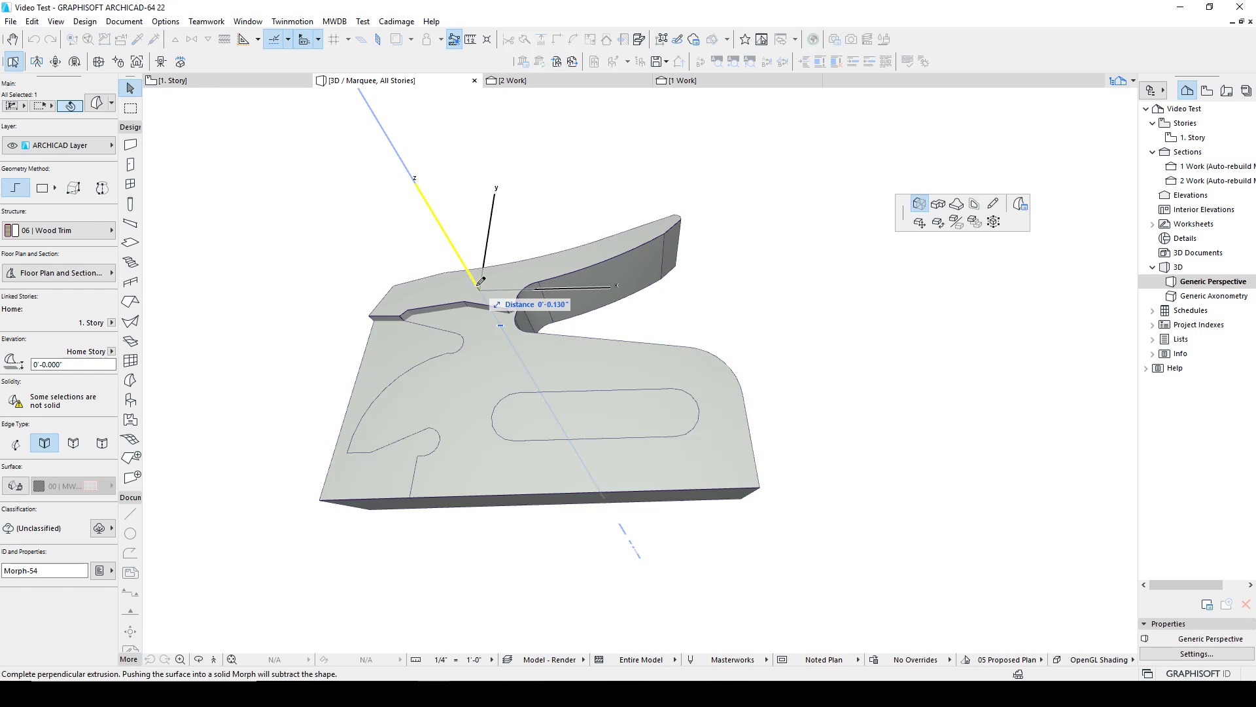
key("Escape")
key("Escape")
Extrude the front side plate face, bounded by the curved groove and rivet arcs, perpendicularly by about 0'-0.114".
left_click(415, 343)
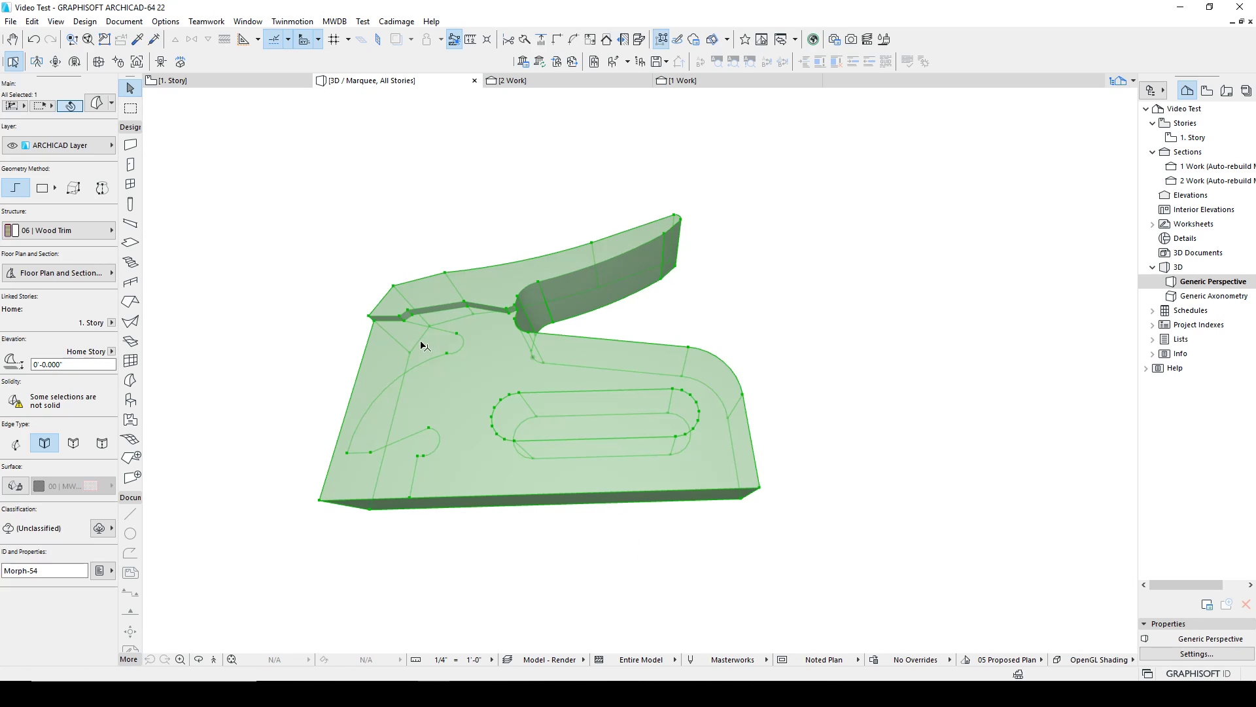
left_click(422, 344)
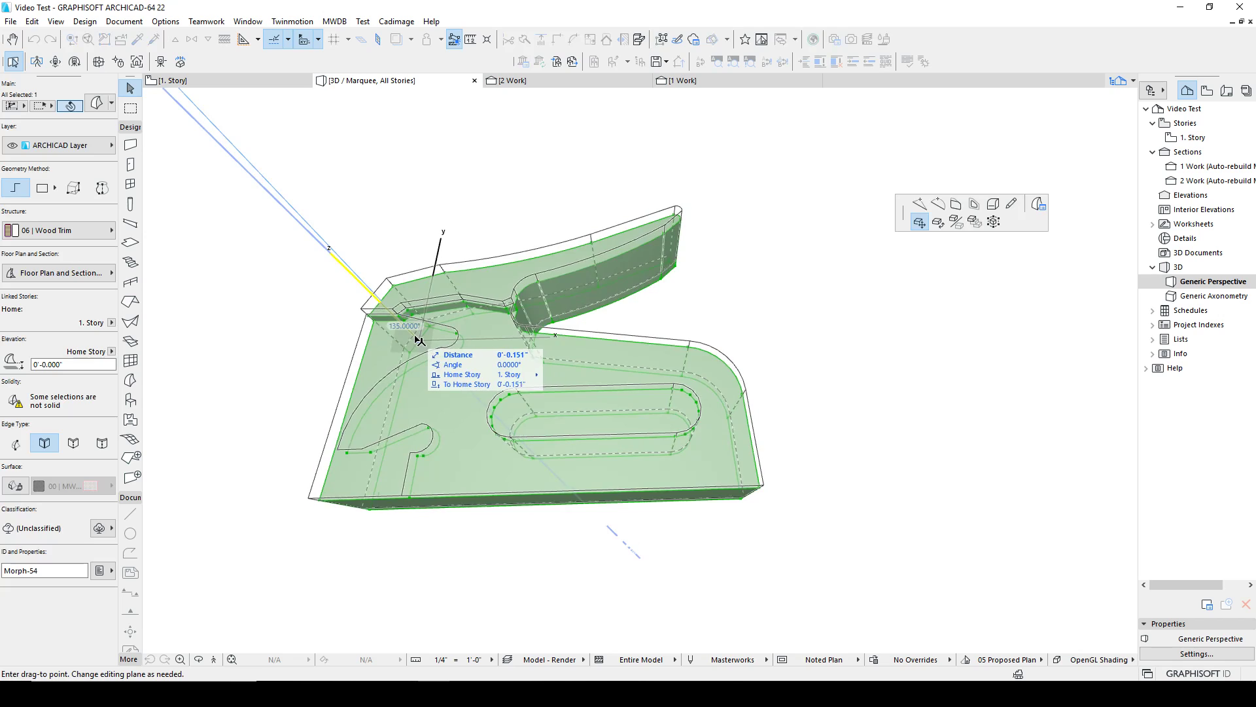
key("Escape")
left_click(454, 344)
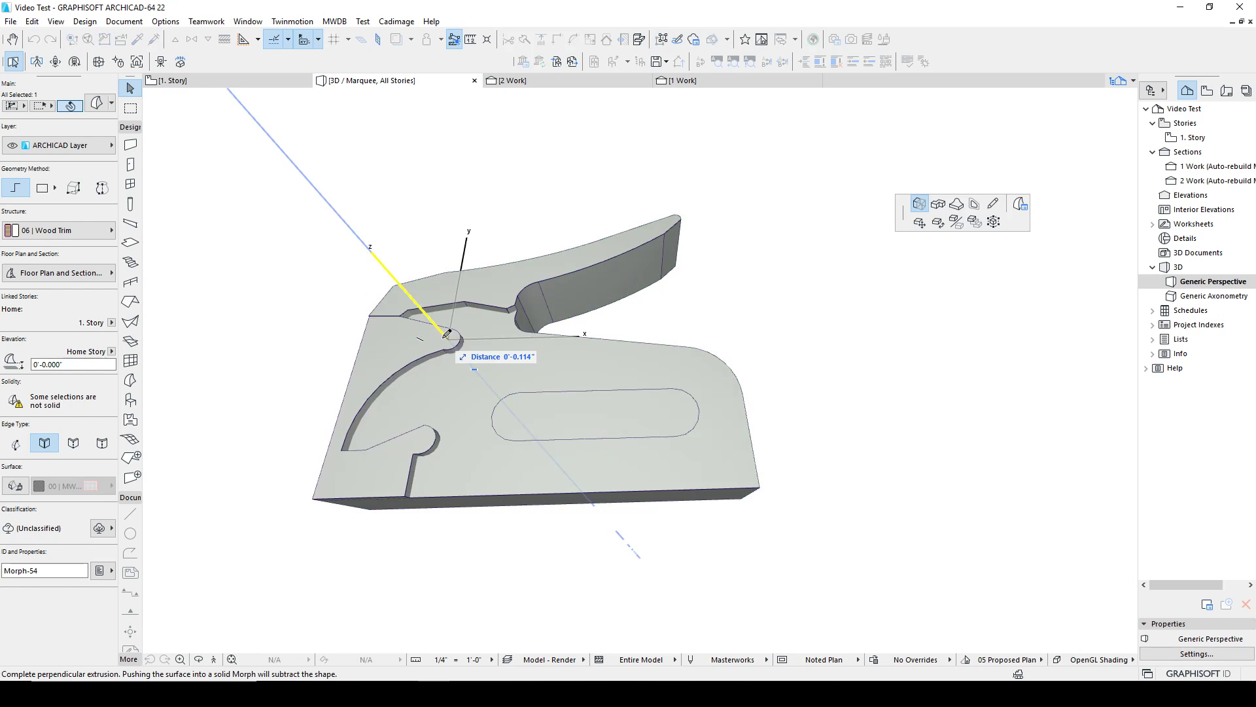
left_click(448, 335)
key("Escape")
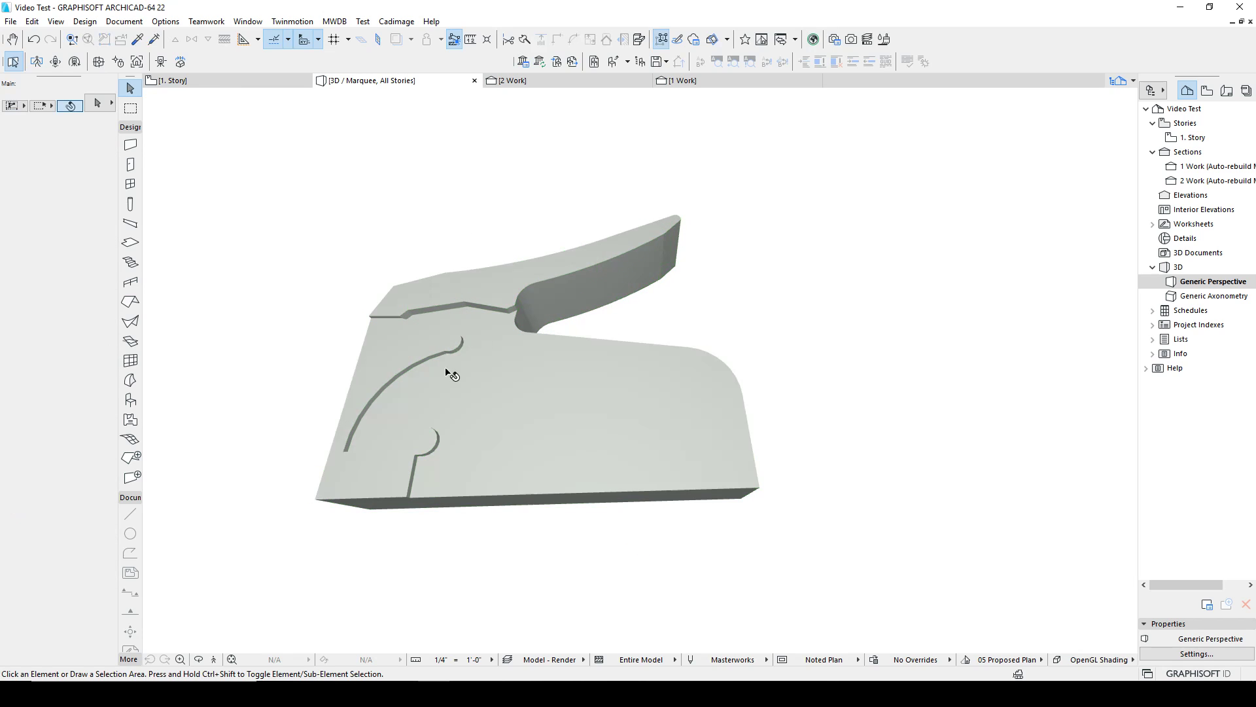
On the floor plan, split off a small rectangular face at the pictured tab, running from the curved edge across and down to the diagonal edge's corner.
left_click(262, 78)
scroll(435, 477, "up", 3)
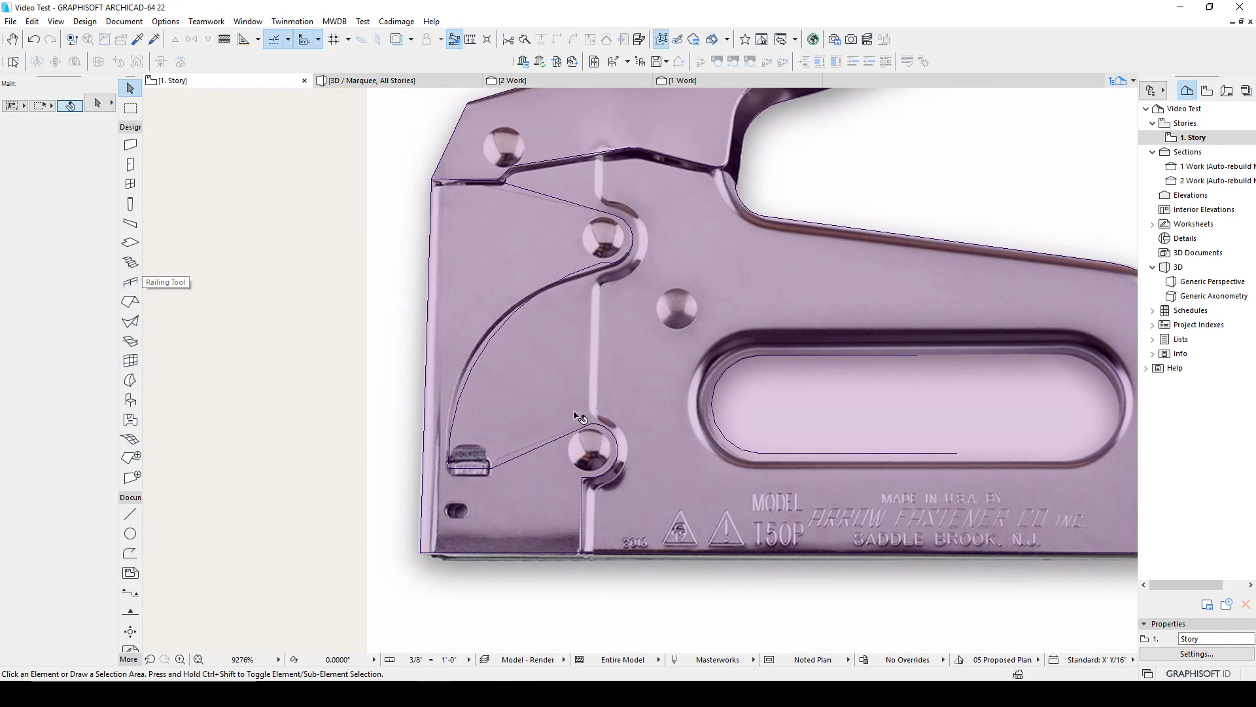
left_click(507, 354)
left_click(447, 467)
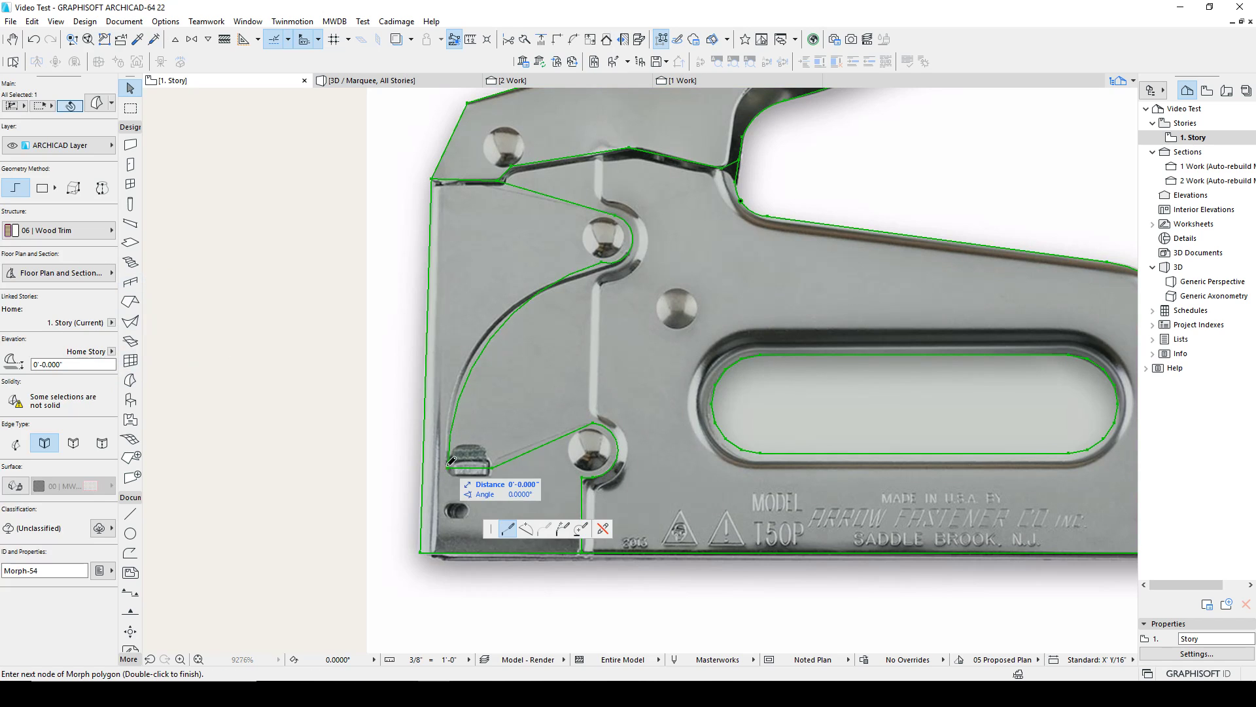
left_click_drag(491, 529, 903, 203)
scroll(447, 448, "up", 8)
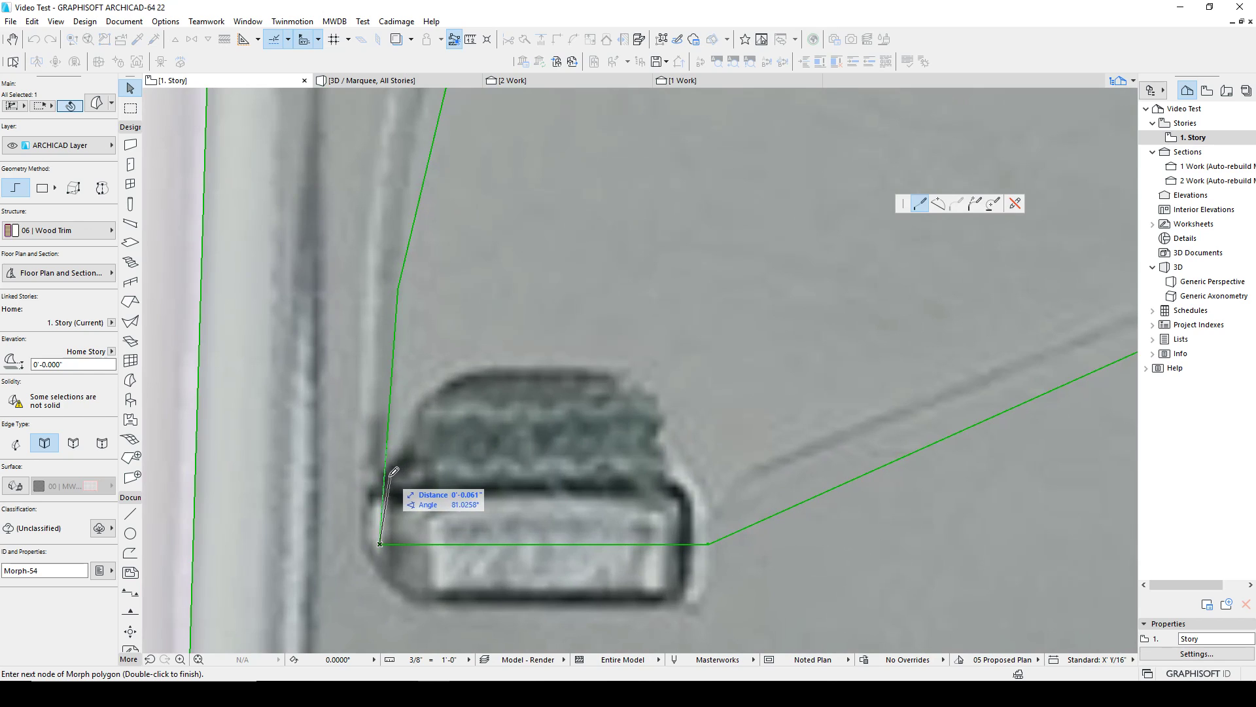
key("Escape")
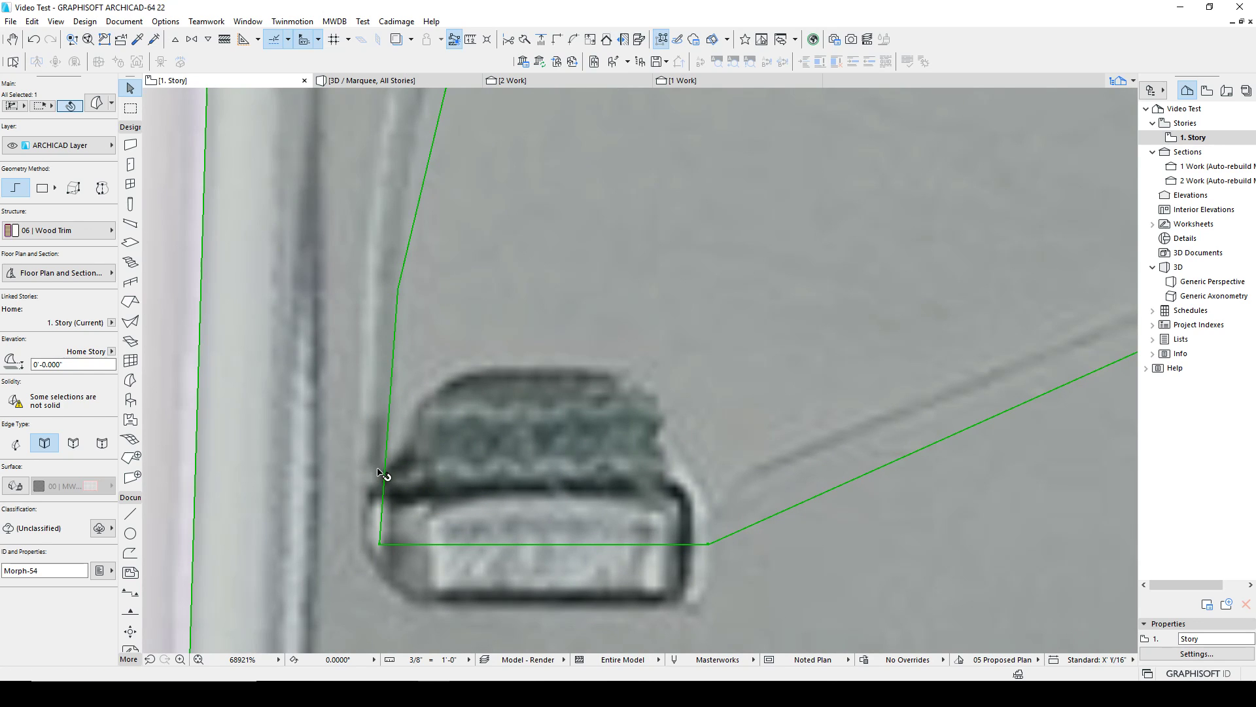
left_click(384, 477)
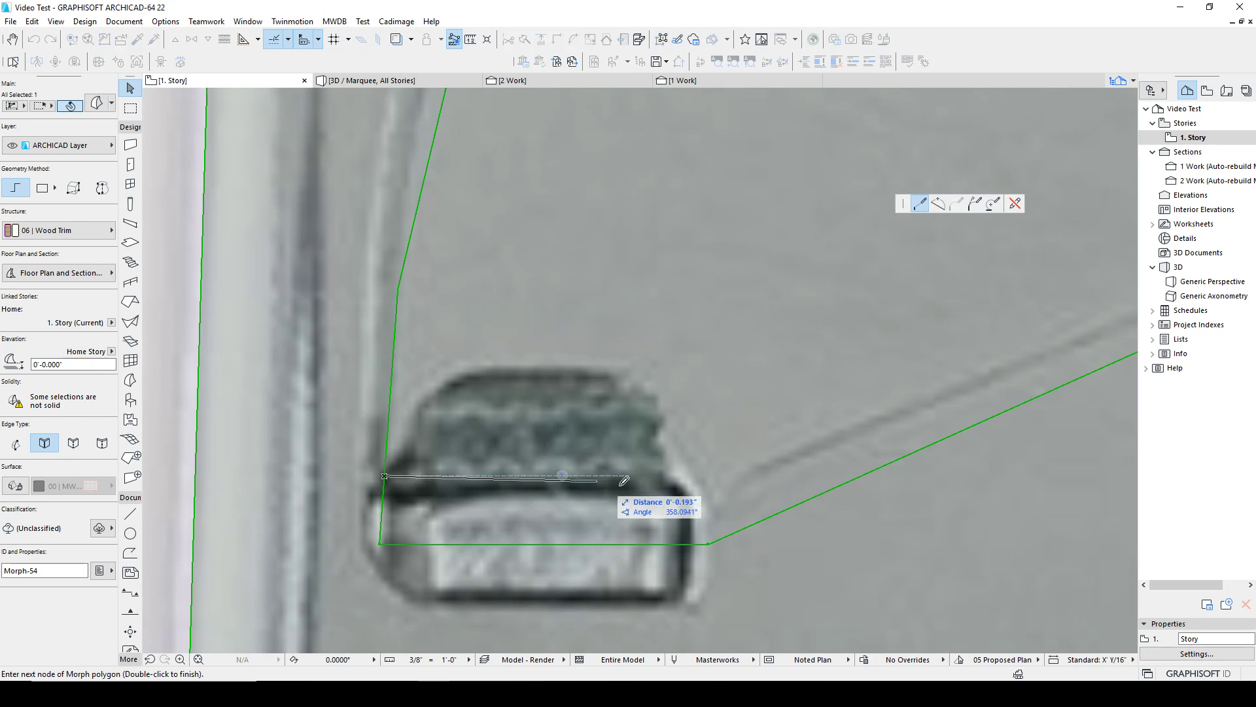
left_click(709, 543, "shift")
double_click(709, 544)
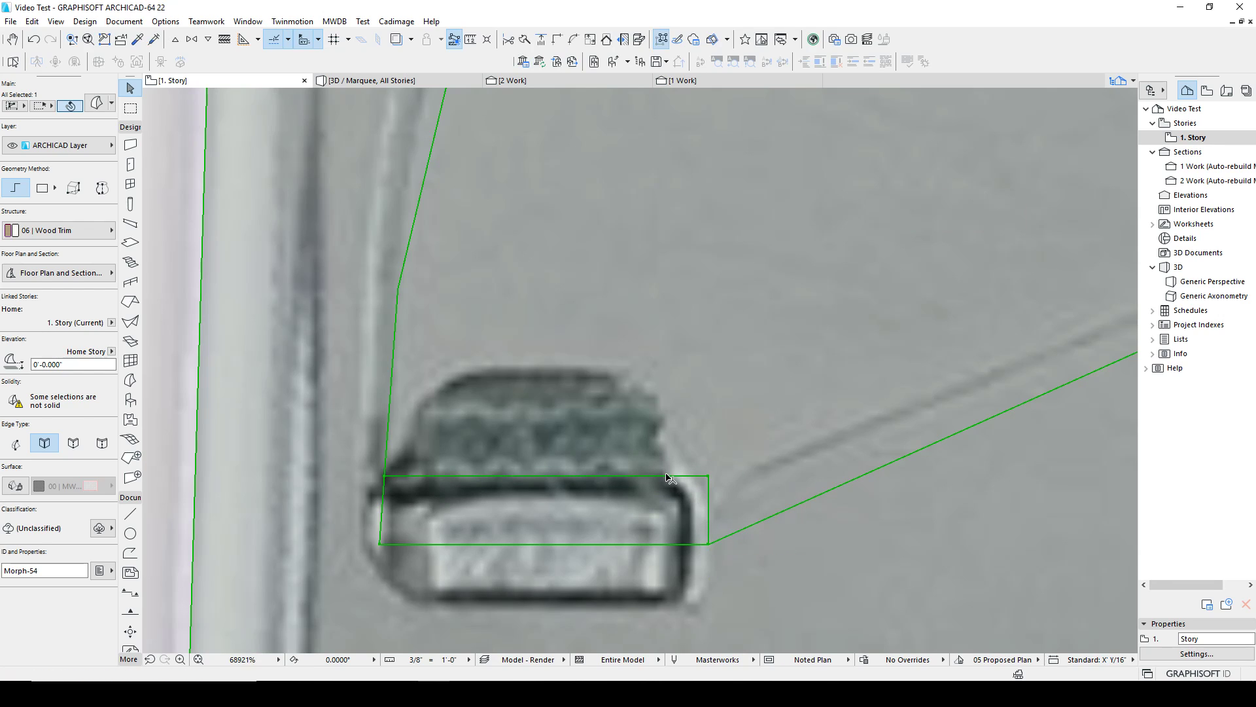
In the 3D view, extrude the small rectangular tab face of the morph perpendicularly by about 0'-0.031".
left_click(416, 80)
scroll(354, 461, "up", 5)
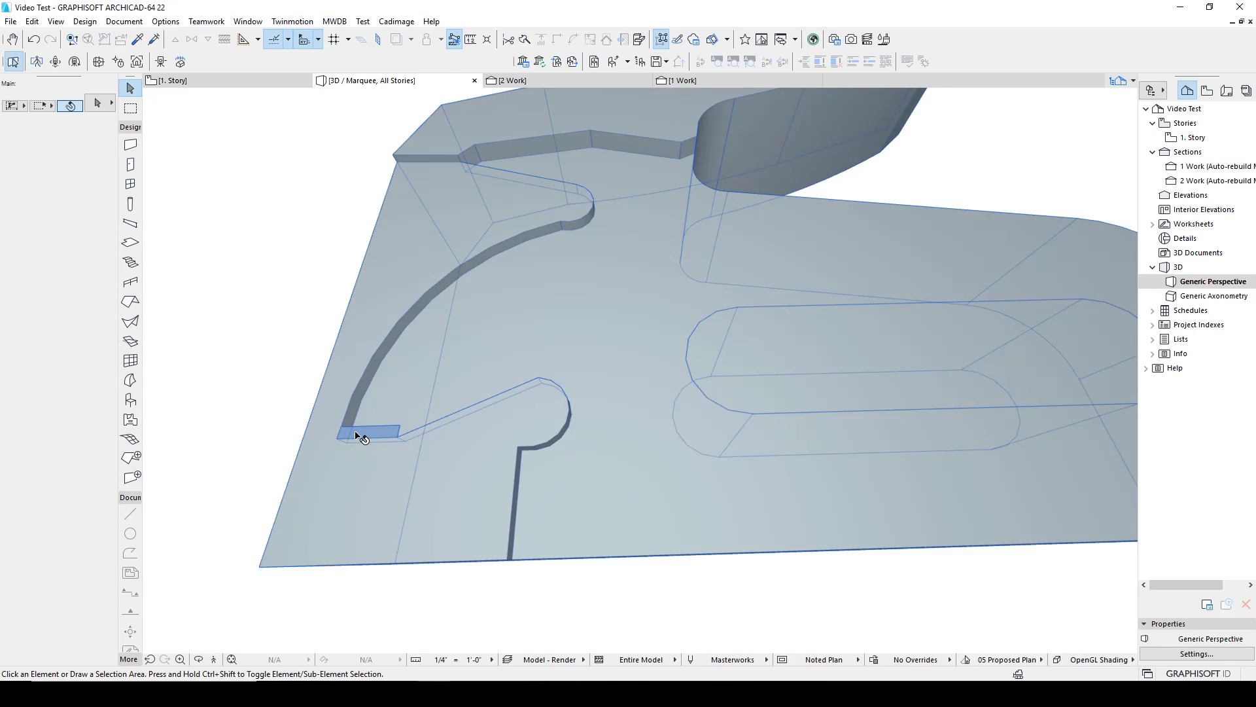
left_click(362, 431)
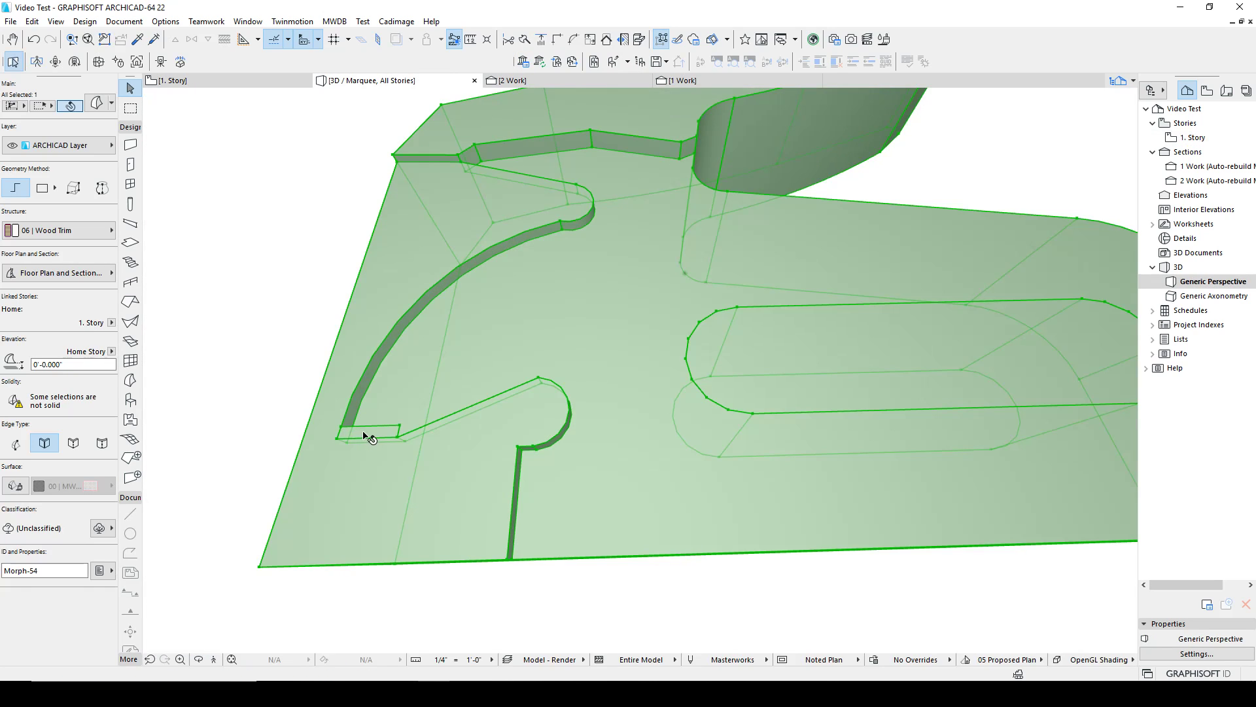
left_click(364, 431)
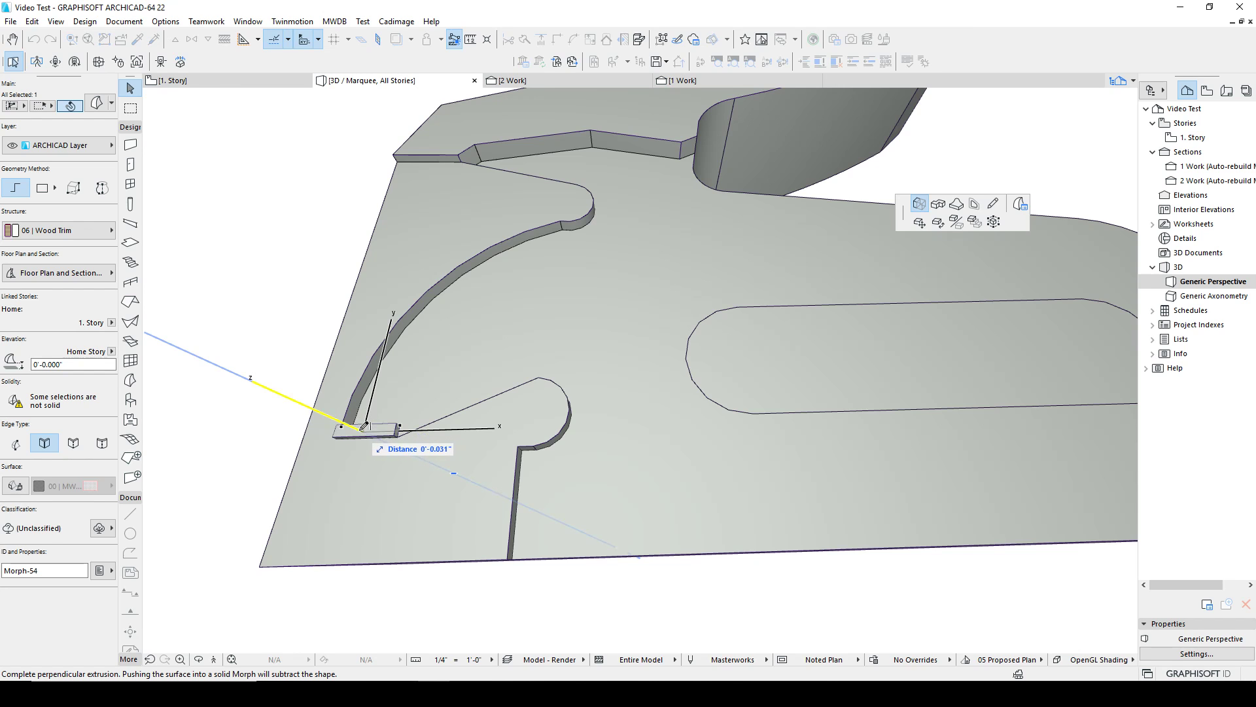
left_click(364, 429)
middle_click_drag(497, 412, 463, 177, "shift")
Compare the morph's outline and raised details with the staple gun image, using the floor plan and the 3D view.
left_click(211, 79)
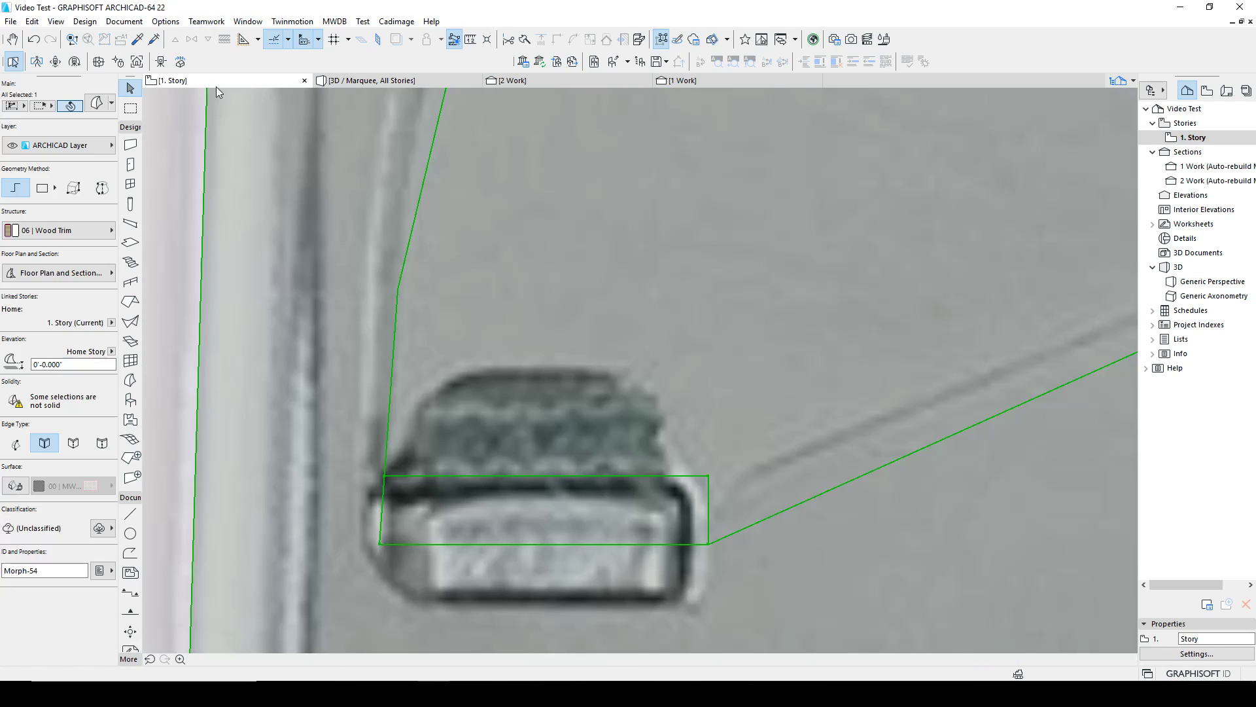
key("Escape")
scroll(609, 327, "down", 9)
middle_click_drag(823, 316, 663, 454)
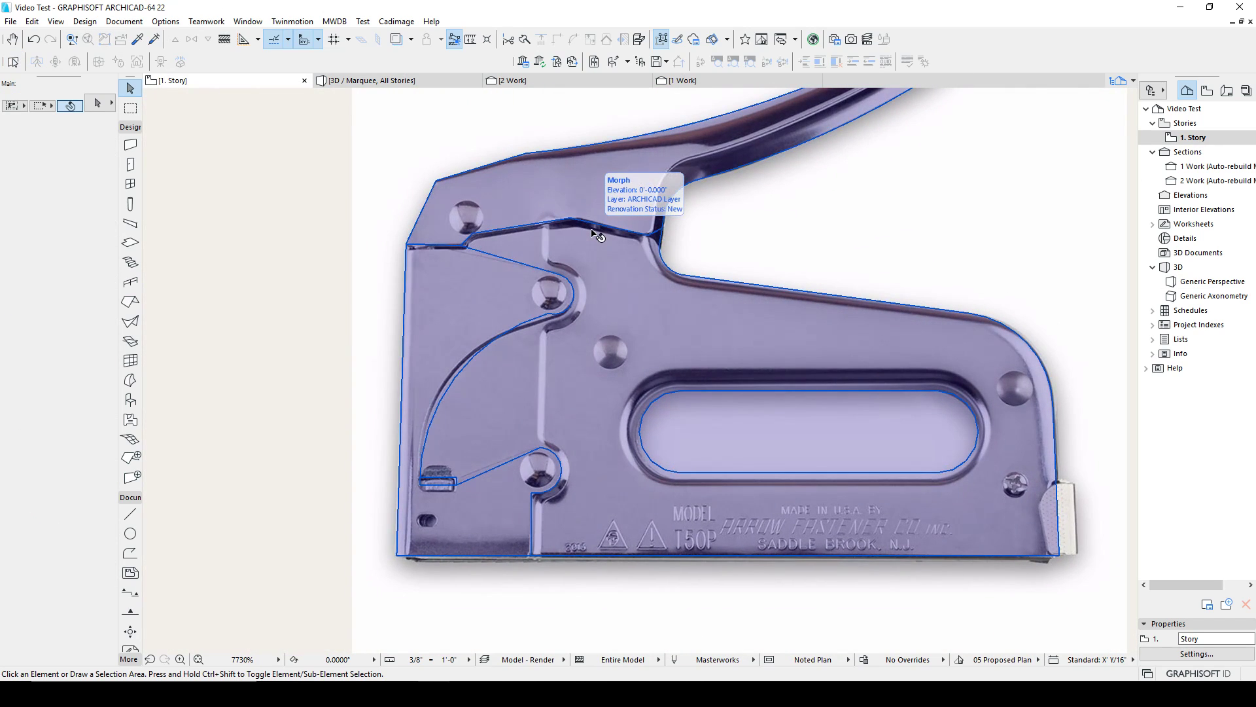
middle_click_drag(762, 253, 669, 269)
left_click(398, 82)
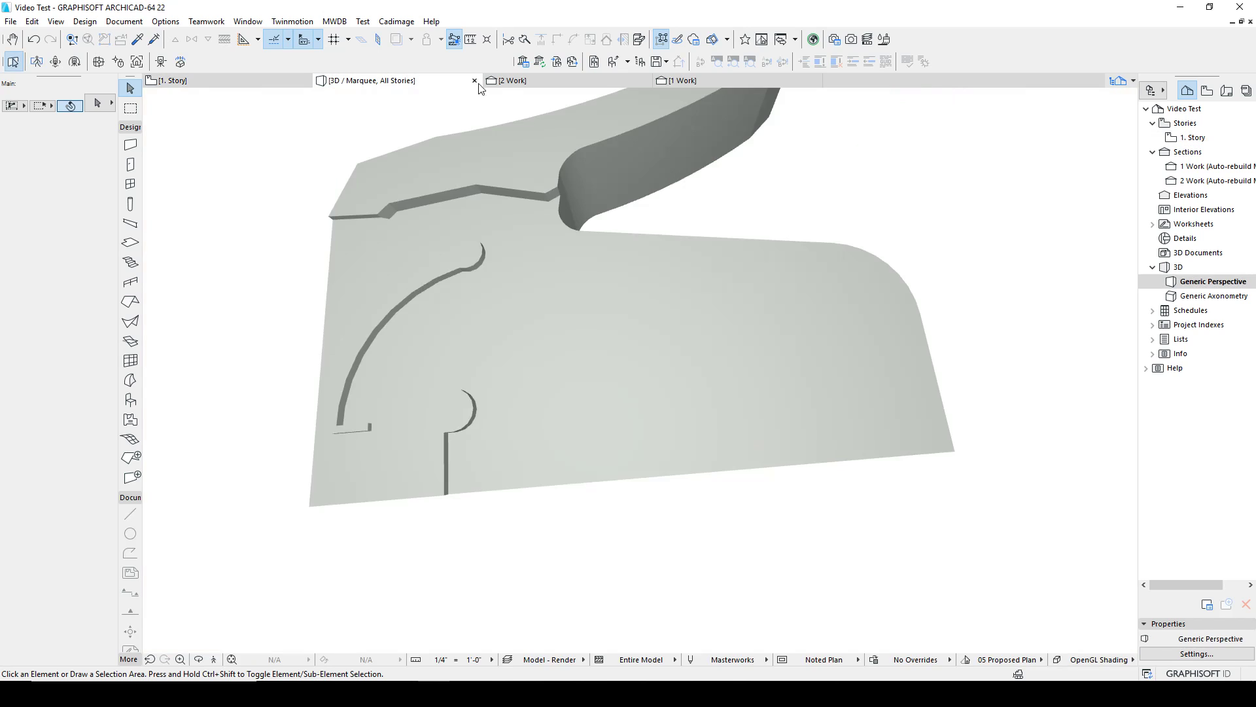
middle_click_drag(568, 348, 483, 528, "shift")
scroll(483, 529, "down", 10)
left_click(232, 83)
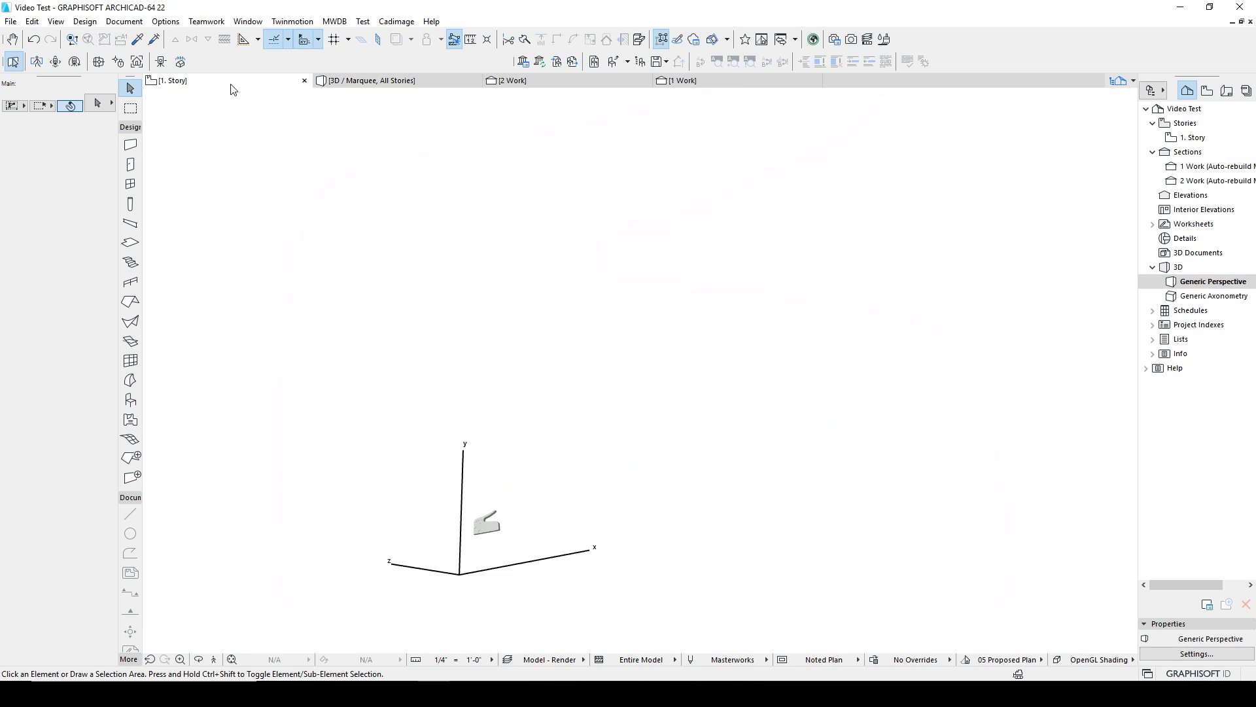
scroll(456, 231, "down", 5)
scroll(513, 334, "down", 2)
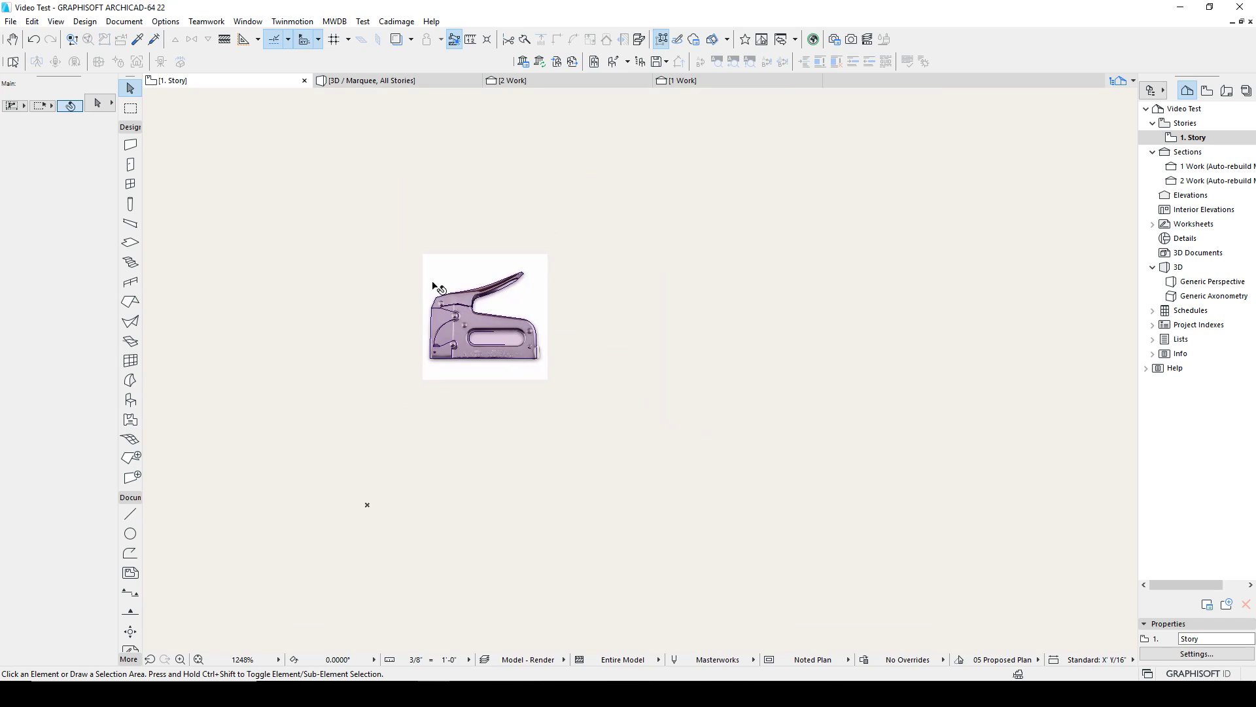
scroll(495, 332, "up", 3)
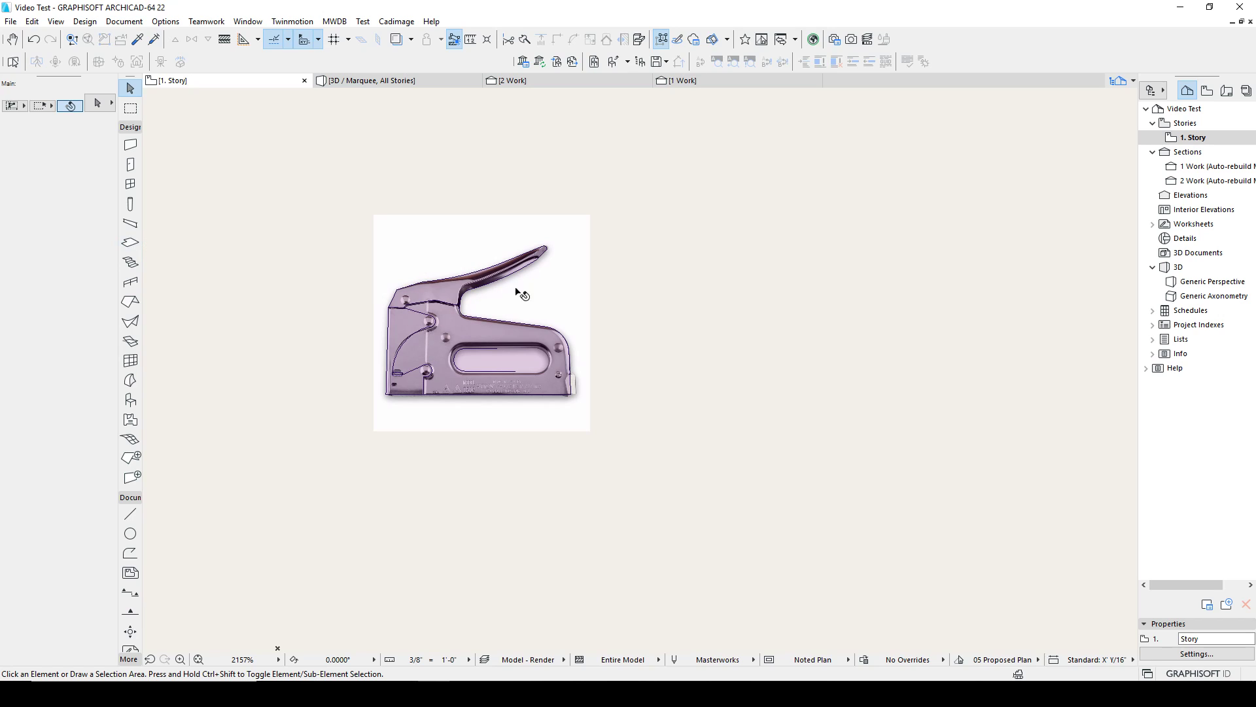
scroll(584, 376, "up", 3)
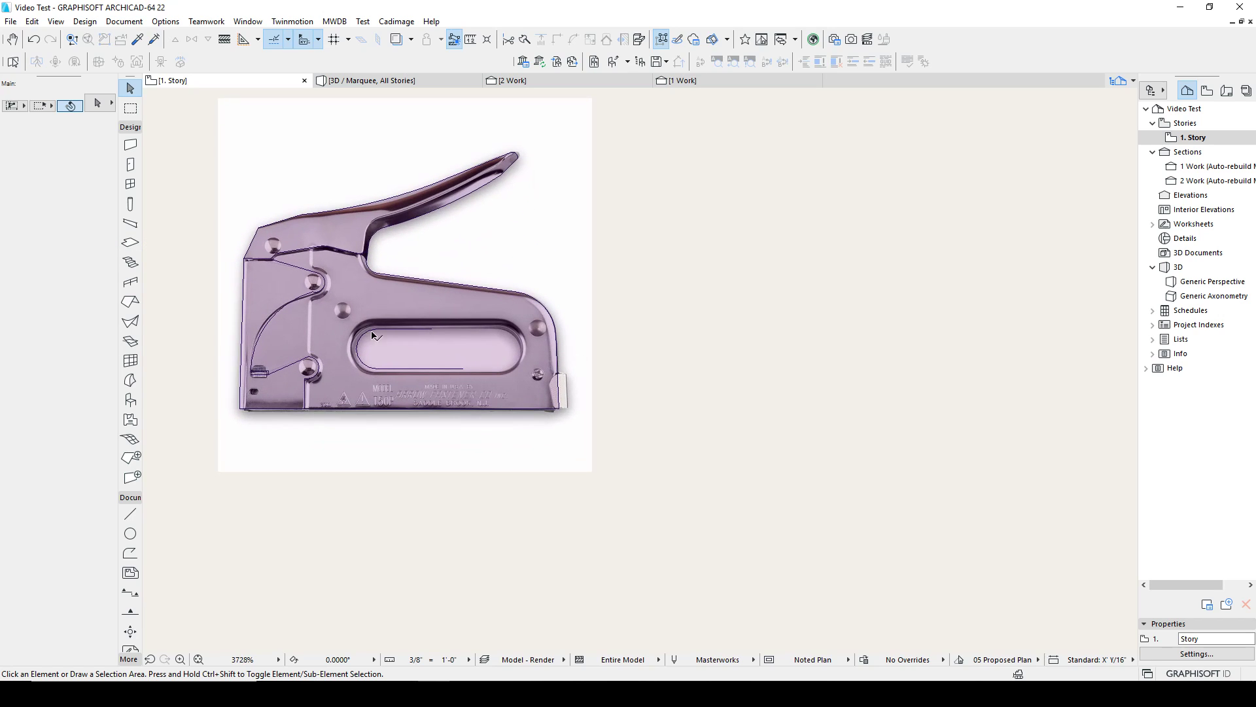
middle_click_drag(414, 286, 497, 294)
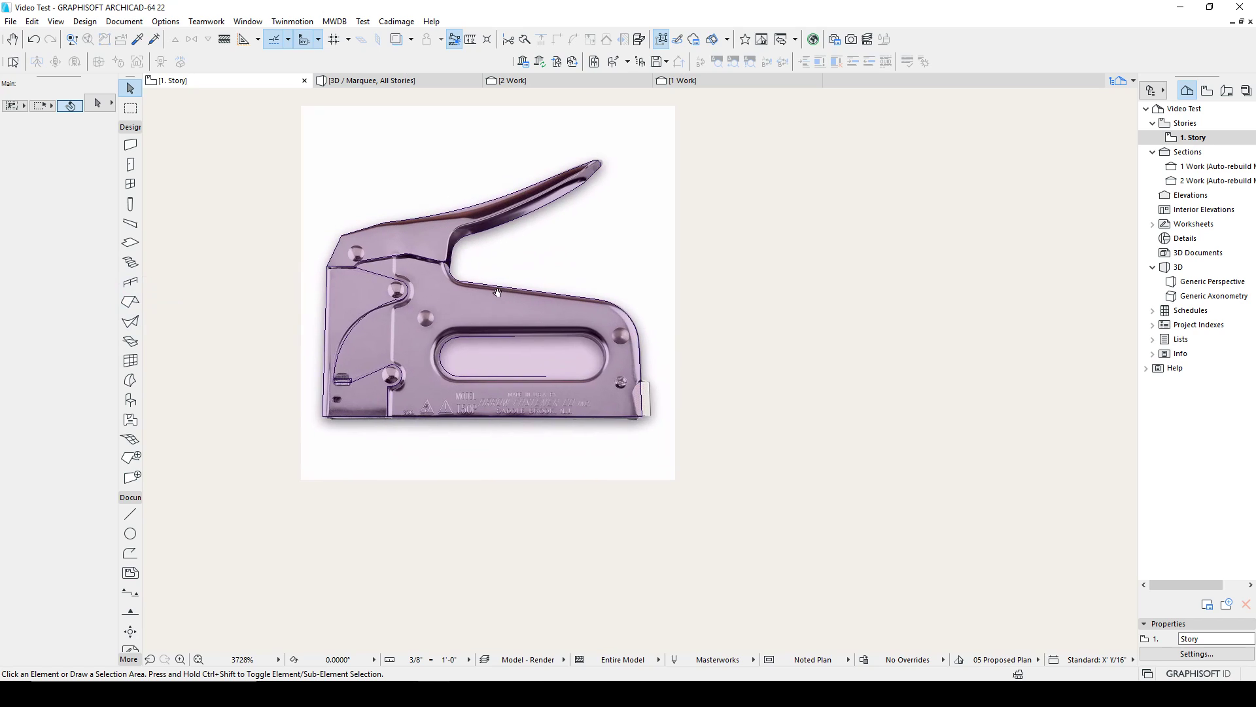
On the floor plan, draw a rectangular slab on the empty area beside the staple gun image.
left_click(130, 242)
scroll(554, 259, "down", 4)
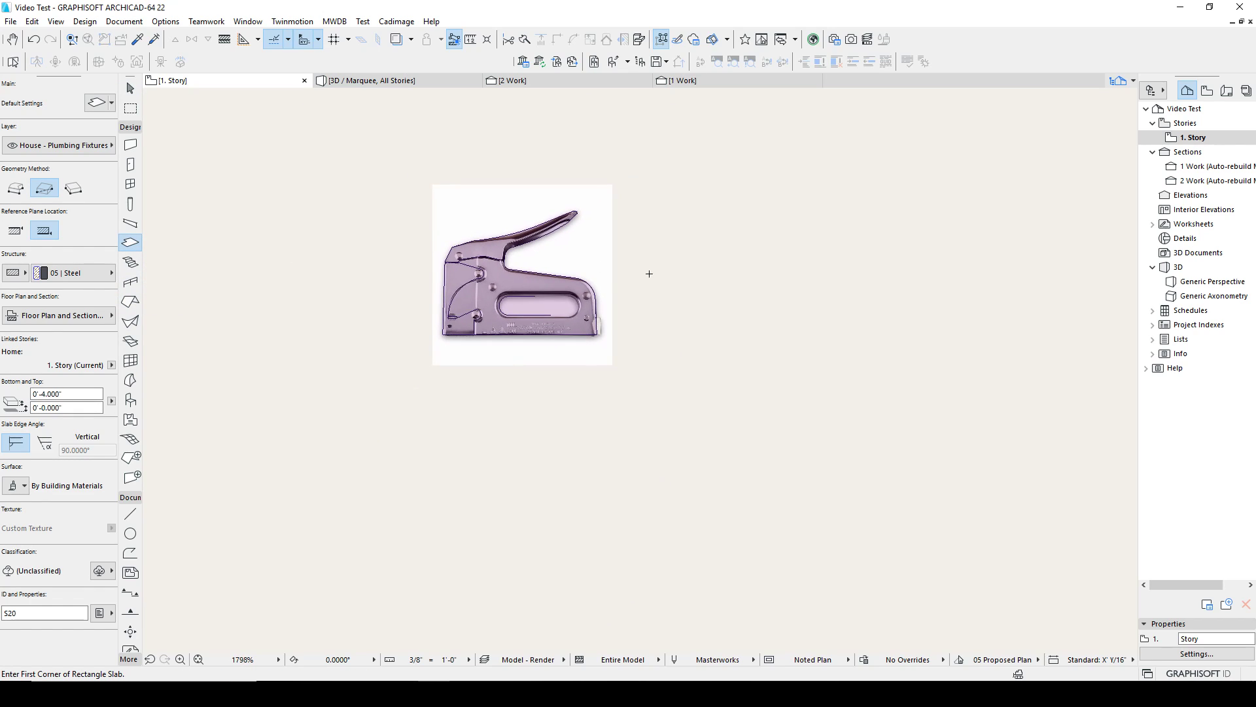
left_click(650, 232)
left_click(909, 404)
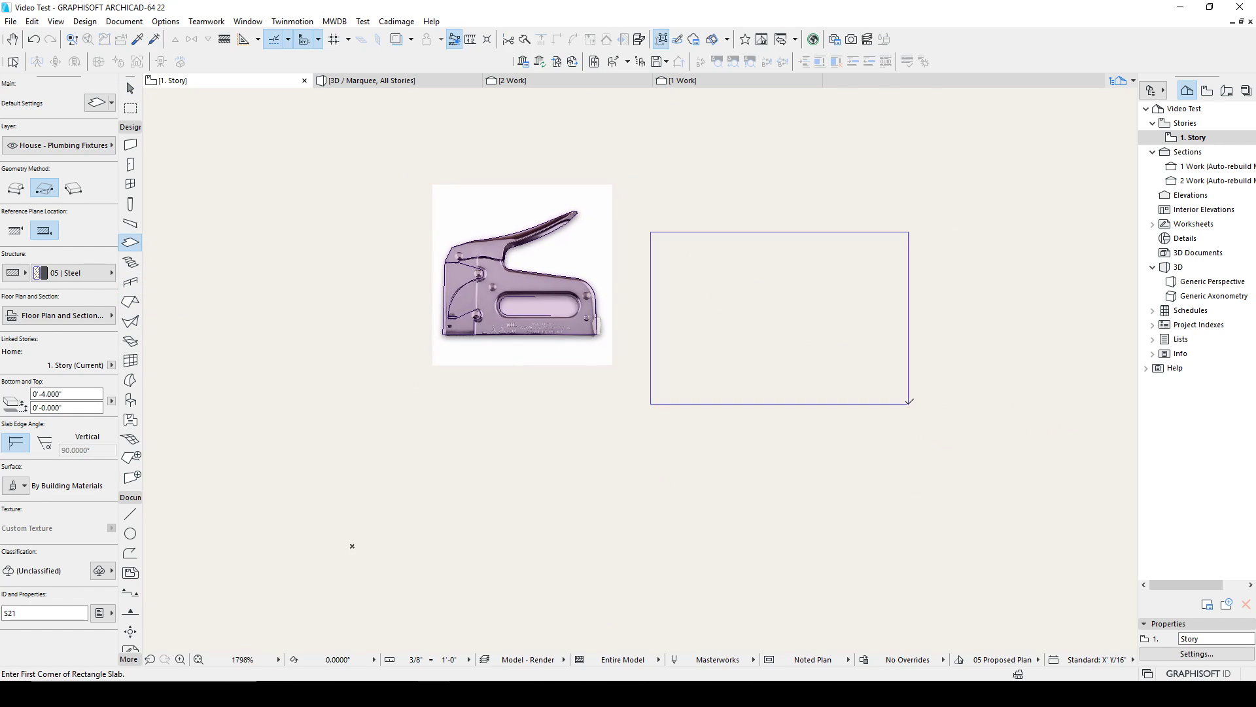
In the 3D view, select the staple gun morph lying beside the slab.
left_click(420, 81)
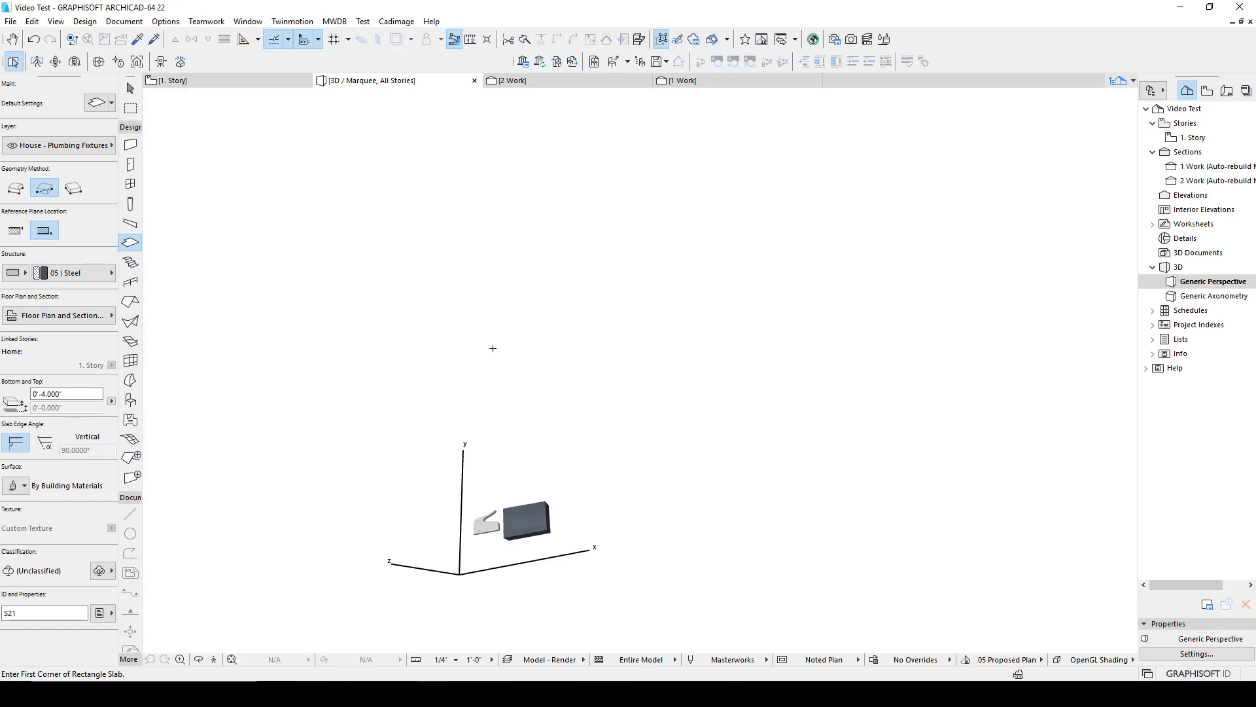
middle_click_drag(545, 338, 574, 235, "shift")
scroll(522, 508, "up", 5)
scroll(536, 506, "down", 3)
scroll(595, 499, "up", 4)
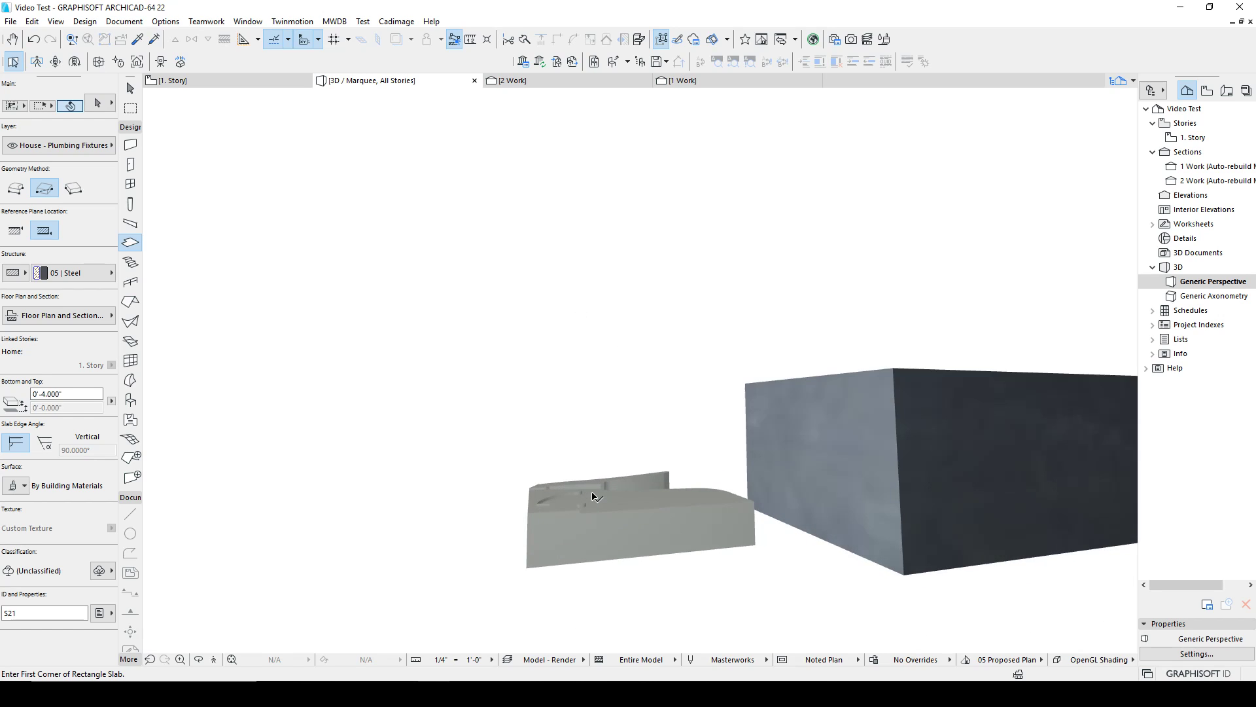
left_click(619, 509, "shift")
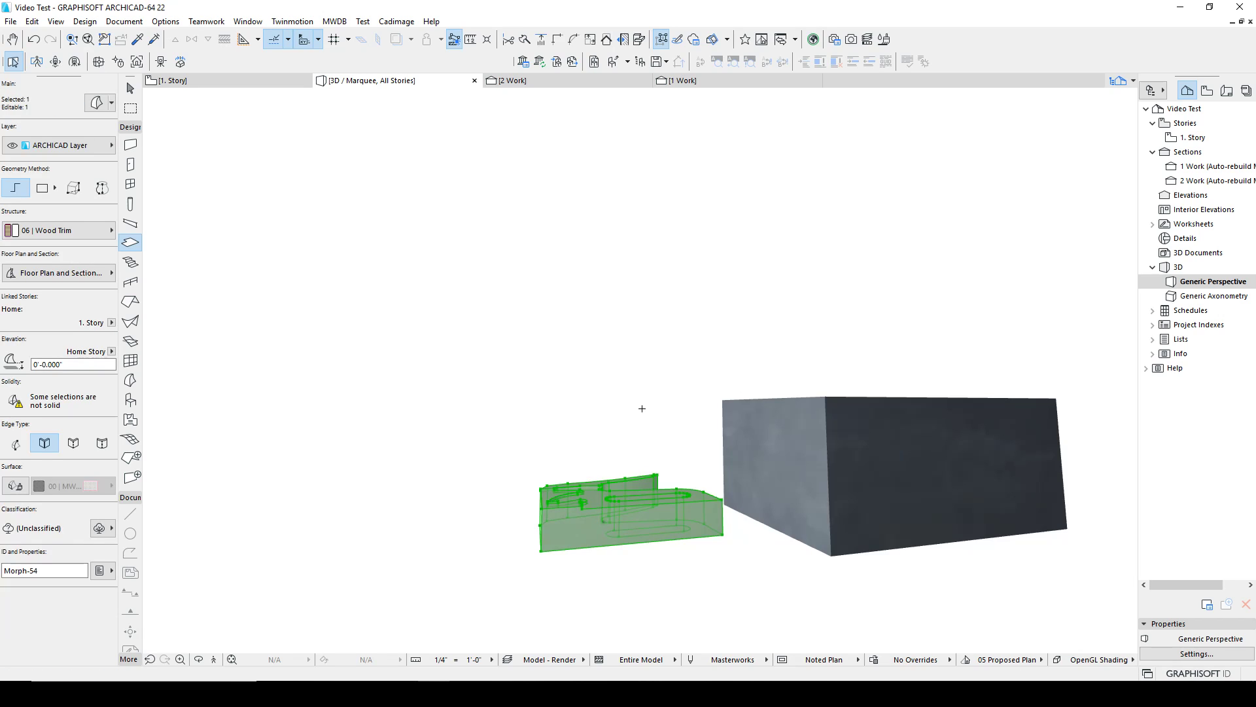
key("ctrl+e")
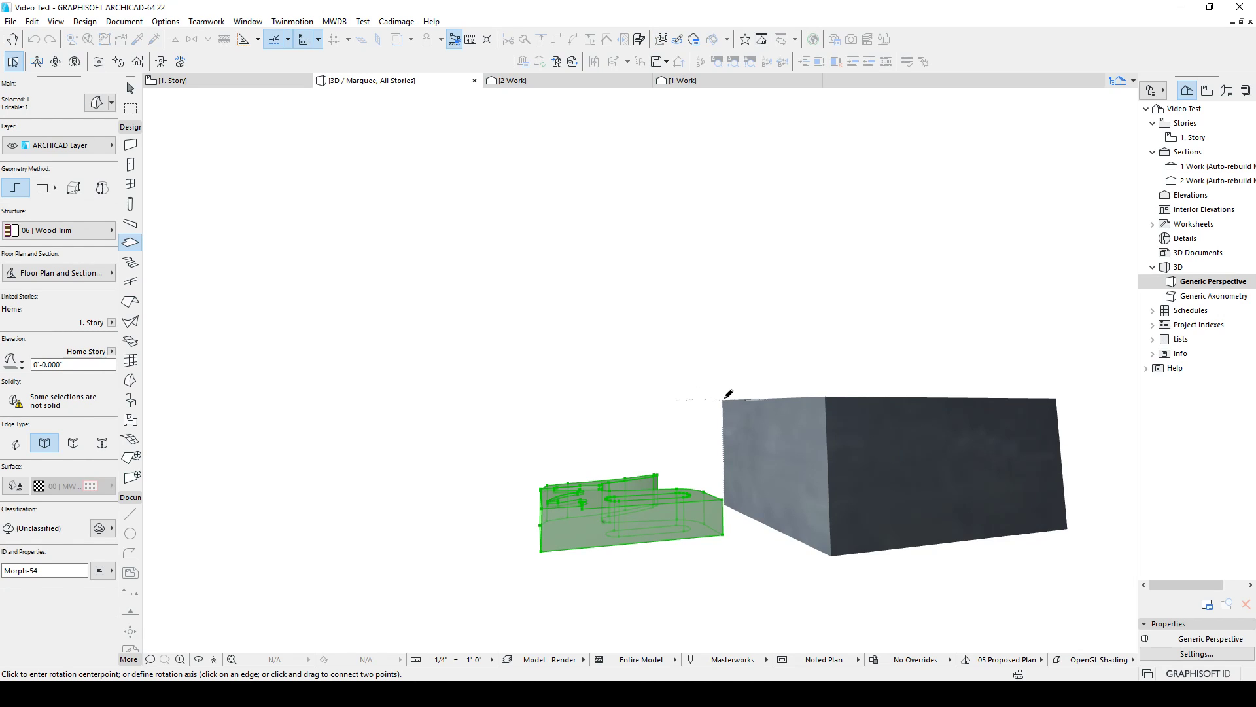
left_click(825, 396)
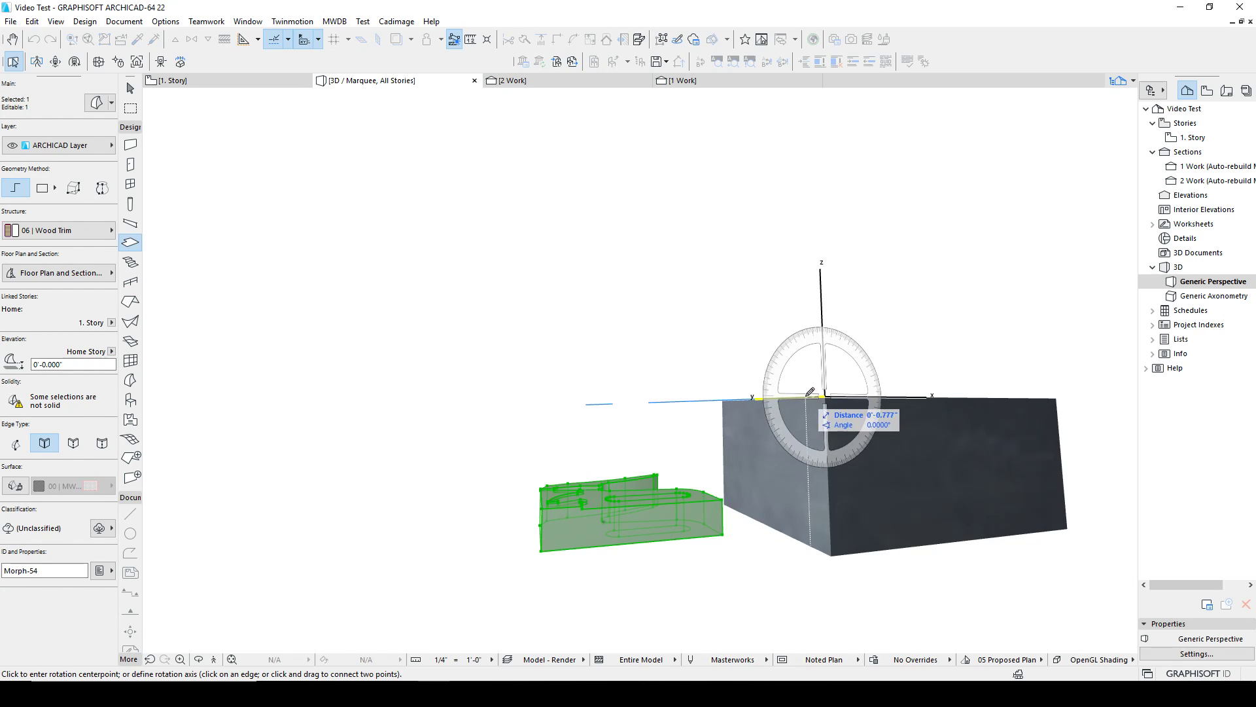
left_click(721, 399)
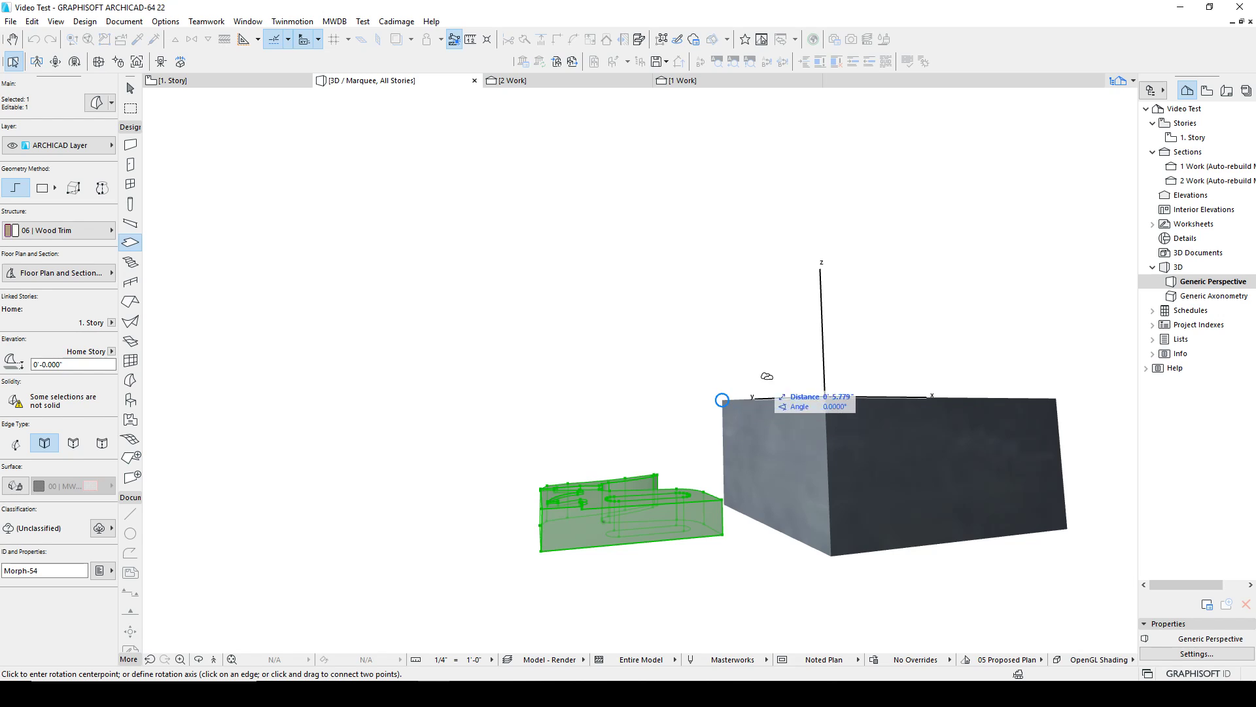
middle_click_drag(738, 345, 744, 435, "shift")
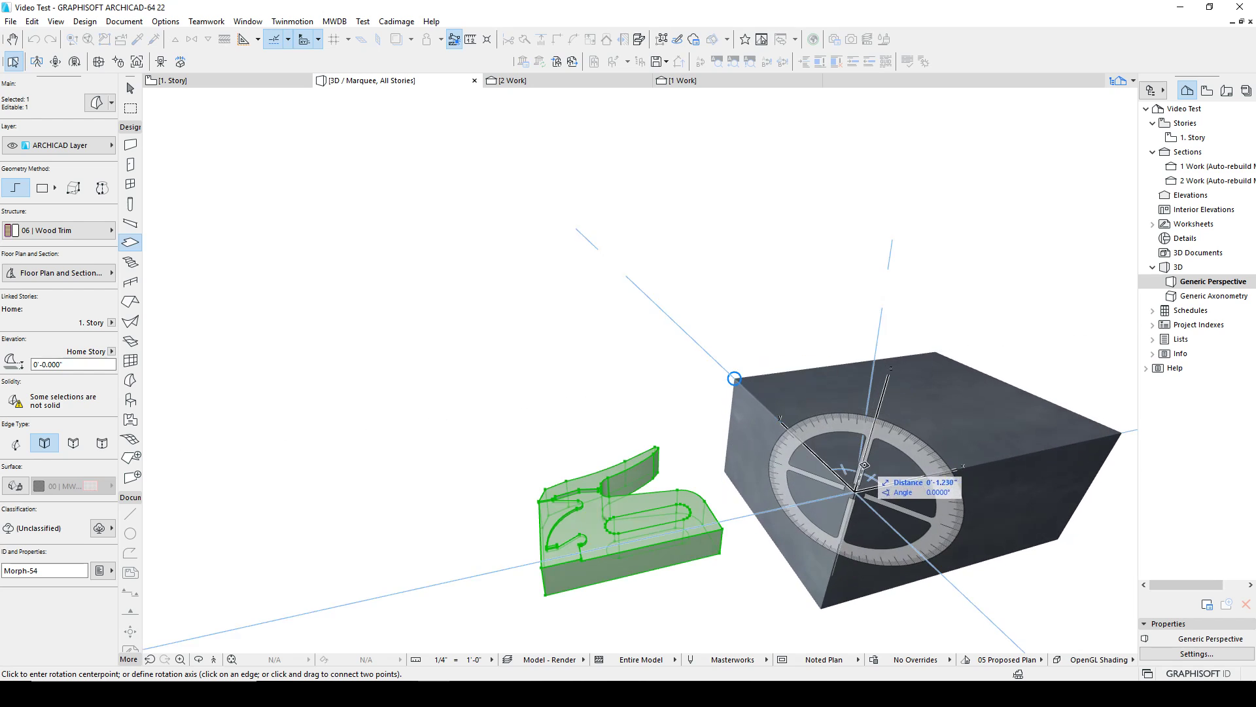
left_click(749, 391)
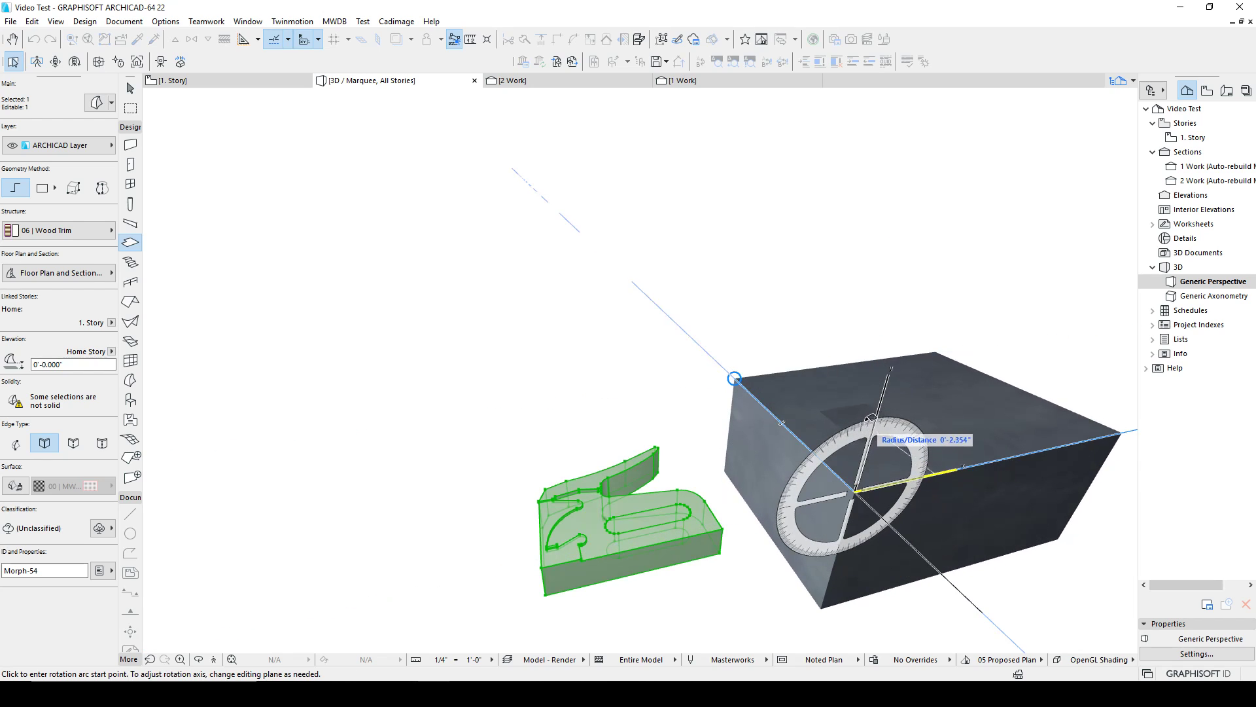
key("Escape")
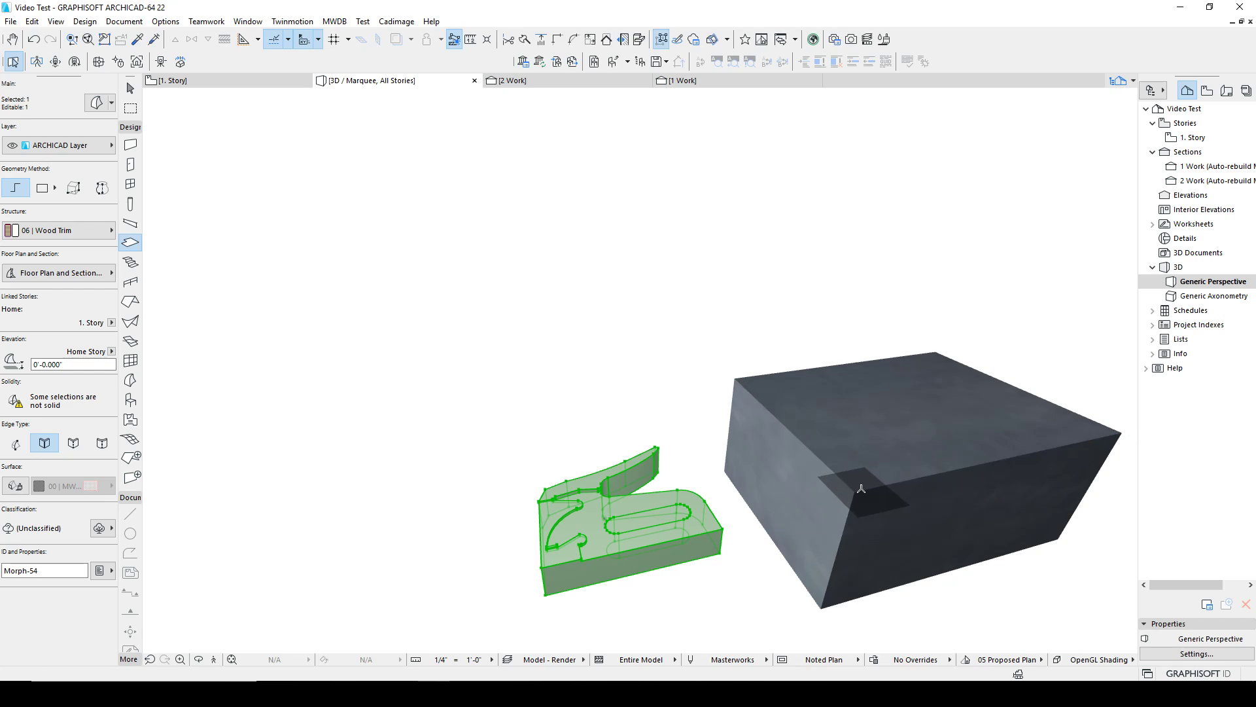
Rotate the staple gun morph upright by 90° around the slab's long top edge that faces the viewer.
key("ctrl+alt+e")
left_click_drag(859, 486, 1123, 430)
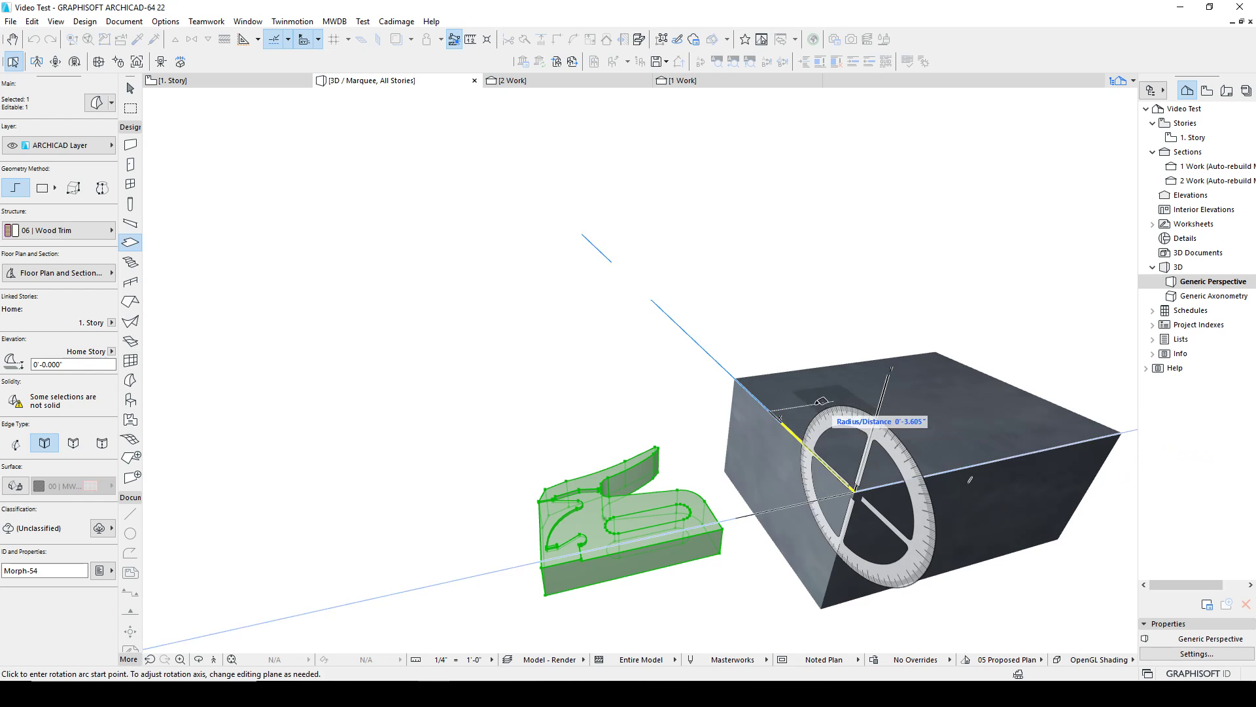
left_click(782, 423)
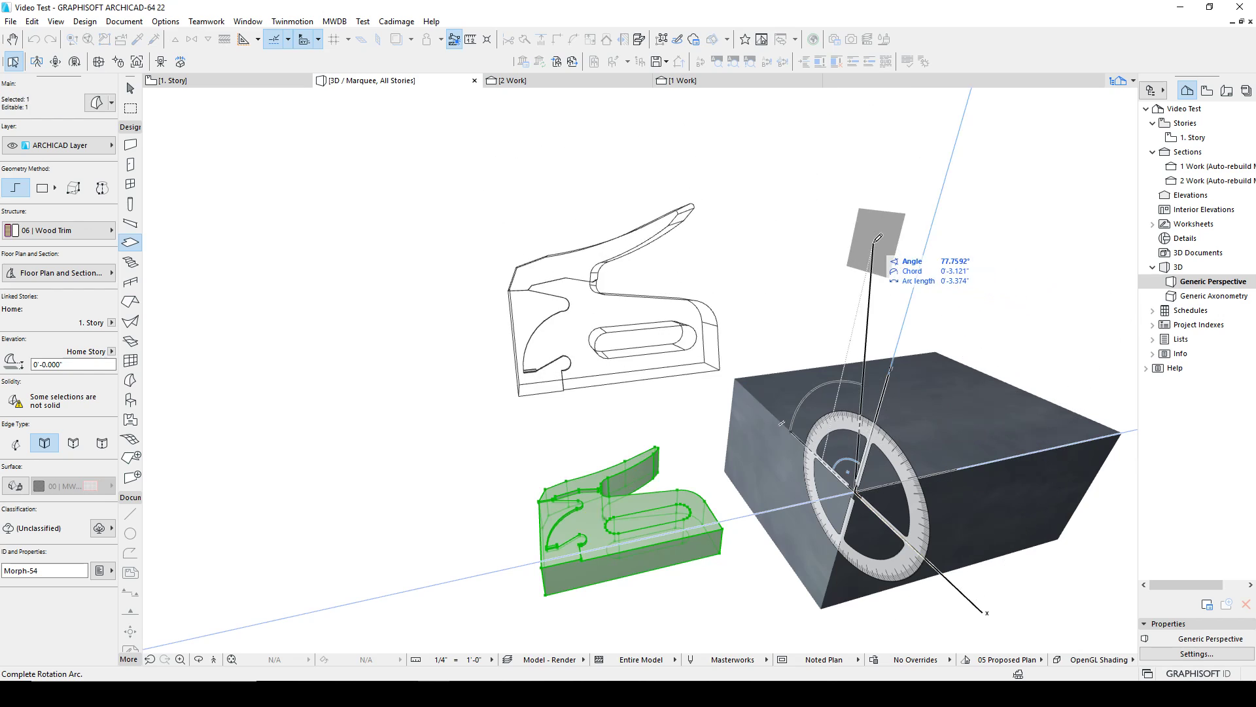
scroll(904, 227, "down", 5)
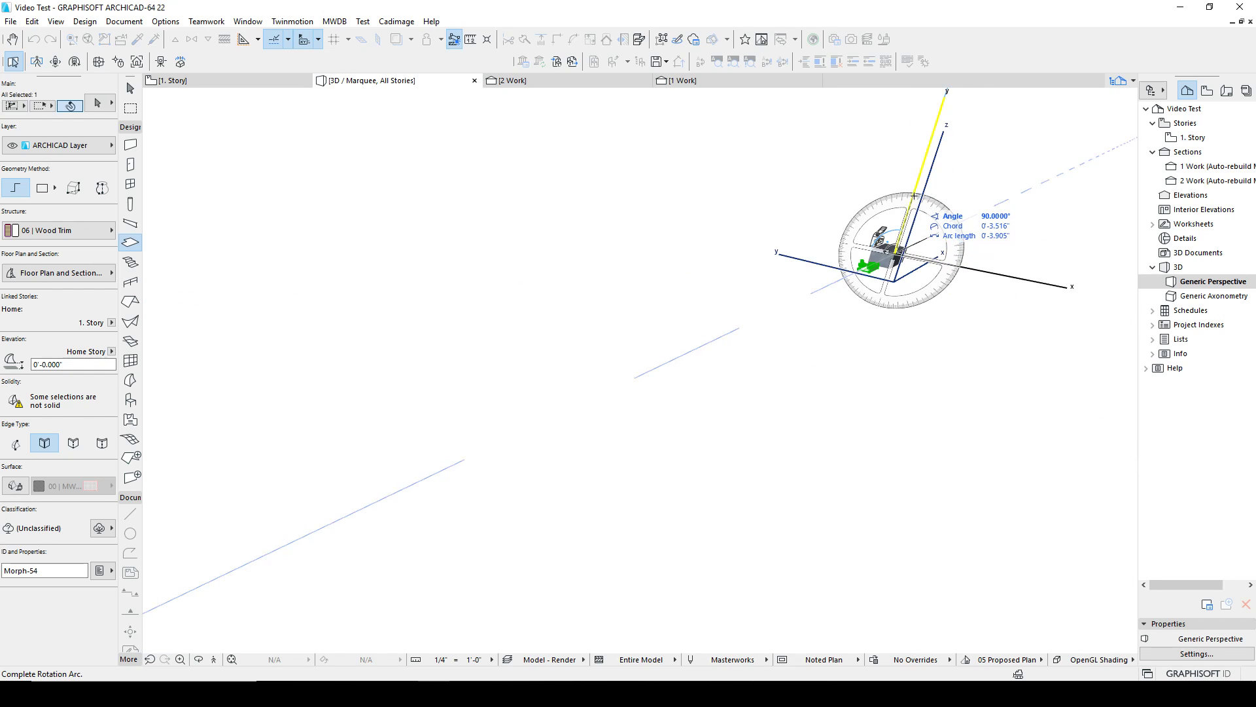
key("Escape")
key("Escape")
key("Escape")
Examine the upright staple gun and the slab in the 3D view, in sections 2 Work and 1 Work, and on the floor plan.
middle_click_drag(929, 277, 777, 238, "shift")
middle_click_drag(982, 261, 849, 344)
scroll(757, 335, "up", 2)
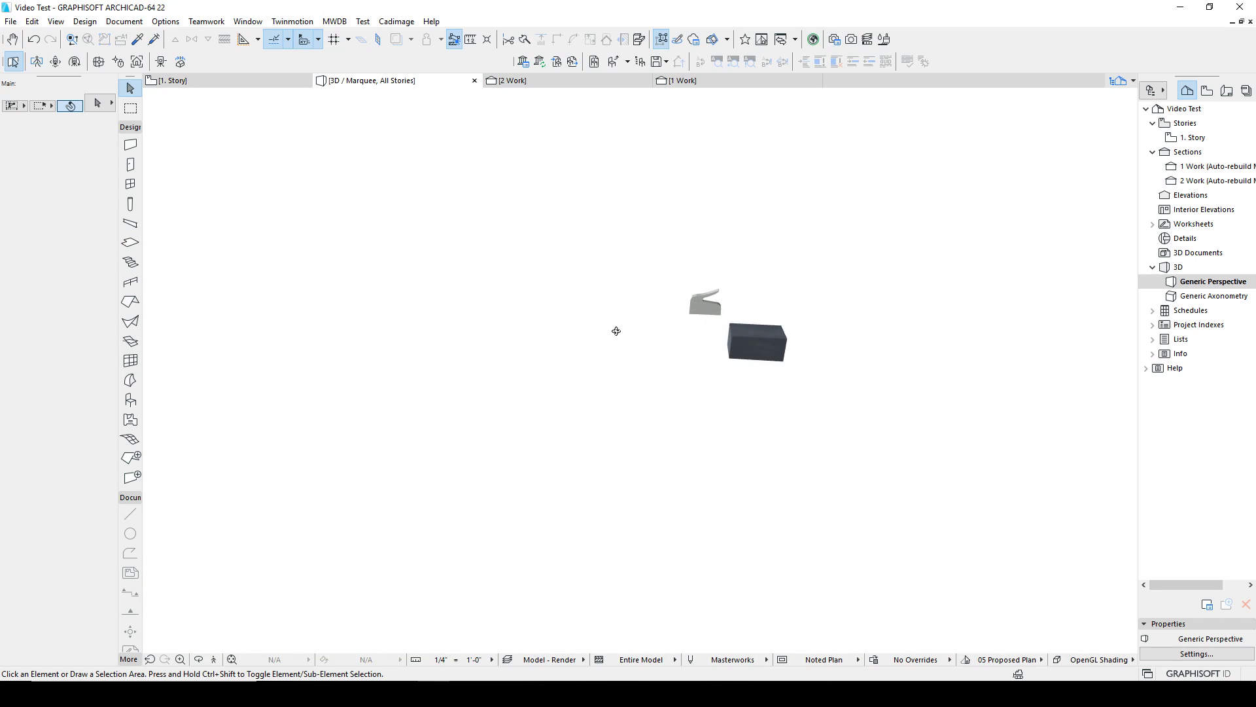
scroll(756, 351, "up", 1)
middle_click_drag(693, 268, 693, 268, "shift")
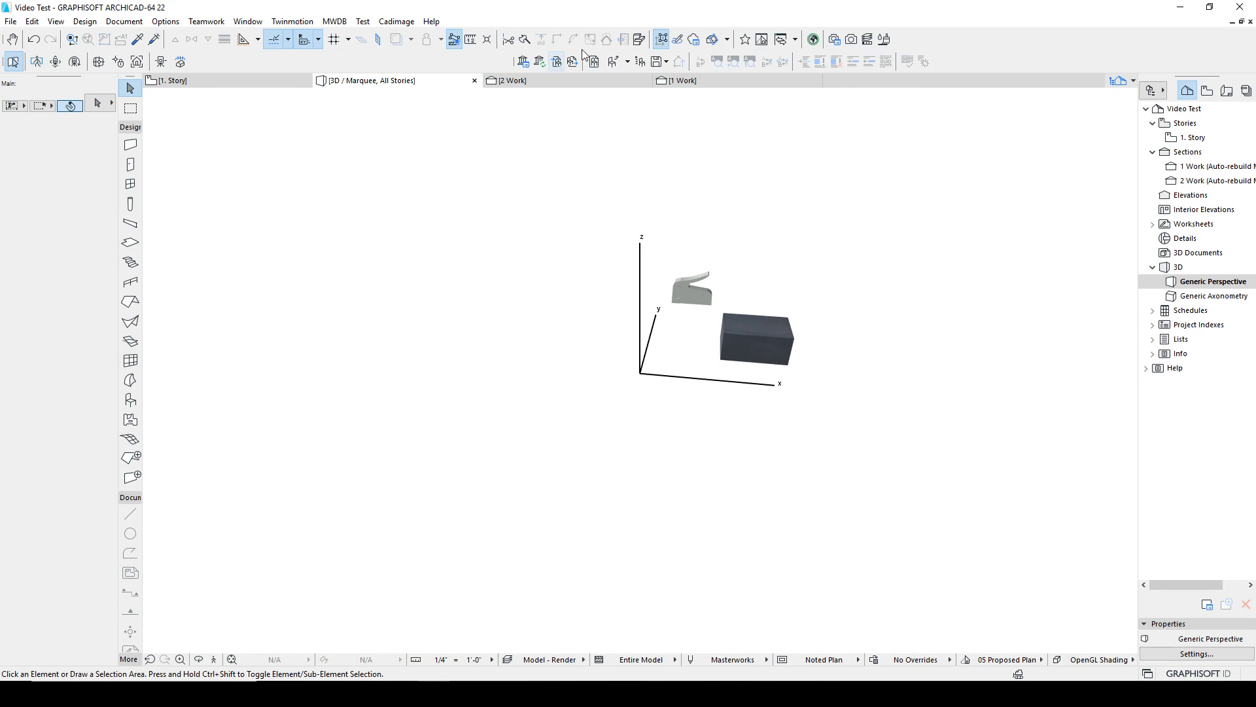
left_click(544, 81)
scroll(338, 383, "up", 4)
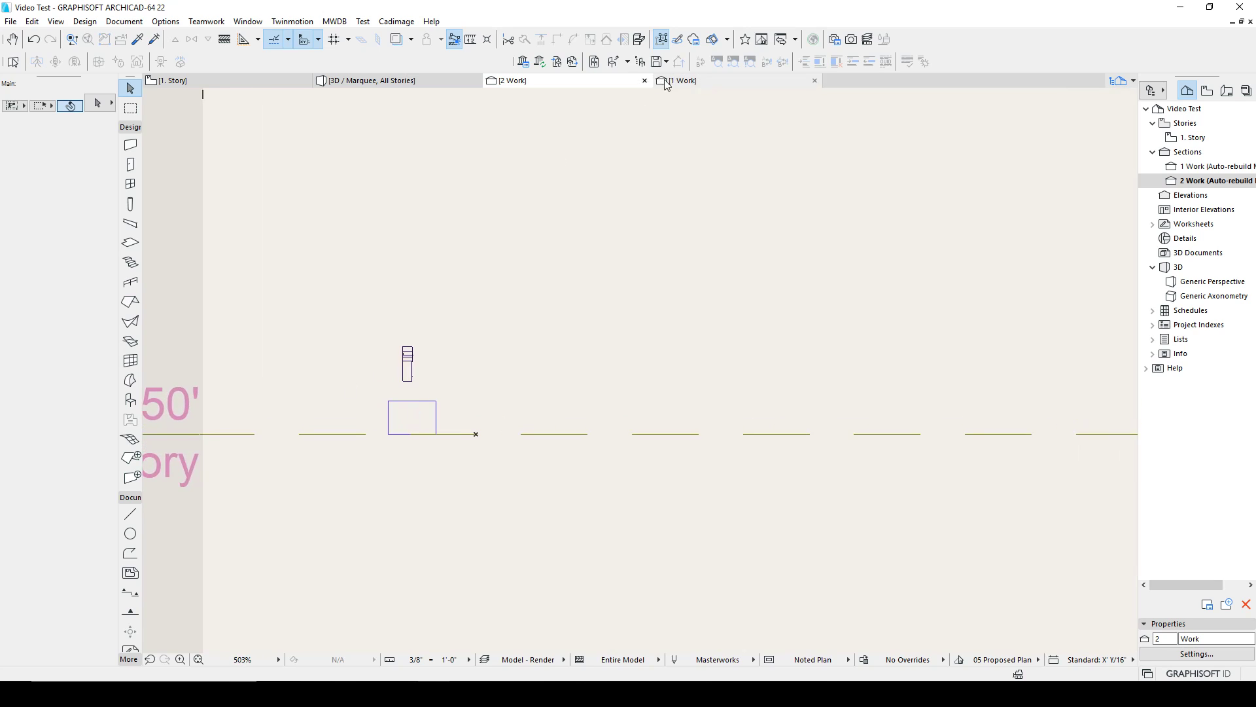
left_click(674, 82)
scroll(806, 421, "up", 10)
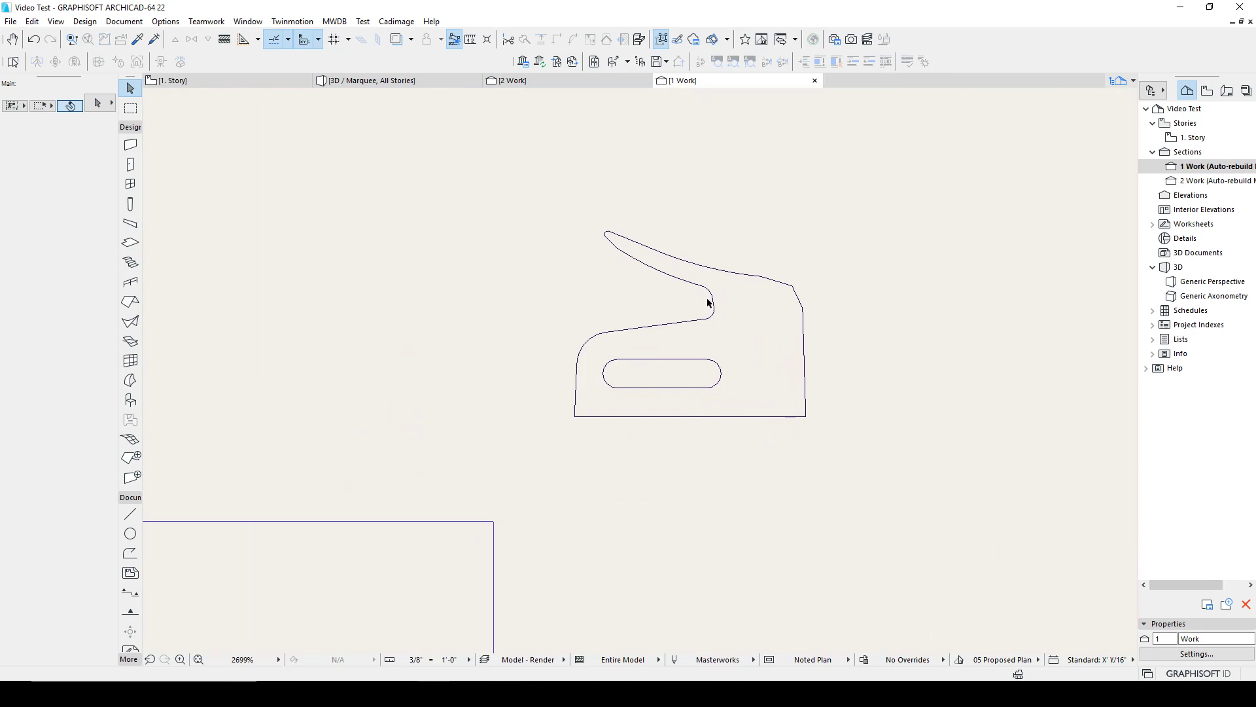
left_click(241, 81)
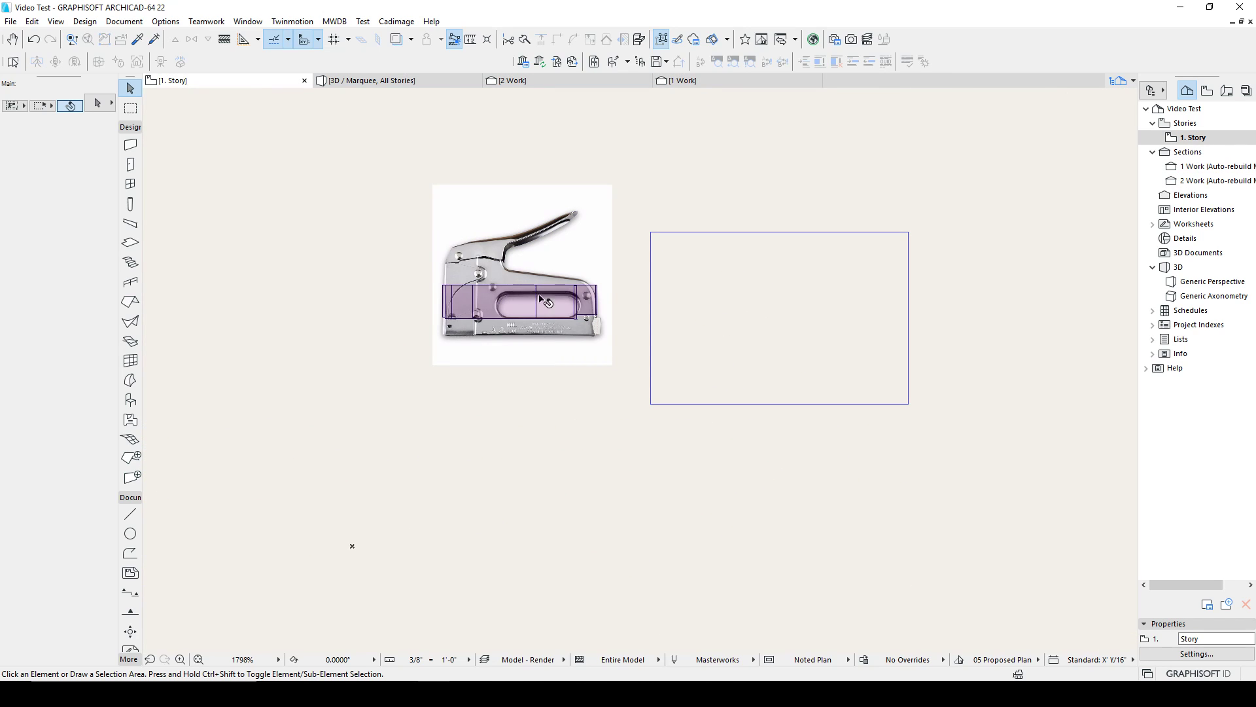
Split the stapler morph lengthwise through the midpoint of its narrow end and delete the upper half.
scroll(552, 298, "up", 3)
left_click(416, 291)
left_click(413, 293)
left_click(427, 468)
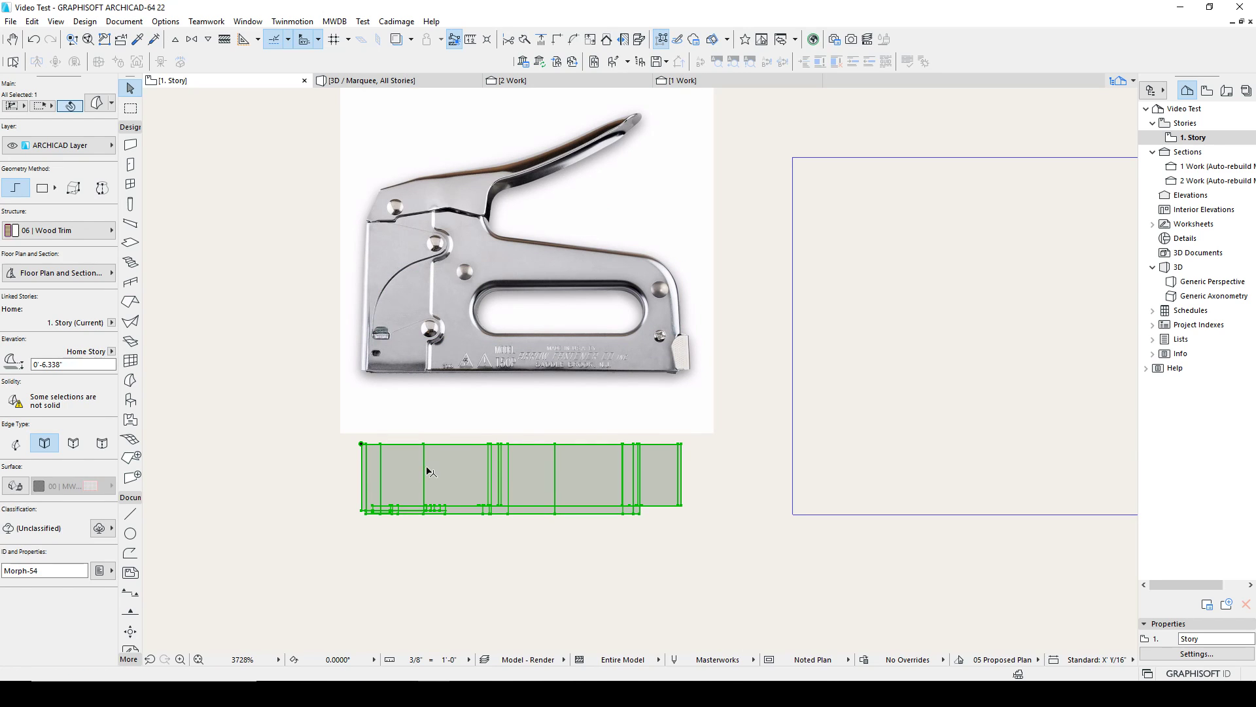
scroll(422, 508, "up", 3)
left_click(303, 488)
left_click(313, 478)
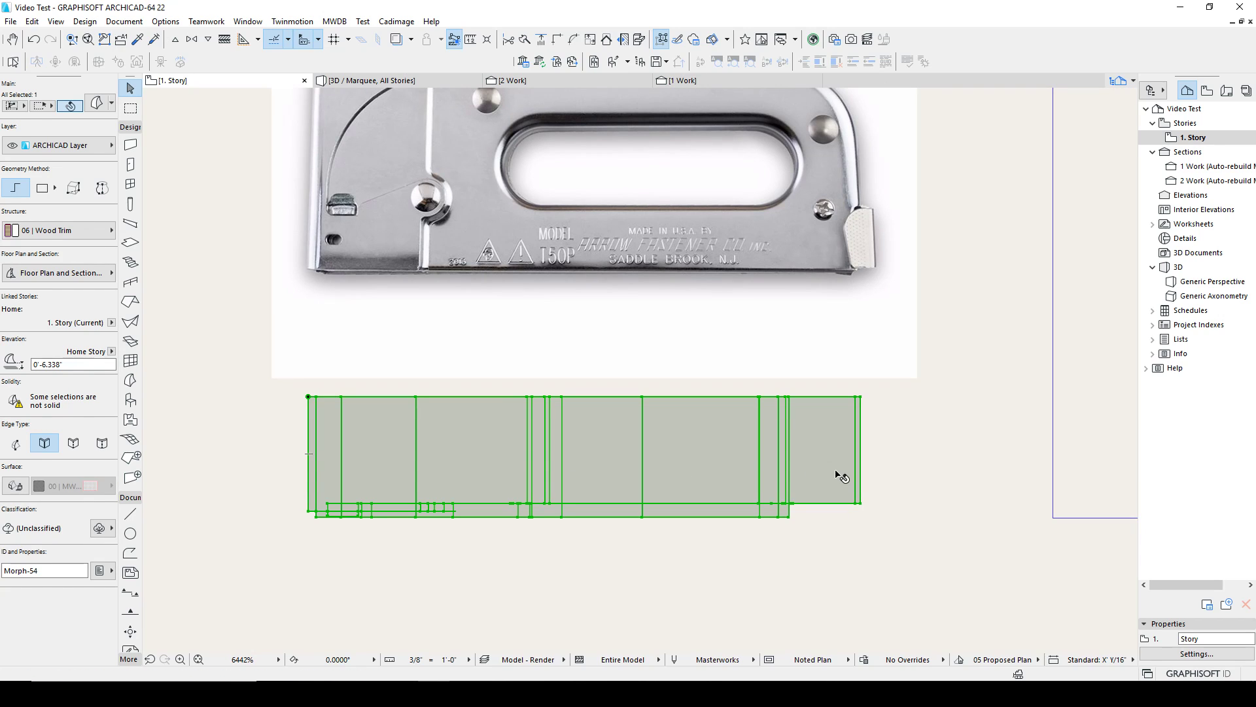
key("ctrl+y")
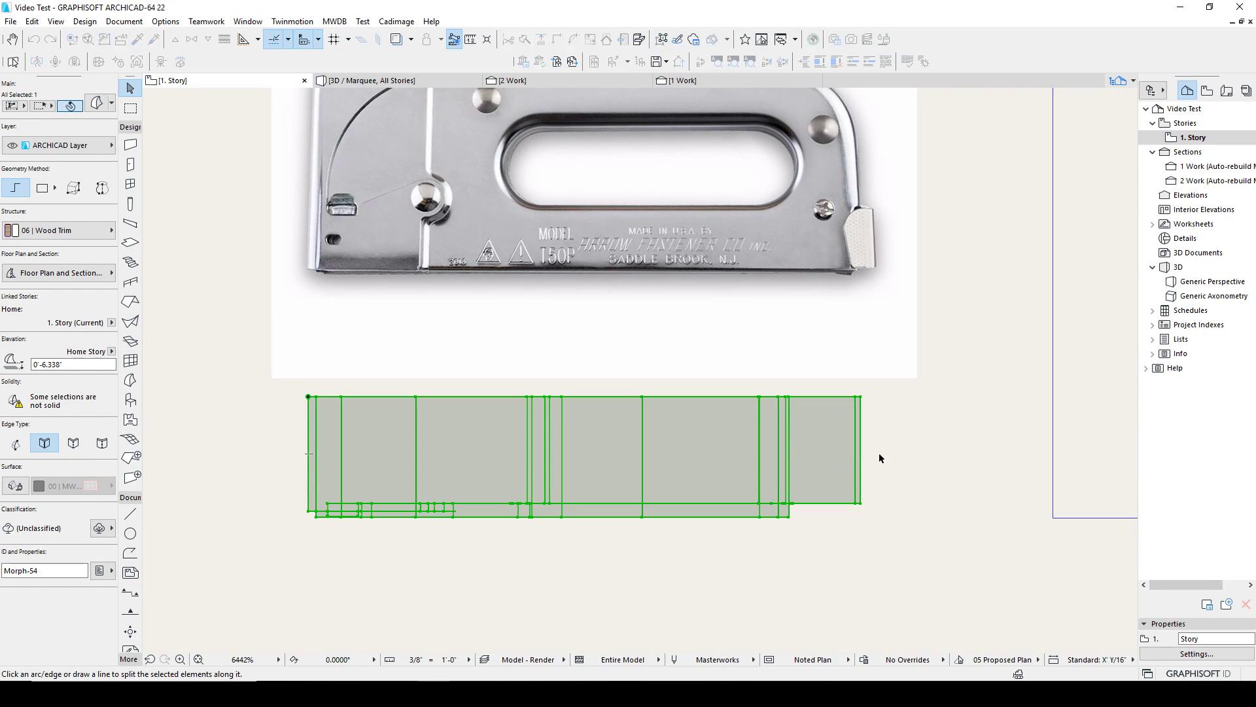
left_click(860, 451)
left_click(260, 451)
left_click(378, 427)
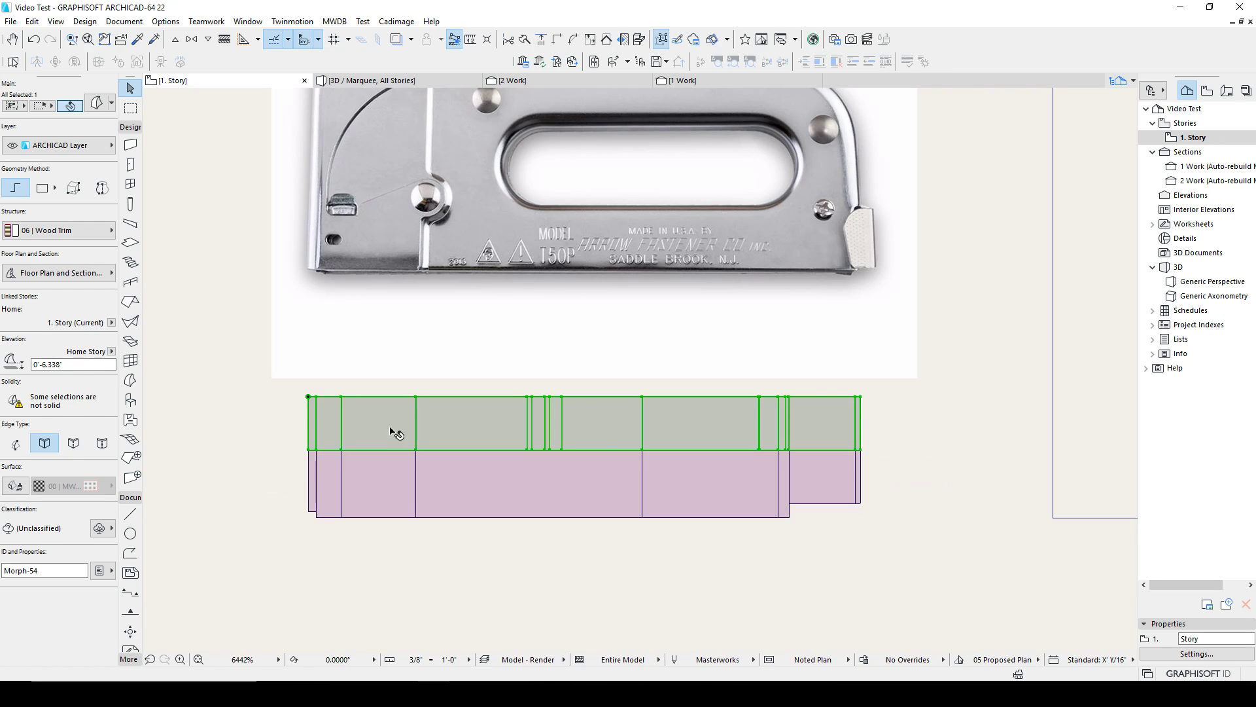
key("Delete")
Mirror a copy of the remaining stapler half about its upper edge and merge both halves with a Boolean operation.
left_click(433, 476)
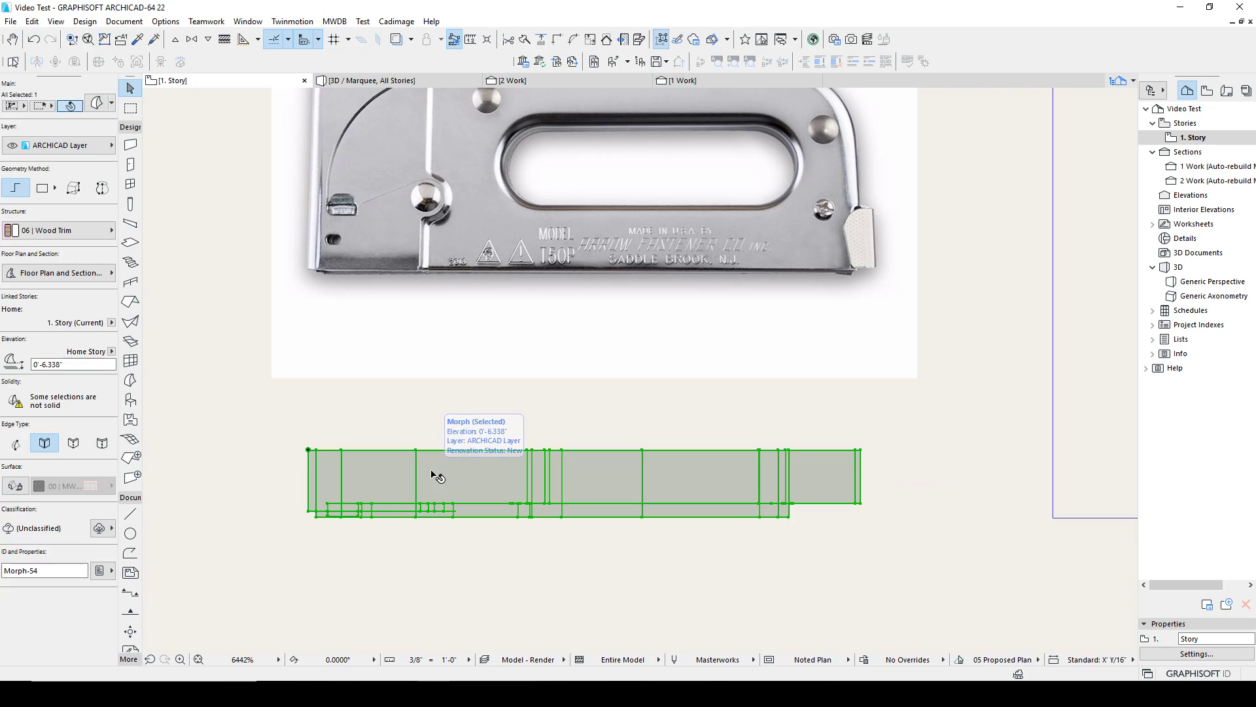
key("ctrl+alt+m")
left_click(861, 451)
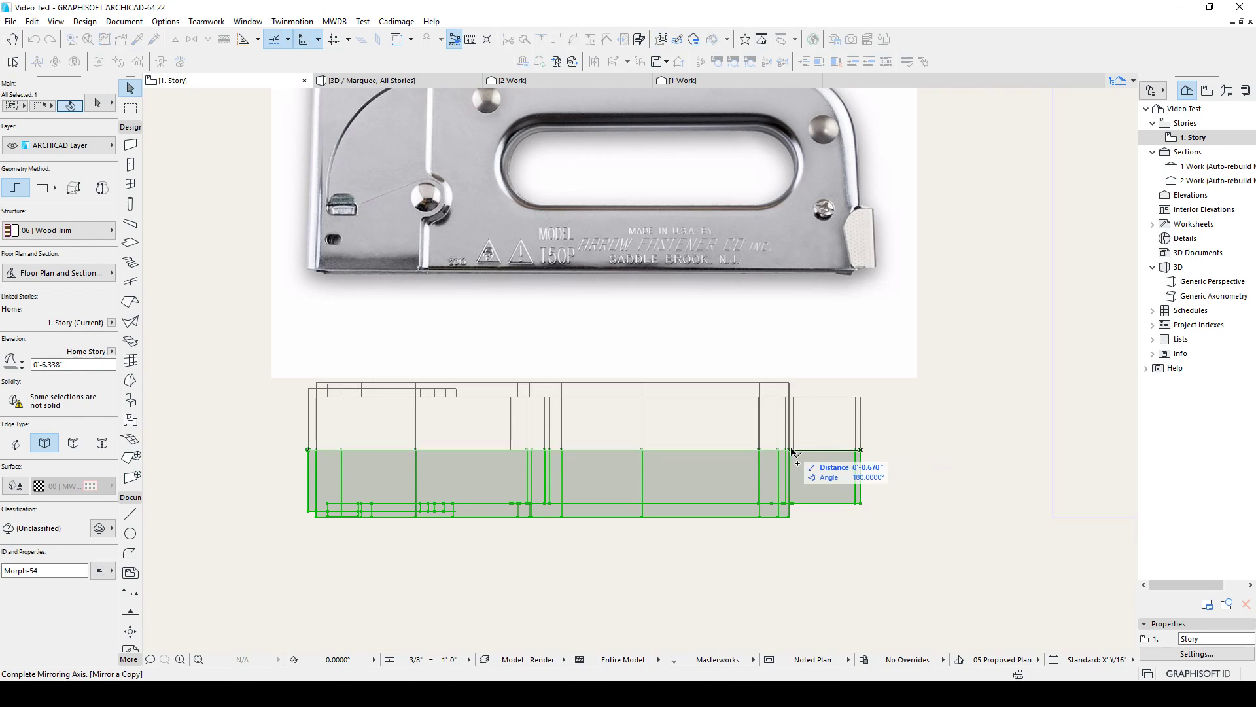
left_click(841, 450)
right_click(905, 424)
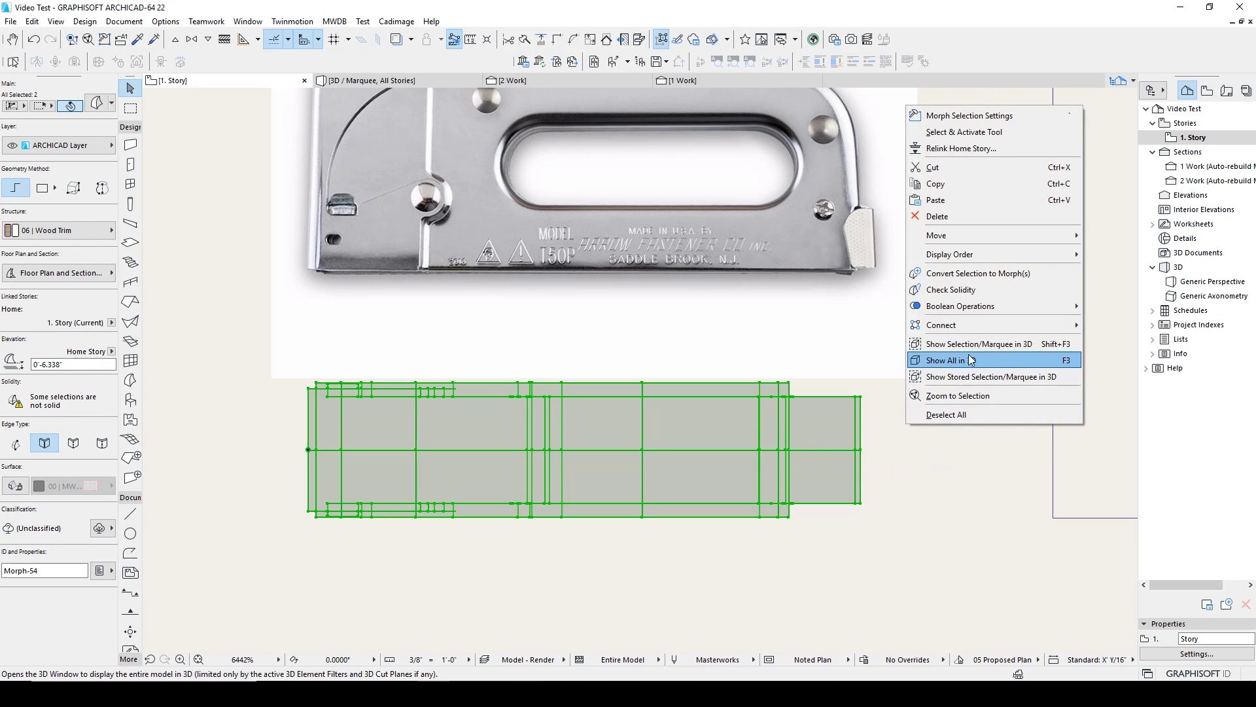
mouse_move(1007, 305)
left_click(1108, 307)
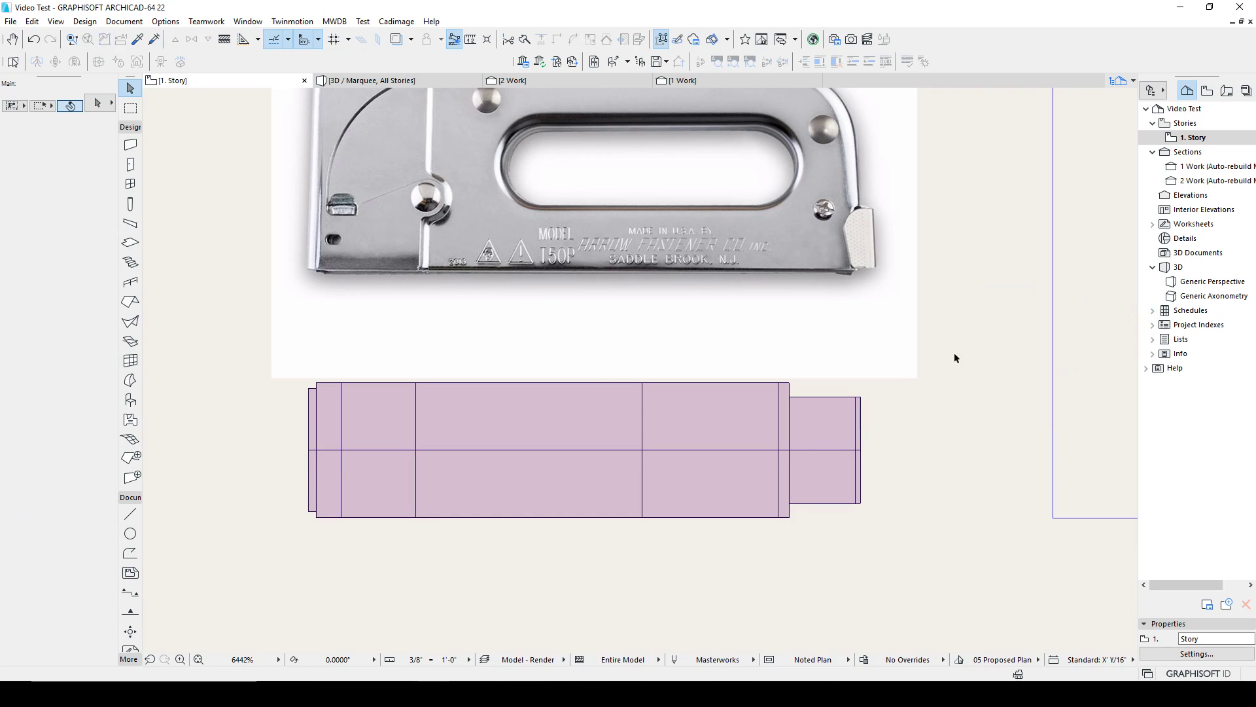
In the 3D view, delete the faces closing off the long slot on both sides of the stapler body.
left_click(367, 81)
middle_click_drag(745, 335, 953, 373, "shift")
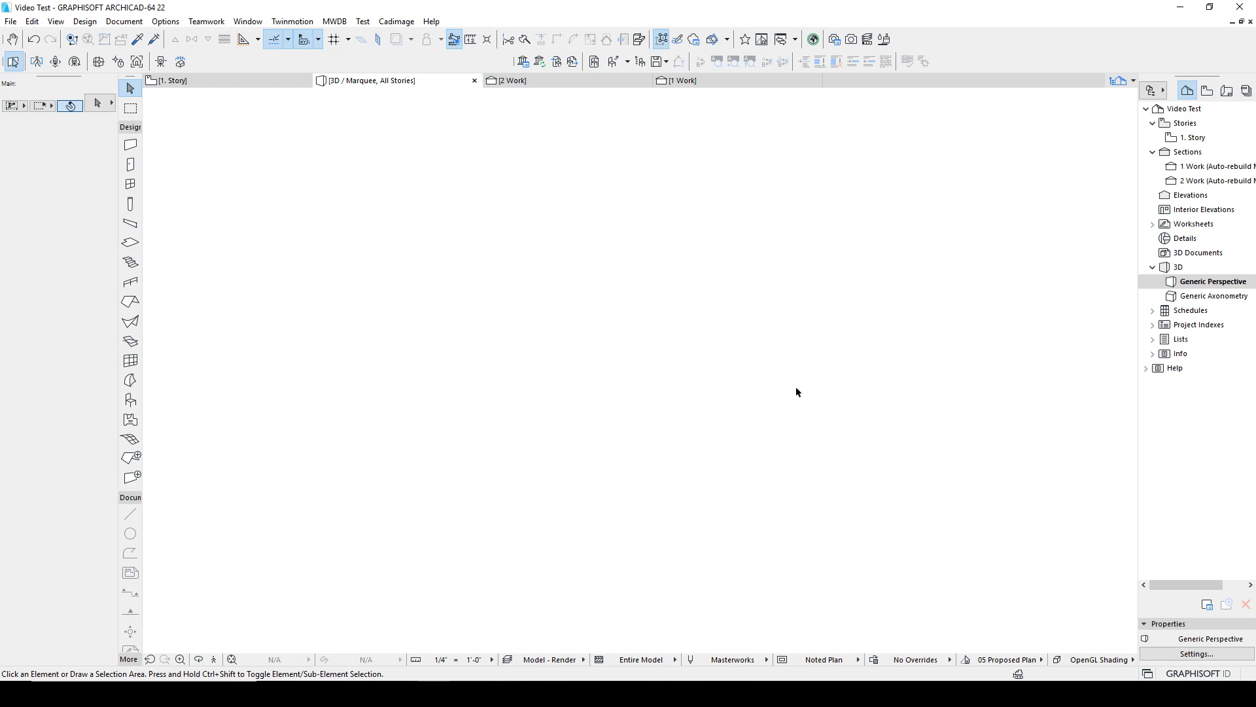
middle_click_drag(752, 372, 210, 342, "shift")
left_click(556, 340)
scroll(560, 330, "up", 3)
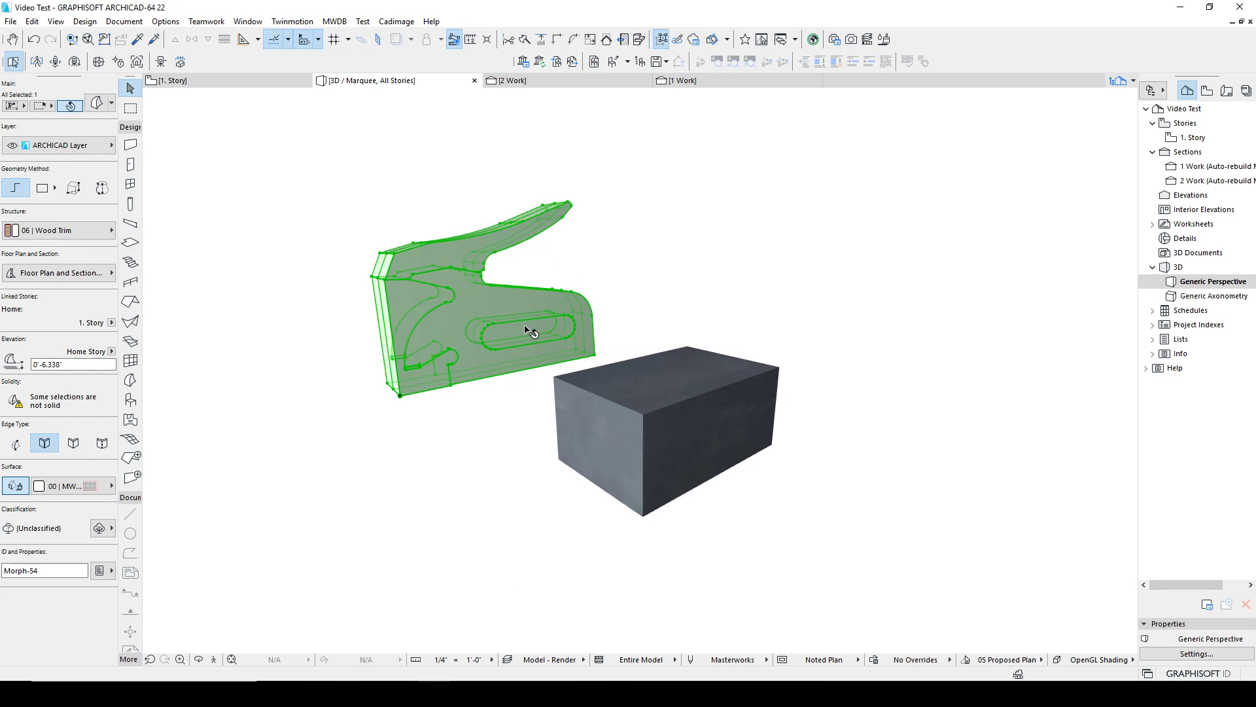
key("Escape")
left_click(513, 328, "ctrl+shift")
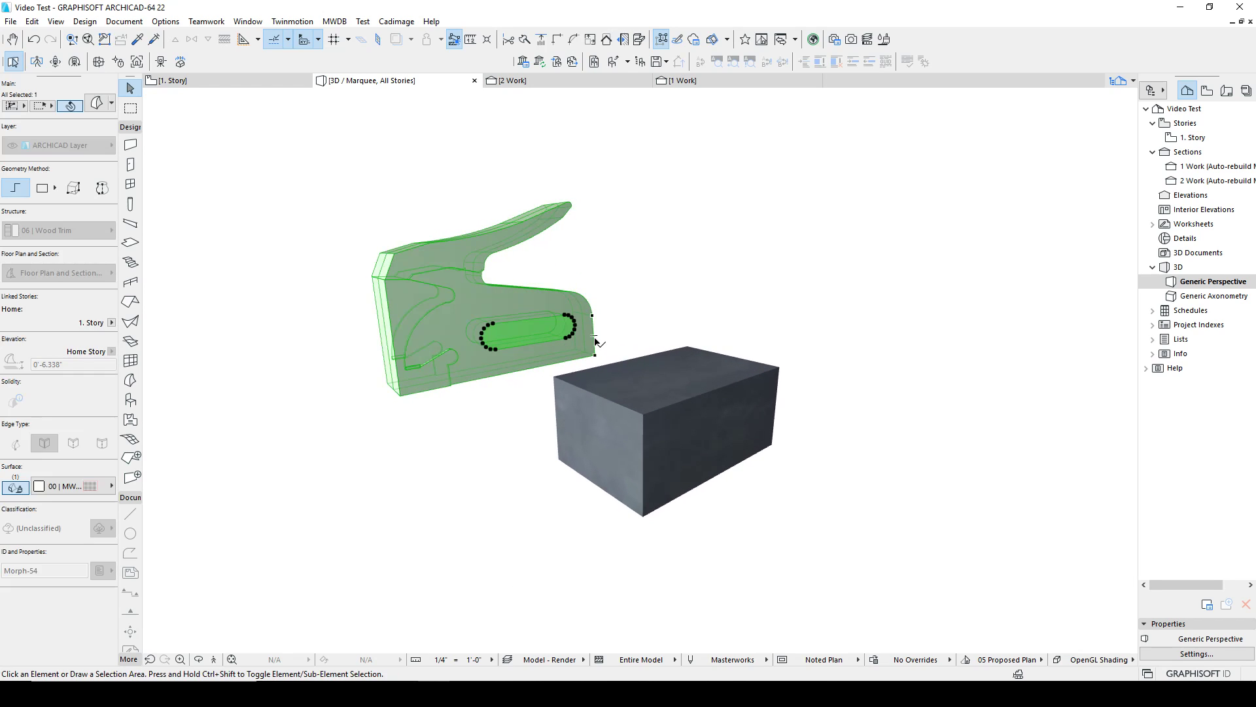
key("Delete")
middle_click_drag(563, 337, 560, 311, "shift")
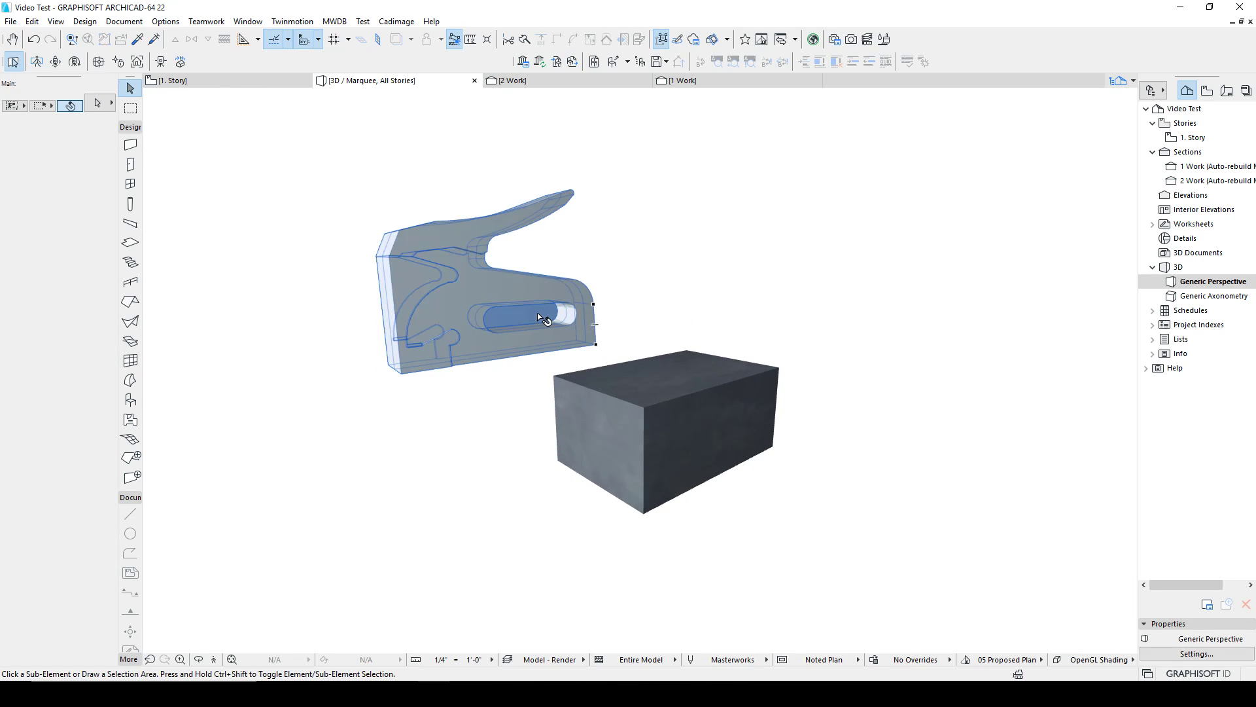
left_click(543, 318)
key("Escape")
Try to delete the centre seam edge along the top of the stapler's handle, and undo the deletion.
middle_click_drag(622, 312, 652, 331, "shift")
scroll(406, 315, "up", 2)
left_click(674, 300)
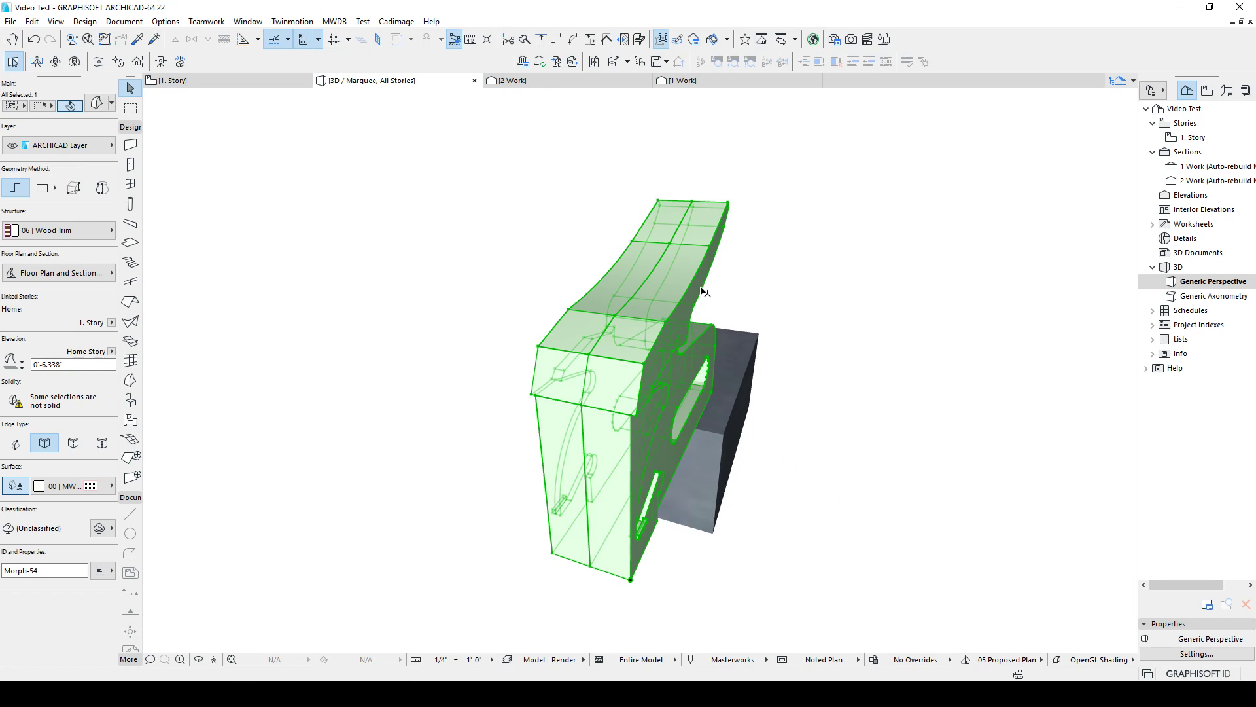
key("Escape")
left_click(654, 257)
key("Escape")
left_click(660, 267)
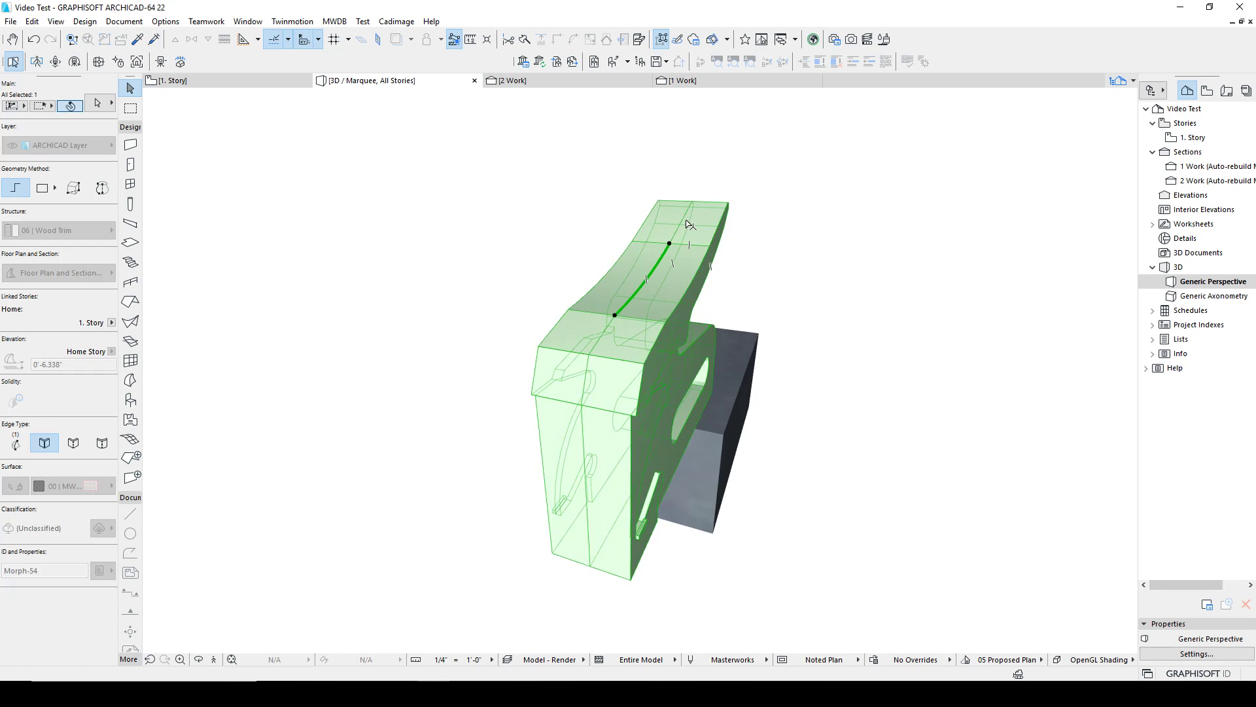
middle_click_drag(746, 228, 580, 275, "shift")
middle_click_drag(1047, 288, 611, 339, "shift")
left_click(238, 263, "ctrl+shift")
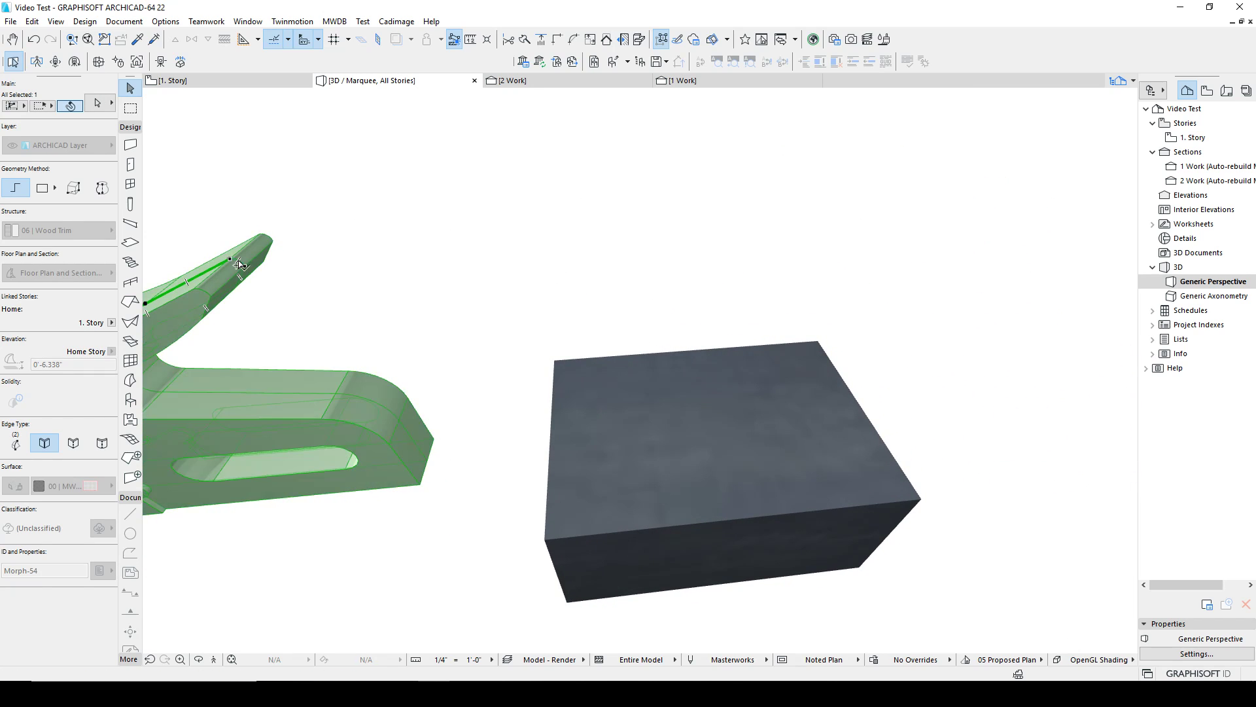
left_click(345, 270)
middle_click_drag(351, 280, 715, 325, "shift")
key("ctrl+z")
key("Escape")
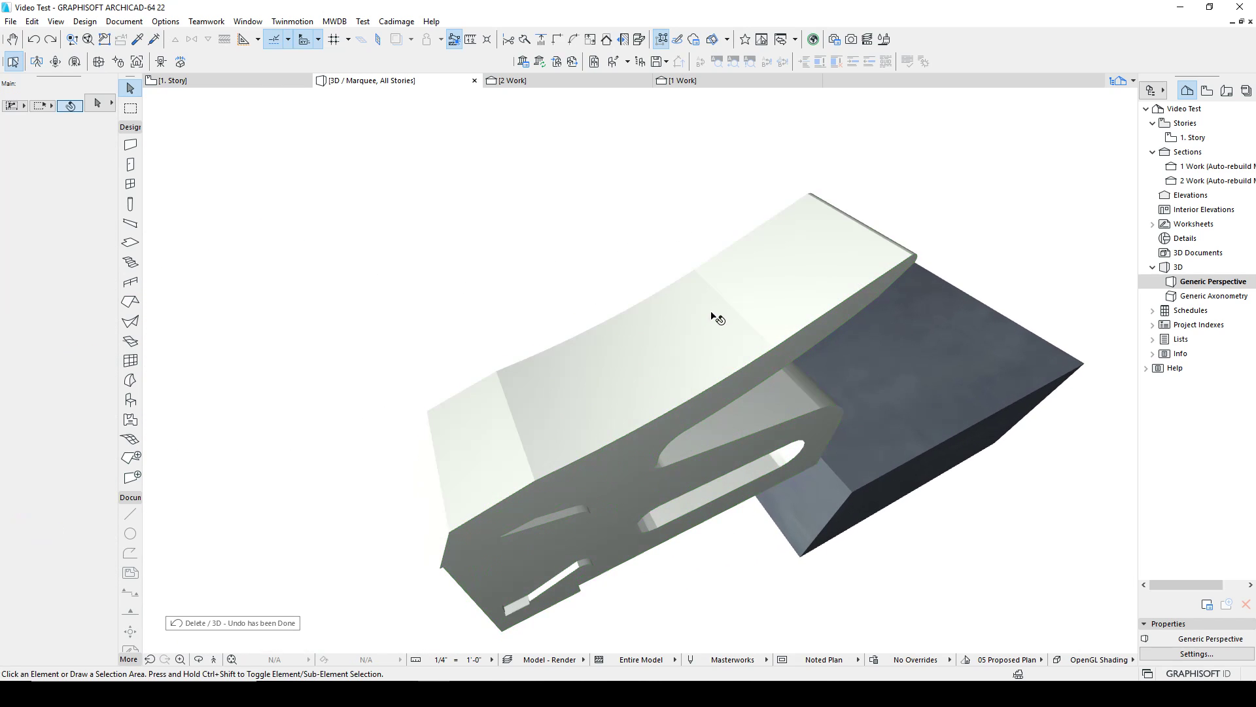
Try once more to delete just the curved seam segment on the handle's top, and undo that deletion.
left_click(722, 323, "ctrl+shift")
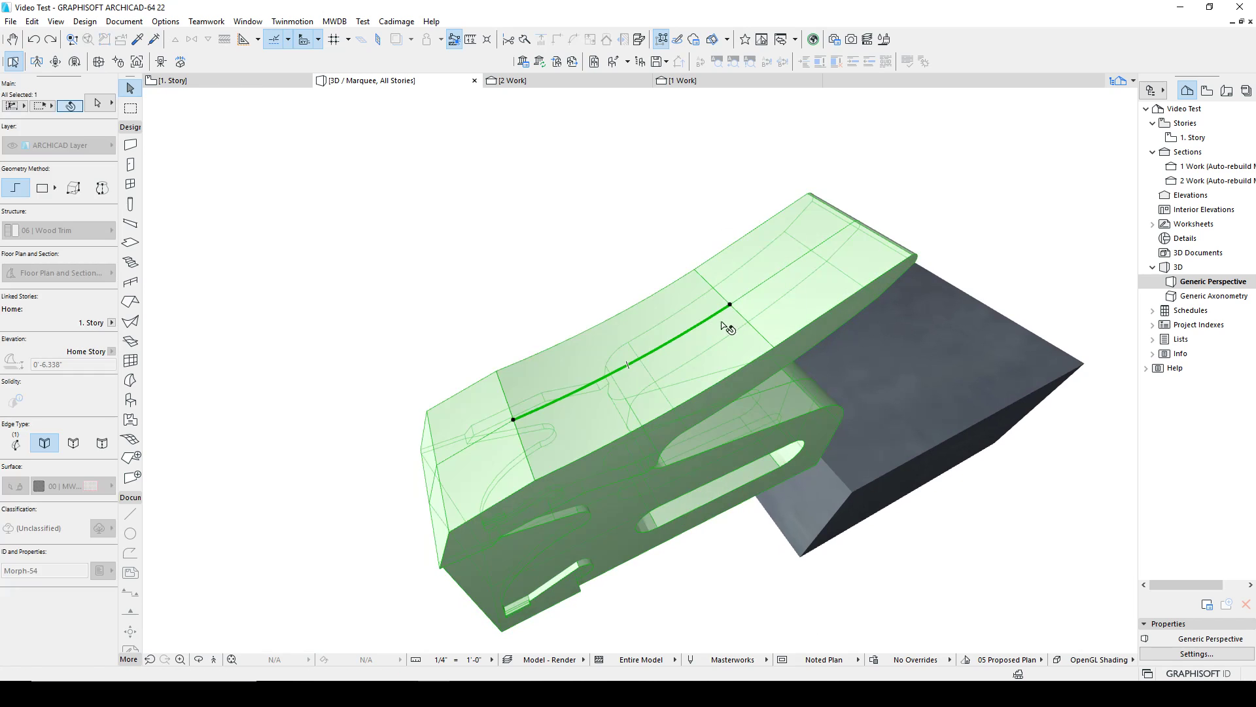
key("Delete")
key("ctrl+z")
key("Escape")
Examine the stapler's handle, front and slot from several angles in 3D and in section 2 Work.
middle_click_drag(771, 318, 509, 230, "shift")
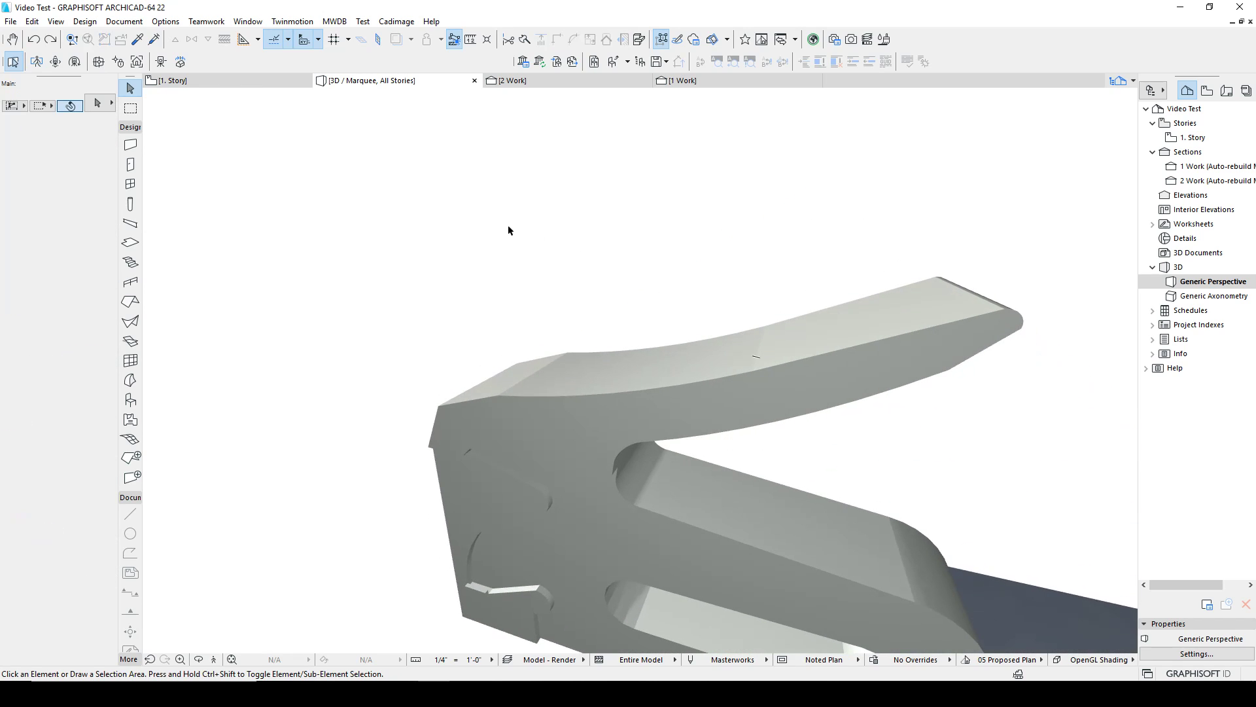
middle_click_drag(687, 398, 793, 225, "shift")
left_click(585, 435)
left_click(615, 494)
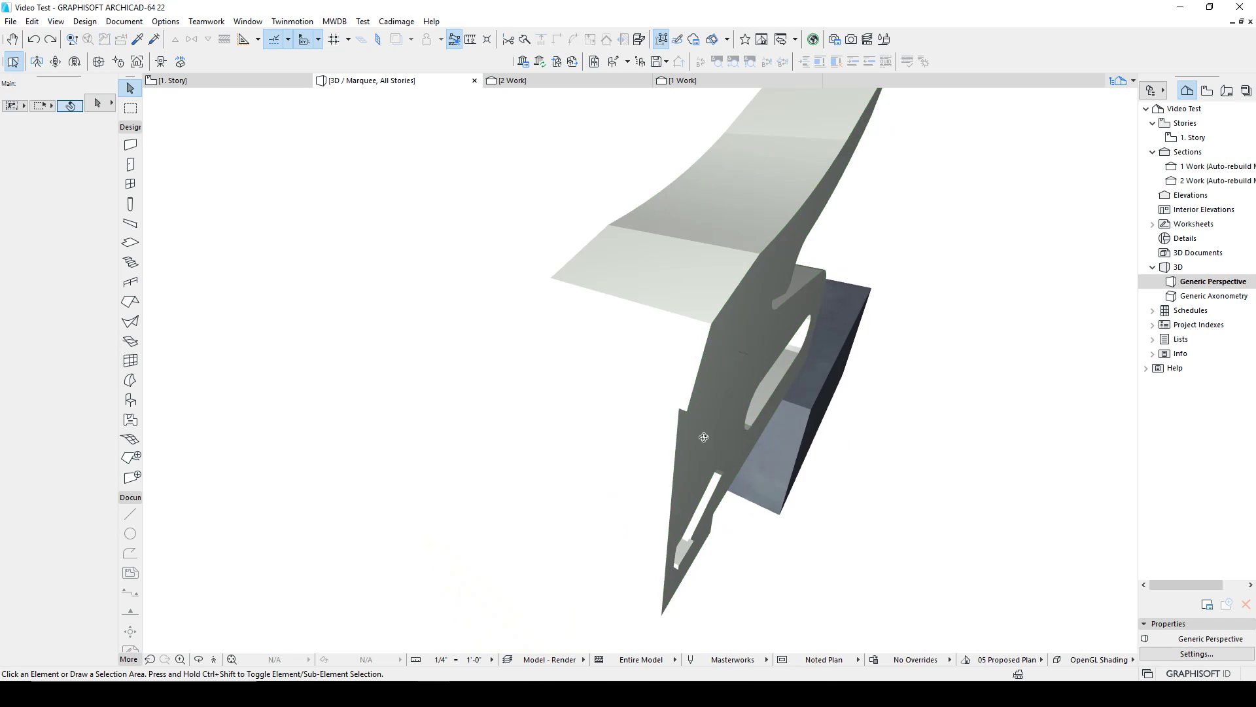
middle_click_drag(719, 443, 482, 352, "shift")
middle_click_drag(835, 498, 608, 386)
scroll(791, 422, "down", 8)
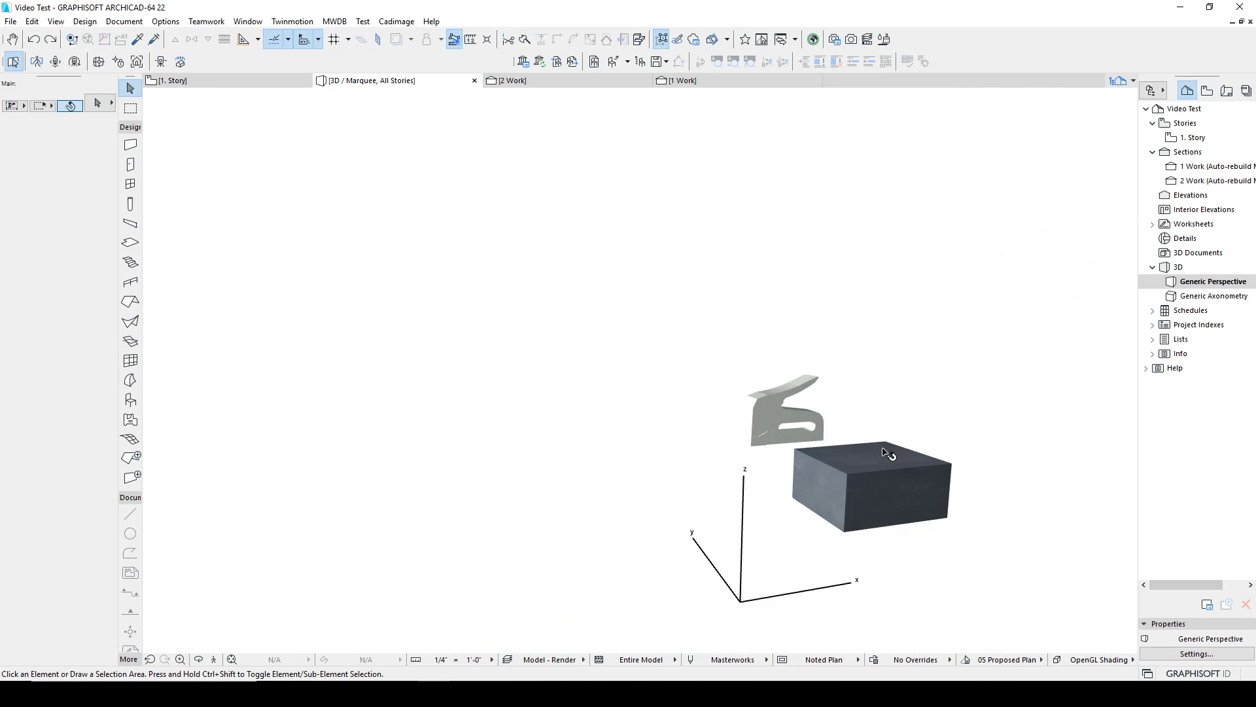
scroll(888, 452, "up", 6)
scroll(855, 440, "down", 8)
middle_click_drag(816, 418, 584, 417, "shift")
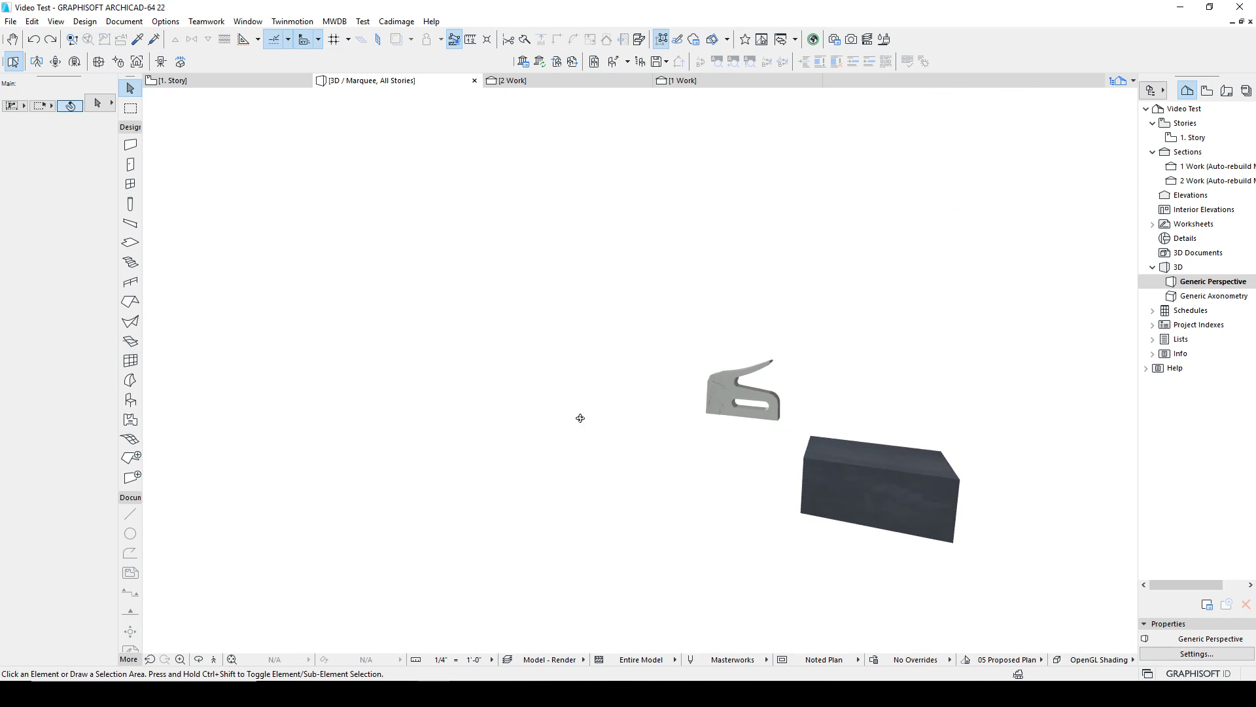
left_click(517, 80)
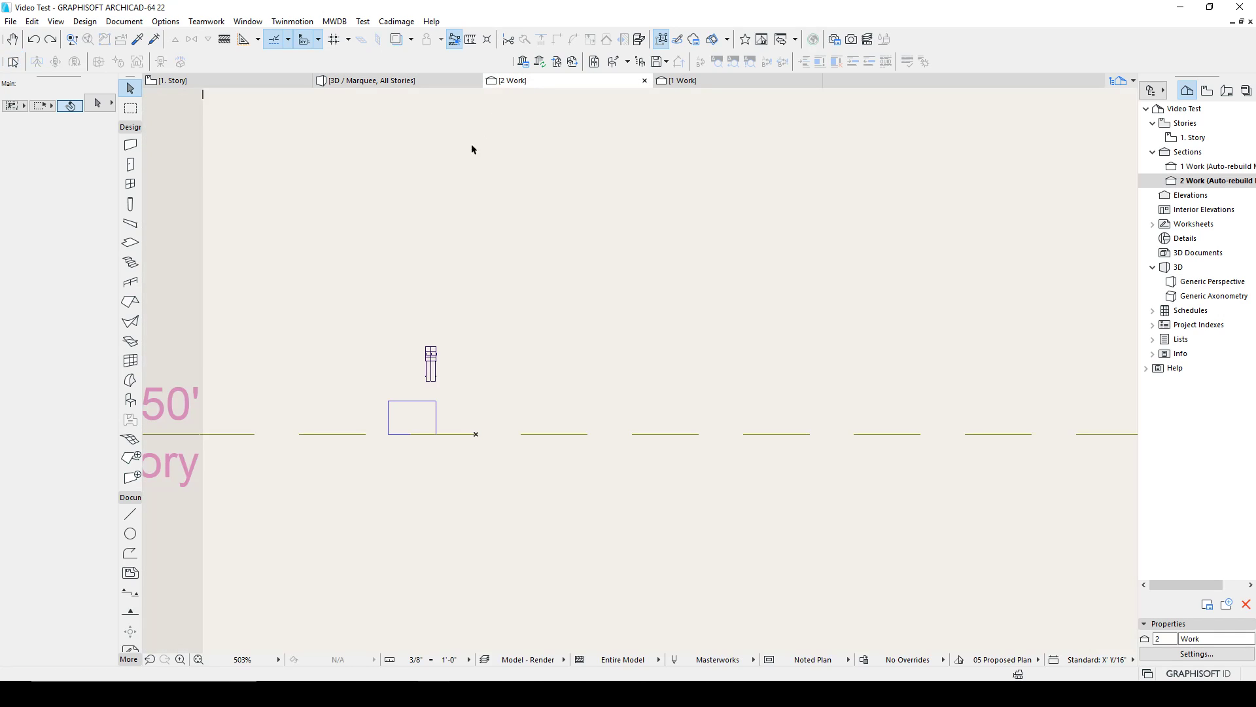
scroll(445, 363, "up", 5)
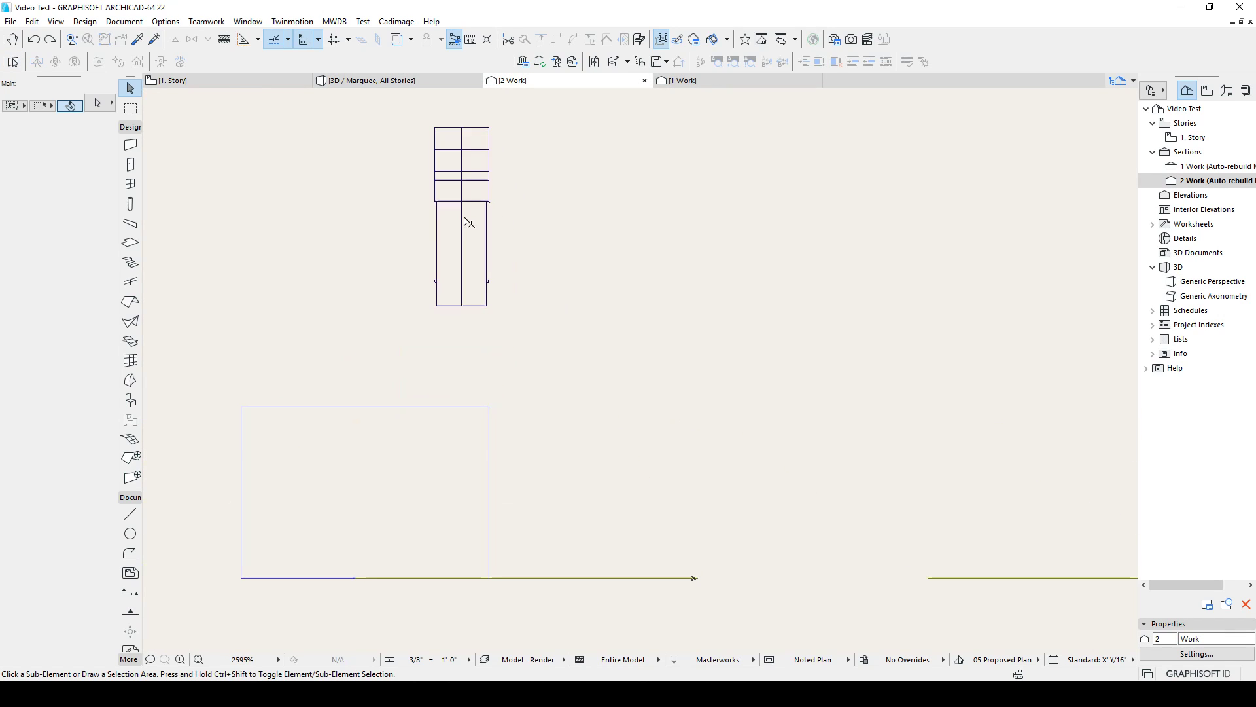
Go back to the 1. Story plan and undo the Boolean operation and the mirrored copy of the stapler half.
left_click(256, 80)
scroll(488, 384, "down", 2)
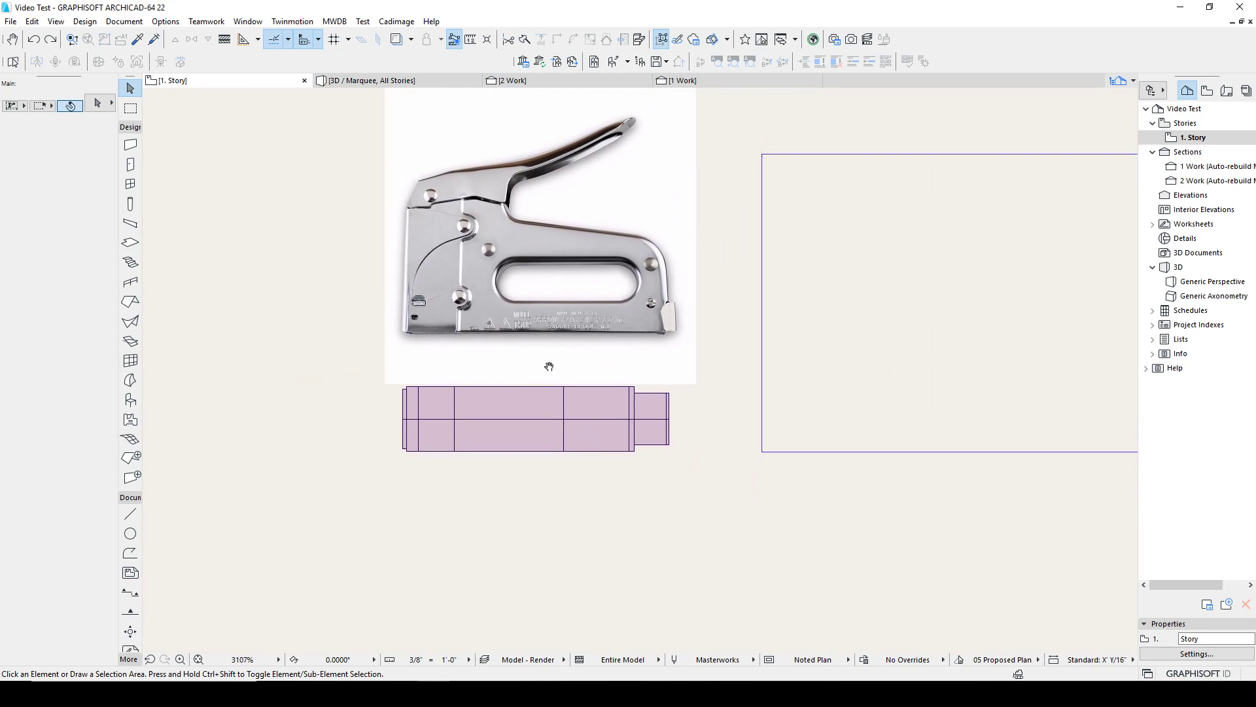
left_click(502, 497)
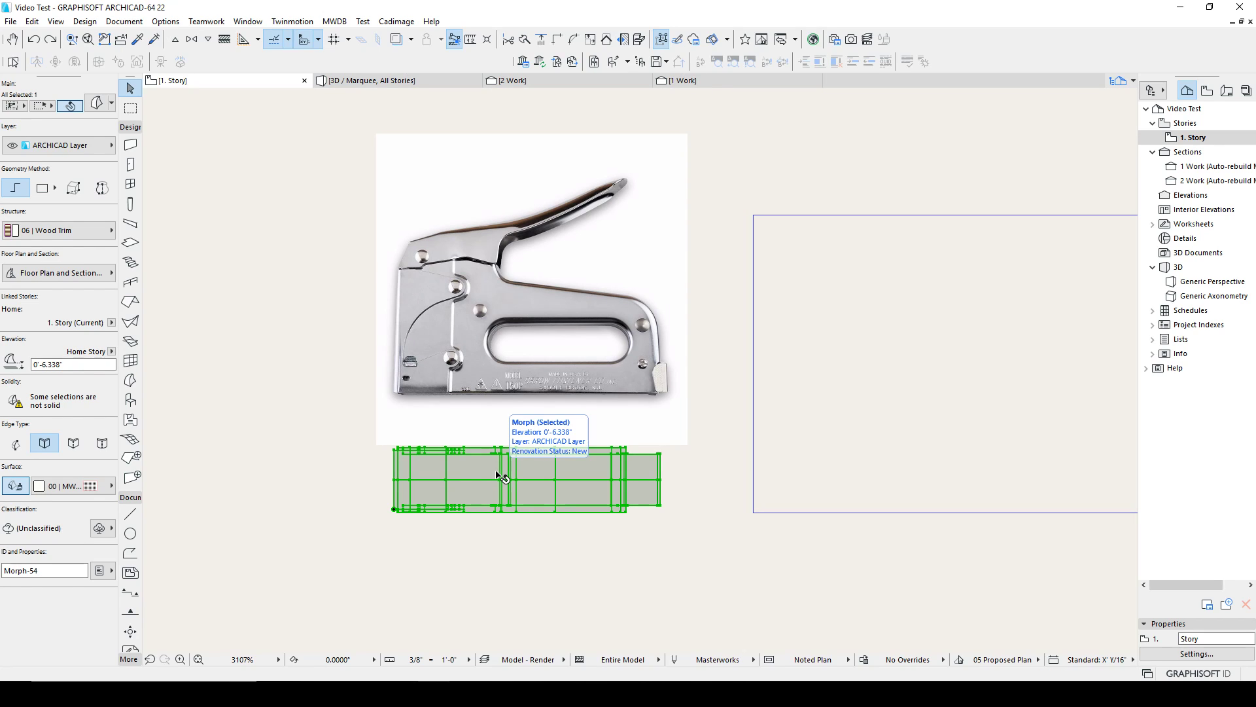
scroll(429, 458, "up", 5)
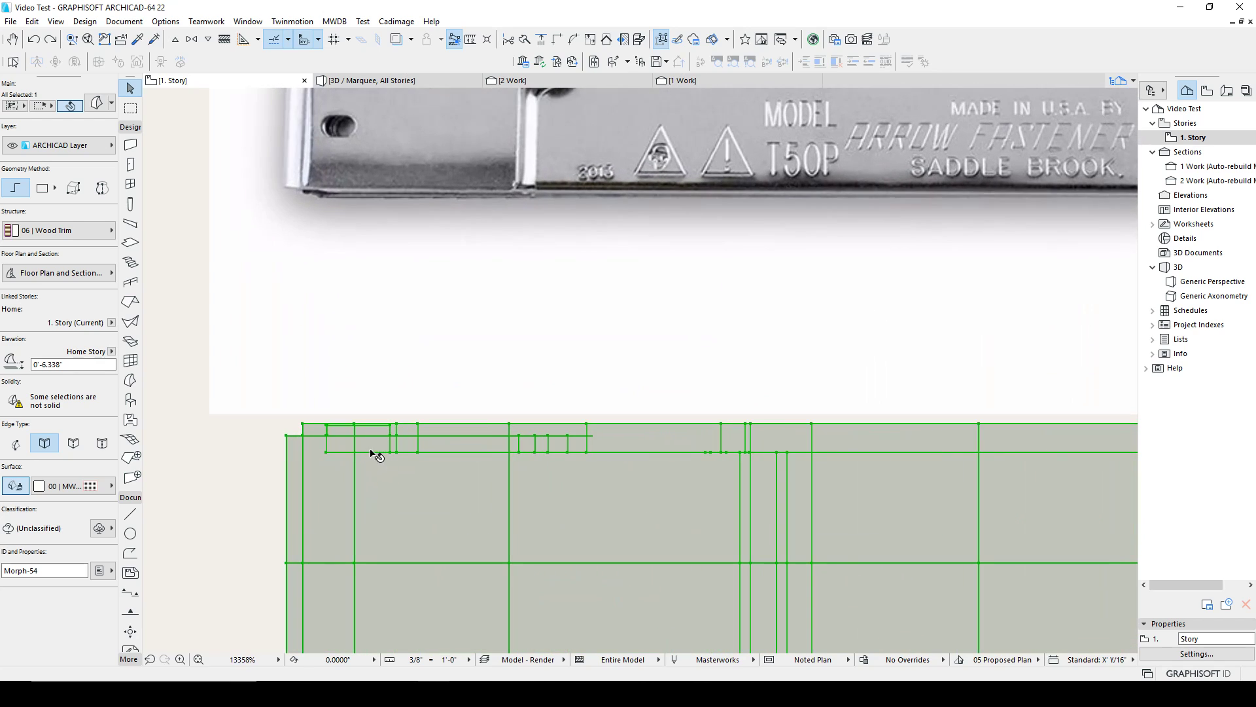
middle_click_drag(991, 462, 647, 459)
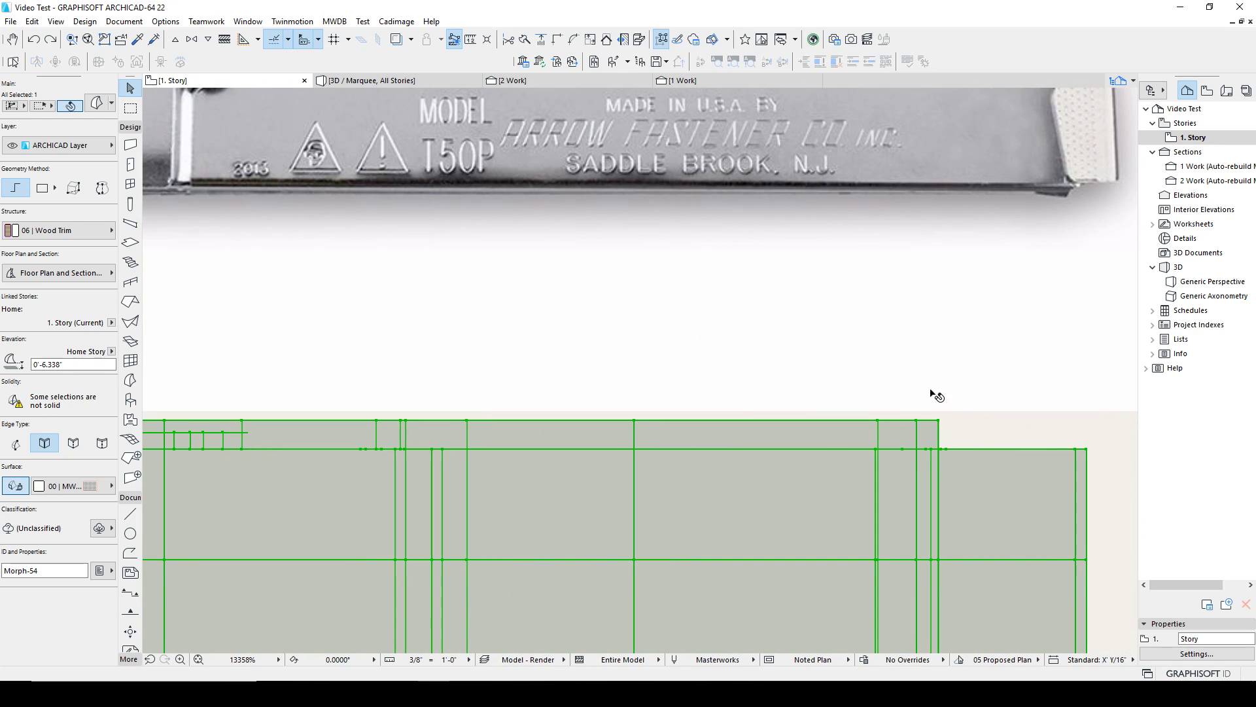
scroll(933, 461, "down", 2)
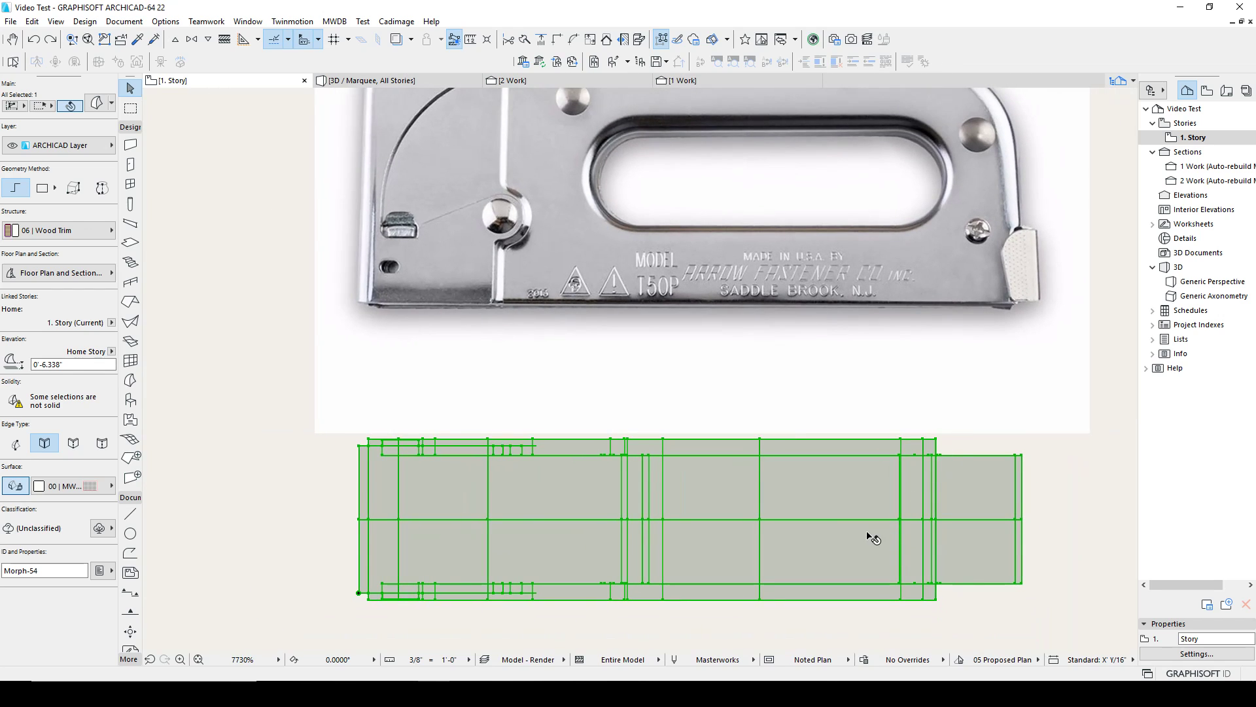
key("ctrl+z")
key("ctrl+z")
key("ctrl+z")
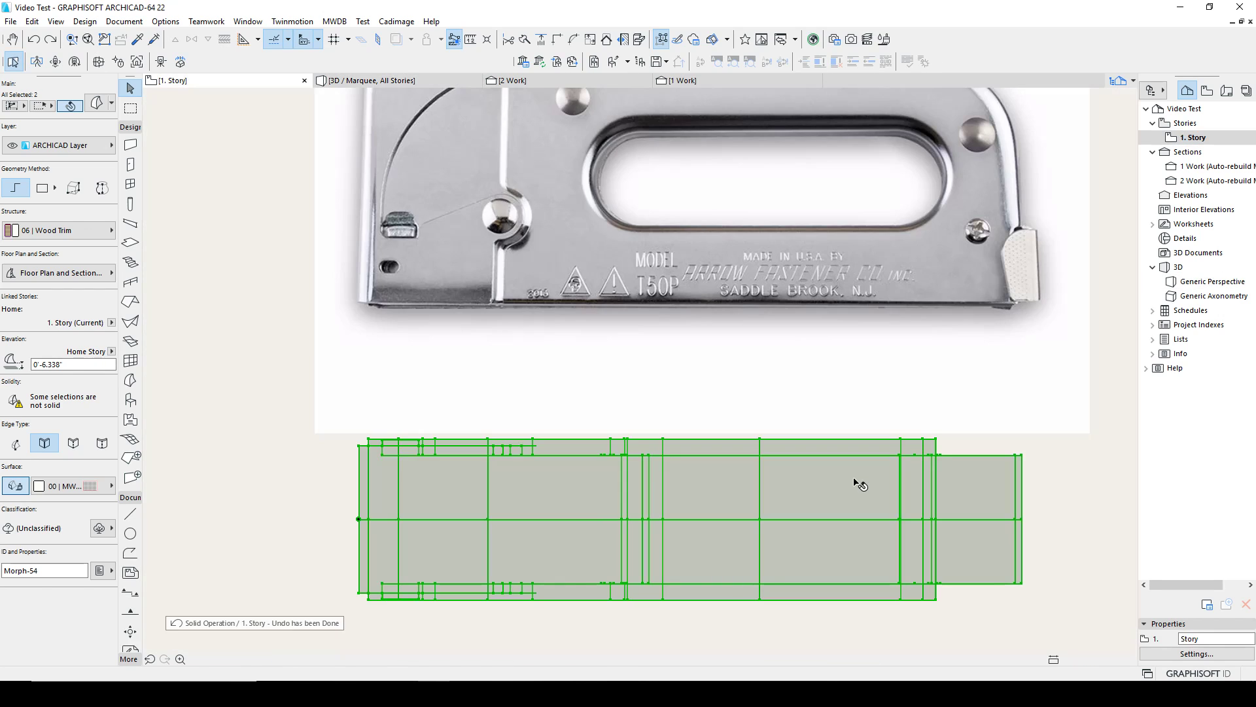
left_click(524, 611)
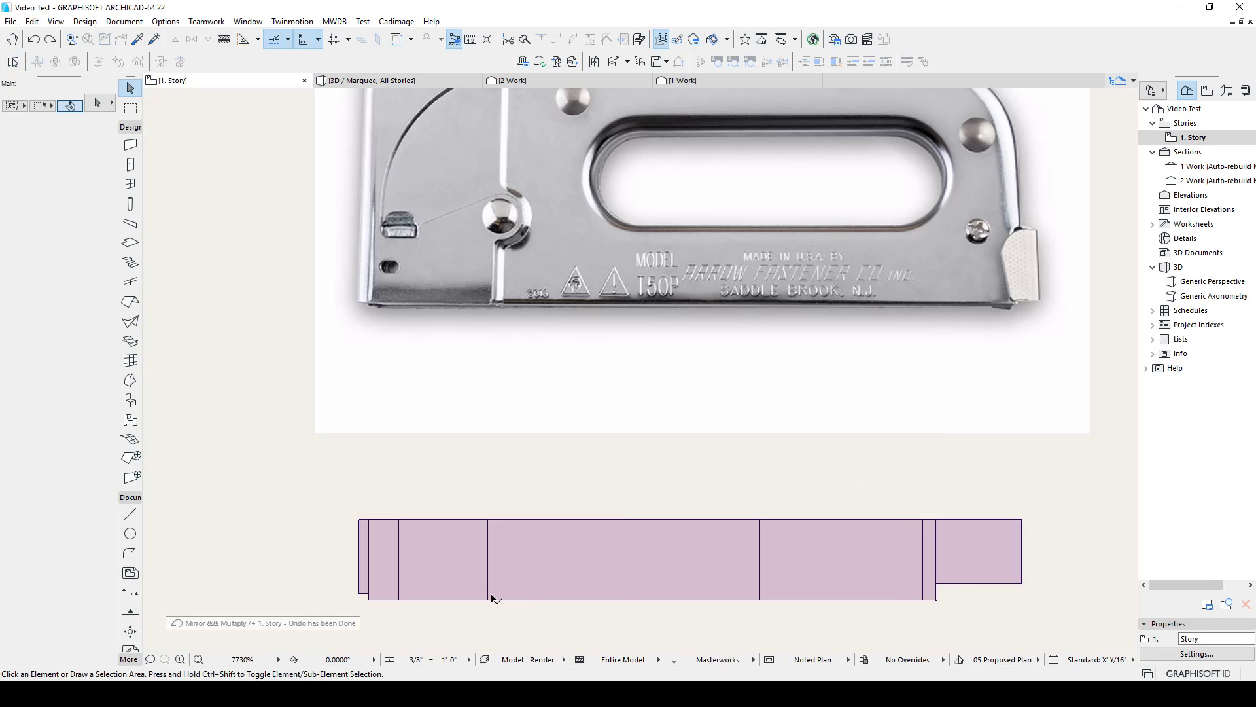
Place a copy of the stapler half straight below the original in the floor plan.
left_click(492, 597)
middle_click_drag(921, 580, 874, 483)
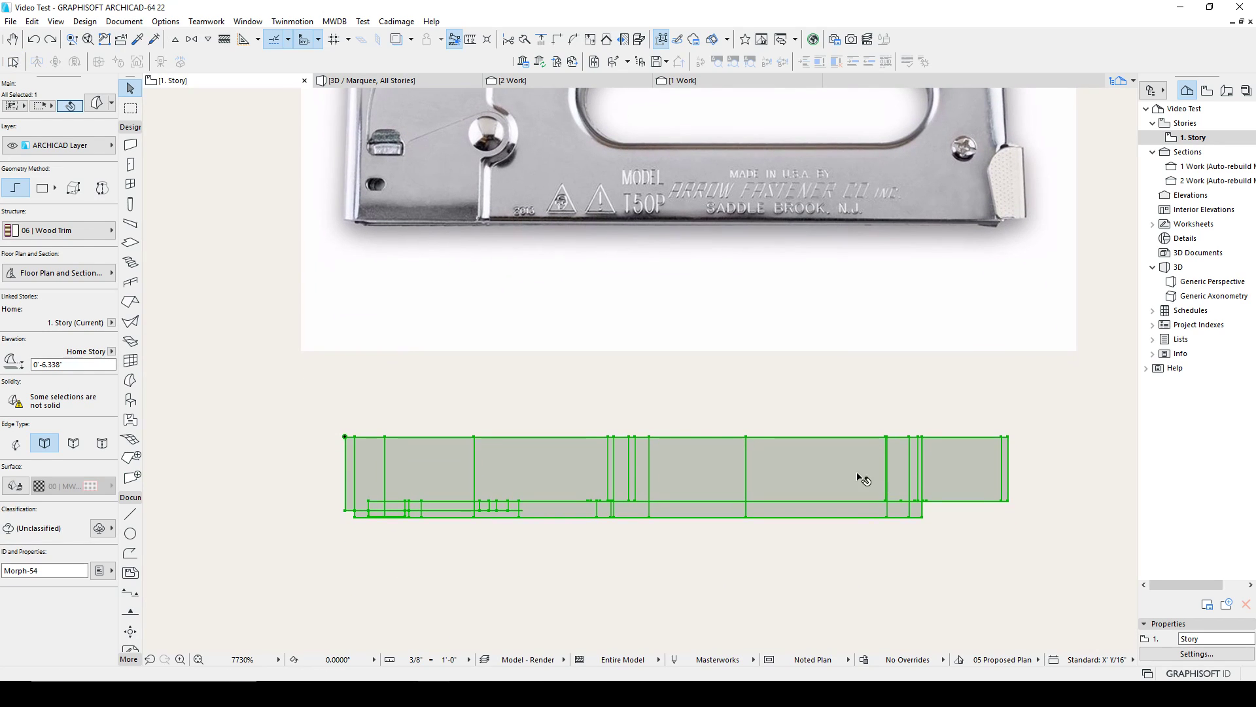
key("ctrl+shift+d")
left_click(816, 470)
left_click(816, 586)
middle_click_drag(872, 585, 866, 470)
Split the lower copy horizontally where its short end section stops, and delete the main part to keep the thin side strip.
key("ctrl+7")
left_click(956, 503)
left_click(297, 495)
key("Escape")
left_click(776, 480)
key("Delete")
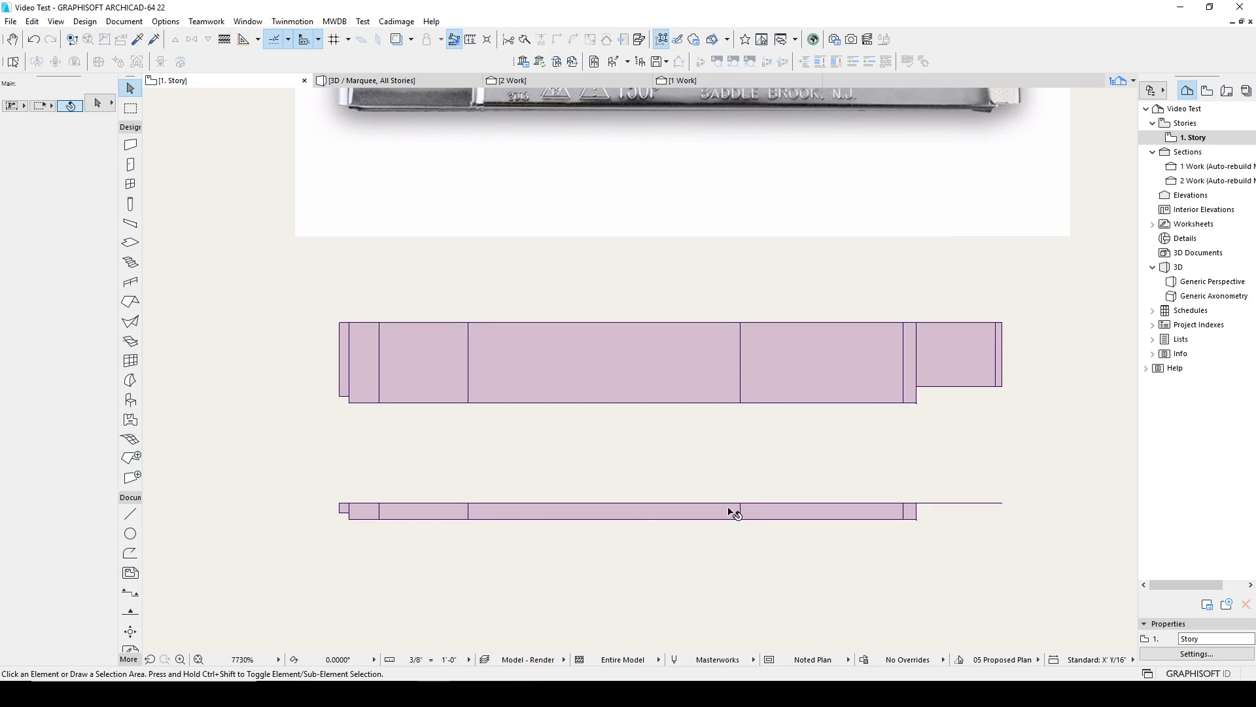
Mirror a copy of the thin side strip upwards about a horizontal axis between the strip and the main body.
left_click(731, 511)
key("ctrl+shift+m")
left_click(695, 460)
left_click(794, 460)
Move the mirrored strip by its lower end corner onto the matching upper corner of the main body, and select the body.
key("ctrl+d")
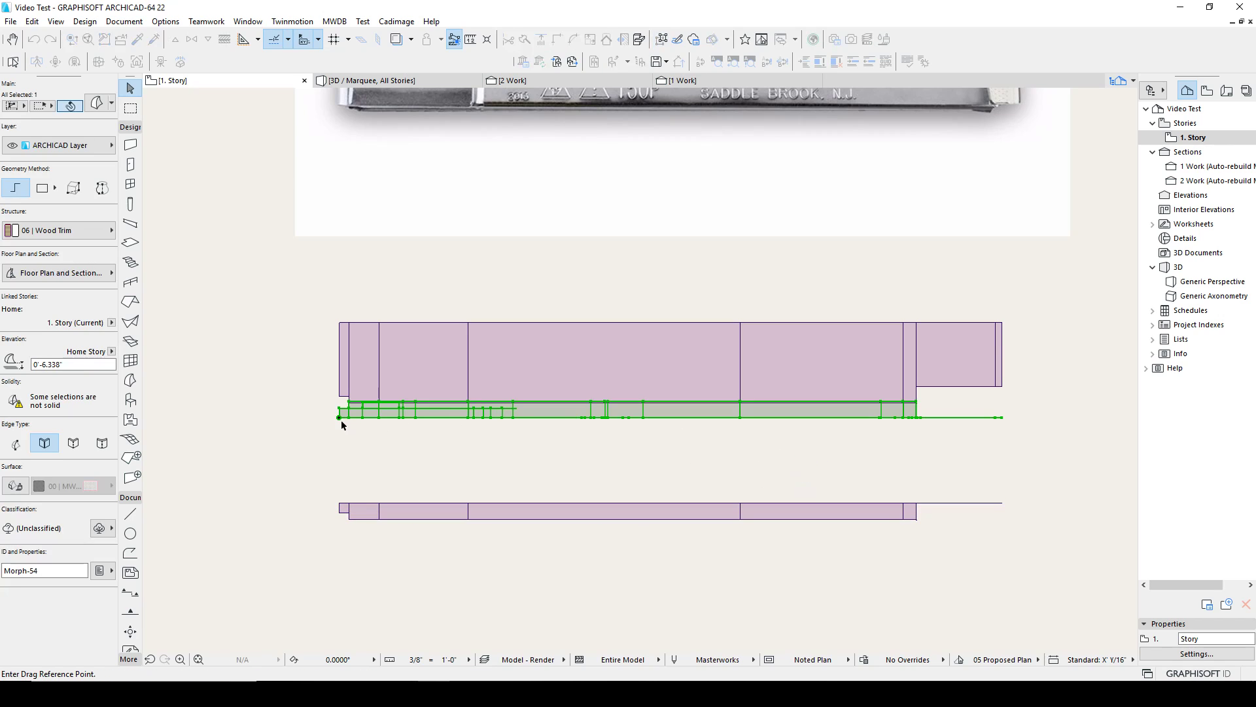
left_click(339, 418)
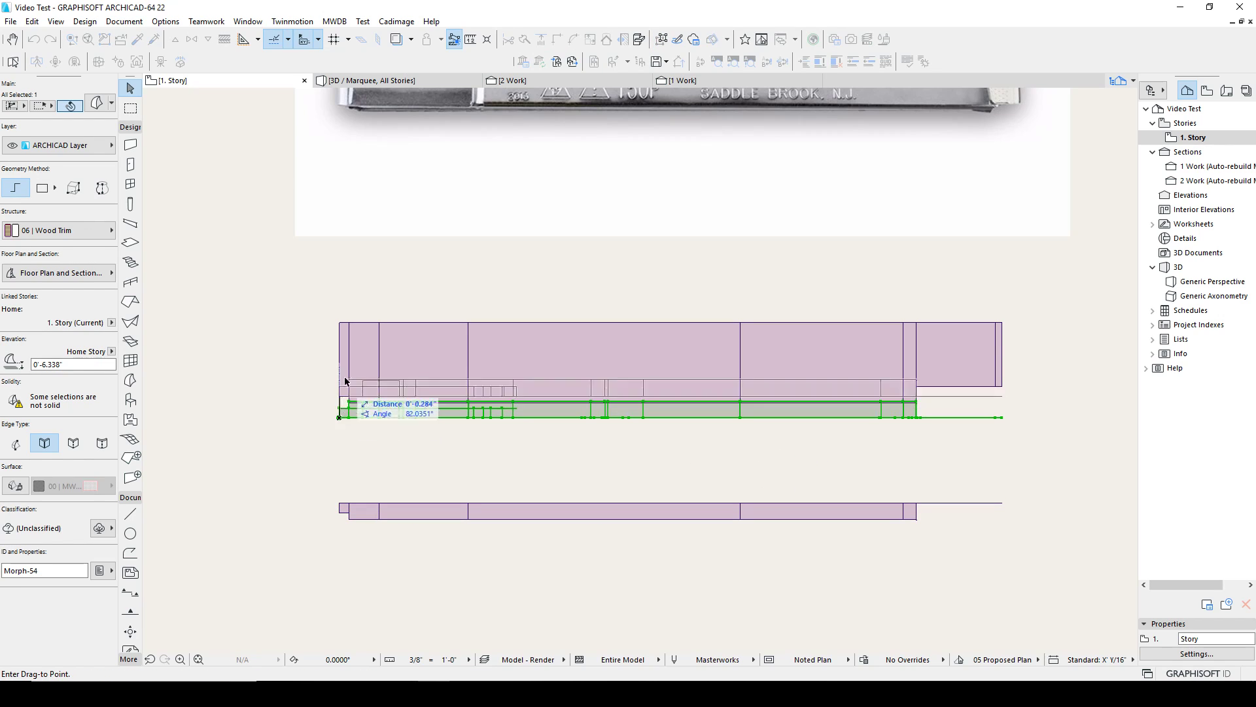
left_click(339, 322)
key("Escape")
left_click(403, 402)
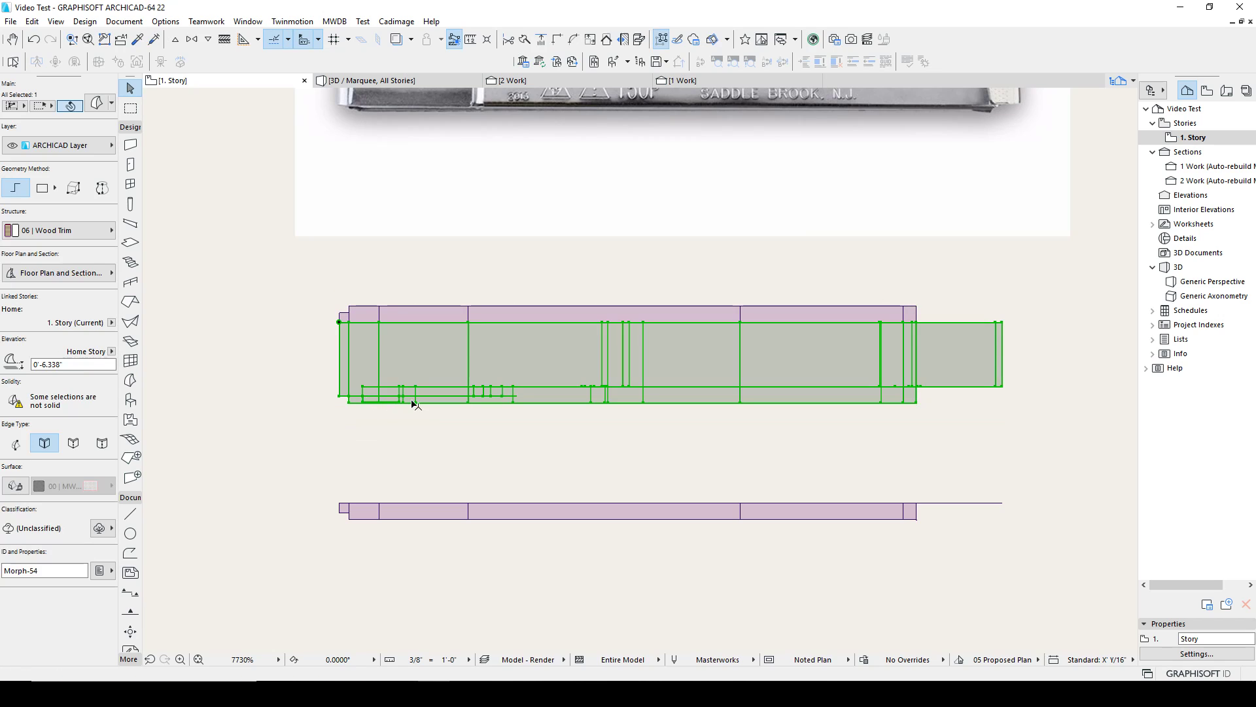
Split the main body along the lower edge of its short end section, and delete the spare side strip below it.
key("ctrl+slash")
left_click(951, 387)
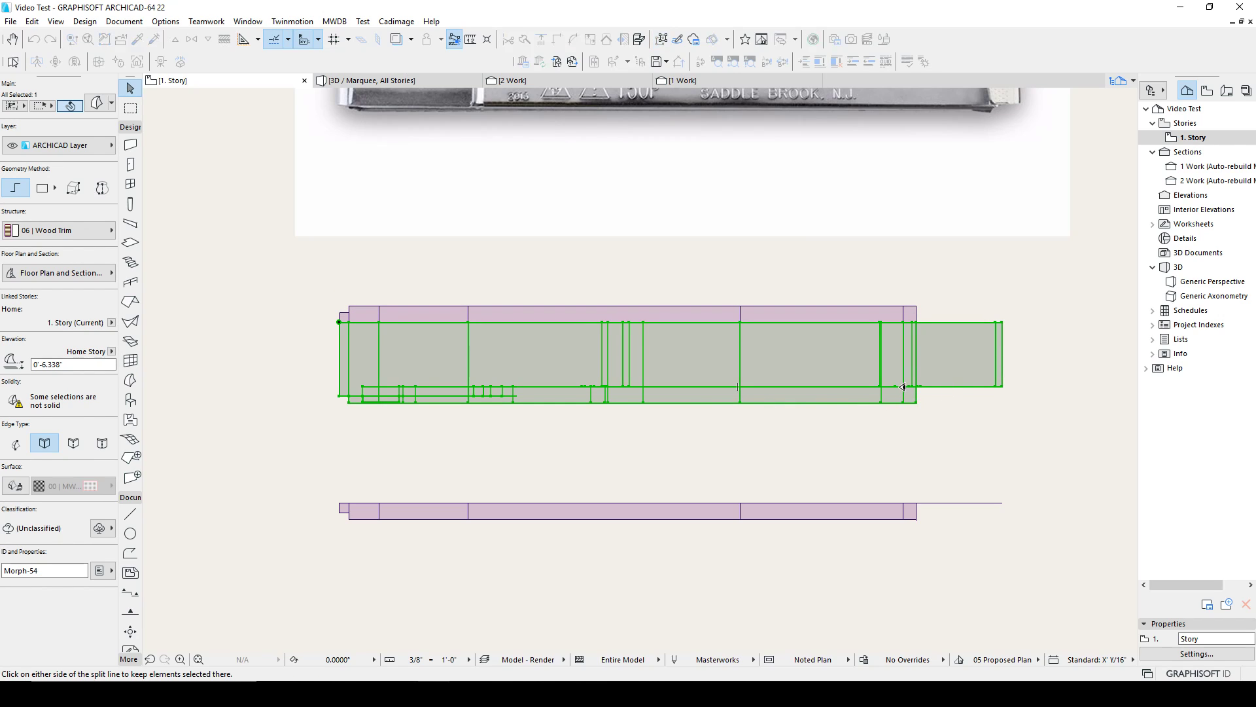
left_click(949, 364)
left_click(695, 518)
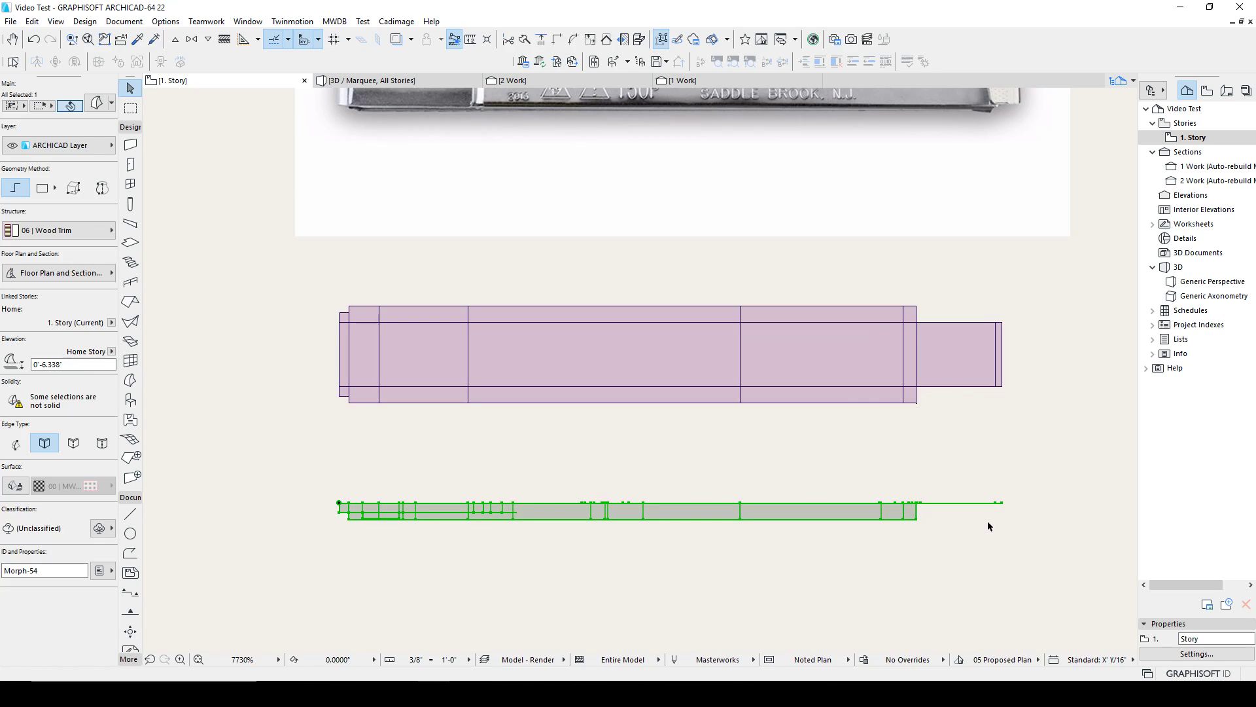
key("Delete")
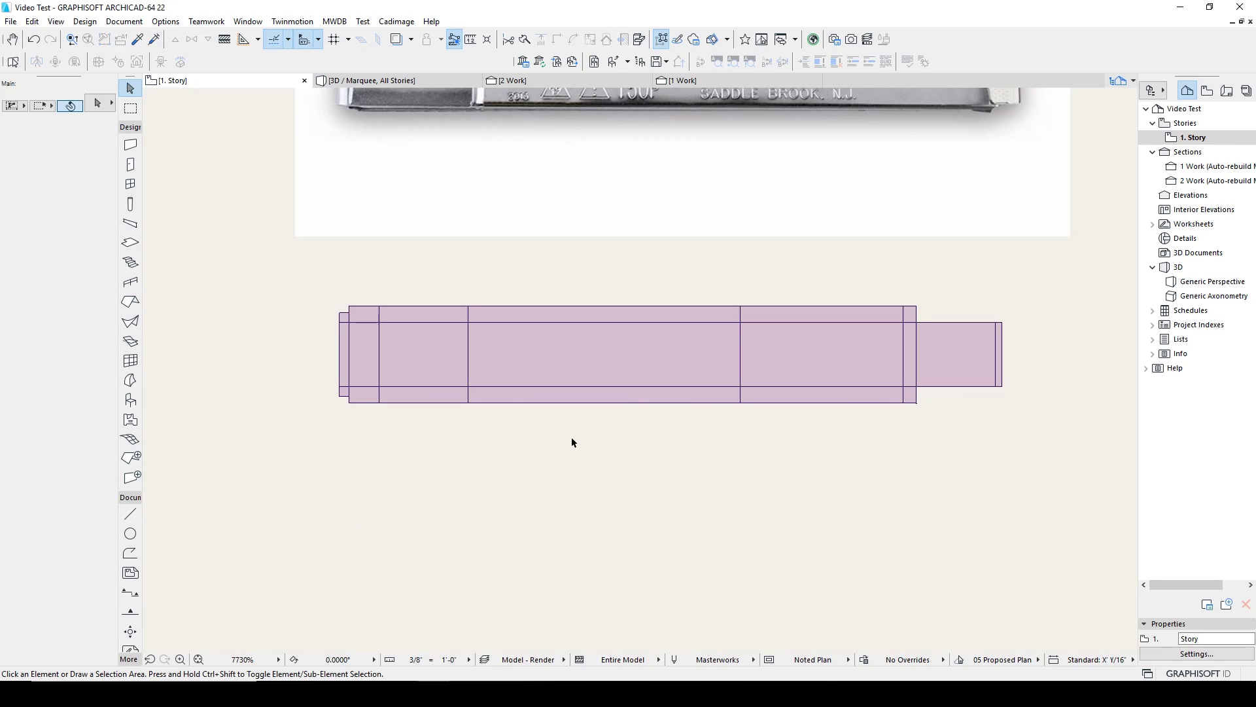
Inspect the three assembled stapler body pieces on their own in 3D and return to the floor plan.
left_click_drag(572, 439, 257, 256)
key("F5")
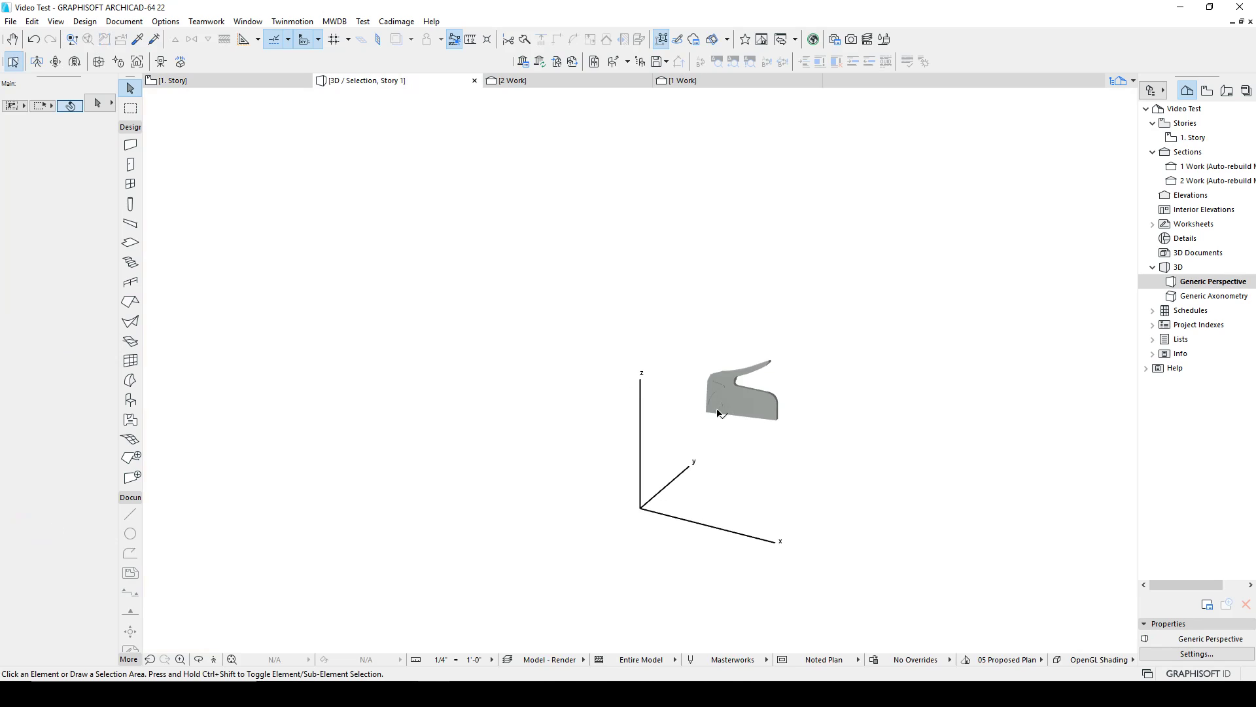
key("F2")
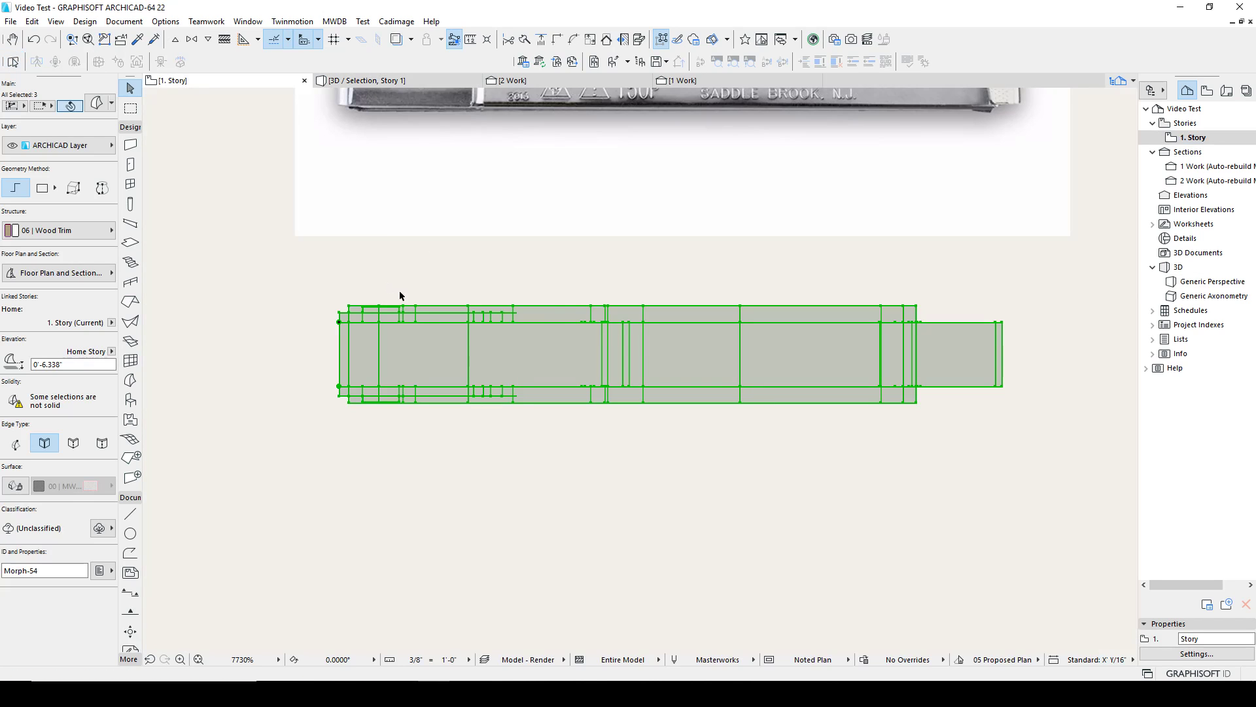
scroll(397, 294, "down", 5)
left_click(215, 197)
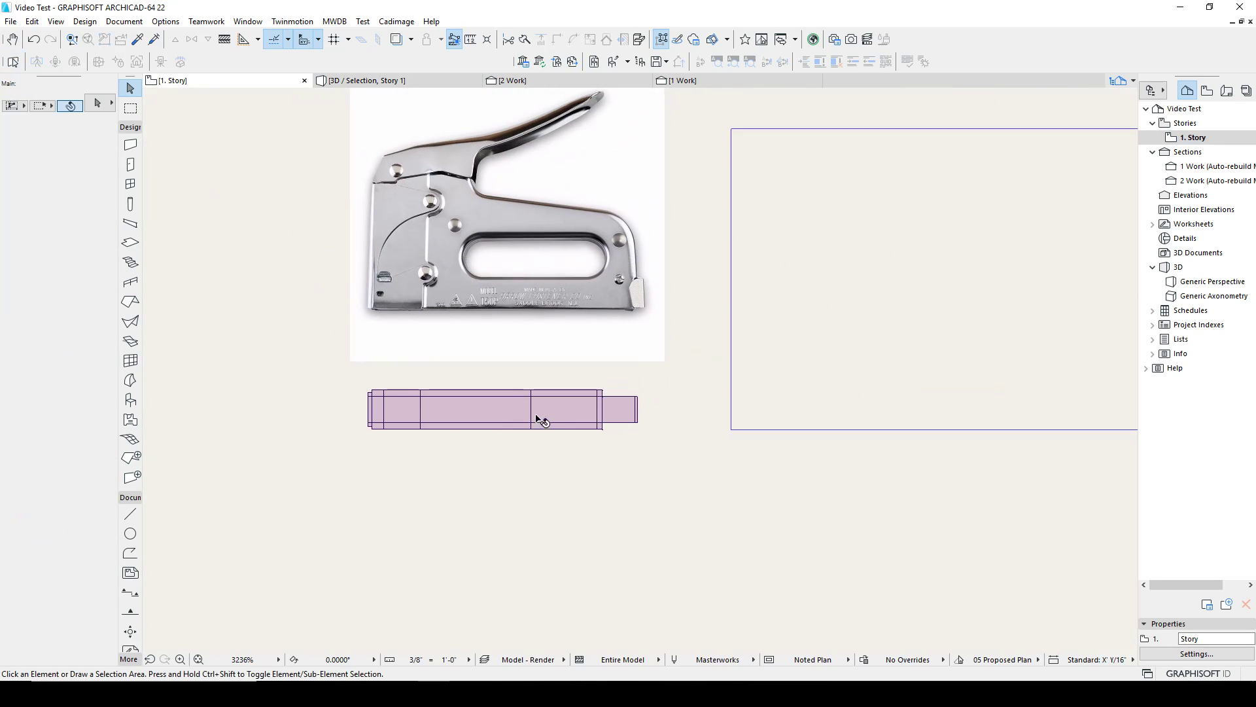
Merge the main body and its two side strips into one morph with a Boolean union.
scroll(541, 420, "up", 5)
left_click(510, 377)
key("Escape")
left_click_drag(301, 351, 226, 449)
right_click(353, 352)
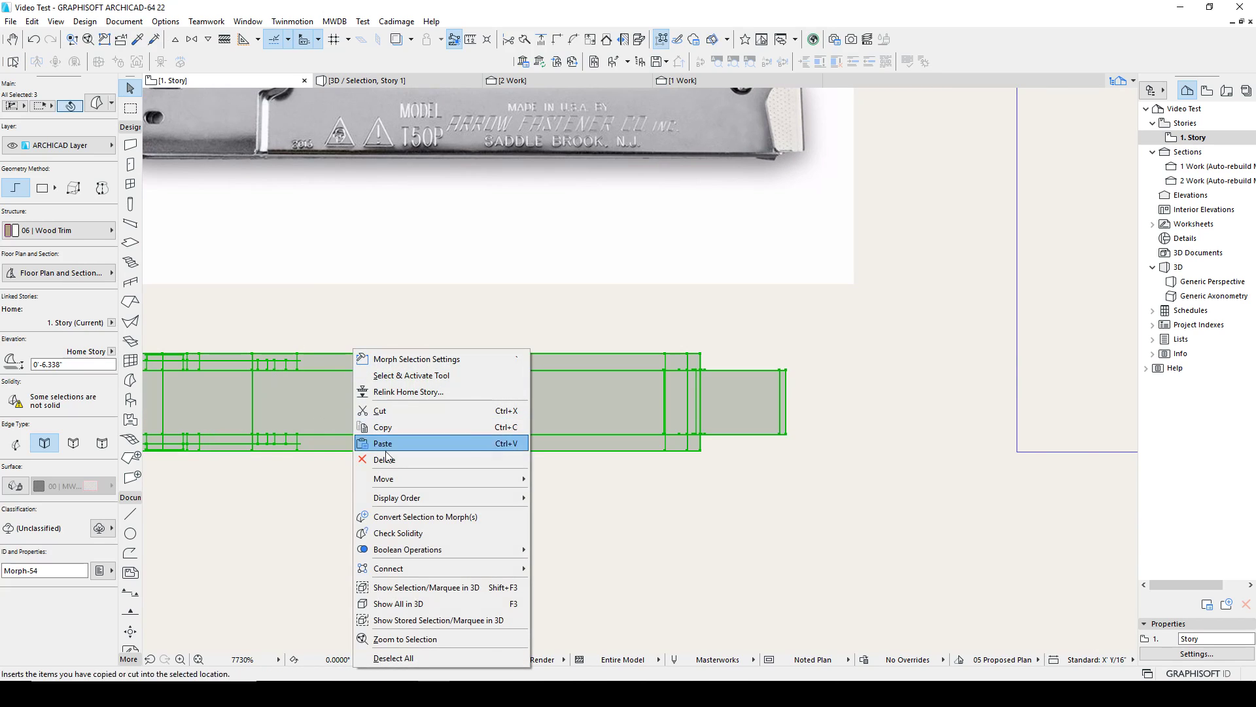
mouse_move(397, 552)
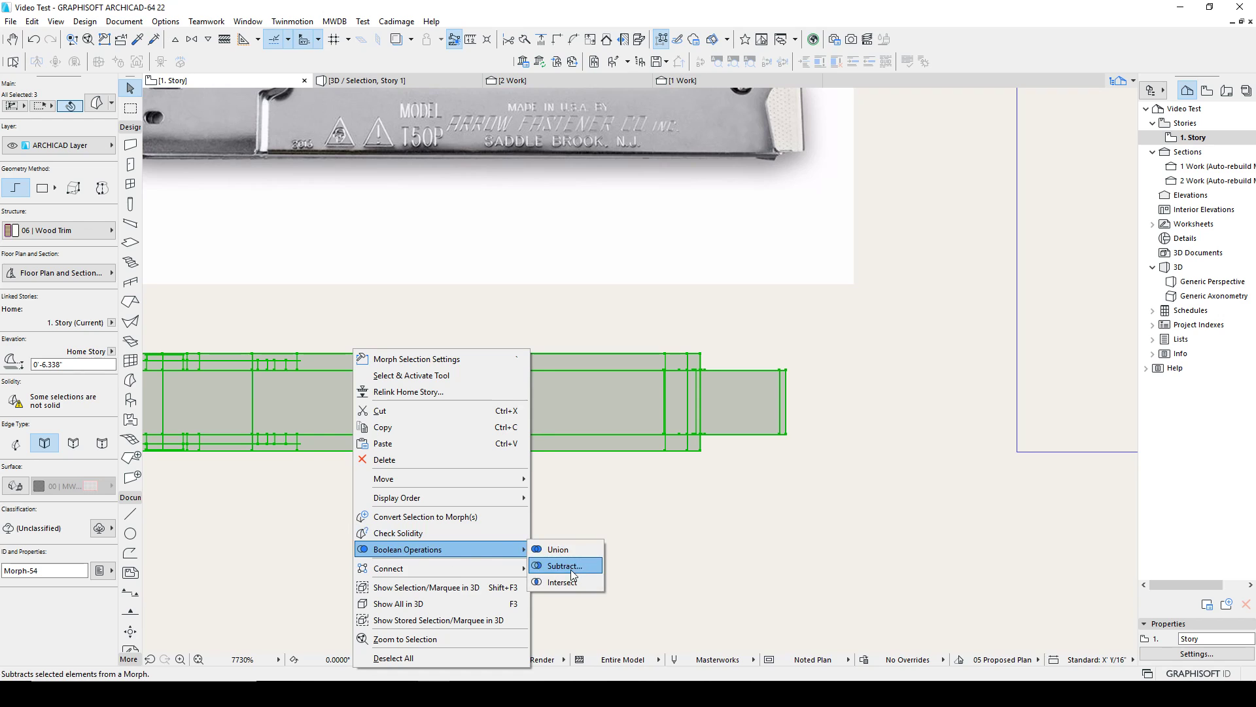
left_click(564, 552)
scroll(540, 407, "down", 2)
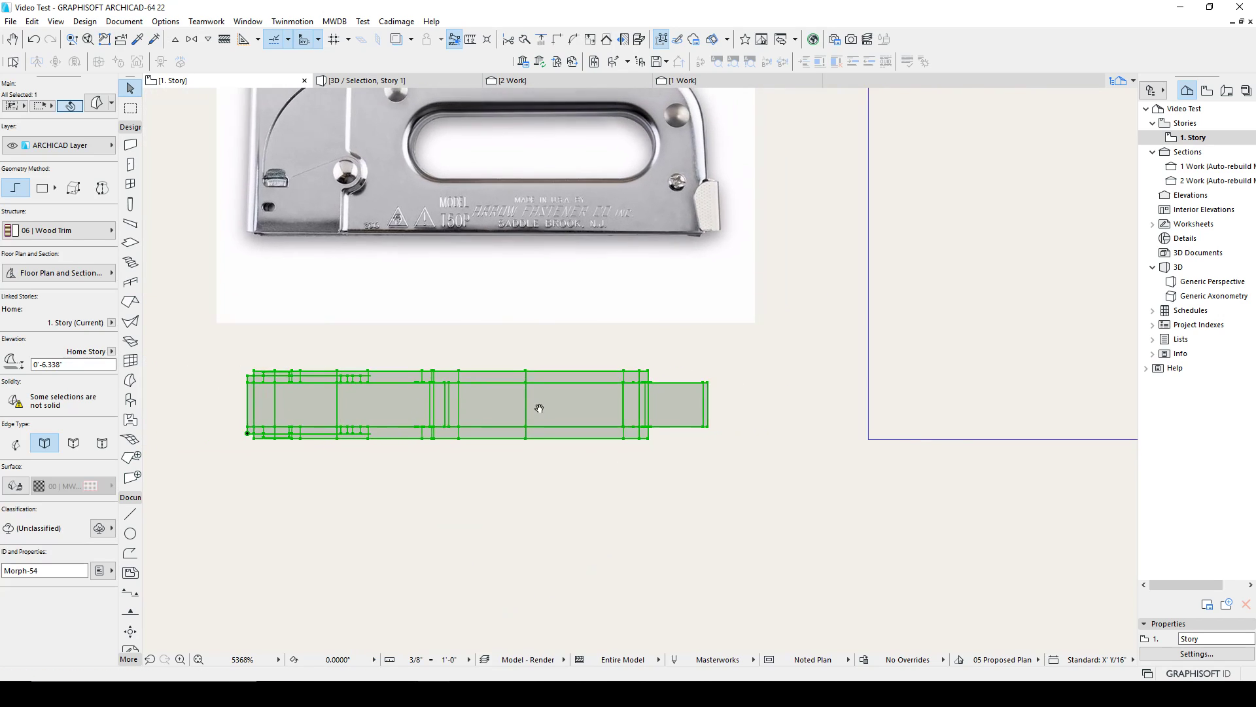
middle_click_drag(540, 406, 888, 403)
key("Escape")
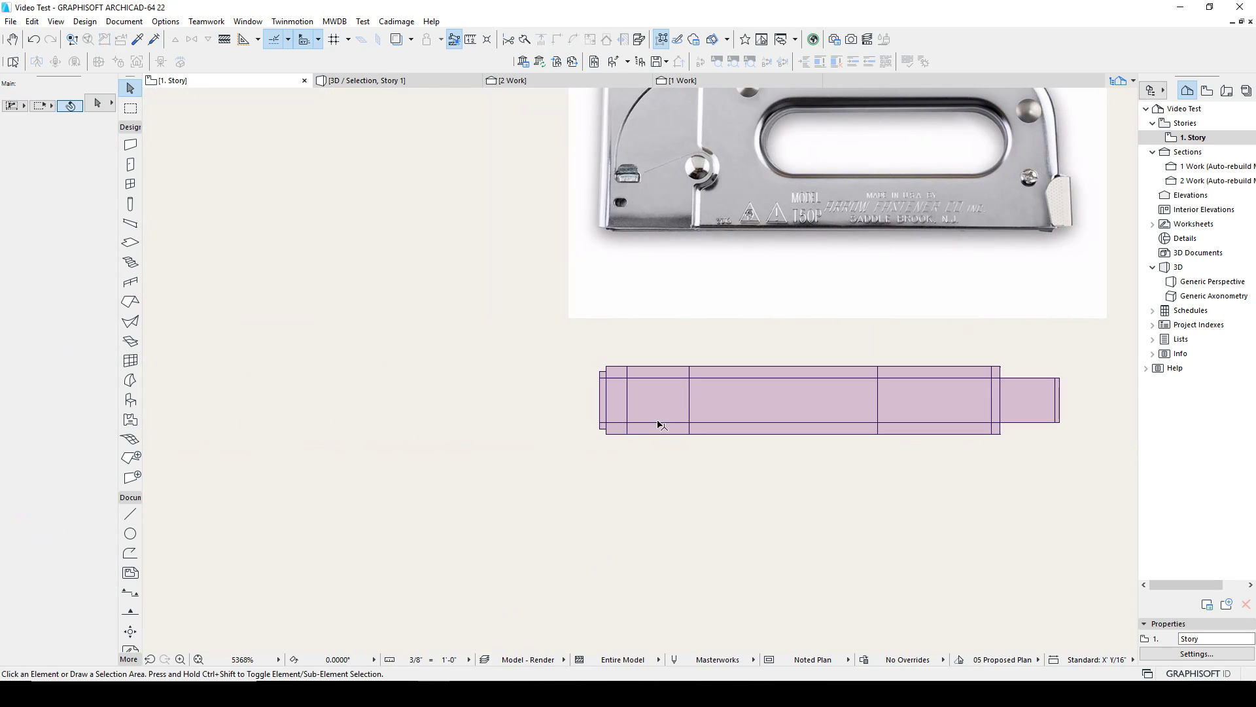
Enclose the whole area bounded by the Work section lines in a marquee on the floor plan and display it in 3D.
left_click(419, 84)
middle_click_drag(793, 421, 559, 406, "shift")
key("F2")
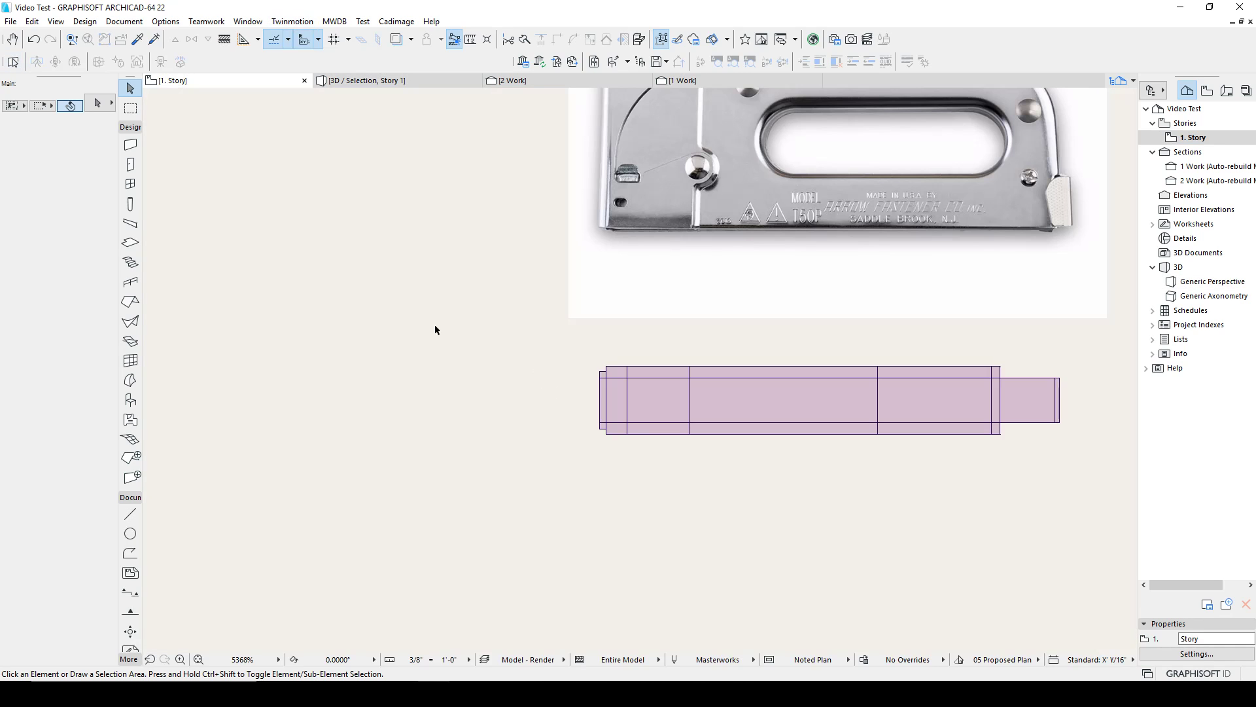
scroll(298, 304, "down", 7)
left_click(130, 109)
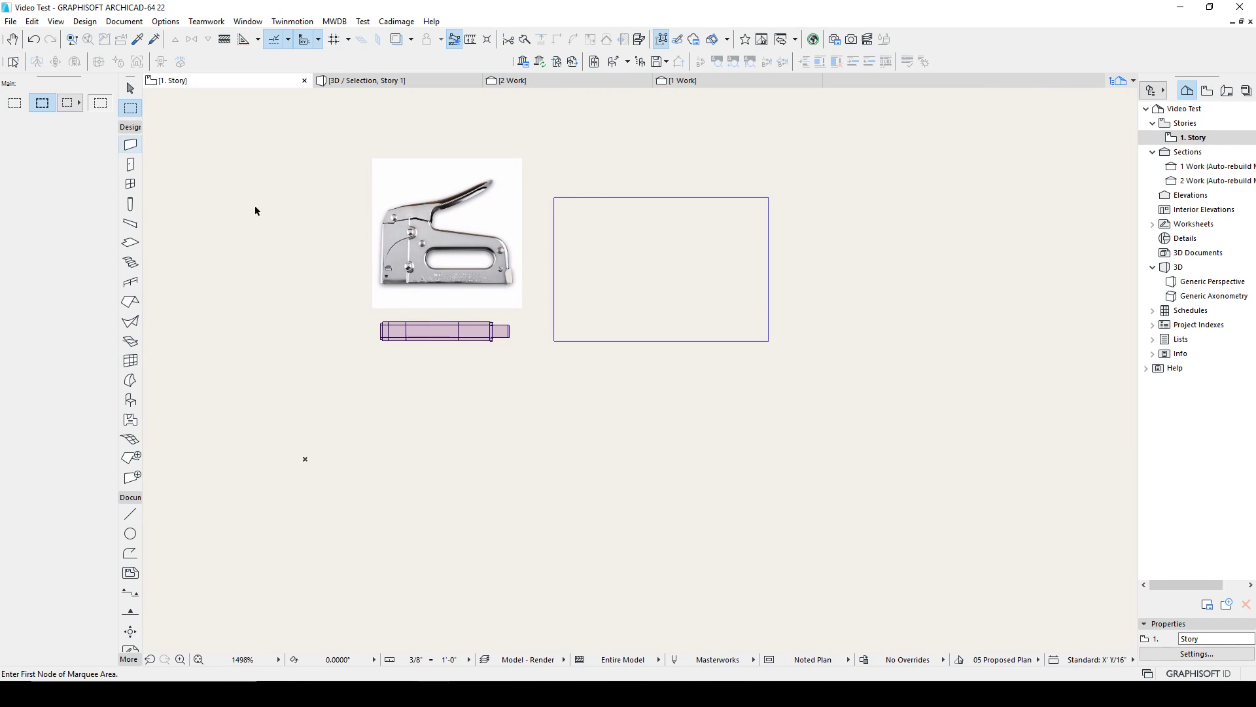
scroll(592, 347, "down", 10)
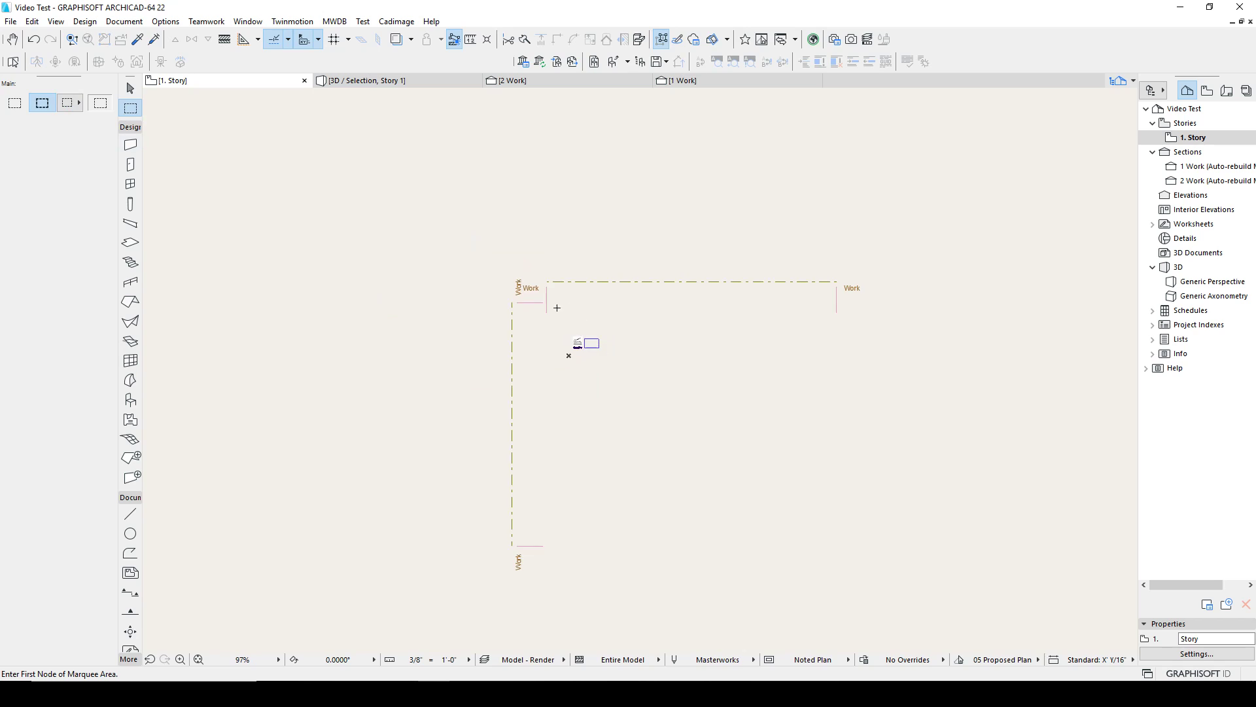
left_click(524, 292)
left_click(861, 548)
key("F5")
Examine the merged stapler body beside the dark block from several angles in 3D.
scroll(851, 467, "up", 6)
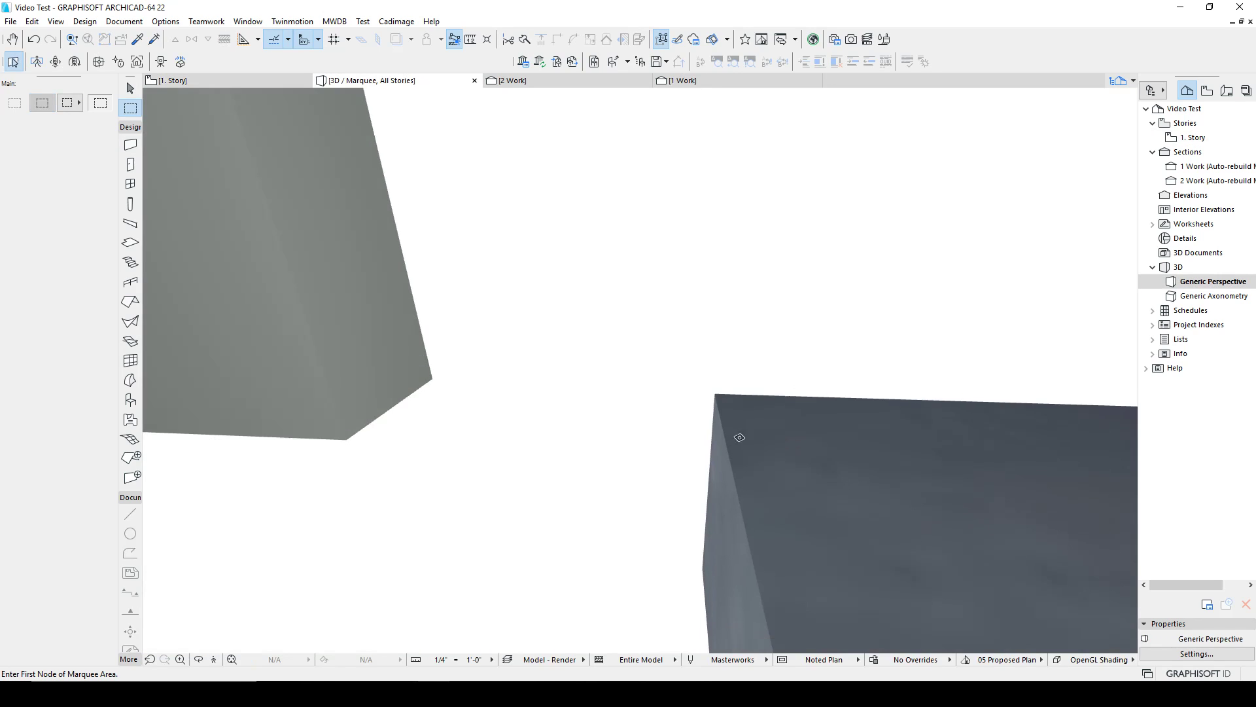
scroll(754, 442, "down", 8)
middle_click_drag(628, 406, 515, 382, "shift")
scroll(824, 464, "up", 4)
scroll(594, 379, "up", 5)
scroll(551, 380, "down", 6)
scroll(701, 441, "down", 5)
scroll(723, 446, "up", 6)
middle_click_drag(724, 445, 589, 399, "shift")
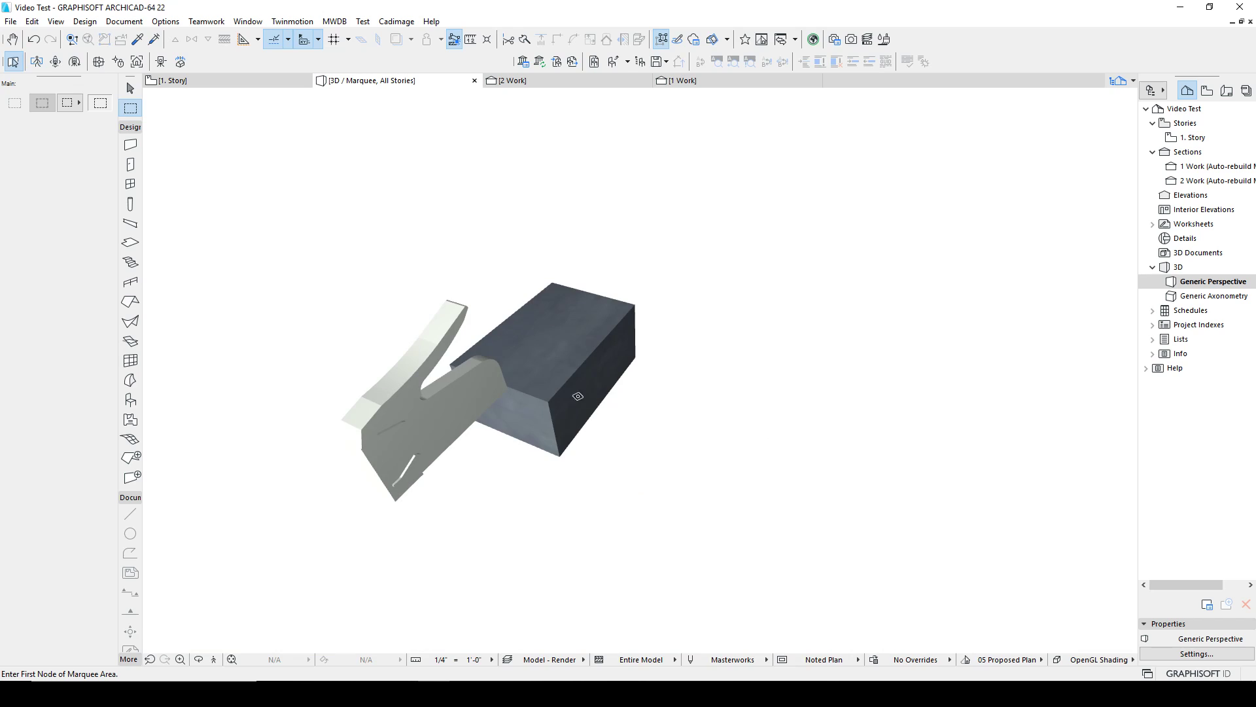
left_click(420, 351, "shift")
middle_click_drag(420, 351, 517, 322, "shift")
scroll(517, 322, "up", 2)
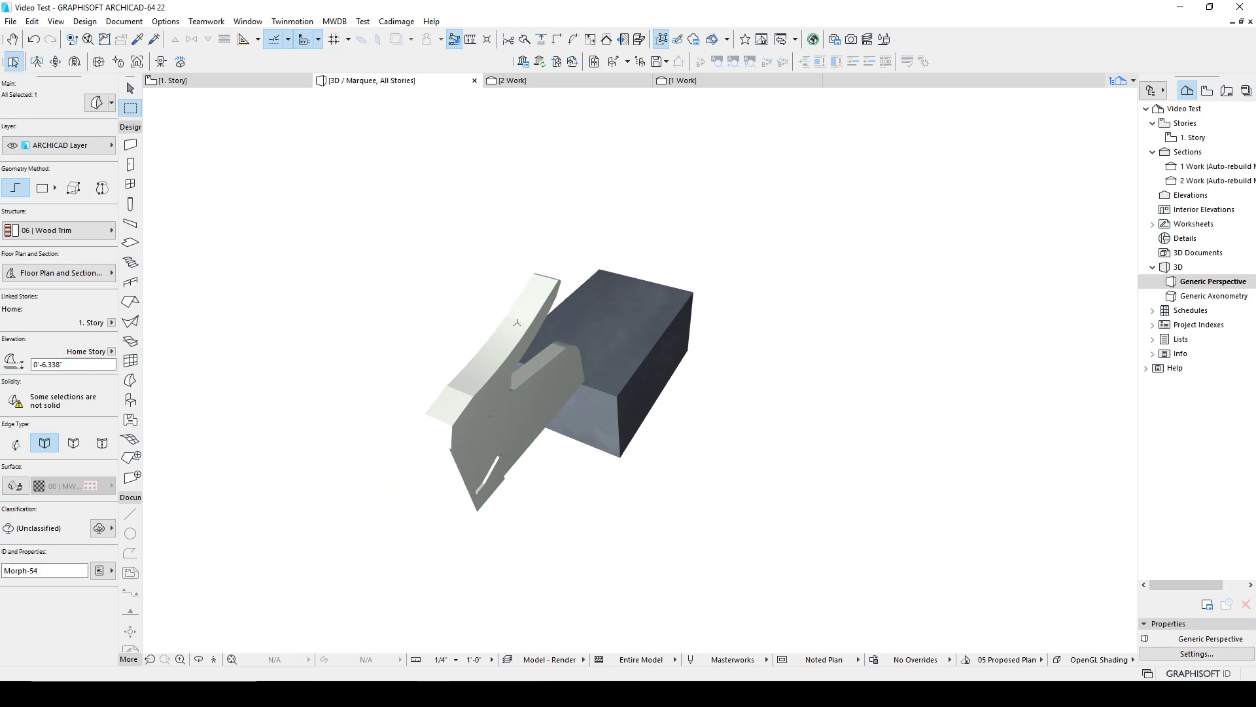
key("Escape")
key("Escape")
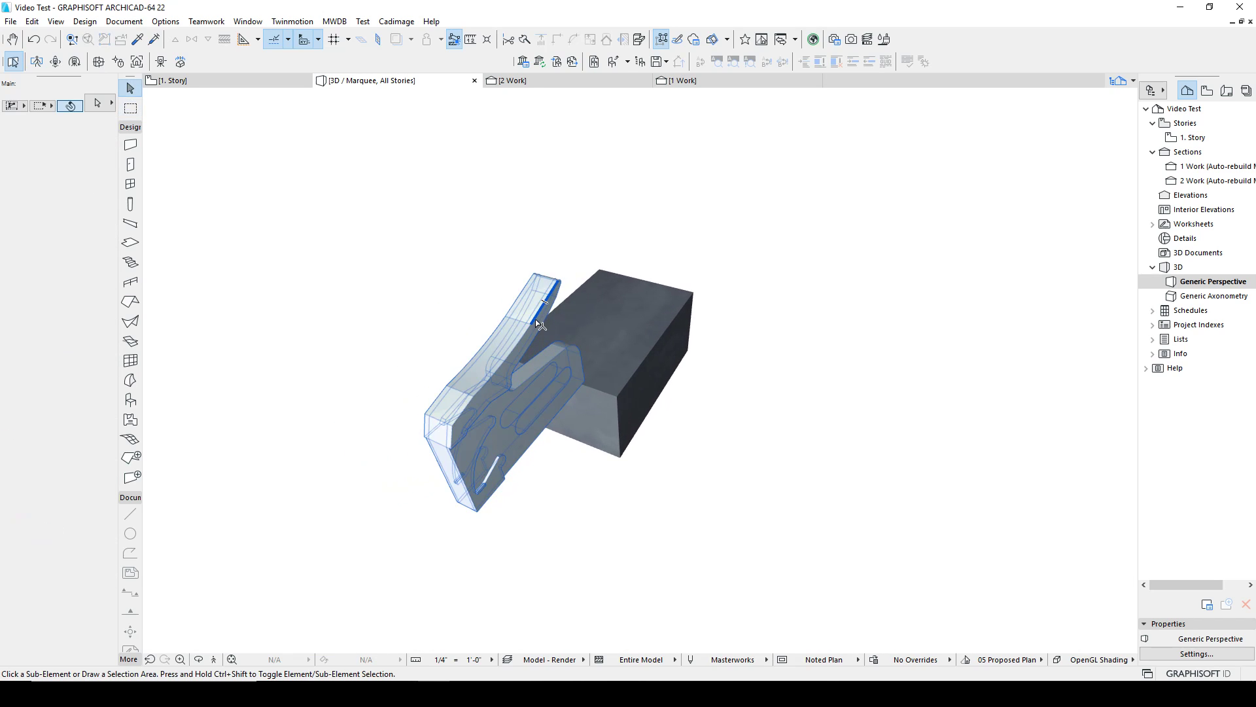
Fillet the edges of the handle's side face with a radius of .125.
left_click(538, 326, "ctrl+shift")
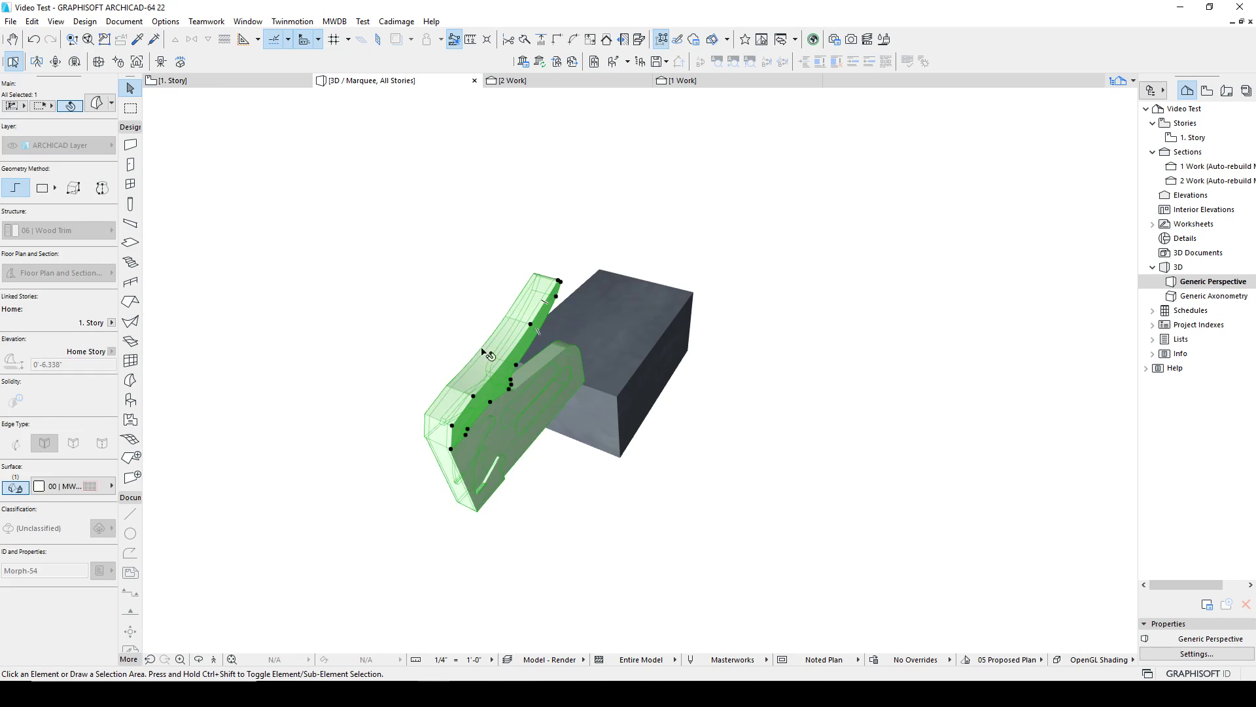
key("f")
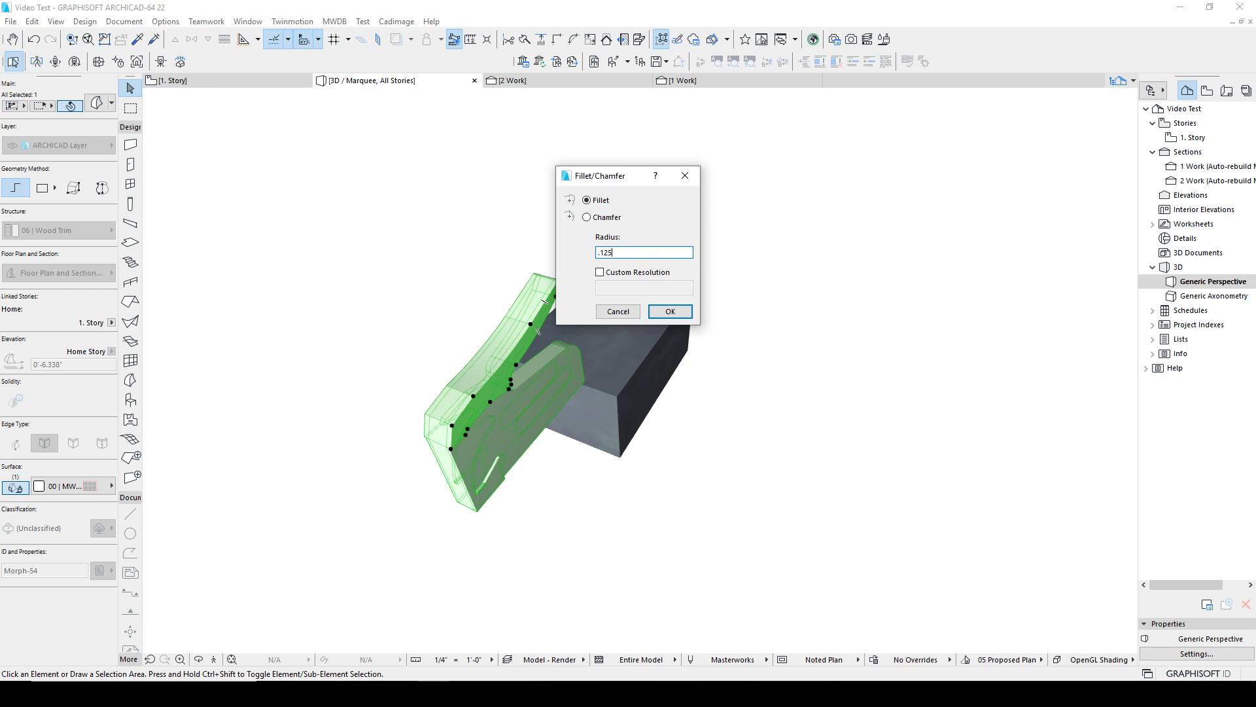
key("Return")
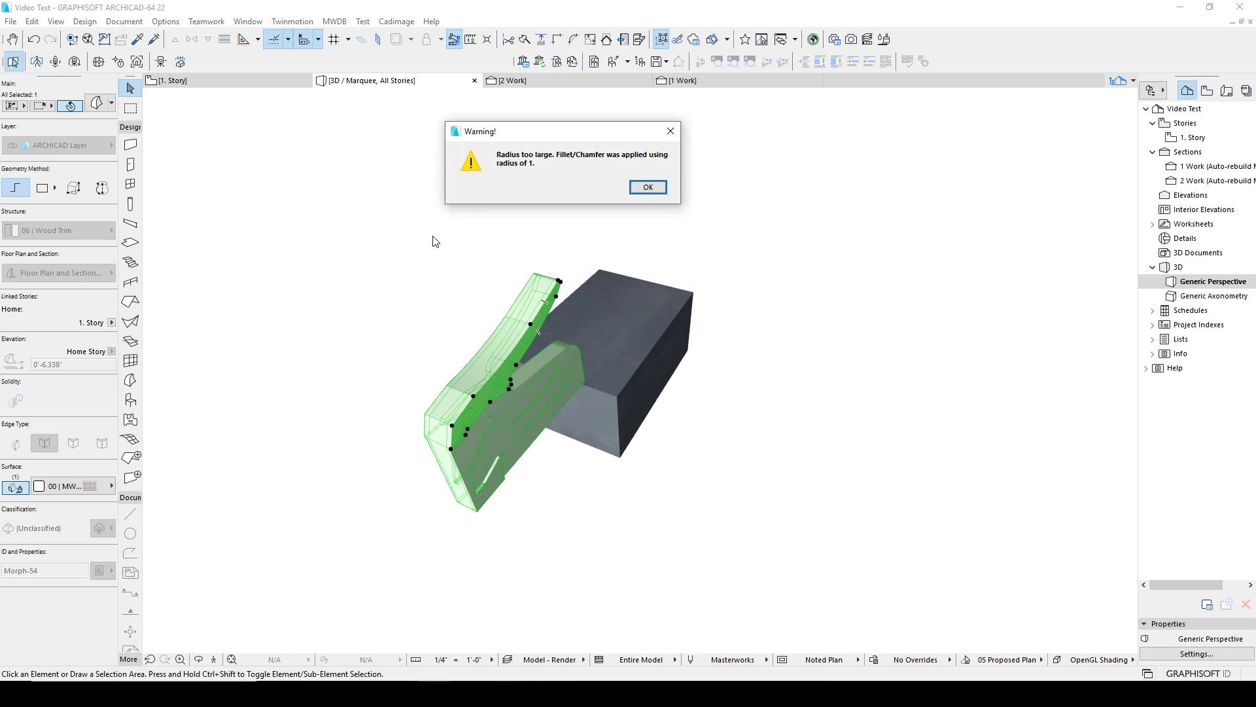
left_click(649, 188)
scroll(550, 295, "up", 3)
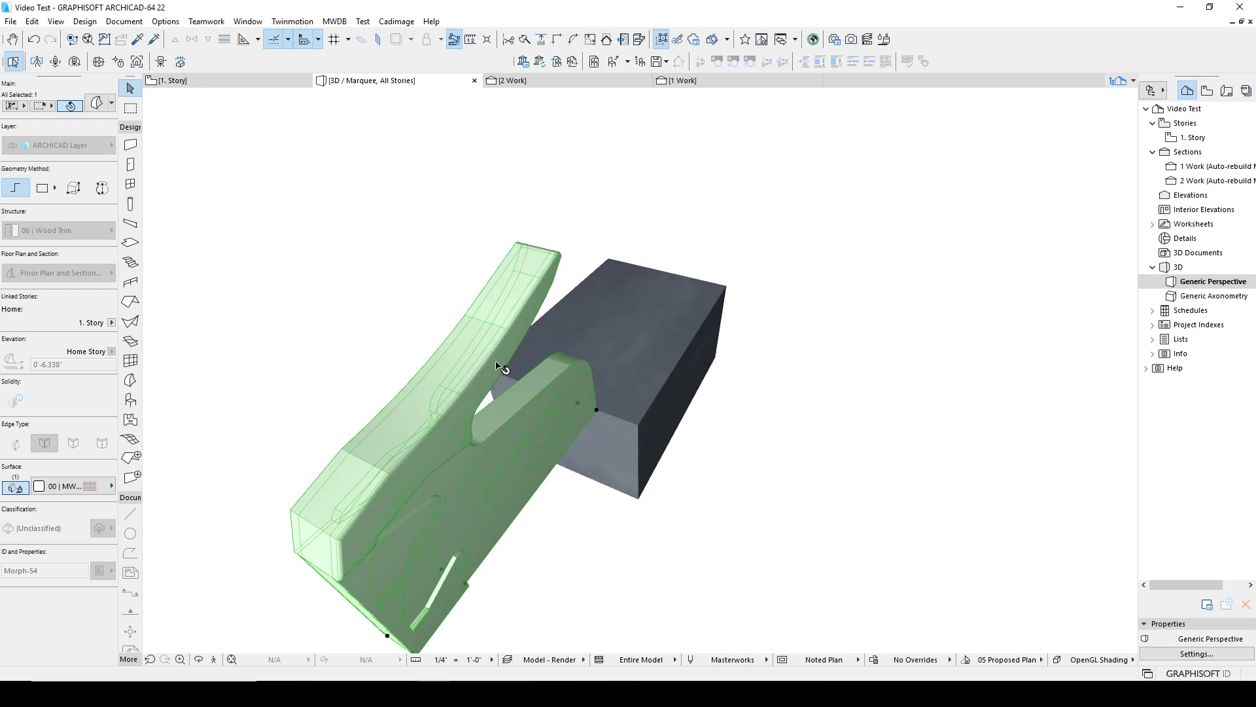
Fillet the edges of the handle's opposite side face with the same radius of .125.
middle_click_drag(432, 396, 962, 259, "shift")
key("ctrl+shift")
key("ctrl+shift")
middle_click_drag(973, 198, 922, 194, "shift")
middle_click_drag(979, 236, 661, 290, "shift")
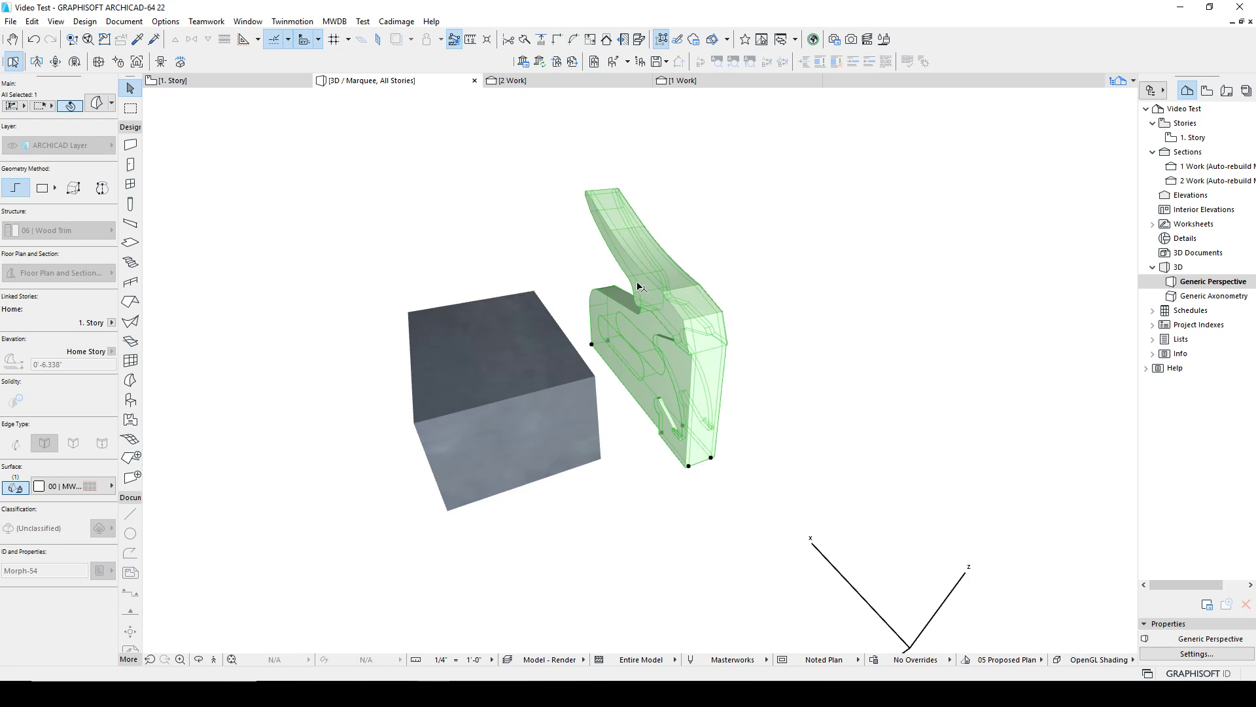
key("Escape")
key("ctrl+shift")
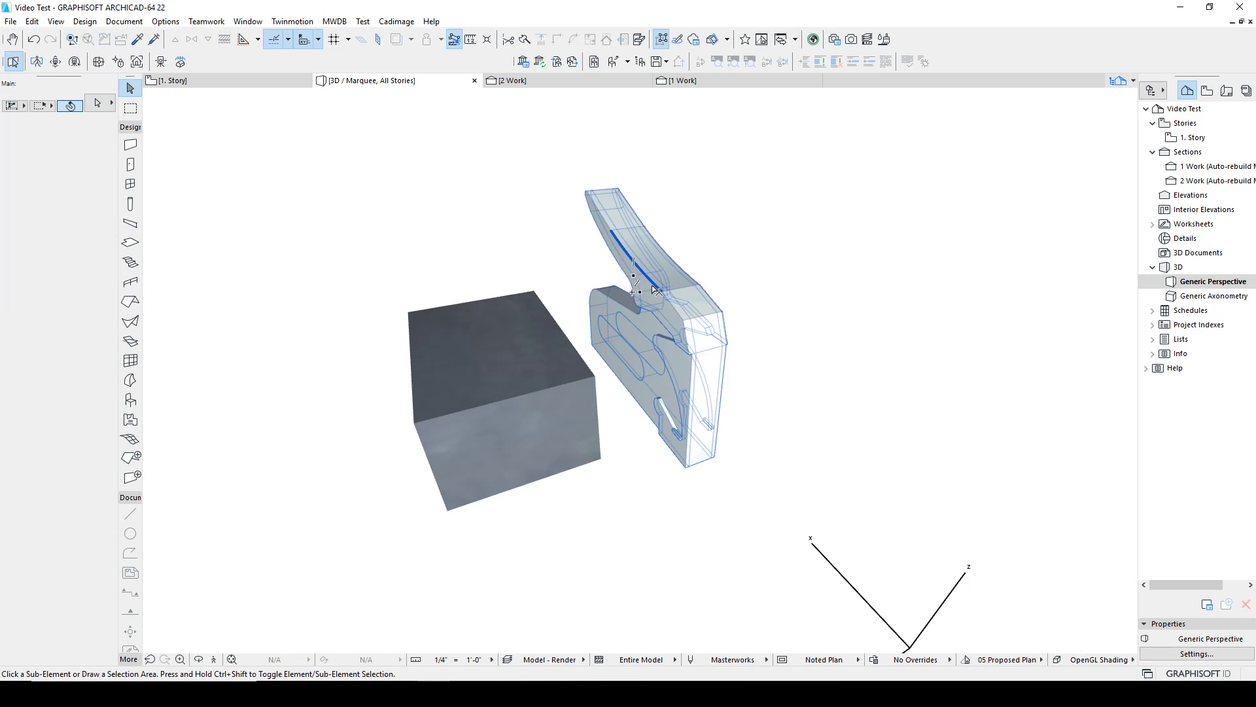
left_click(656, 289)
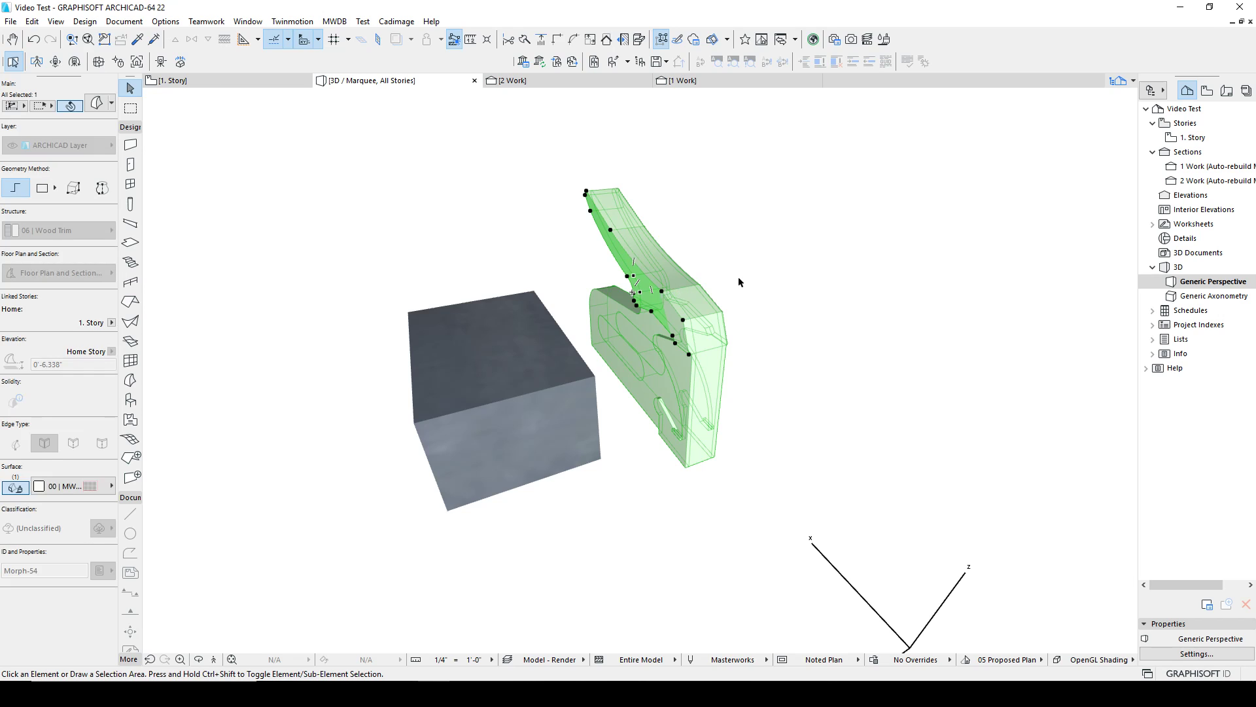
key("f")
type(".125")
left_click(664, 313)
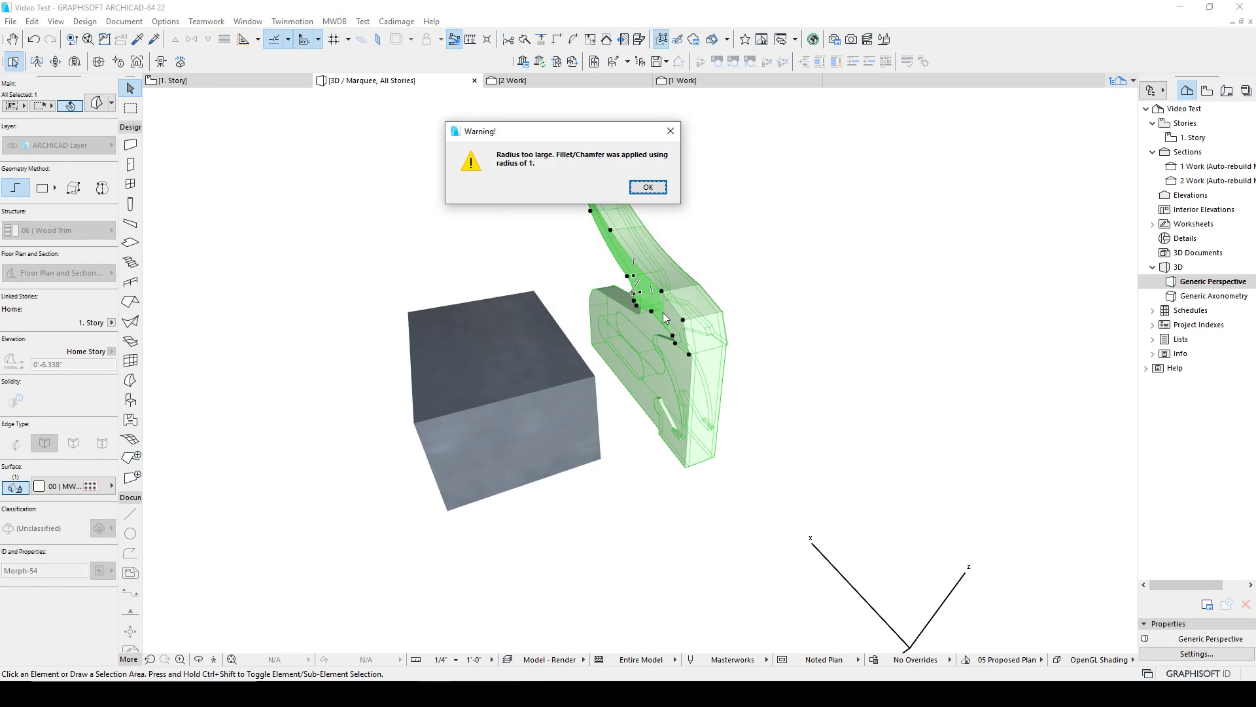
left_click(650, 189)
key("Escape")
Delete the two faces blocking the elongated grip slot so that the opening passes through the body.
middle_click_drag(693, 339, 258, 266, "shift")
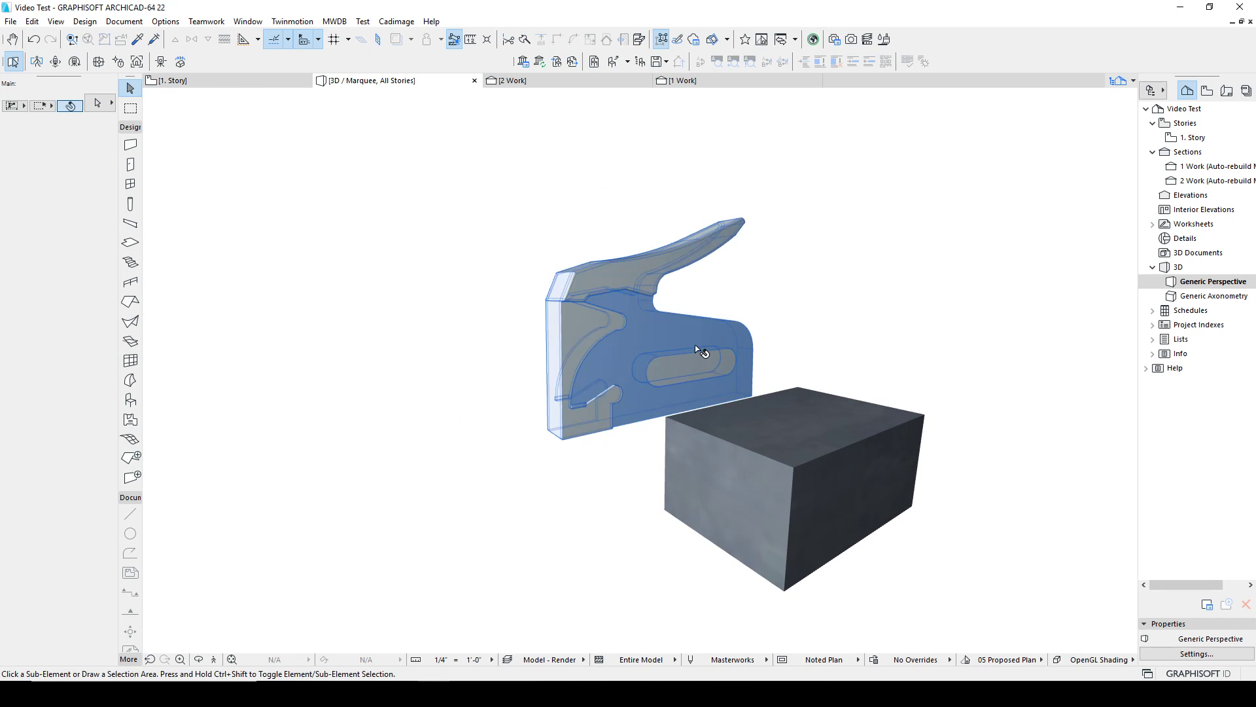
left_click(725, 366)
key("Delete")
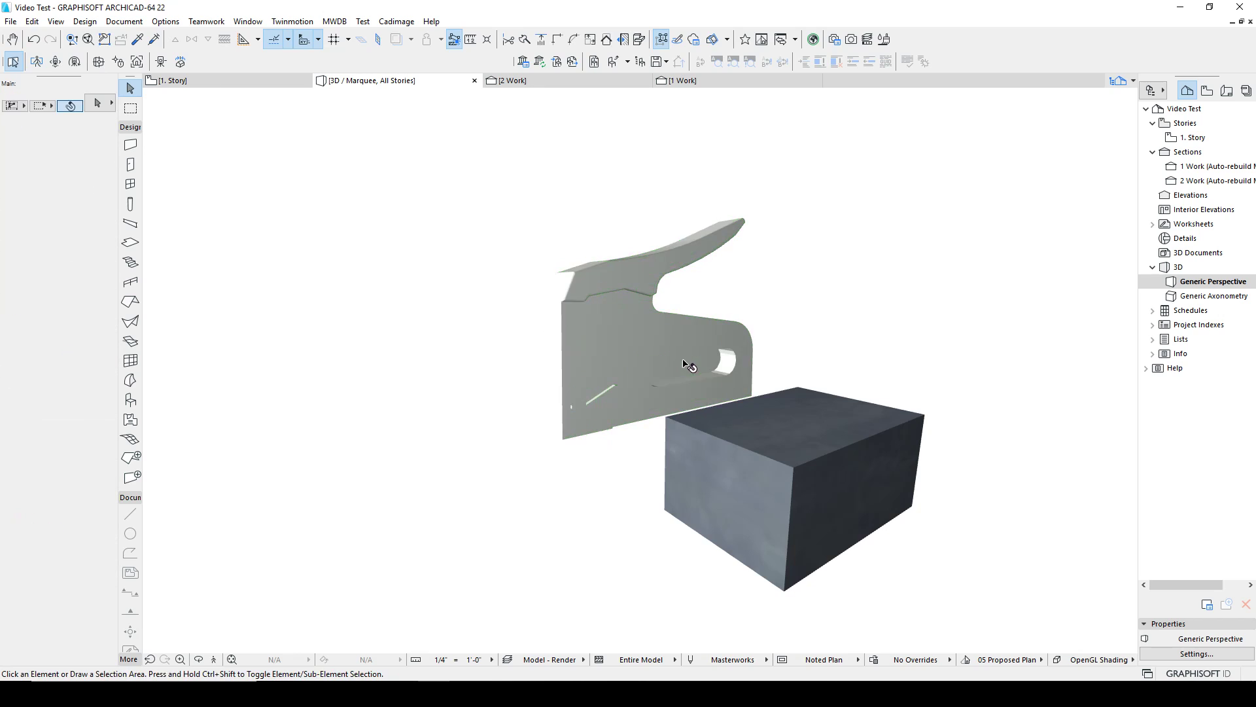
left_click(680, 361, "ctrl+shift")
key("Delete")
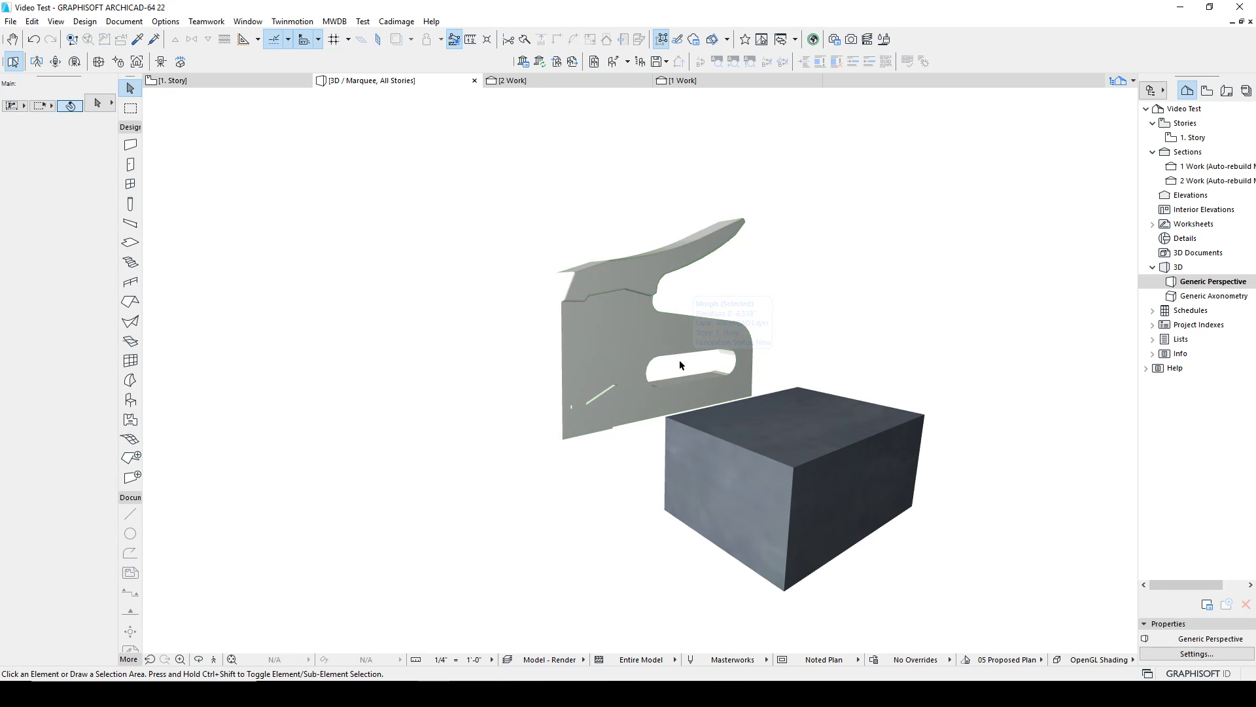
Fillet the edges of the raised front plate's side face with a radius of 0'-0.042".
left_click(636, 337)
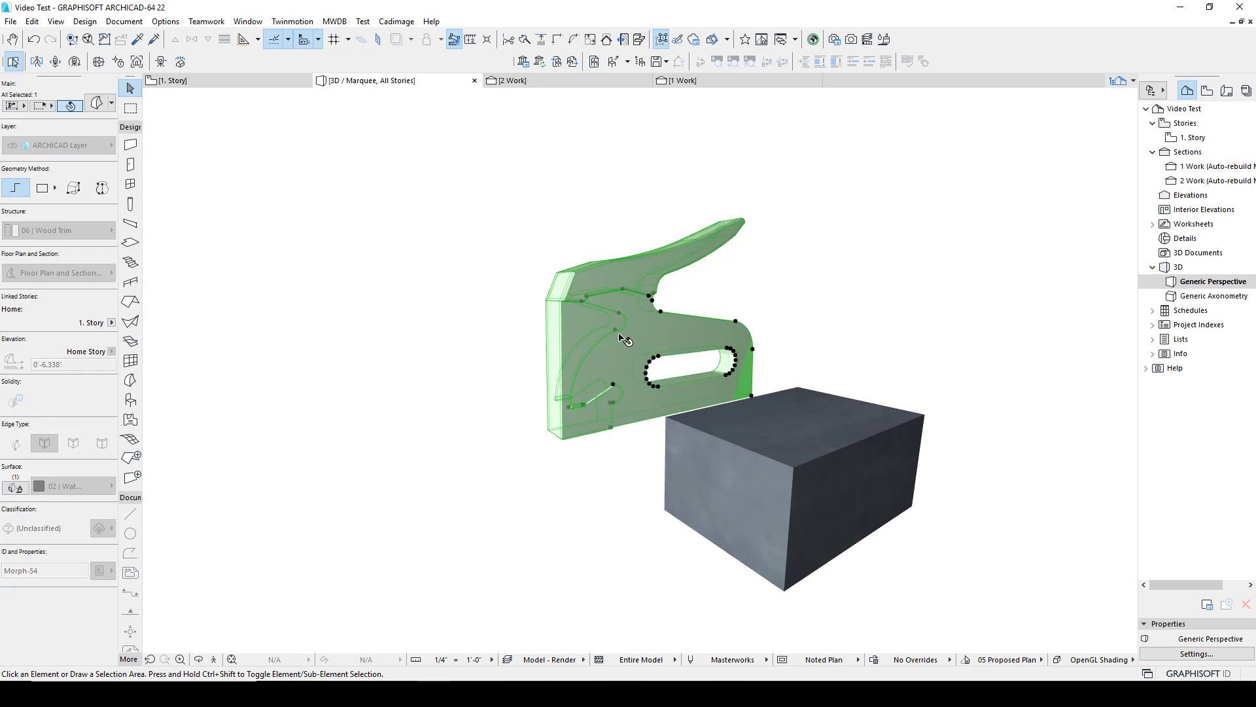
left_click(599, 321)
left_click(592, 321, "ctrl+shift")
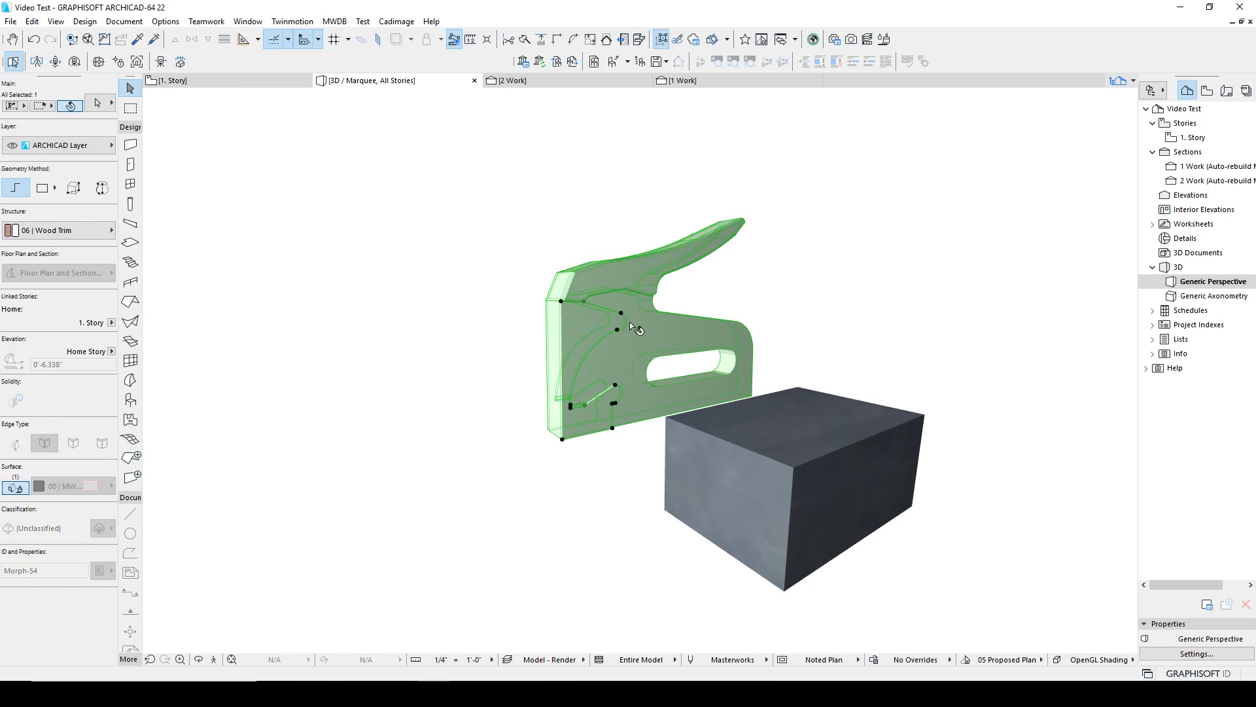
key("f")
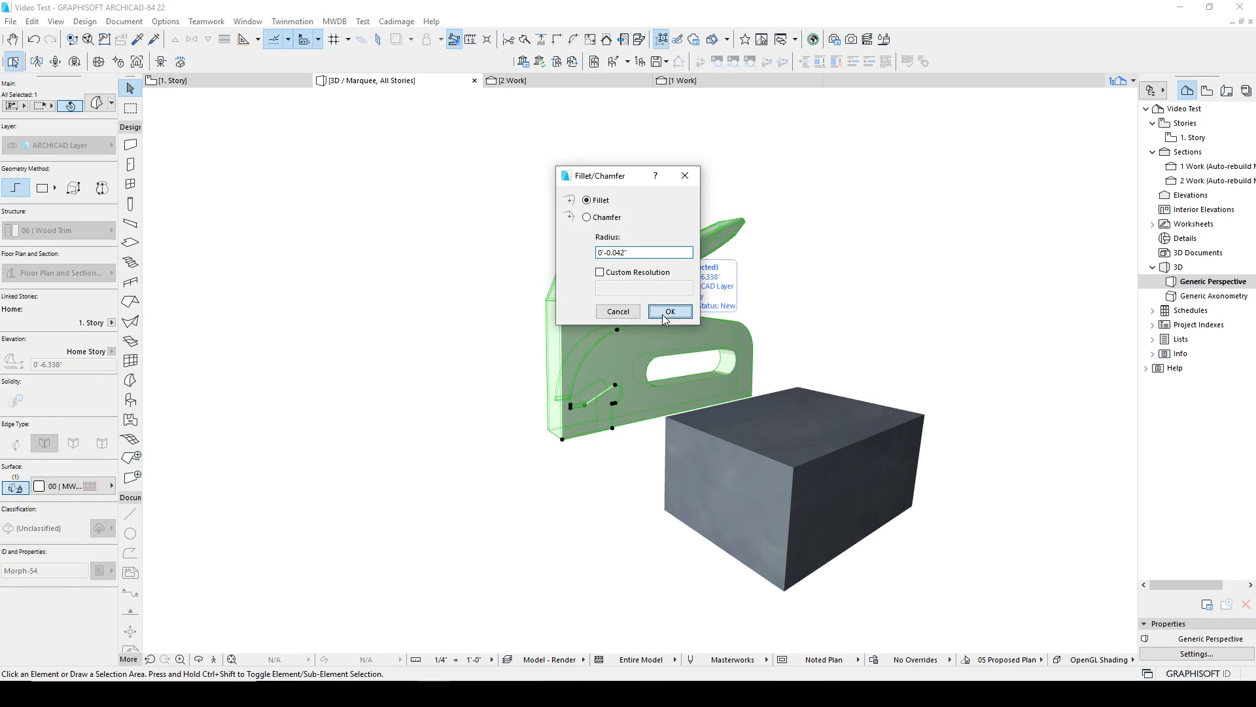
left_click(669, 312)
left_click(647, 185)
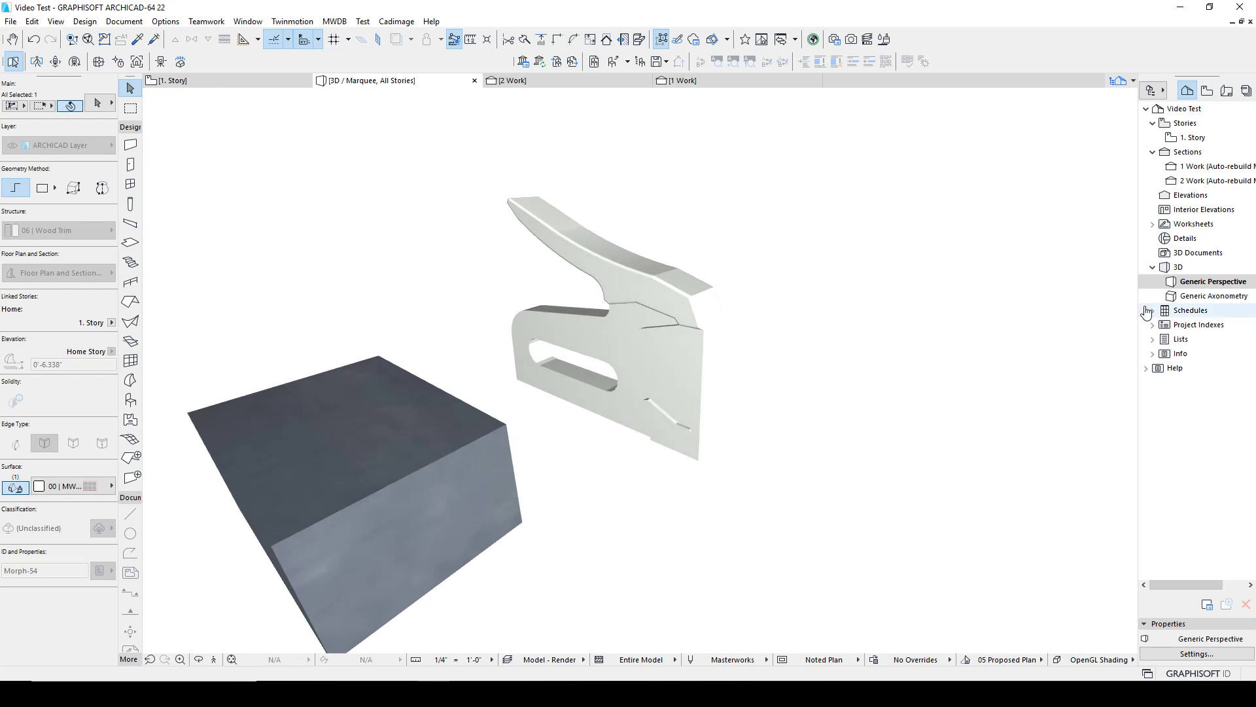
left_click(688, 345)
key("Escape")
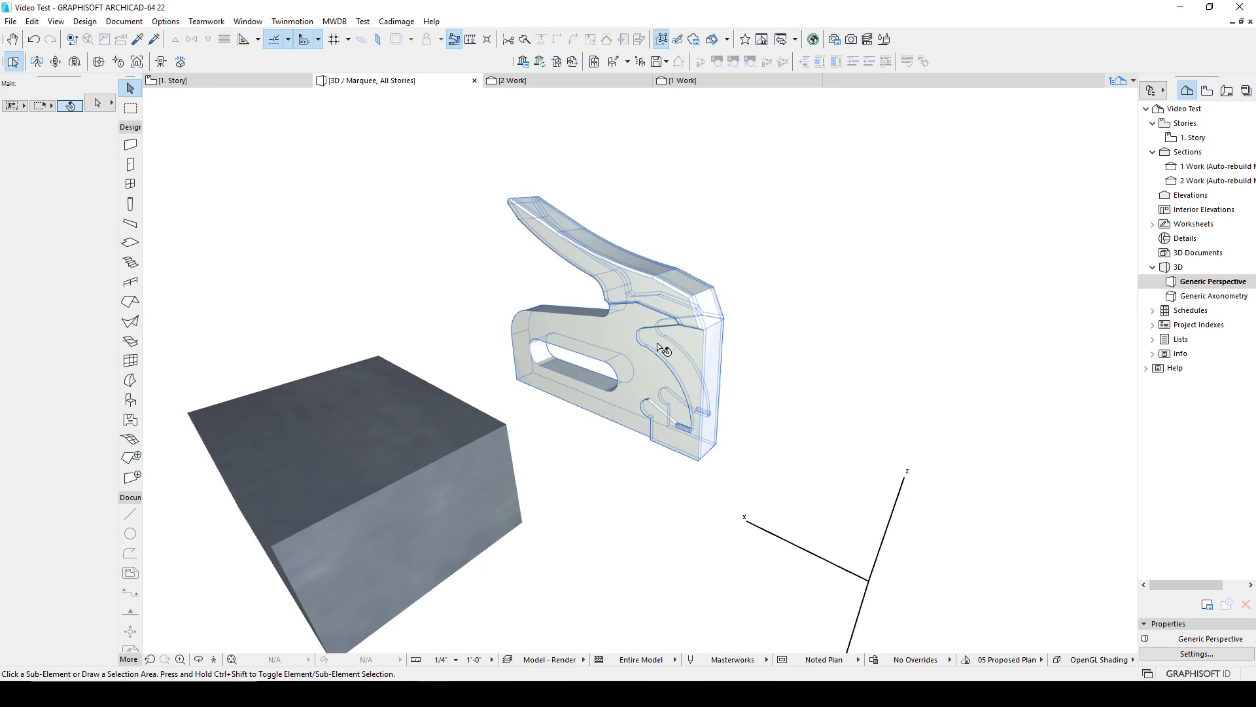
Try to fillet the edges of the raised front plate's opposite side face.
scroll(677, 352, "up", 4)
middle_click_drag(660, 324, 785, 305, "shift")
key("ctrl+shift")
left_click(662, 332, "ctrl+shift")
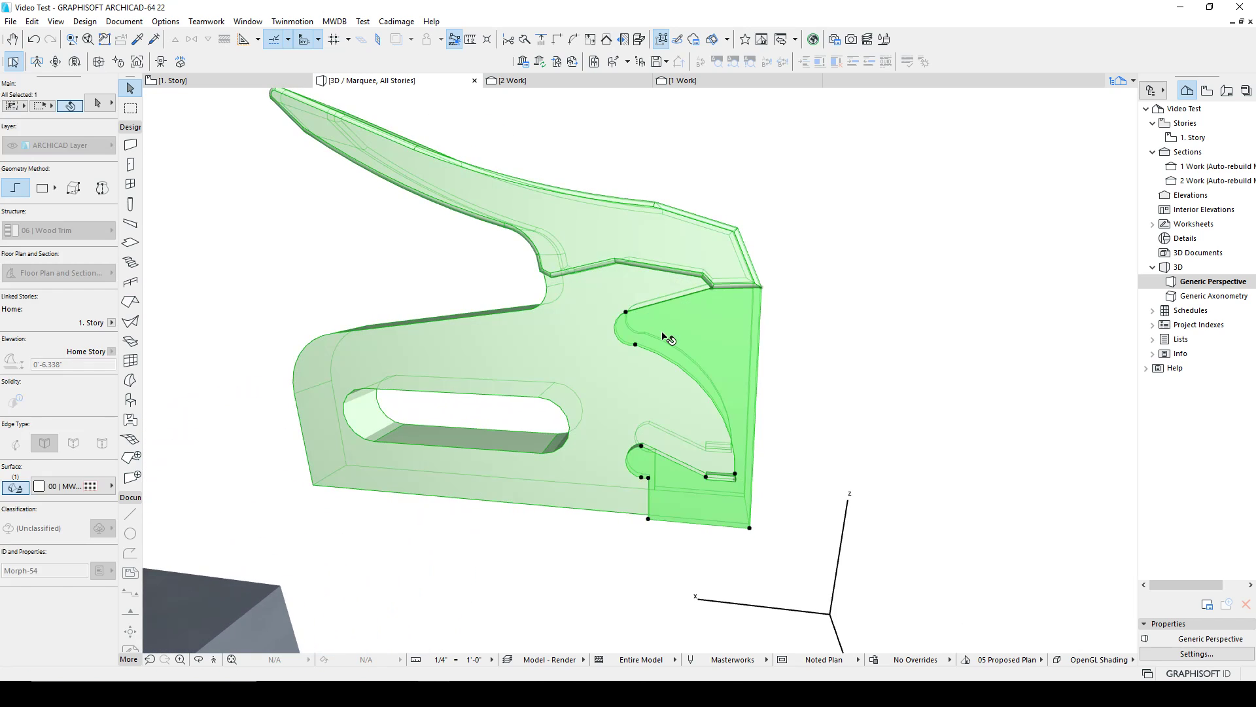
key("f")
left_click(661, 318)
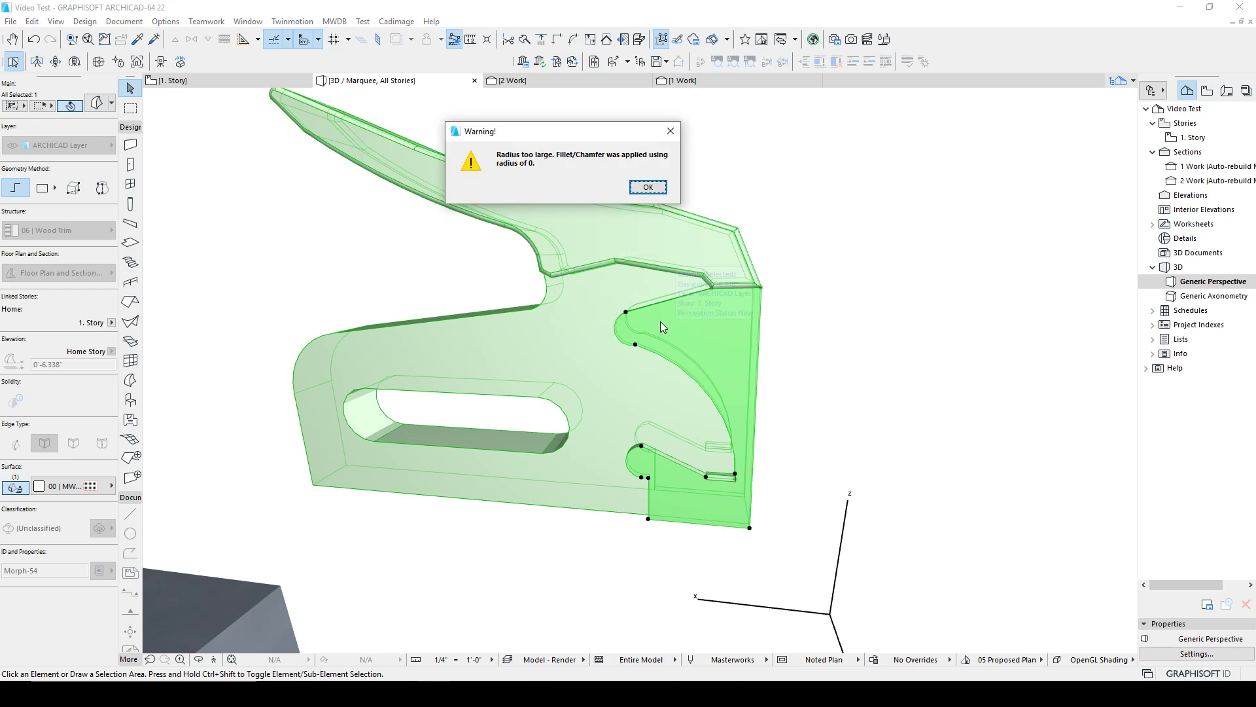
left_click(648, 187)
left_click(768, 384)
middle_click_drag(769, 384, 78, 373, "shift")
scroll(603, 424, "up", 3)
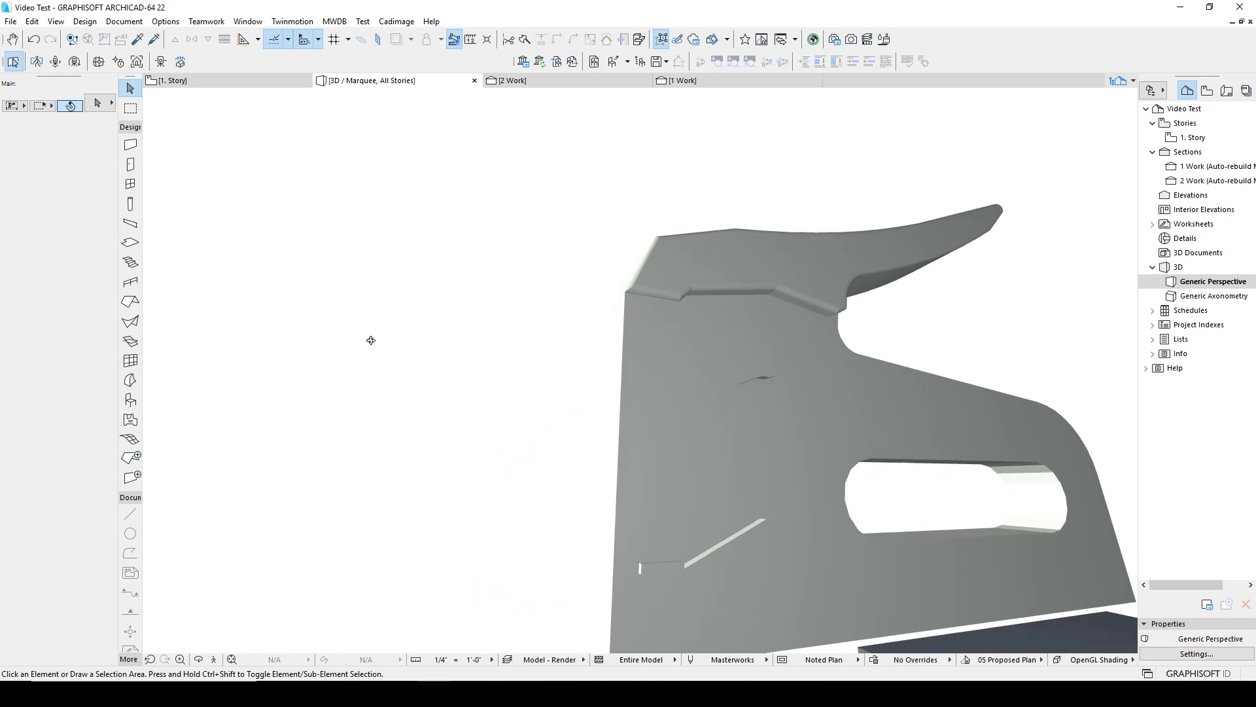
middle_click_drag(1013, 435, 575, 262)
middle_click_drag(576, 262, 896, 373, "shift")
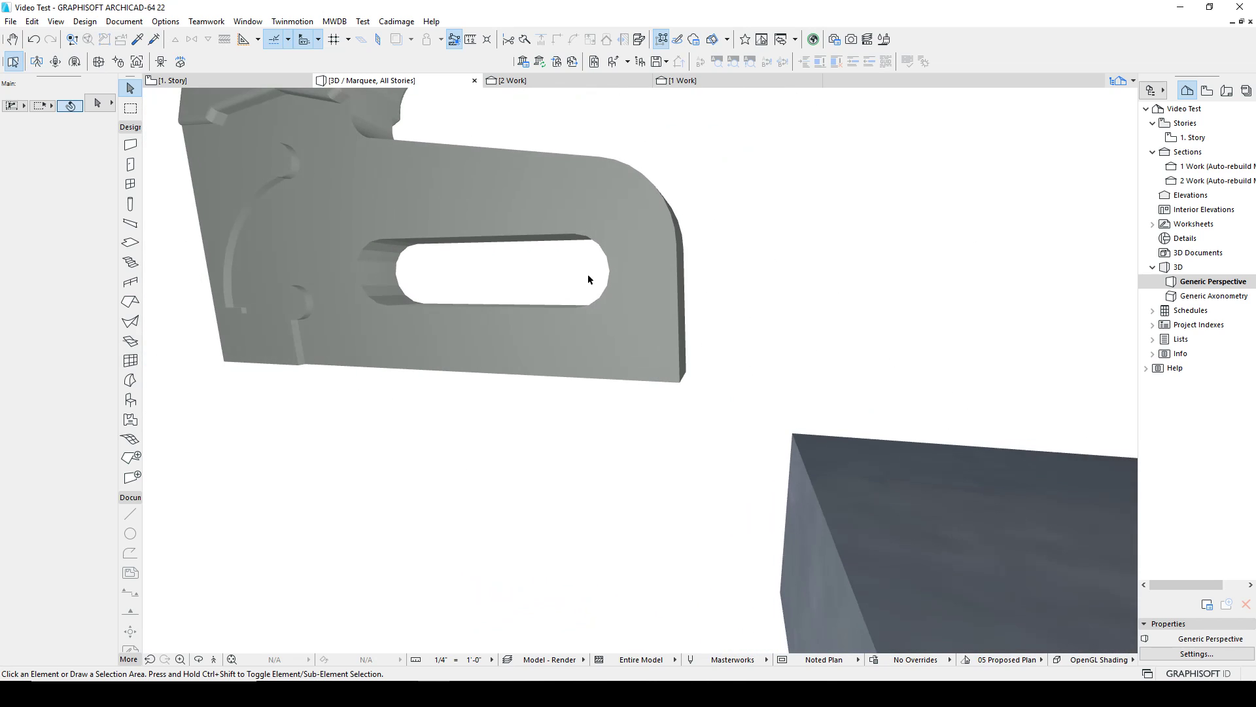
left_click(579, 234)
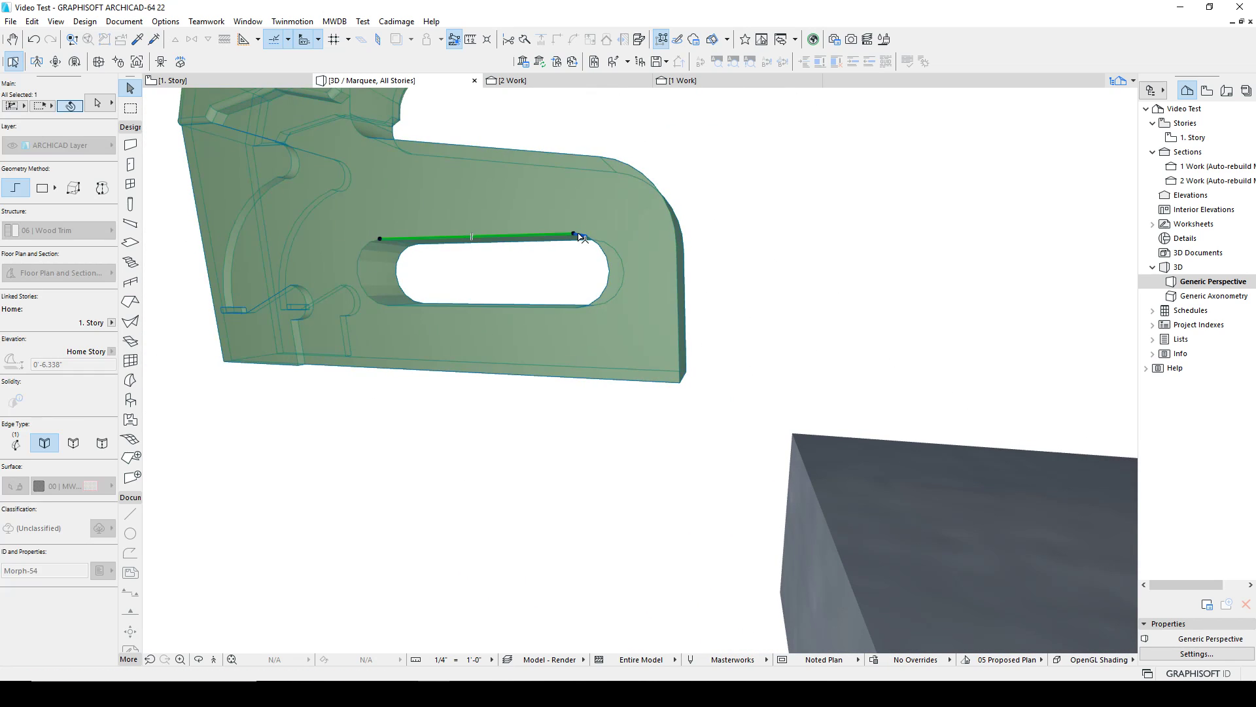
left_click(581, 235, "ctrl+shift")
left_click(593, 240, "ctrl+shift")
left_click(603, 253, "ctrl+shift")
left_click(608, 264, "ctrl+shift")
left_click(608, 278, "ctrl+shift")
left_click(603, 292, "ctrl+shift")
left_click(594, 301, "ctrl+shift")
left_click(582, 306, "ctrl+shift")
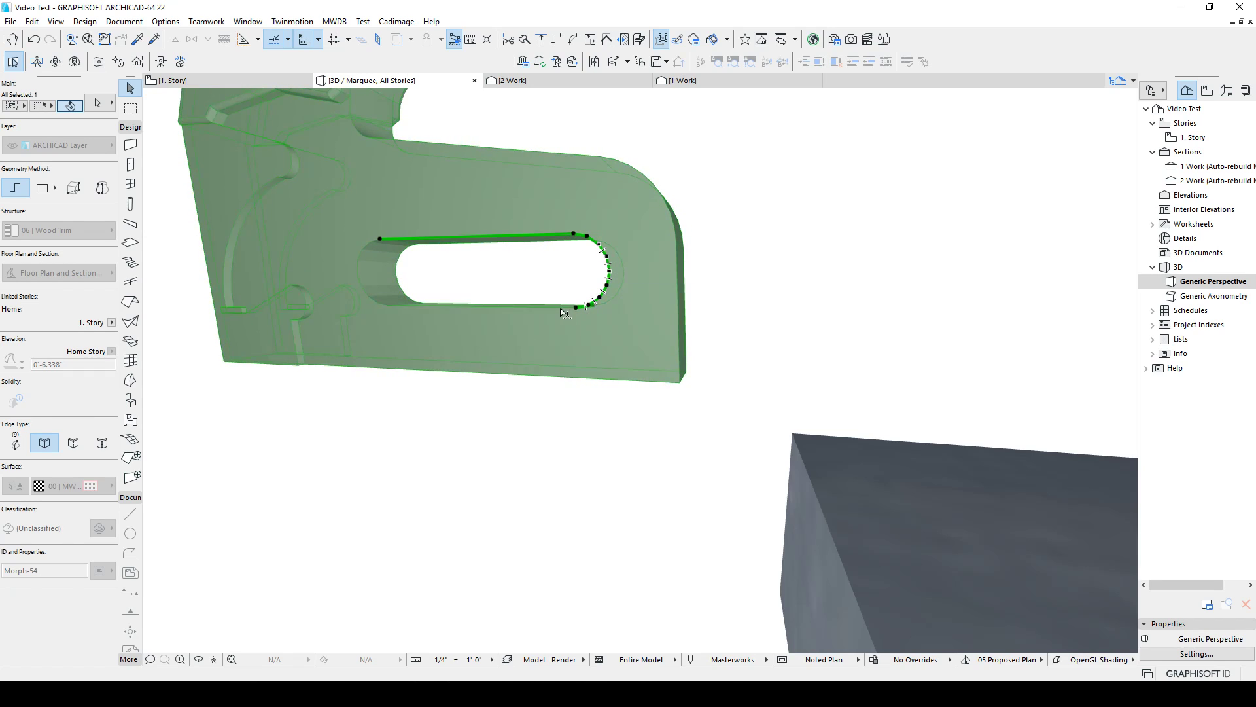
left_click(497, 306, "ctrl+shift")
left_click(383, 305, "ctrl+shift")
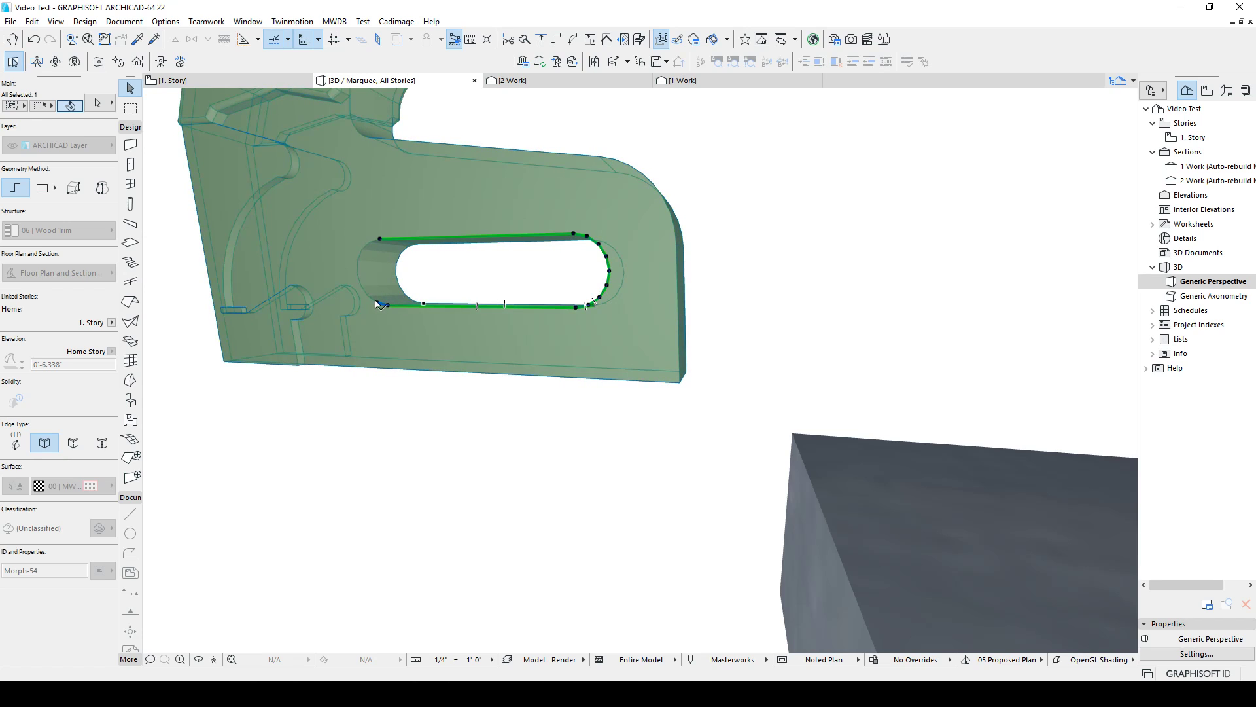
scroll(400, 284, "up", 3)
scroll(398, 288, "down", 2)
middle_click_drag(396, 305, 931, 349)
scroll(786, 420, "down", 5)
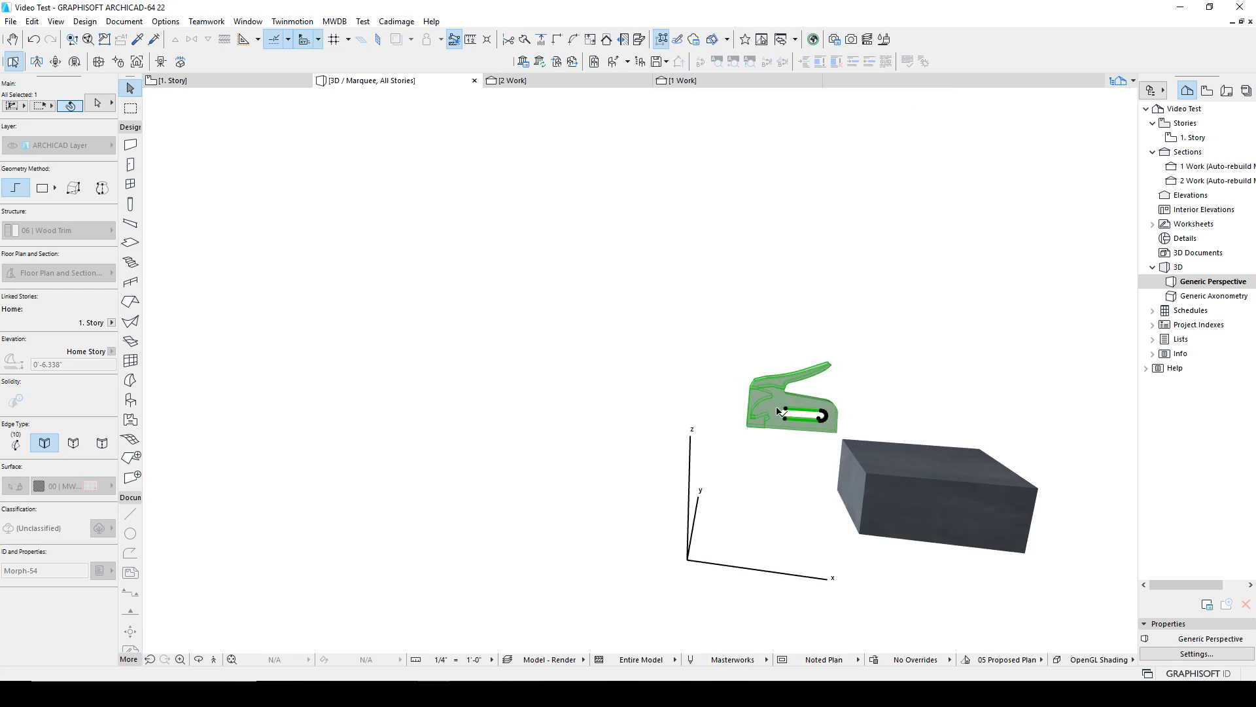
scroll(793, 415, "up", 4)
scroll(758, 427, "down", 2)
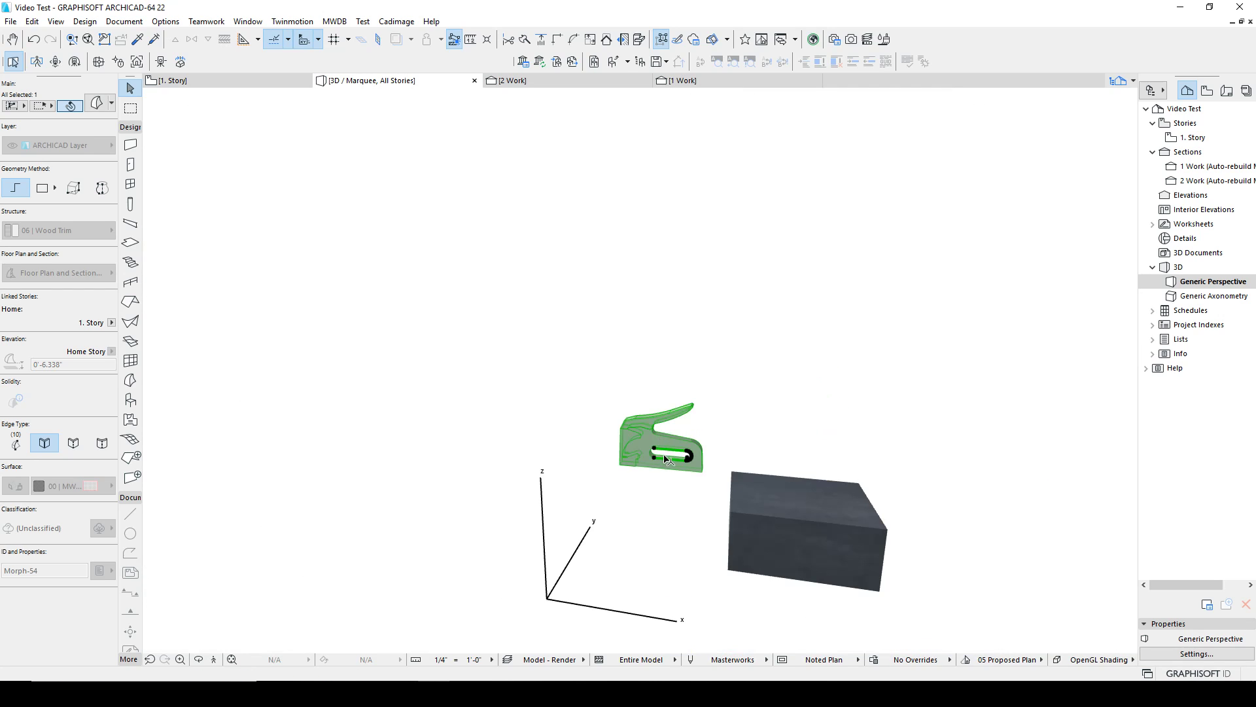
scroll(647, 460, "up", 4)
scroll(652, 459, "down", 3)
middle_click_drag(715, 337, 508, 353, "shift")
scroll(576, 354, "up", 1)
scroll(618, 356, "up", 2)
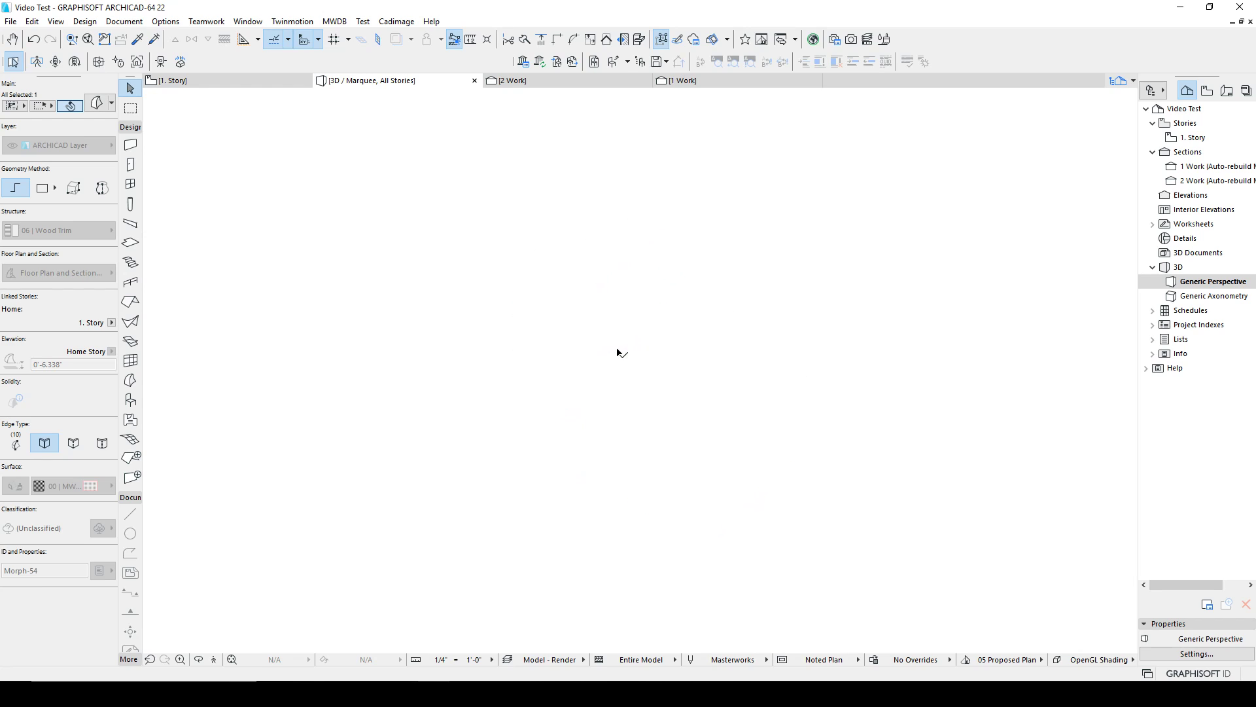
scroll(618, 355, "down", 2)
scroll(605, 340, "up", 2)
scroll(608, 340, "down", 2)
middle_click_drag(608, 340, 476, 306, "shift")
scroll(476, 305, "up", 3)
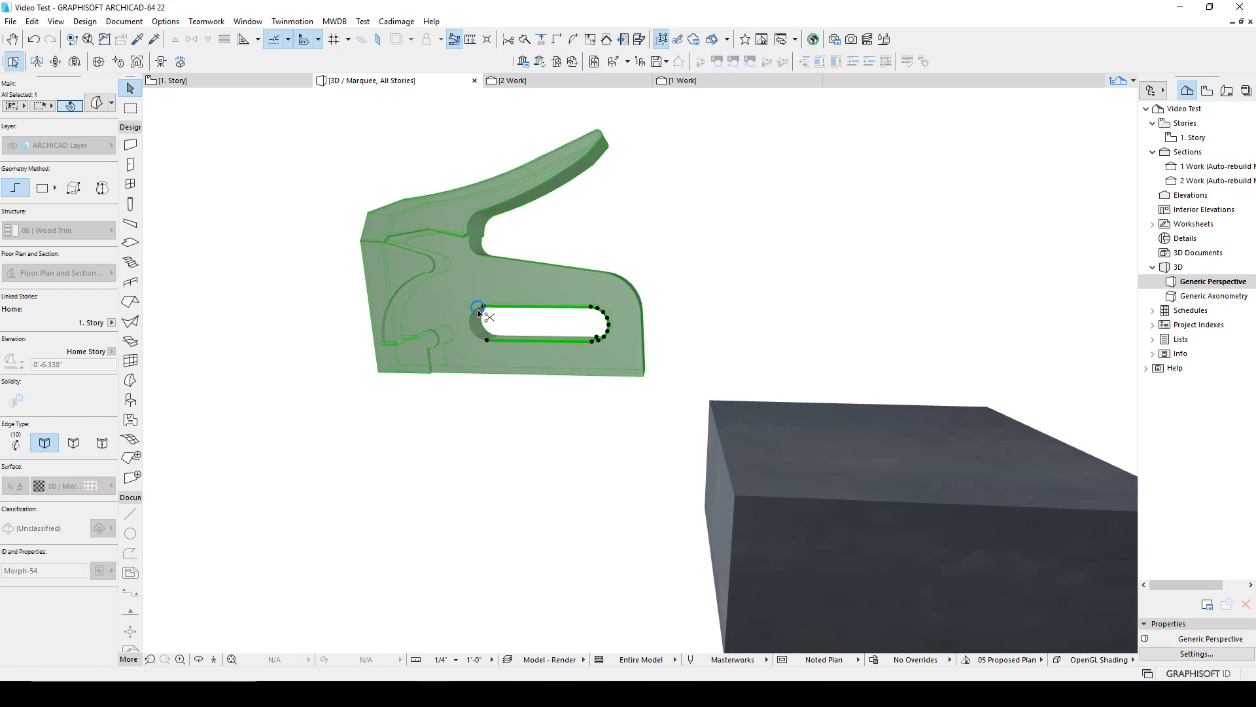
middle_click_drag(478, 310, 483, 313)
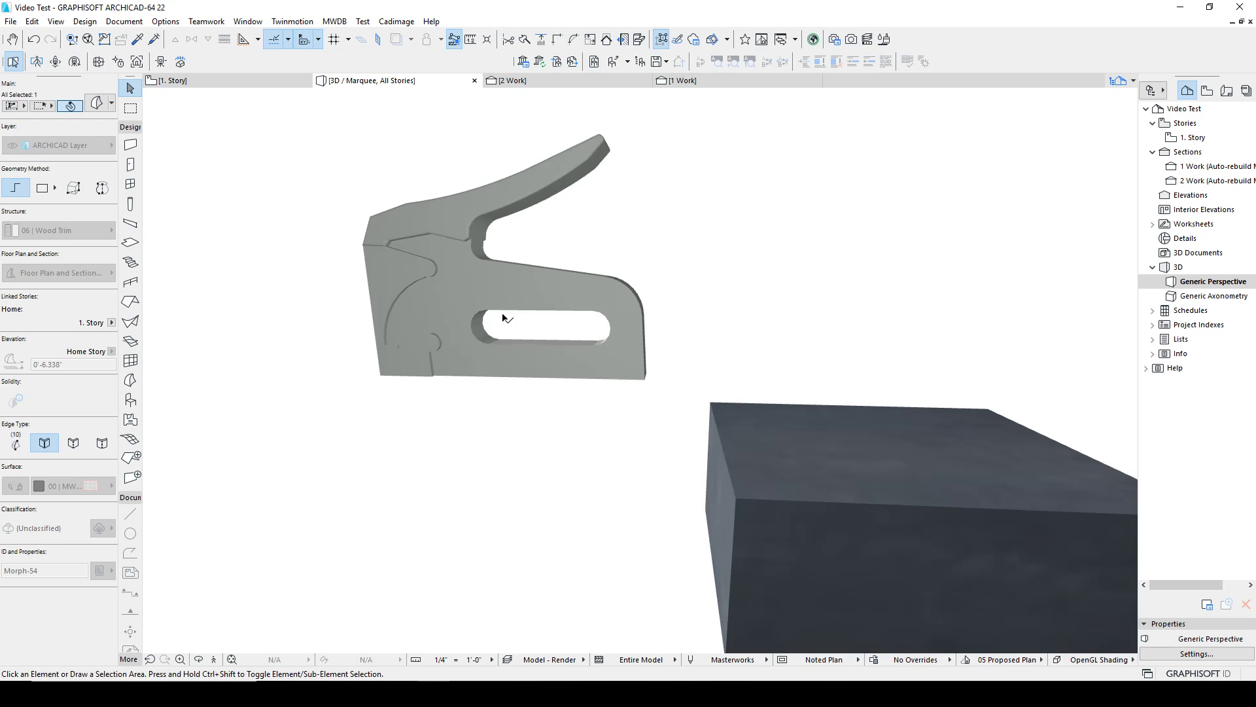
left_click(484, 303)
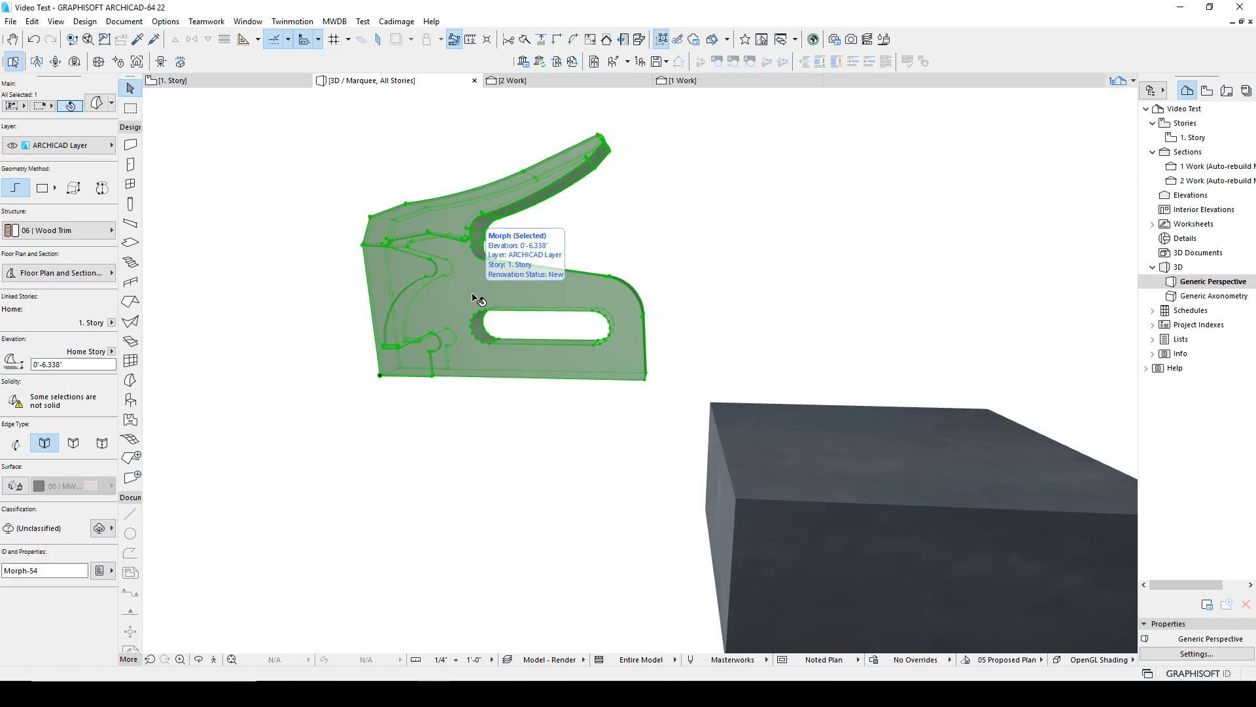
middle_click(477, 300)
middle_click(477, 299)
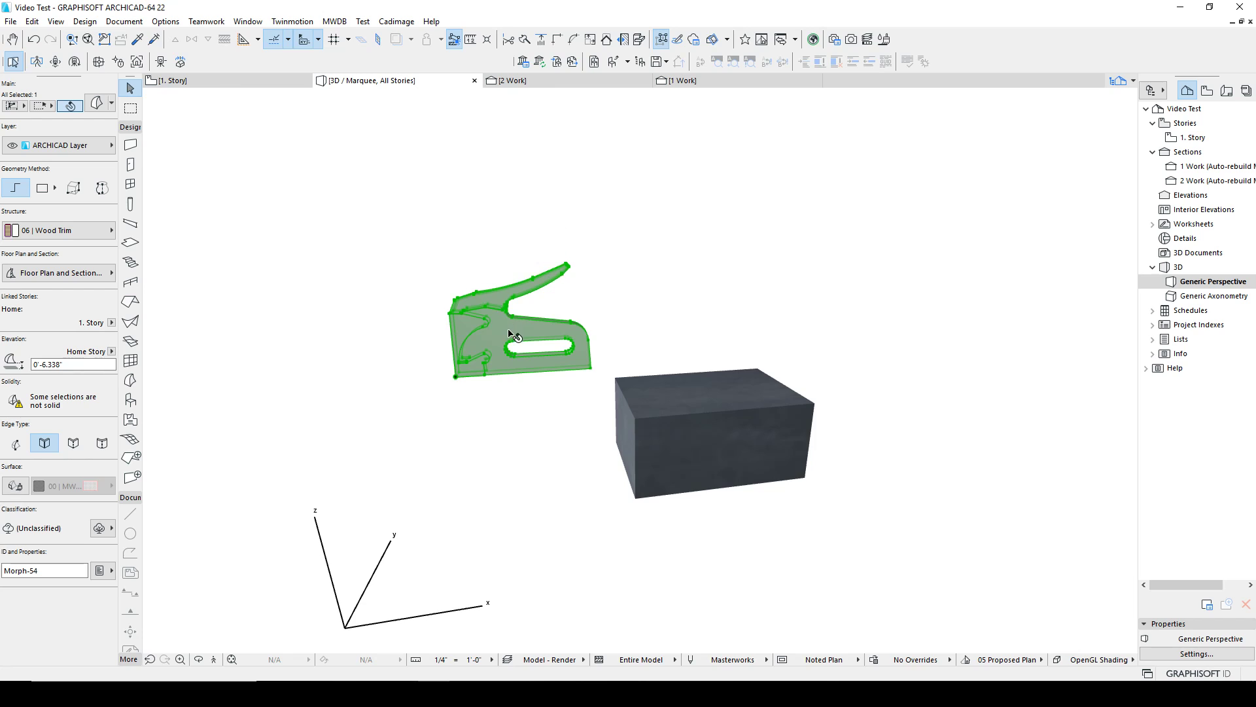
scroll(508, 339, "up", 1)
scroll(507, 339, "up", 2)
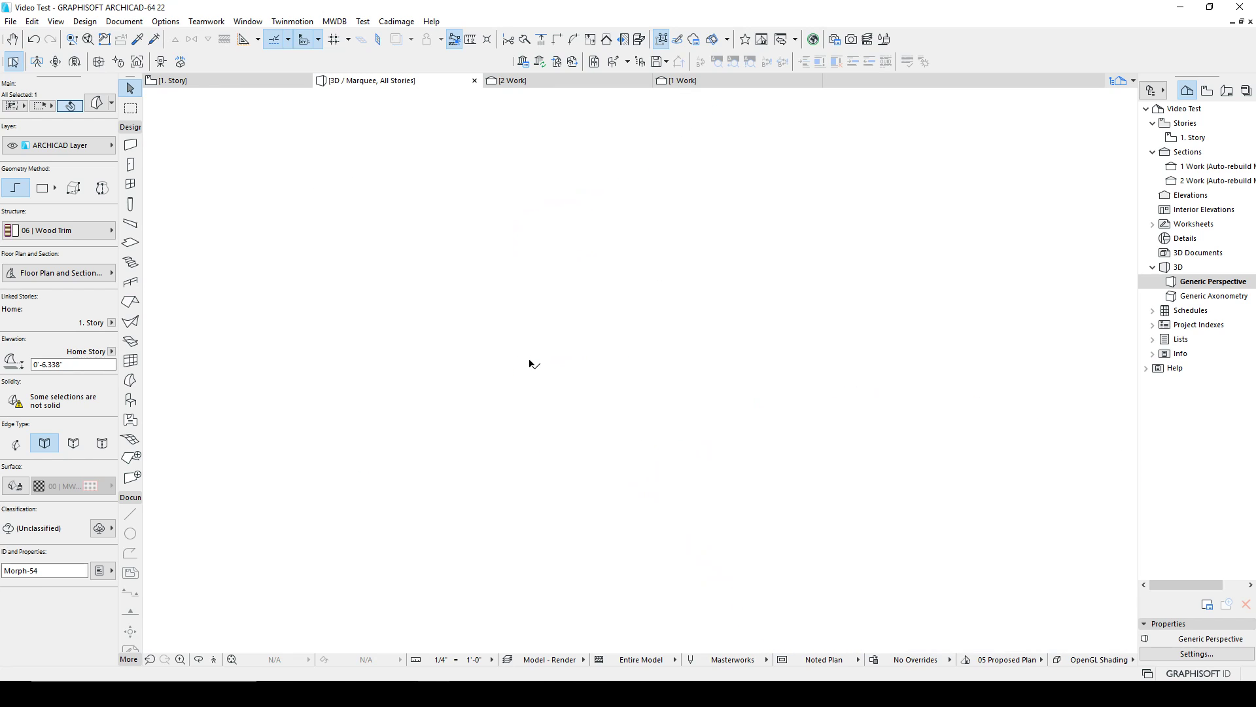
left_click(496, 384)
left_click(491, 373)
middle_click_drag(500, 356, 857, 317, "shift")
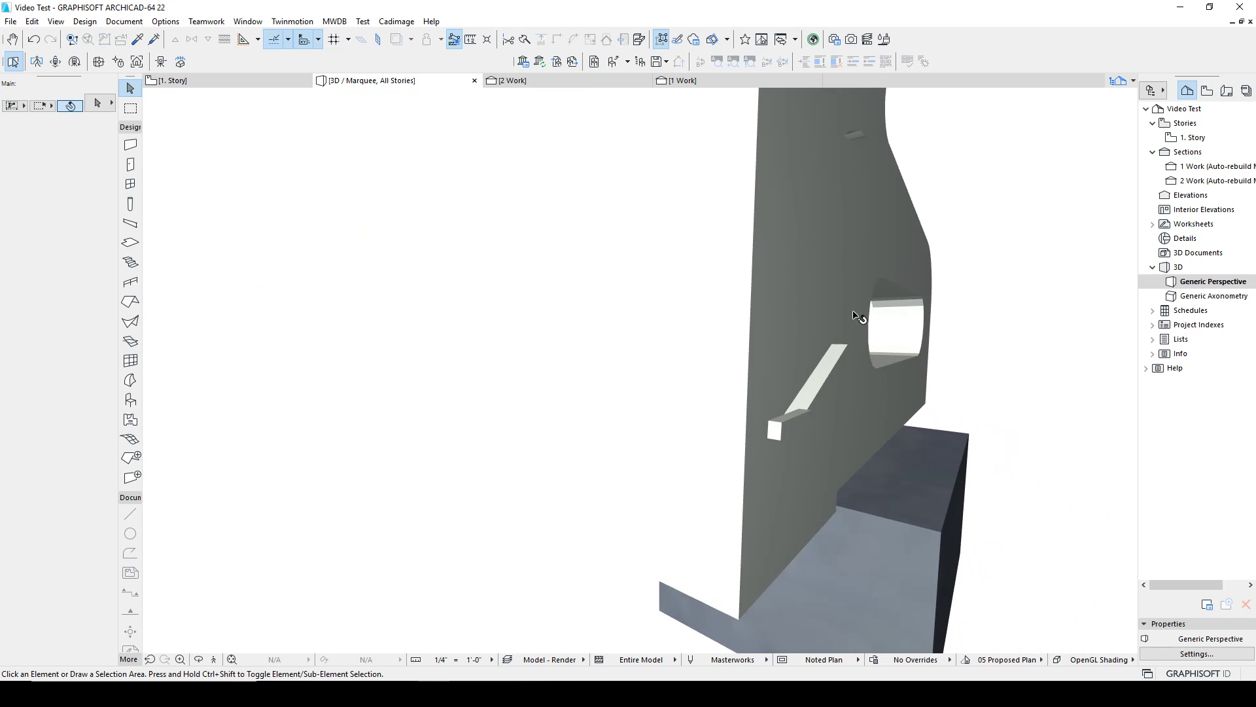
left_click(873, 266)
left_click(861, 256)
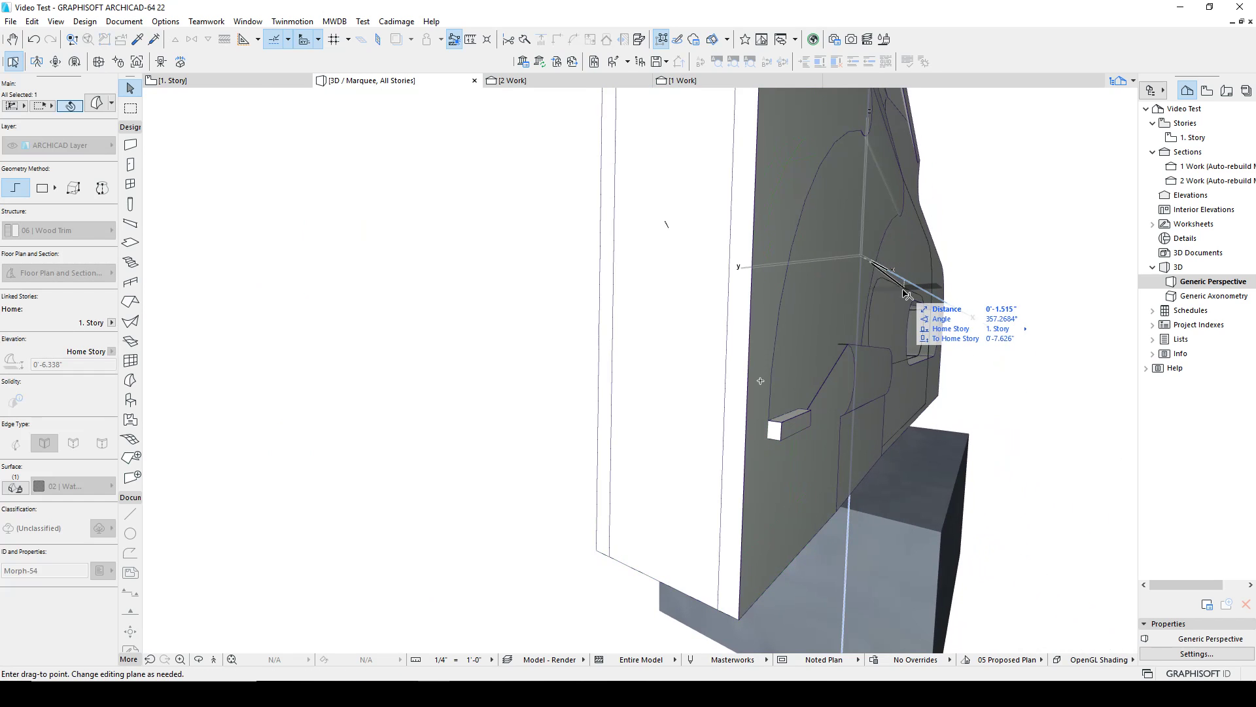
key("Escape")
key("Escape")
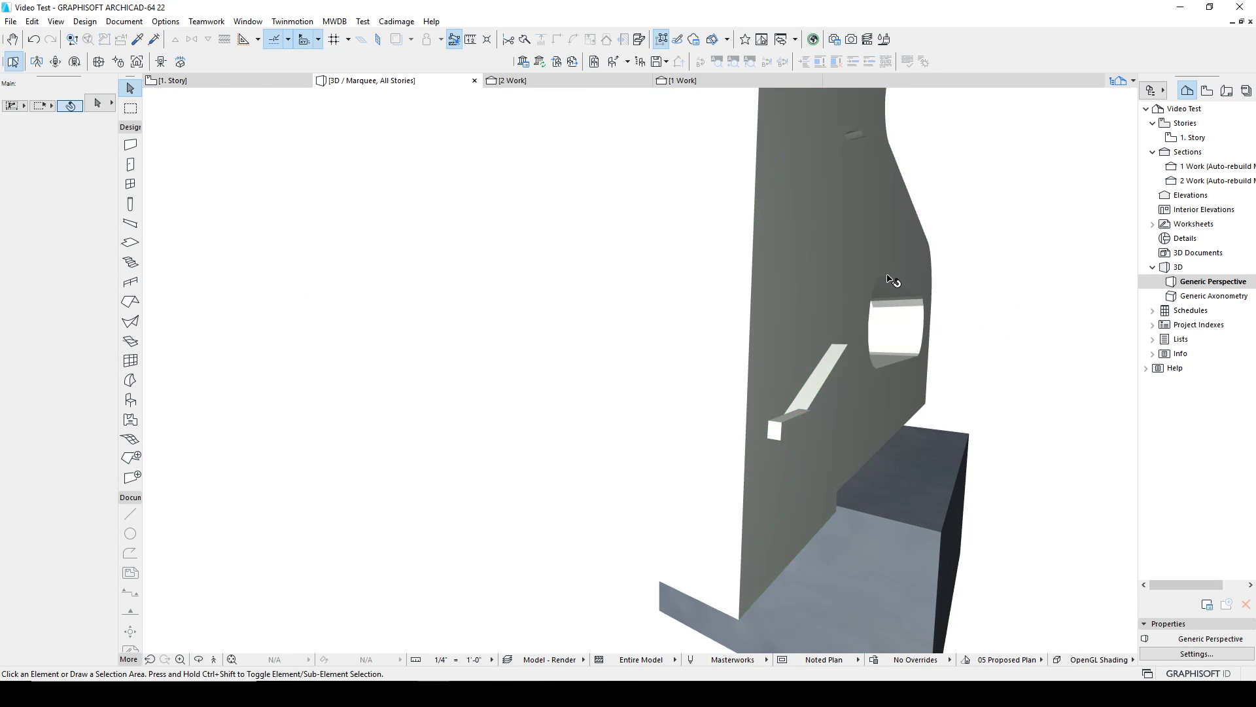
left_click(889, 281)
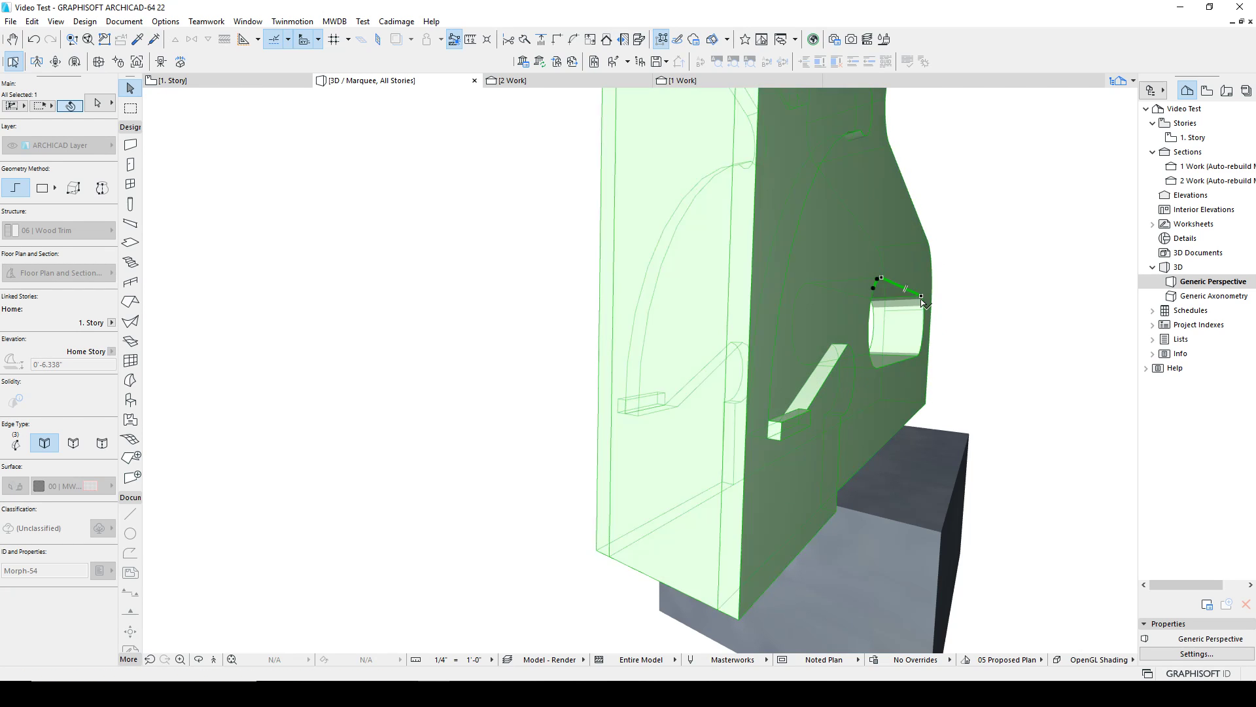
middle_click_drag(925, 305, 1012, 277, "shift")
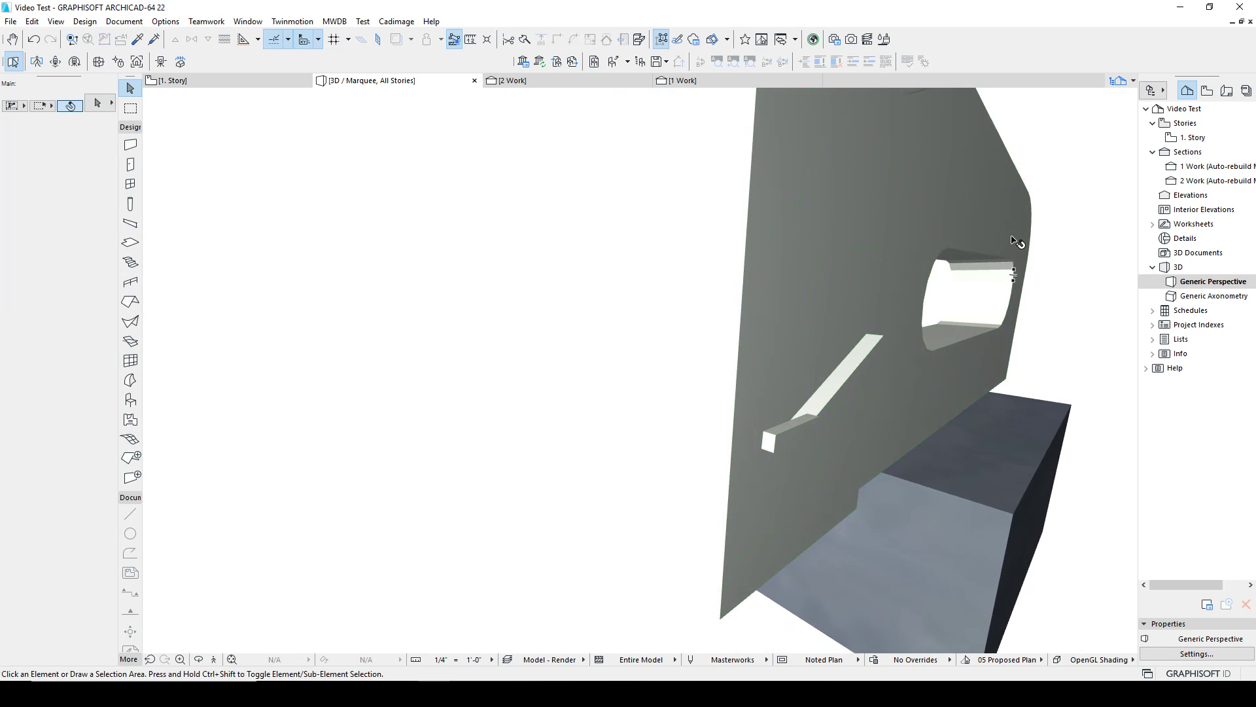
left_click(1005, 252)
left_click(1001, 246)
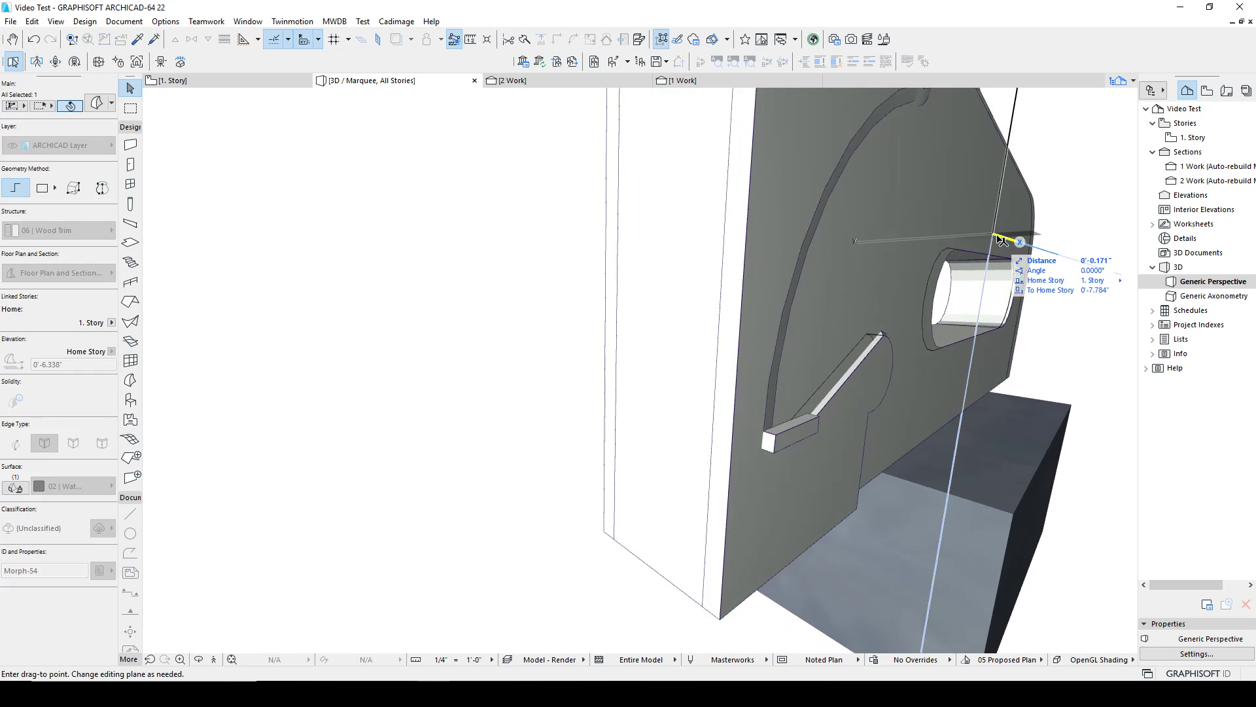
key("Escape")
key("Escape")
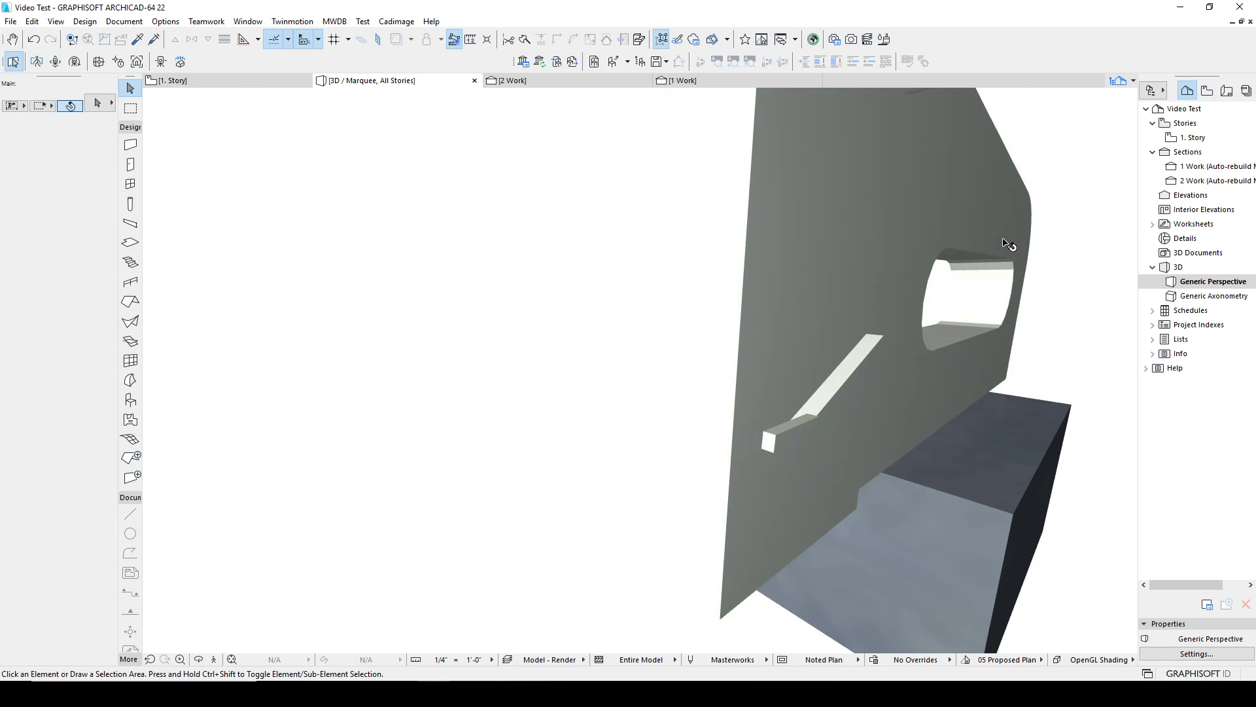
Fillet the straight and curved edges all around the rim of the elongated grip slot.
key("ctrl+shift")
middle_click_drag(984, 290, 629, 288, "shift")
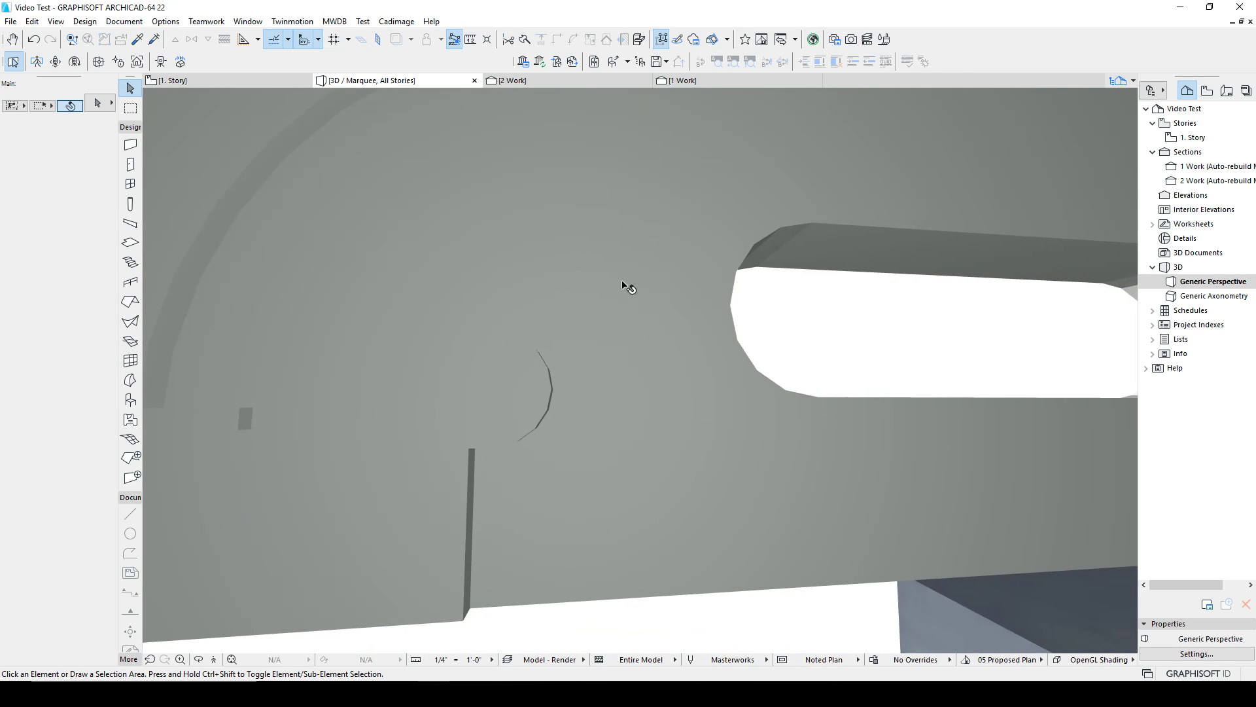
left_click(804, 230)
left_click(747, 254, "ctrl+shift")
left_click(732, 286, "ctrl+shift")
left_click(732, 321, "ctrl+shift")
left_click(747, 355, "ctrl+shift")
left_click(771, 380, "ctrl+shift")
left_click(812, 397, "ctrl+shift")
left_click(864, 396, "ctrl+shift")
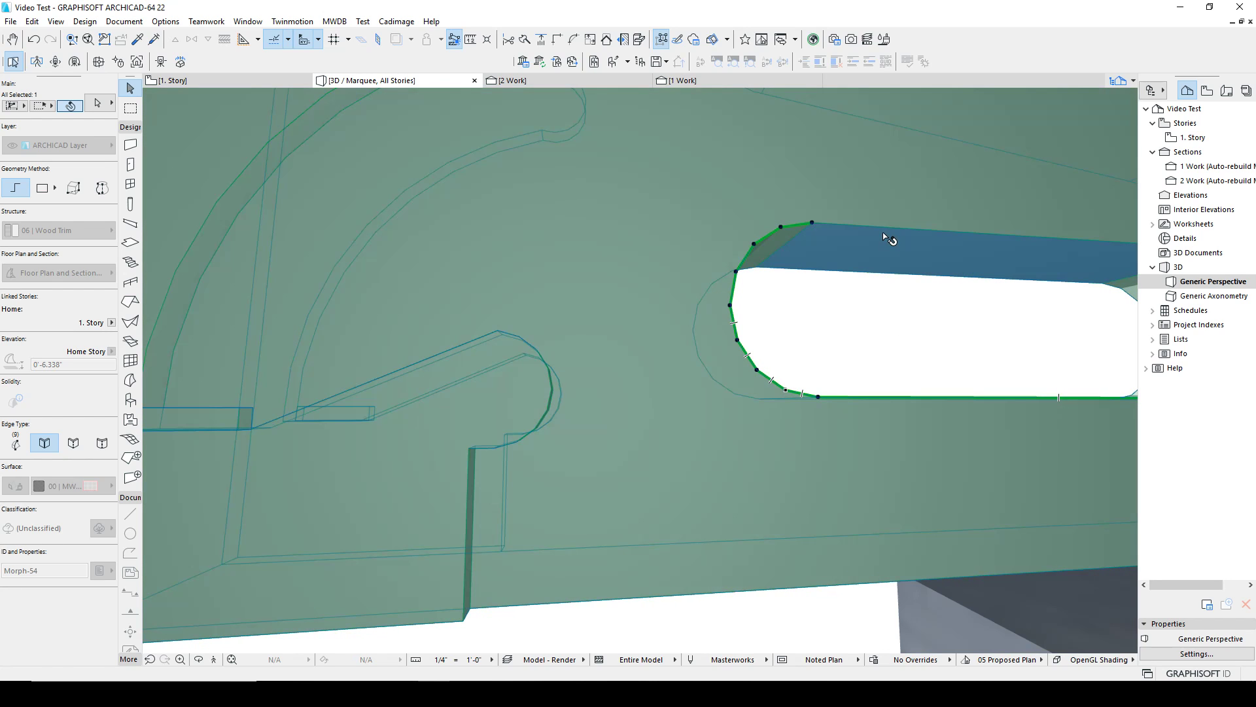
left_click(884, 227, "ctrl+shift")
middle_click_drag(931, 293, 908, 379, "shift")
left_click(767, 292, "ctrl+shift")
left_click(791, 304, "ctrl+shift")
left_click(811, 324, "ctrl+shift")
left_click(822, 349, "ctrl+shift")
left_click(823, 376, "ctrl+shift")
left_click(813, 403, "ctrl+shift")
left_click(798, 424, "ctrl+shift")
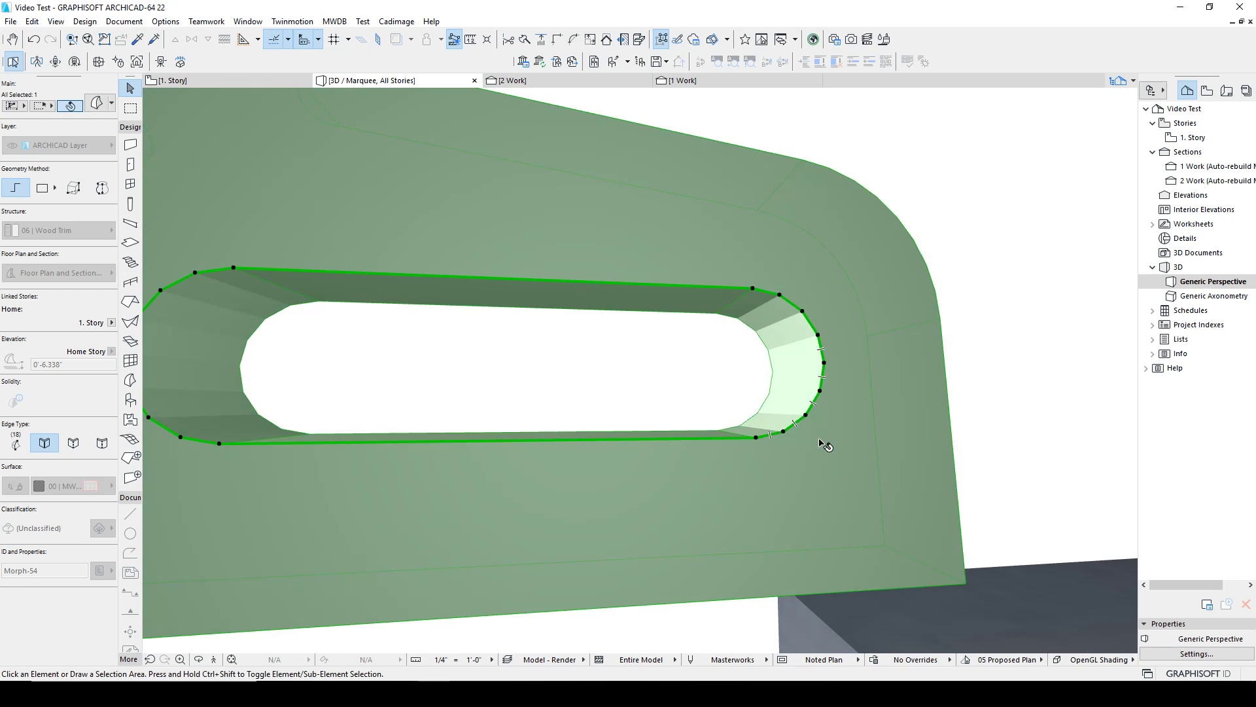
key("f")
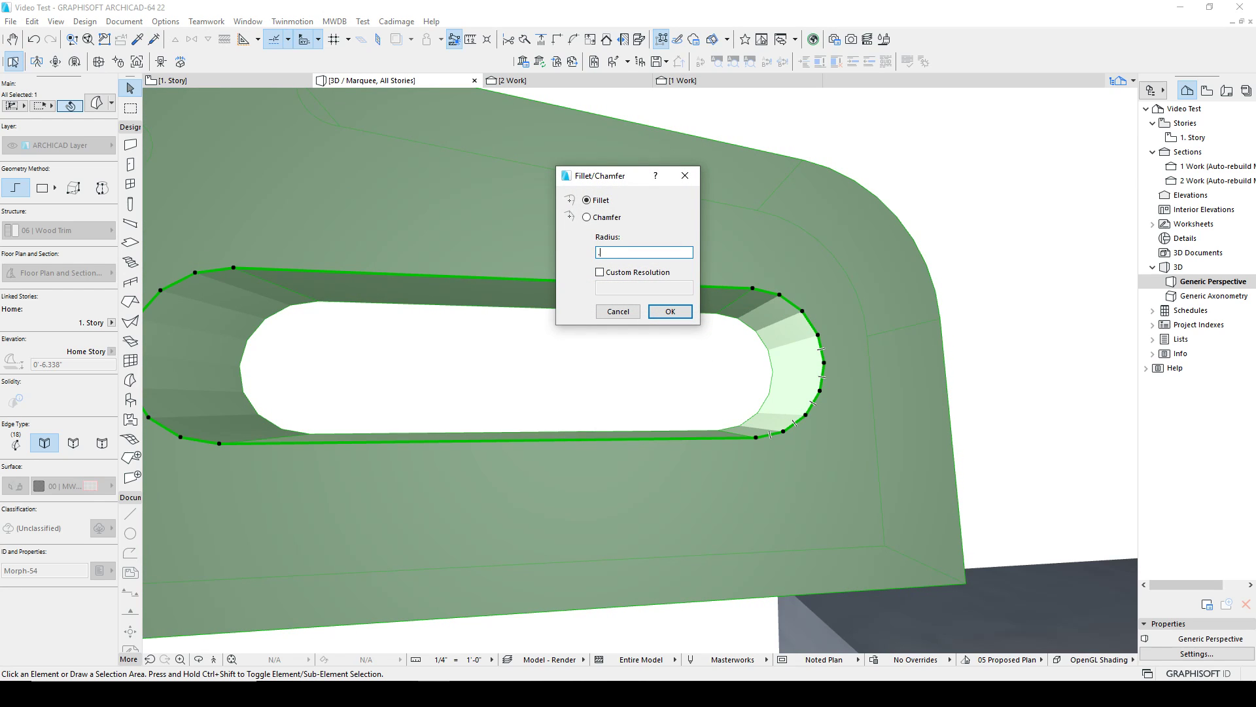
left_click(686, 311)
Check the filleted staple gun from both sides and delete the whole morph from the 3D model.
middle_click_drag(1060, 281, 944, 340, "shift")
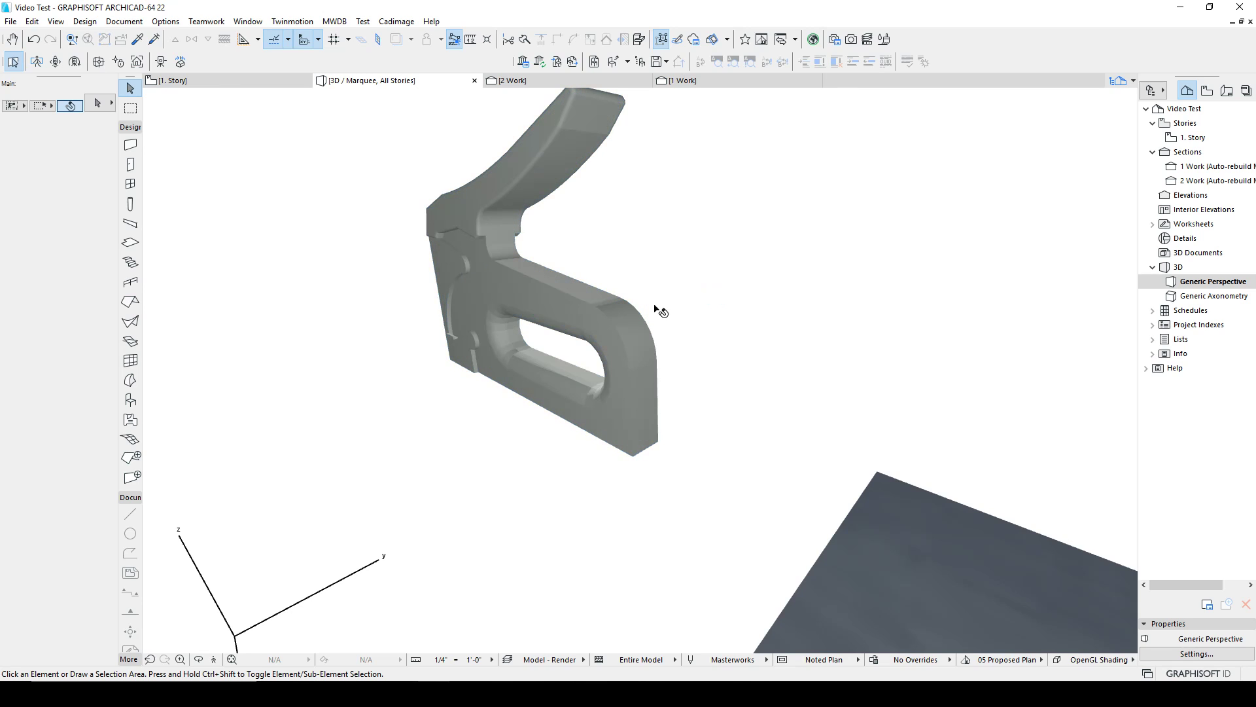
middle_click_drag(504, 260, 839, 247, "shift")
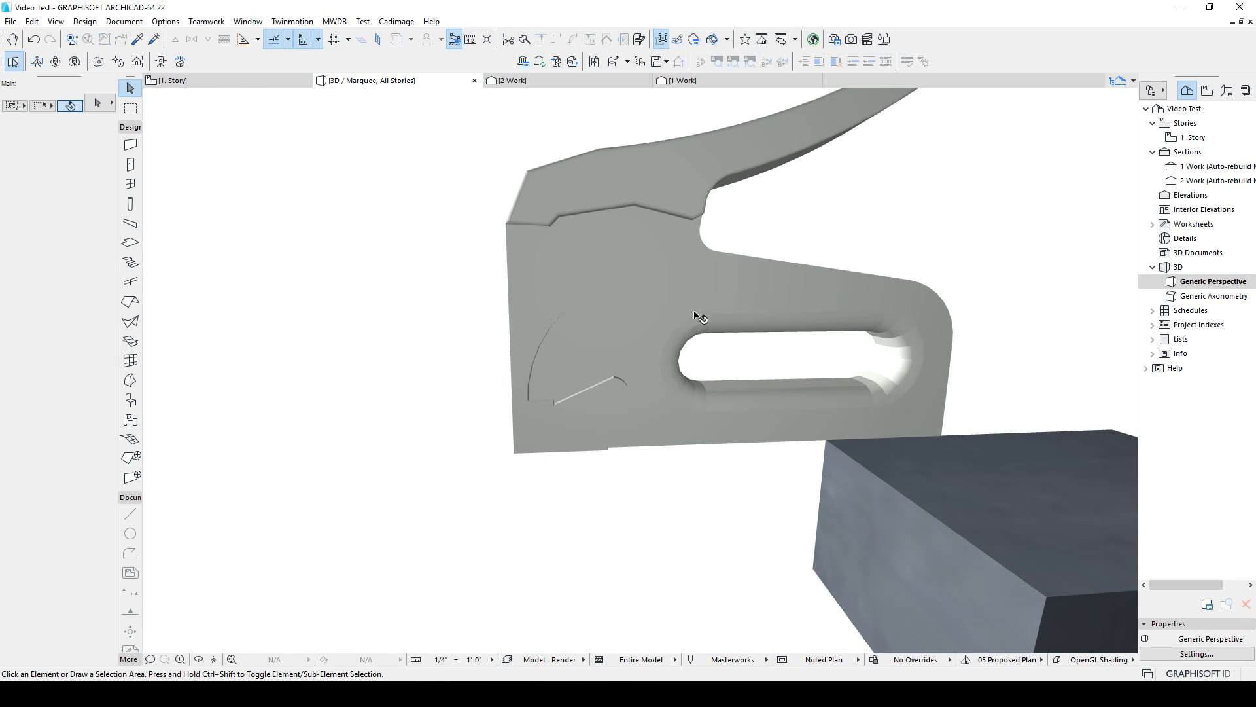
scroll(830, 303, "down", 5)
left_click(645, 293)
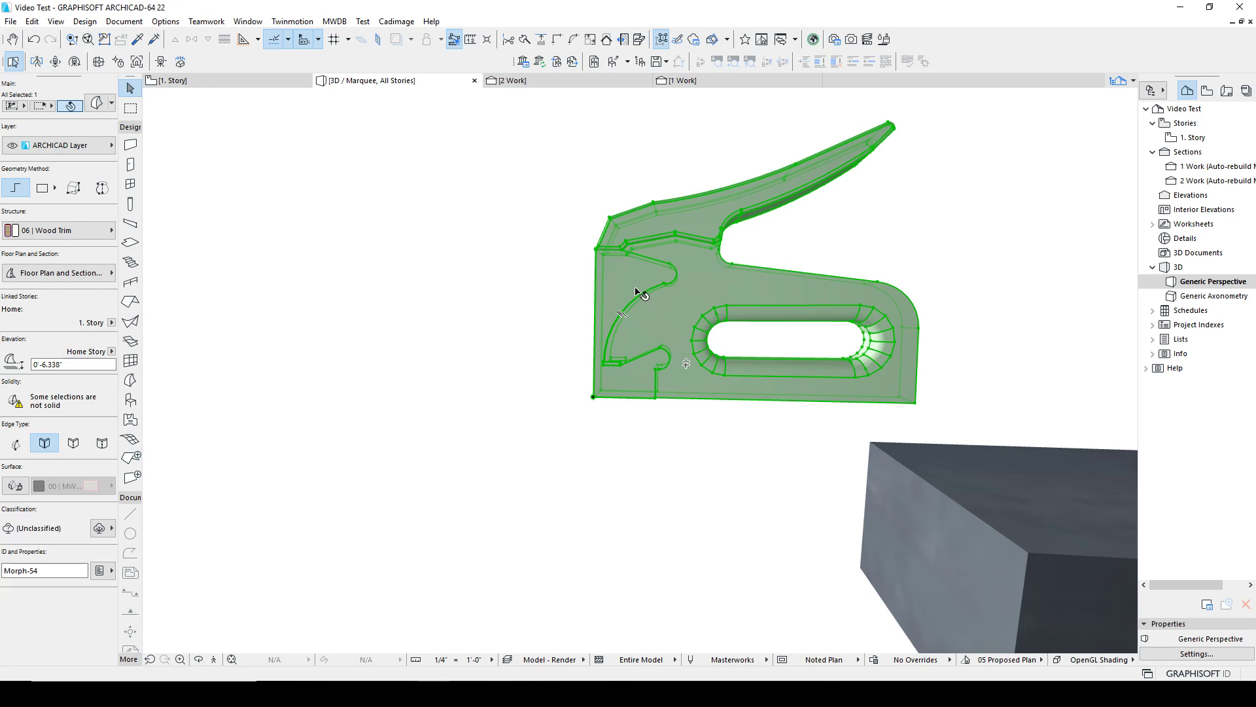
key("Delete")
Remove the staple gun reference photo beside the box from the 1. Story floor plan.
left_click(252, 84)
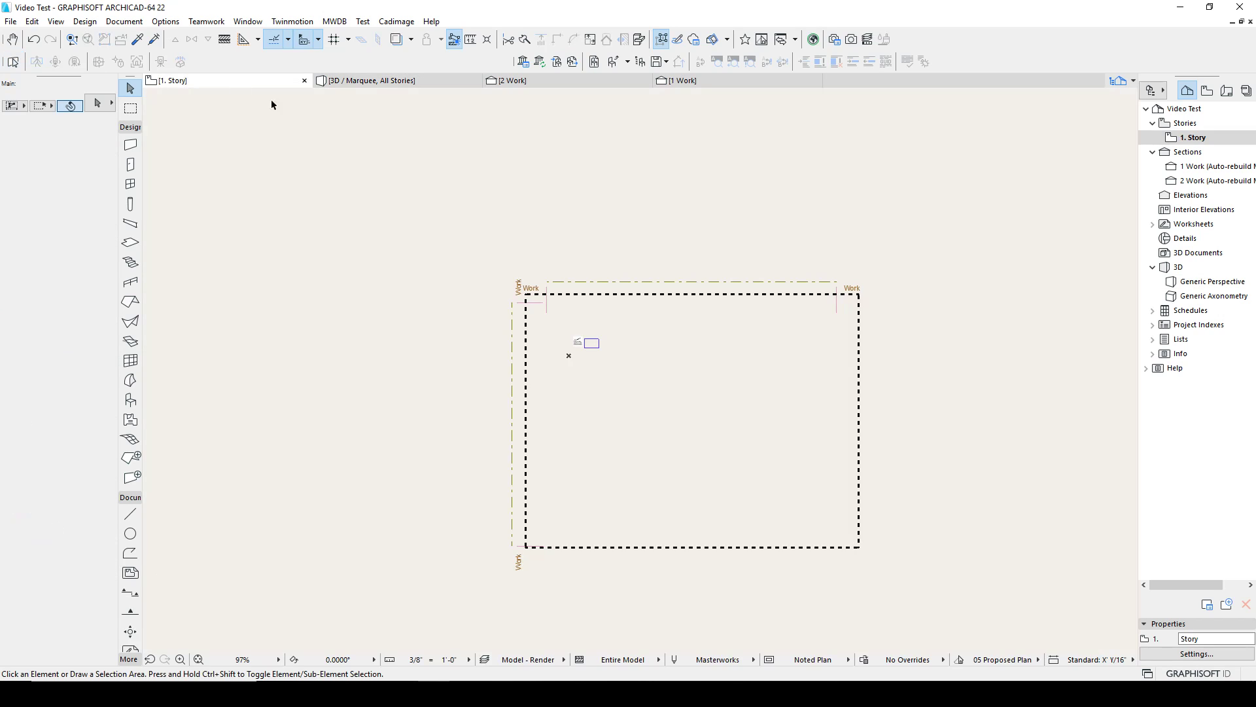
scroll(582, 344, "up", 10)
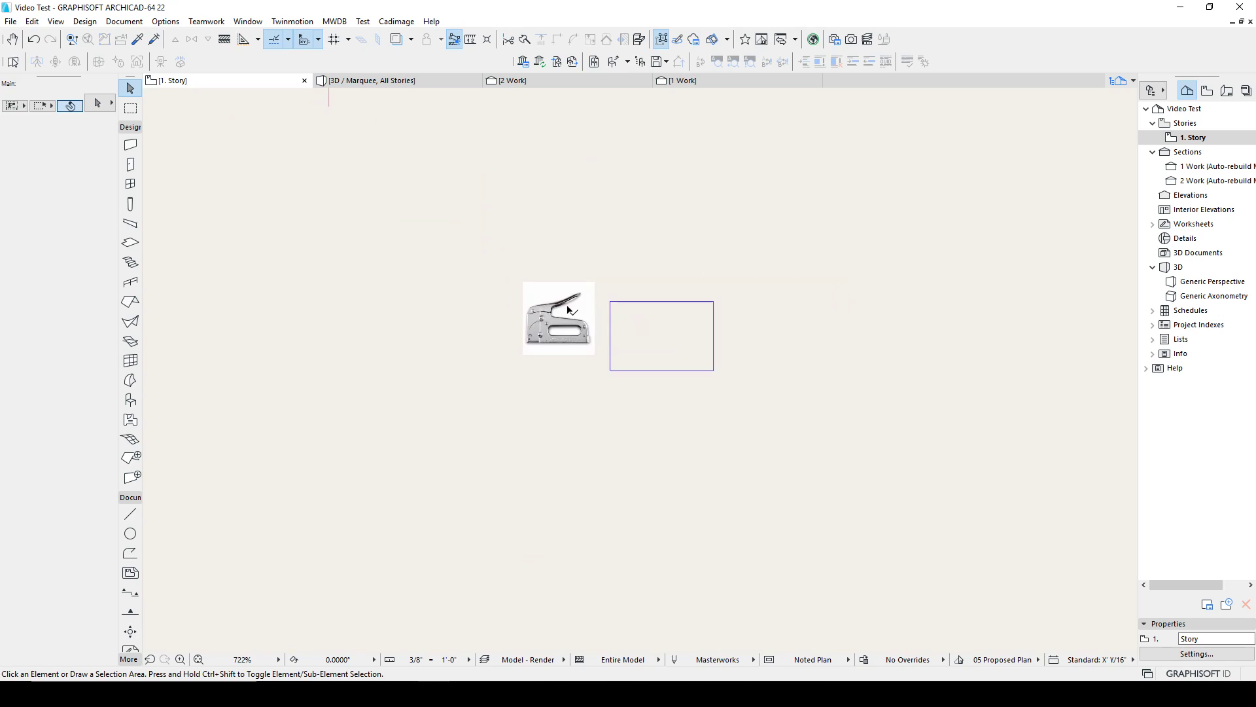
scroll(560, 300, "down", 5)
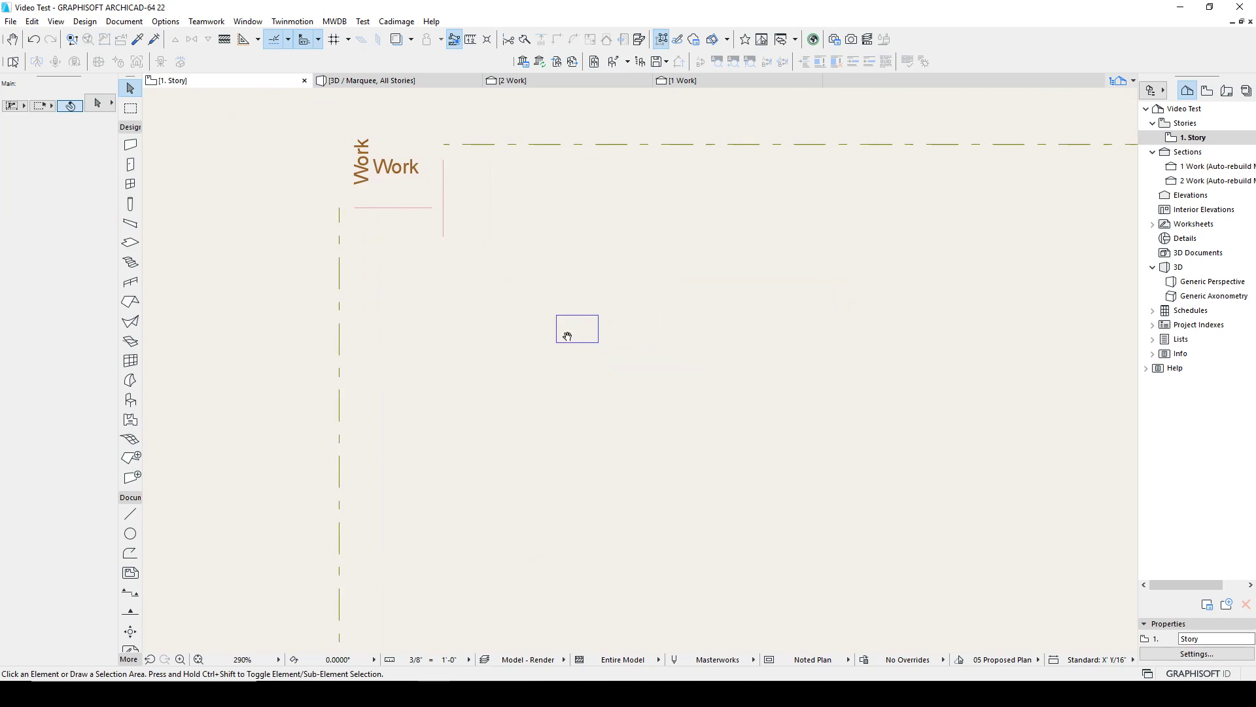
mouse_move(542, 337)
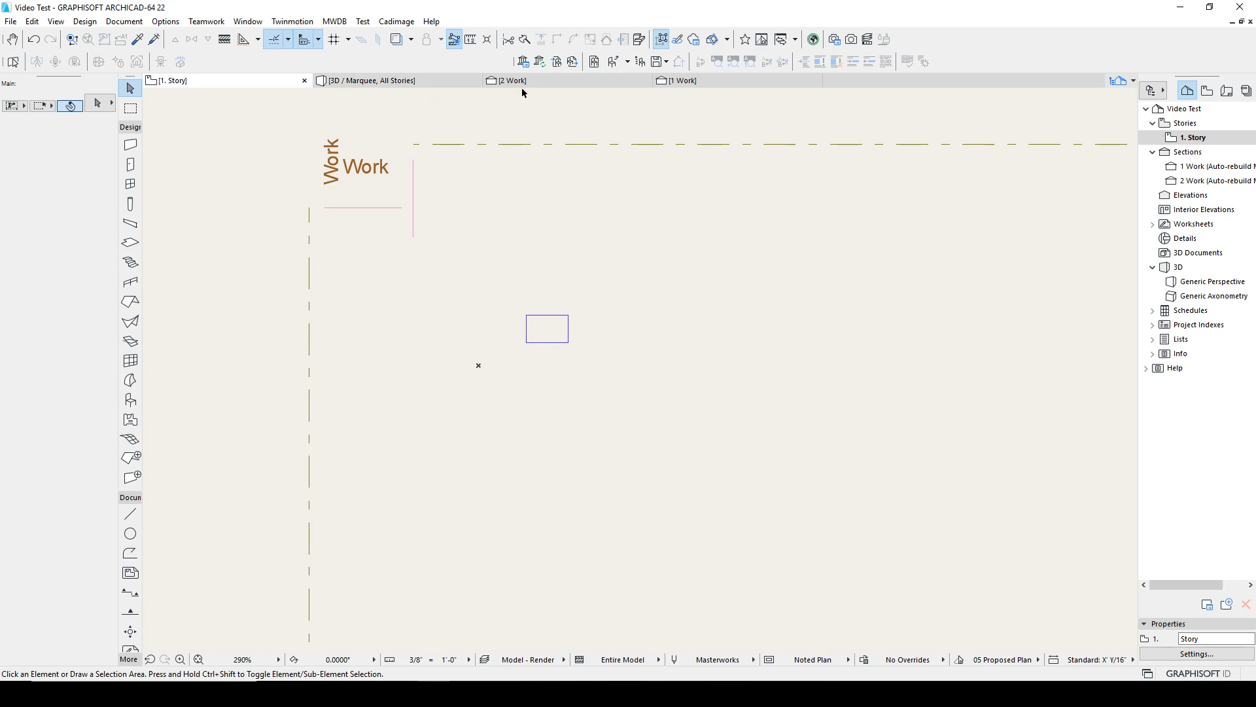
In the 1 Work section, draw a narrow upright post outline about 4'-2" tall, using polyline segments and leaving its upper end open.
left_click(684, 84)
middle_click_drag(571, 408, 825, 385)
scroll(827, 386, "down", 4)
middle_click_drag(662, 340, 601, 426)
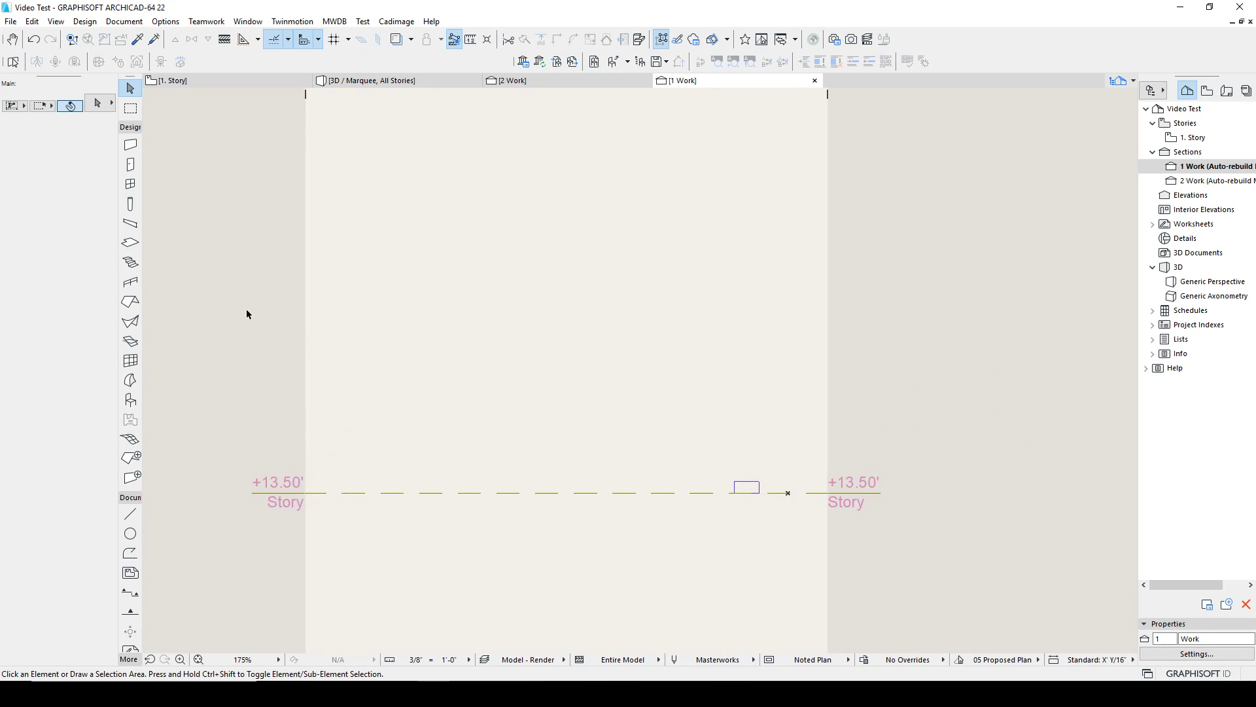
left_click(131, 514)
scroll(461, 238, "down", 2)
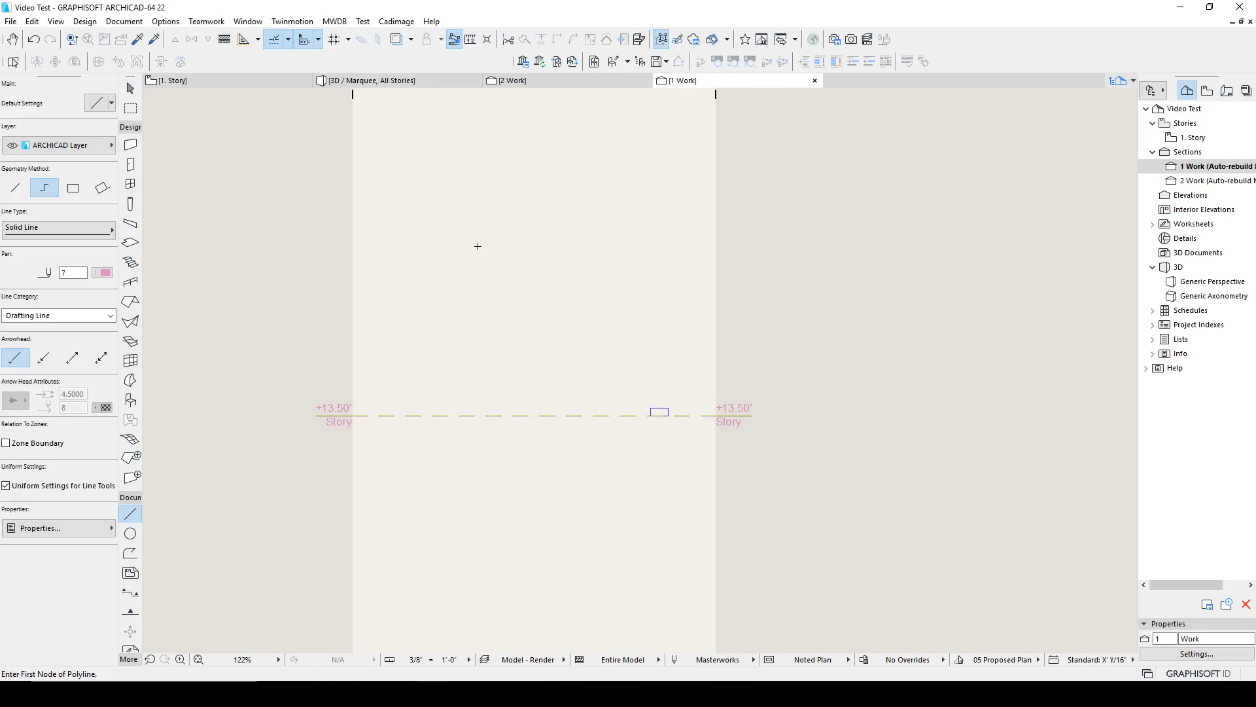
scroll(483, 308, "up", 5)
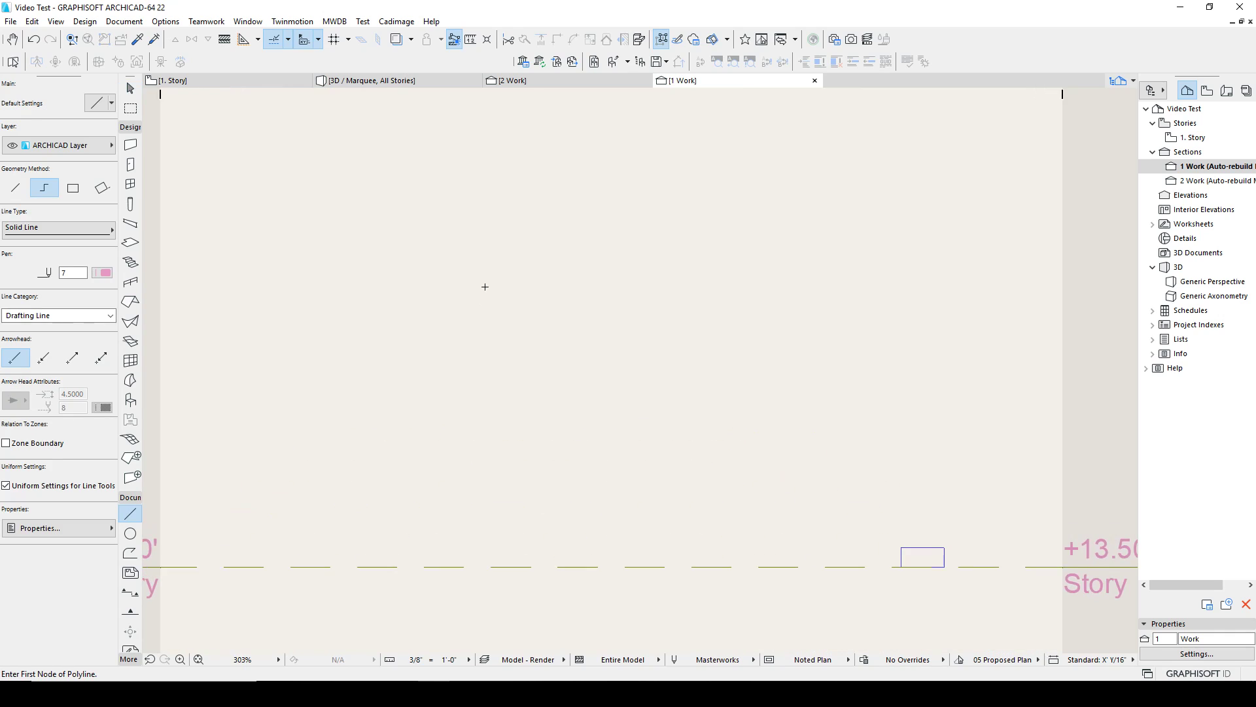
left_click(485, 288)
left_click(485, 542)
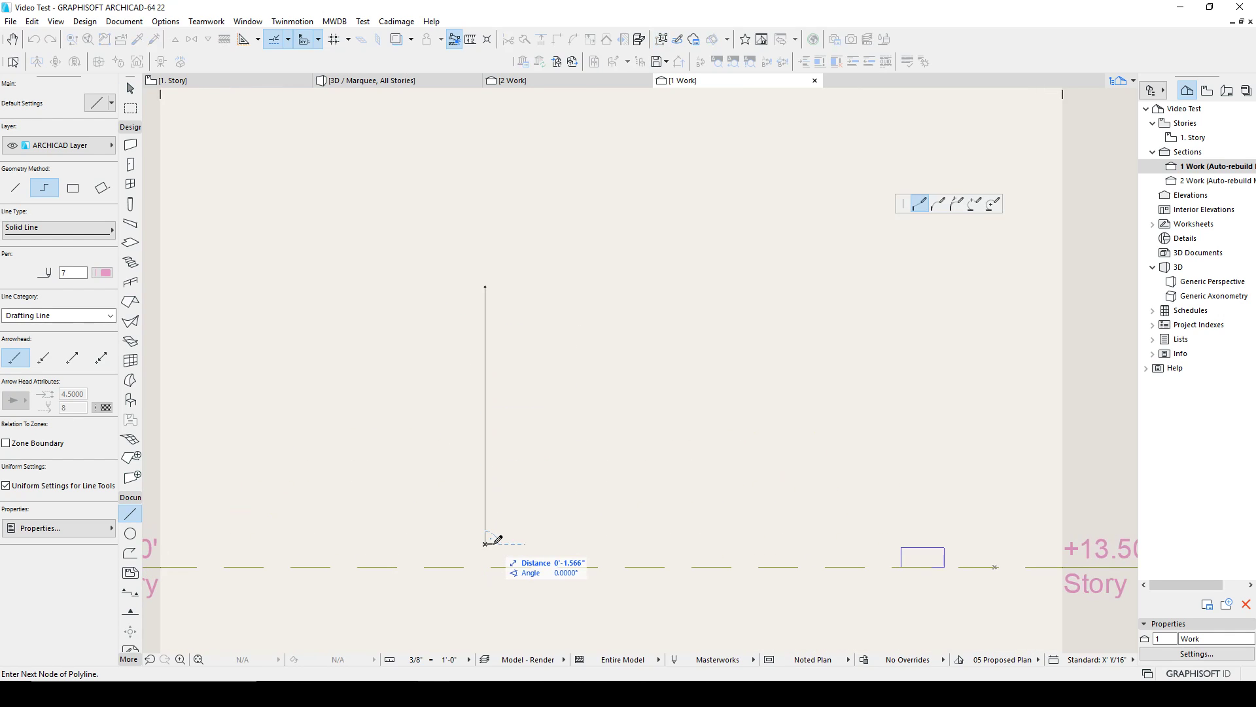
key("Return")
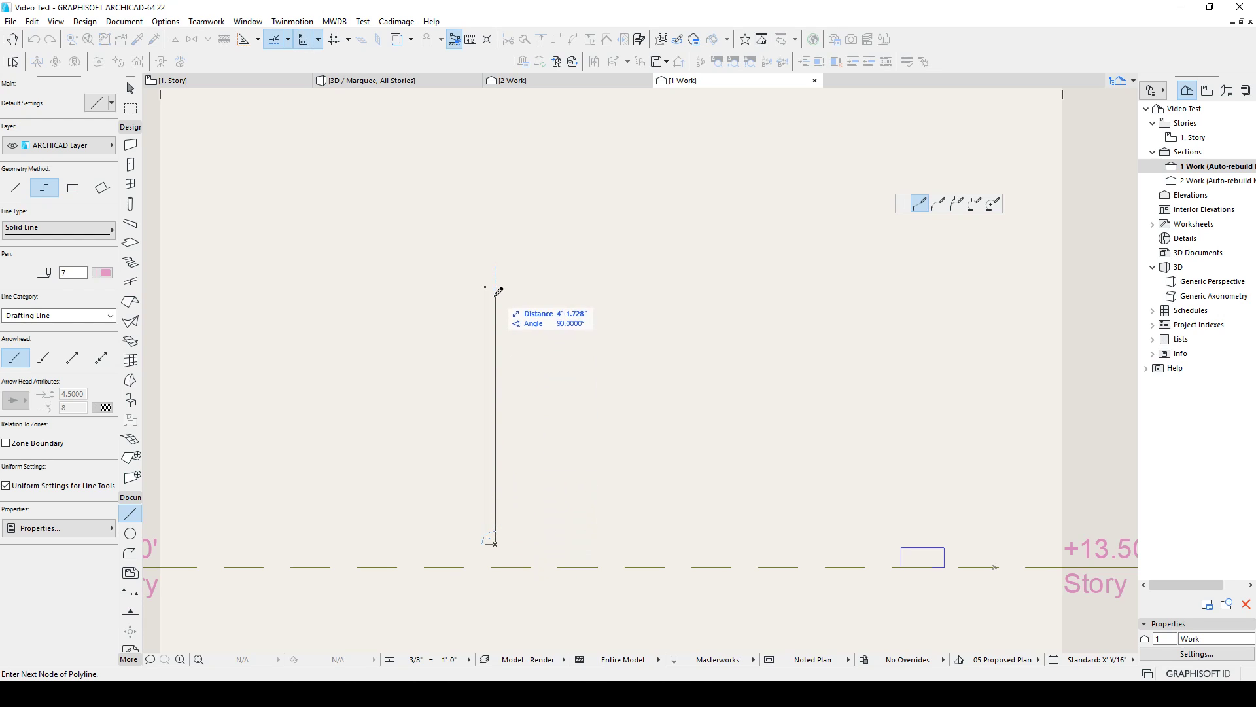
left_click(485, 288)
Draw a rafter line sloping down from the post's outer upper corner, ending in a short vertical drop.
left_click(485, 287)
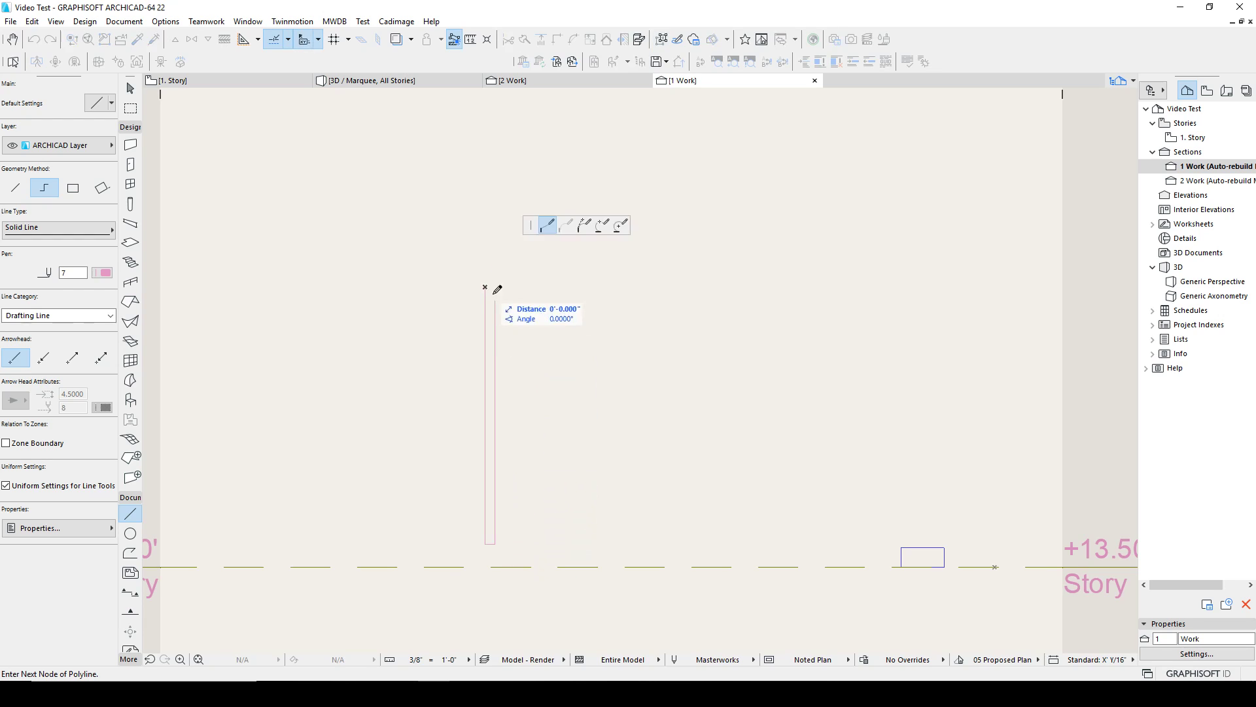
left_click(641, 344)
scroll(640, 350, "up", 1)
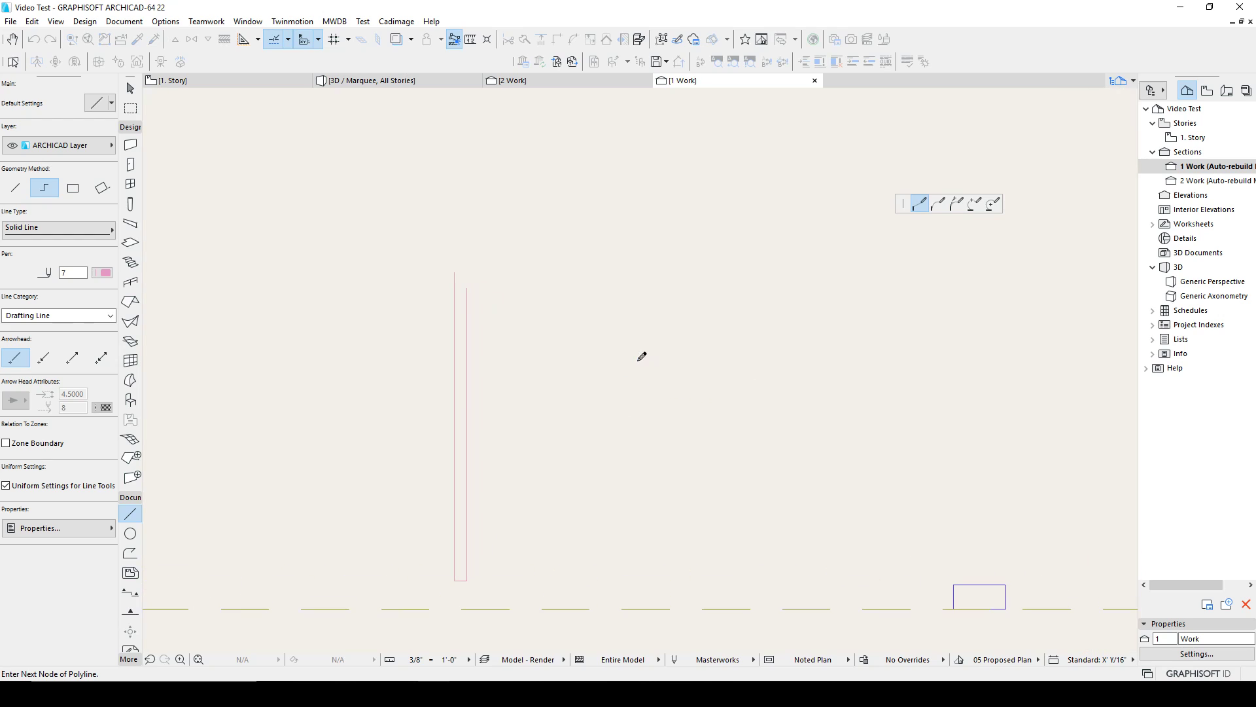
double_click(641, 344)
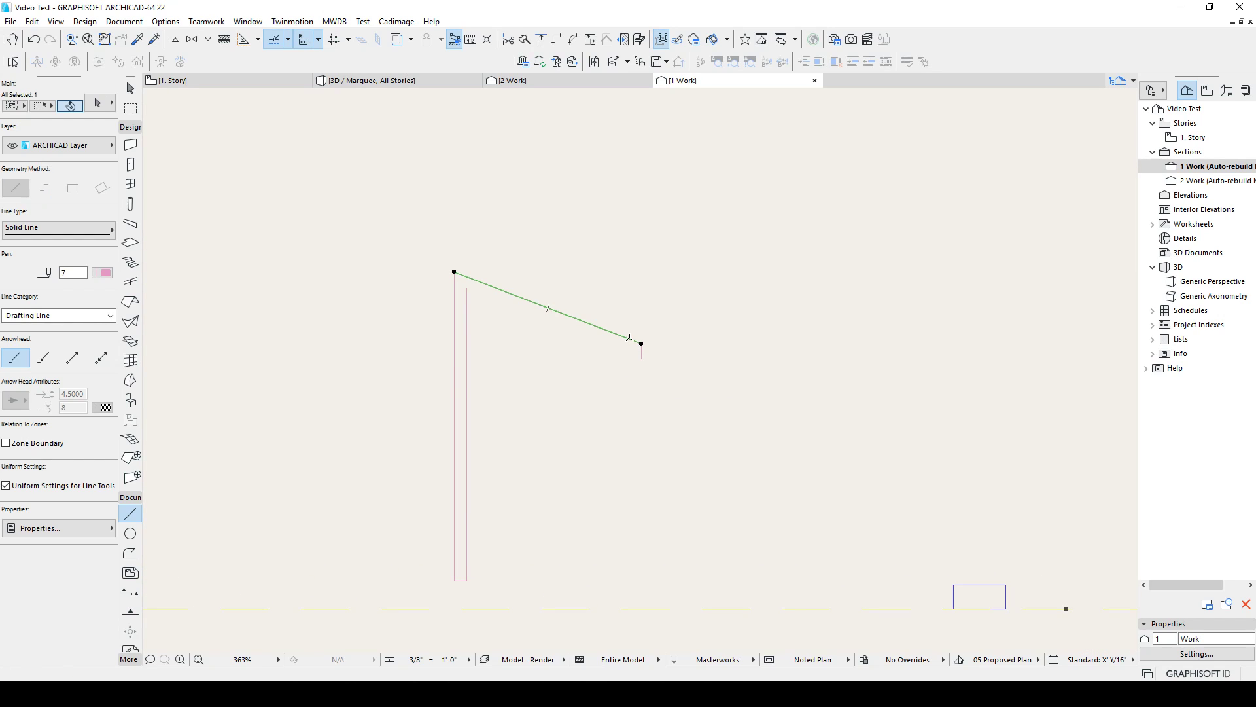
Drag a copy of the sloping rafter line 2" perpendicular to it on its lower side.
key("ctrl+d")
left_click(631, 295)
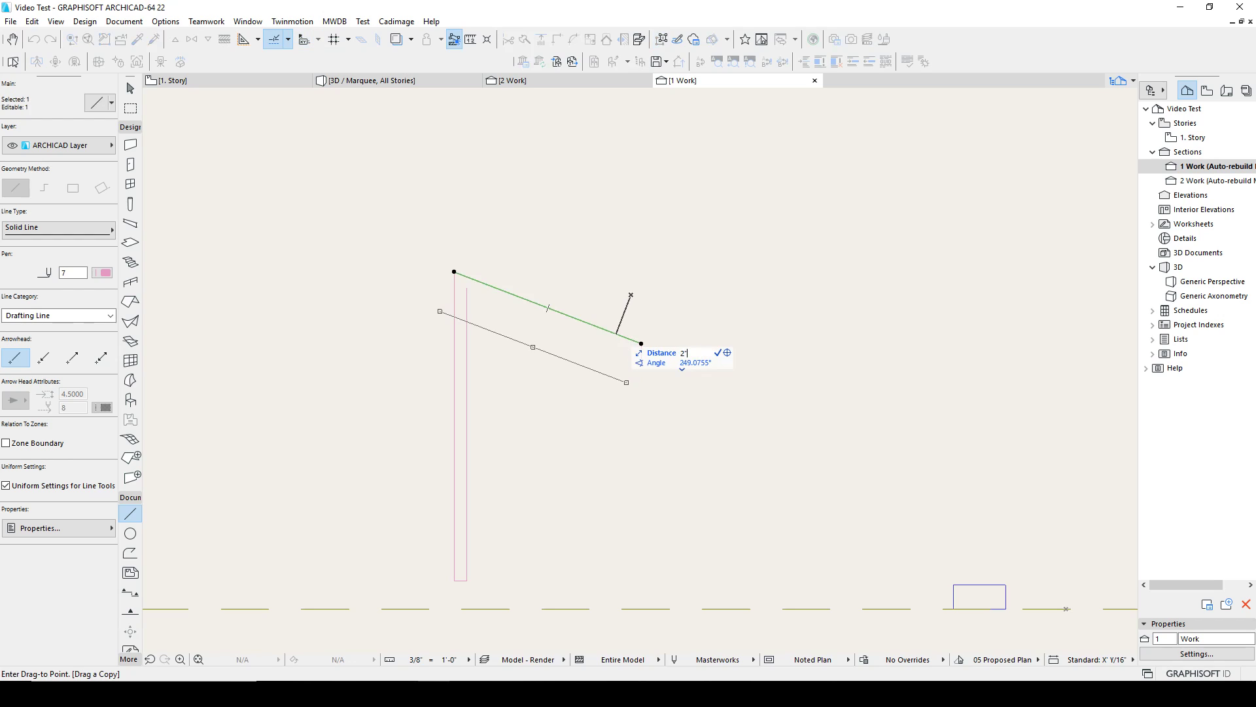
key("Return")
Join the copied rafter line to the short vertical end line and to the post's inner line with clean corners.
scroll(680, 400, "up", 4)
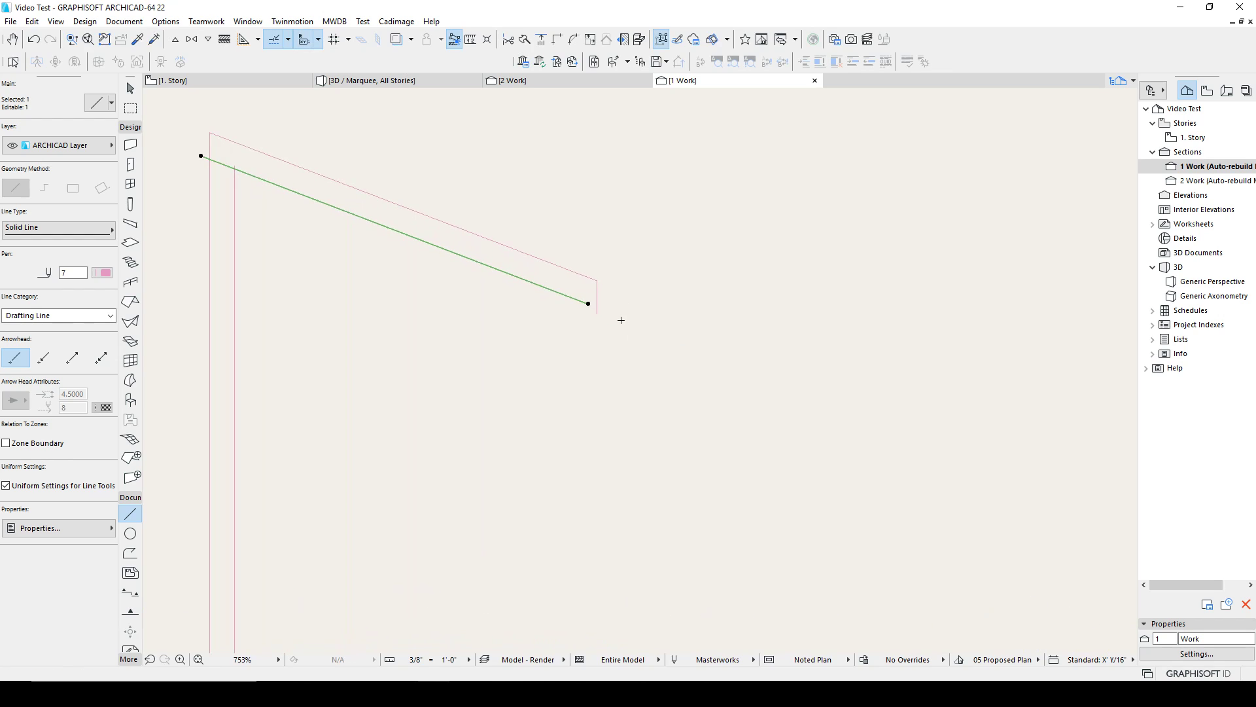
key("Escape")
left_click_drag(617, 307, 541, 291, "shift")
key("Escape")
key("Escape")
middle_click_drag(336, 216, 509, 249)
scroll(386, 200, "up", 5)
left_click_drag(435, 215, 409, 186)
key("ctrl+i")
scroll(475, 229, "down", 5)
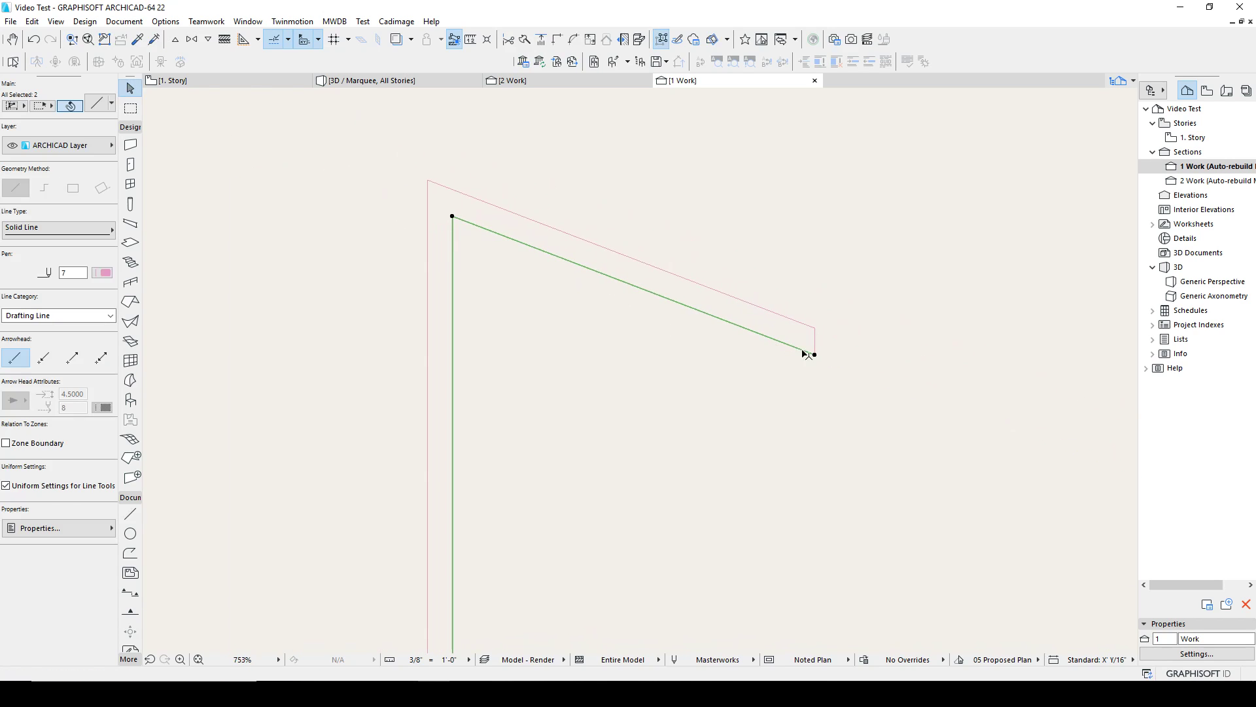
Draw a diagonal brace line from the rafter's underside near its outer end down to the post's inner face.
key("Escape")
key("l")
left_click(766, 336)
middle_click_drag(676, 437, 730, 288)
double_click(510, 563)
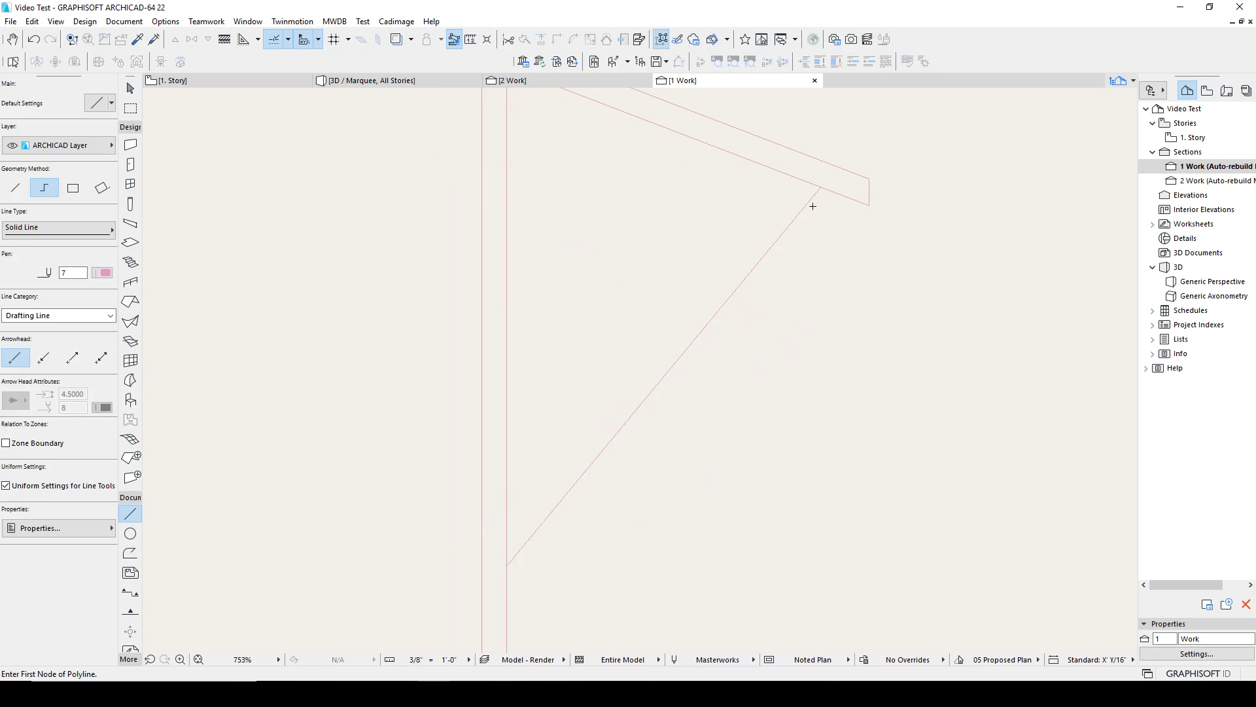
Drag a perpendicular copy of the diagonal brace line about 3" toward the inner upper corner.
left_click_drag(797, 214, 693, 272, "shift")
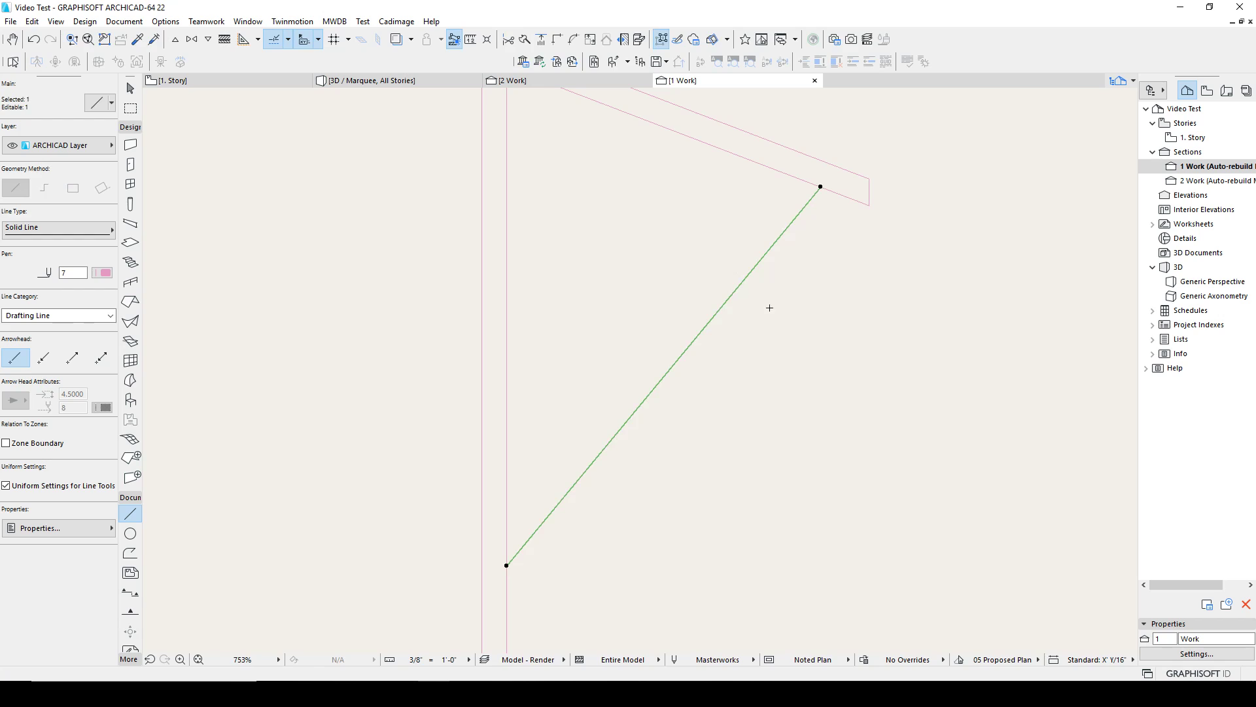
key("ctrl+shift+d")
left_click(779, 296)
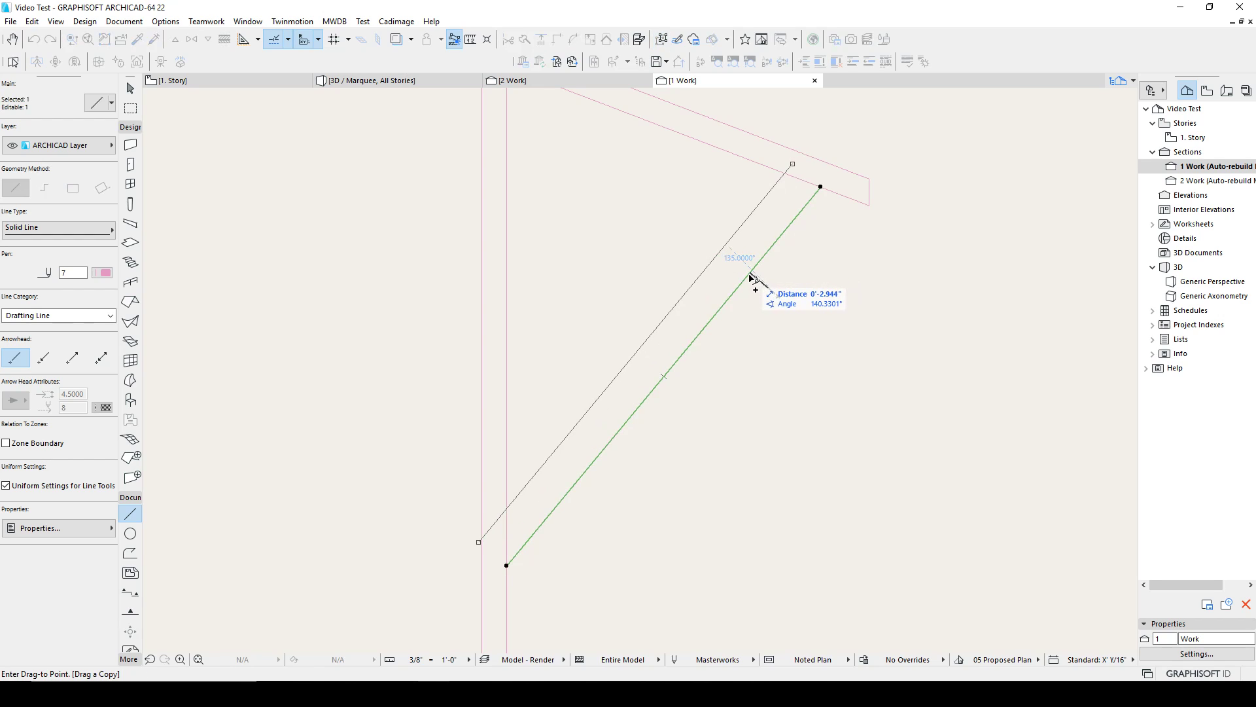
key("Tab")
key("Return")
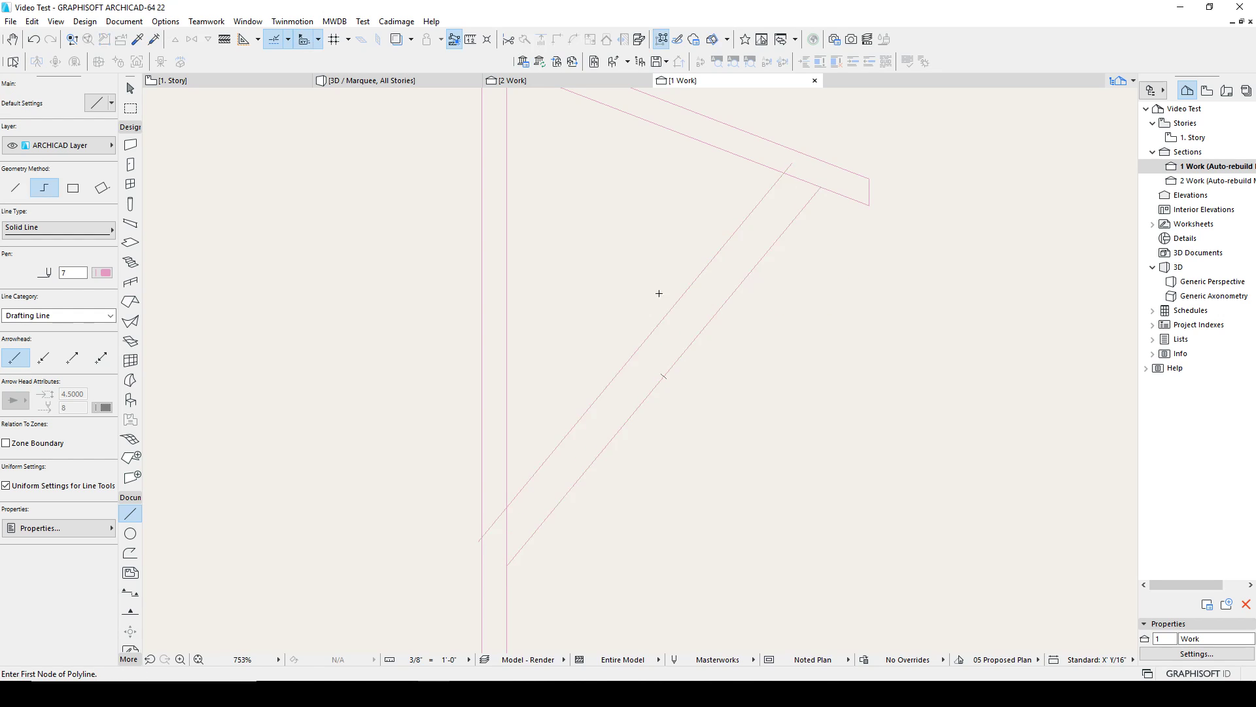
Trim the copied brace line's overshooting ends at the post's inner face and the rafter's underside.
left_click(507, 475, "shift")
left_click(788, 163, "ctrl")
key("ctrl+z")
key("Escape")
scroll(749, 247, "down", 2)
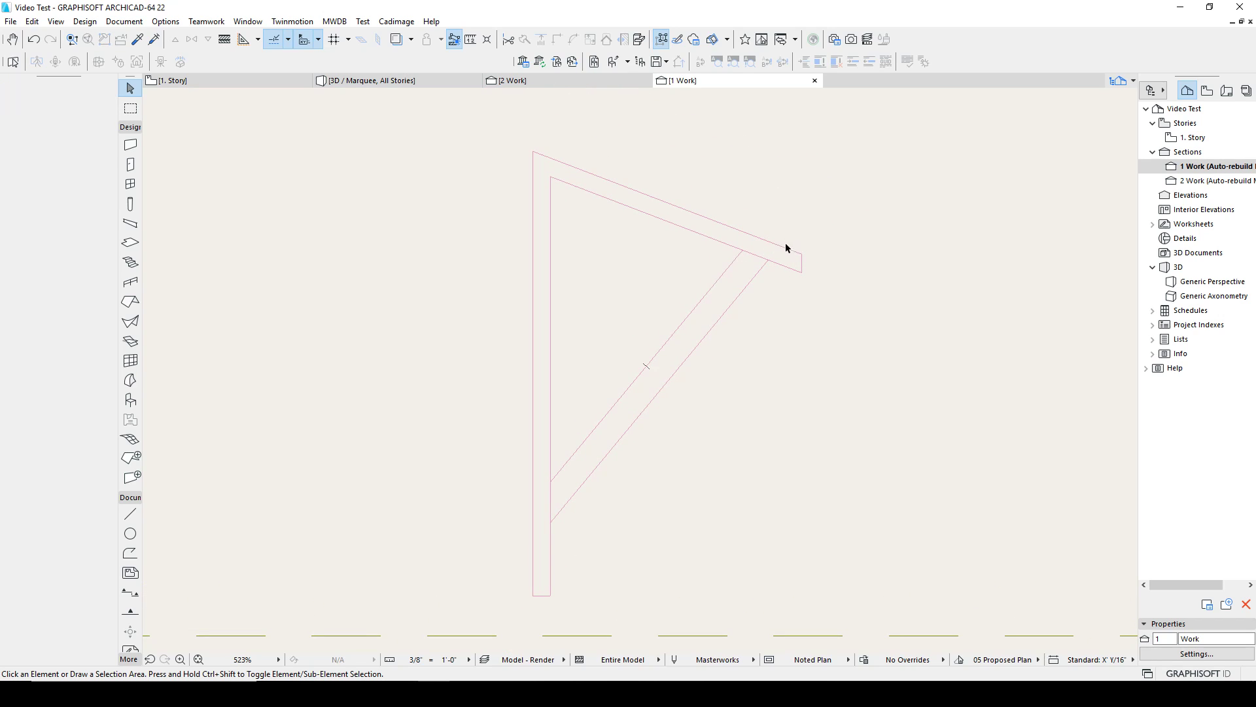
Draw a horizontal line about 1'-10" long from the brace and rafter junction to the post, and move it slightly upward.
key("l")
left_click(744, 251)
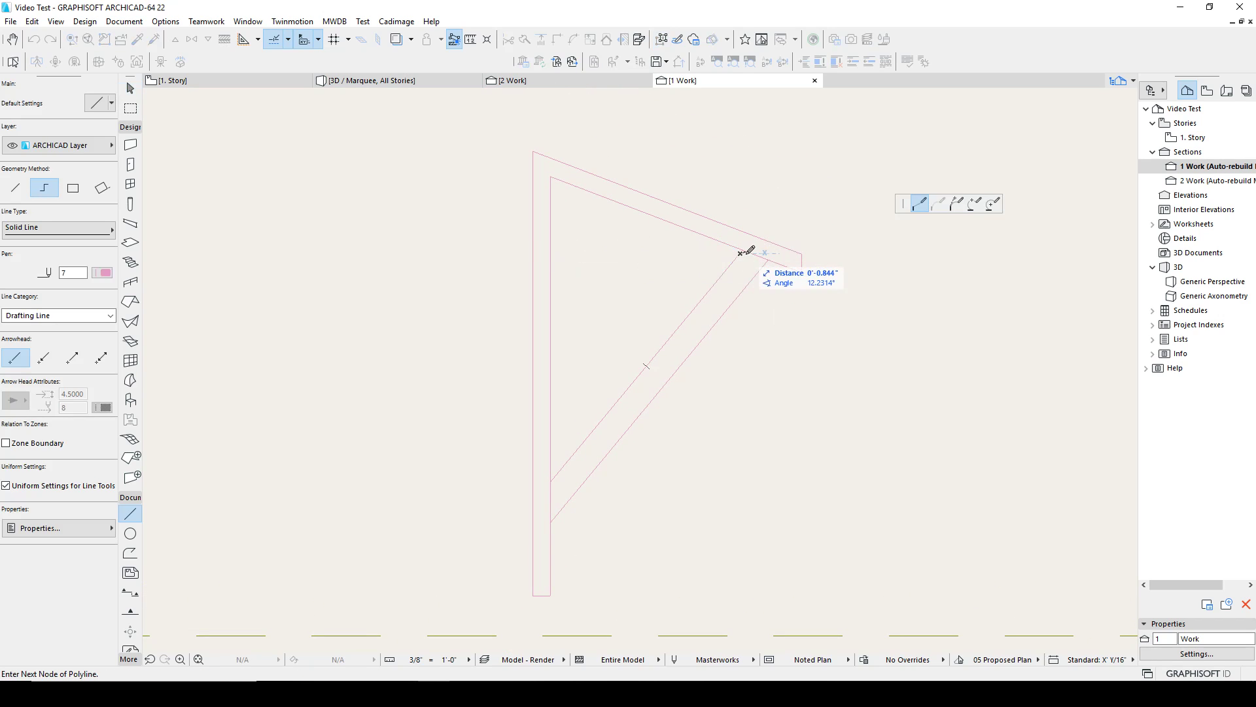
key("Escape")
left_click(744, 250)
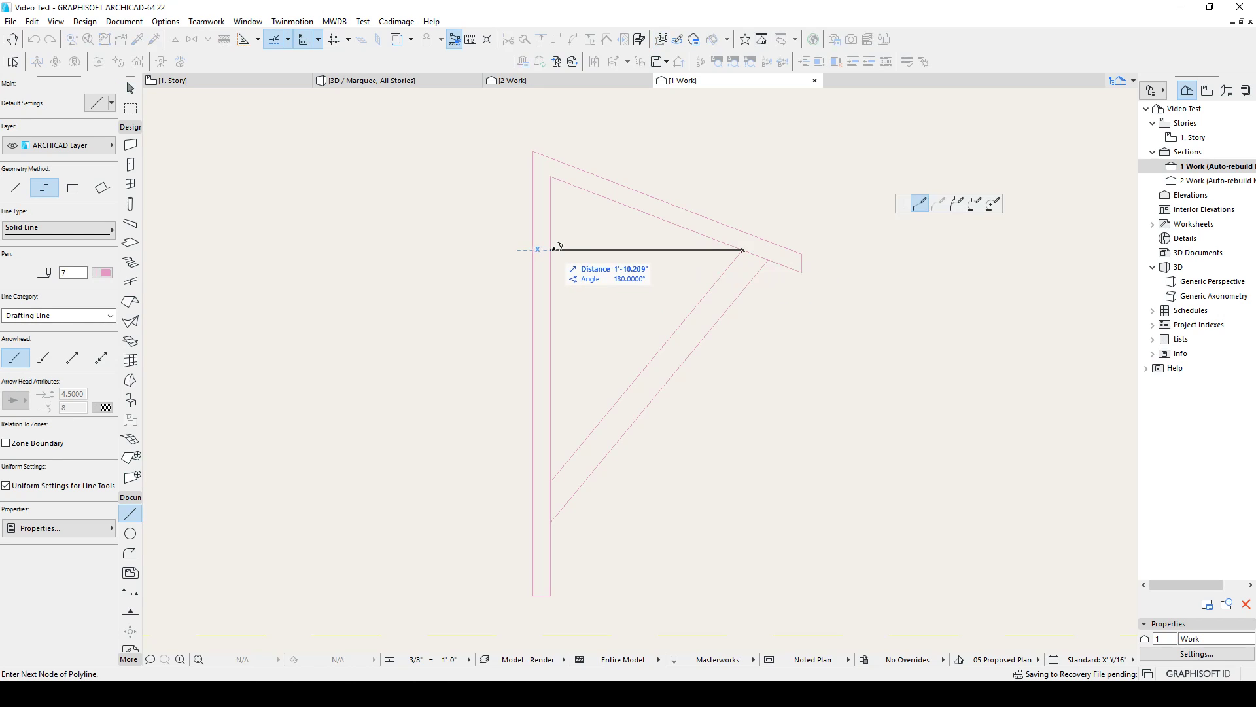
double_click(550, 250)
left_click(583, 249)
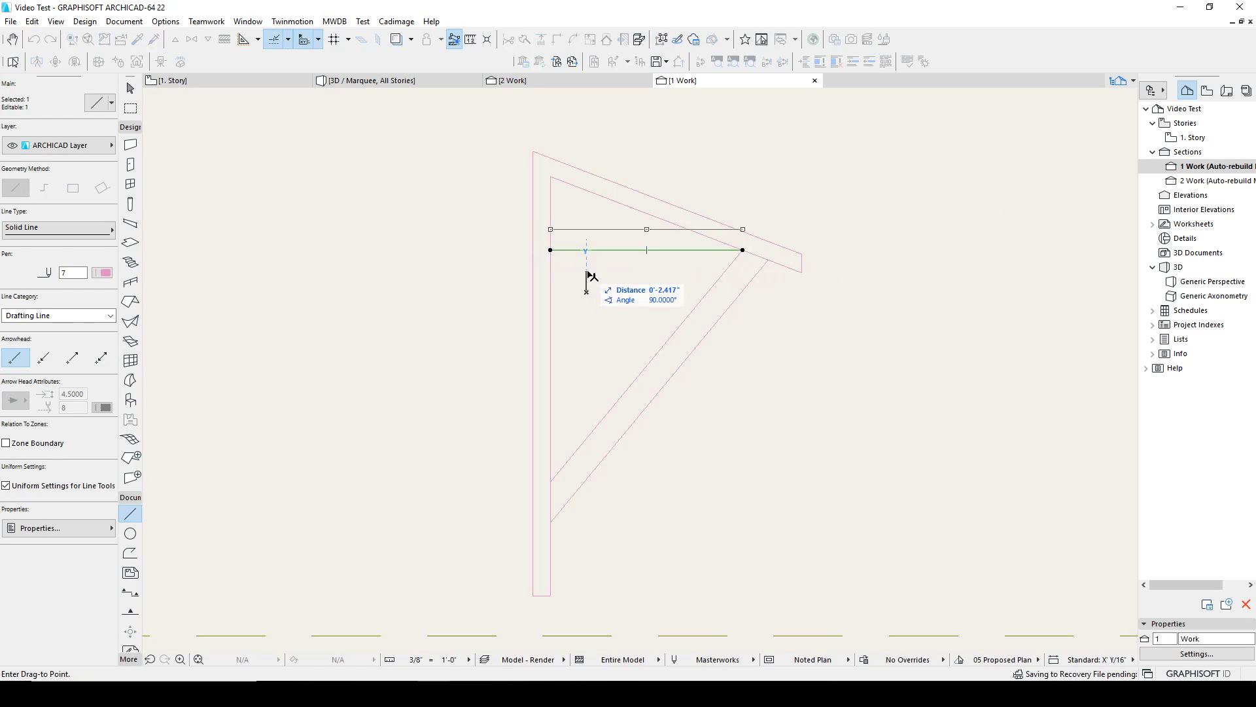
key("Return")
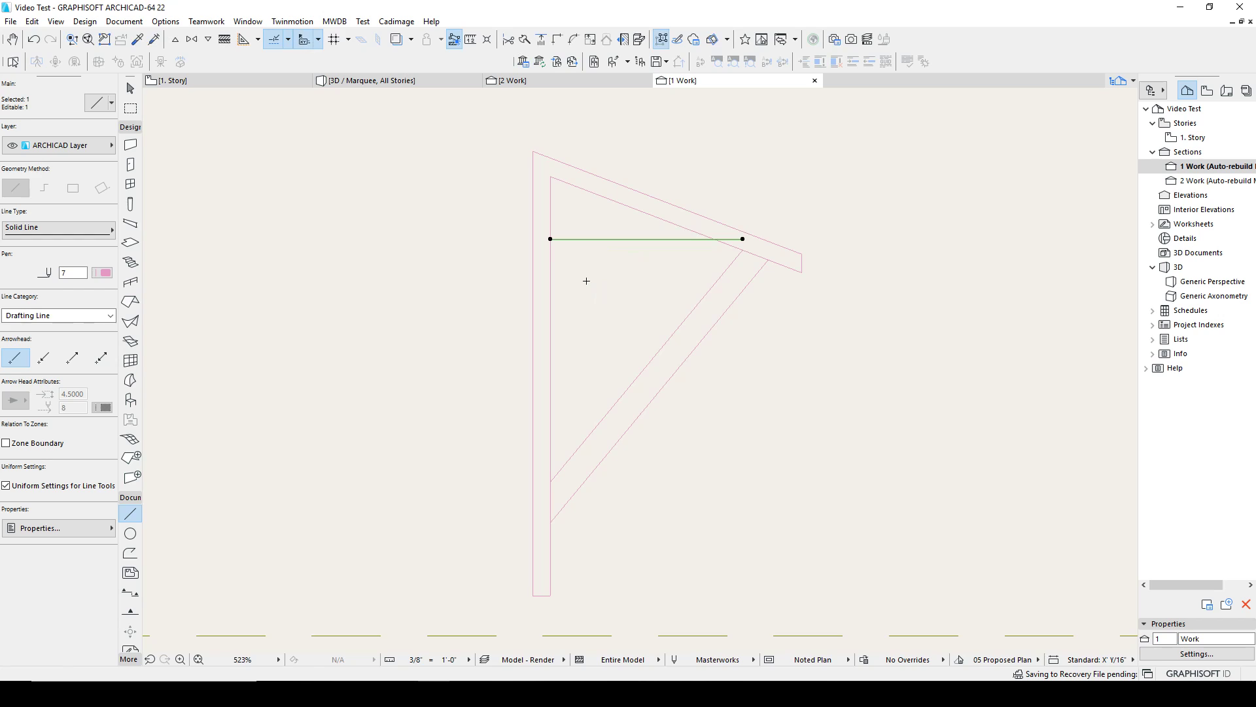
Drag a copy of the horizontal line 2.5" downward and trim both crossbar lines at the rafter and the brace.
key("ctrl+shift+d")
left_click(609, 263)
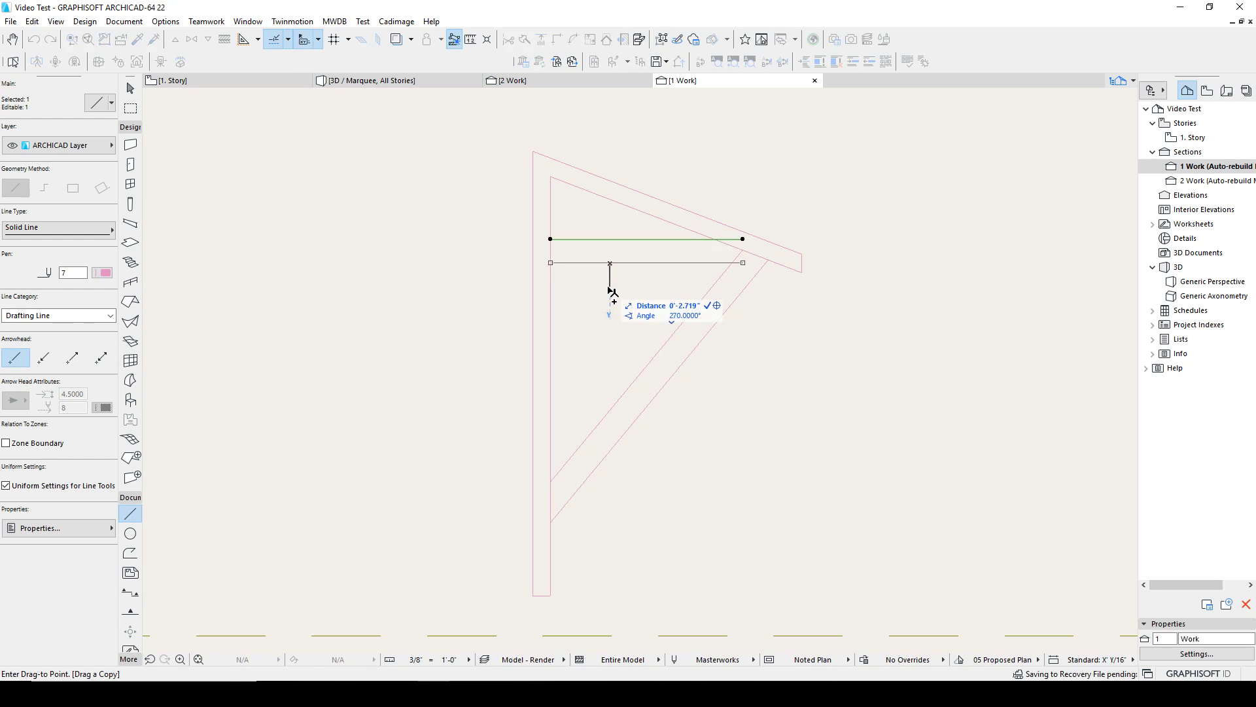
type("2.5")
key("Return")
key("Escape")
scroll(743, 240, "up", 3)
left_click(729, 239, "ctrl")
scroll(749, 299, "down", 1)
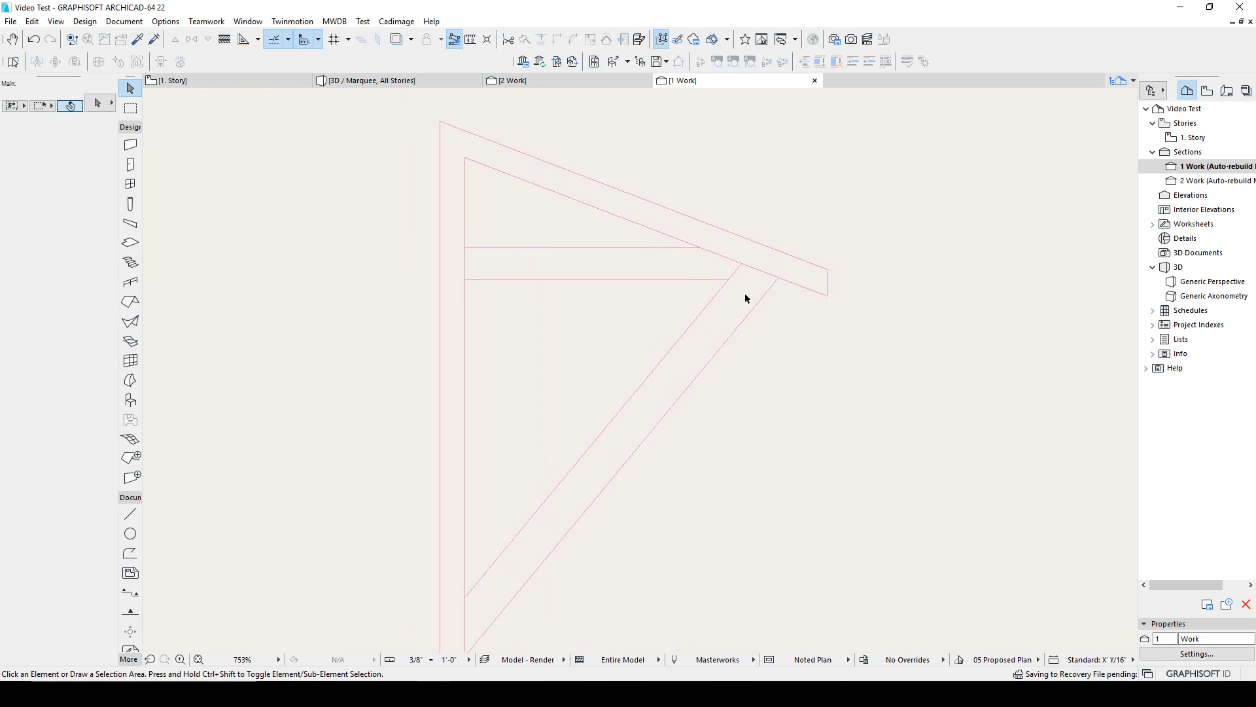
Create flat morph faces from the bracket's closed line outlines, covering the post with rafter, the crossbar and the brace.
key("l")
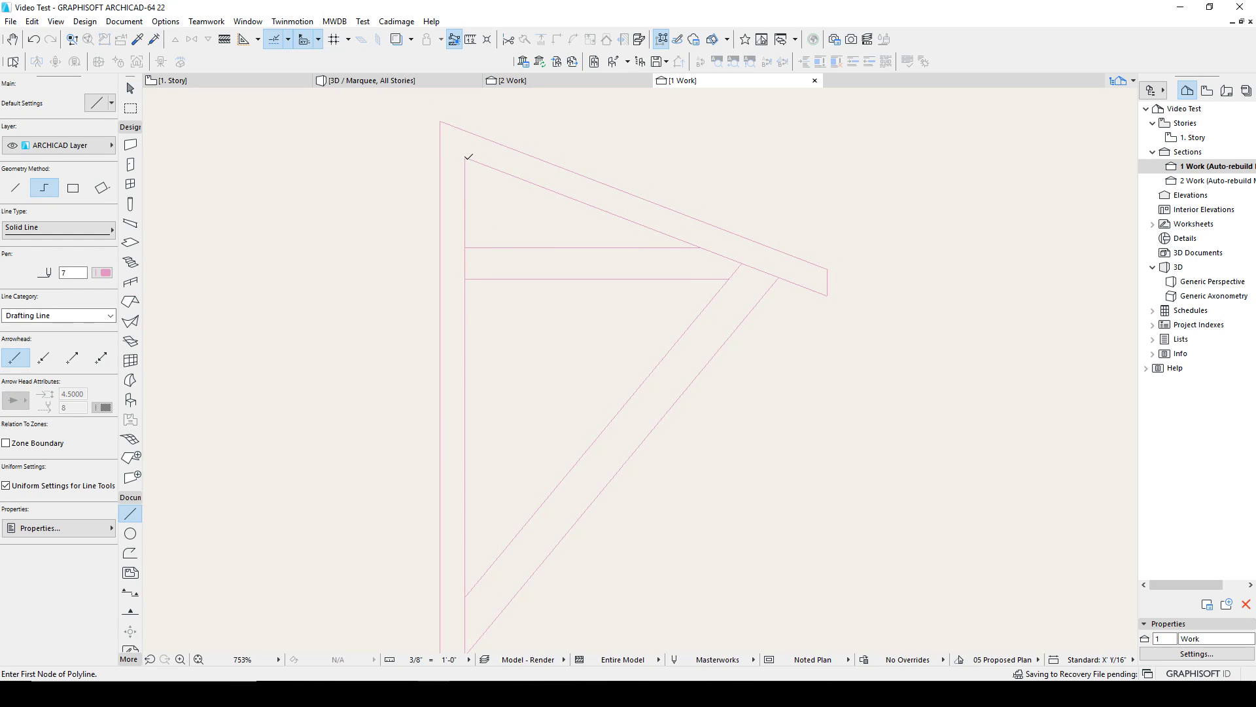
middle_click_drag(709, 277, 744, 205)
scroll(687, 234, "down", 2)
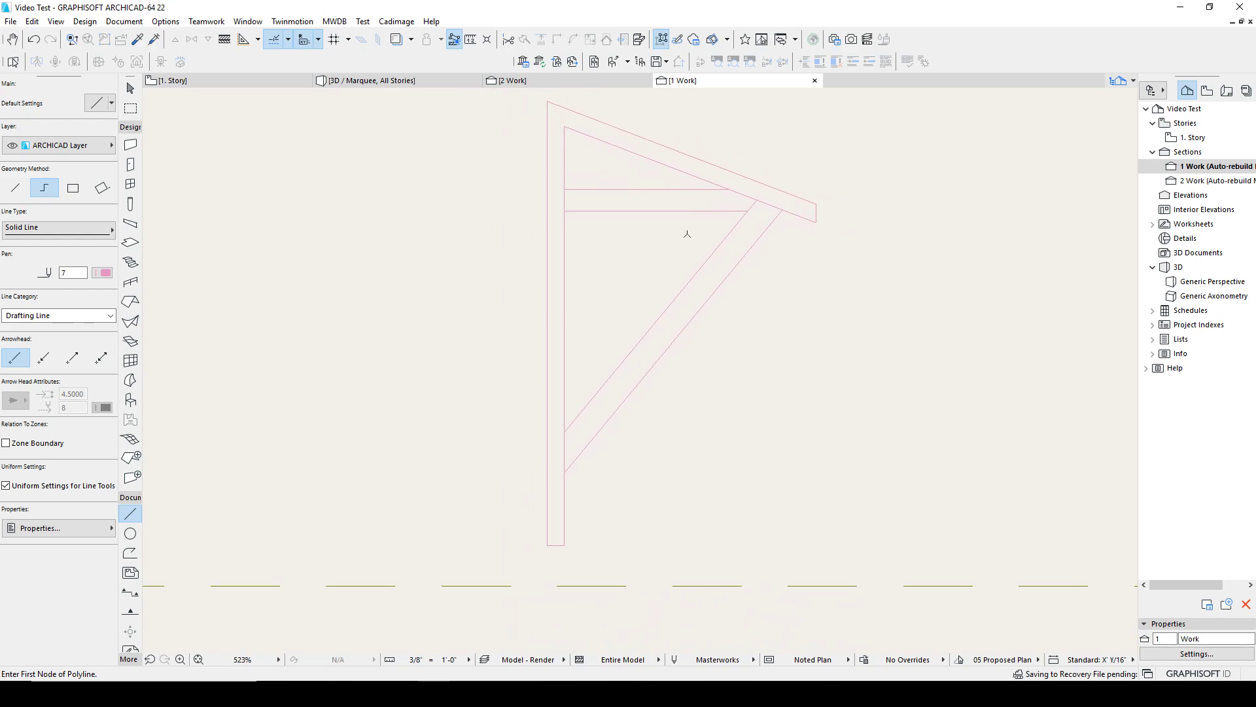
left_click(130, 380)
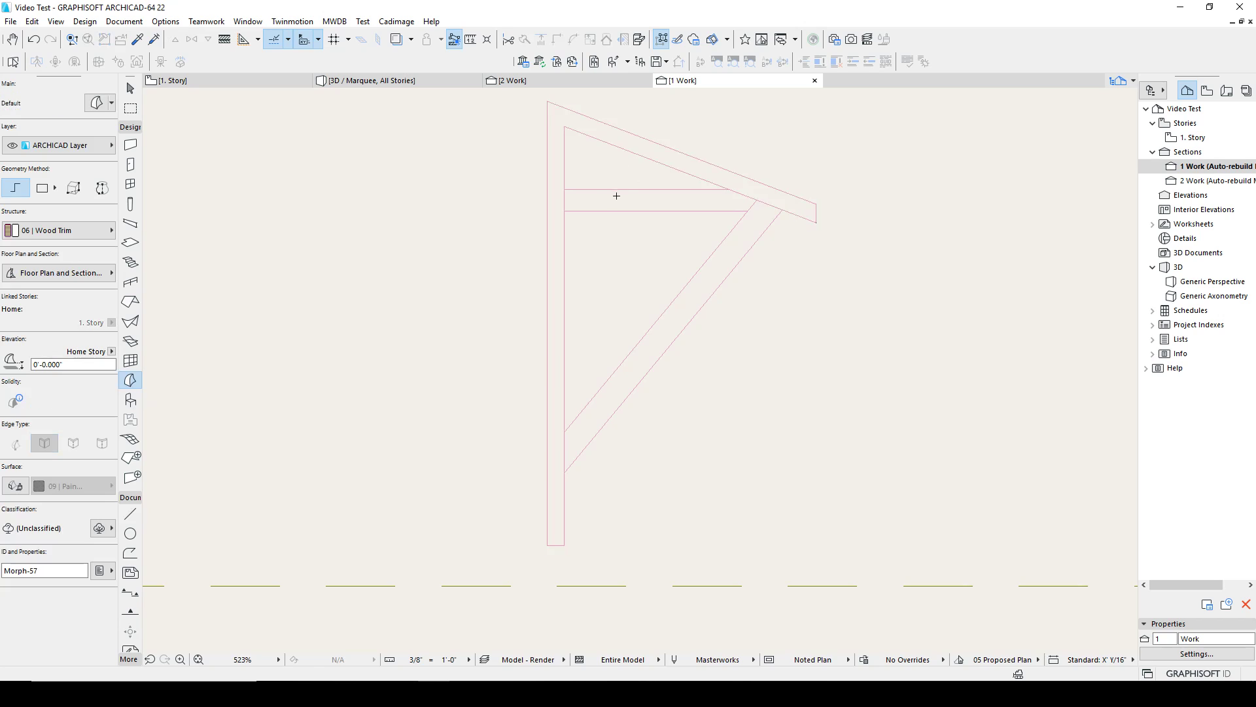
key("Escape")
left_click(130, 380)
left_click(609, 197)
left_click(746, 239)
key("Escape")
Look for the new bracket morphs in the 3D view and among all elements on the 1. Story floor plan.
left_click(417, 81)
scroll(886, 352, "down", 5)
scroll(857, 362, "up", 5)
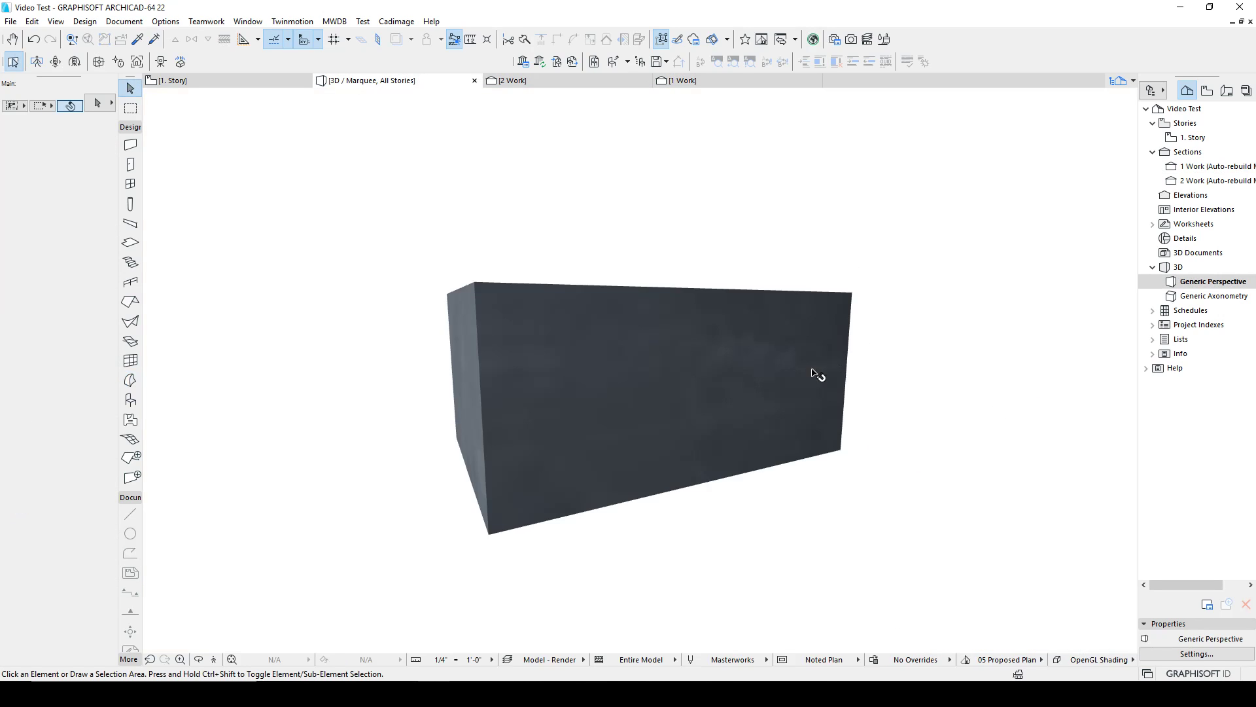
middle_click_drag(833, 372, 632, 389, "shift")
left_click(236, 80)
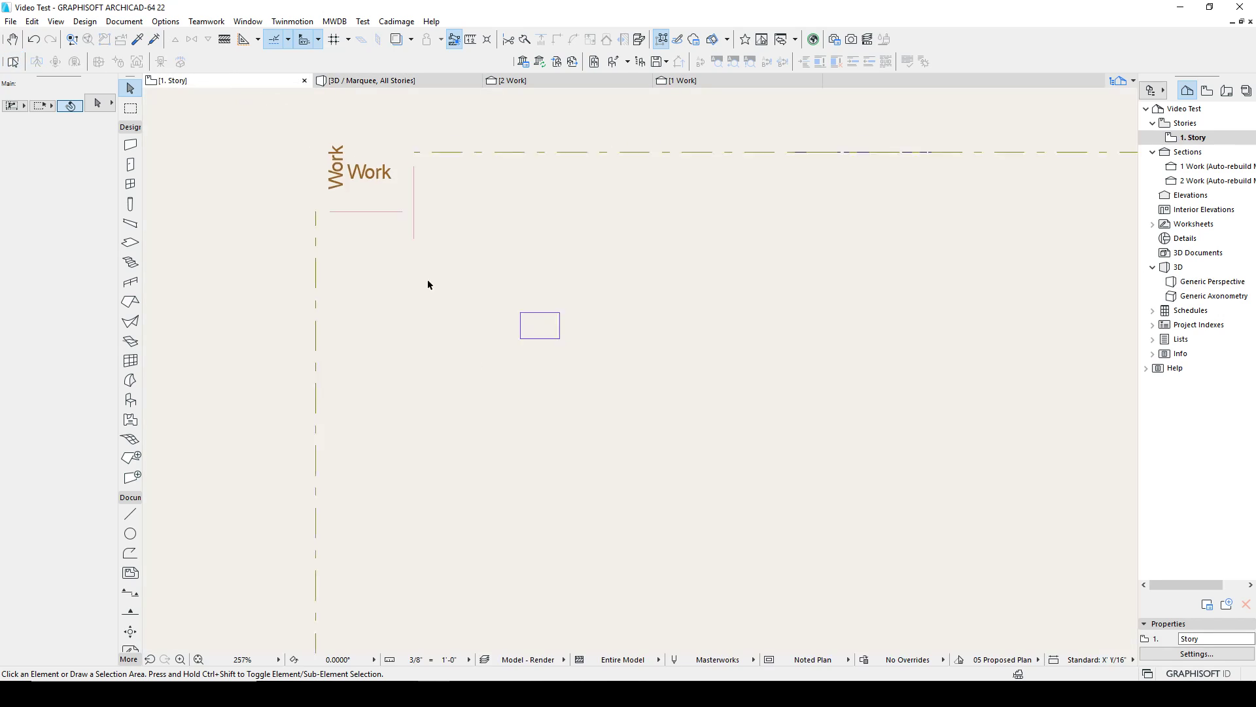
key("ctrl+a")
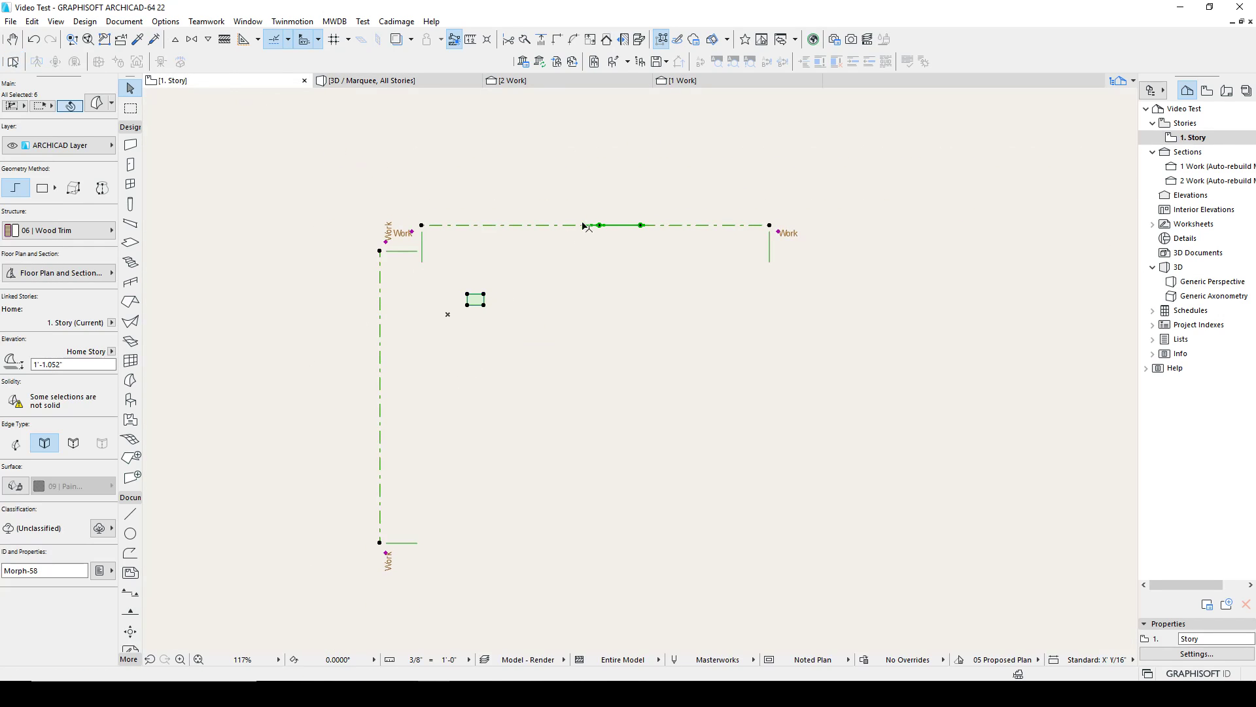
key("Escape")
Draw a marquee around both section lines and the box on the floor plan, and show the enclosed area in 3D.
left_click(130, 108)
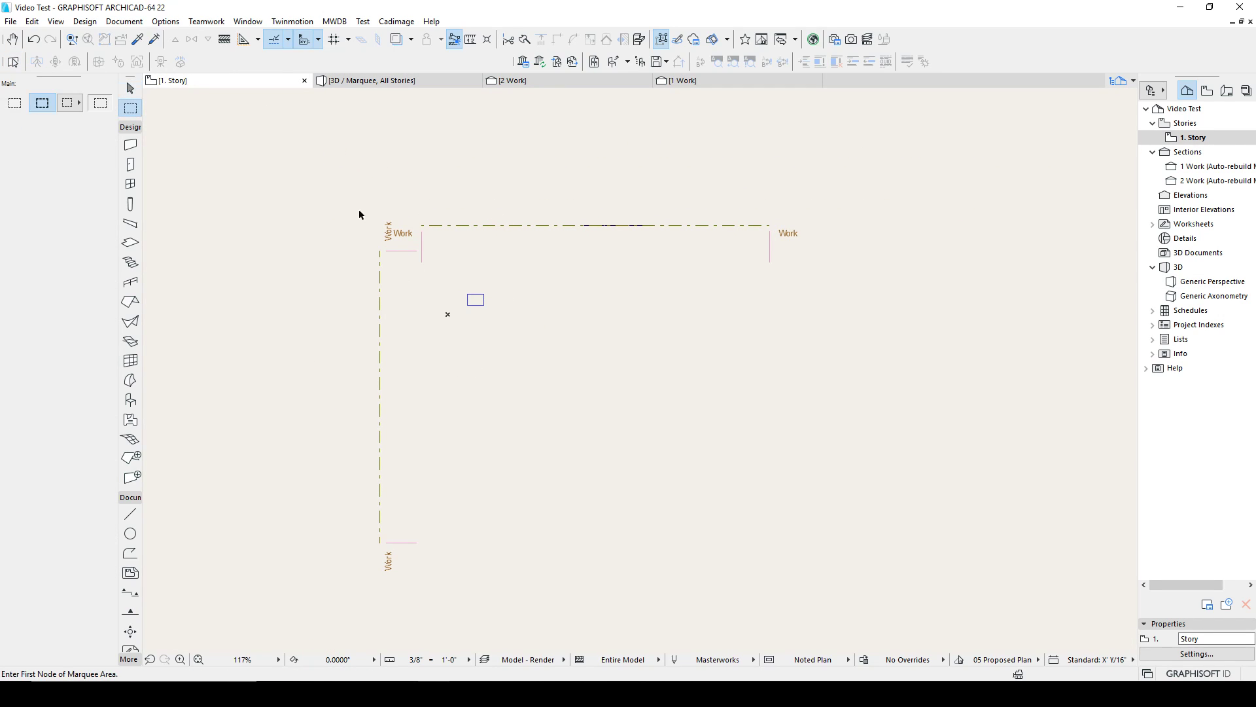
left_click(370, 208)
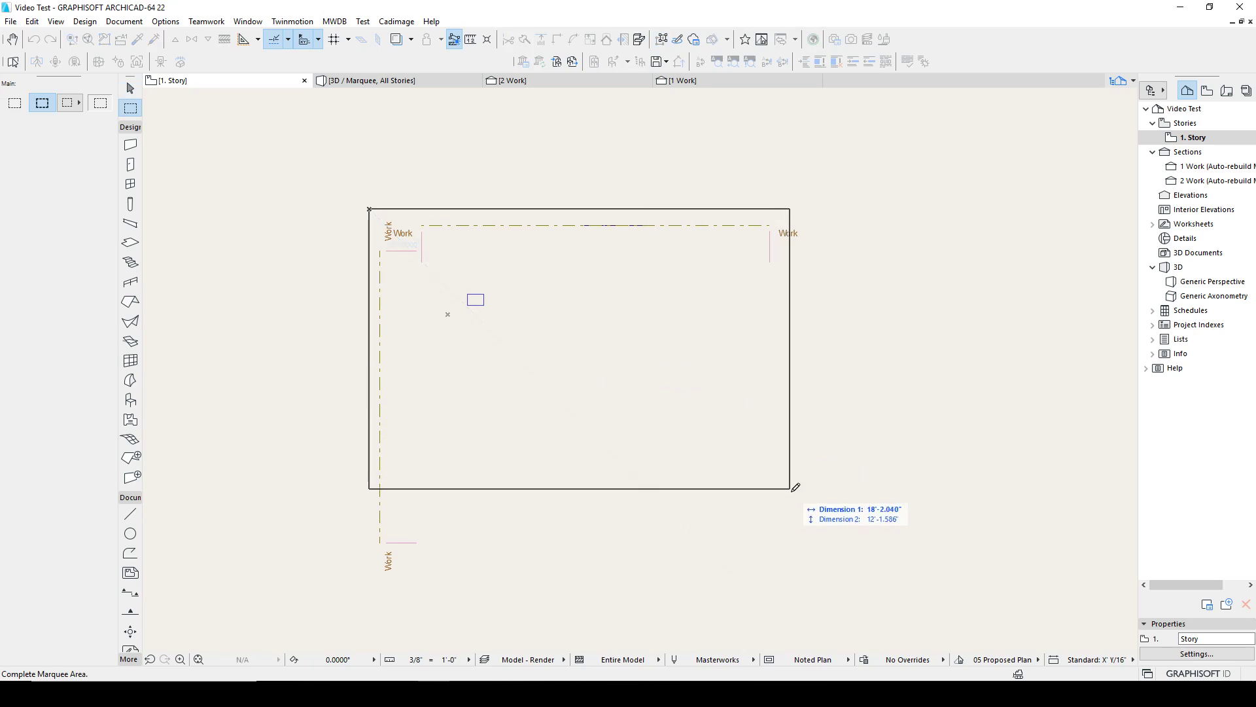
left_click(803, 565)
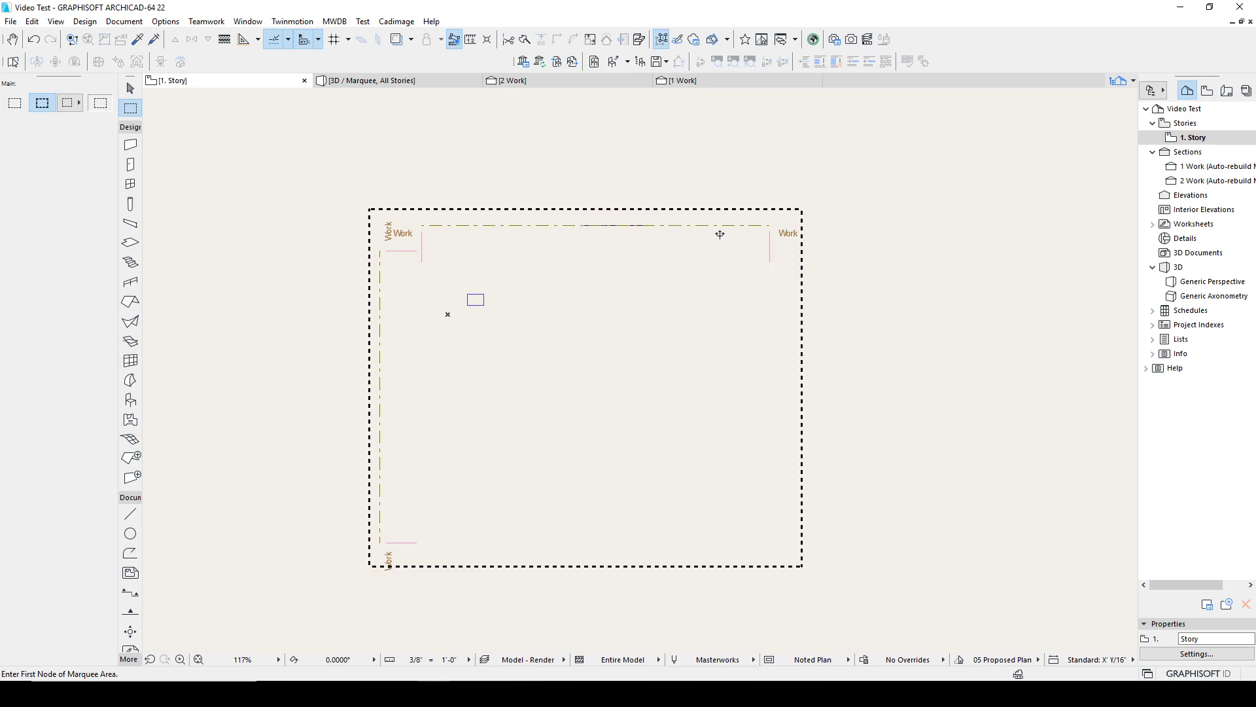
key("F5")
scroll(648, 265, "down", 5)
middle_click_drag(616, 354, 979, 441, "shift")
scroll(674, 363, "up", 3)
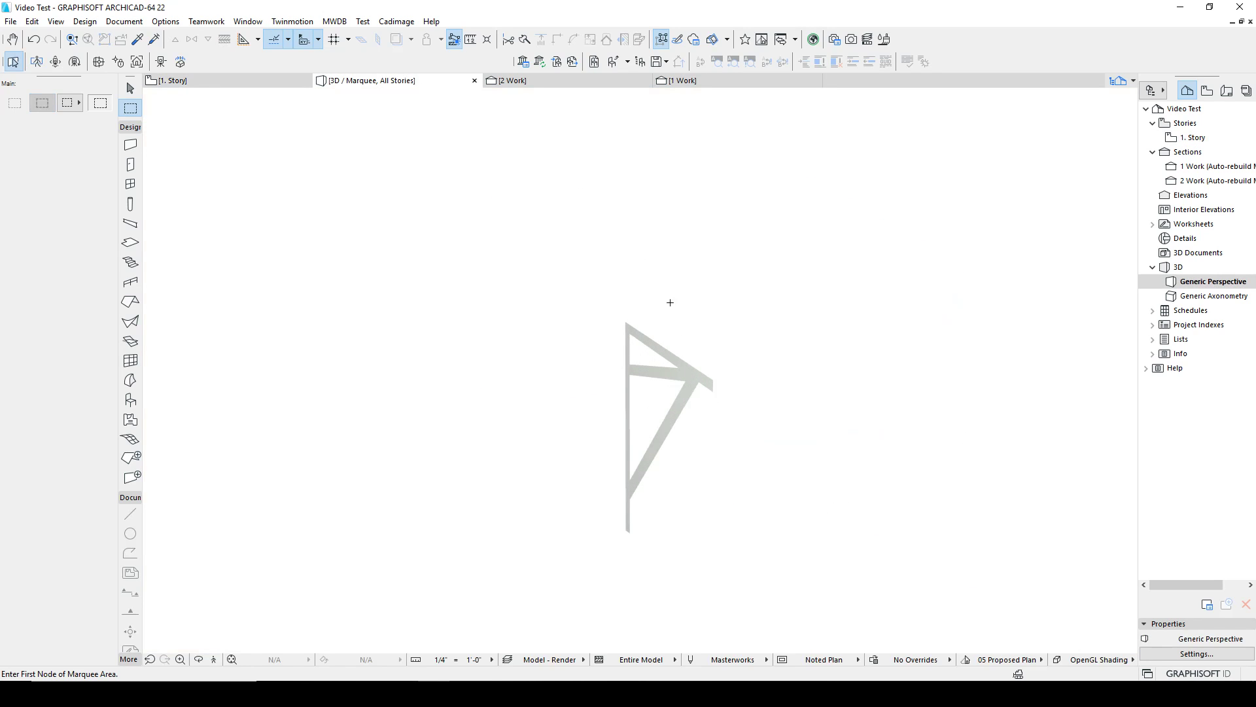
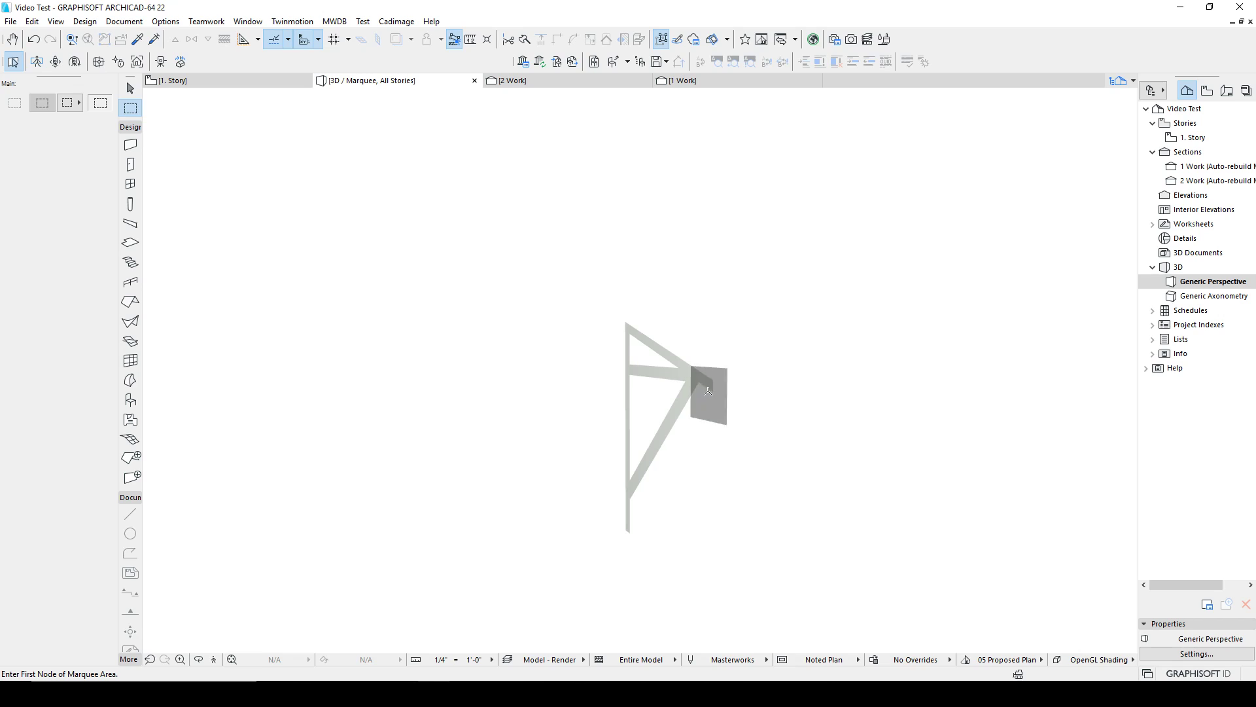
Select the three bracket morphs on the 1. Story floor plan and move them about 3'-9.7" straight down from the section line.
left_click(252, 82)
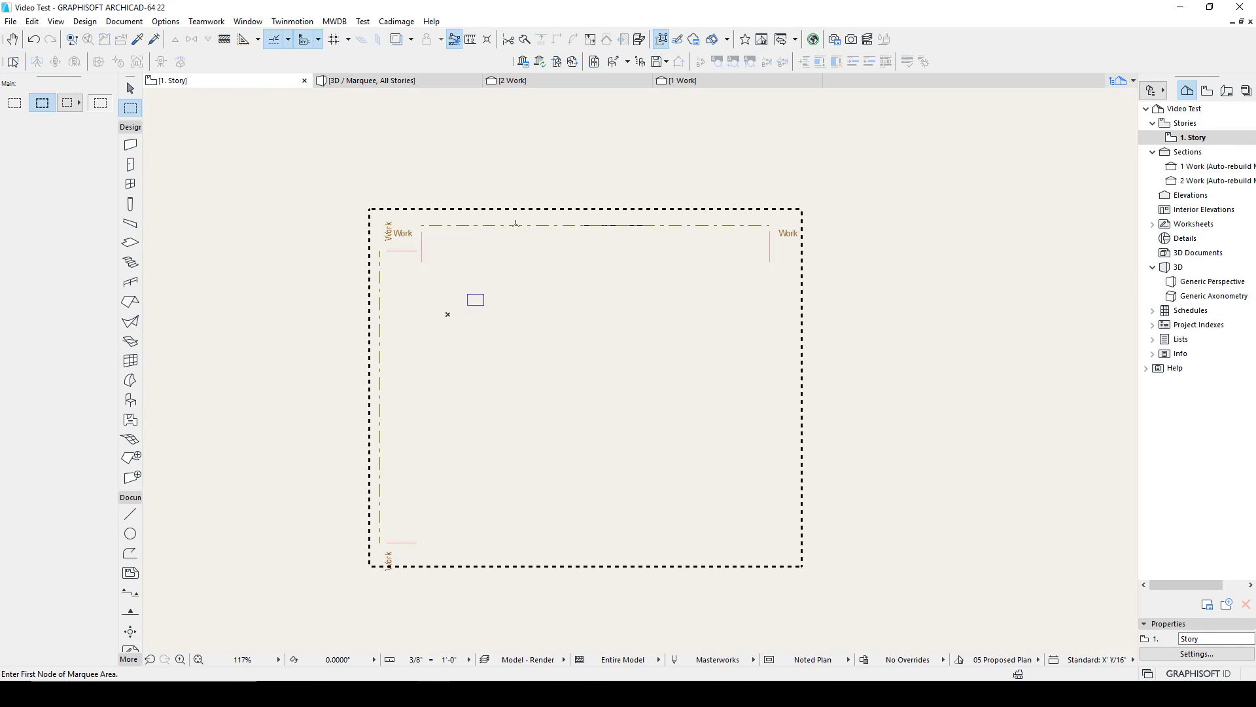
key("Escape")
left_click(596, 225)
key("Escape")
mouse_move(555, 206)
left_mouse_down()
mouse_move(587, 237)
mouse_move(698, 253)
left_mouse_up()
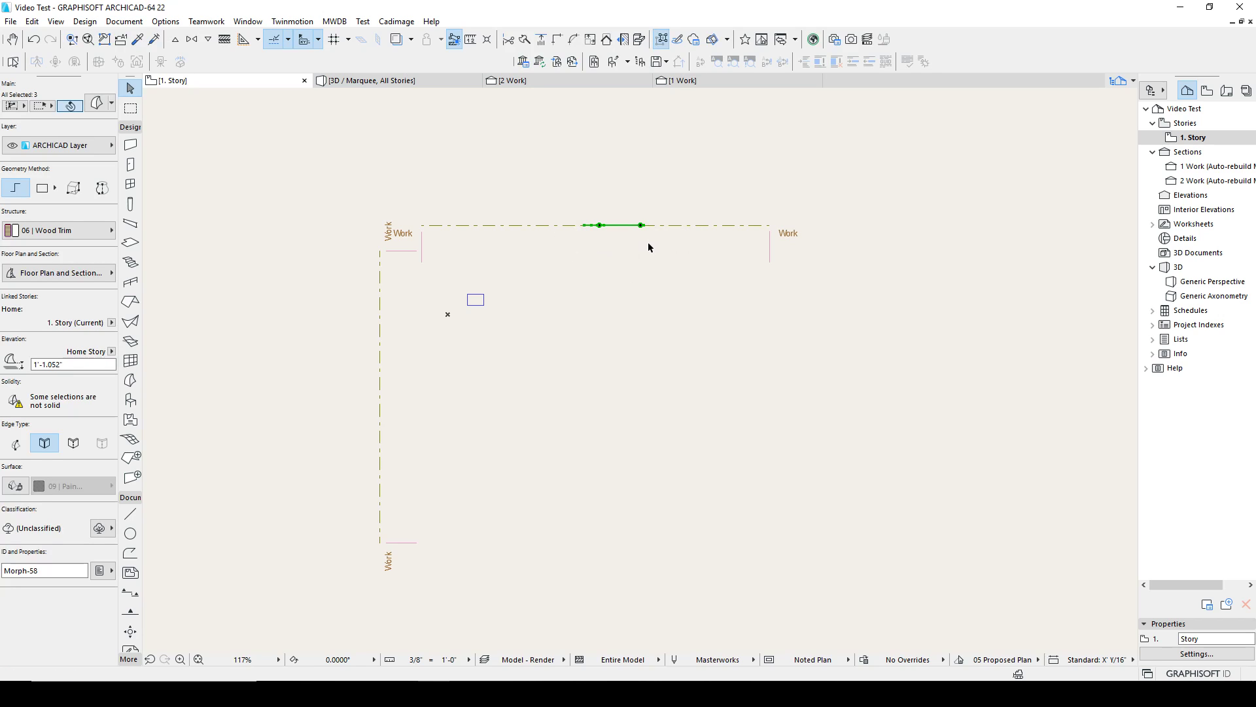
key("ctrl+d")
left_click(595, 245)
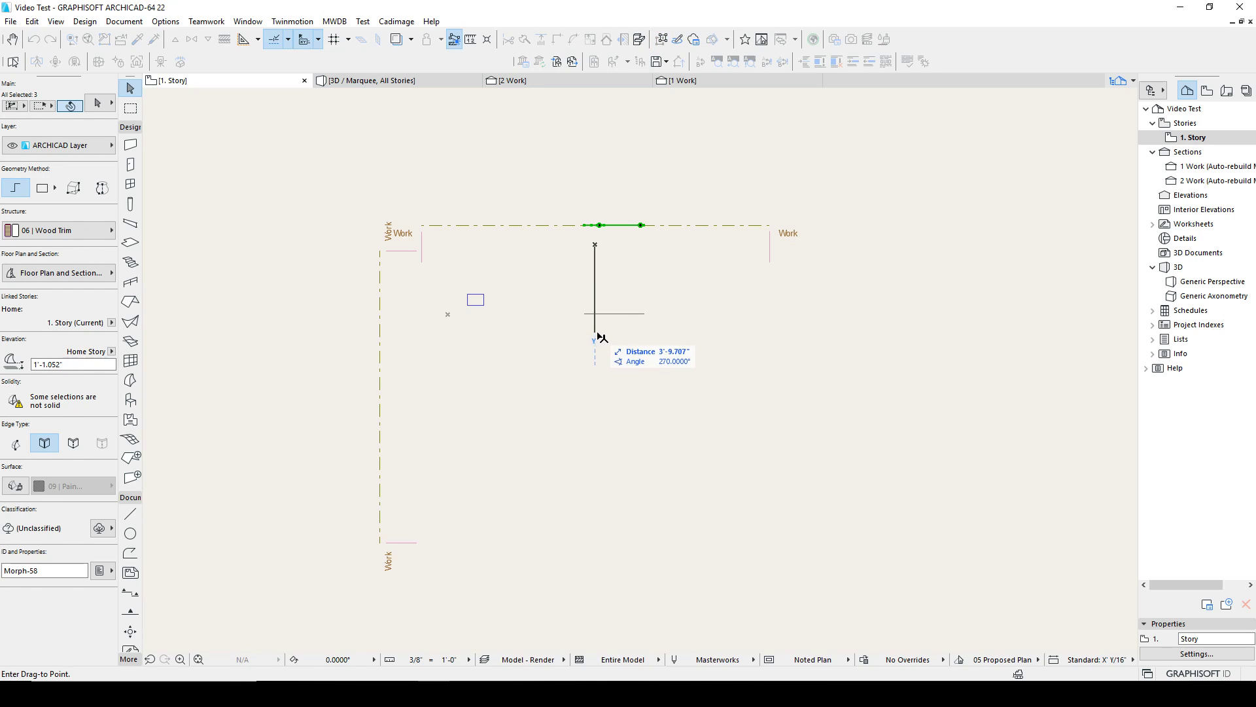
left_click(594, 333)
left_click(557, 106)
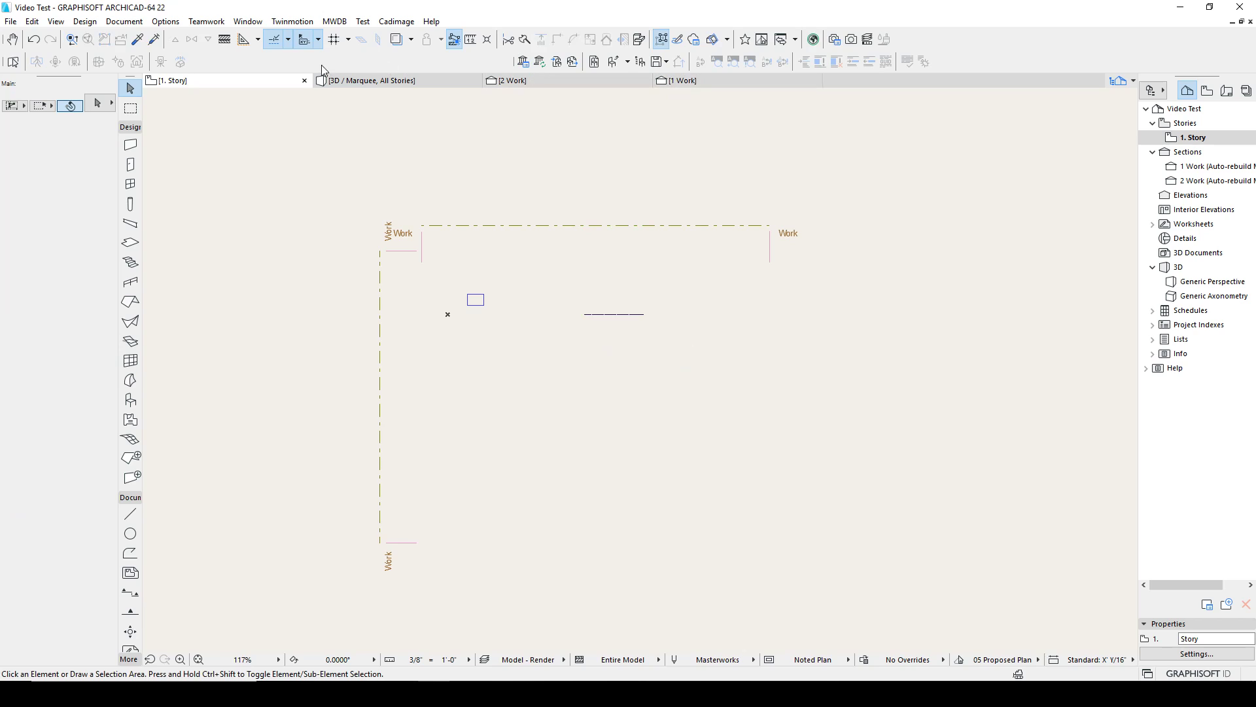
Extrude the face of the post-and-rafter morph perpendicularly into a solid in the 3D view.
left_click(379, 80)
scroll(828, 361, "up", 5)
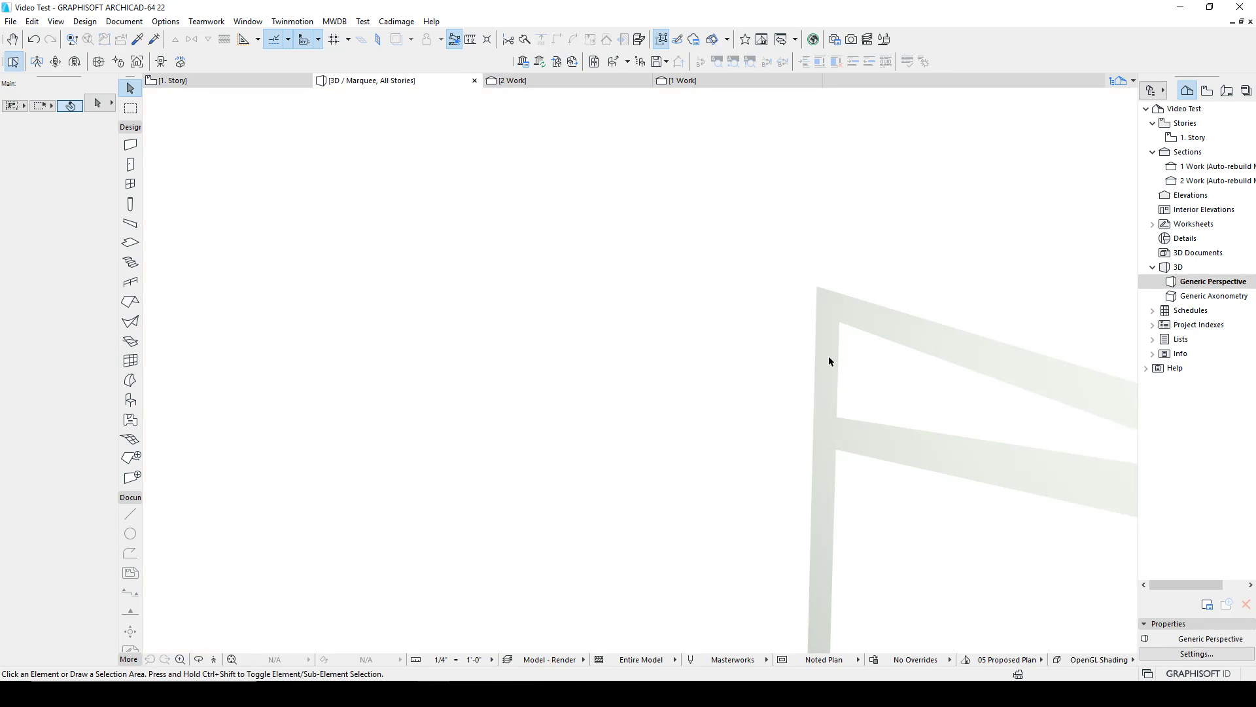
left_click(885, 328)
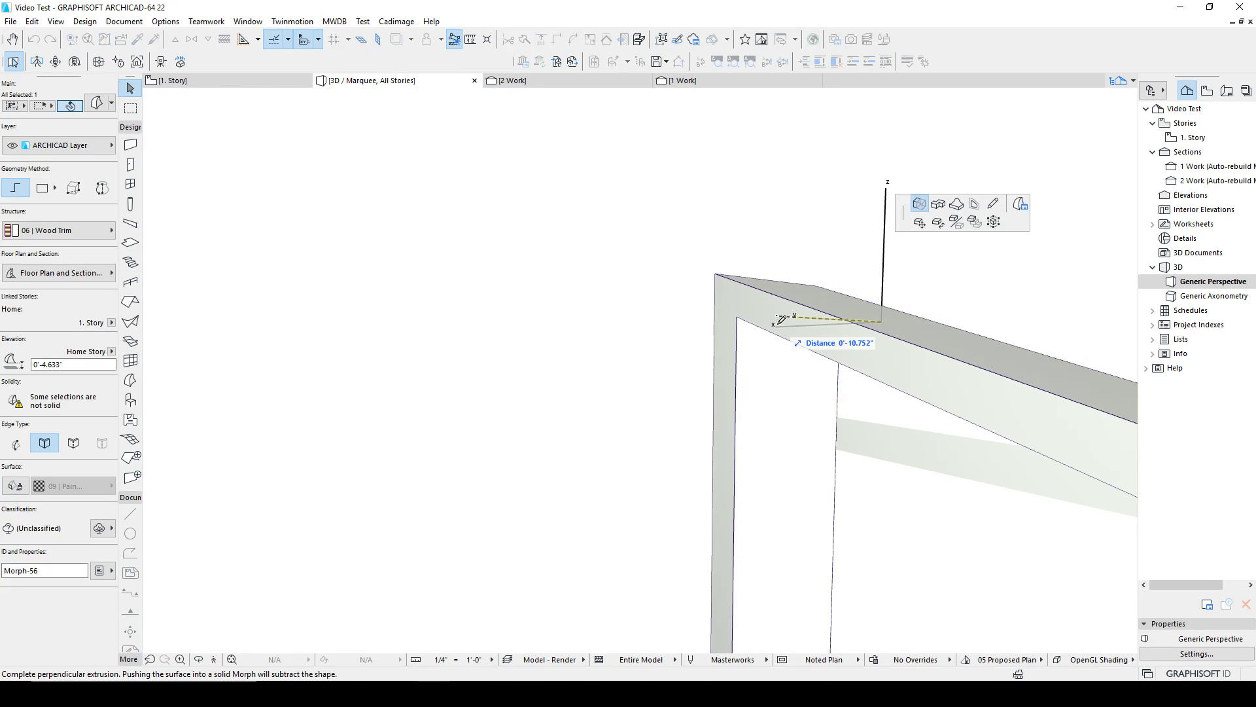
key("Return")
key("Escape")
Extrude the bracket's crossbar face 2.5" perpendicularly into a solid.
middle_click_drag(862, 326, 802, 372, "shift")
left_click(813, 367)
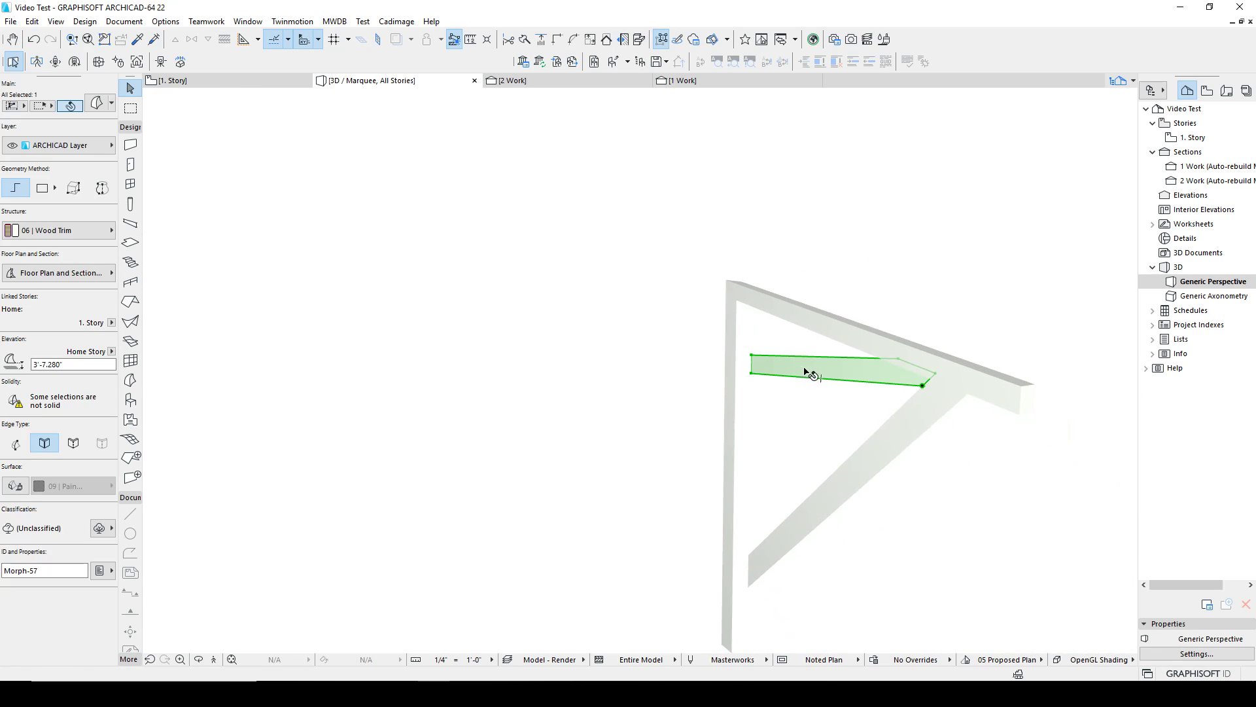
left_click(812, 368)
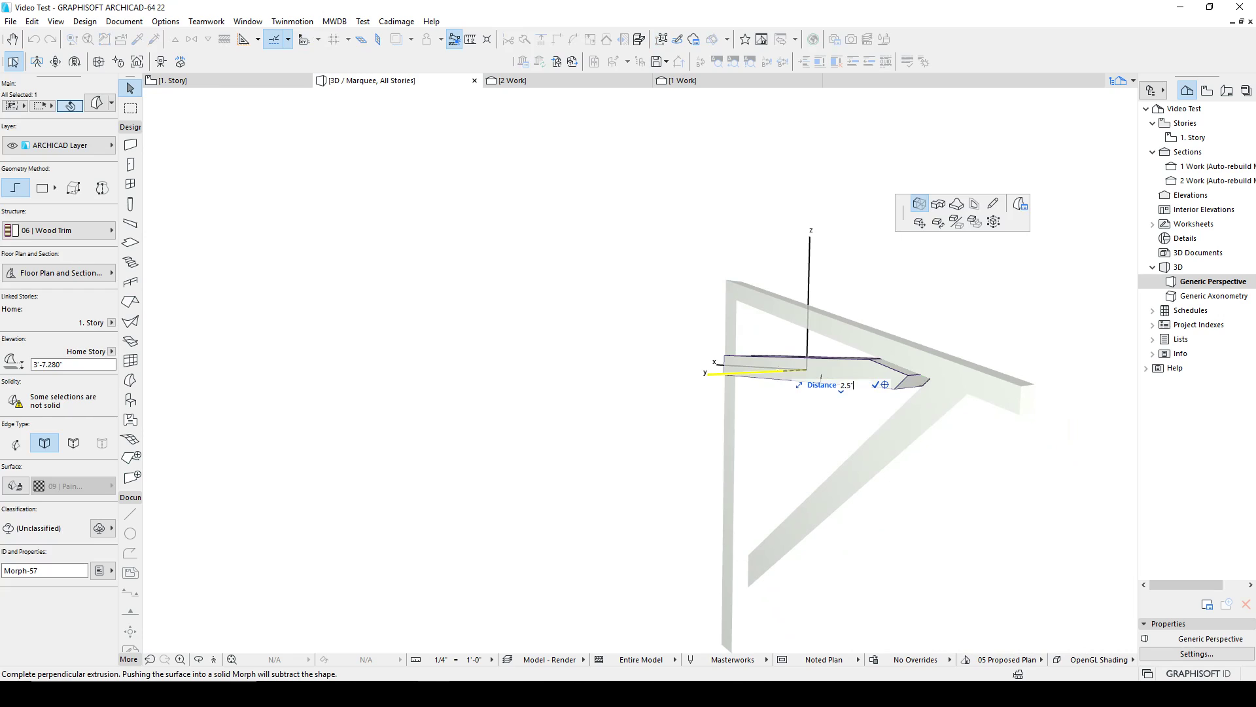
type("2.5'")
key("Return")
key("Escape")
Extrude the bracket's diagonal brace face 2" perpendicularly into a solid.
left_click(924, 419)
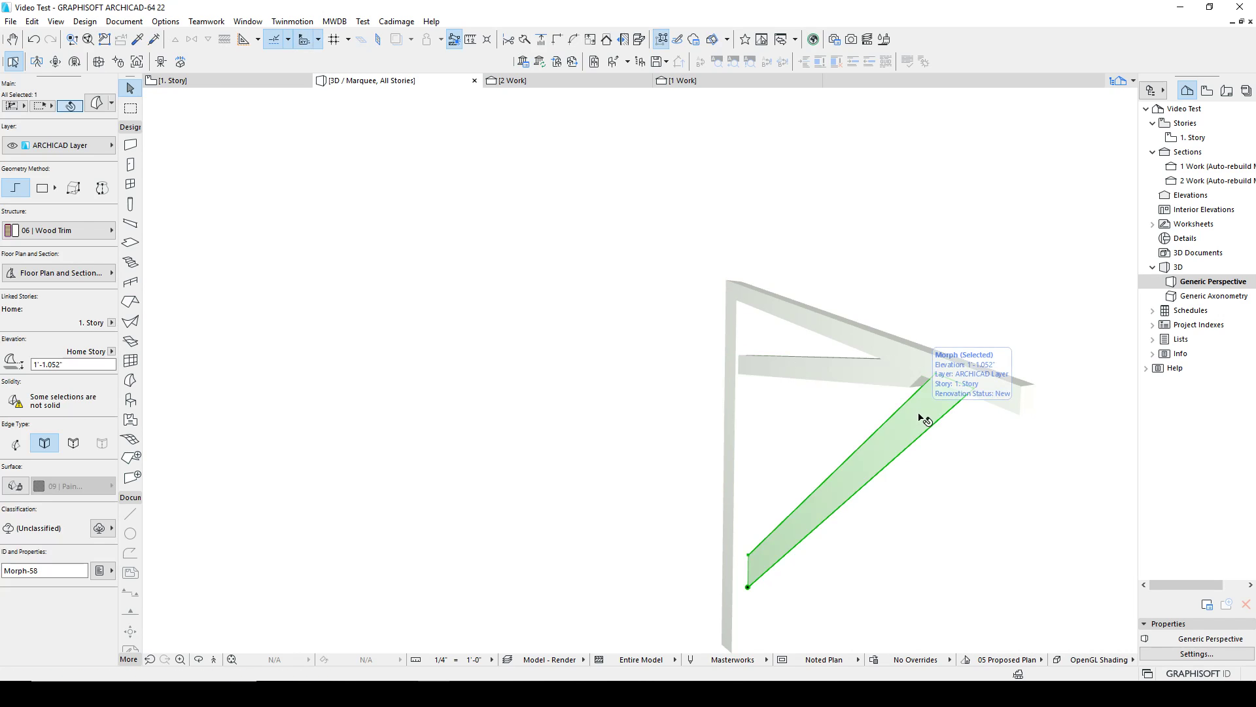
left_click(924, 419)
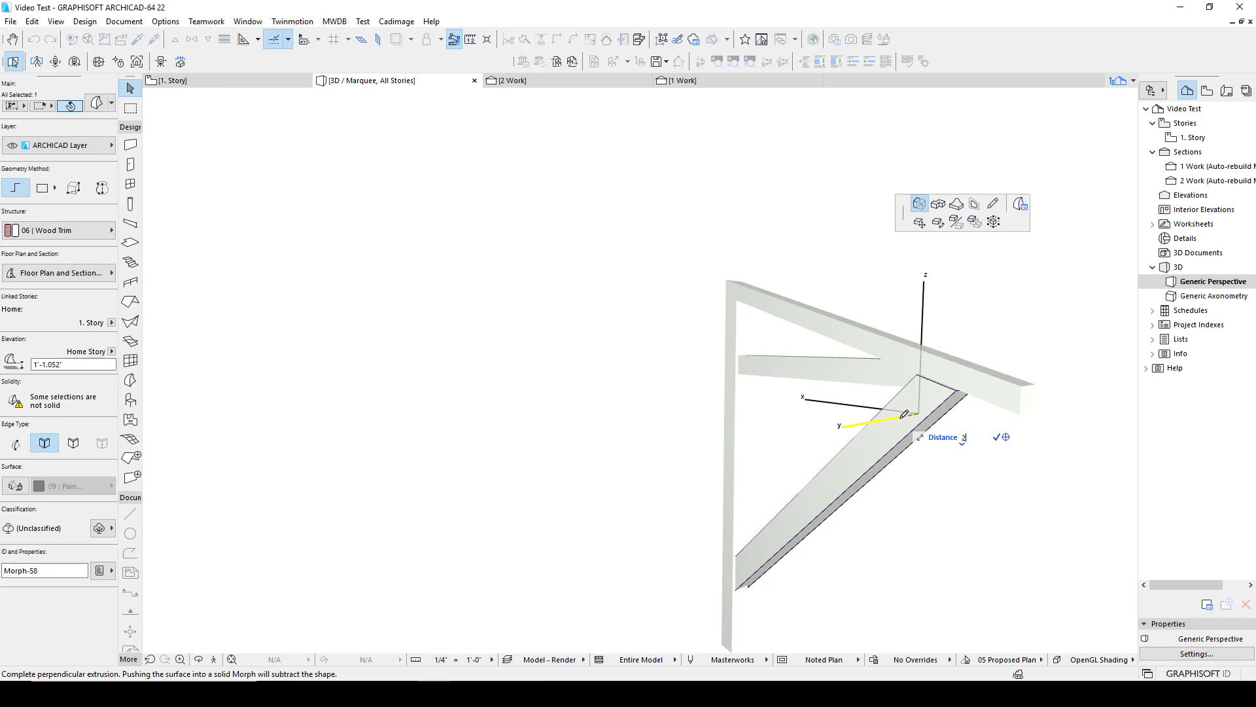
type("2")
key("Return")
key("Escape")
middle_click_drag(913, 421, 871, 297, "shift")
middle_click_drag(993, 237, 1112, 232, "shift")
Move the brace morph on the floor plan so that it is centred across the thickness of the post and rafter.
left_click(275, 80)
scroll(562, 326, "up", 10)
left_click(414, 355)
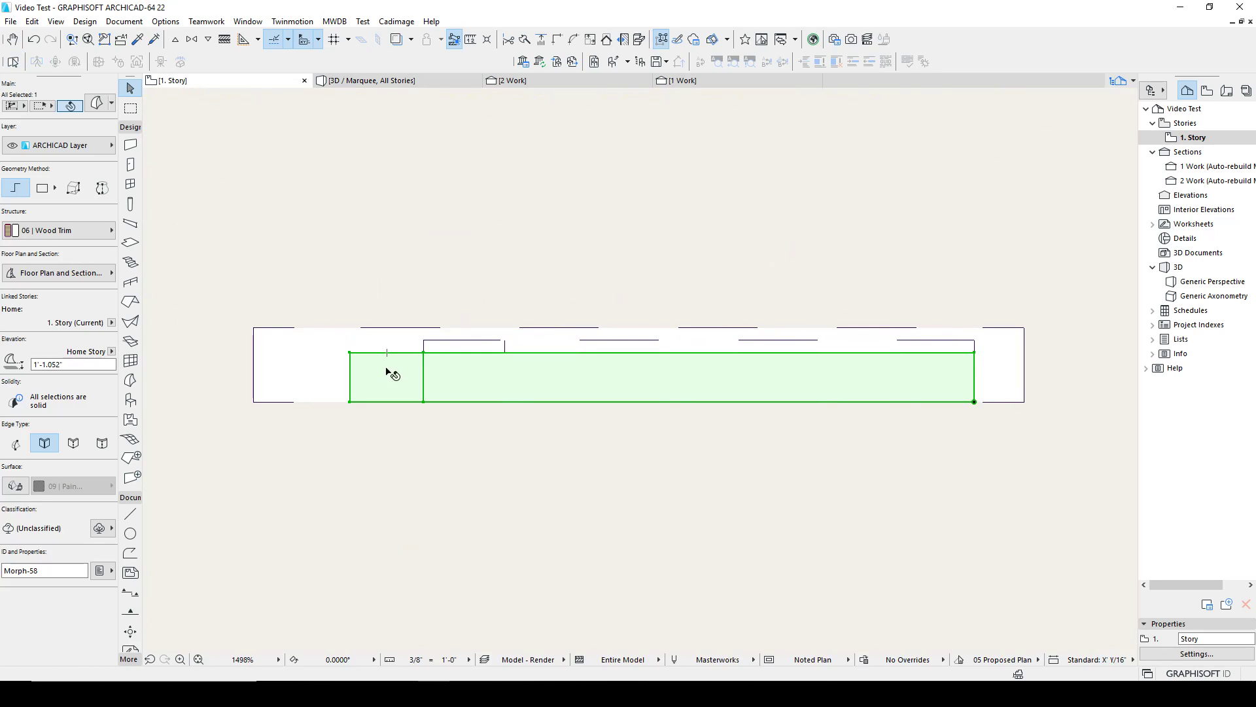
key("ctrl+d")
left_click(350, 379)
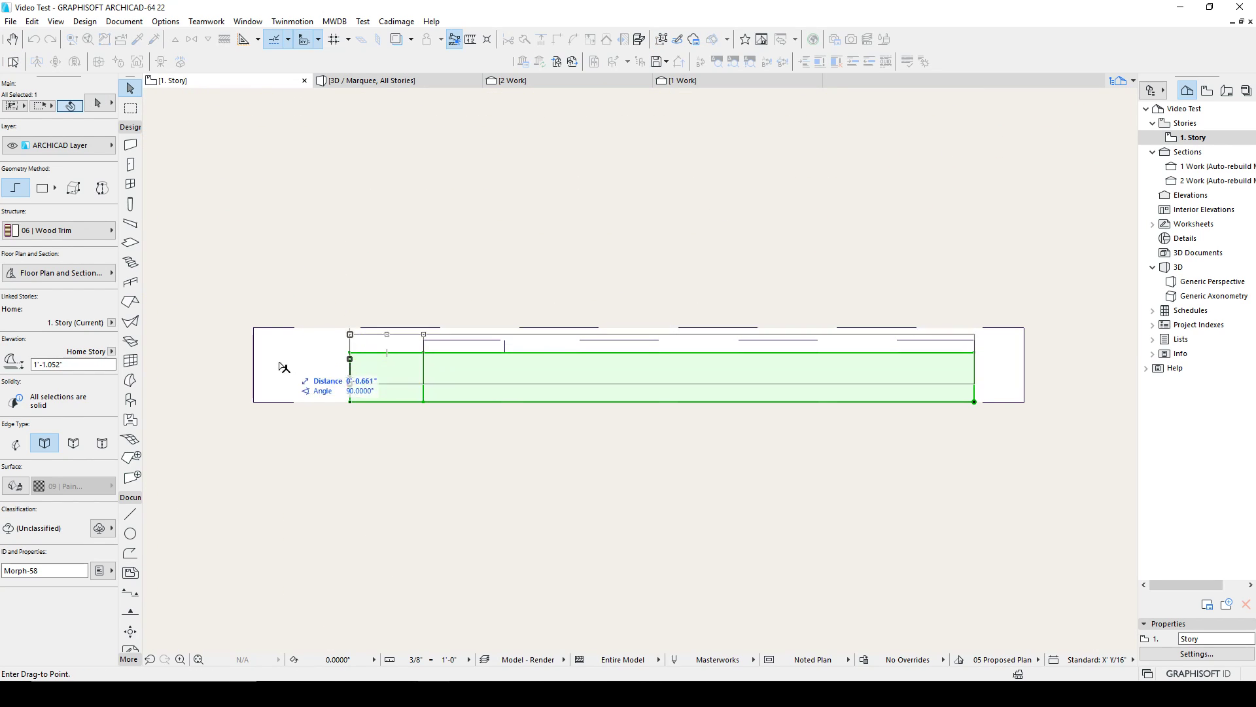
left_click(252, 364)
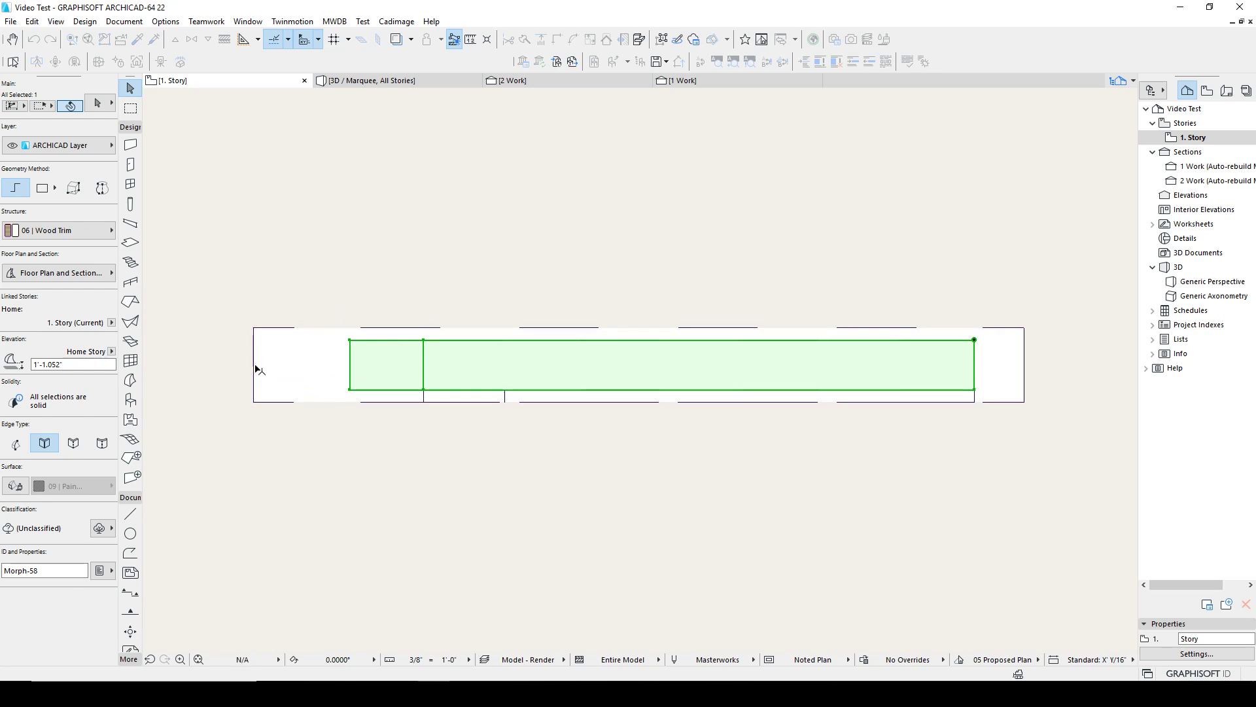
key("Escape")
Move the crossbar morph on the floor plan so that it is centred across the thickness of the post and rafter.
left_click(509, 400)
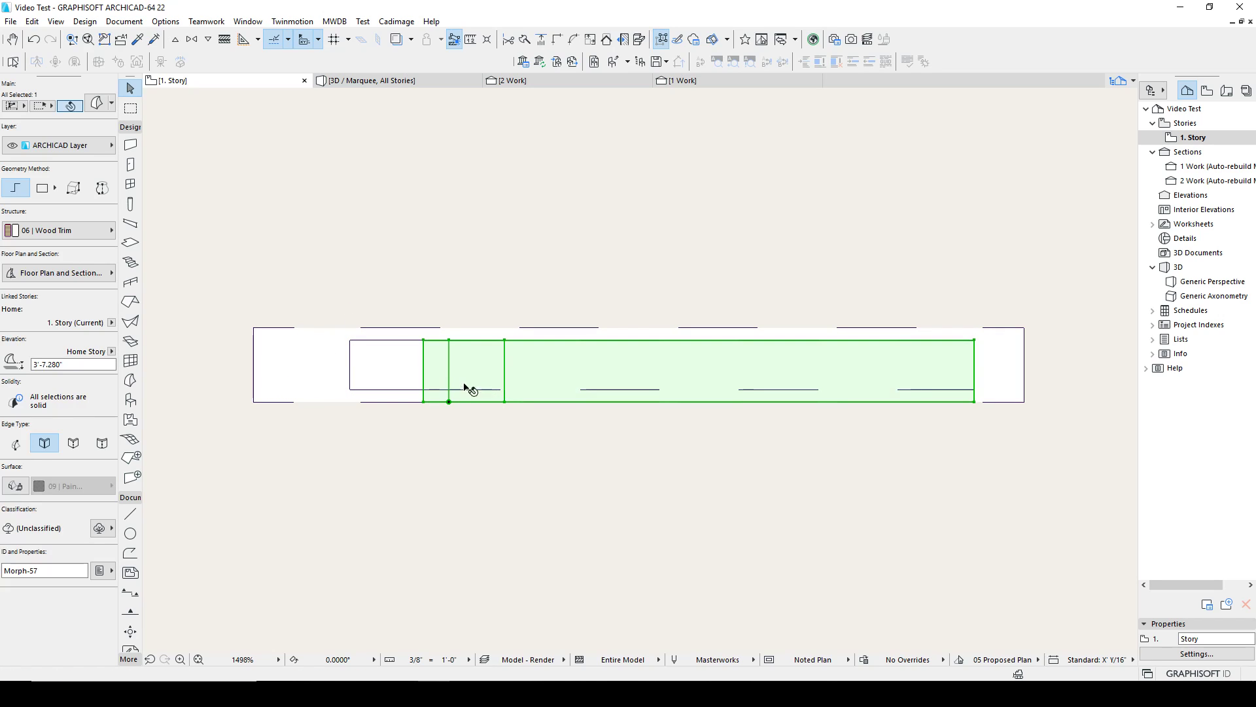
key("ctrl+d")
left_click(423, 371)
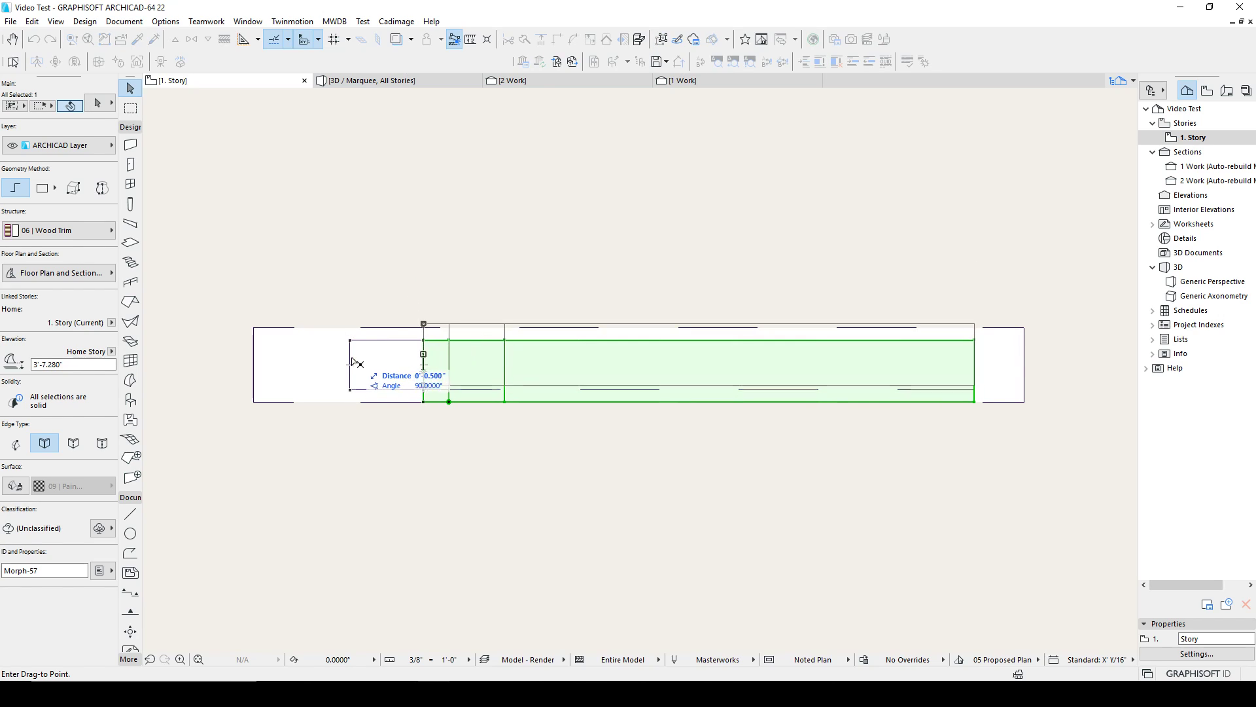
left_click(424, 365)
key("Escape")
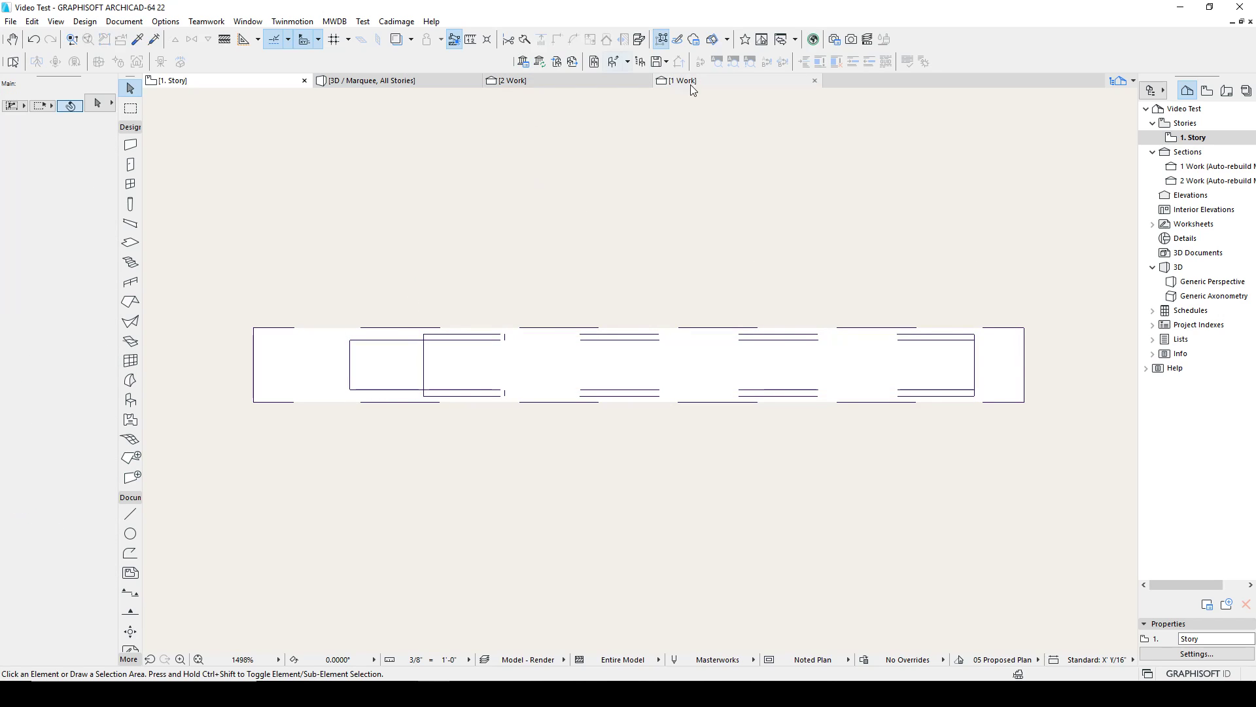
Push one side face of the crossbar morph perpendicular to itself in the 3D view.
left_click(428, 81)
left_click_drag(934, 312, 744, 326)
left_click(737, 312)
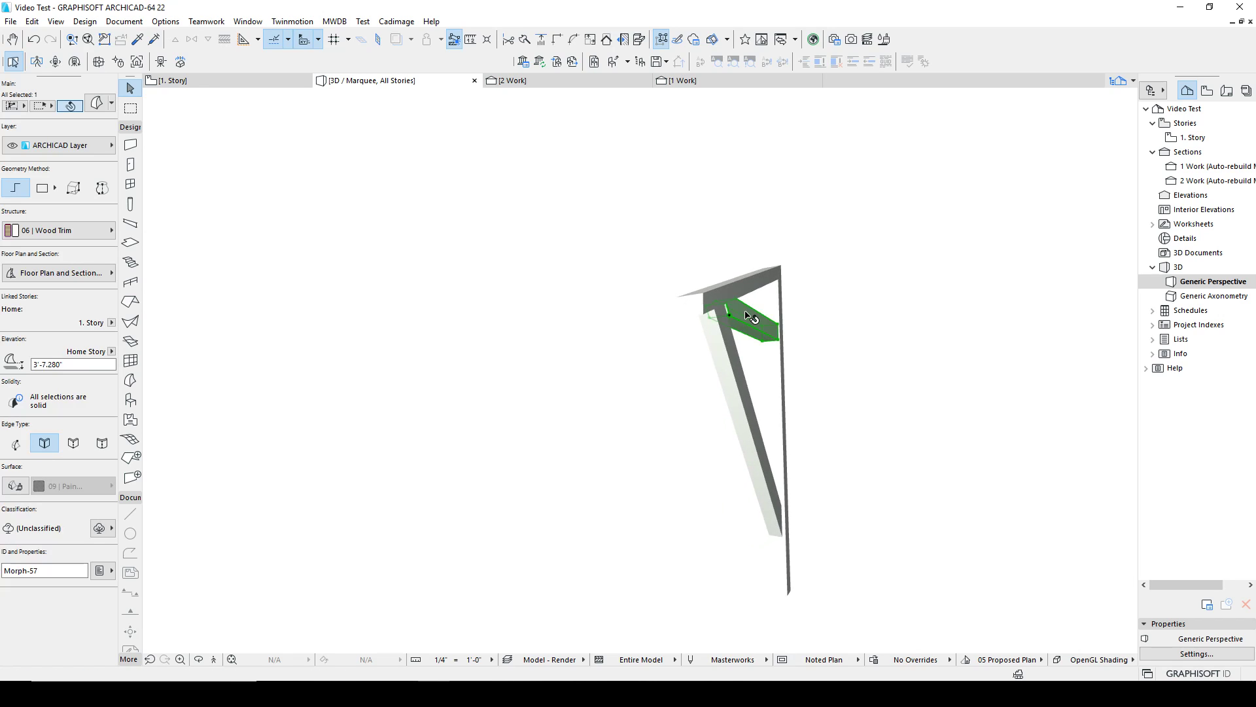
left_click(745, 311)
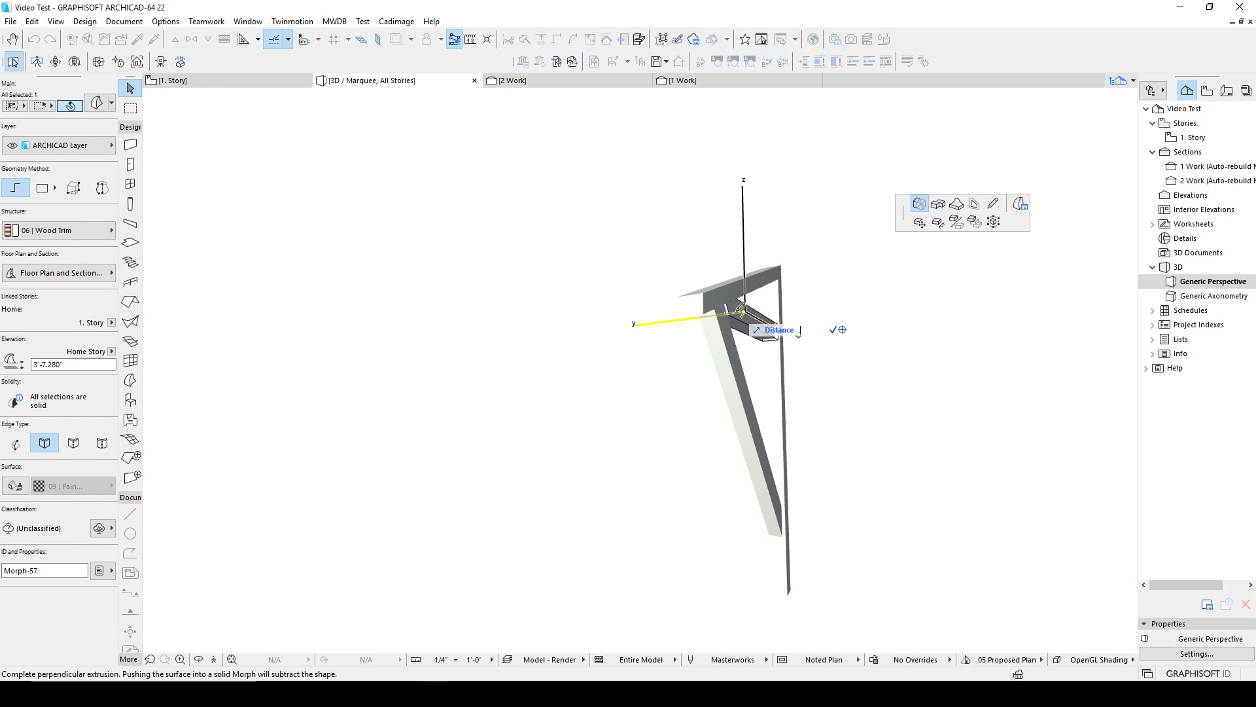
key("Return")
Orbit to the crossbar's opposite side and push that side face by .5".
middle_click_drag(716, 260, 1080, 312, "shift")
left_click(775, 323)
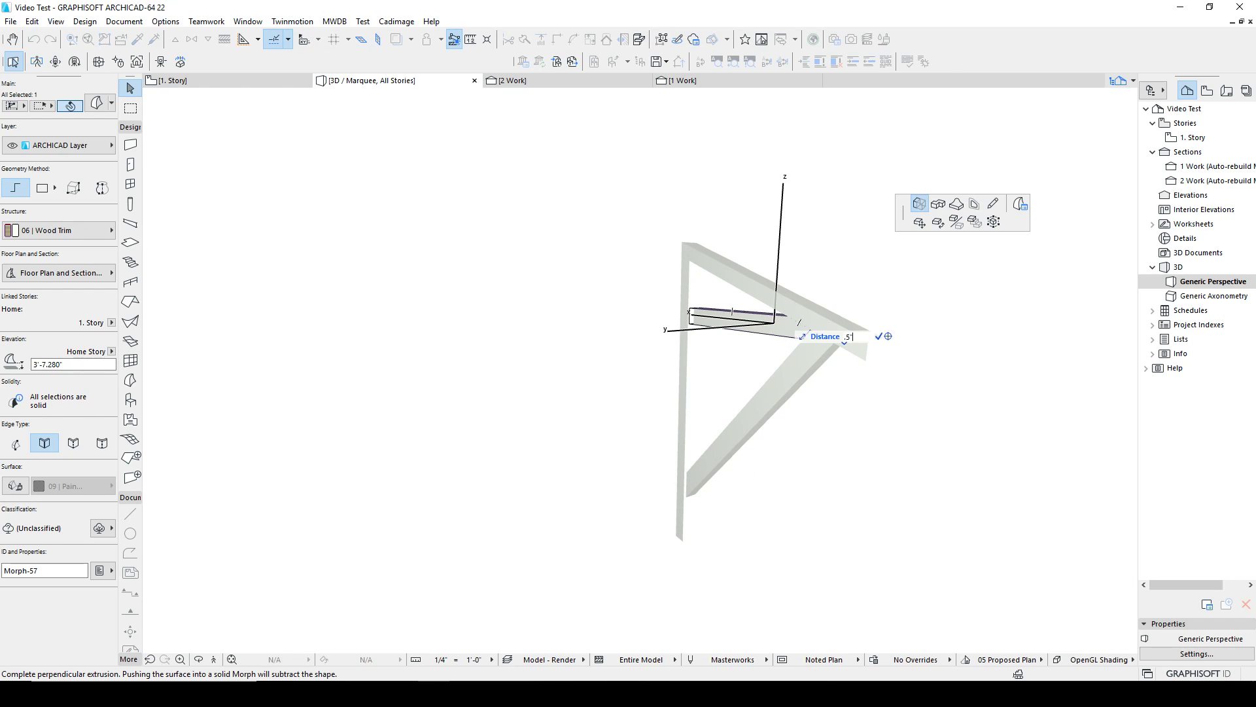
key("Return")
key("Escape")
Push the crossbar's side face once more so that the crossbar matches the thickness of the brace.
middle_click_drag(779, 328, 717, 285, "shift")
scroll(453, 207, "up", 4)
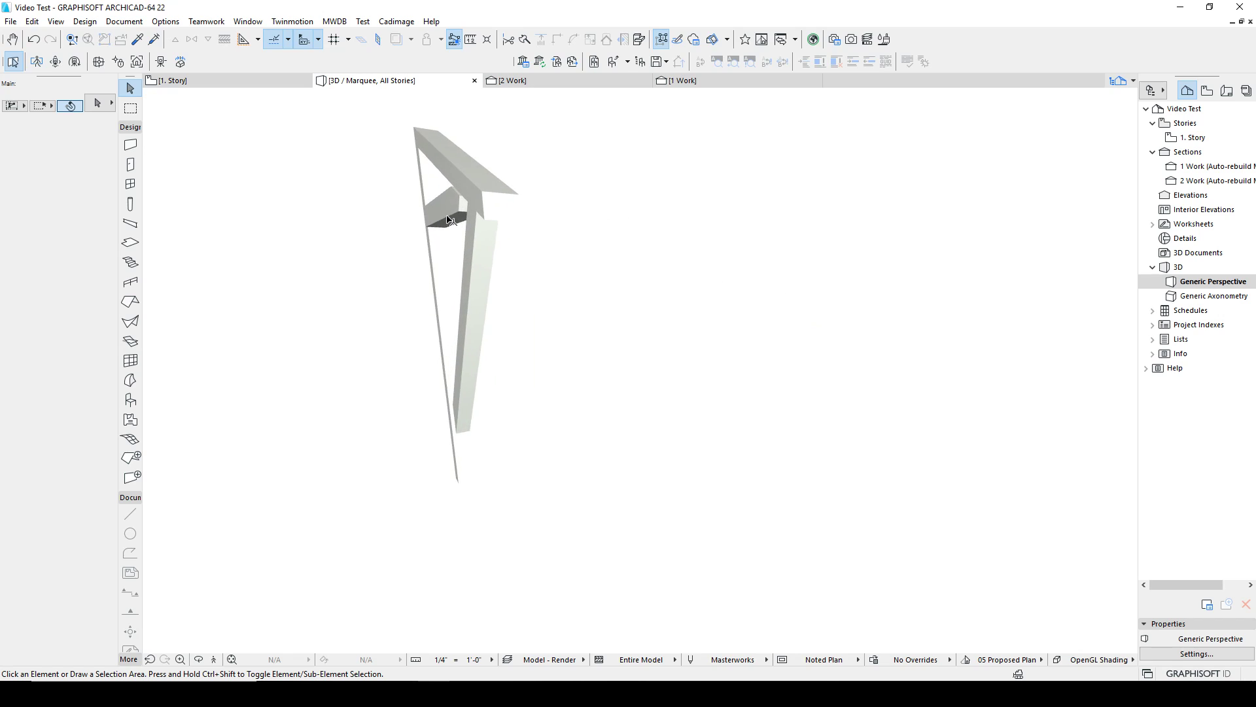
left_click(445, 208)
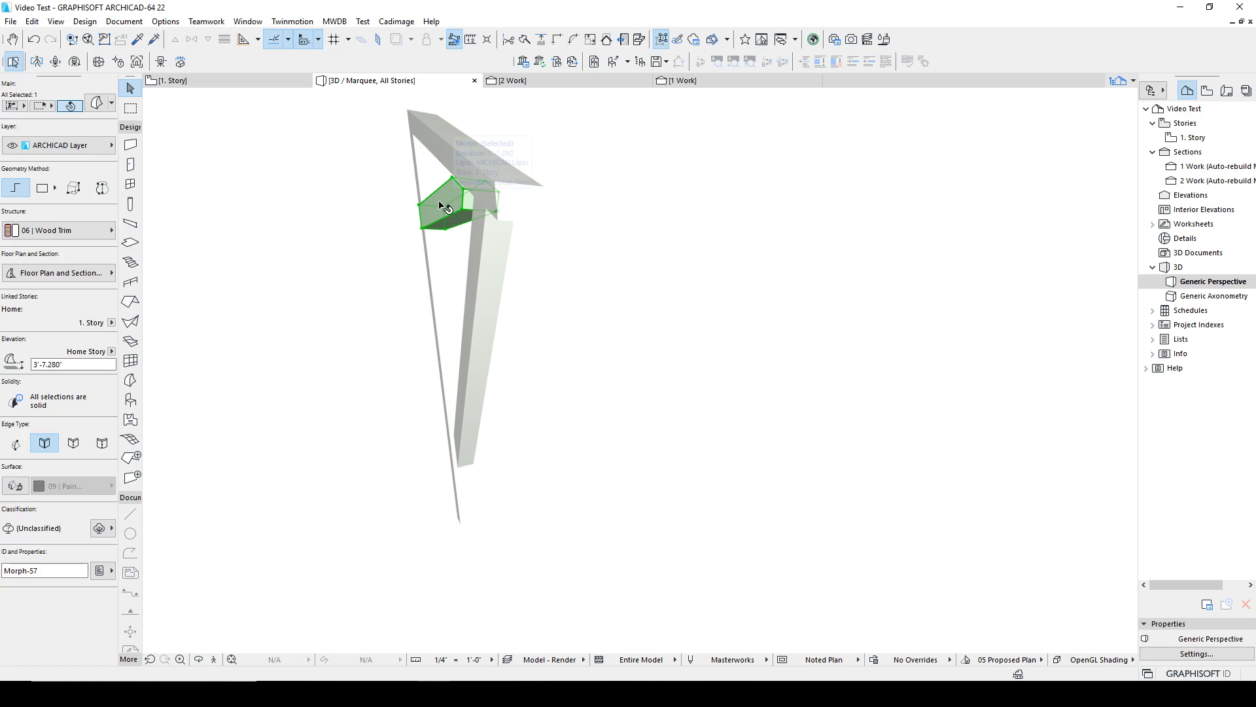
left_click(441, 203)
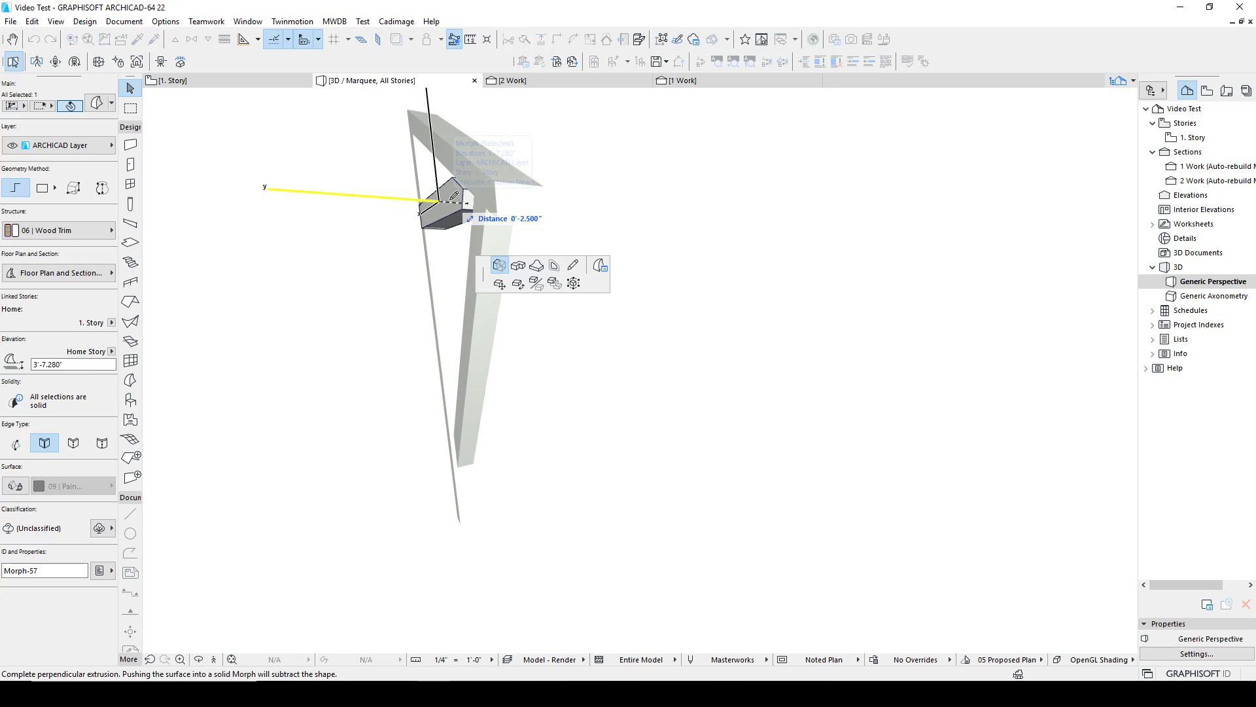
key("Return")
left_click(509, 209)
middle_click_drag(445, 201, 513, 236, "shift")
scroll(436, 216, "down", 4)
Merge the three bracket morphs into one with a Boolean union on the floor plan and inspect the merged bracket in 3D.
left_click(227, 86)
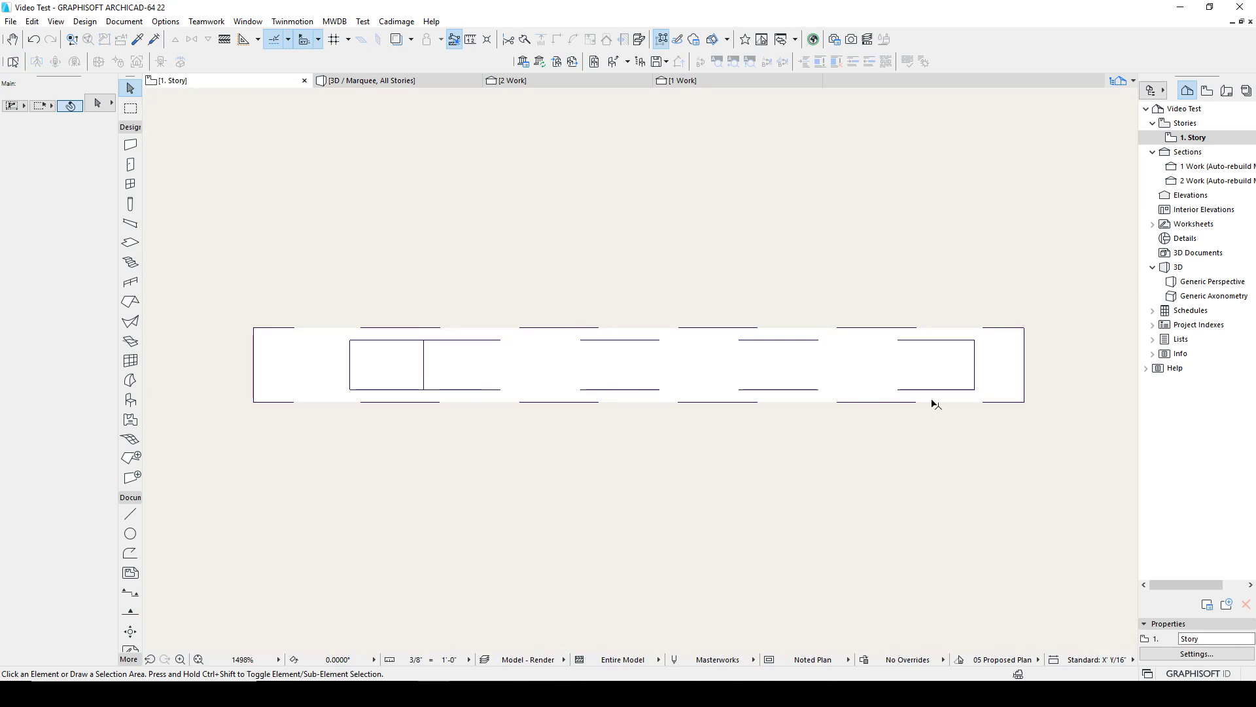
scroll(968, 415, "down", 5)
middle_click_drag(970, 412, 870, 356)
left_click_drag(920, 388, 531, 267)
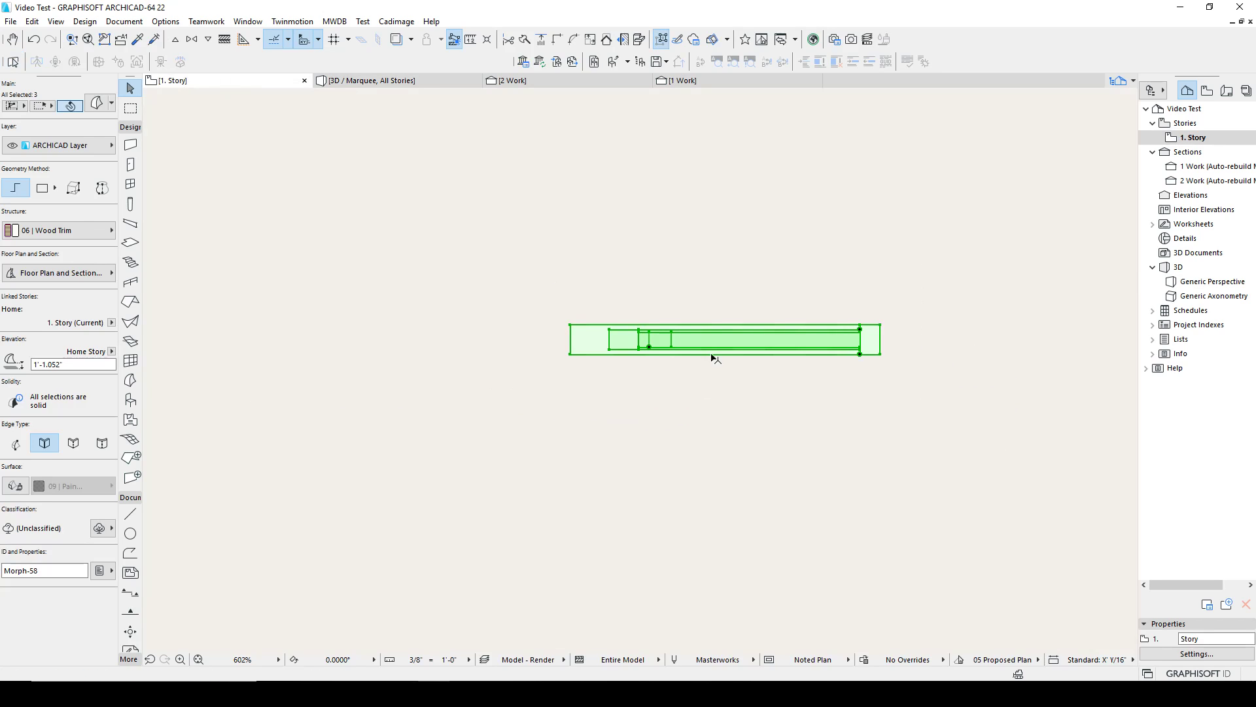
right_click(675, 286)
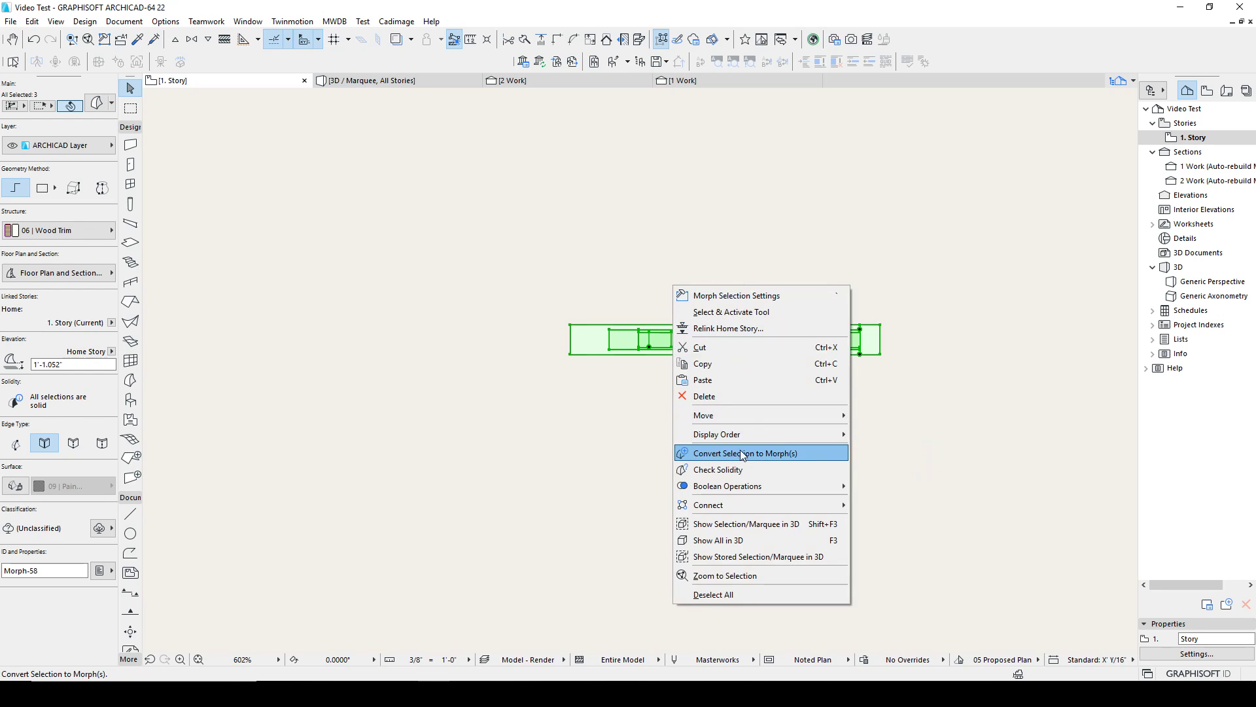
mouse_move(752, 485)
left_click(894, 488)
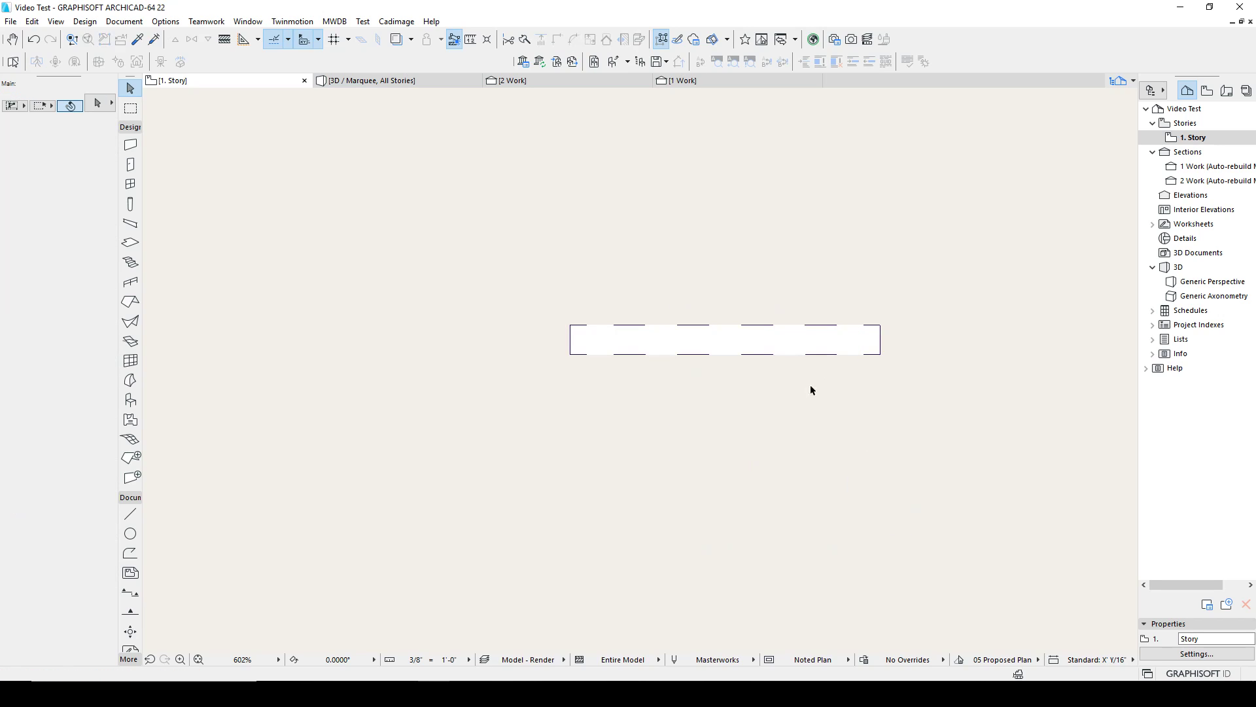
left_click(438, 80)
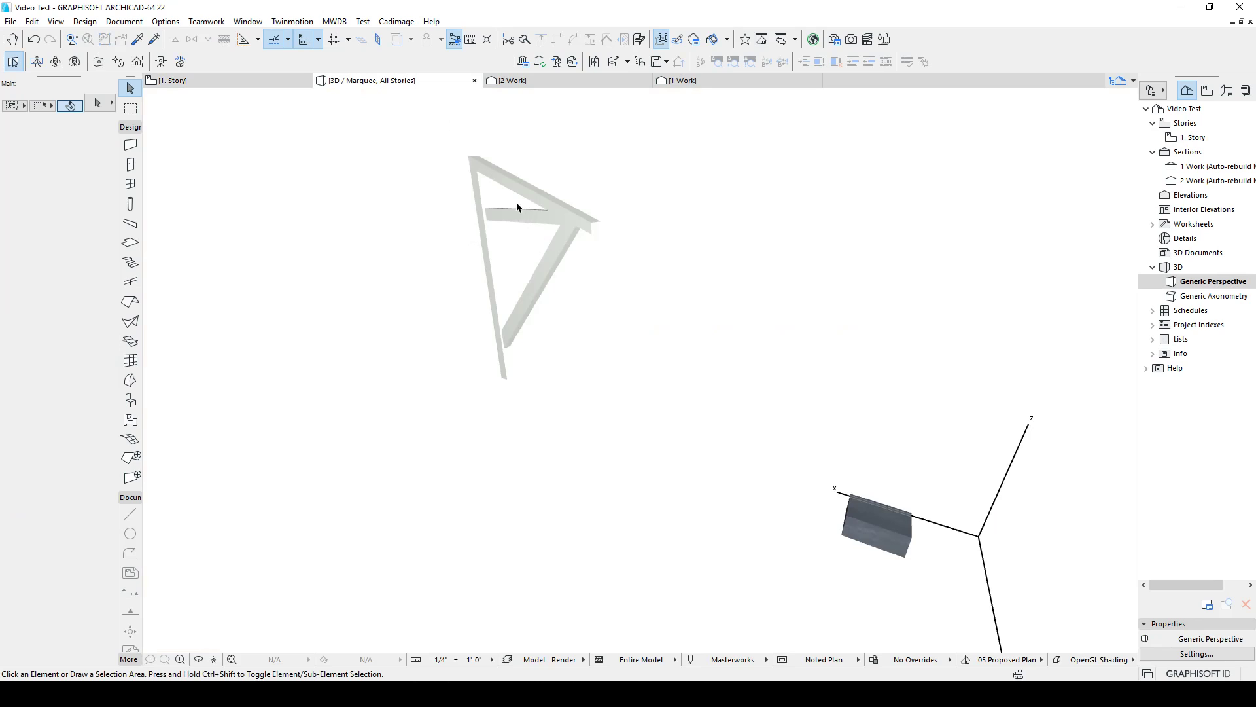
scroll(518, 208, "up", 3)
middle_click_drag(567, 231, 689, 188, "shift")
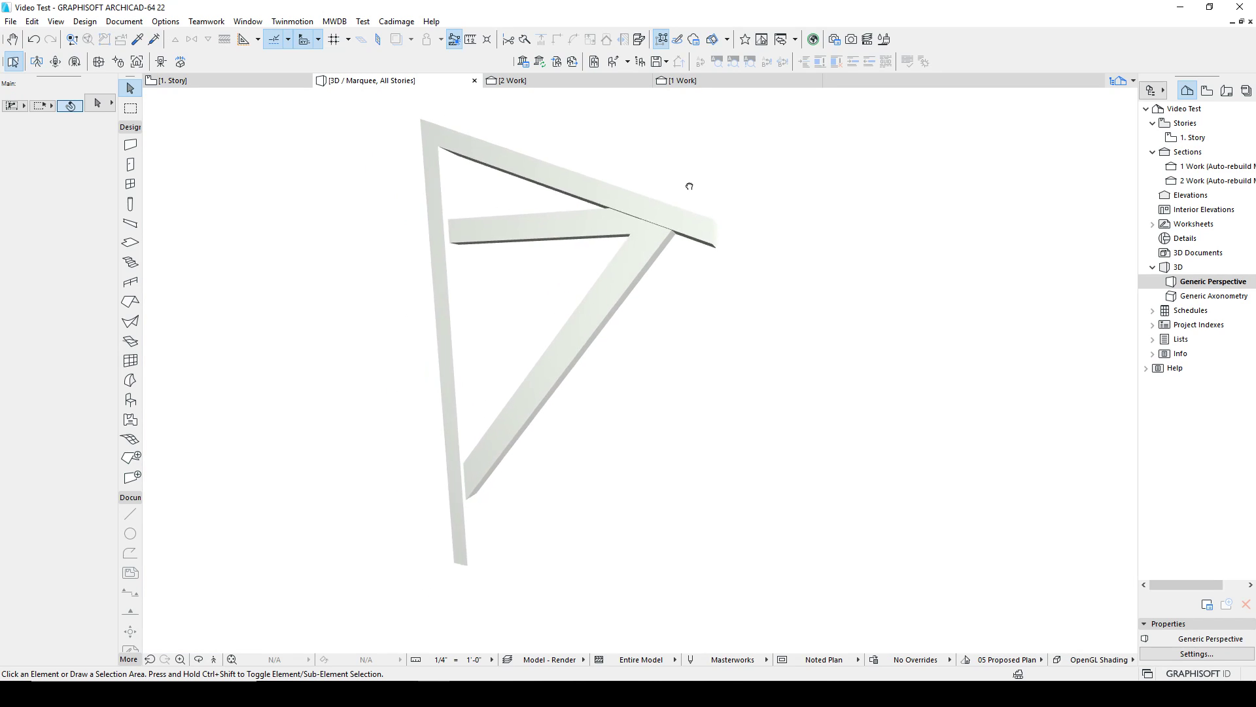
left_click(618, 220)
left_click(546, 276)
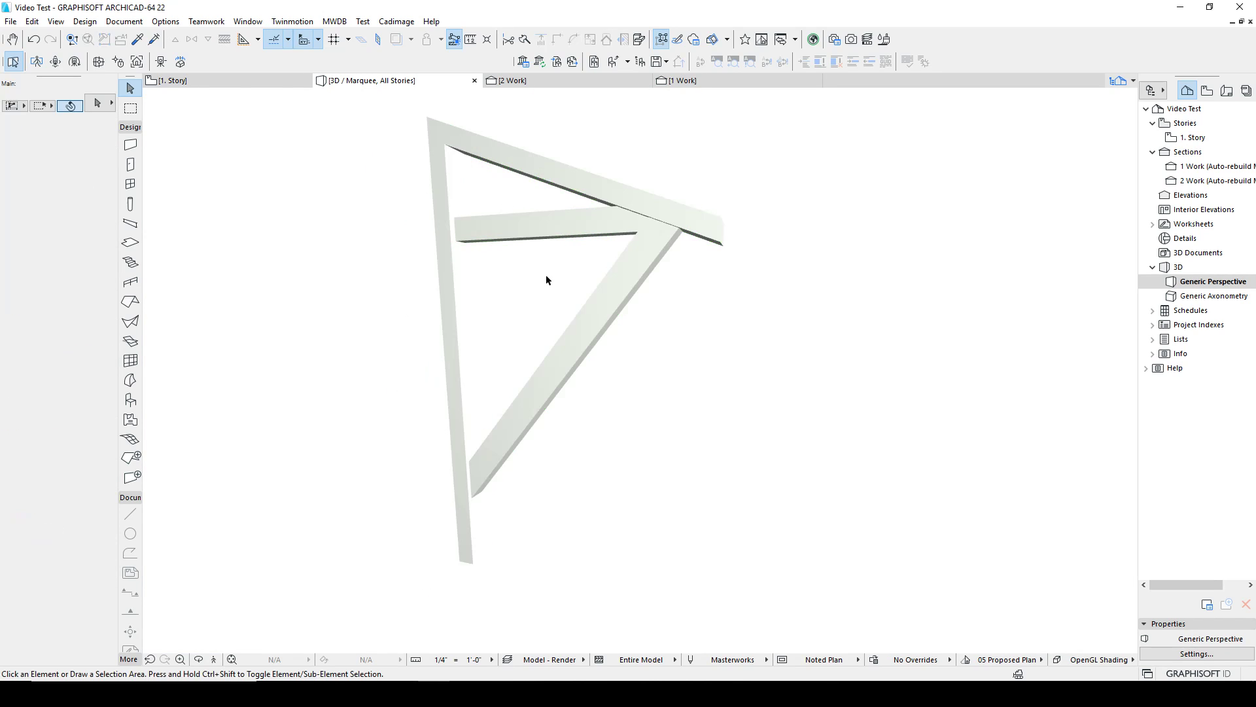
Place a copy of the merged bracket 3' straight above the original on the floor plan and check both in 3D.
key("F2")
left_click(612, 341)
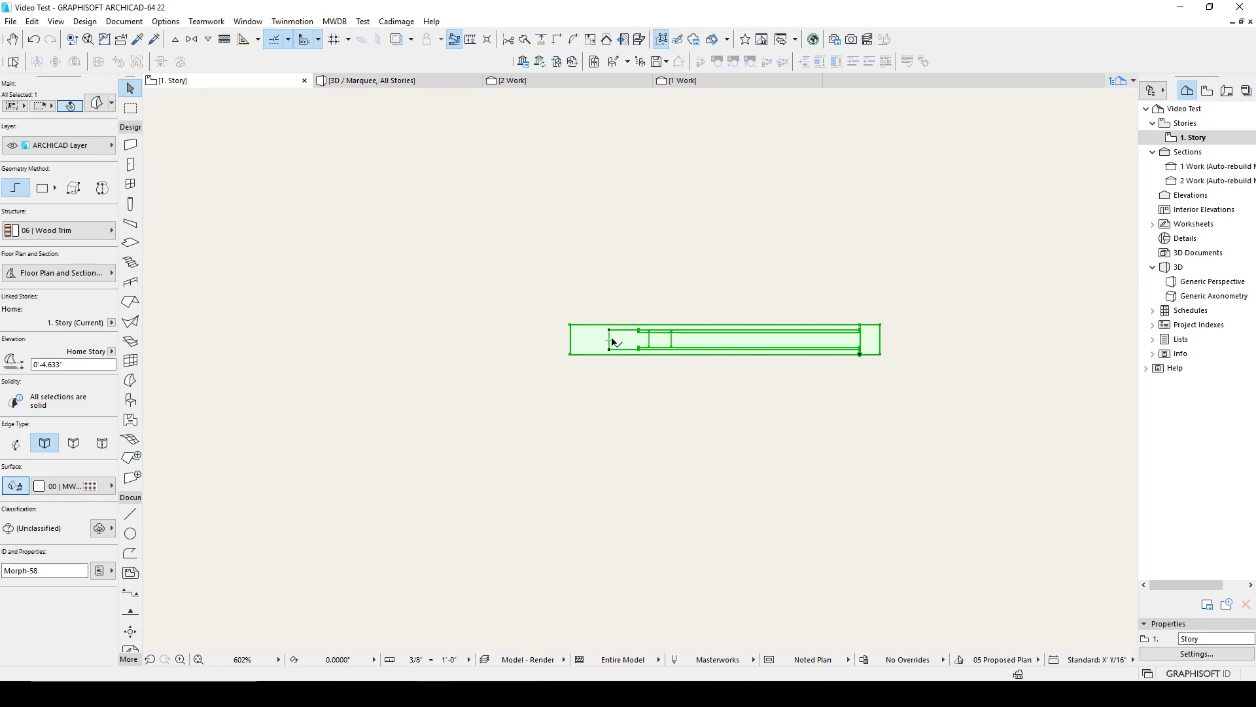
left_click_drag(611, 346, 617, 150, "ctrl")
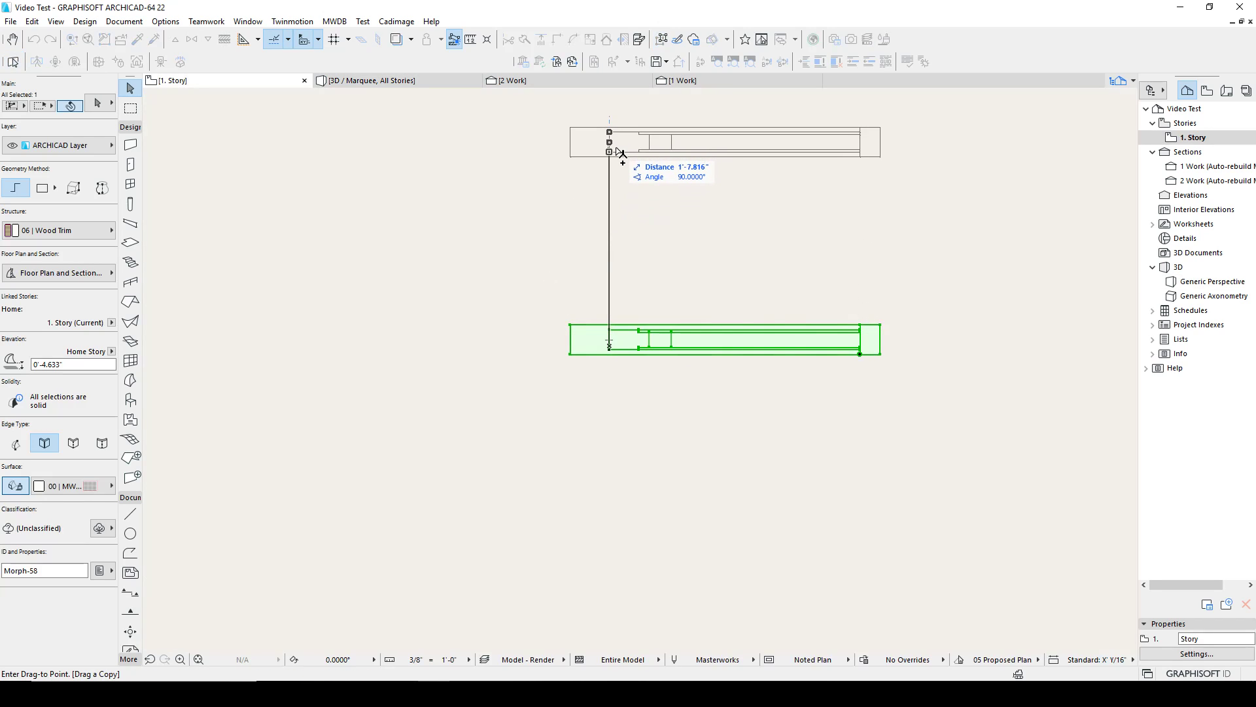
type("3")
key("Return")
scroll(693, 244, "down", 5)
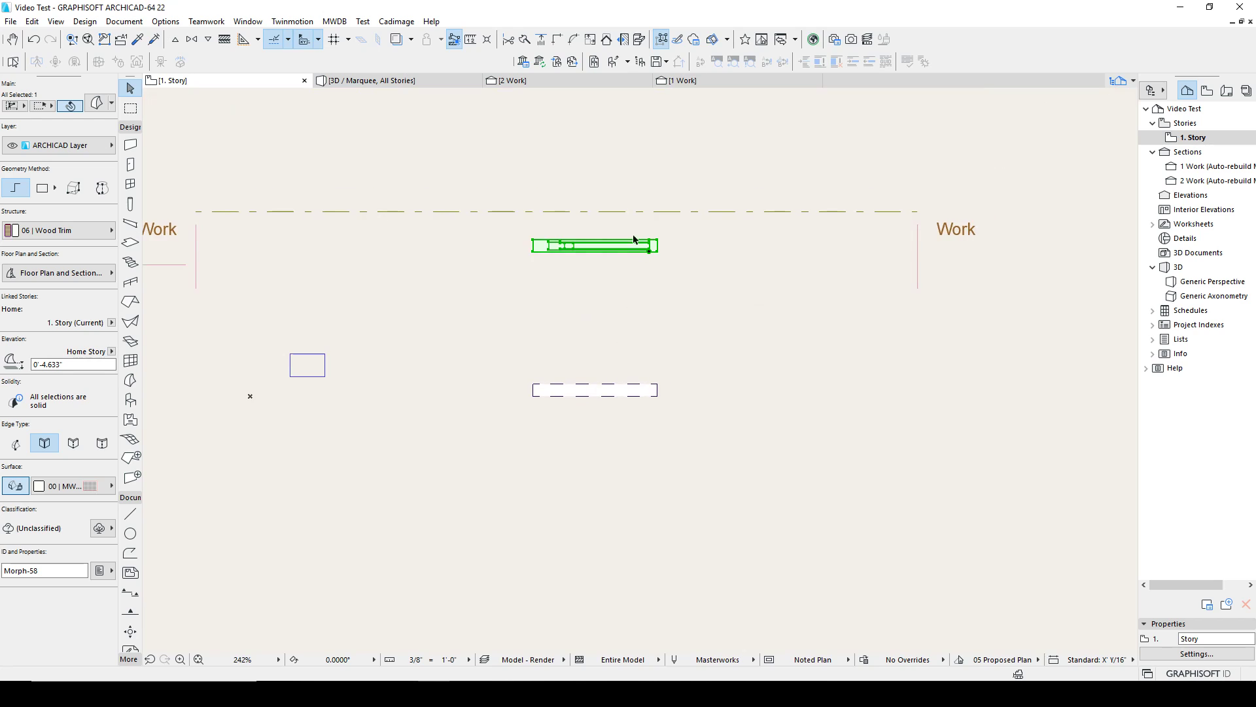
key("Escape")
left_click(355, 78)
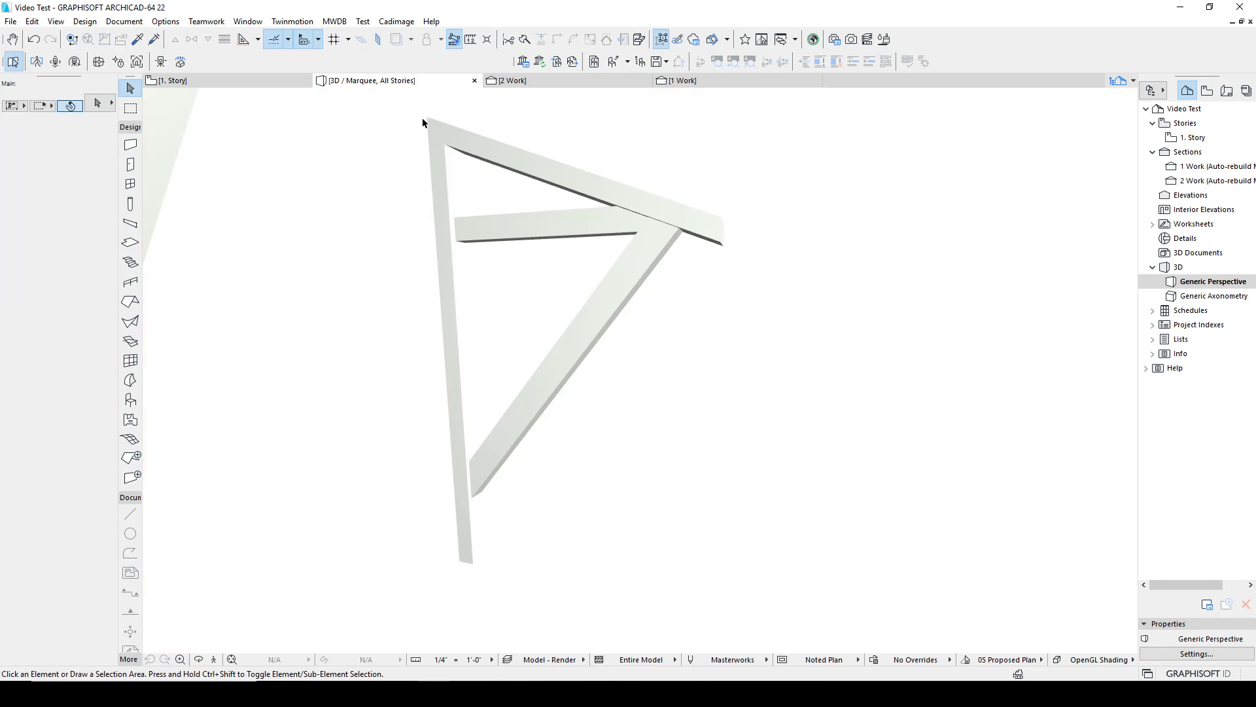
scroll(497, 276, "down", 8)
middle_click_drag(494, 274, 503, 239, "shift")
Examine the two brackets on the floor plan, in section 2 and in the 3D view.
left_click(187, 80)
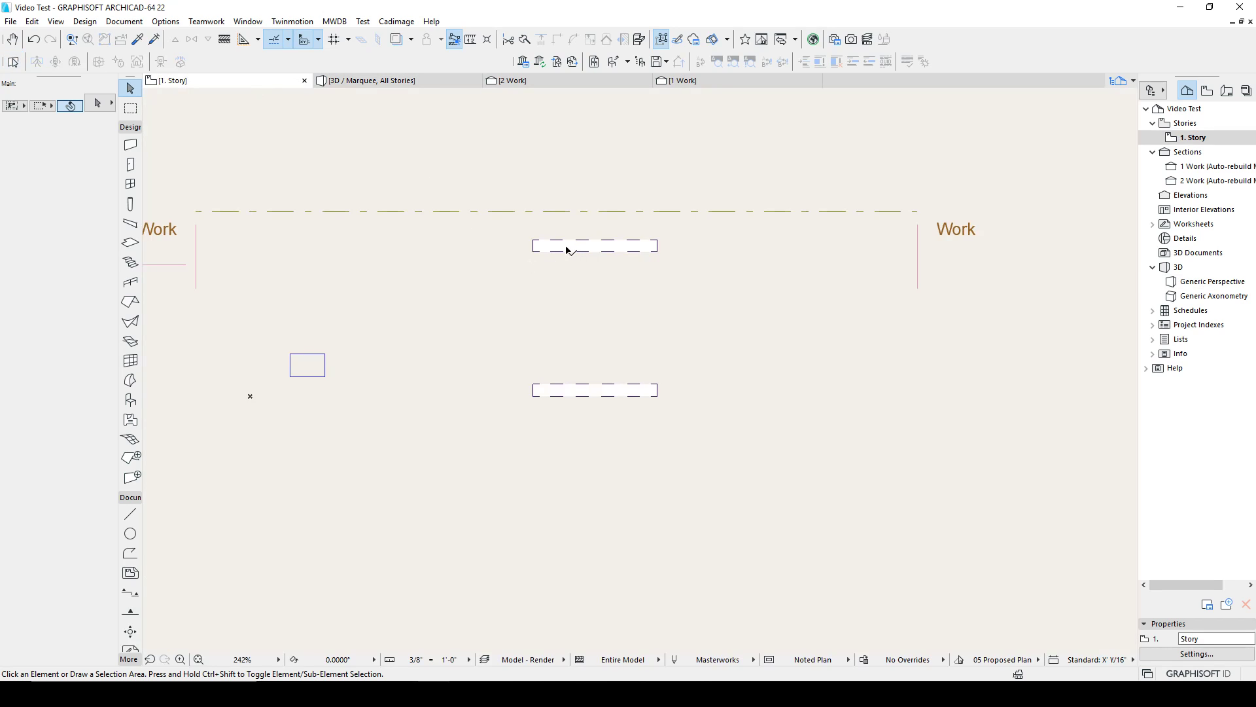
scroll(568, 250, "up", 2)
left_click(561, 186)
left_click(434, 84)
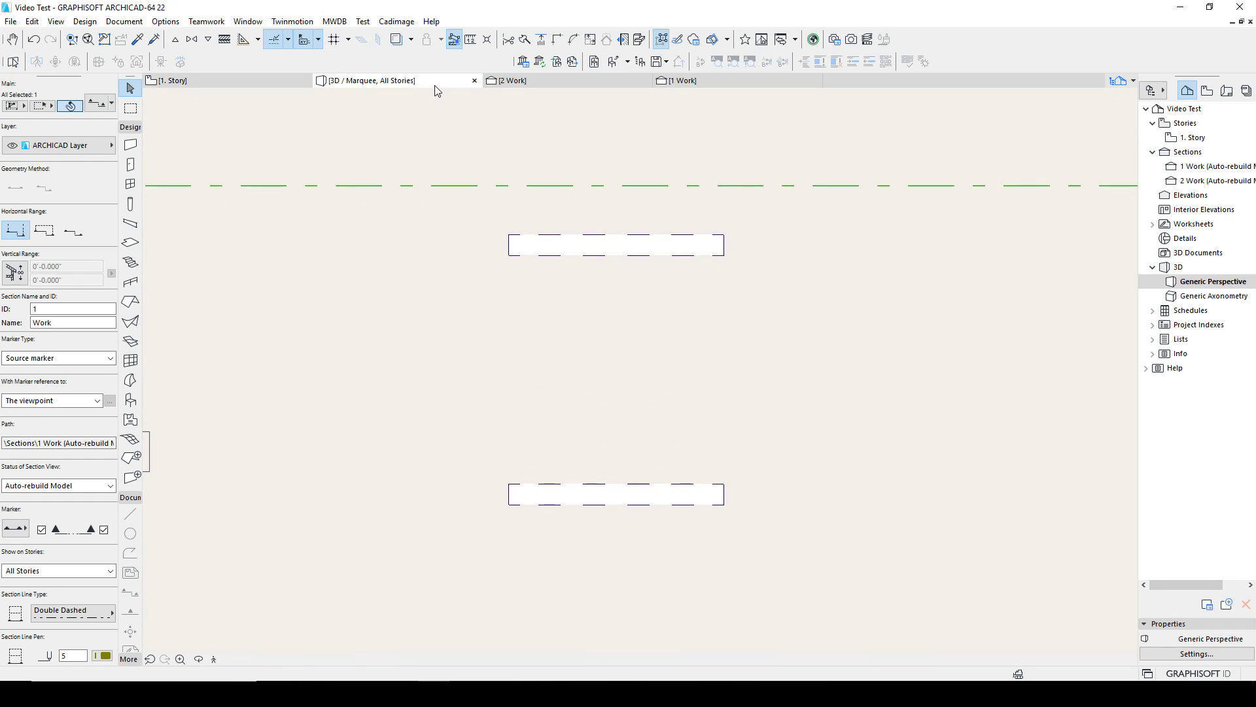
left_click(547, 85)
scroll(576, 385, "down", 5)
middle_click_drag(615, 386, 608, 417)
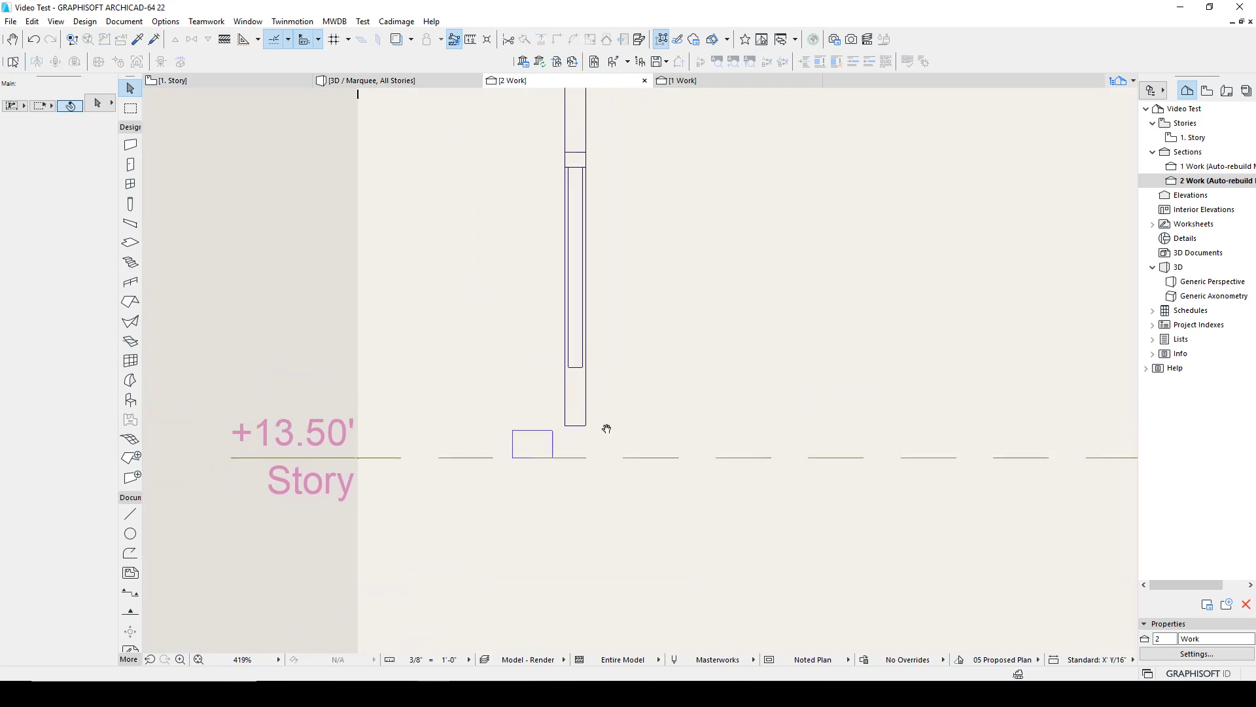
left_click(419, 80)
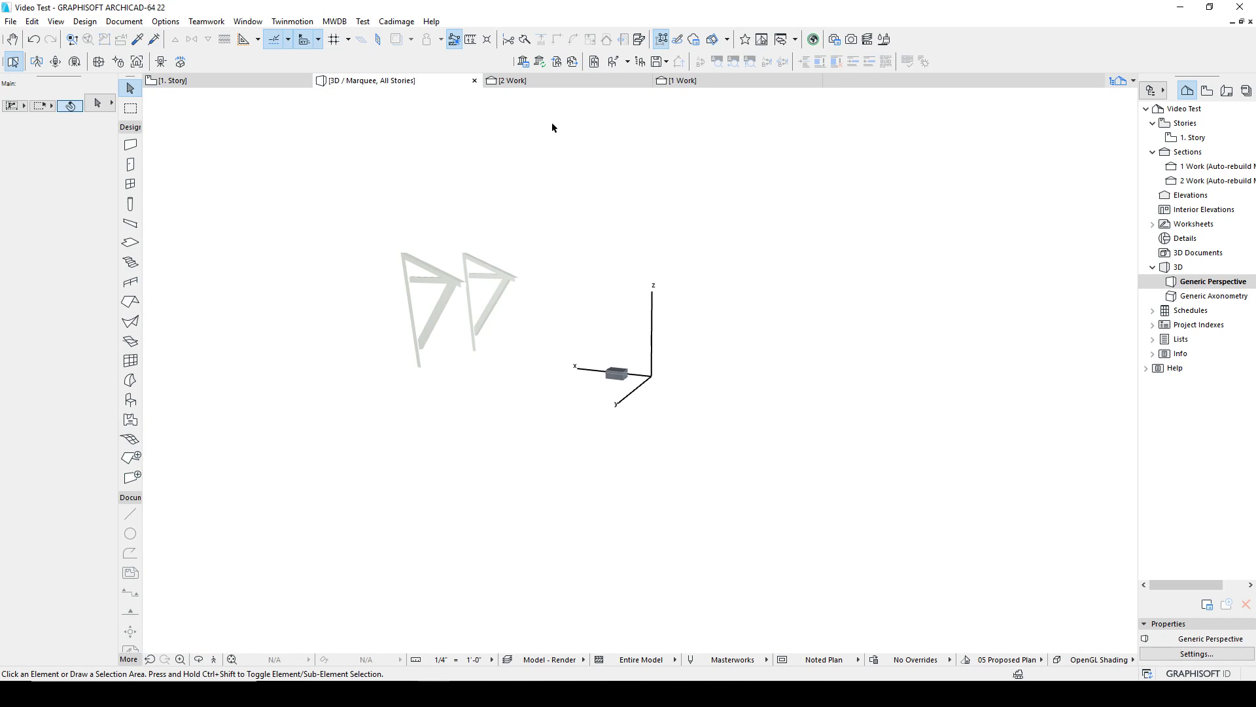
In section 1, draw a vertical line about 3" long straight up from the bracket's top corner.
left_click(683, 80)
middle_click_drag(656, 272, 504, 265)
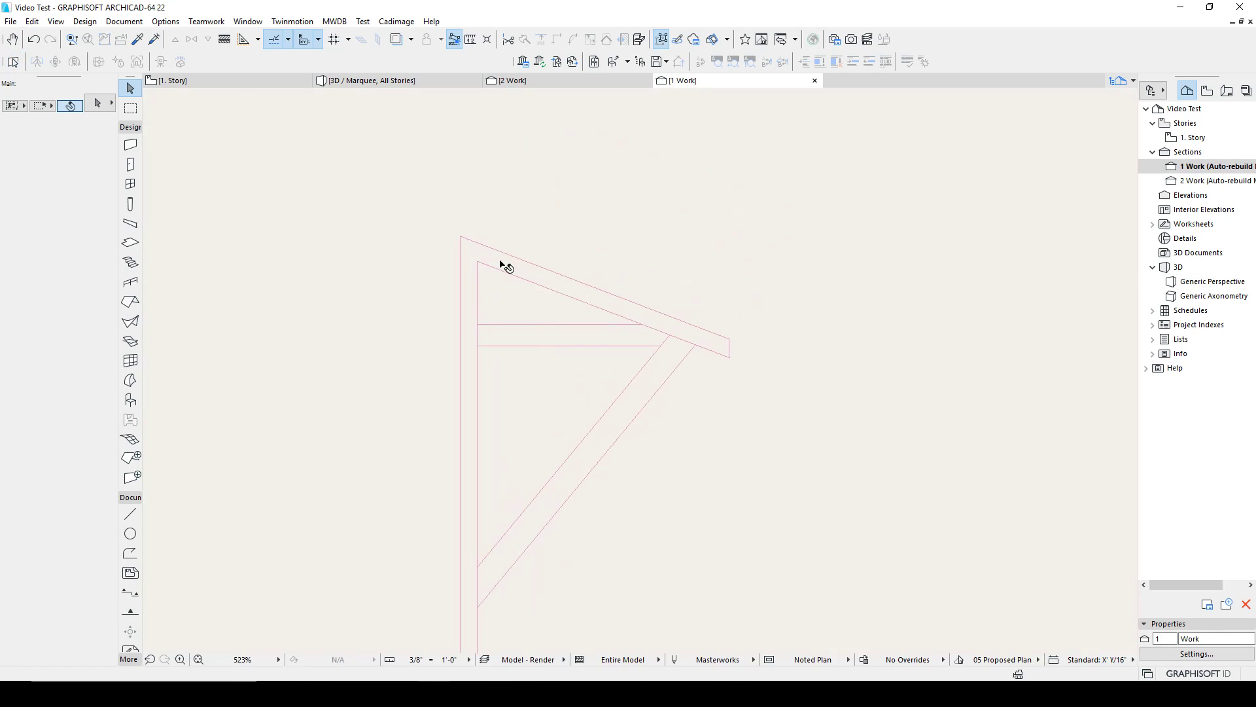
key("l")
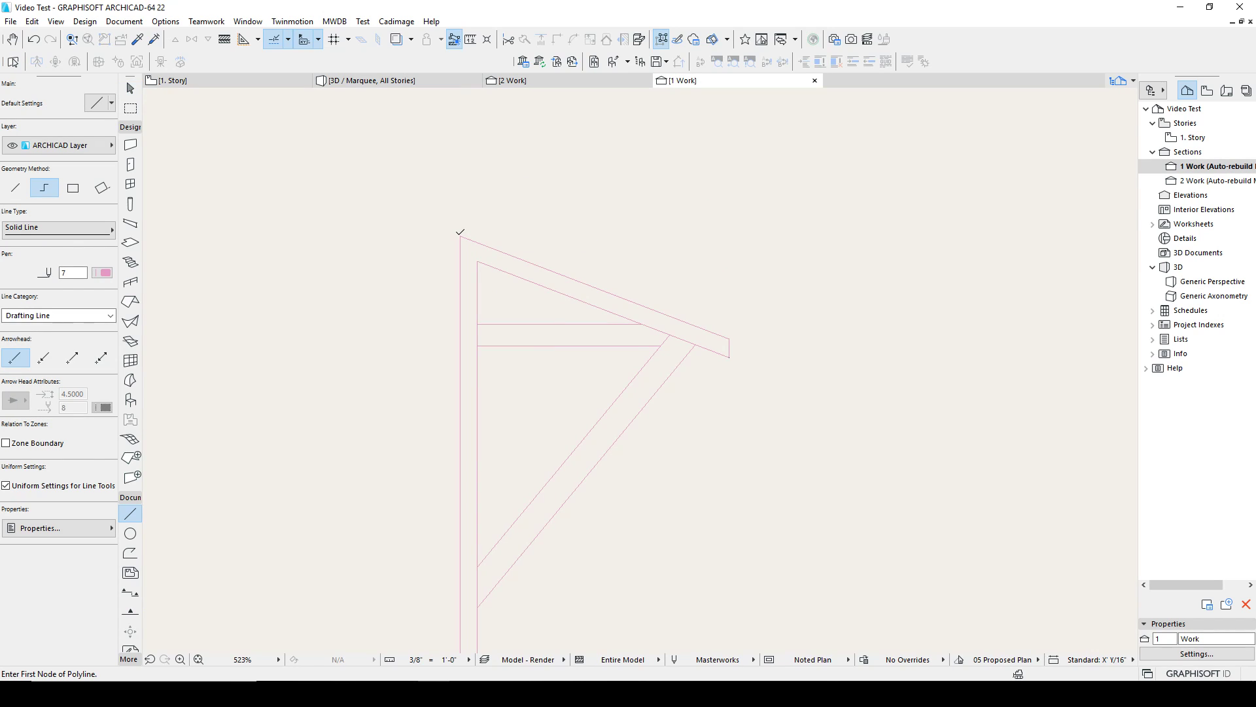
left_click(460, 236)
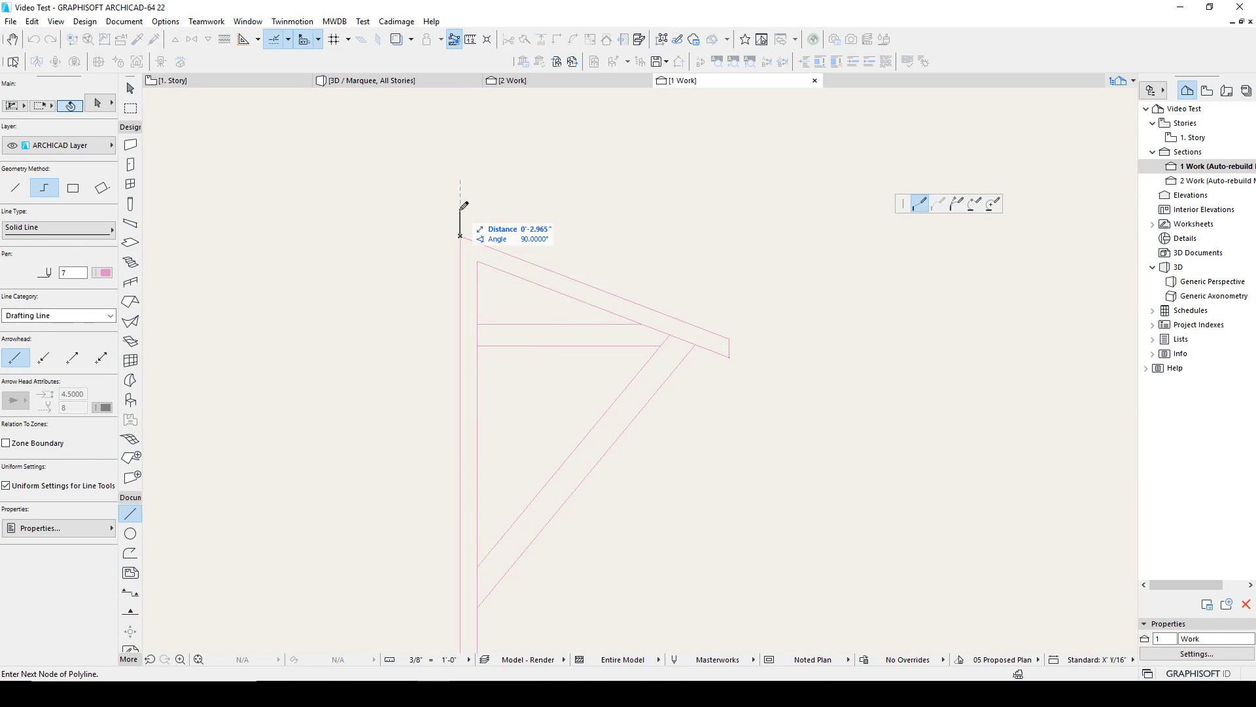
double_click(460, 211)
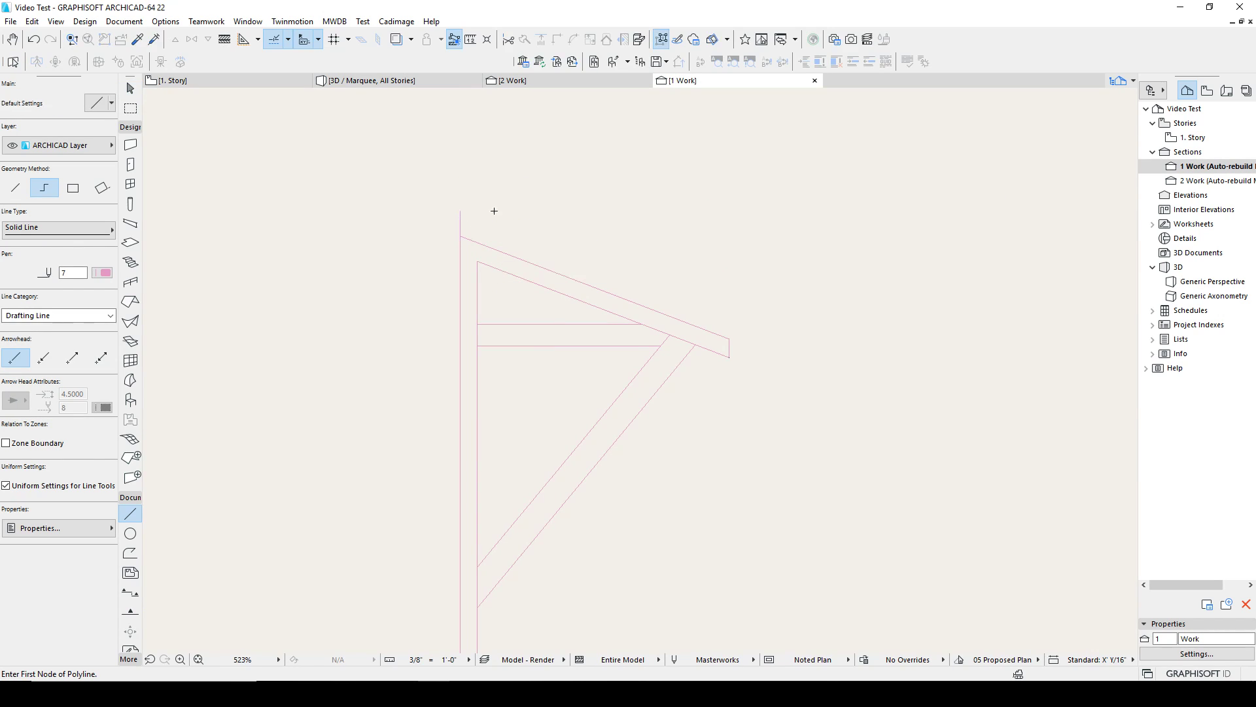
Place a parallel copy of the bracket's sloped top edge above it as the roof's upper edge.
left_click(482, 245, "shift")
left_click(478, 257)
key("Return")
key("Escape")
left_click_drag(490, 223, 460, 191)
left_click(741, 307)
left_click(742, 307)
key("Escape")
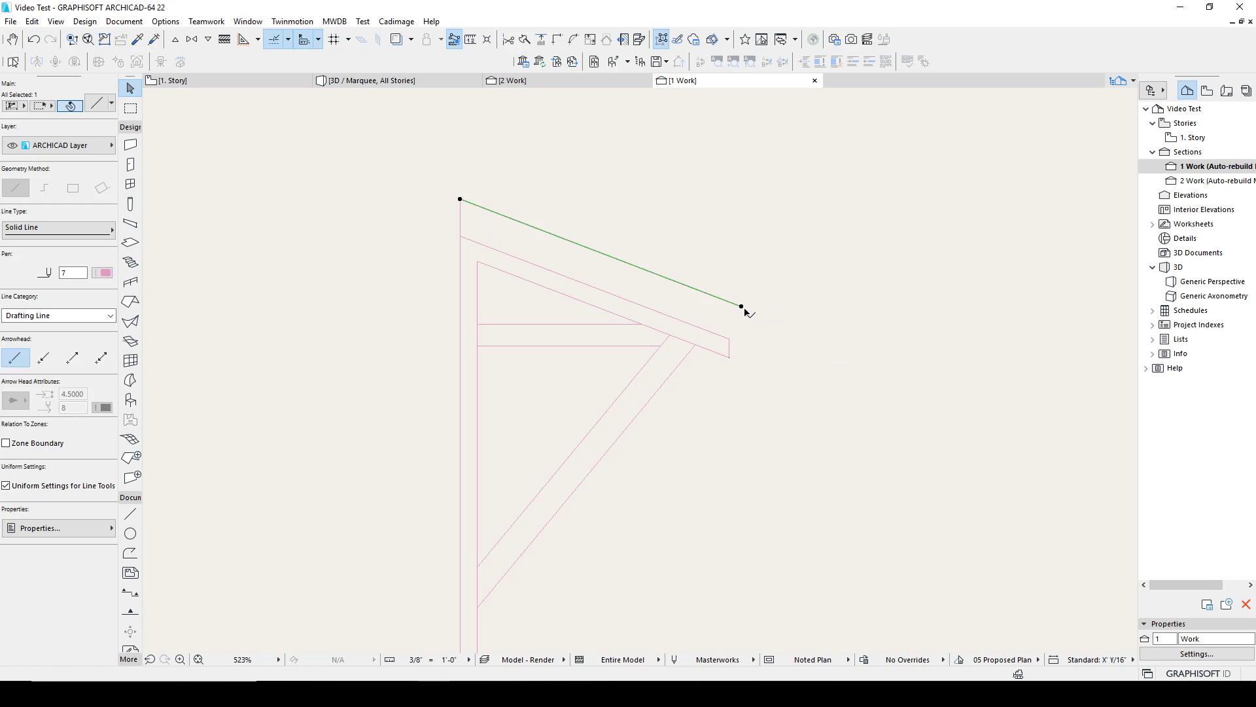
Stretch the upper sloped line past the bracket's tip to a length of about 3'-2.3".
left_click(742, 307)
left_click(875, 371)
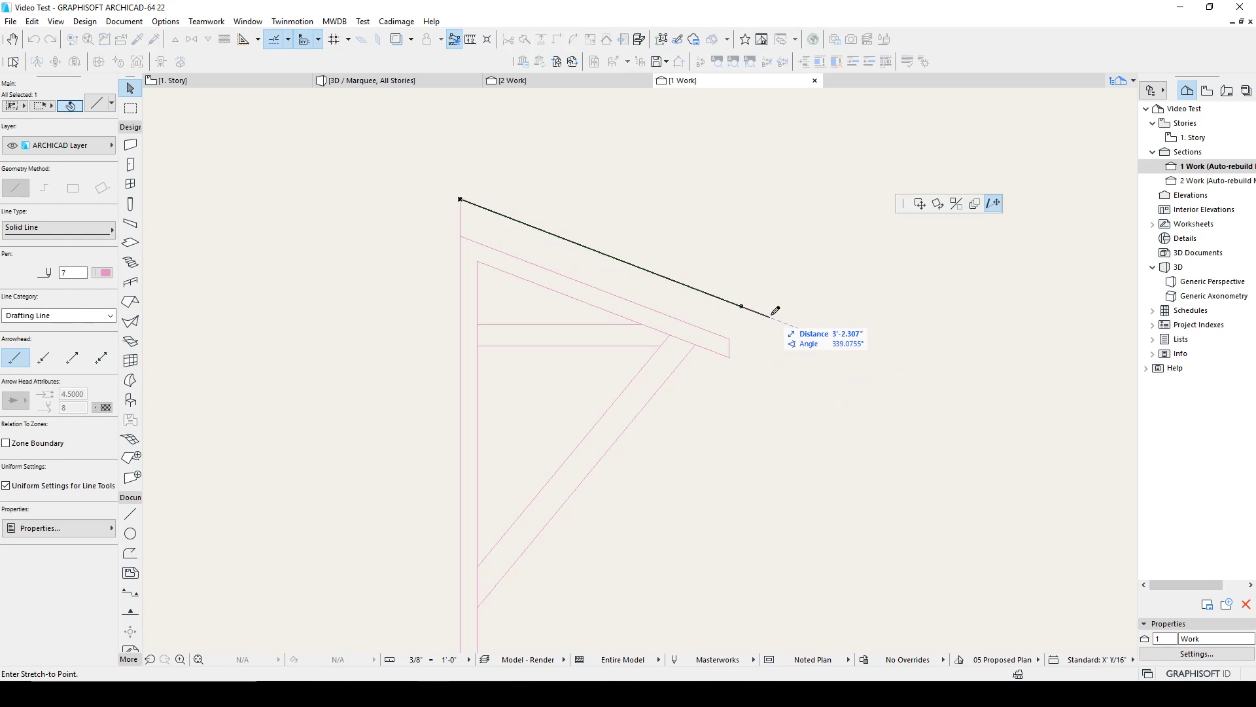
left_click(771, 317)
Extend the roof's lower edge 2" beyond the bracket's tip and close the profile with a vertical end line.
left_click(730, 328)
key("l")
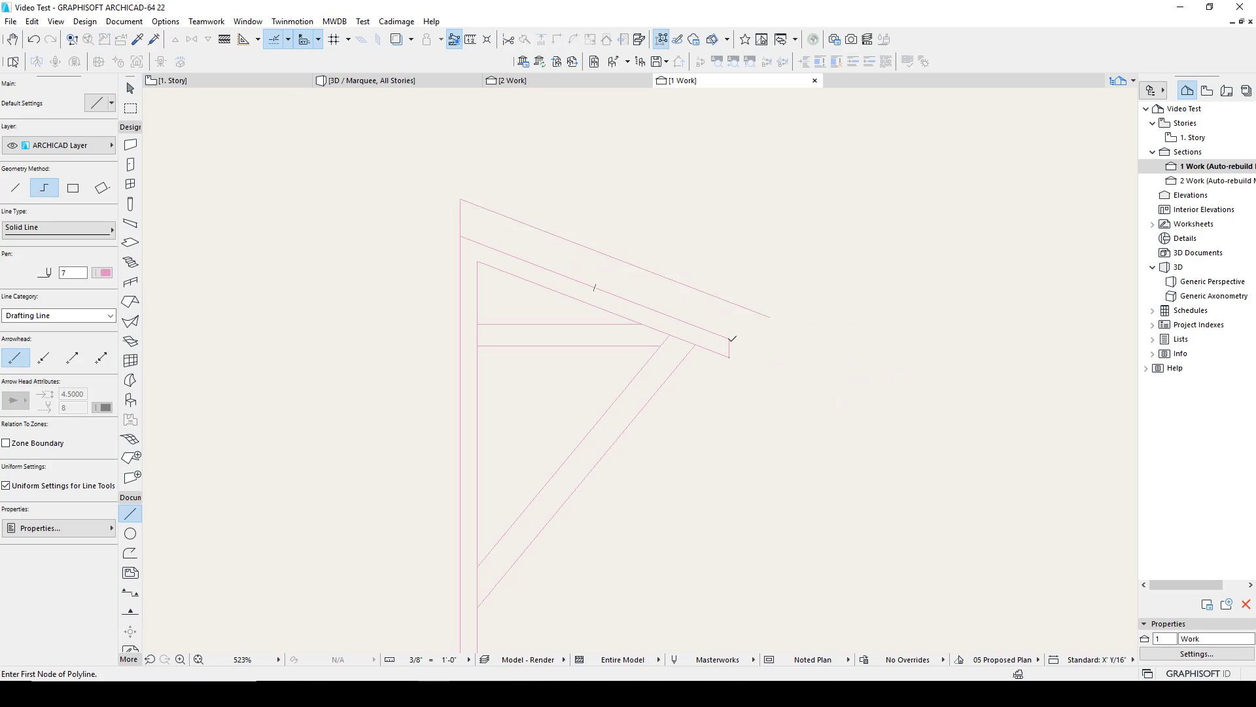
left_click(728, 340)
type("2")
key("Return")
double_click(752, 305)
key("Escape")
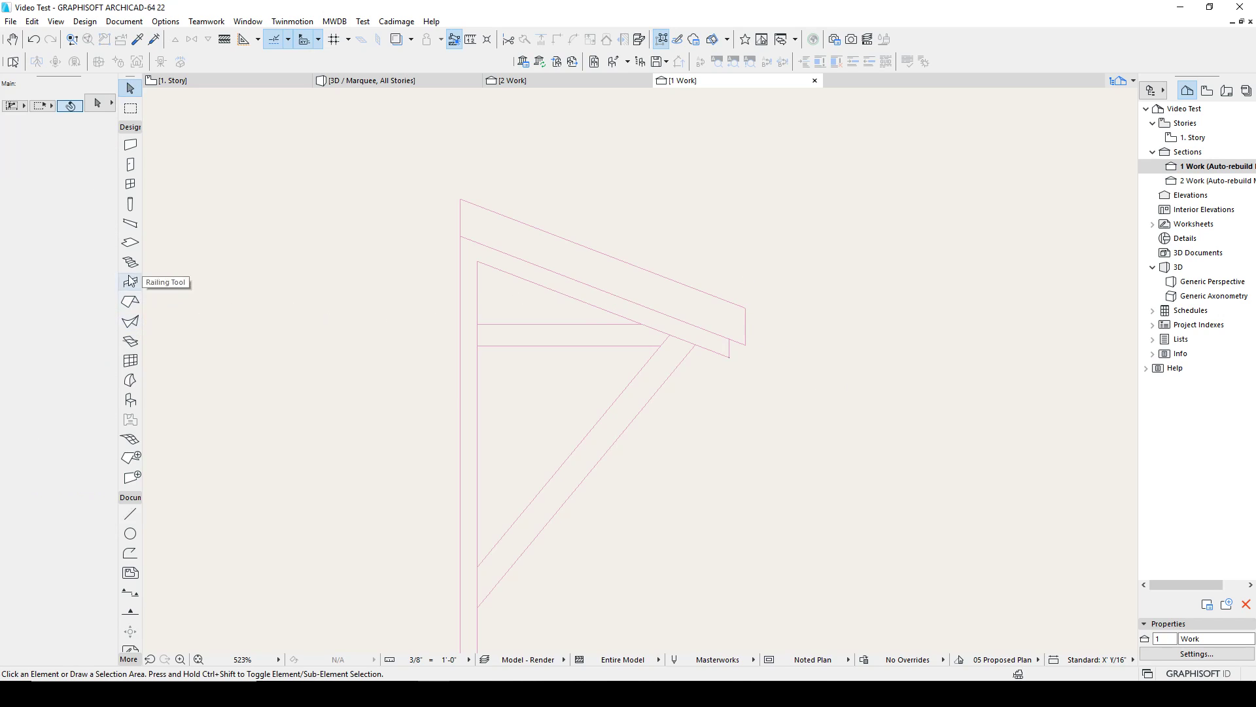
Create a morph from the closed roof profile and extrude it about 4'-6" across both brackets in 3D.
left_click(130, 380)
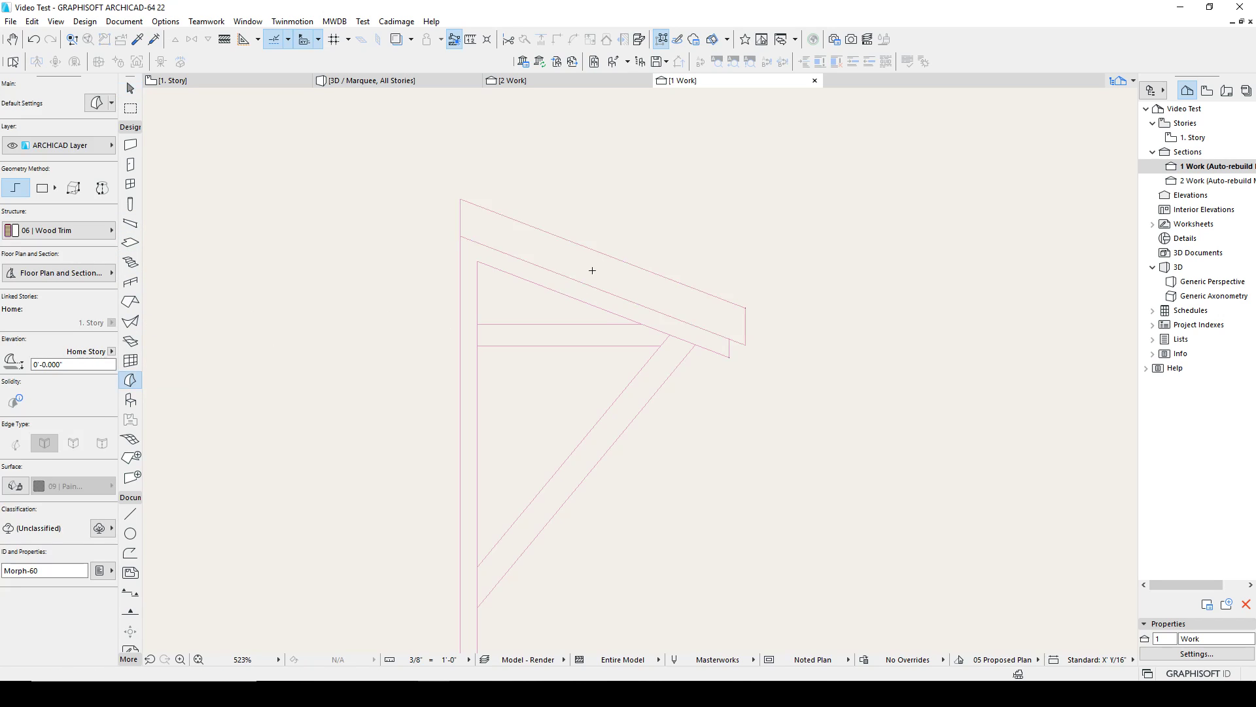
left_click(352, 84)
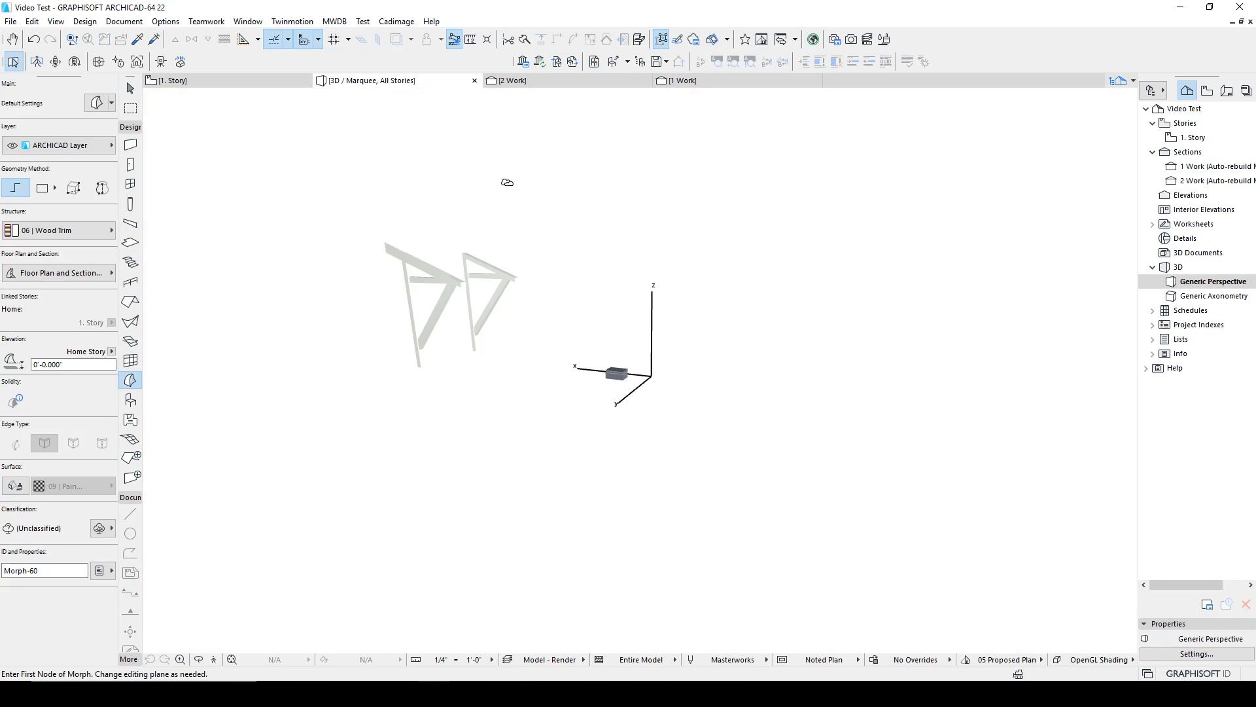
middle_click_drag(623, 360, 481, 255, "shift")
left_click(488, 251, "shift")
left_click(488, 251)
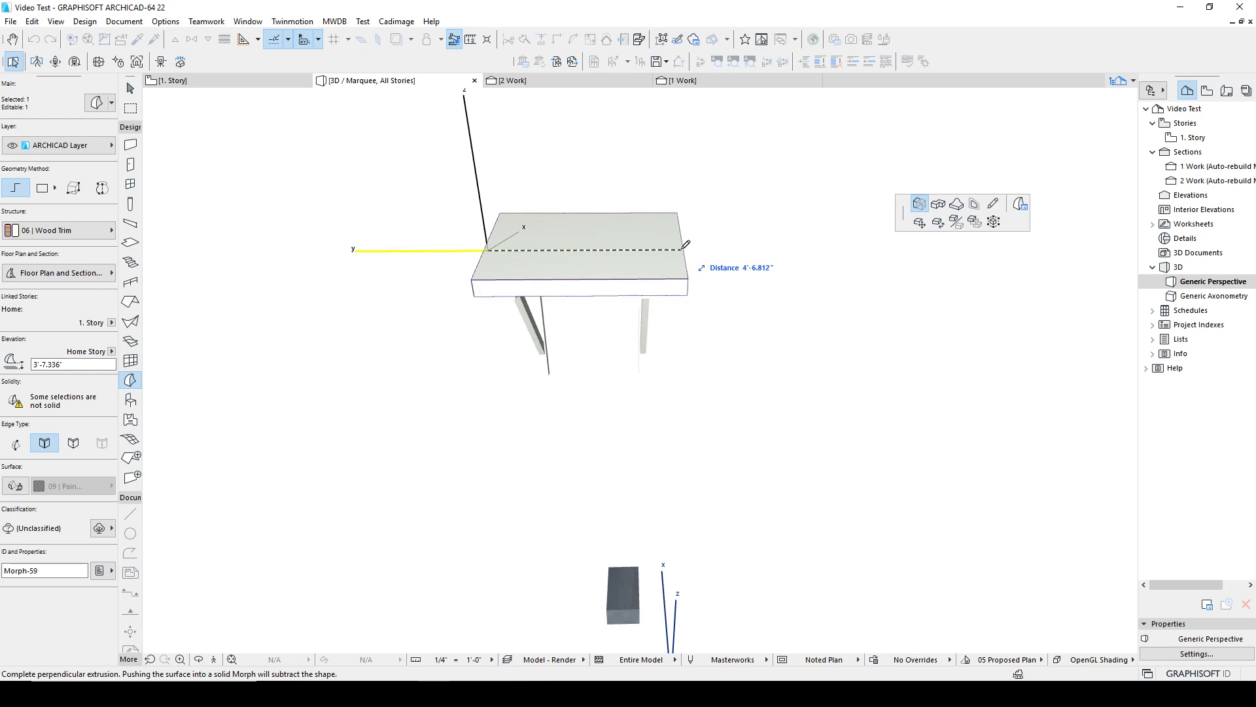
left_click(682, 245)
key("Escape")
middle_click_drag(586, 202, 816, 174, "shift")
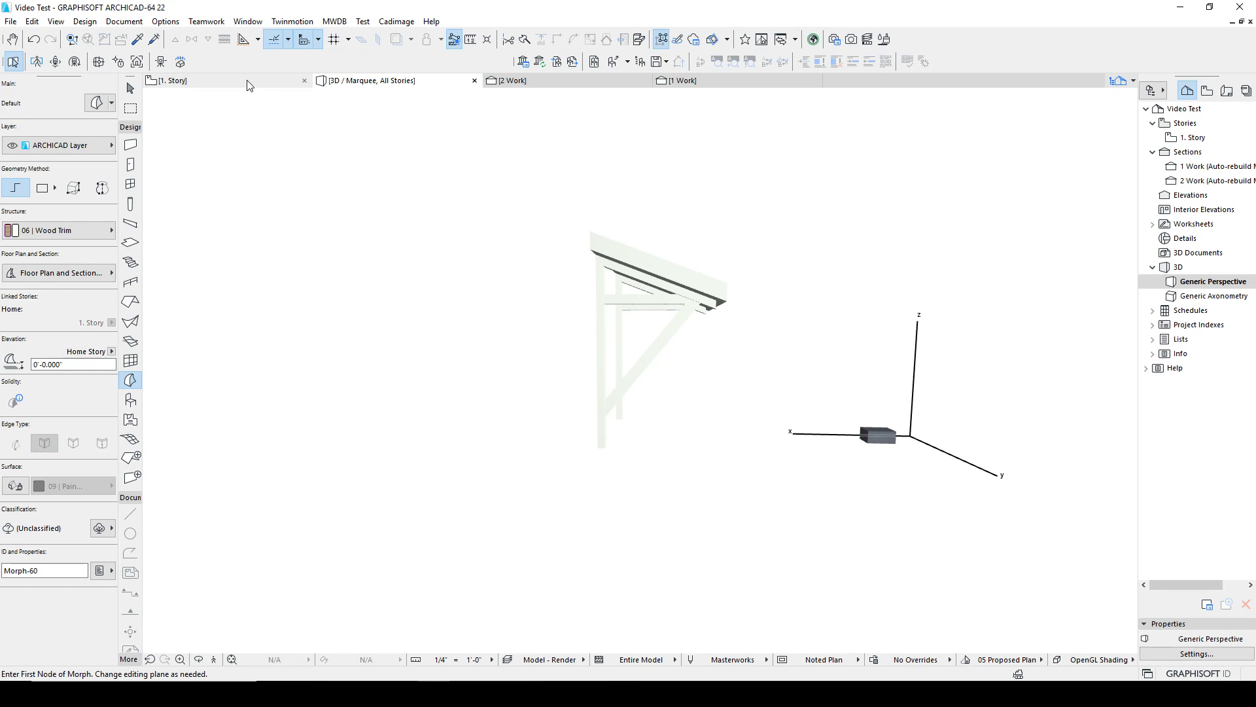
Turn off the cover fills in the roof morph's settings so the floor plan shows the brackets beneath it.
left_click(247, 84)
left_click(469, 84)
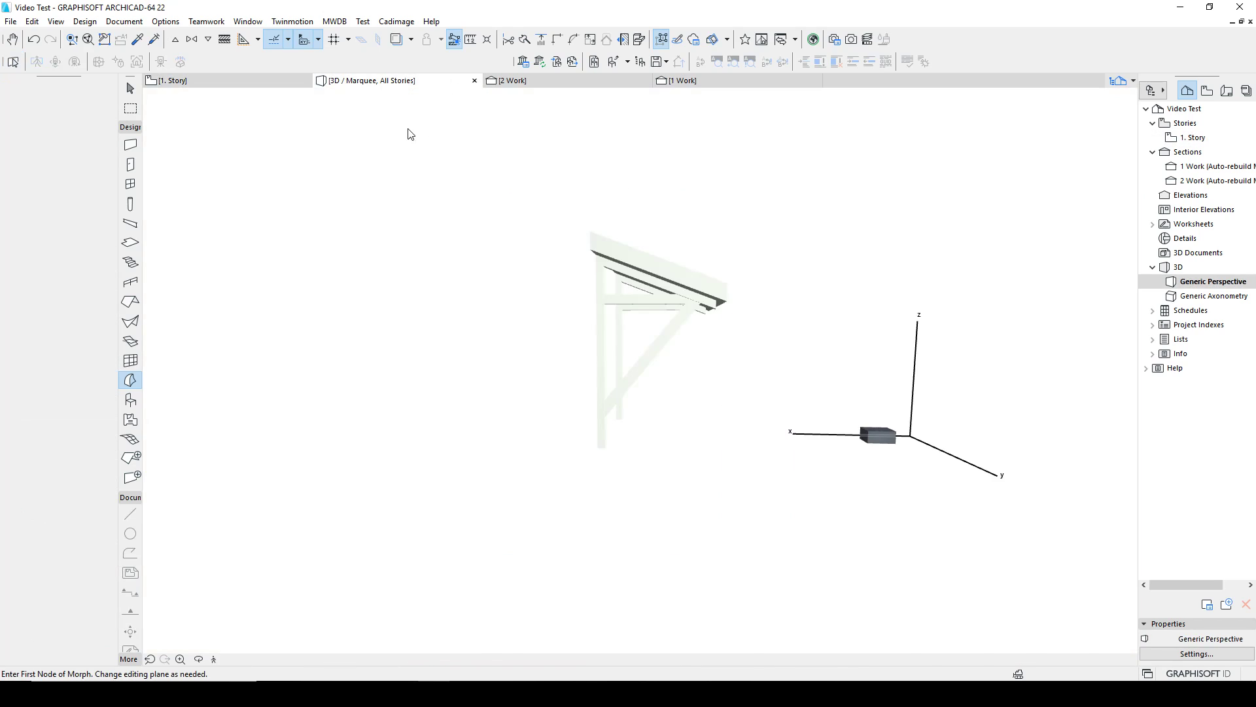
left_click(237, 81)
scroll(565, 306, "down", 3)
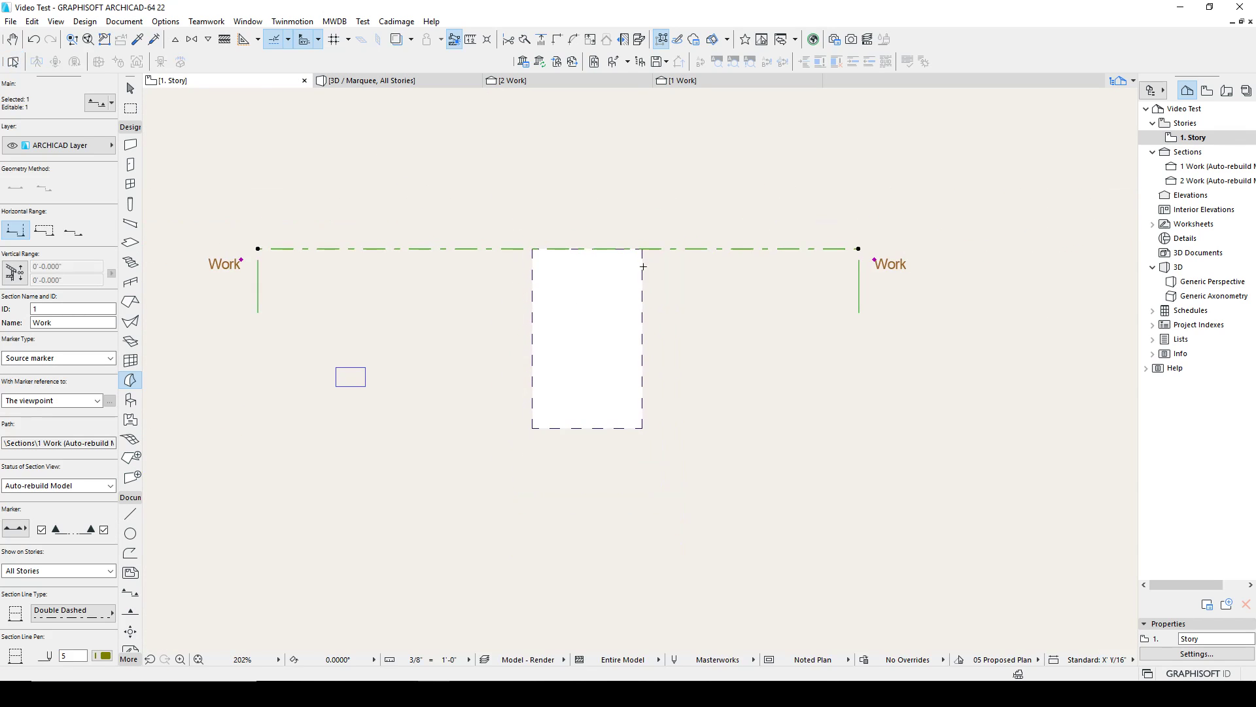
key("Escape")
key("Escape")
left_click(641, 262)
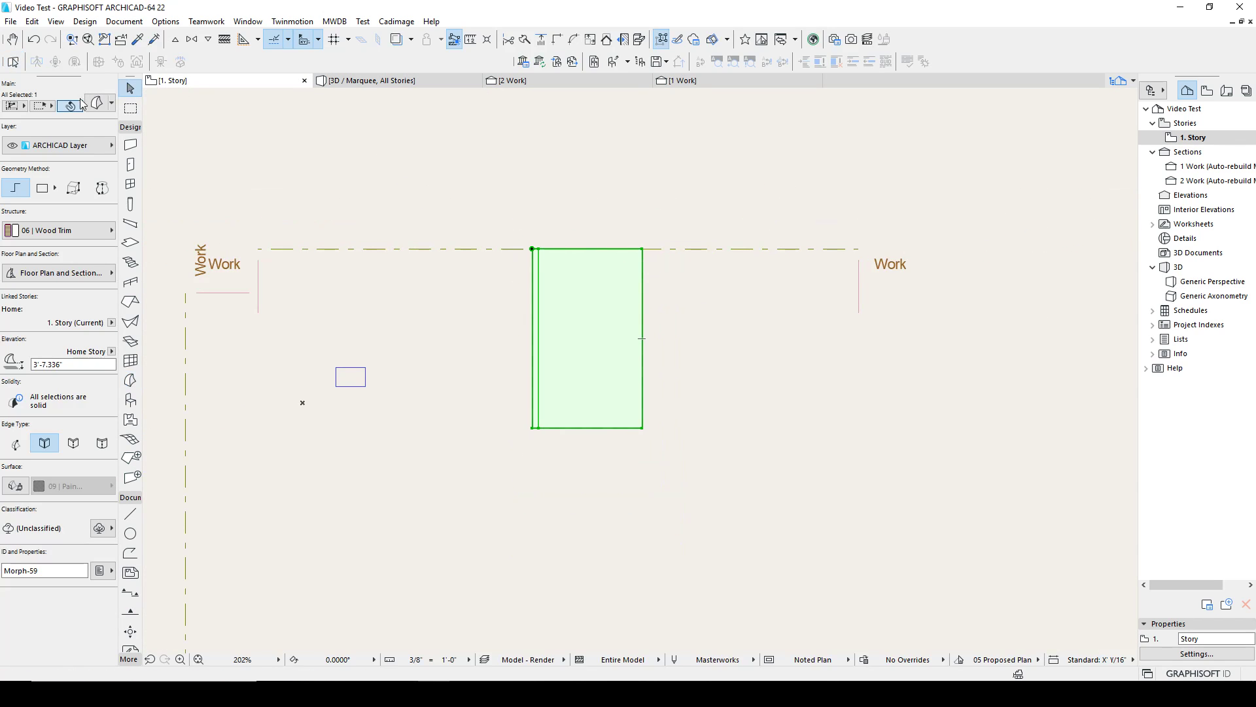
key("ctrl+t")
scroll(756, 268, "down", 3)
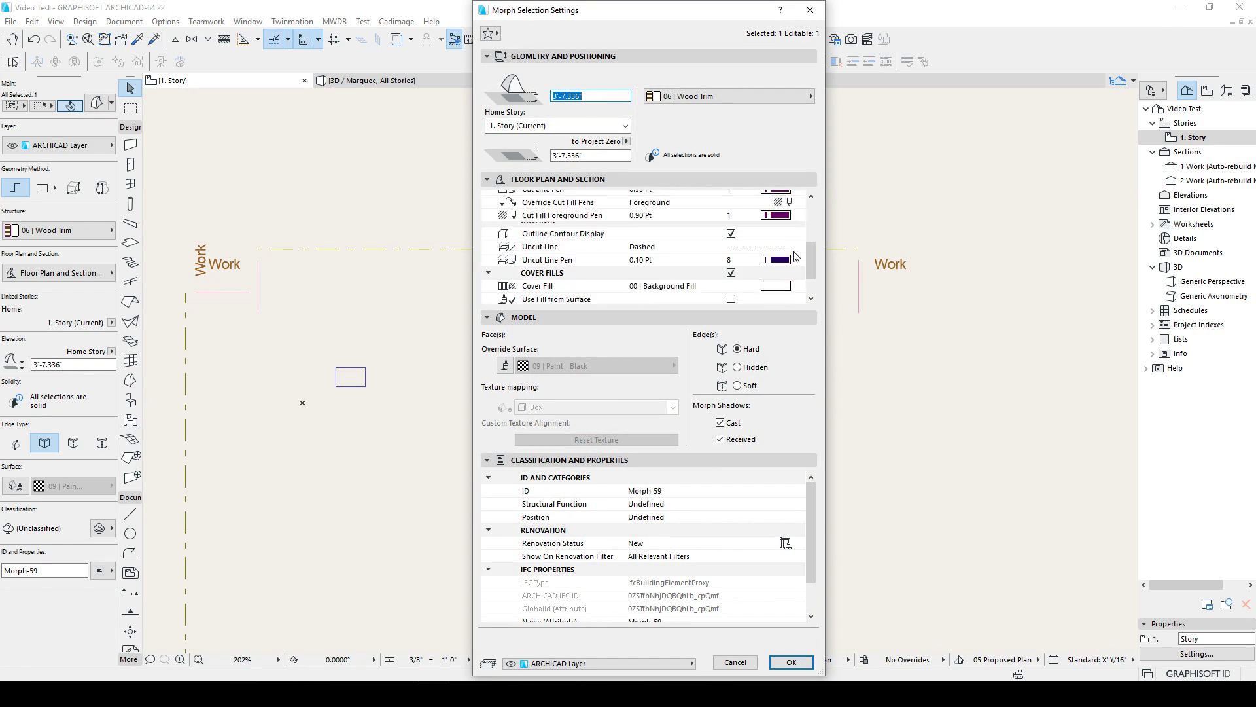
left_click(731, 249)
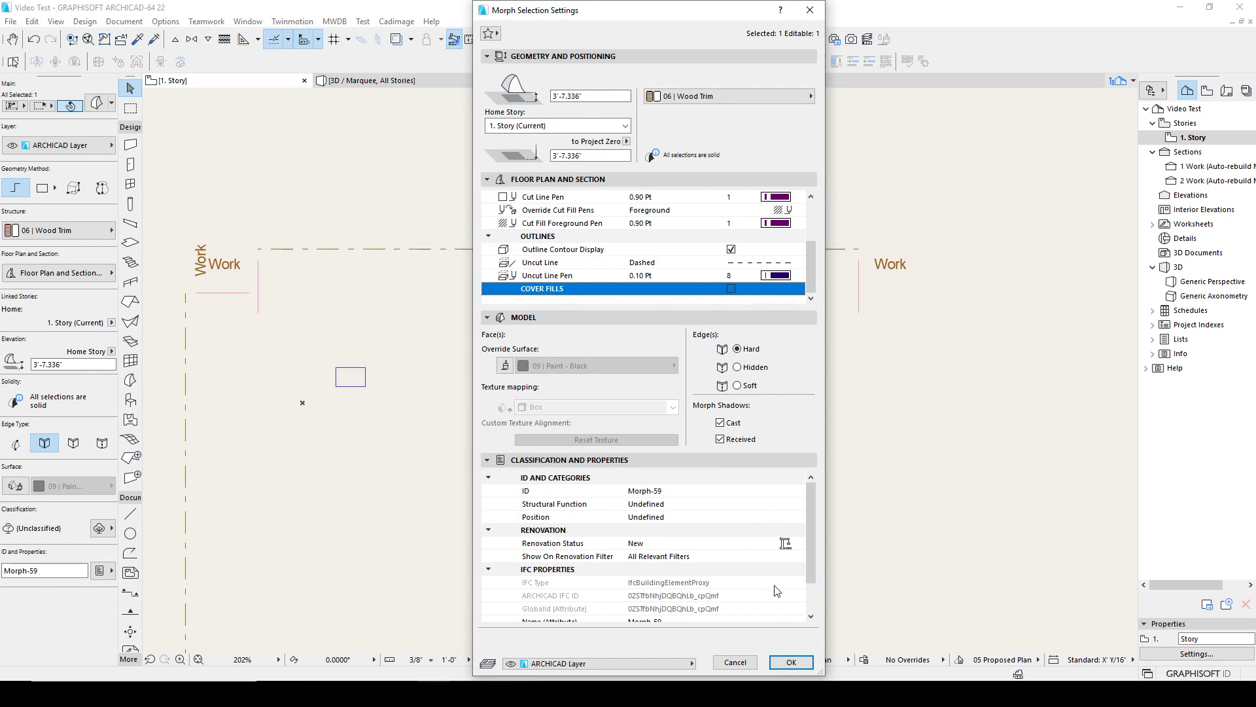
left_click(787, 668)
key("Escape")
scroll(565, 258, "up", 5)
left_click(486, 259)
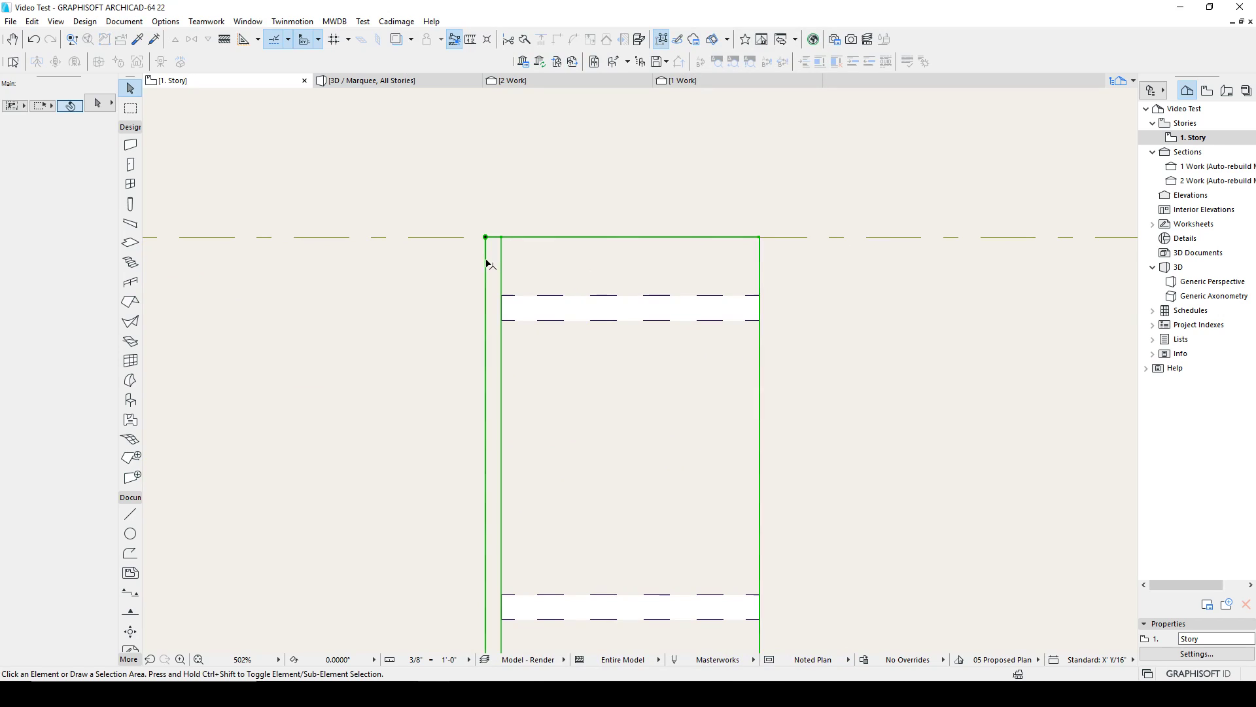
middle_click_drag(530, 368, 542, 276)
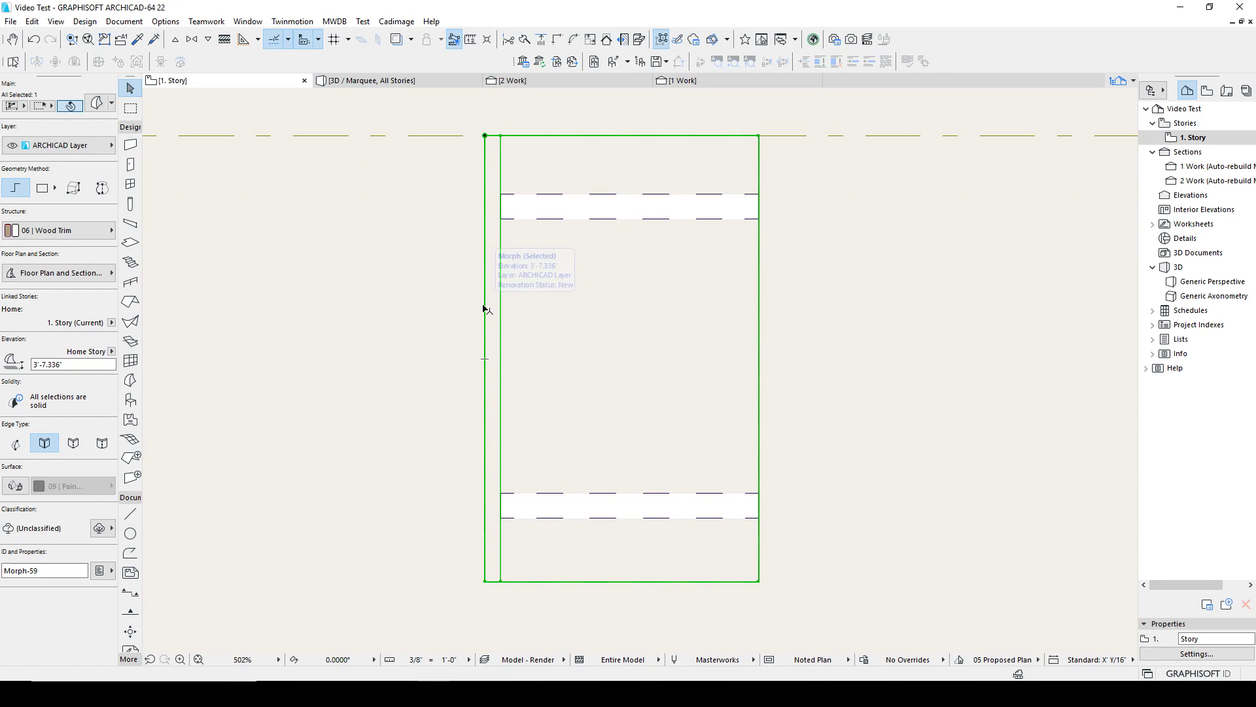
key("ctrl+d")
left_click(485, 359)
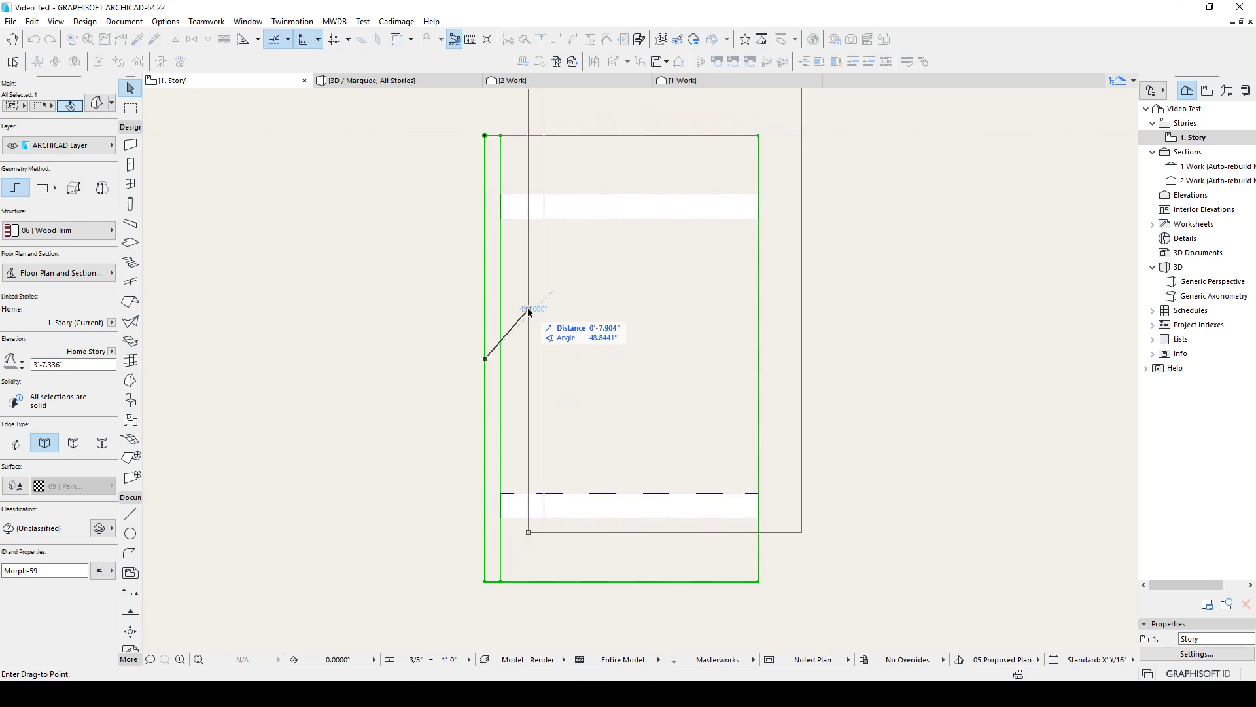
key("b")
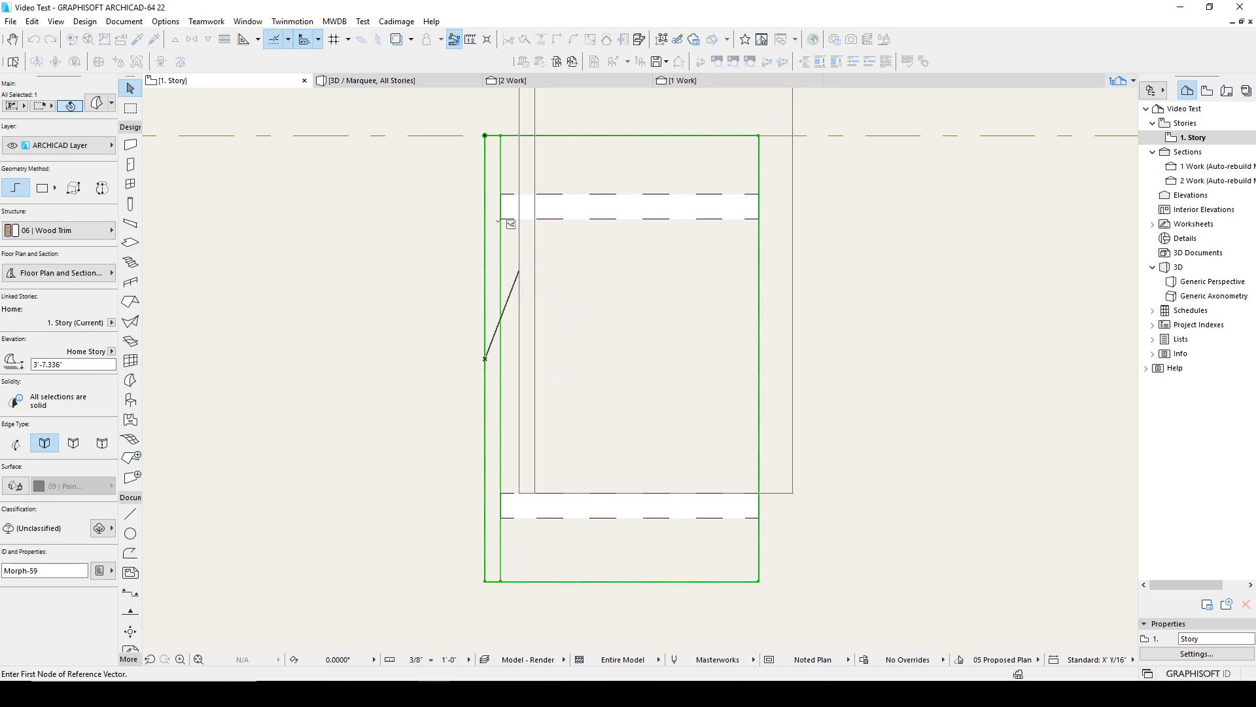
key("Escape")
key("Escape")
key("Escape")
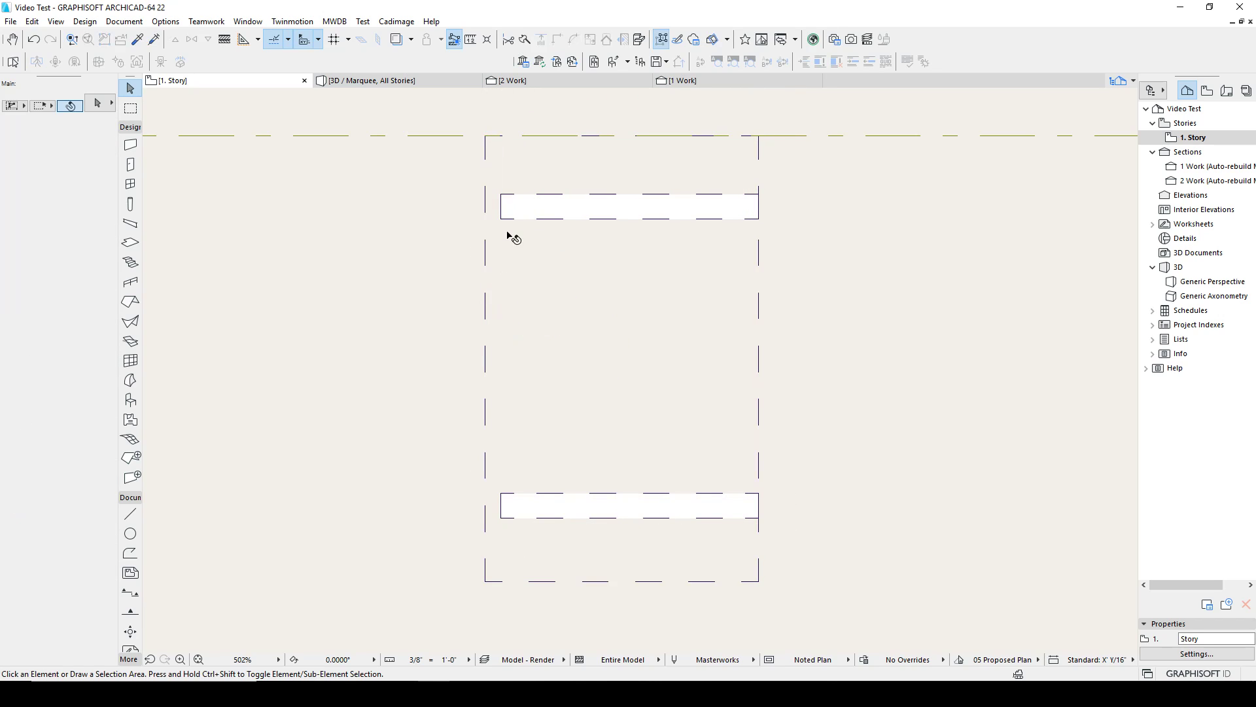
left_click(485, 264)
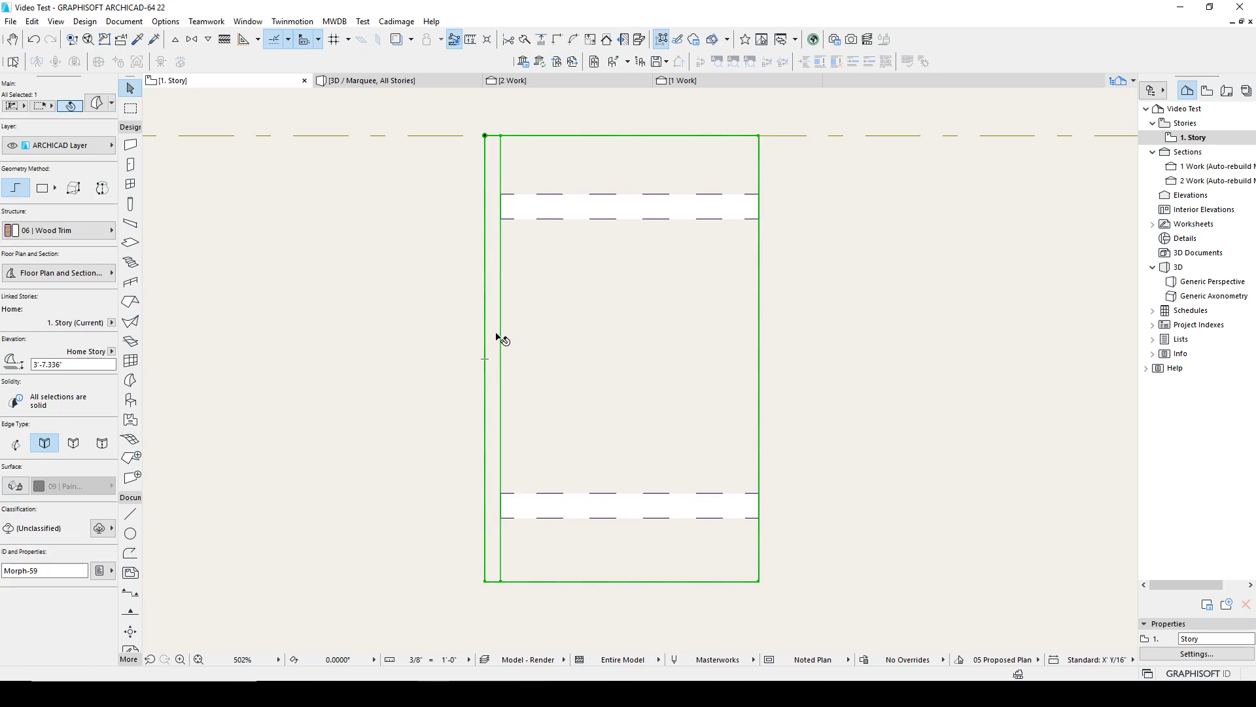
key("Escape")
Draw a reference line on the floor plan between the facing inner corners at the wall ends of the two brackets.
key("l")
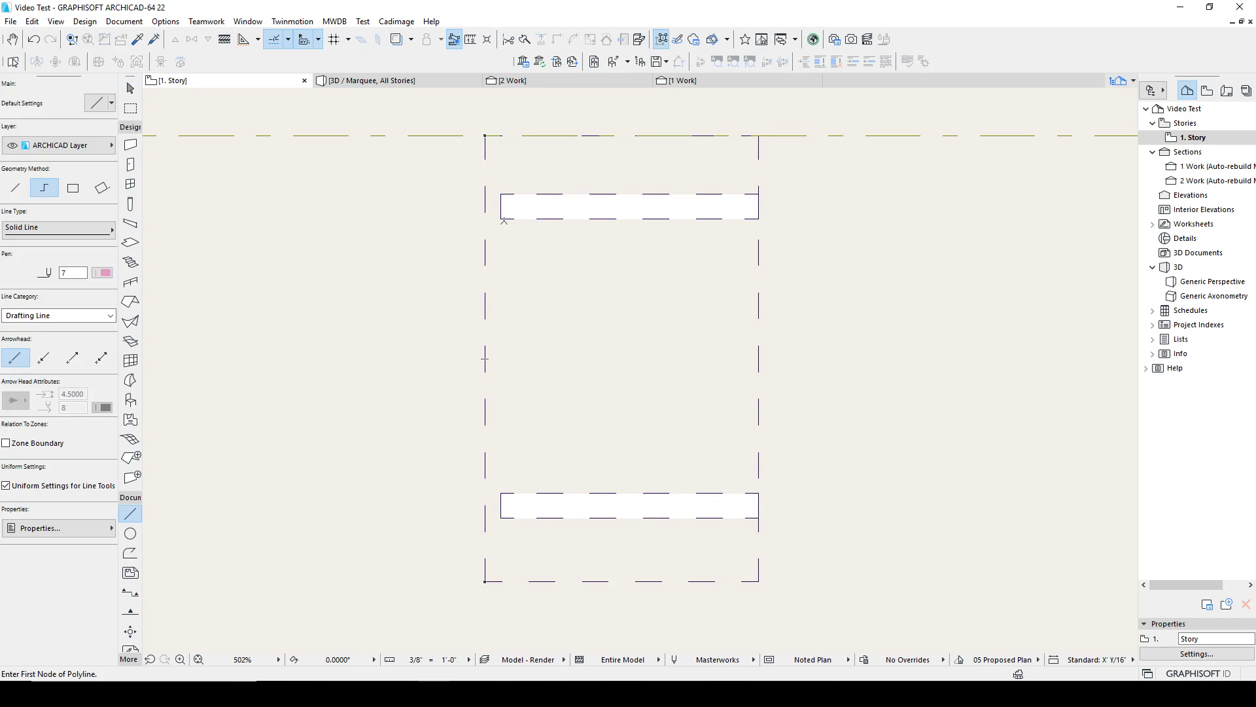
left_click(501, 219)
double_click(500, 493)
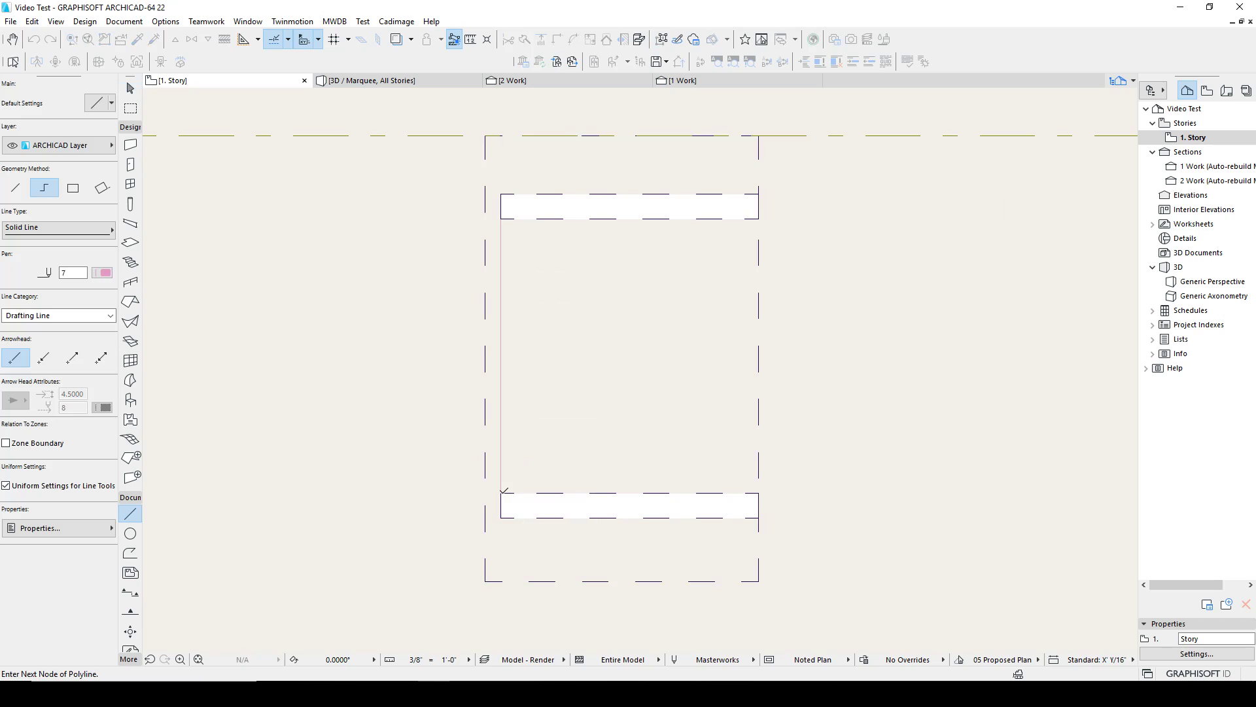
Move the roof morph vertically on the plan so its edge midpoint aligns with the reference line's midpoint.
left_click(485, 326, "shift")
left_click(485, 359)
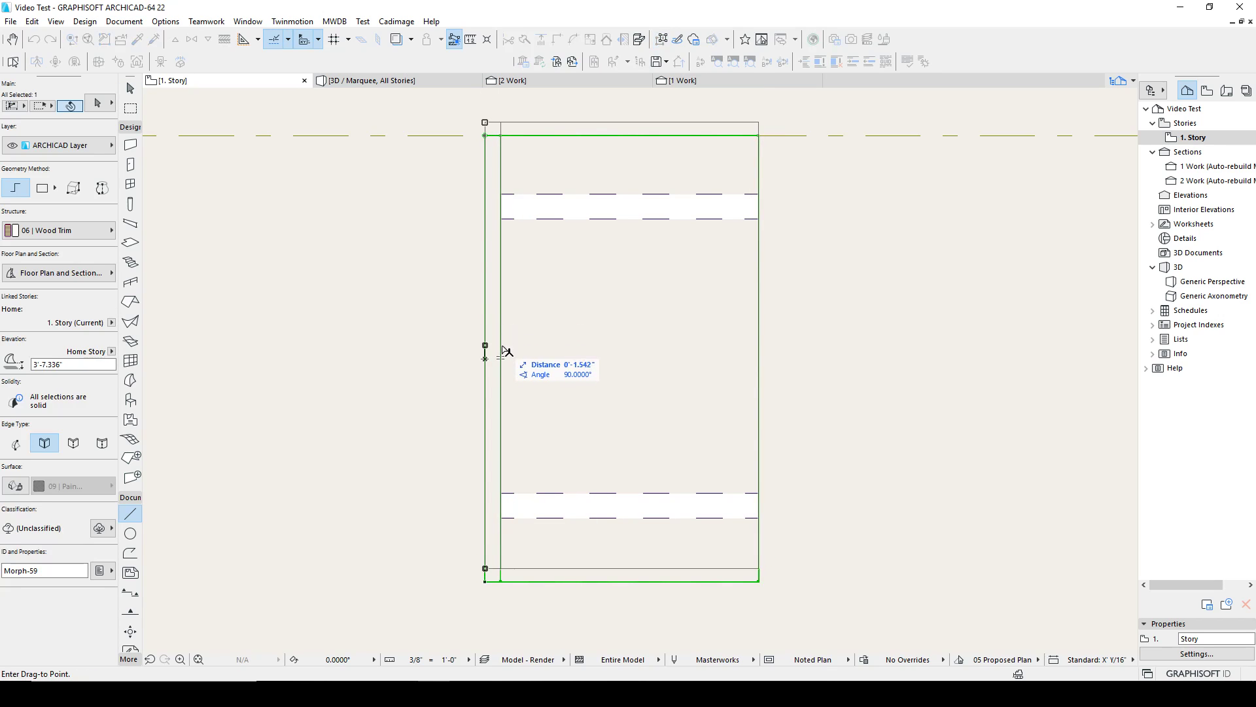
left_click(500, 357)
key("Escape")
key("Escape")
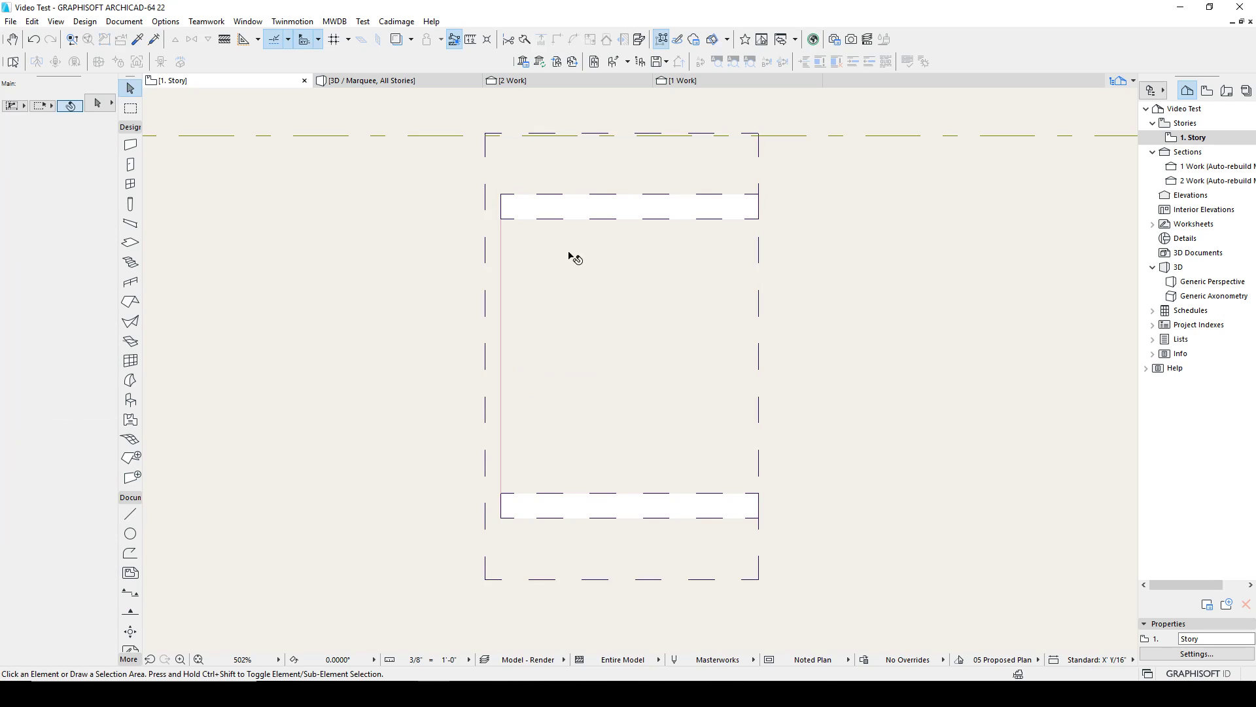
Move the roof, both brackets and the reference line together down the plan, clear of the section line.
left_click_drag(456, 112, 805, 615)
key("ctrl+d")
left_click(787, 441)
left_click(791, 509)
left_click(428, 116)
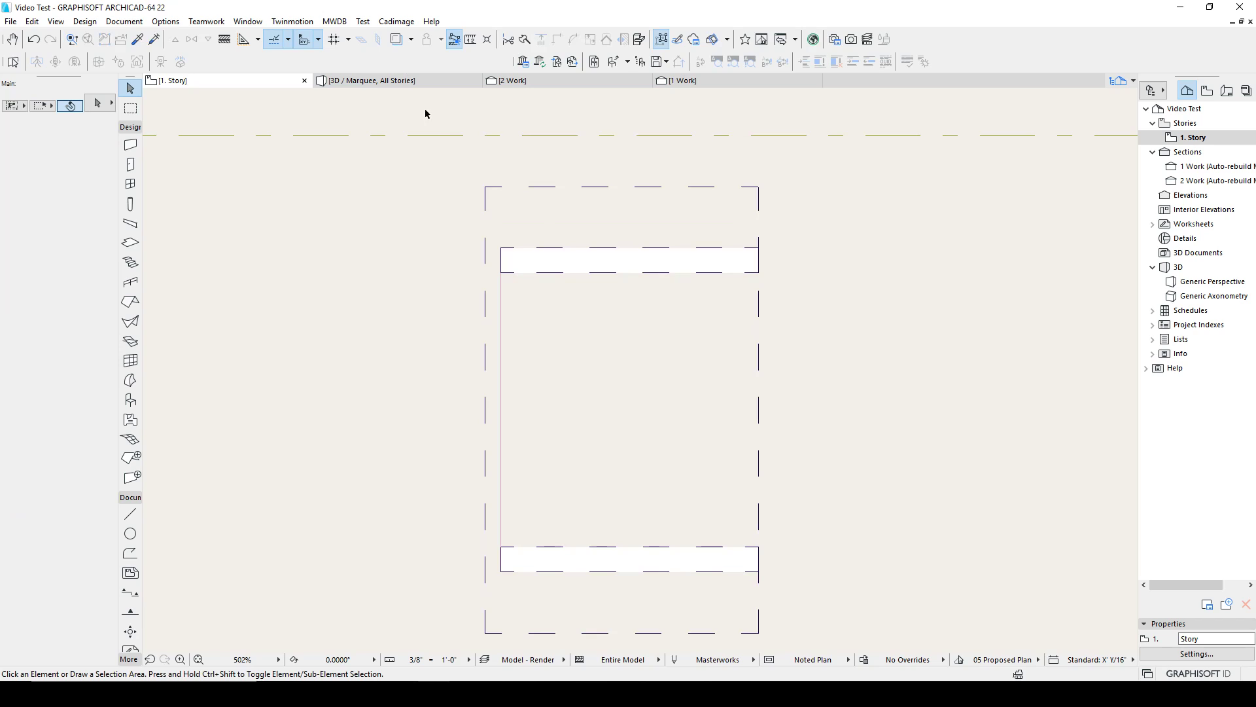
Inspect the roof over the two brackets from several angles in the 3D view.
left_click(413, 85)
middle_click_drag(484, 232, 383, 310, "shift")
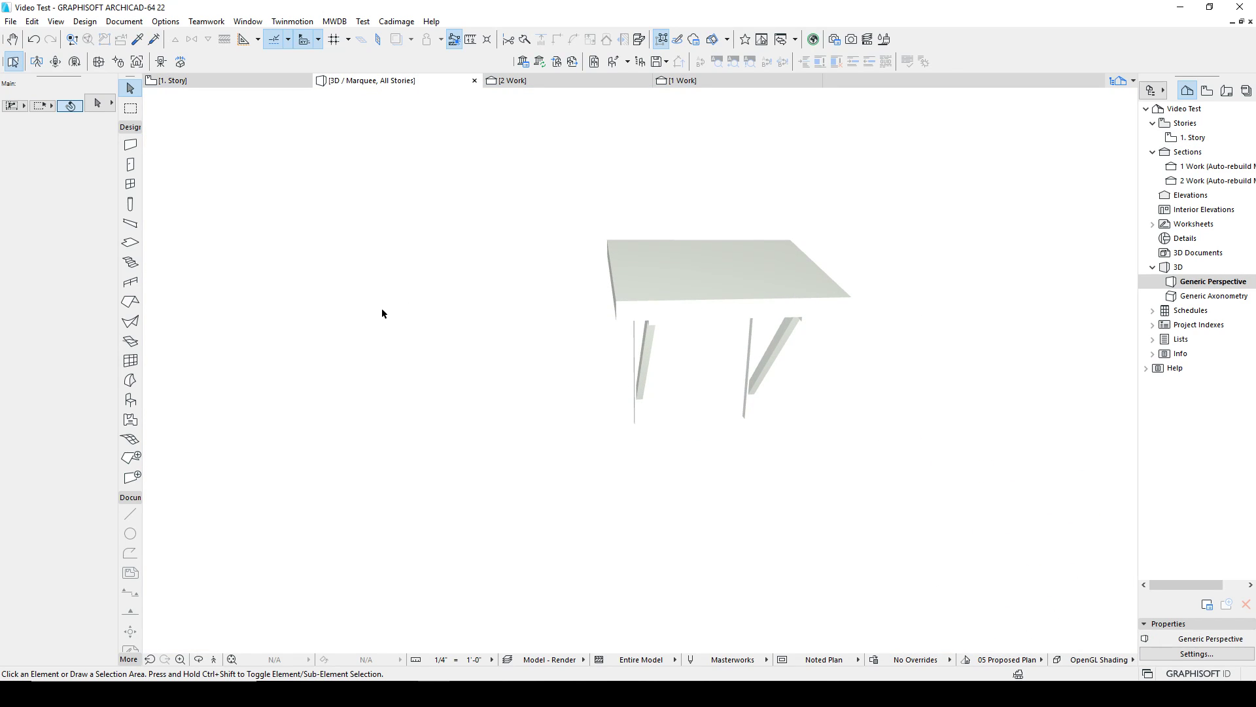
left_click_drag(383, 314, 504, 454)
middle_click_drag(626, 347, 1021, 324, "shift")
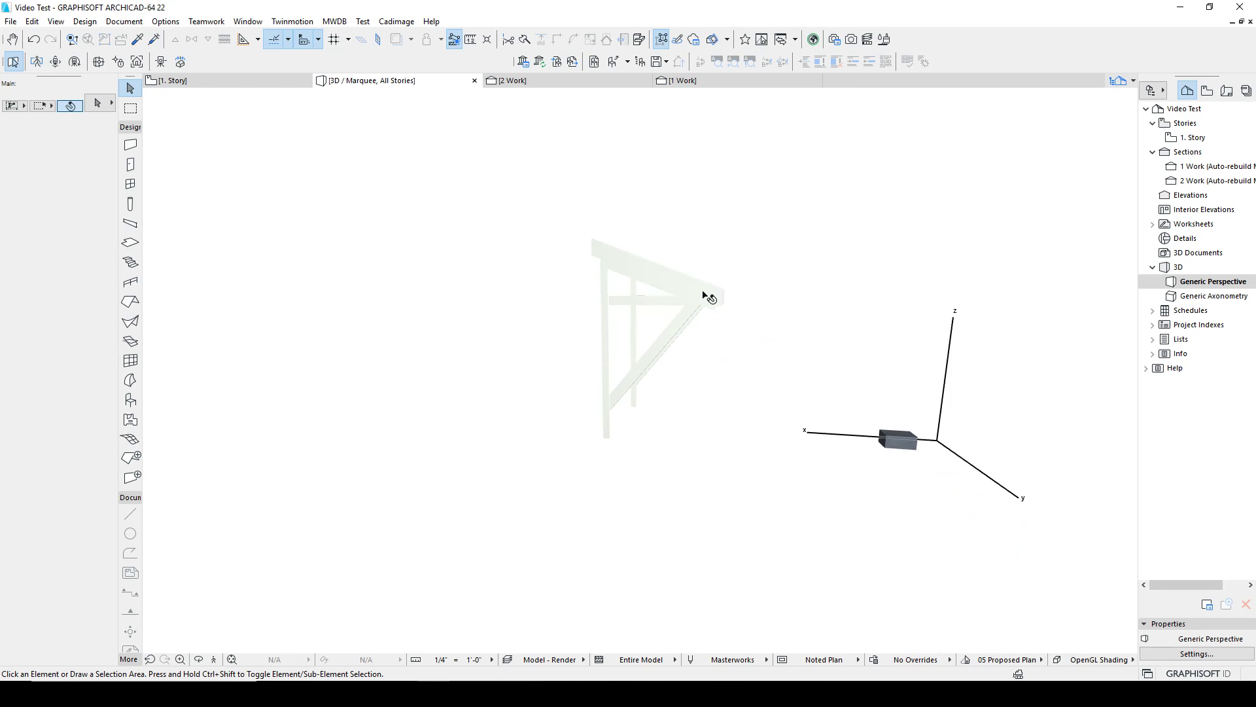
scroll(662, 284, "up", 4)
middle_click_drag(582, 267, 468, 200, "shift")
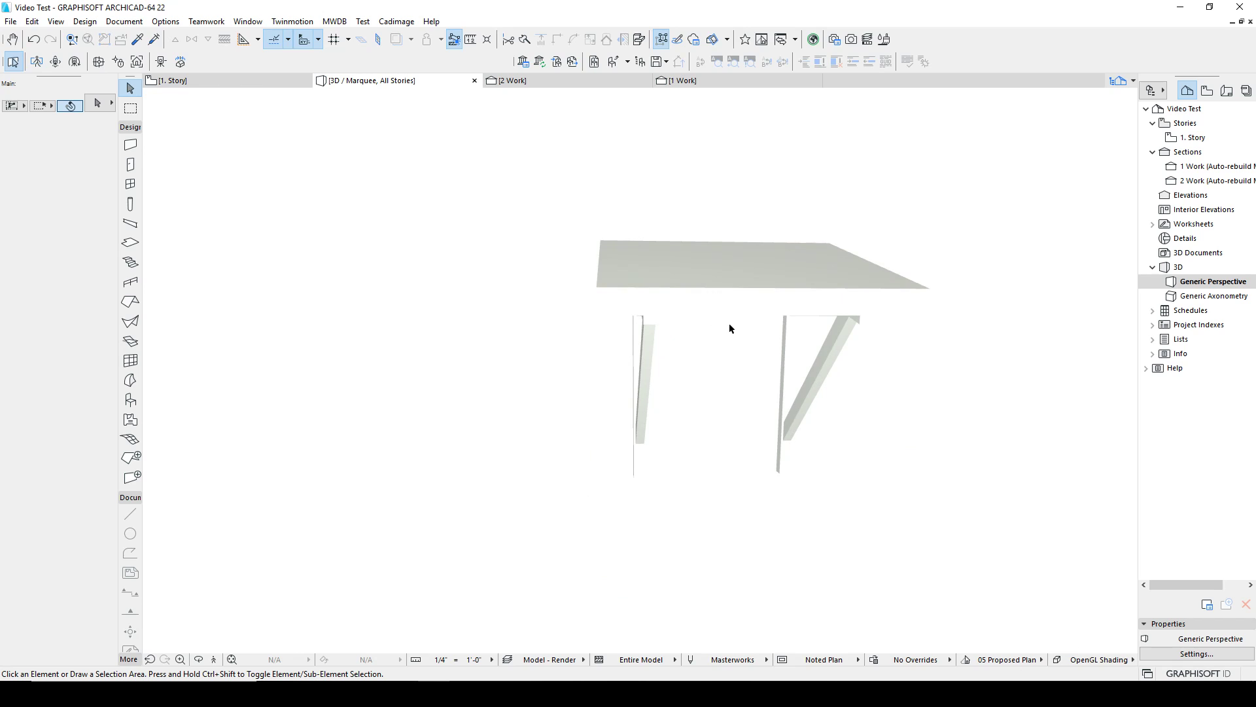
Override the roof morph's top face surface with 07 | Roof - Slate Shingle Dark Rust.
middle_click_drag(740, 314, 778, 326, "shift")
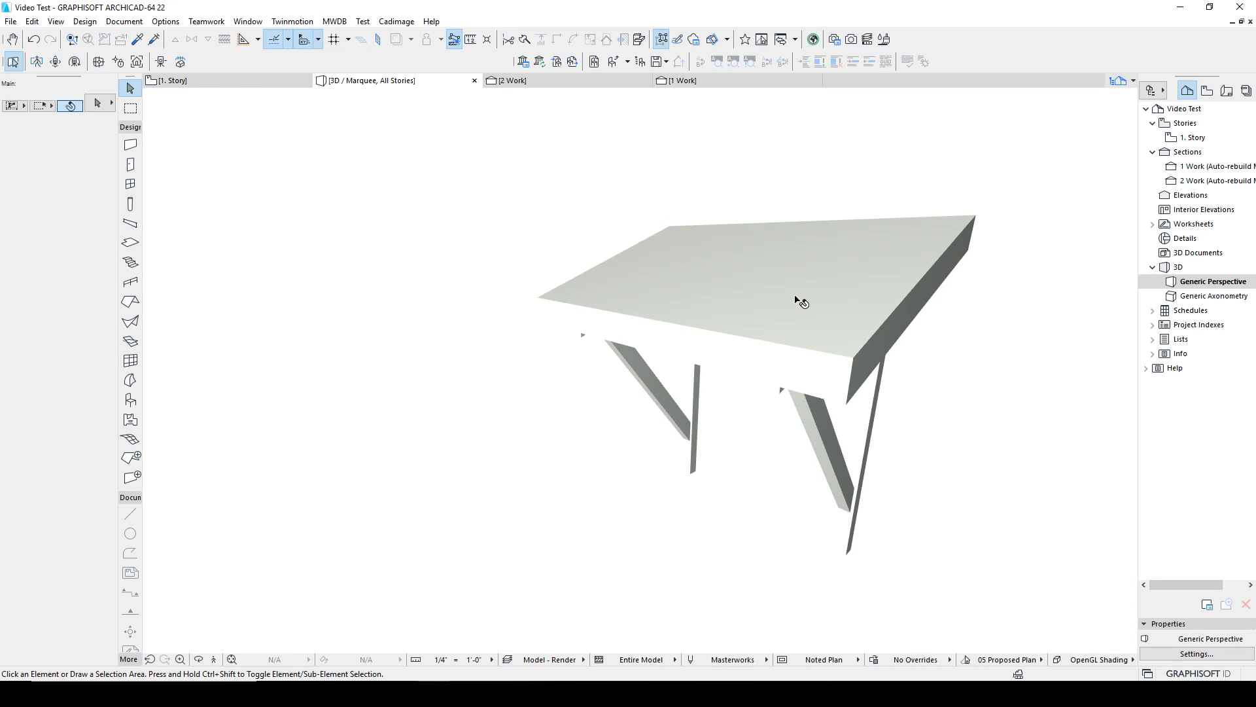
left_click(739, 289)
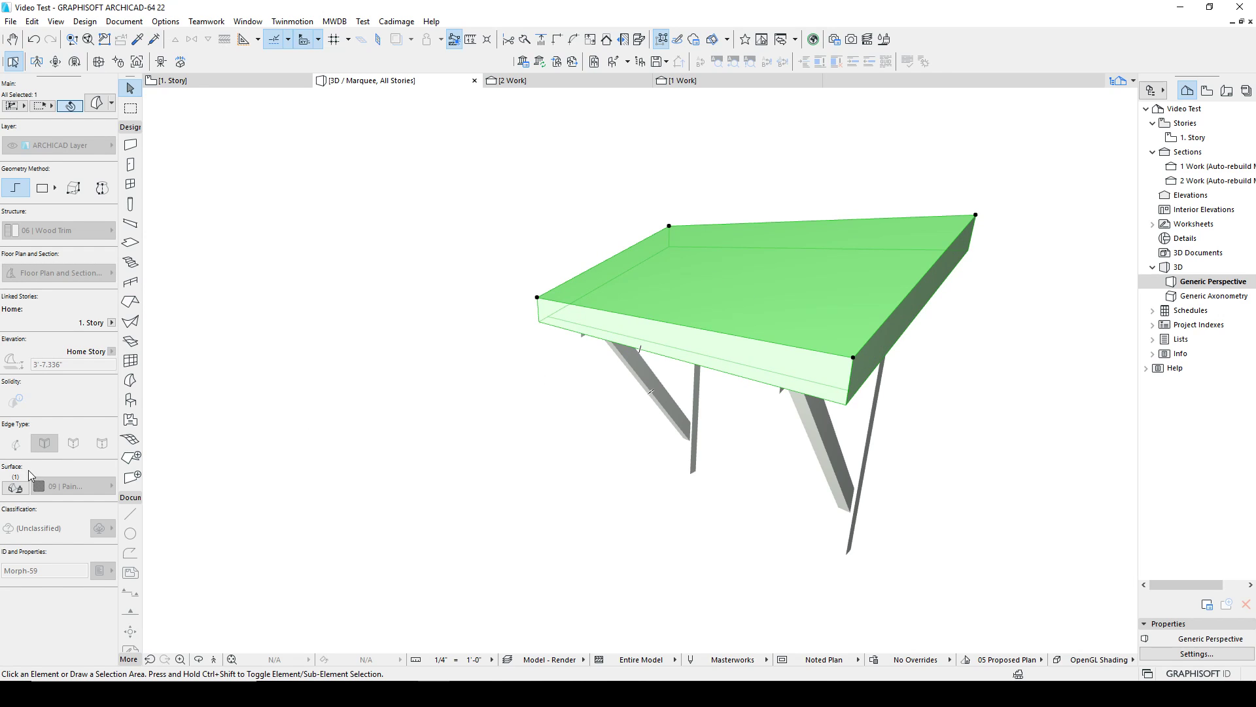
left_click(15, 488)
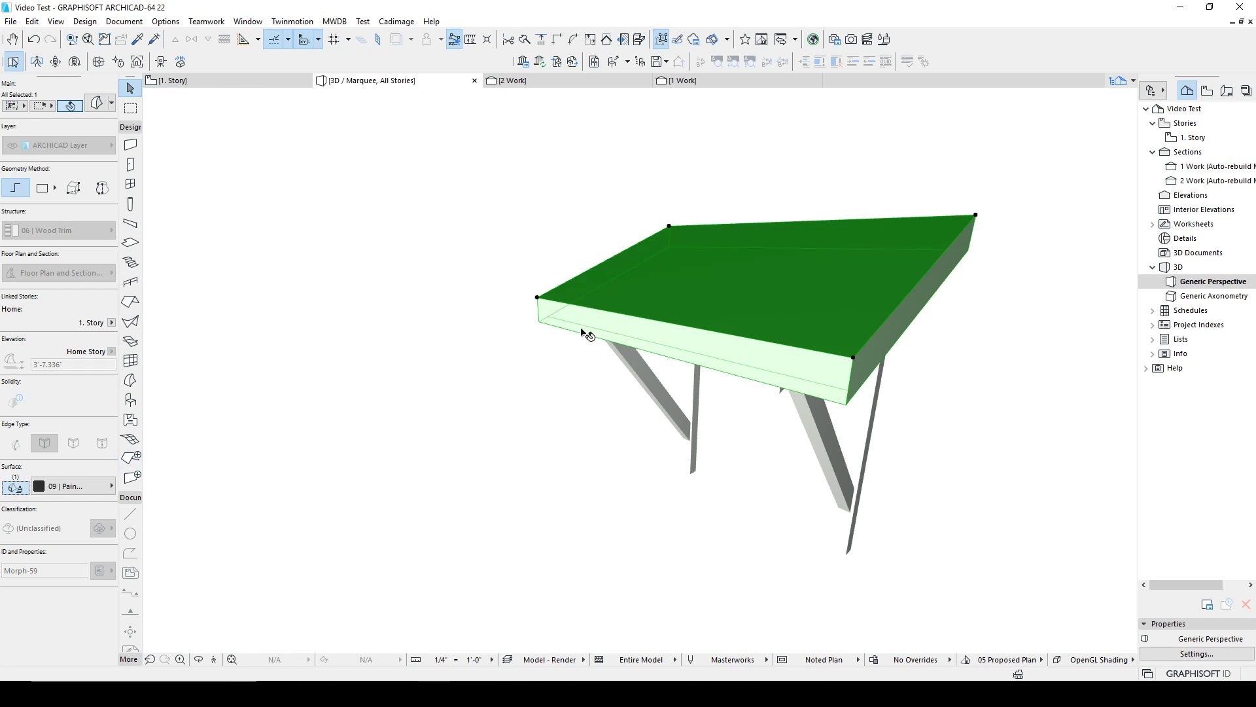
left_click(93, 491)
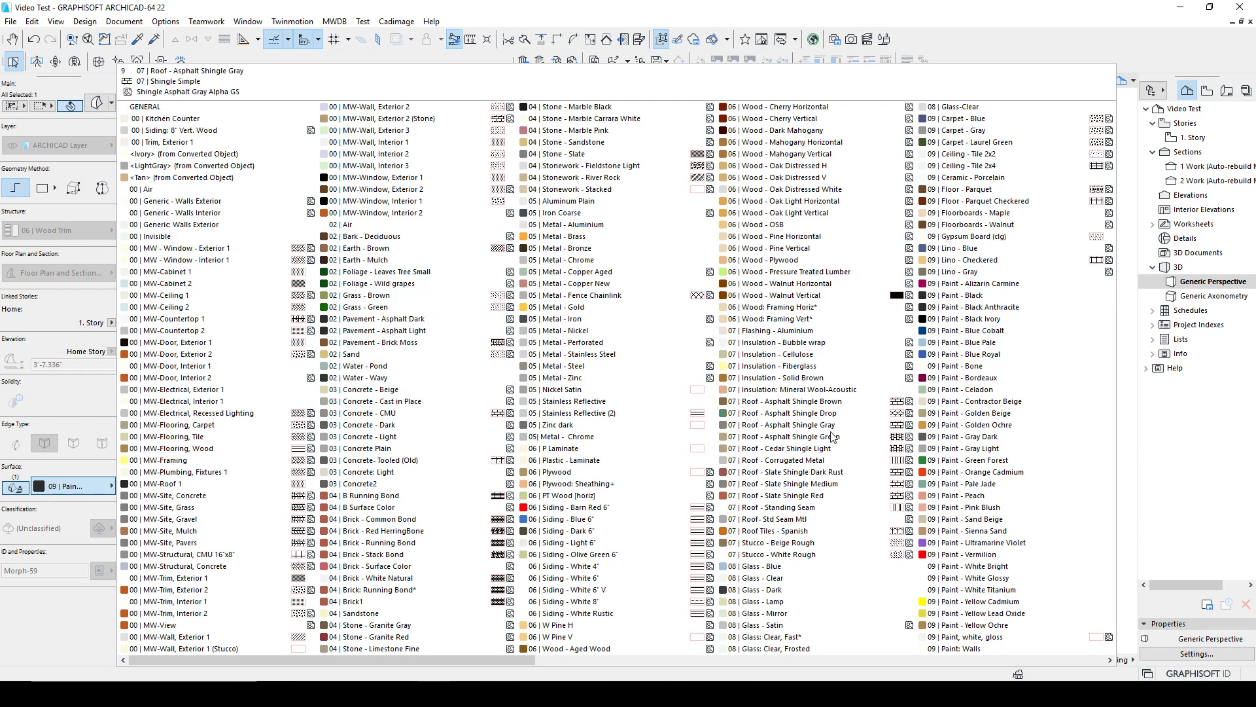
left_click(818, 471)
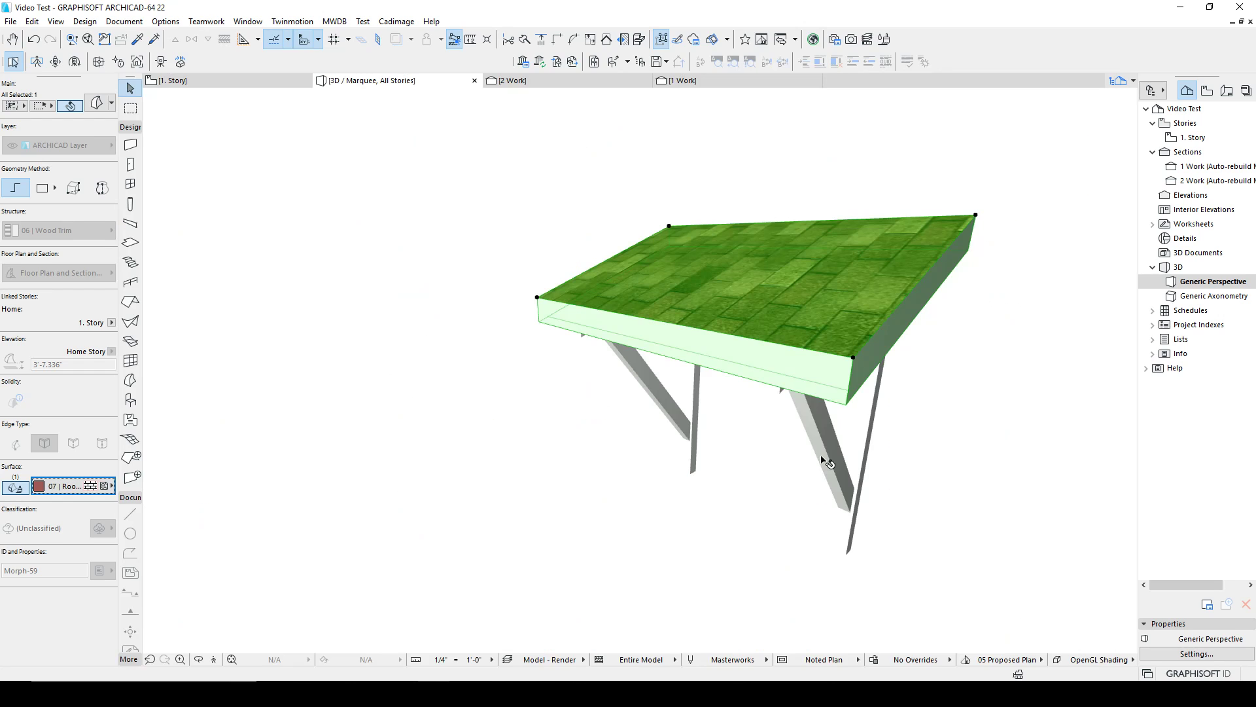
middle_click_drag(882, 347, 785, 418, "shift")
left_click(764, 349)
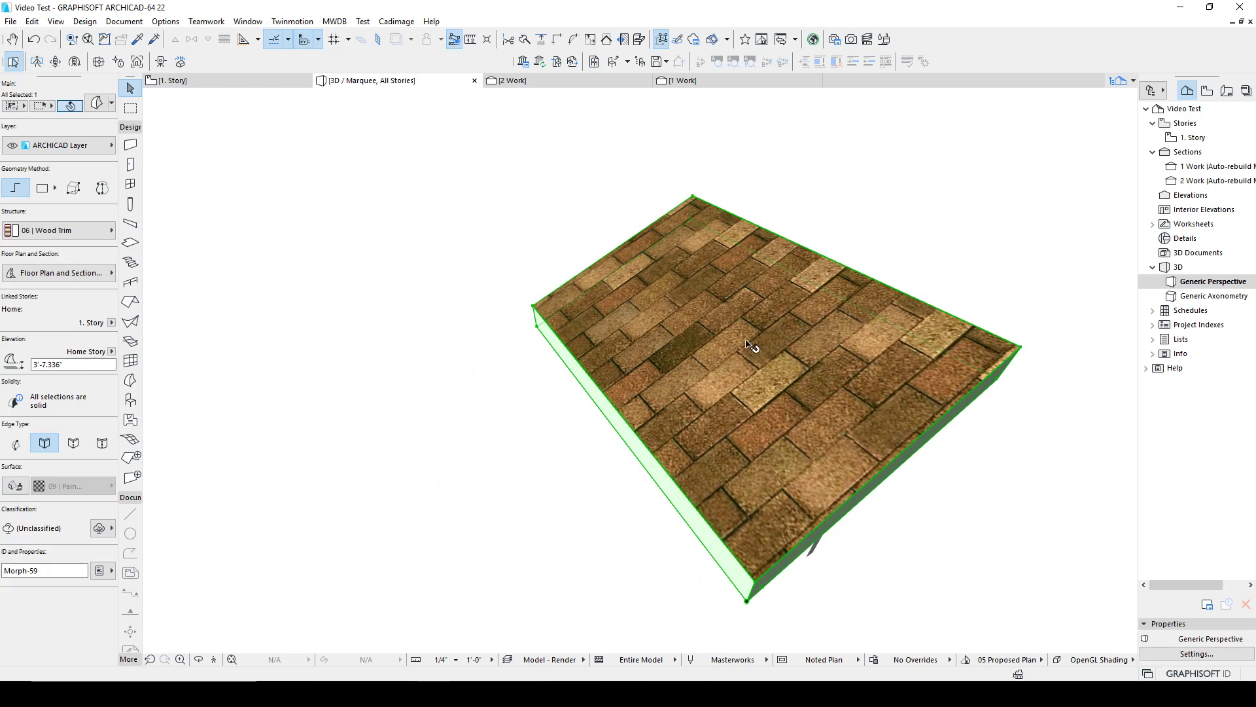
key("Escape")
left_click(726, 350)
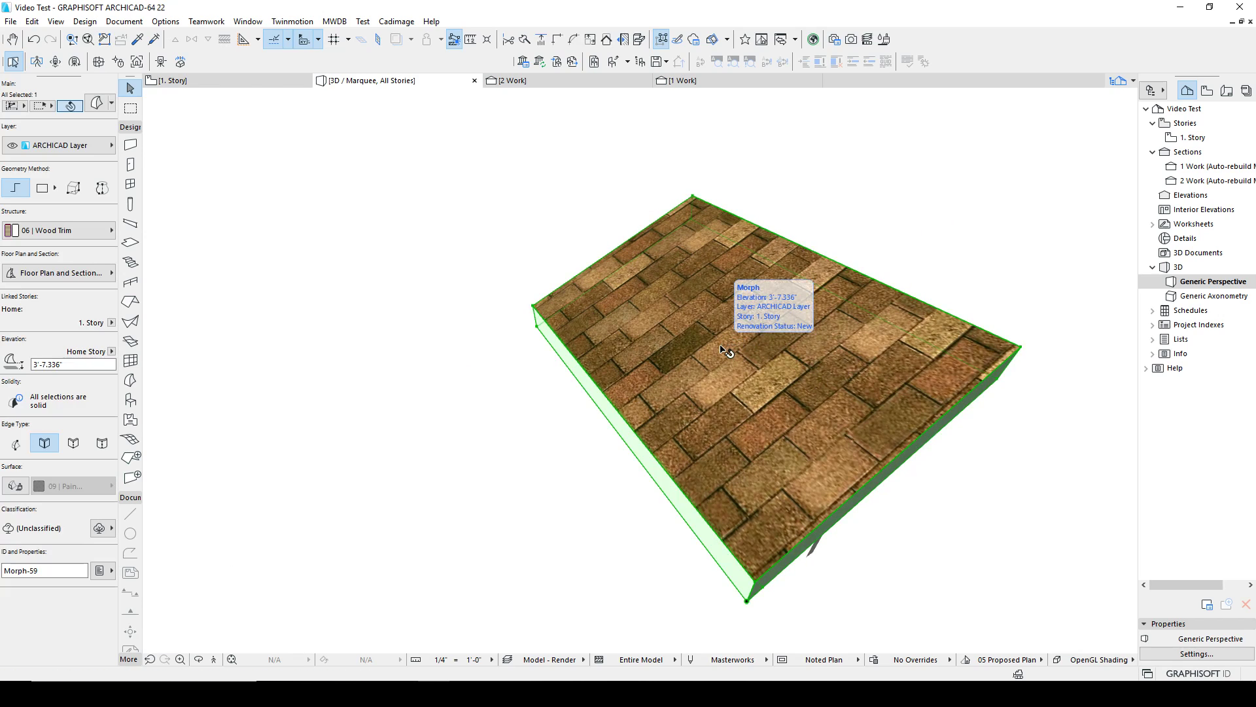
left_click(55, 21)
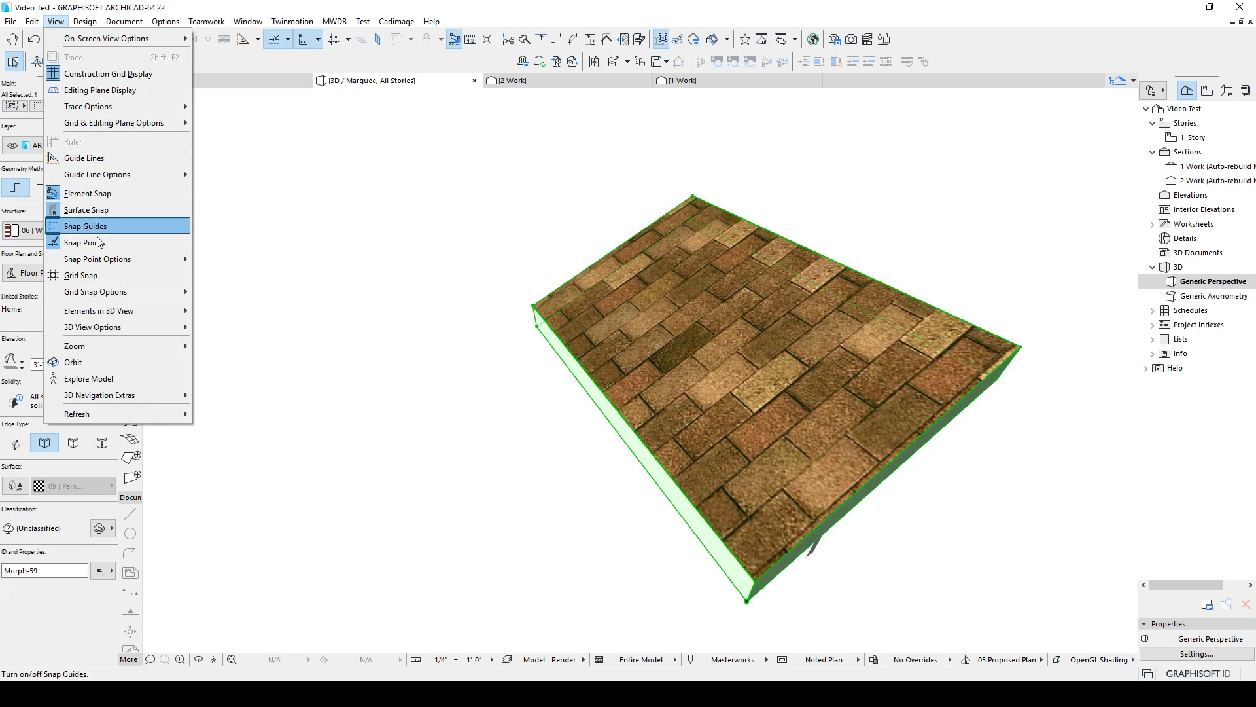
mouse_move(89, 26)
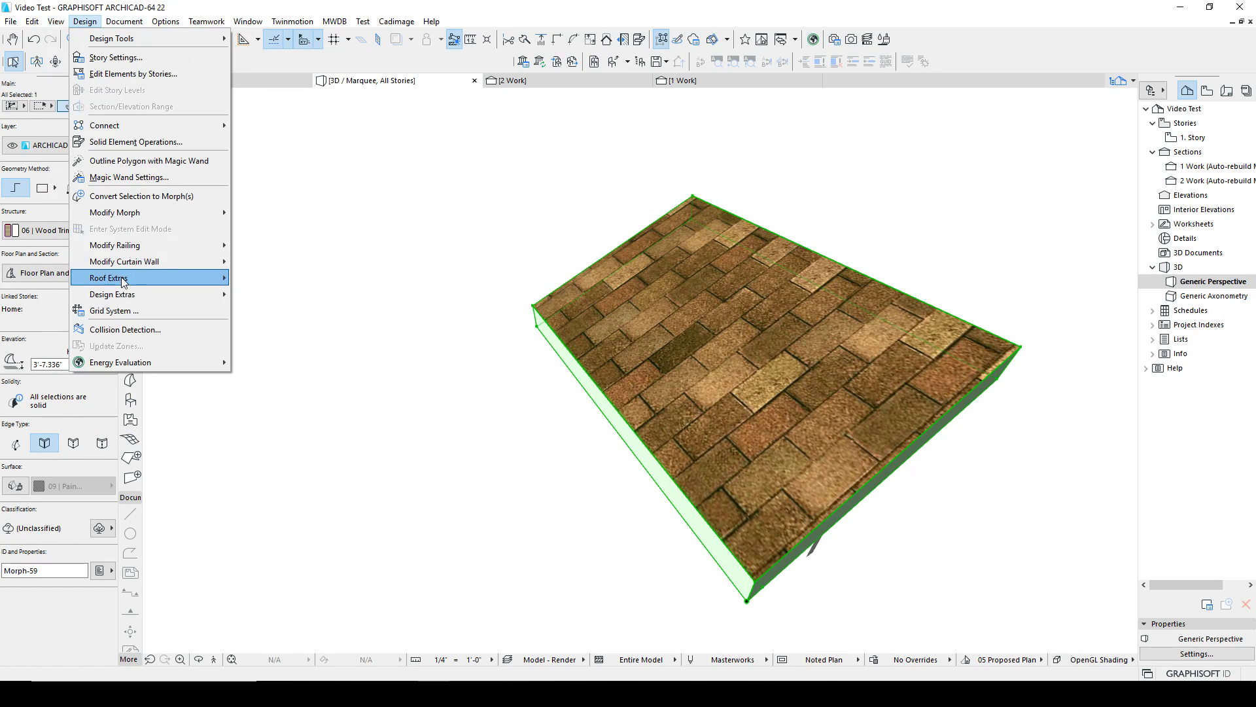
mouse_move(208, 213)
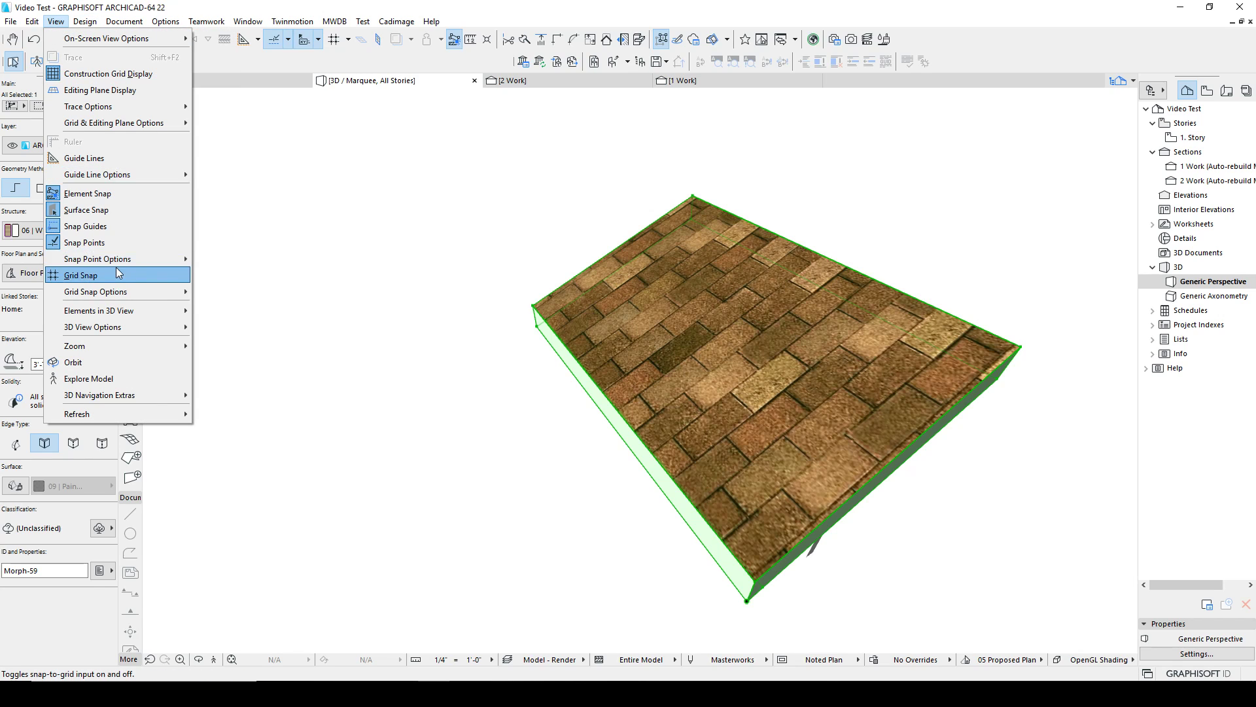
mouse_move(121, 269)
left_click(56, 22)
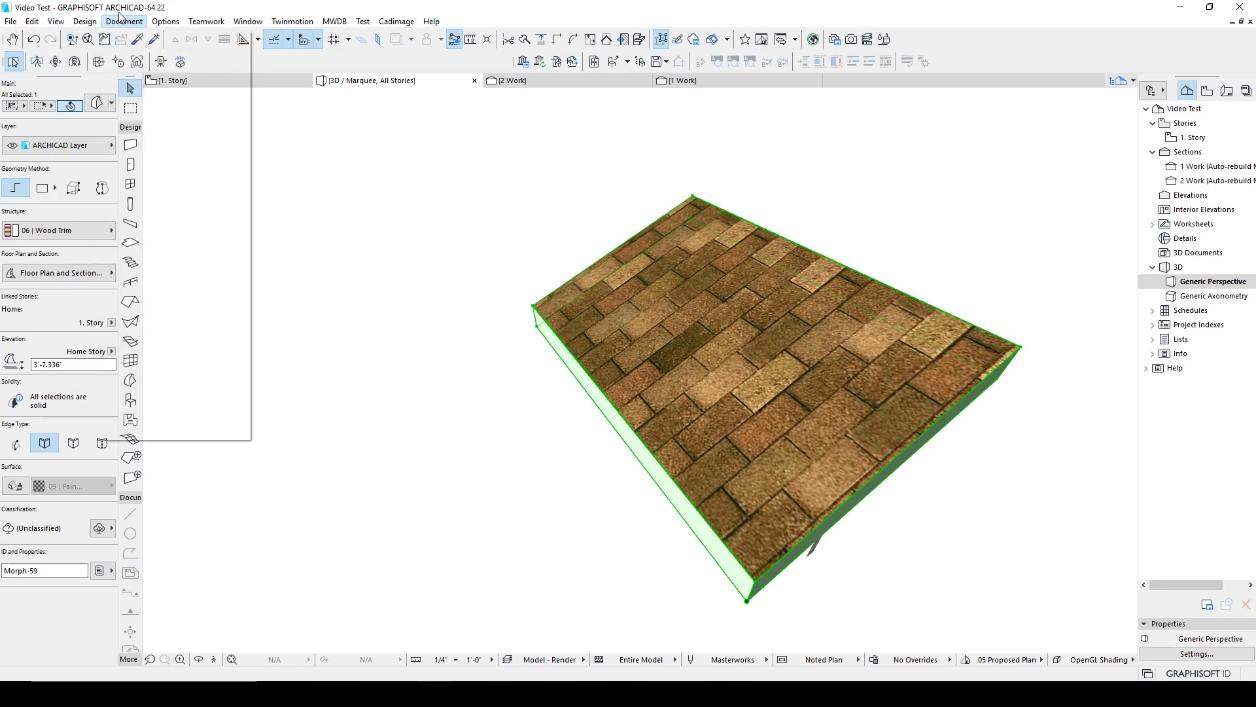
left_click(85, 22)
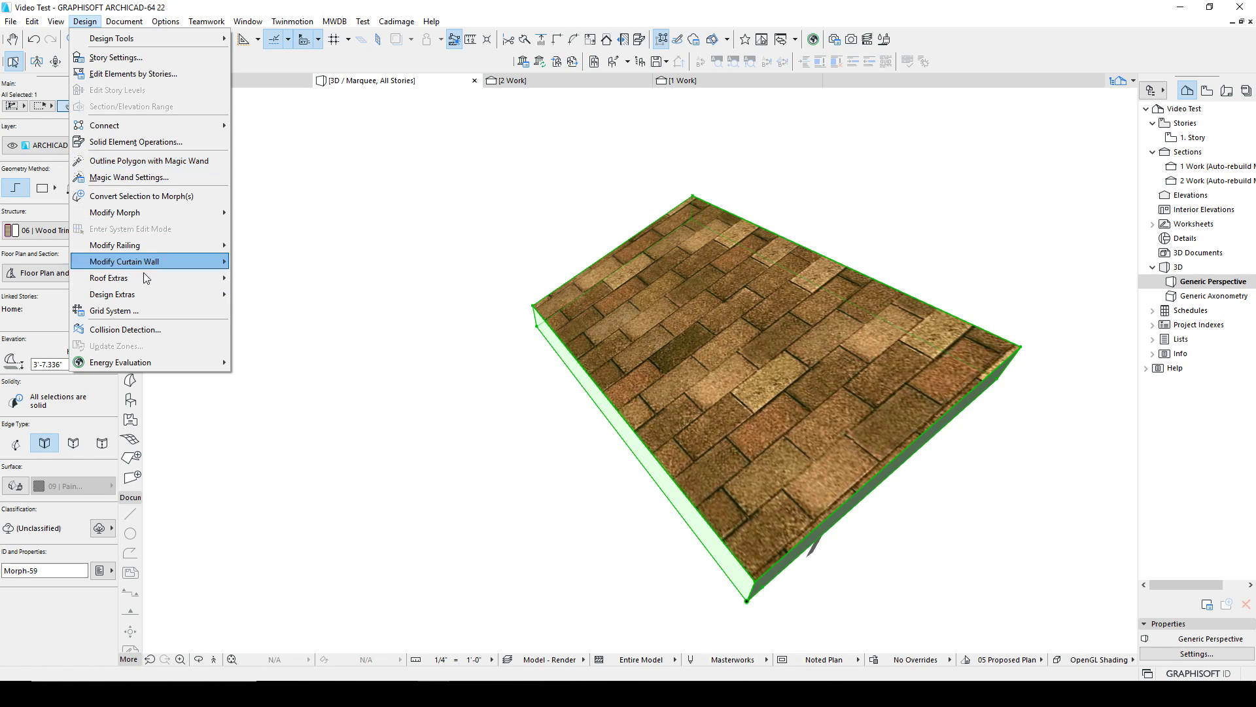
mouse_move(141, 25)
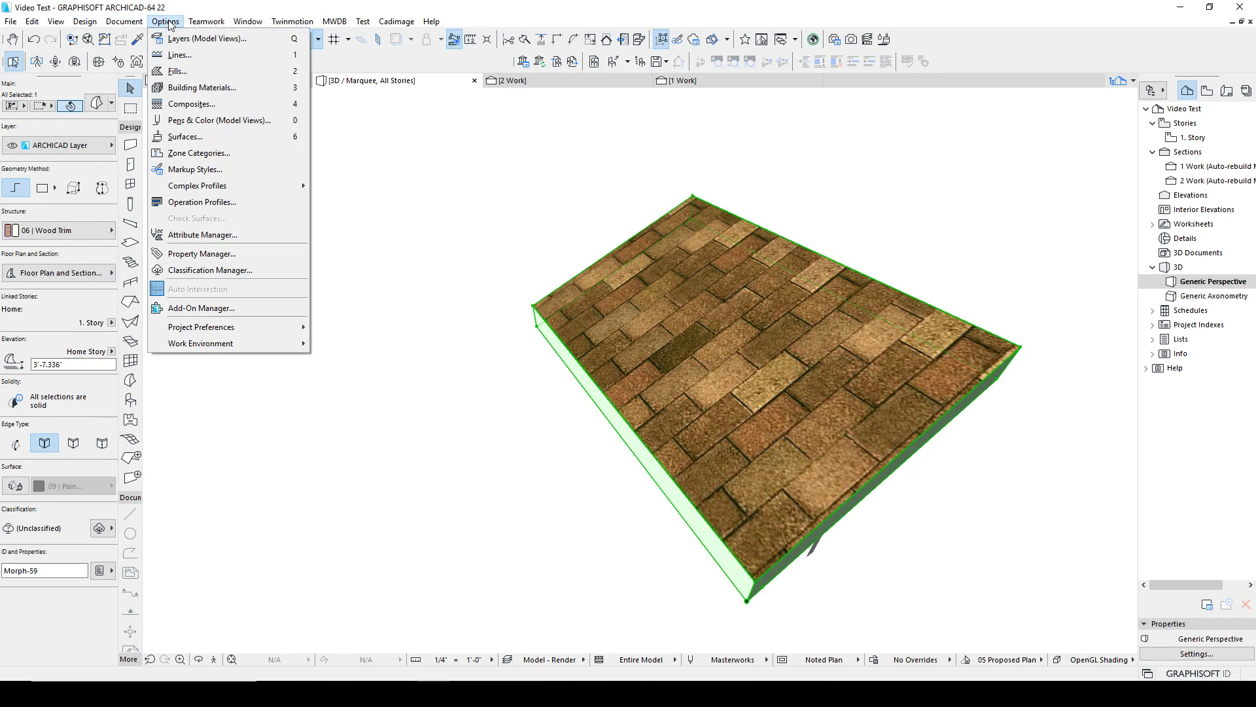
mouse_move(56, 21)
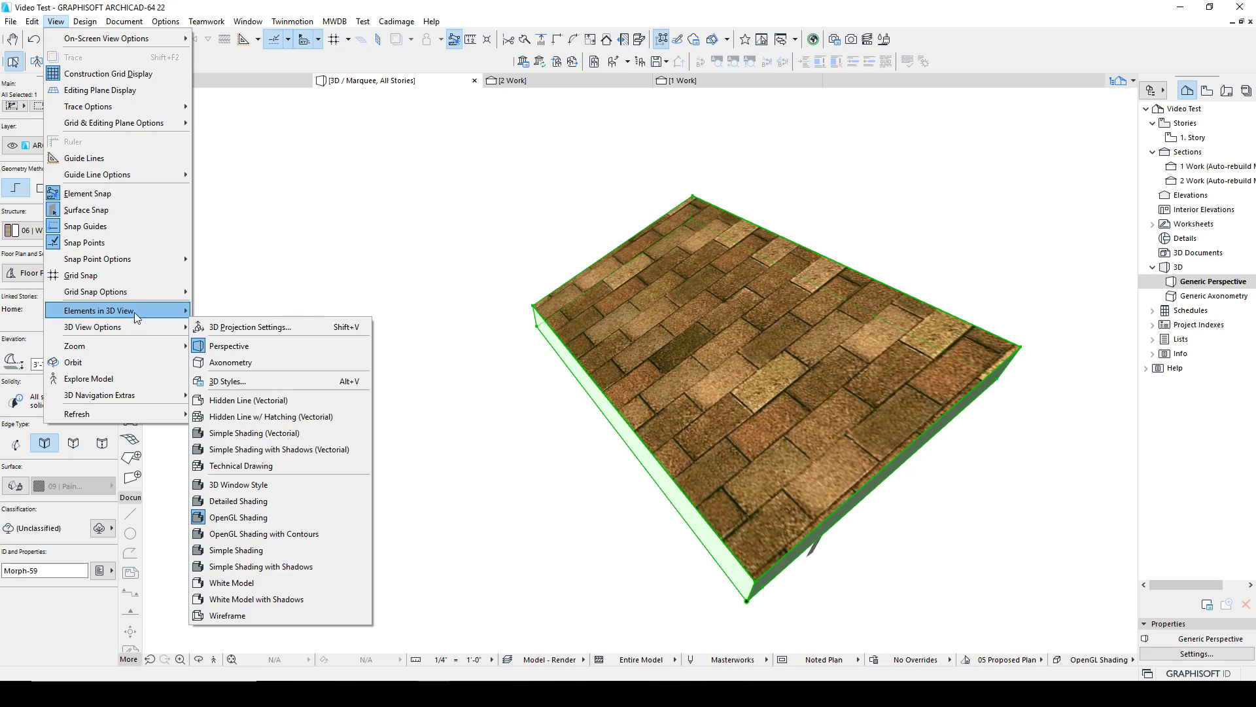
mouse_move(135, 313)
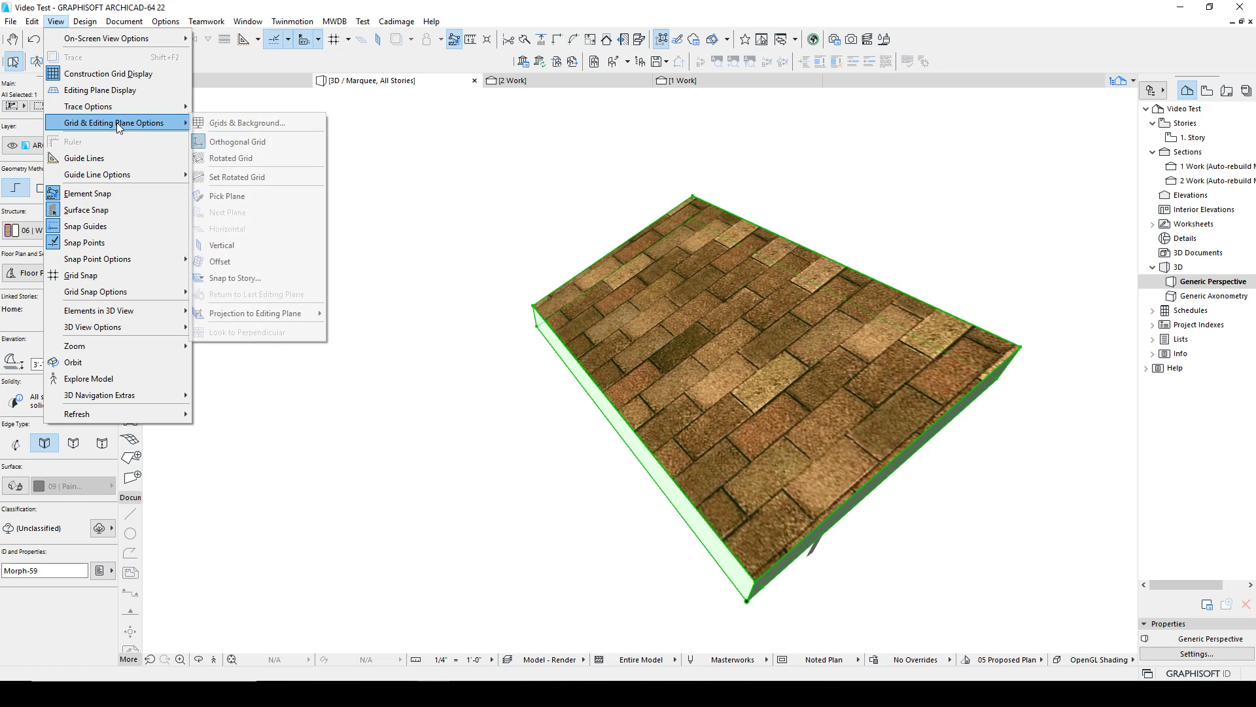
mouse_move(129, 401)
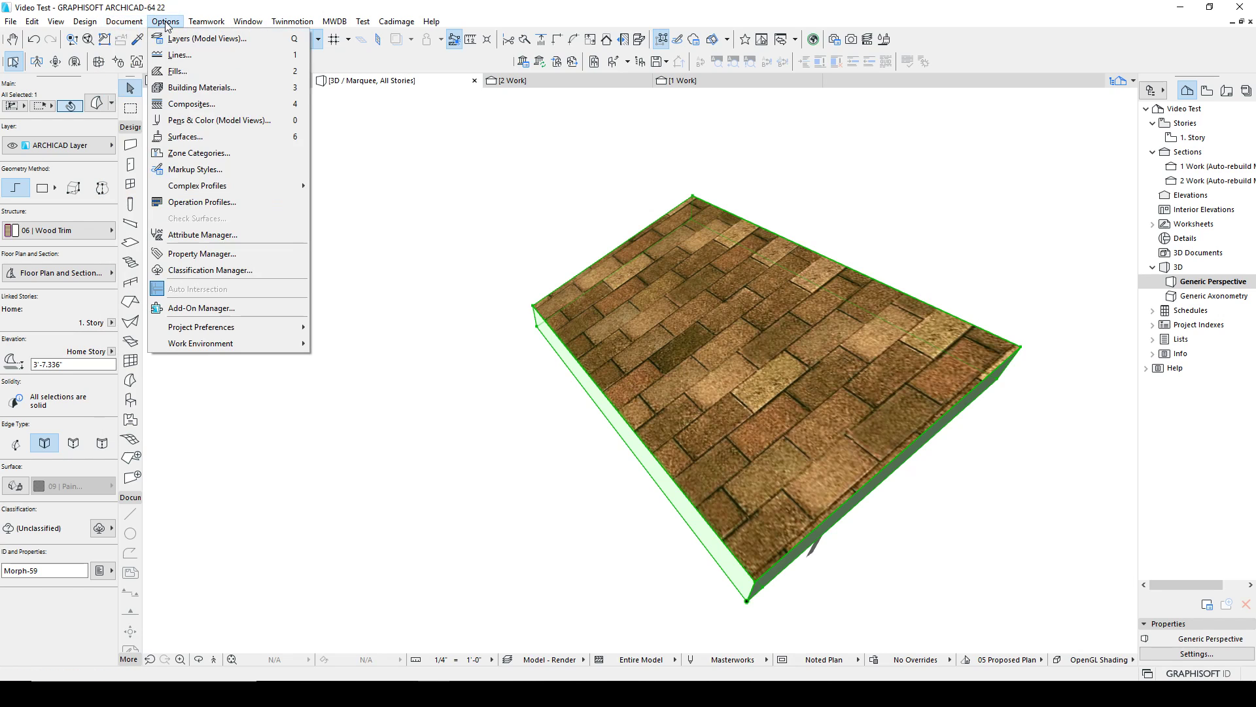
mouse_move(256, 24)
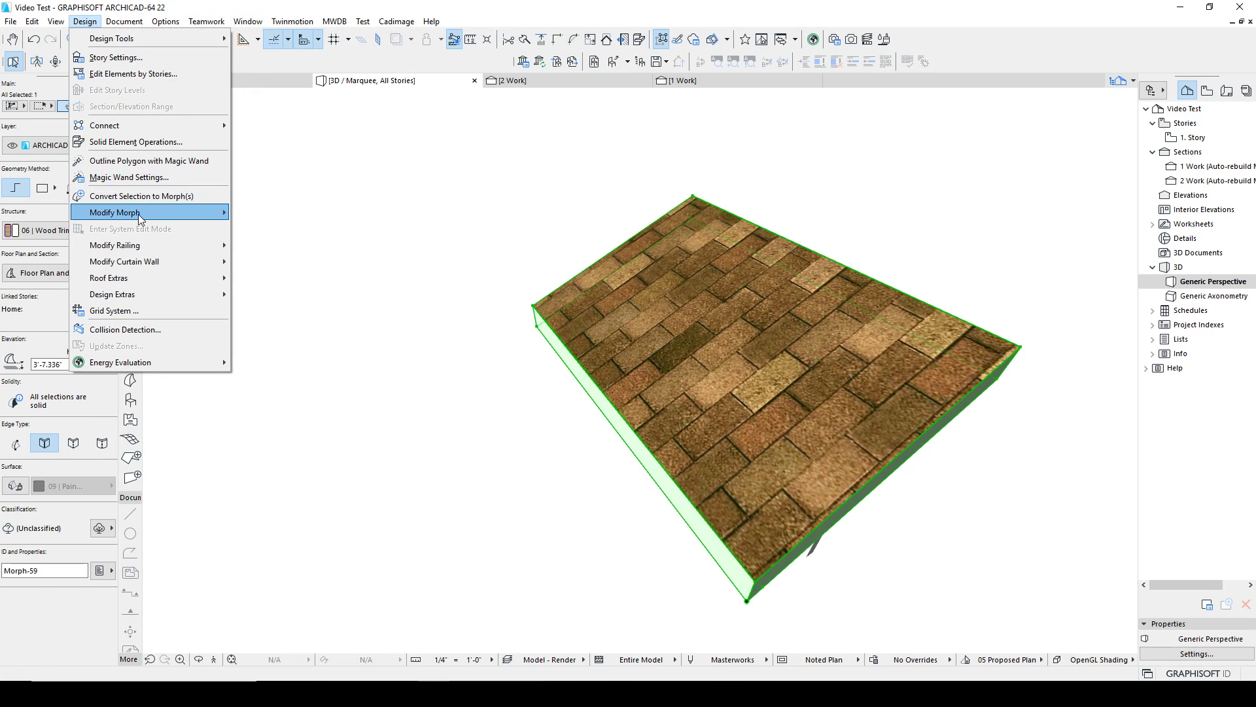
mouse_move(139, 216)
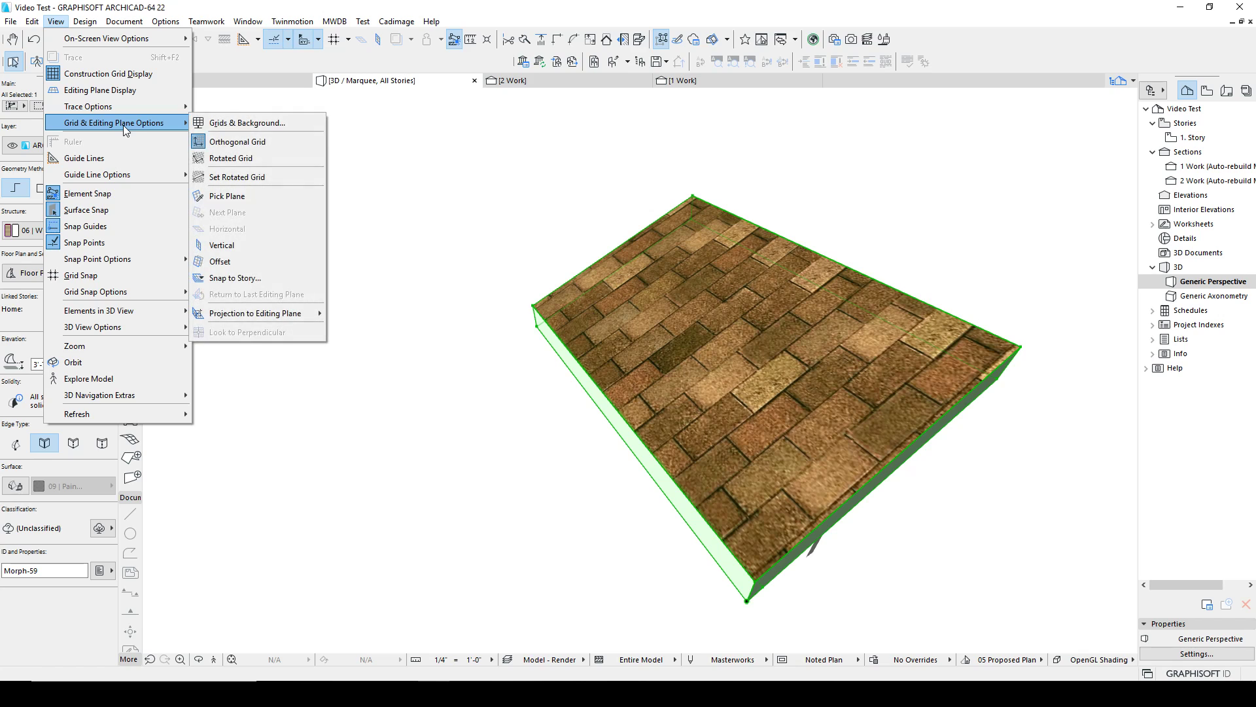
mouse_move(126, 108)
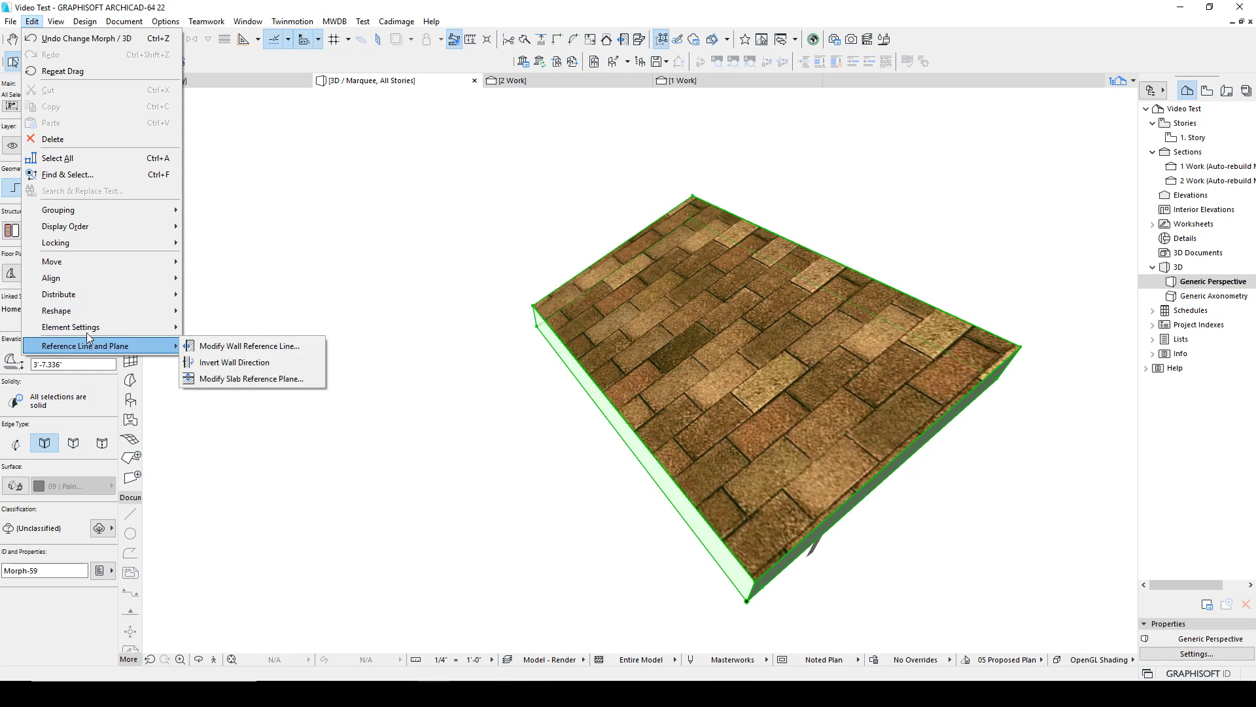
mouse_move(72, 216)
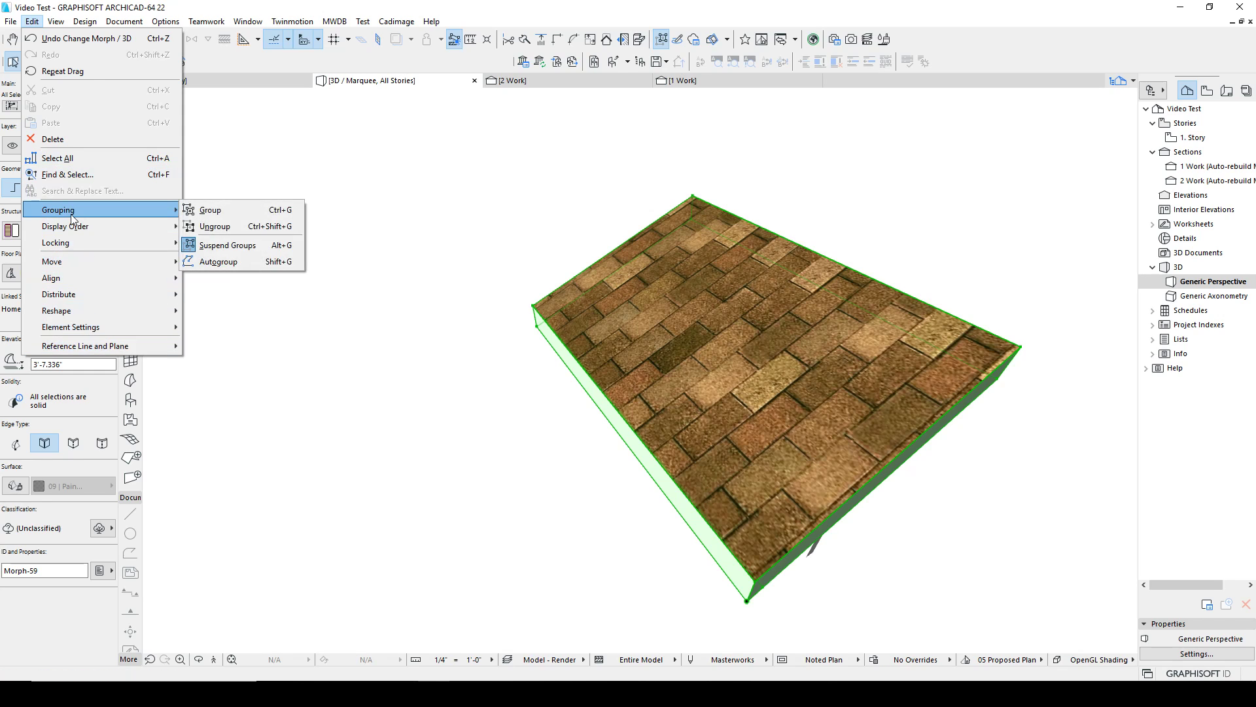
left_click(85, 23)
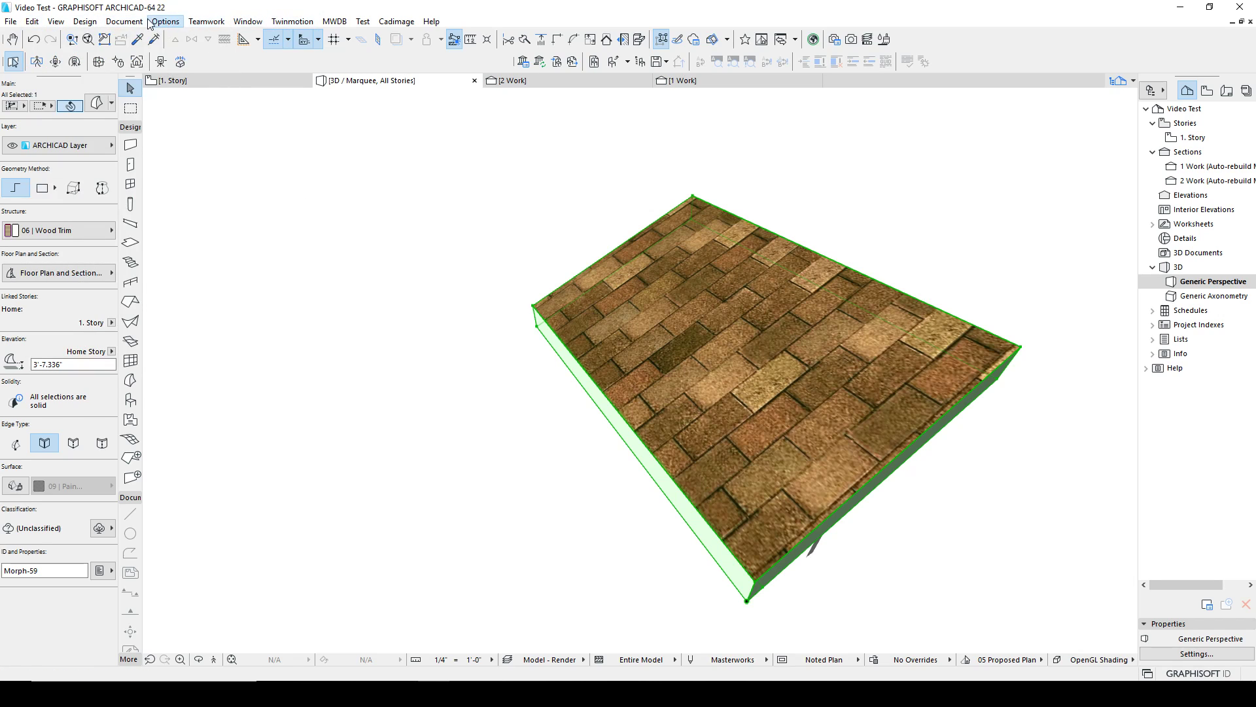
left_click(85, 21)
mouse_move(119, 245)
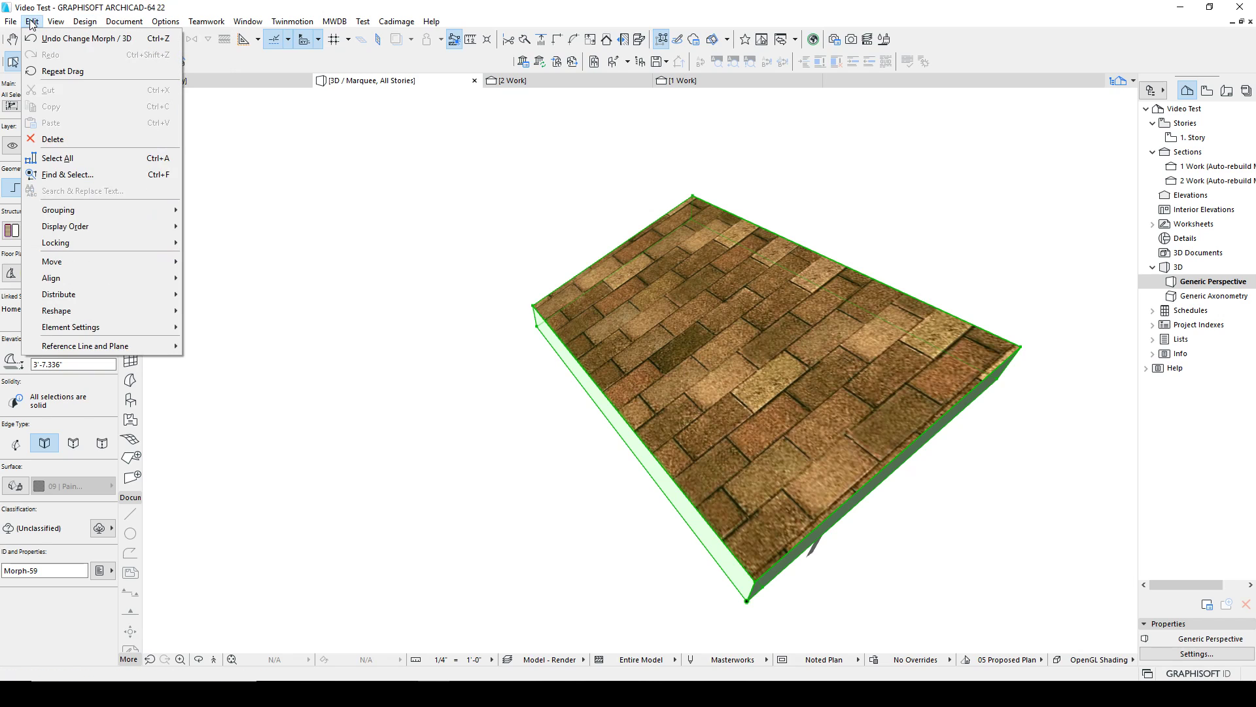
key("Escape")
key("Escape")
key("Escape")
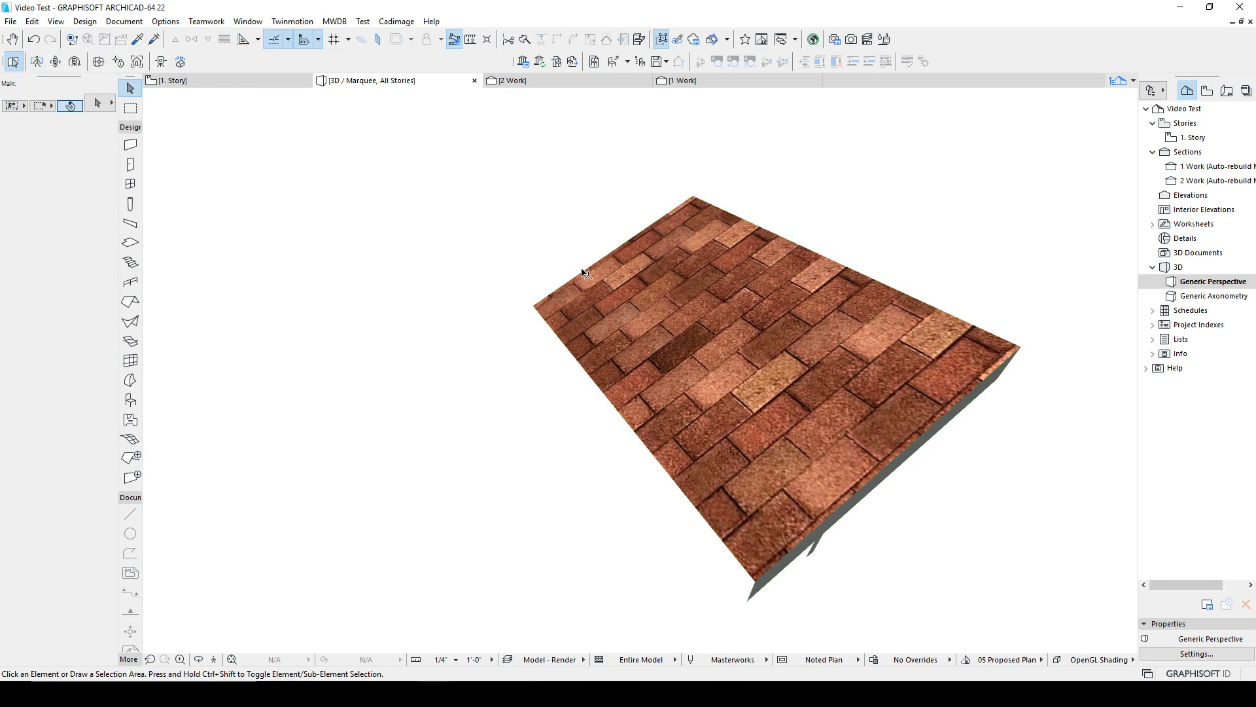
Set the surface of one bracket morph to 05 | Metal - Steel.
left_click_drag(683, 327, 738, 291)
left_click(731, 300)
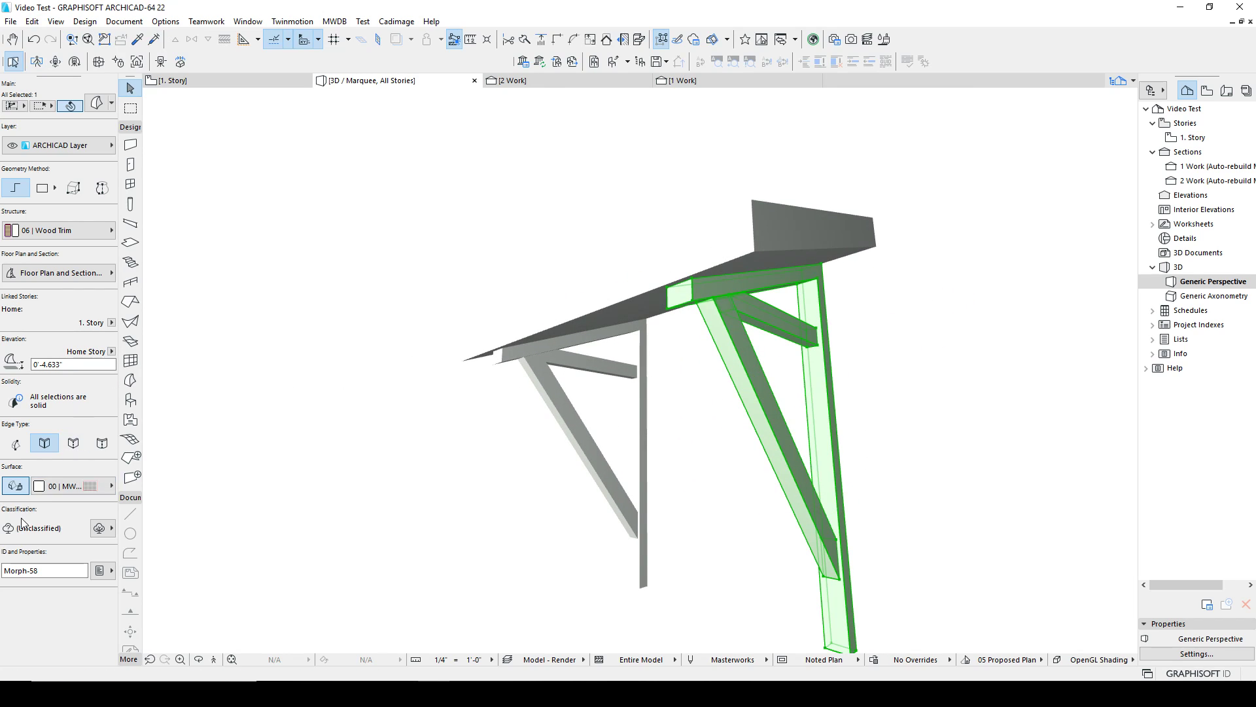
left_click(55, 492)
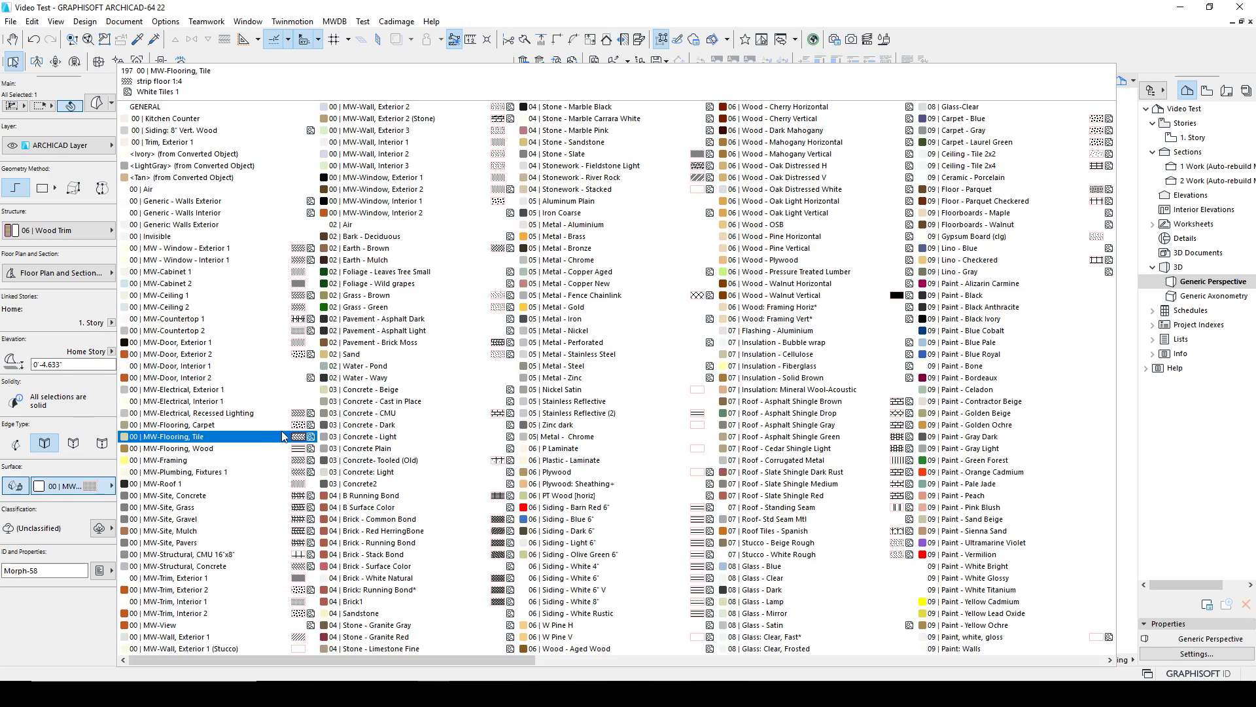
left_click(566, 364)
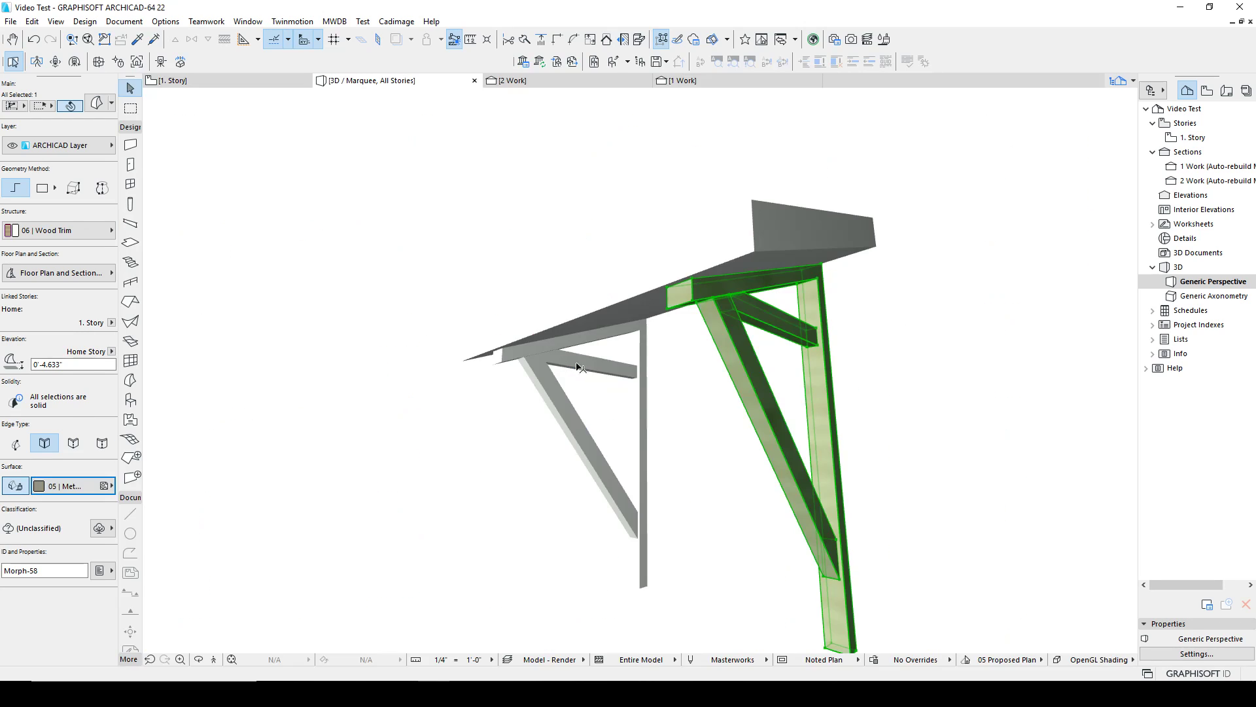
left_click(608, 238)
Try transferring all settings from the resurfaced bracket to the other bracket, and undo the transfer.
middle_click_drag(669, 347, 823, 409, "shift")
left_click(796, 400, "alt")
left_click(679, 413, "ctrl+alt")
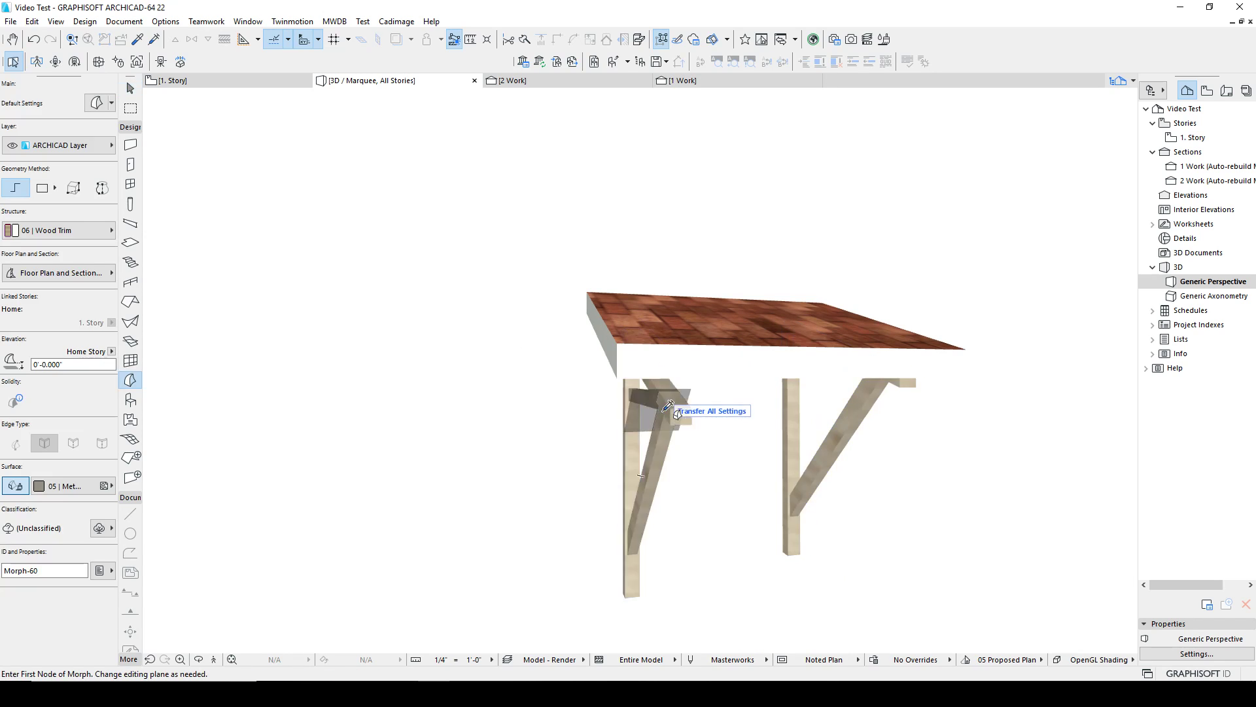
key("ctrl+z")
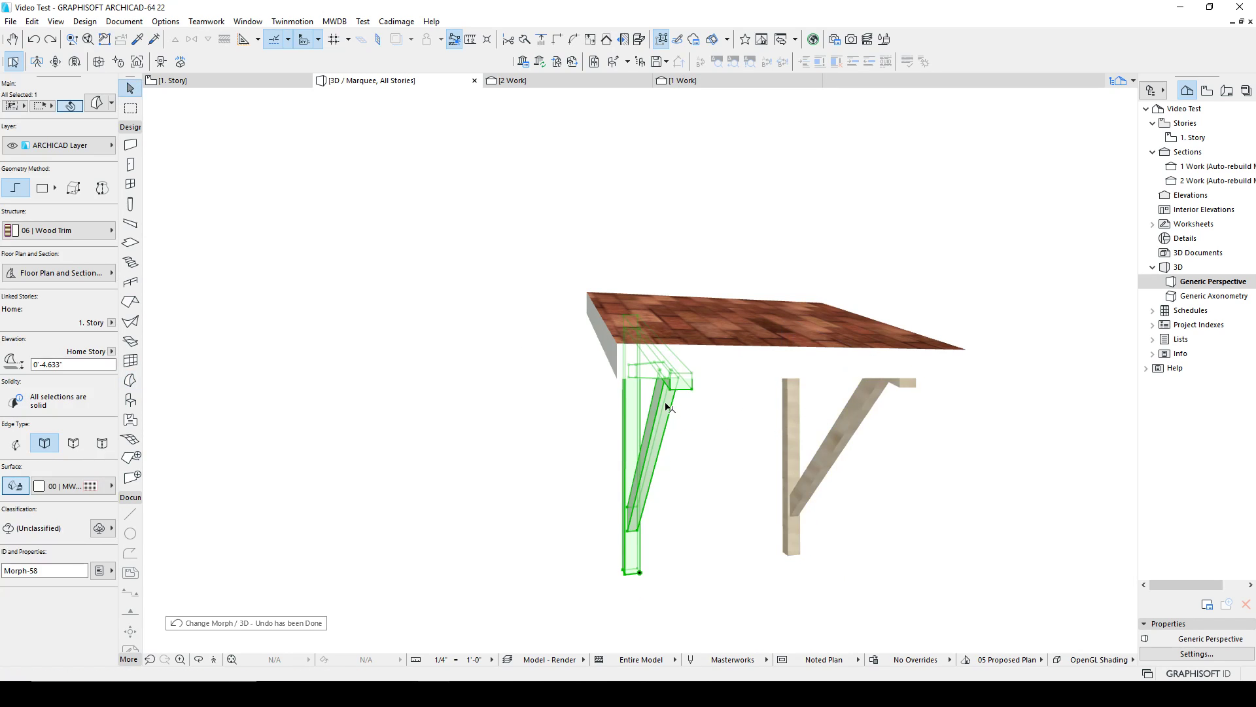
Set the remaining bracket's surface directly to 05 | Metal - Steel and view the canopy from another angle.
left_click(63, 485)
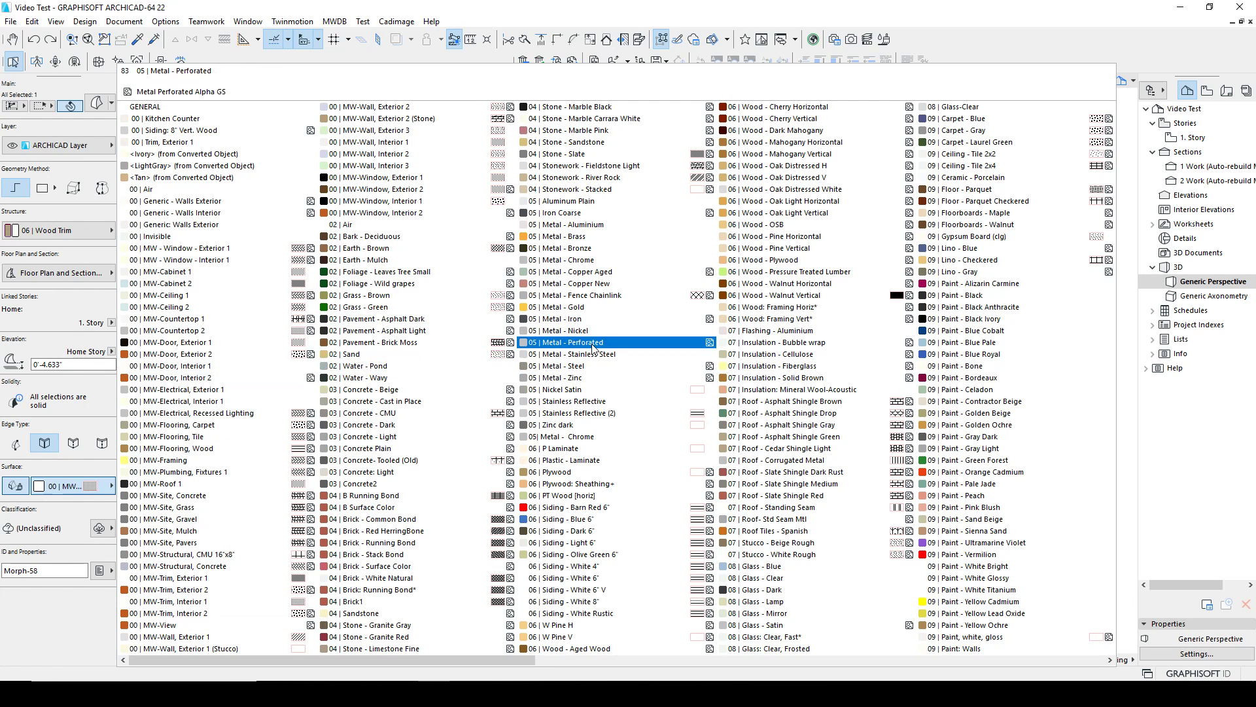
left_click(578, 366)
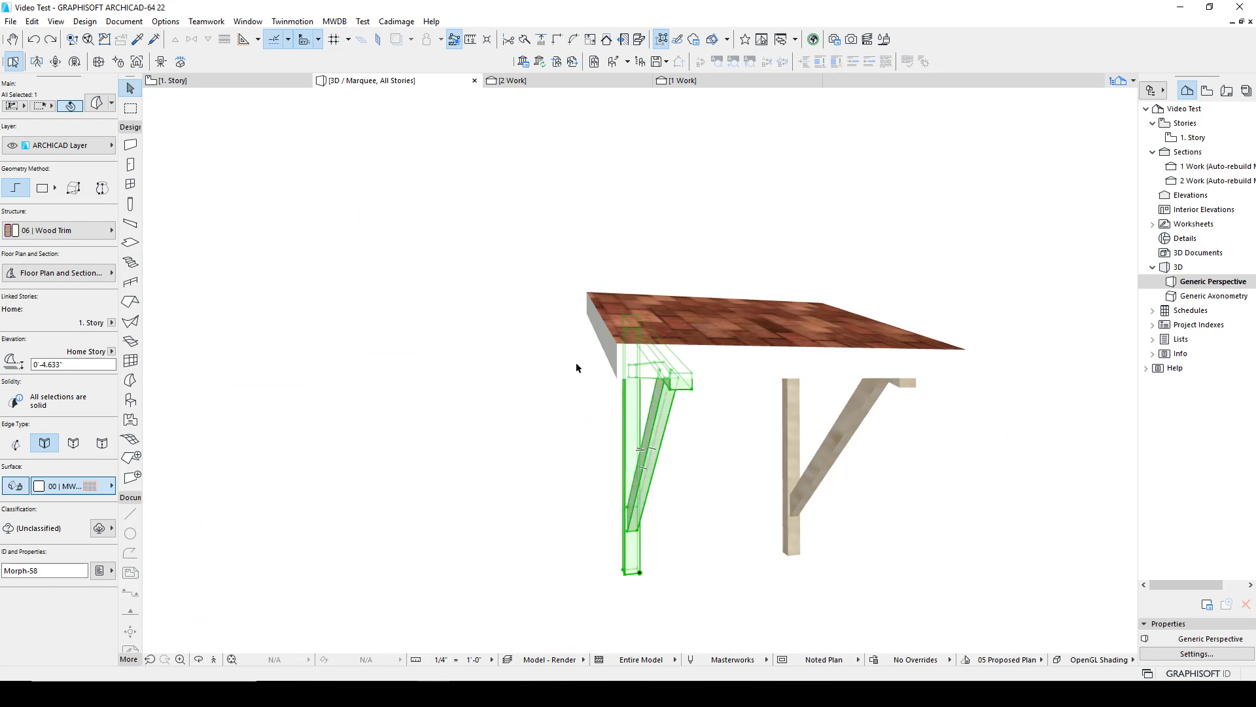
key("Escape")
middle_click_drag(841, 342, 1037, 347, "shift")
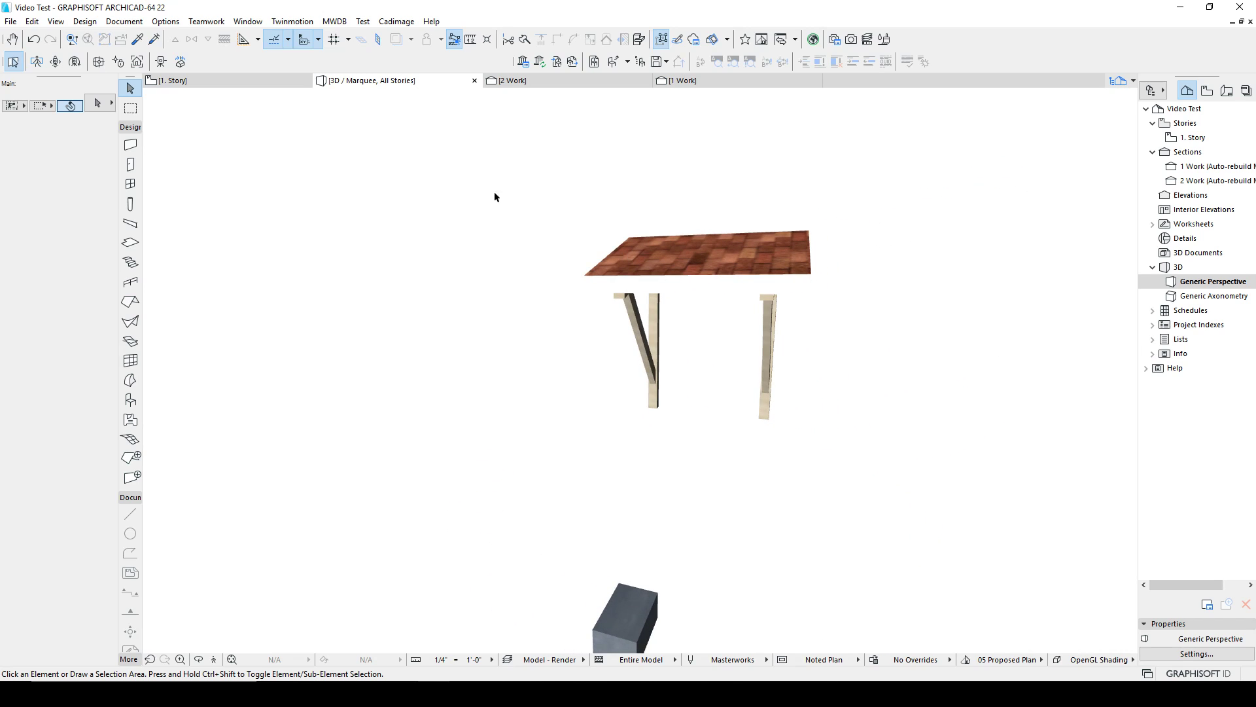
Delete the vertical reference line between the two brackets on the 1. Story floor plan.
left_click(232, 81)
scroll(684, 391, "down", 4)
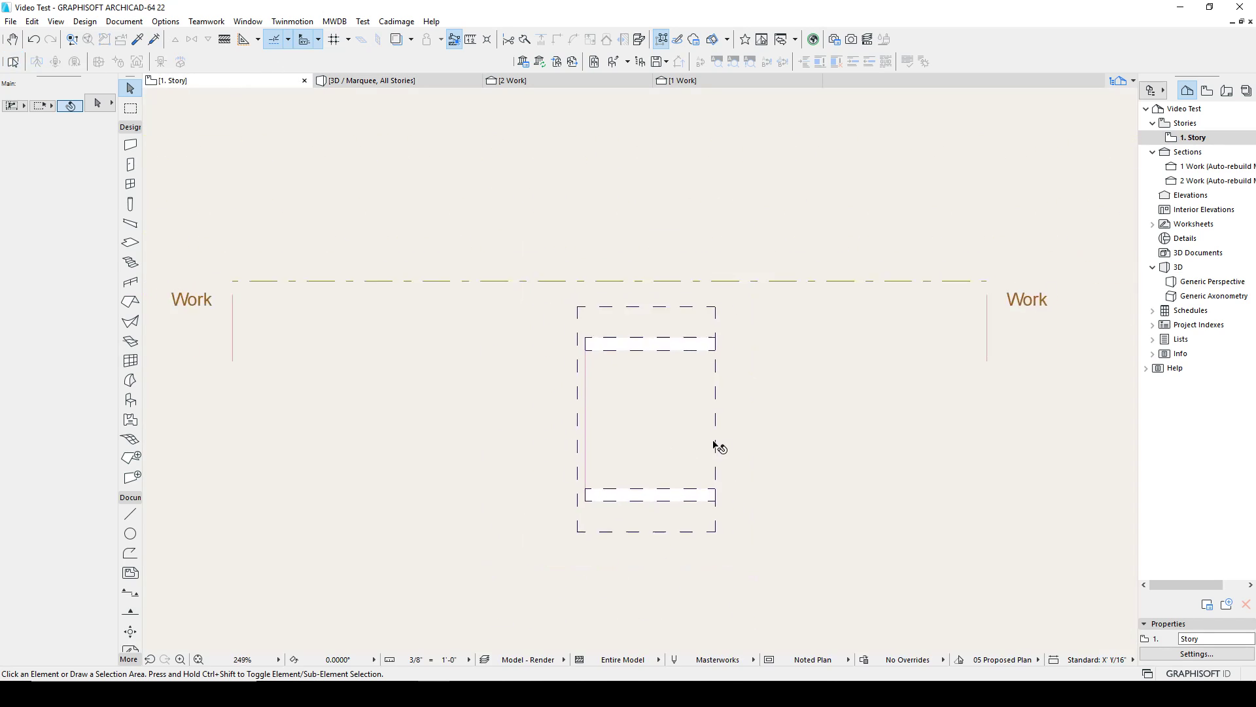
left_click(558, 333)
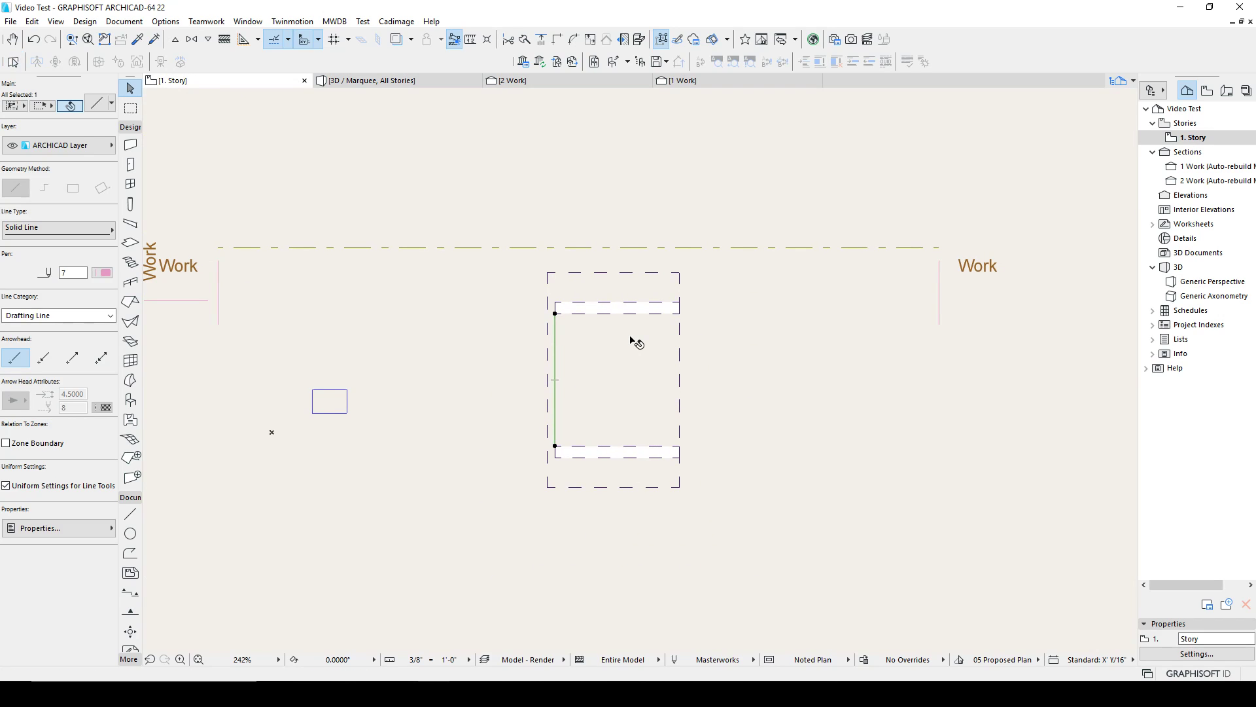
key("Delete")
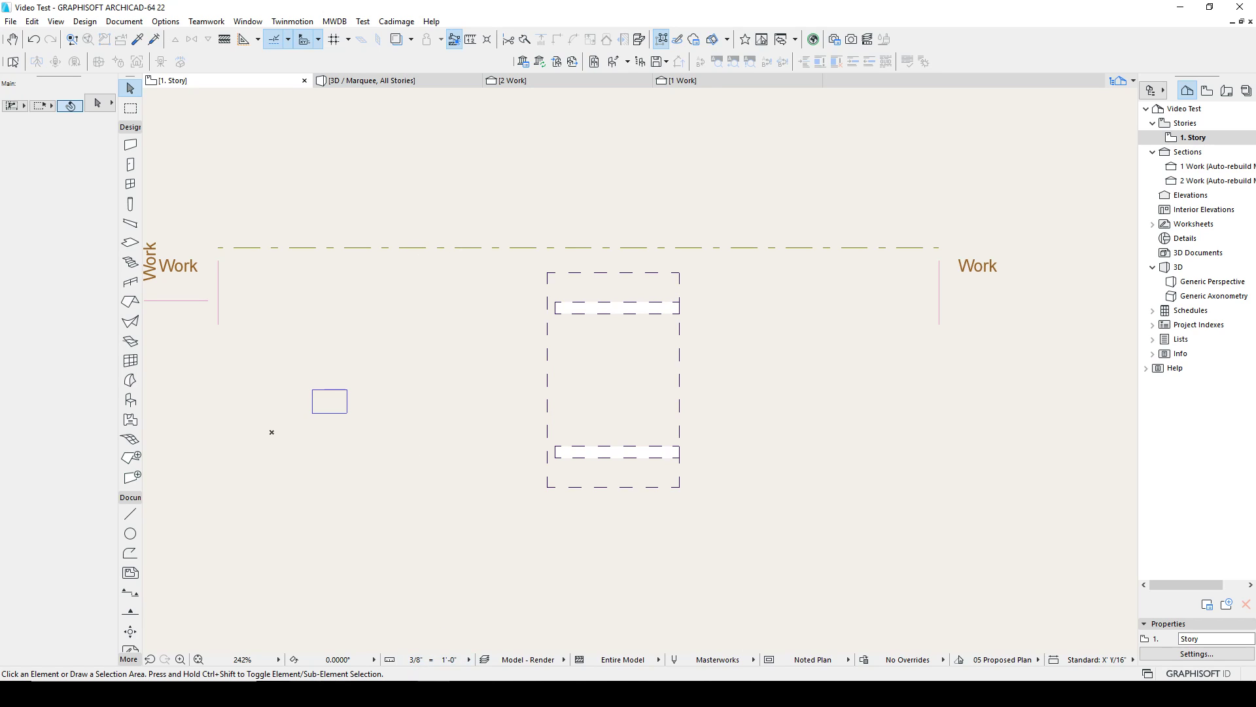
Switch to the web browser and run an image search for "plant containers".
left_click(366, 694)
left_click(243, 28)
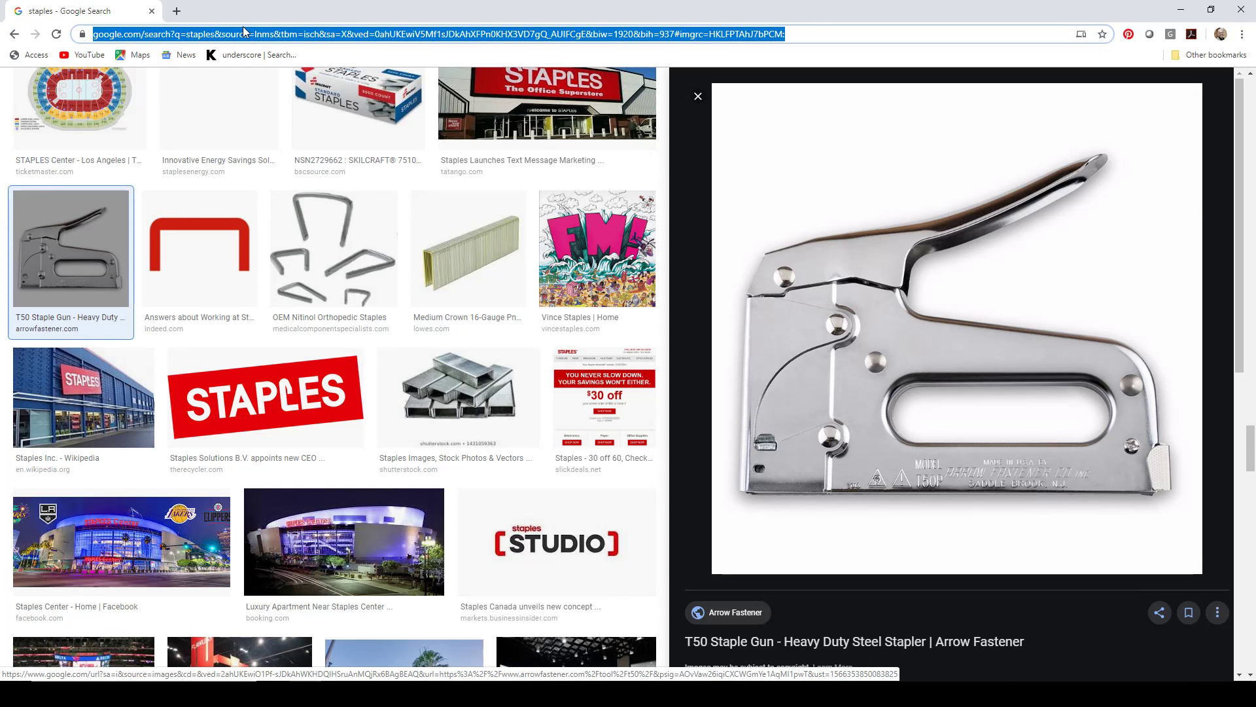
type("plant")
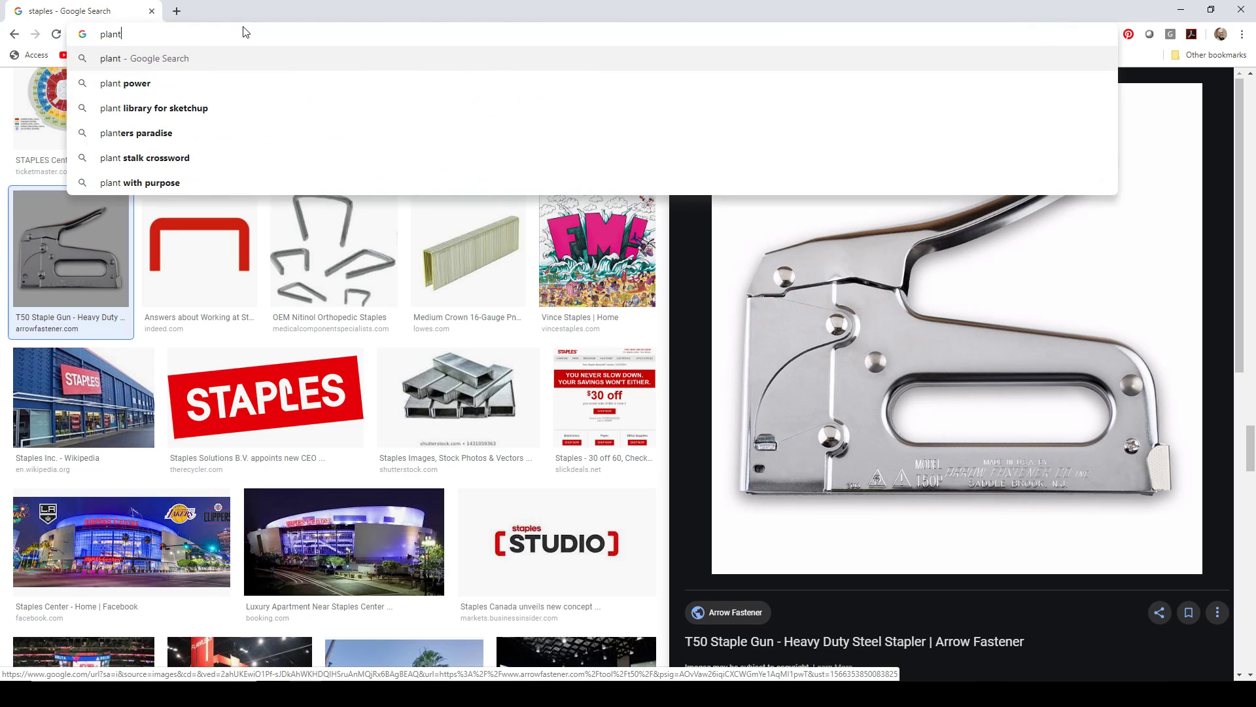
type(" containers")
key("Return")
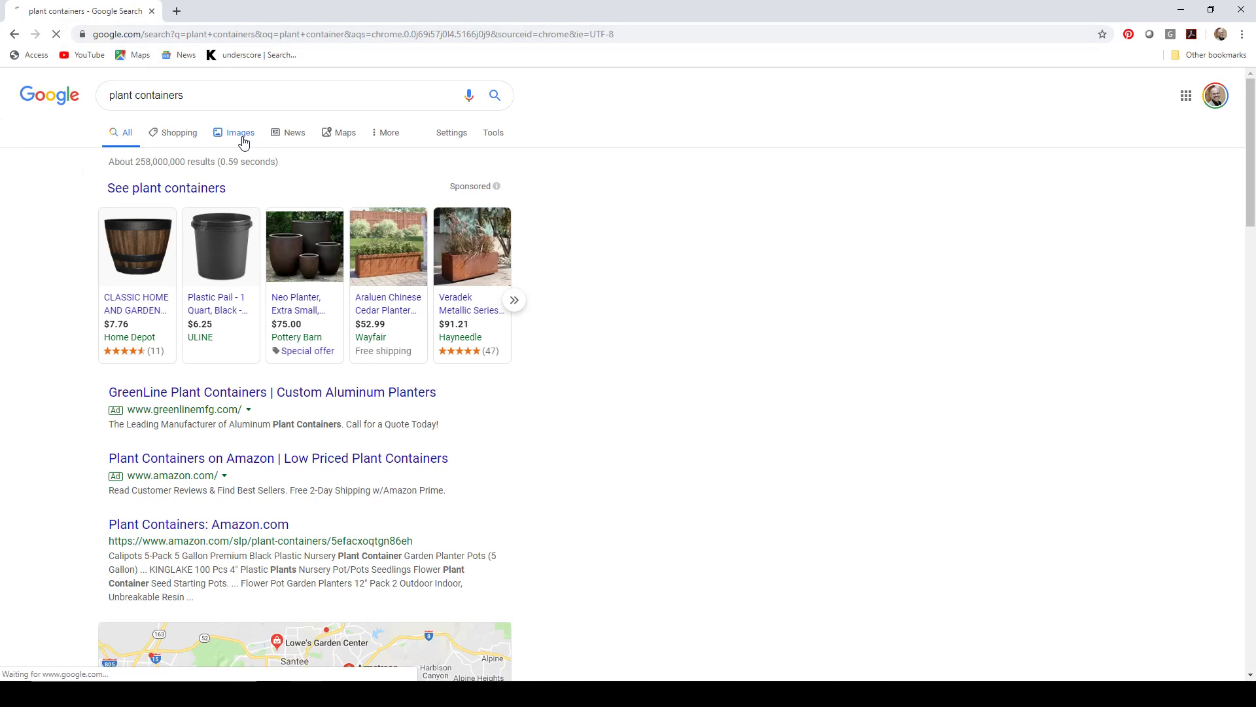
left_click(241, 134)
Browse the plant container image results and sponsored products for a planter shape suitable as a modelling reference.
scroll(538, 466, "down", 2)
scroll(538, 466, "down", 8)
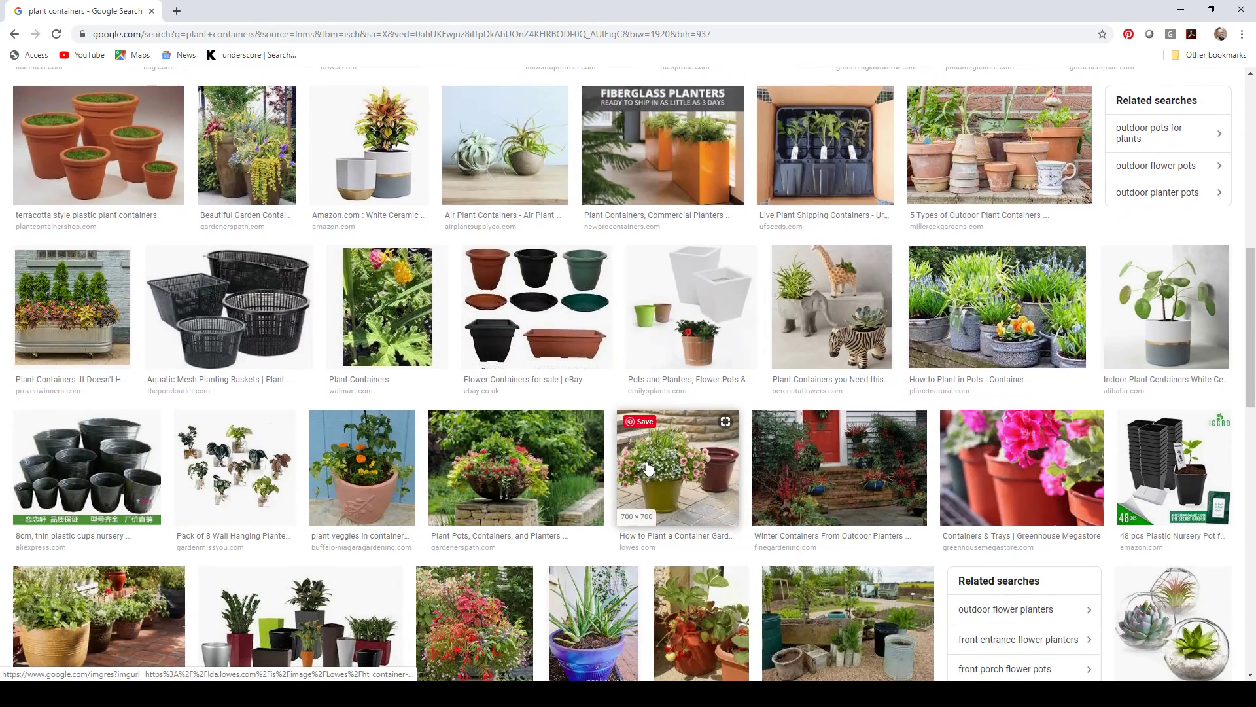
scroll(648, 466, "down", 7)
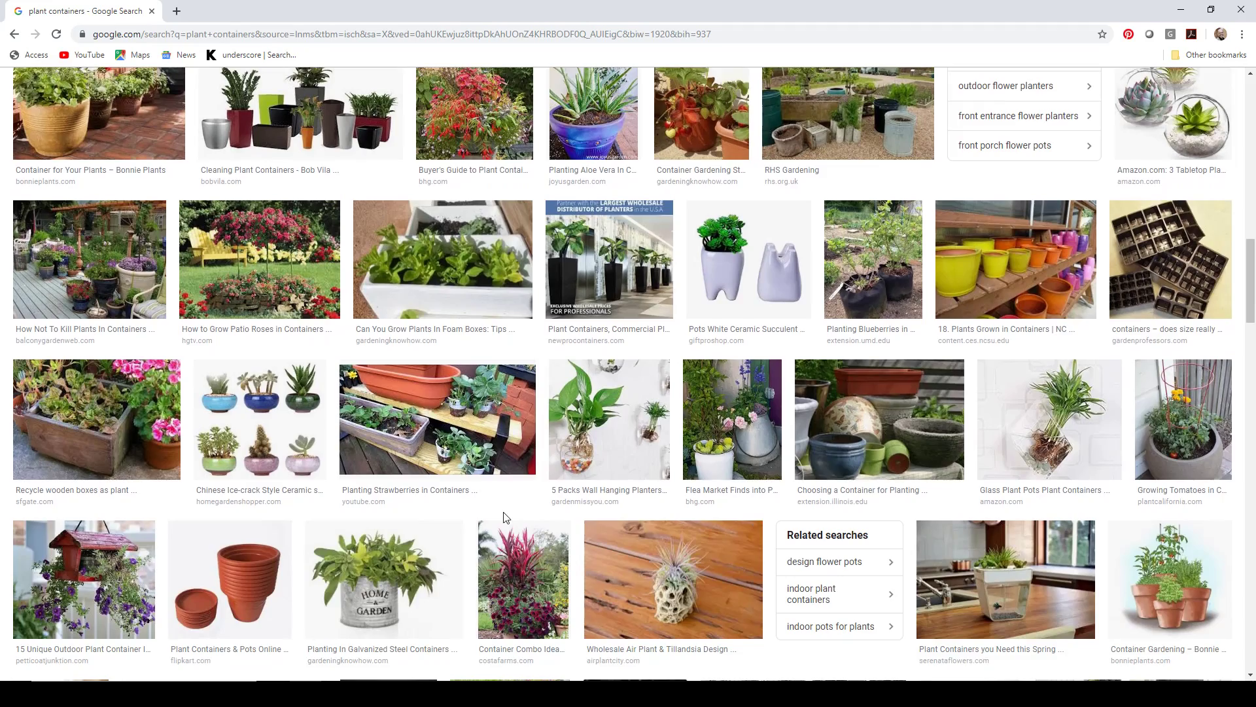
scroll(506, 517, "down", 12)
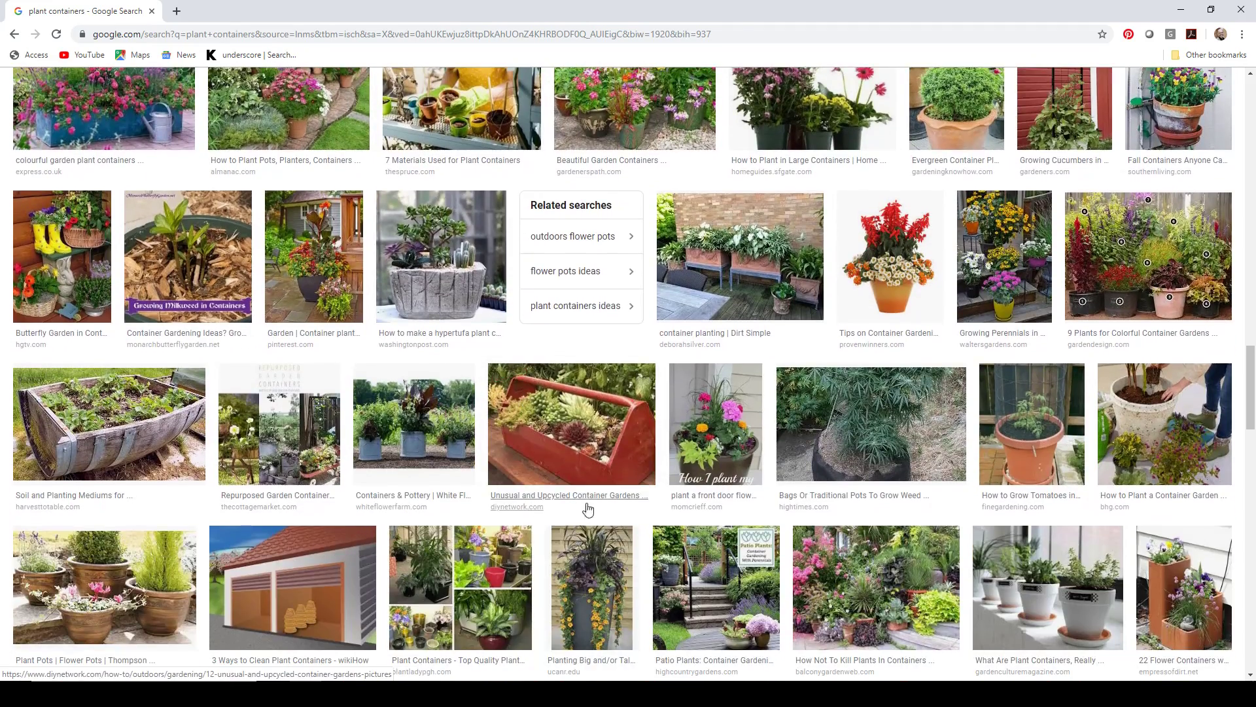
scroll(579, 509, "down", 4)
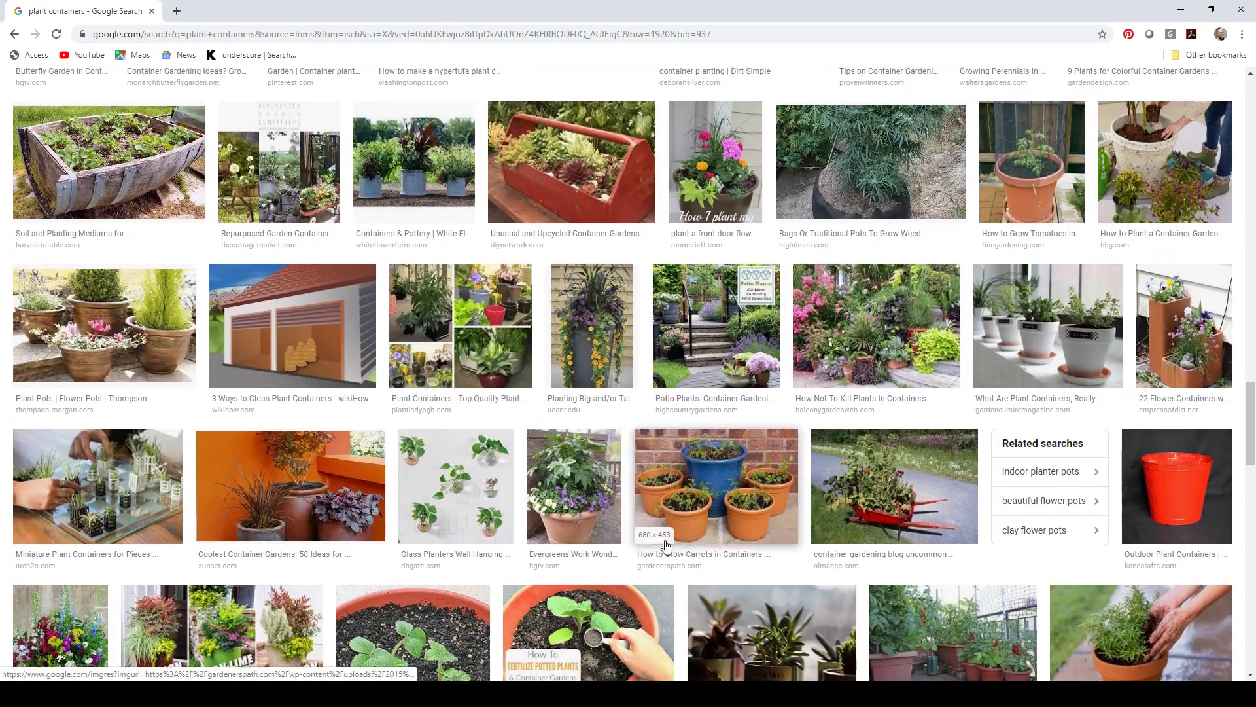
scroll(666, 545, "down", 9)
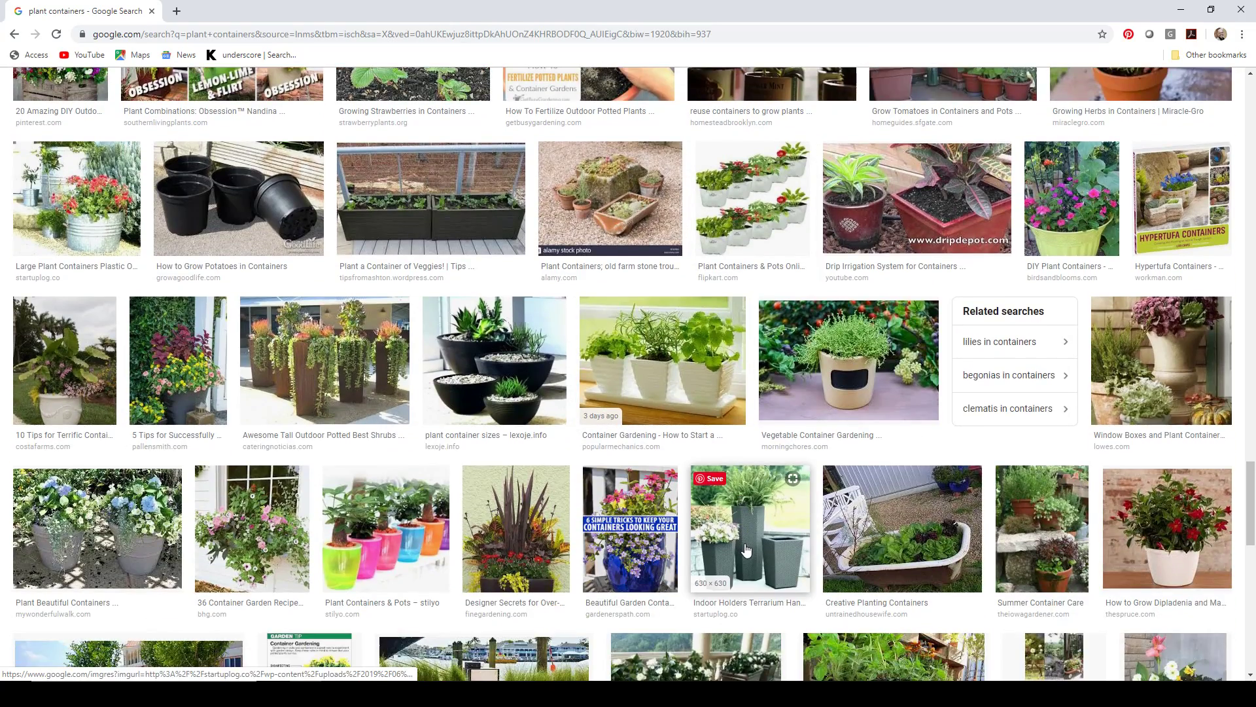
scroll(746, 550, "down", 5)
scroll(573, 490, "up", 5)
scroll(572, 490, "up", 20)
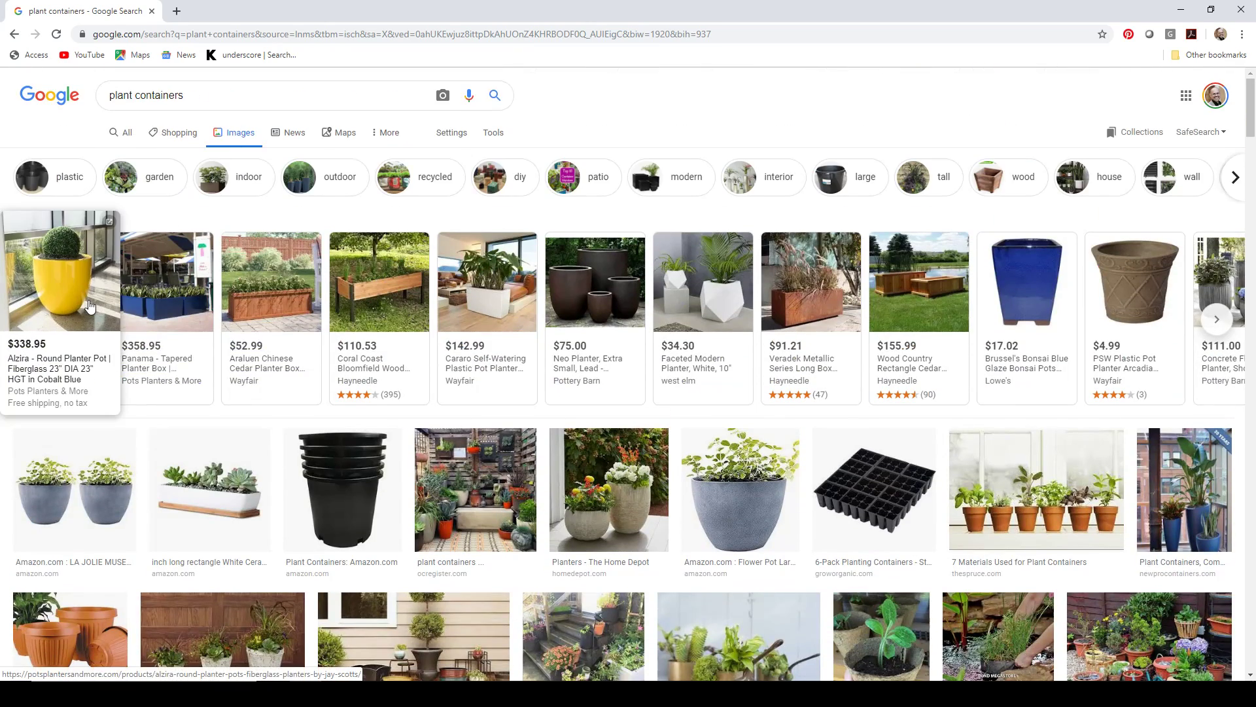
mouse_move(1130, 287)
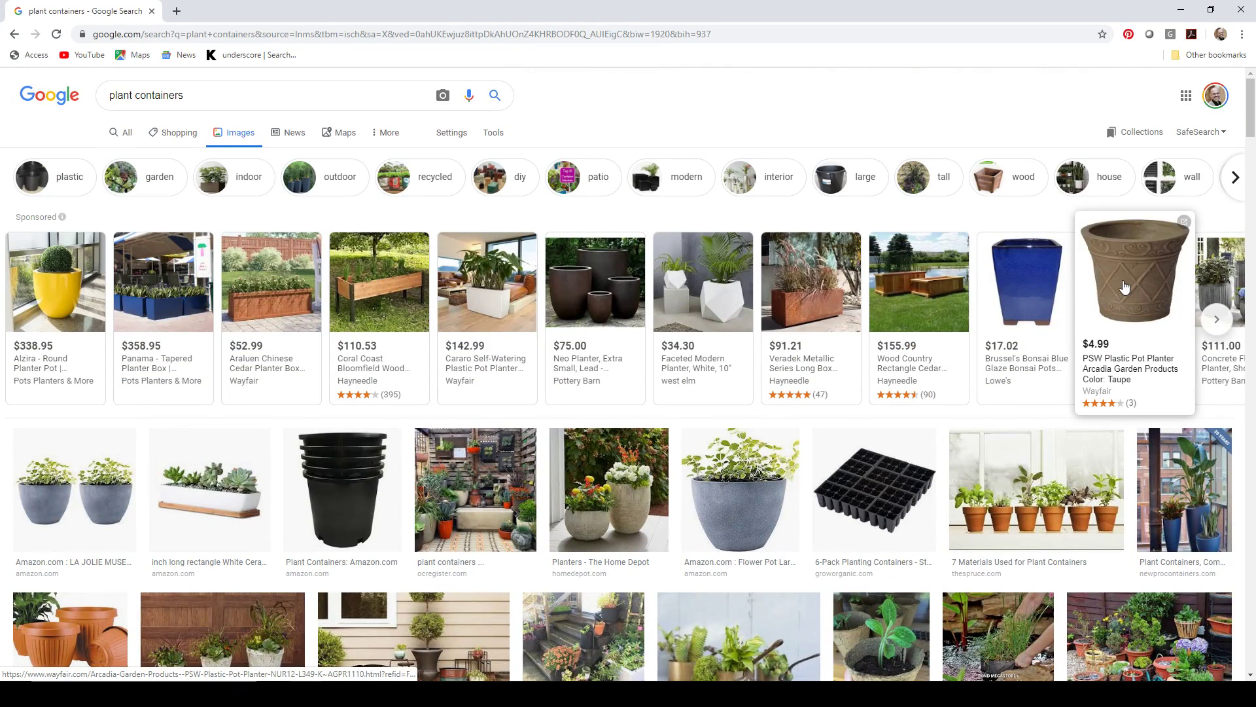
mouse_move(1037, 295)
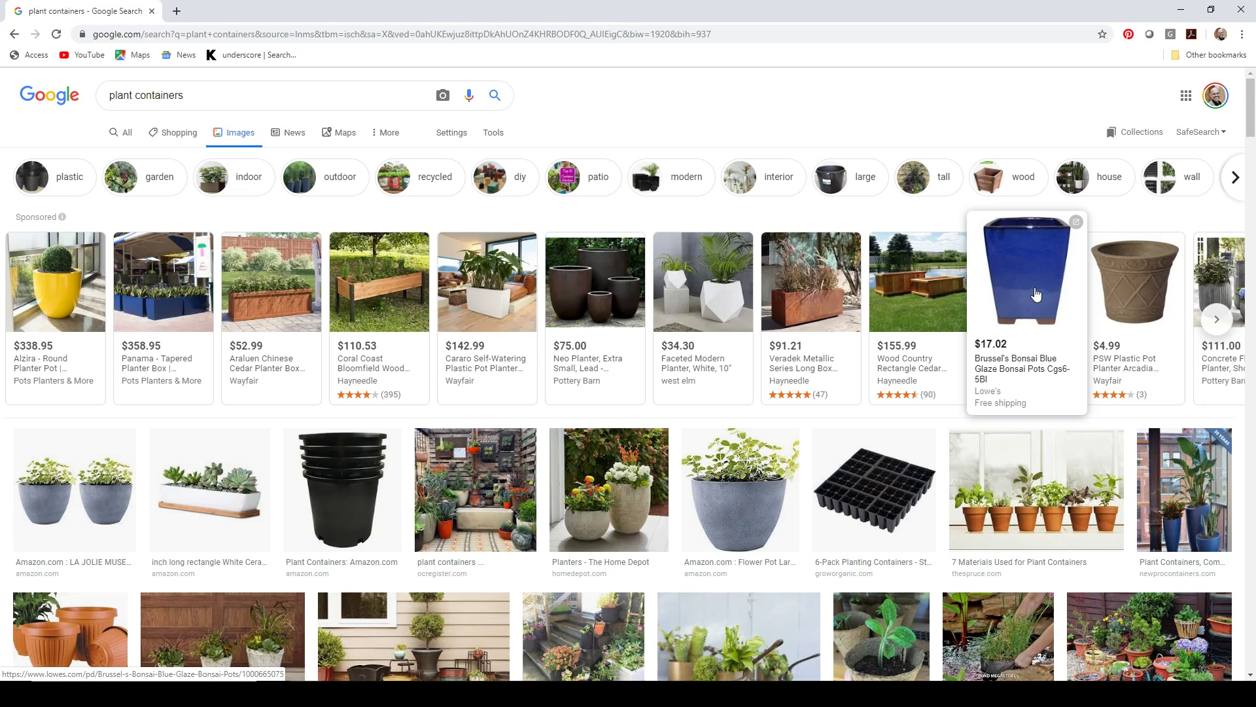
Open the Pottery Barn Neo Planter page, copy its product photo, and try to paste it onto the 1. Story floor plan.
left_click(595, 293)
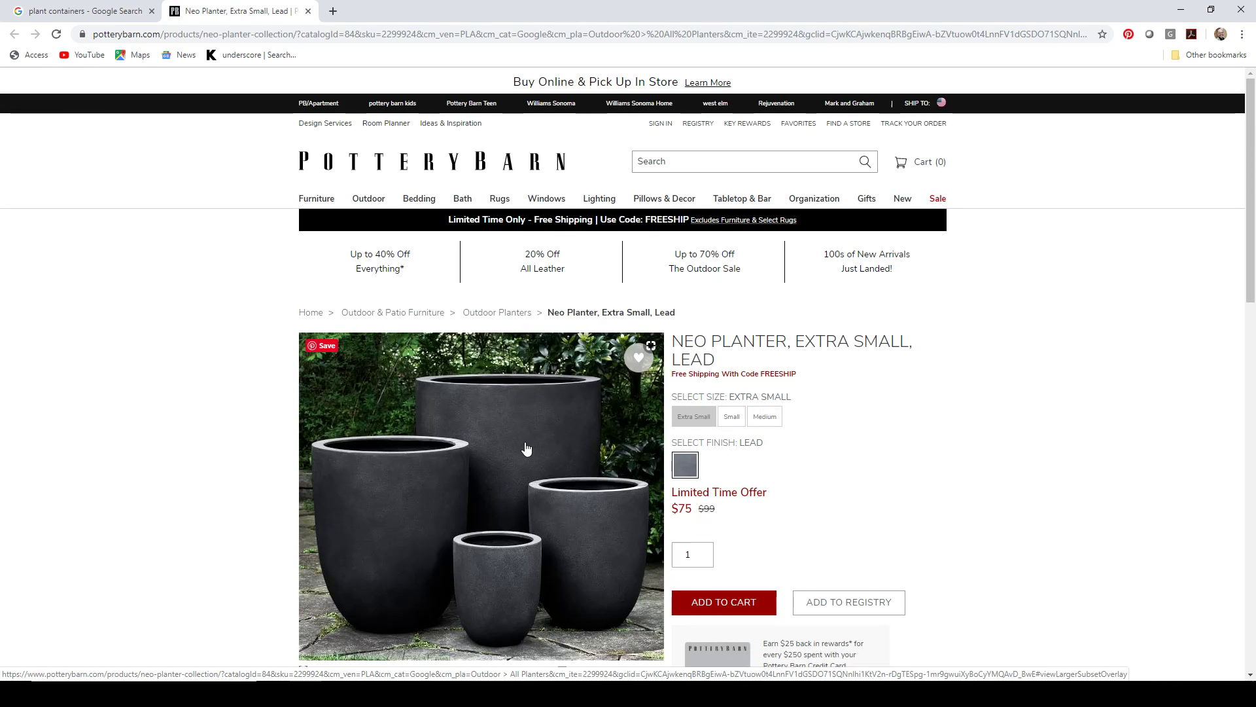
right_click(525, 442)
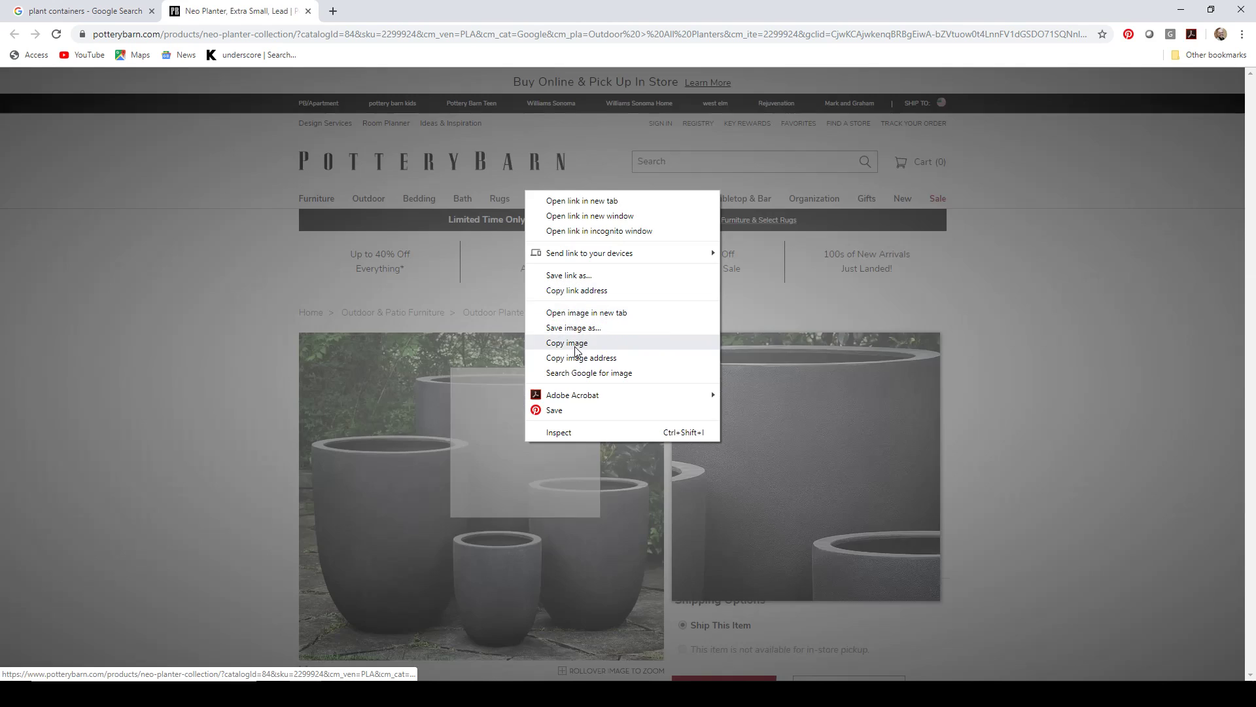
left_click(576, 352)
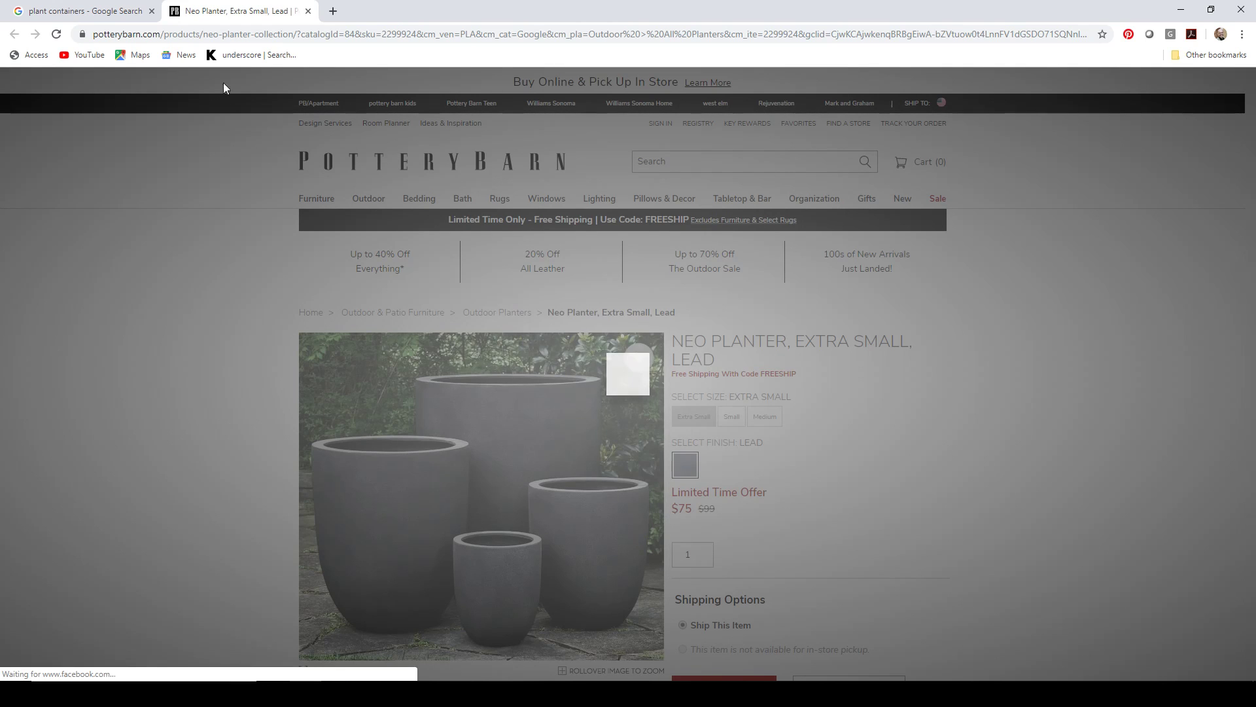
left_click(85, 11)
key("alt+Tab")
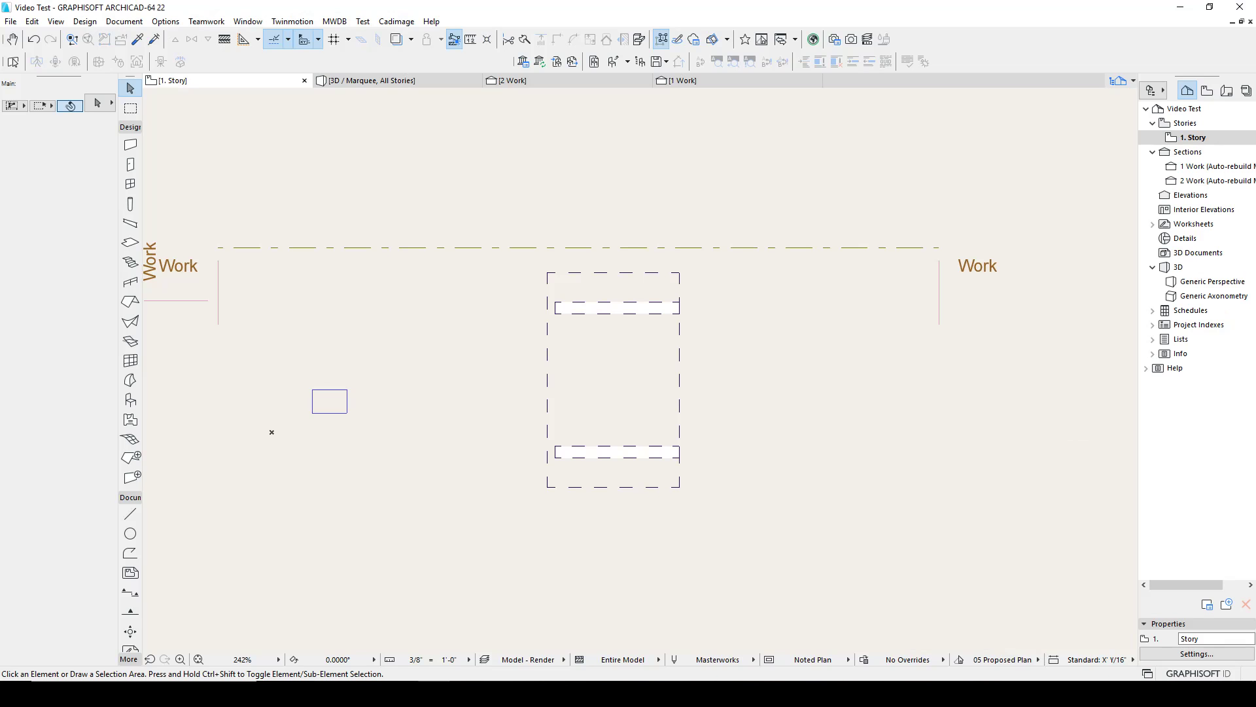
right_click(685, 389)
left_click(708, 393)
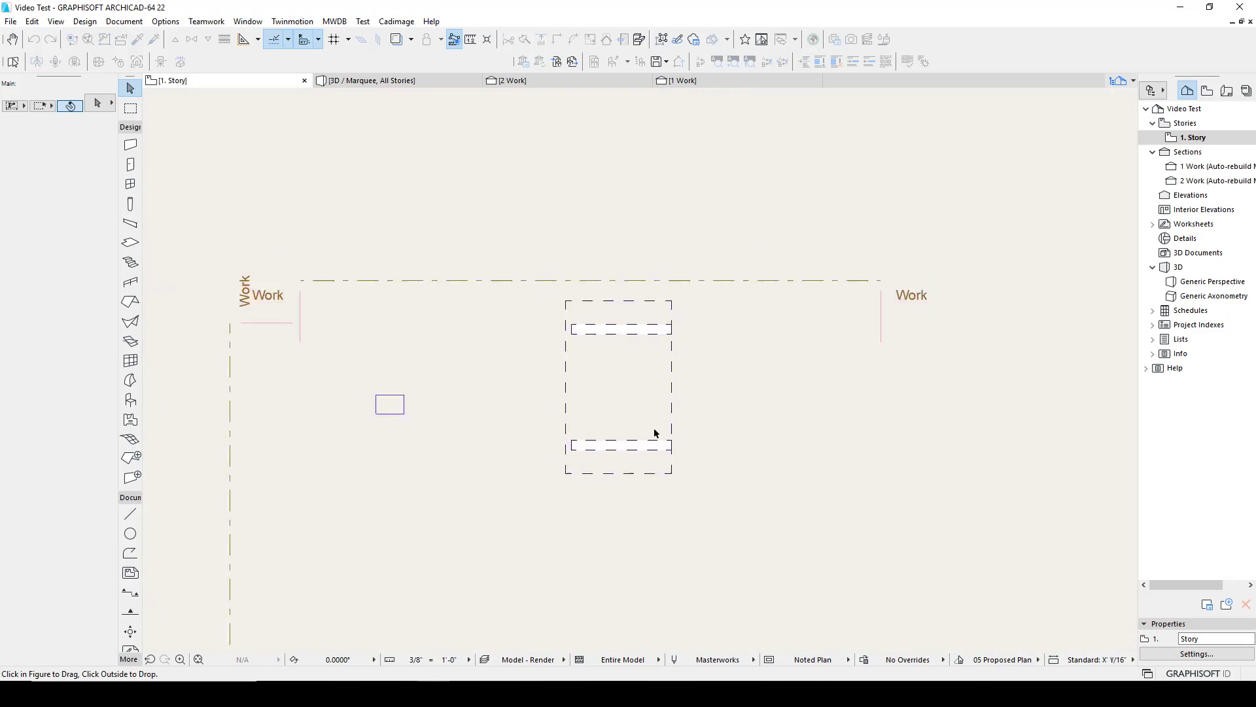
left_click_drag(638, 348, 591, 329)
left_click(566, 314)
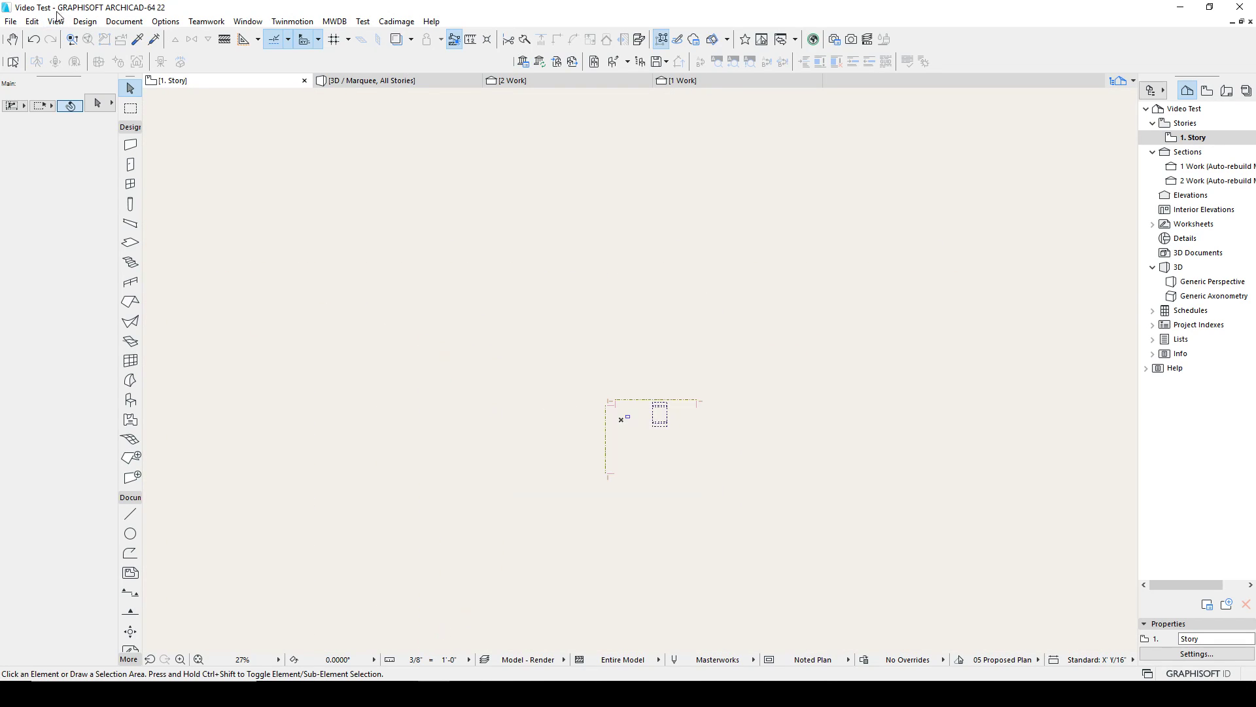
Dismiss the sign-up offer on the Neo Planter page, copy the photo again, and retry pasting it into the ARCHICAD floor plan.
key("alt+Tab")
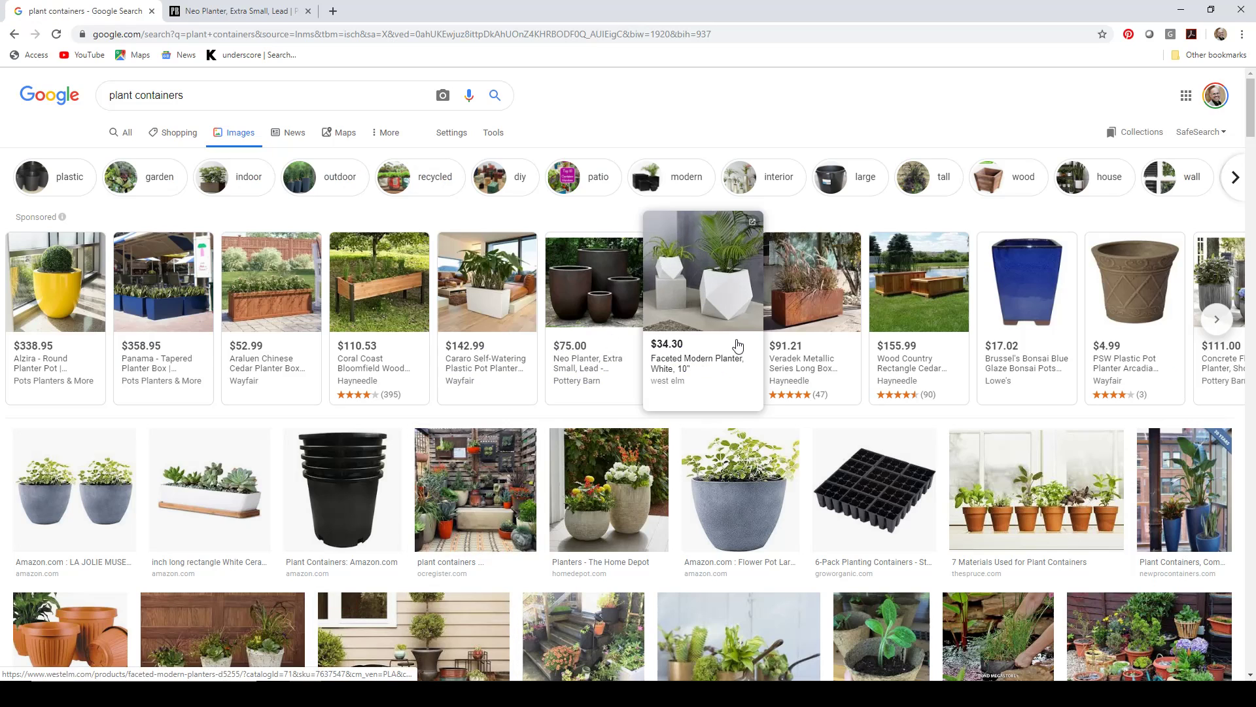
left_click(55, 301)
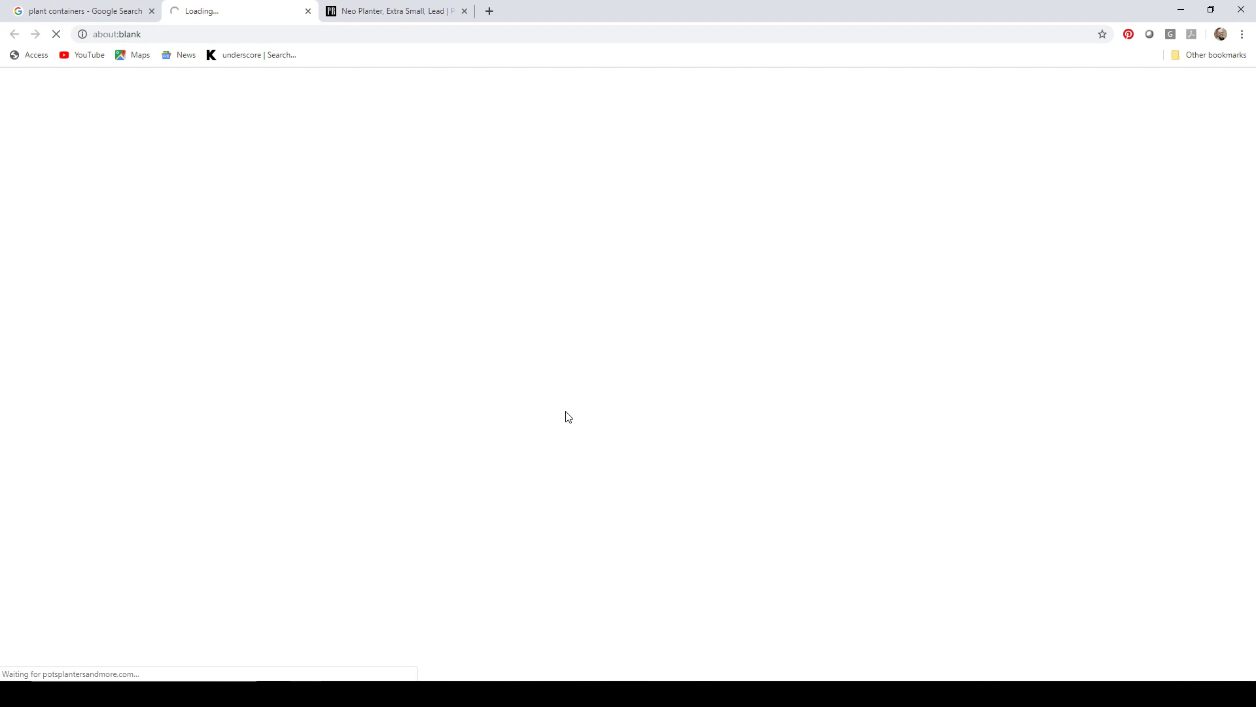
key("ctrl+Tab")
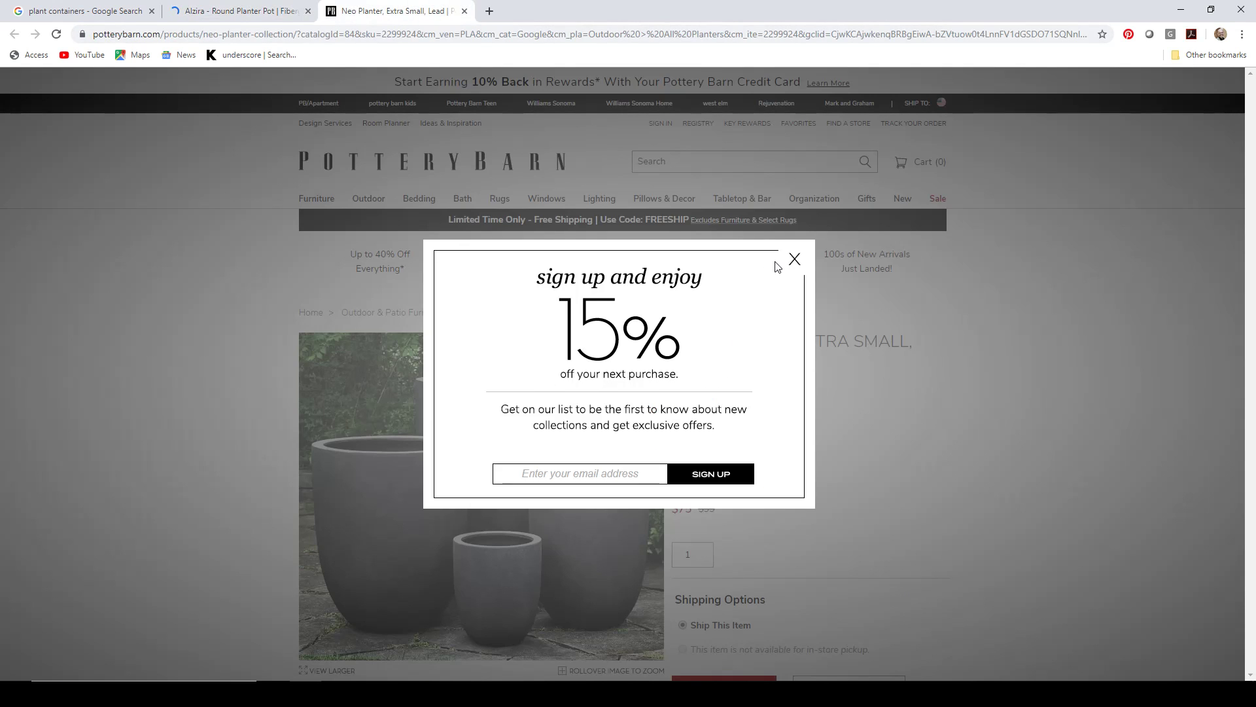
left_click(804, 262)
right_click(543, 437)
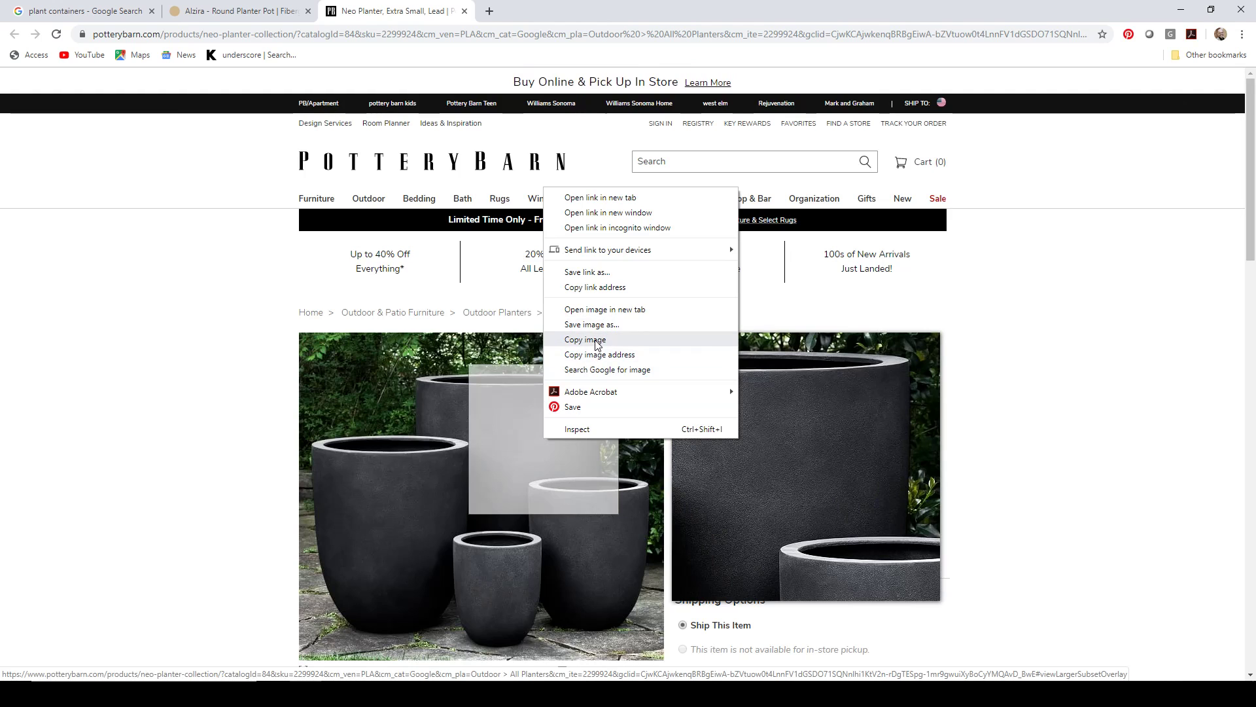
left_click(597, 341)
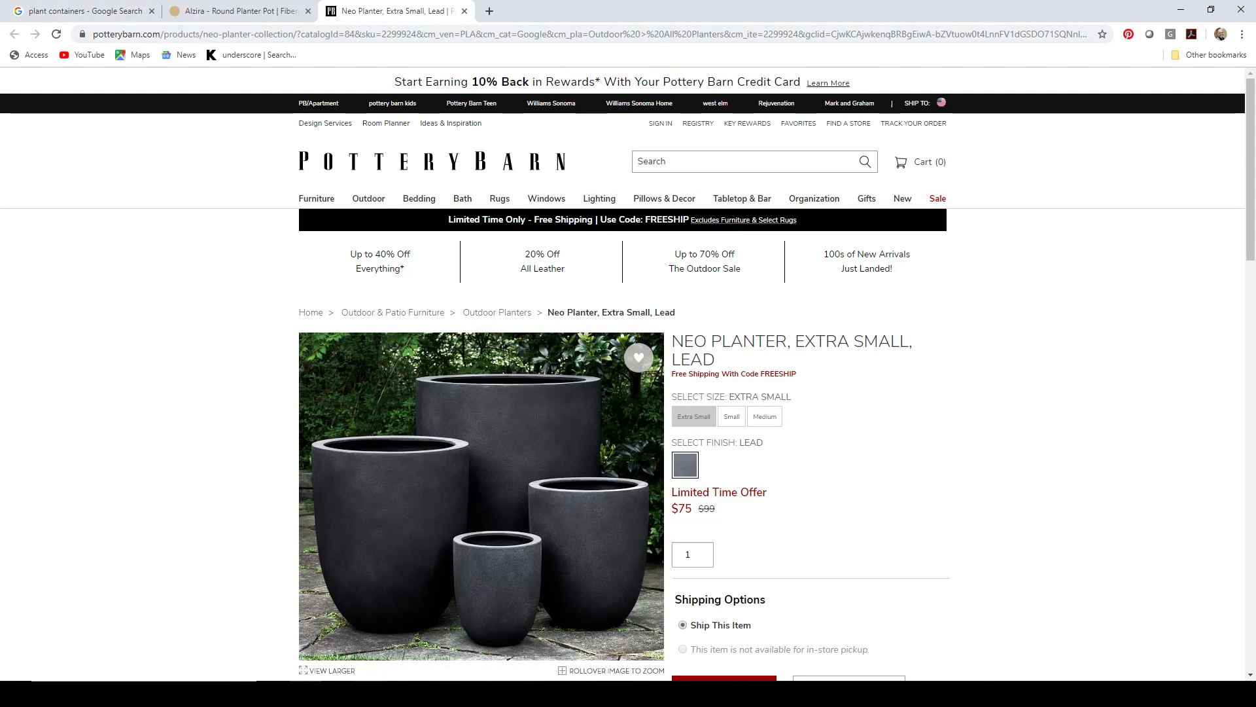
key("alt+Tab")
right_click(546, 391)
left_click(573, 399)
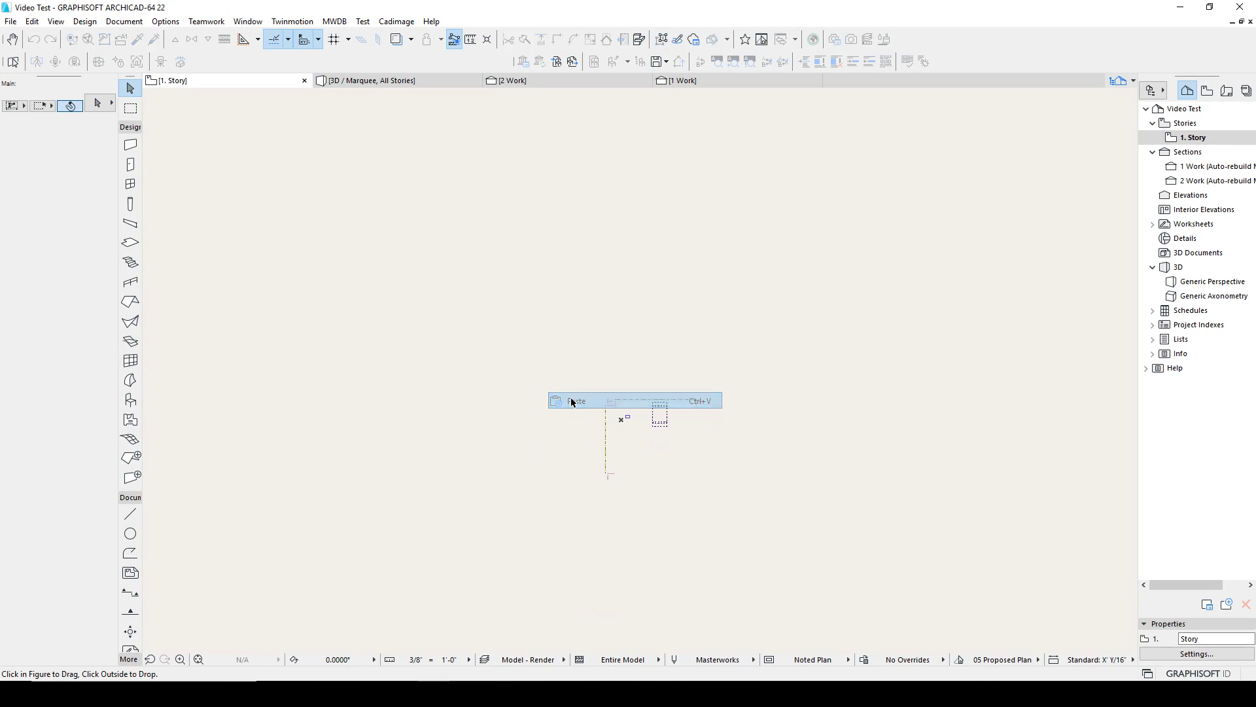
left_click(530, 277)
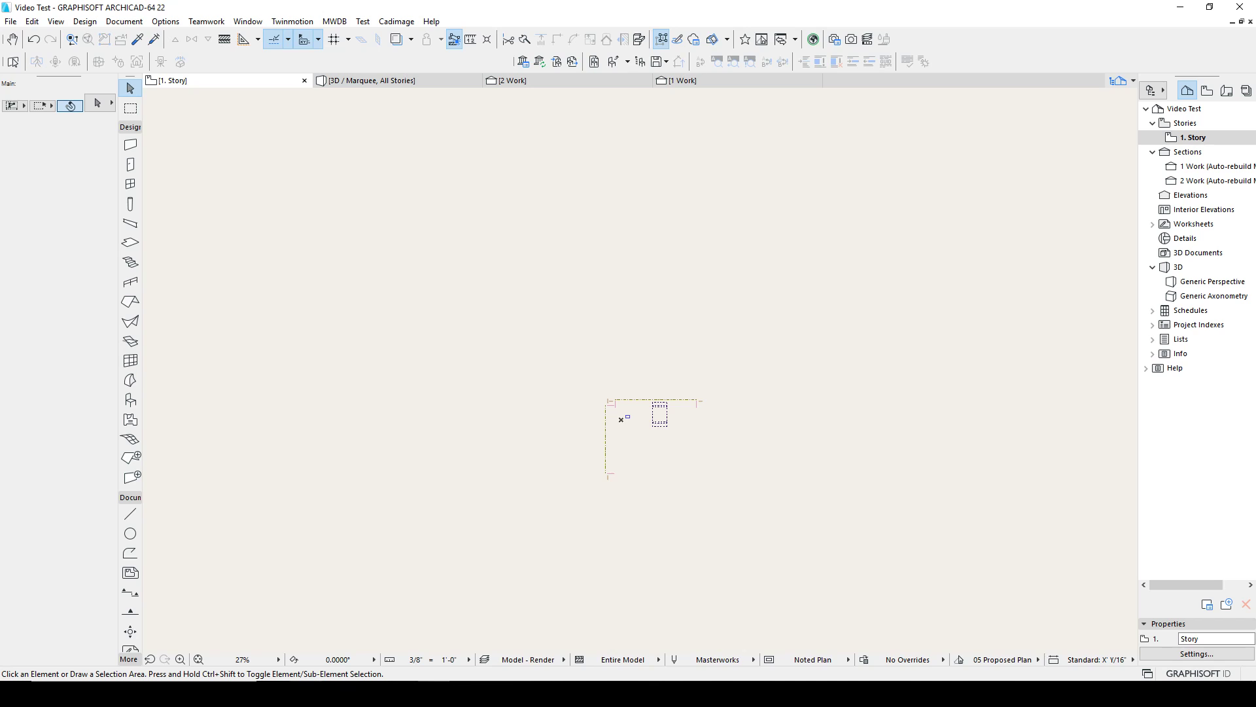
Return to the browser's image results, open the Alzira round fiberglass planter page, and copy the yellow planter photo.
key("alt+Tab")
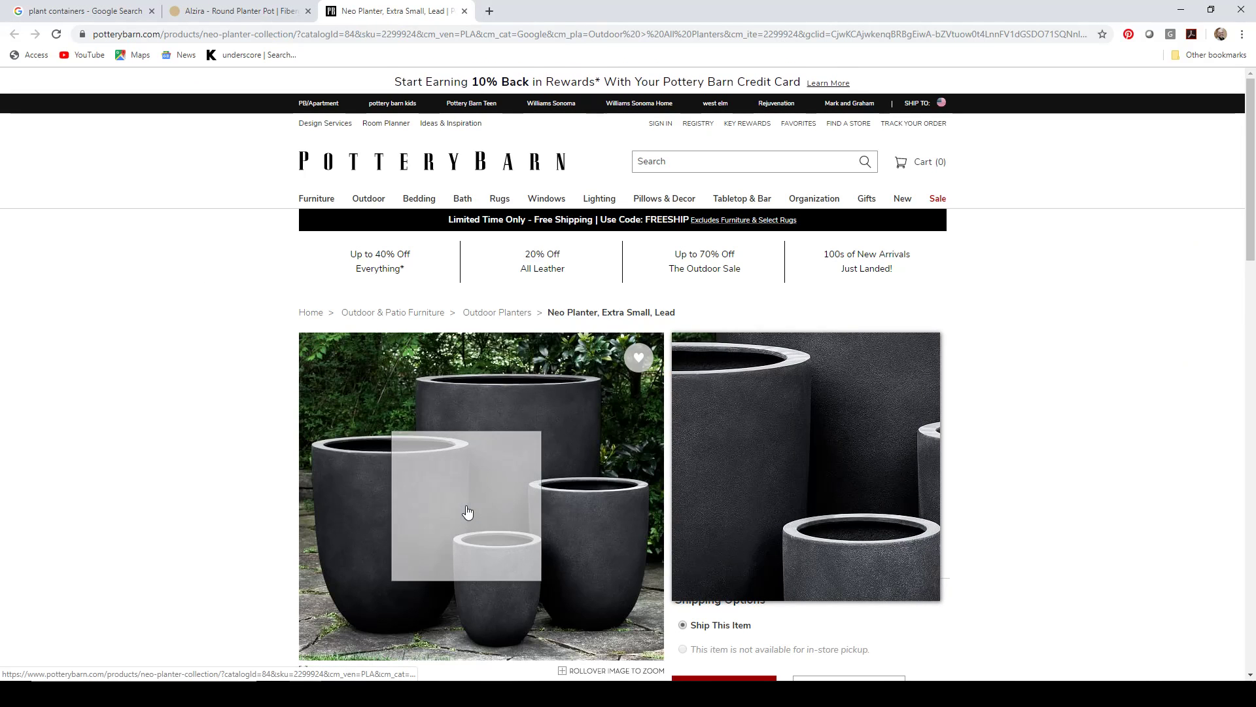
left_click(79, 14)
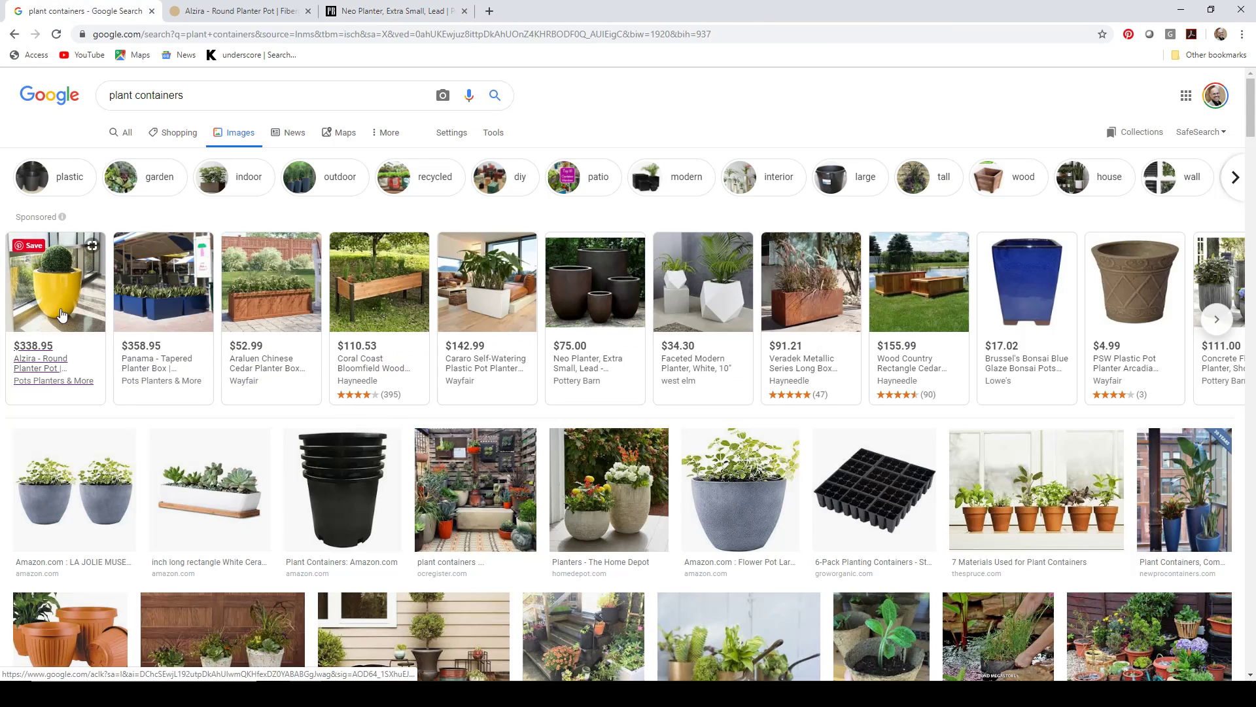
mouse_move(62, 315)
left_click(51, 359)
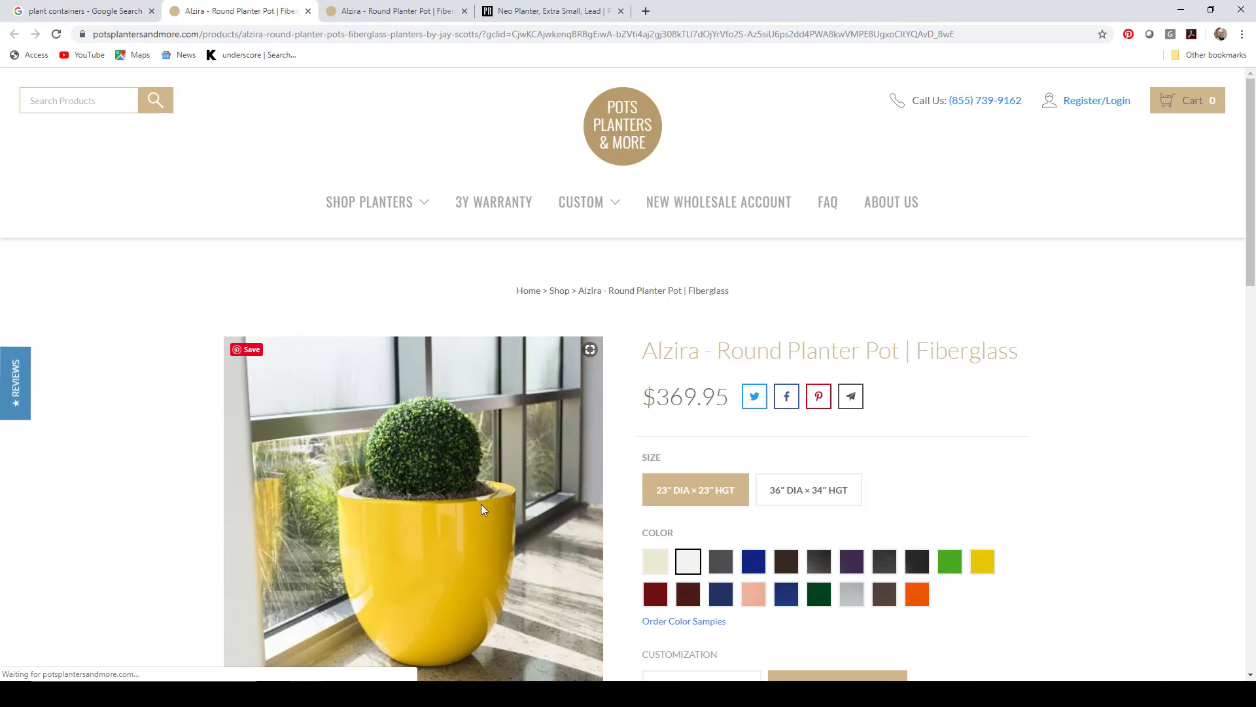
right_click(478, 510)
left_click(529, 549)
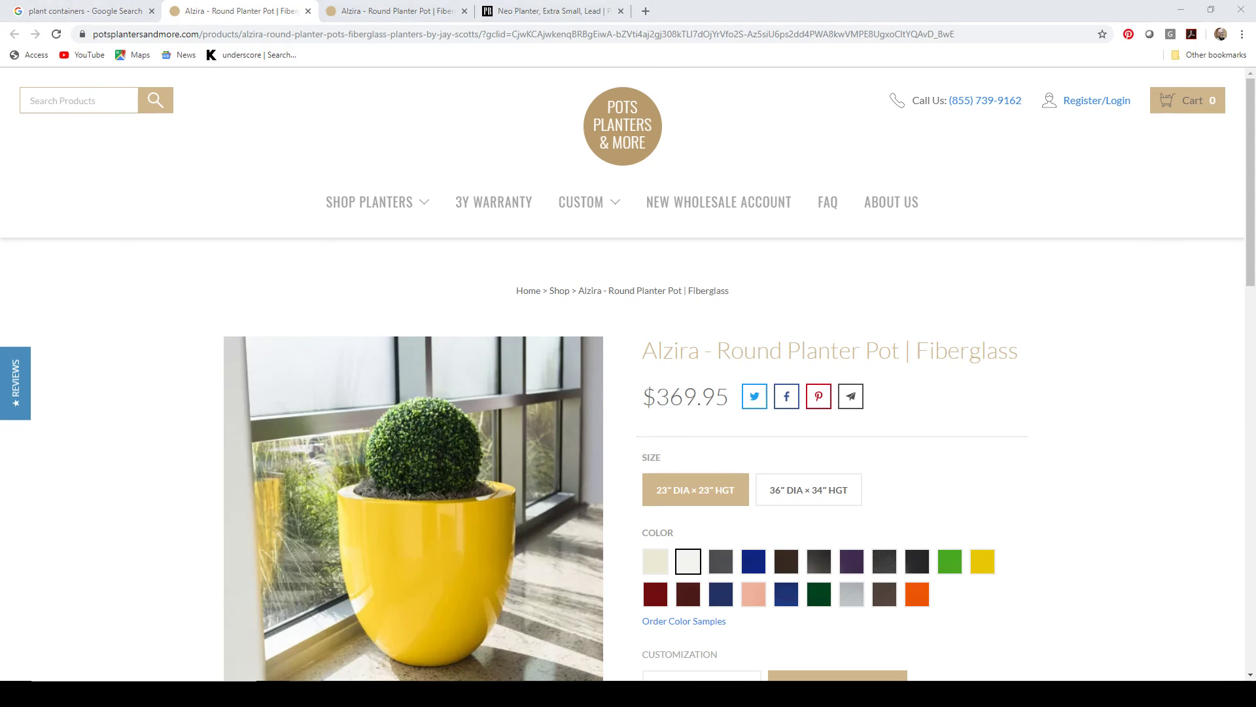
Switch to ARCHICAD and paste the yellow planter photo as a figure onto the 1. Story floor plan.
key("alt+Tab")
scroll(641, 432, "up", 5)
right_click(639, 413)
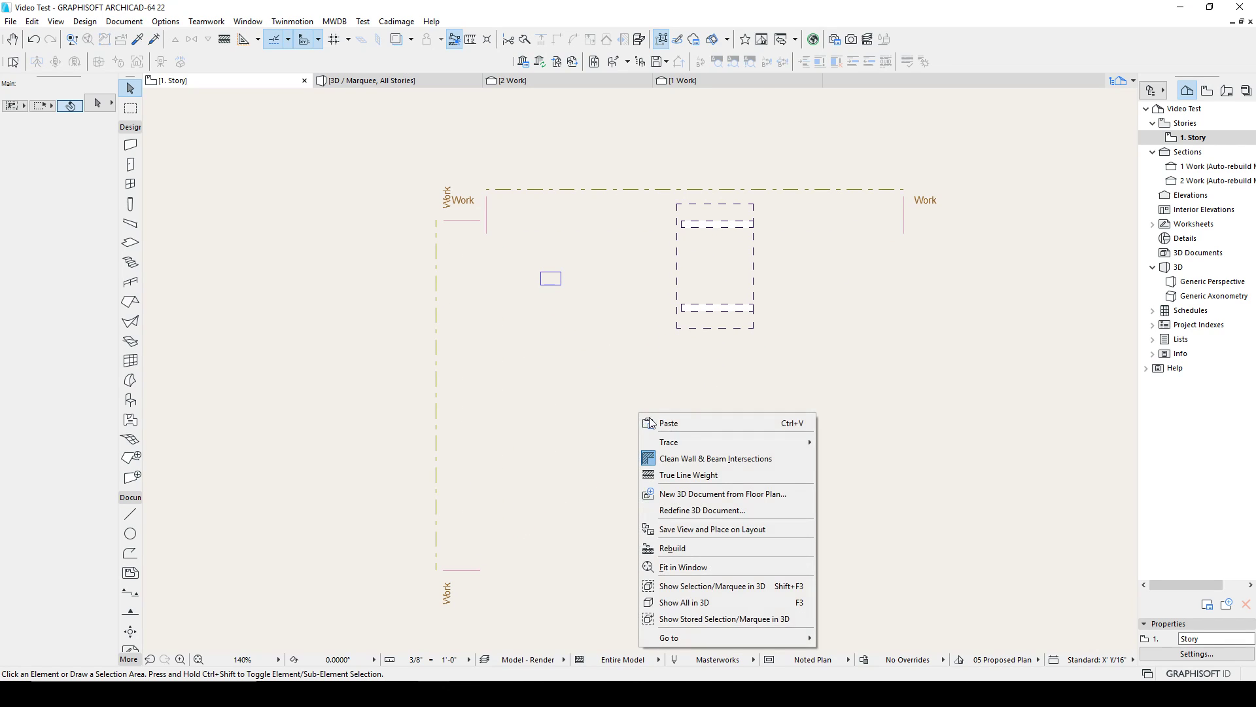
left_click(667, 418)
left_click(568, 270)
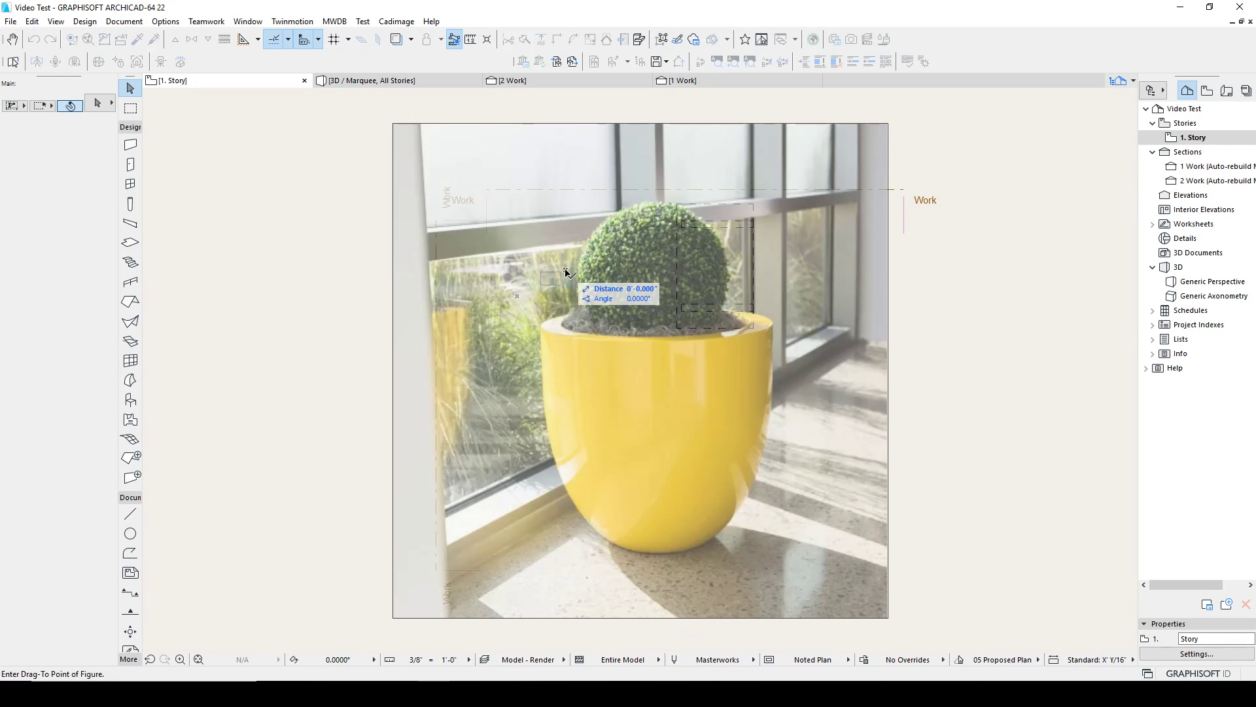
key("Escape")
right_click(585, 393)
left_click(632, 401)
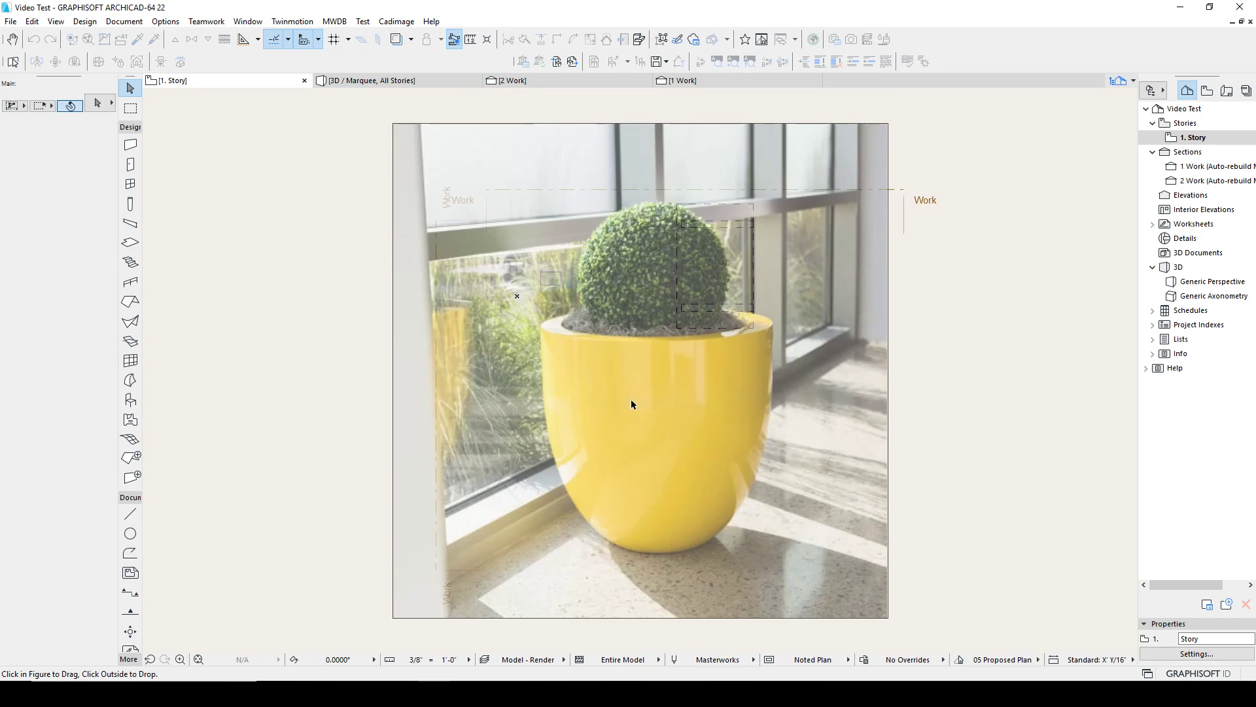
left_click(304, 389)
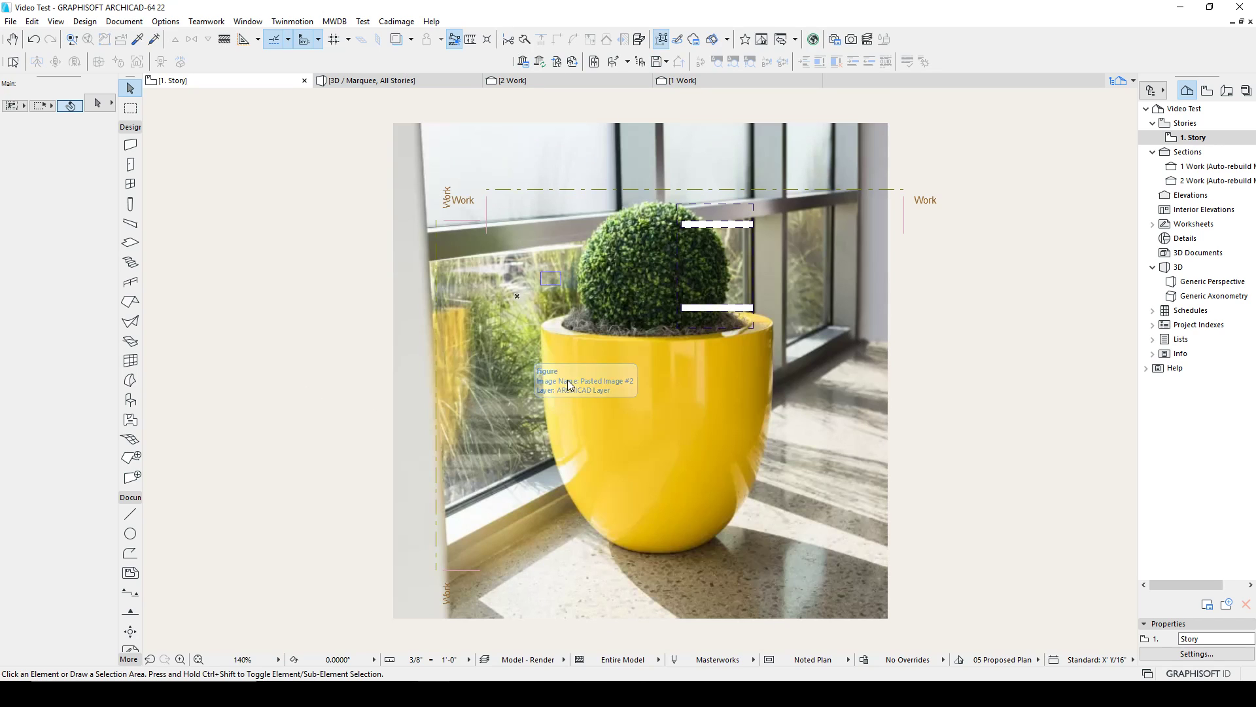
Resize the pasted planter photo graphically, using the pot's height from rim to base as reference and setting it to 24 inches.
left_click(591, 419)
key("ctrl+k")
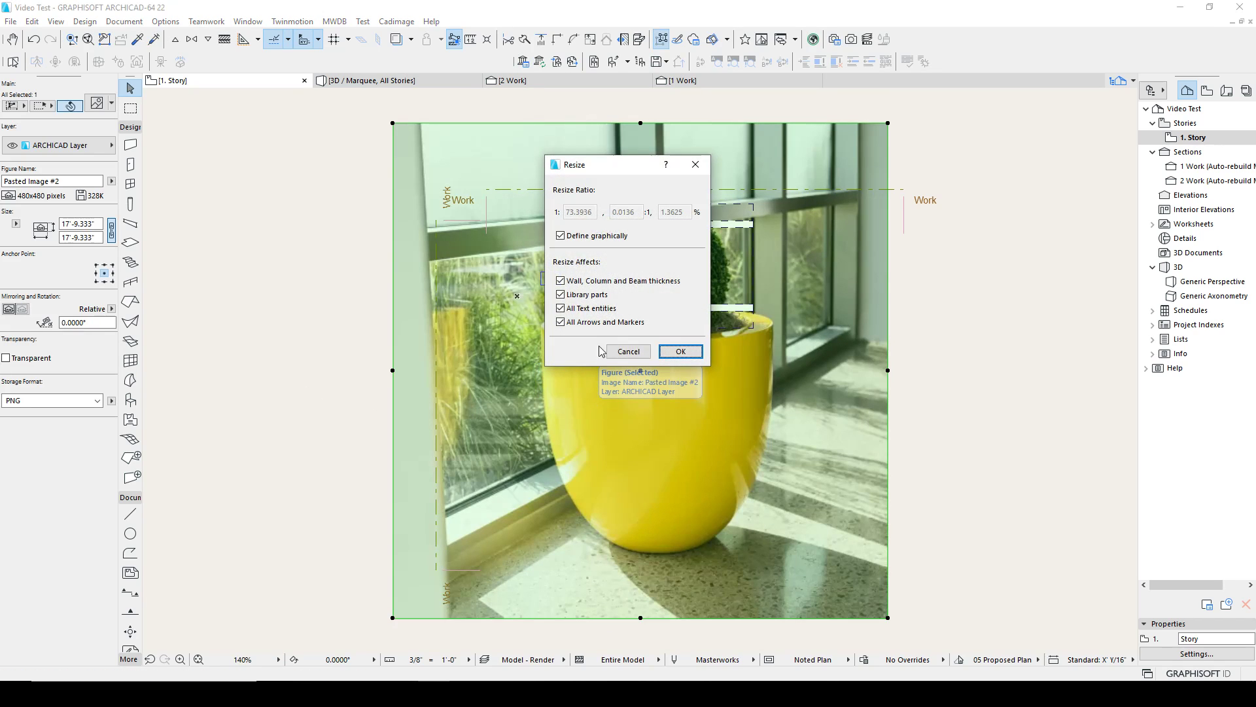
left_click(680, 352)
left_click(670, 345)
left_click(669, 558)
type("24")
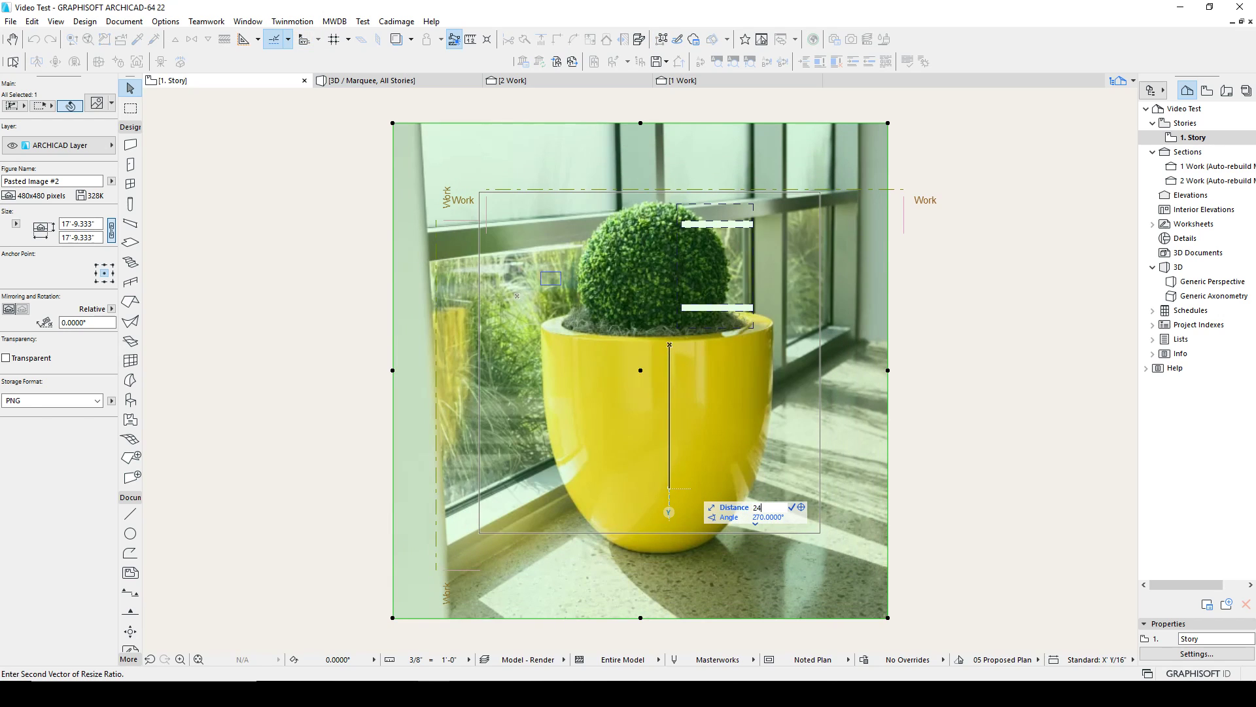
key("Return")
key("Escape")
scroll(689, 382, "up", 3)
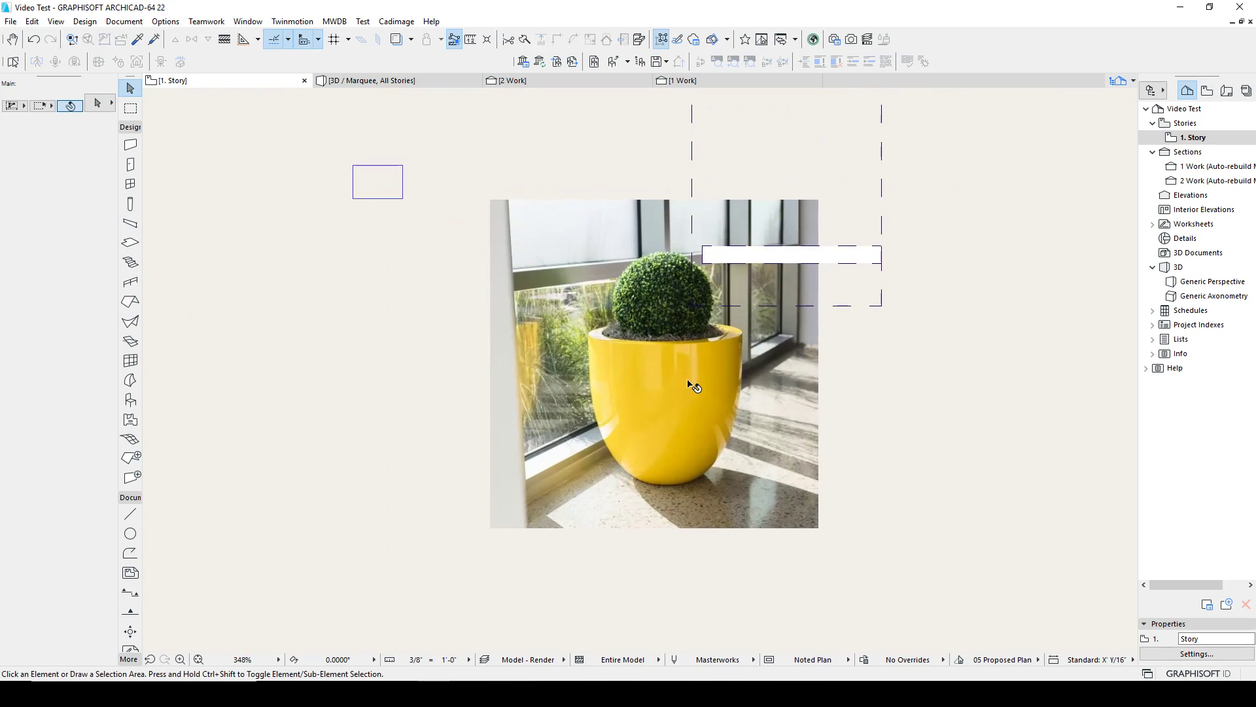
Draw a vertical centre line through the pot, plus a line chain tracing half the rim and the upper right side.
key("l")
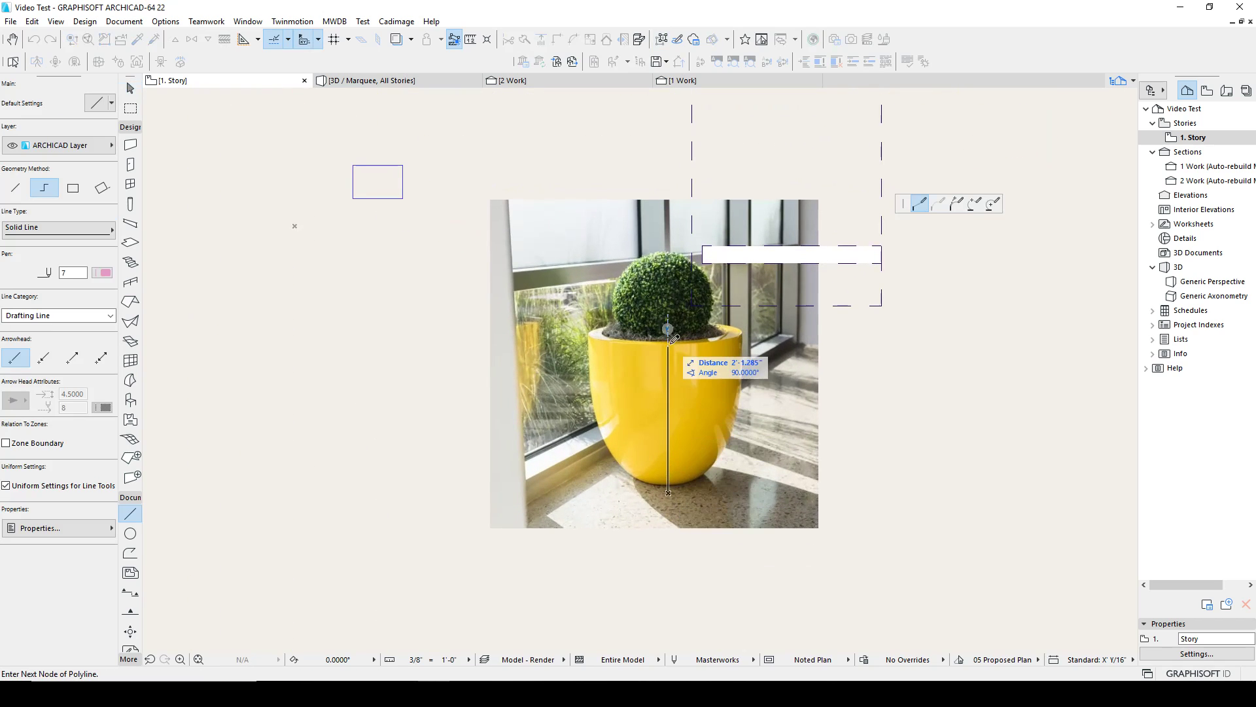
scroll(628, 425, "up", 2)
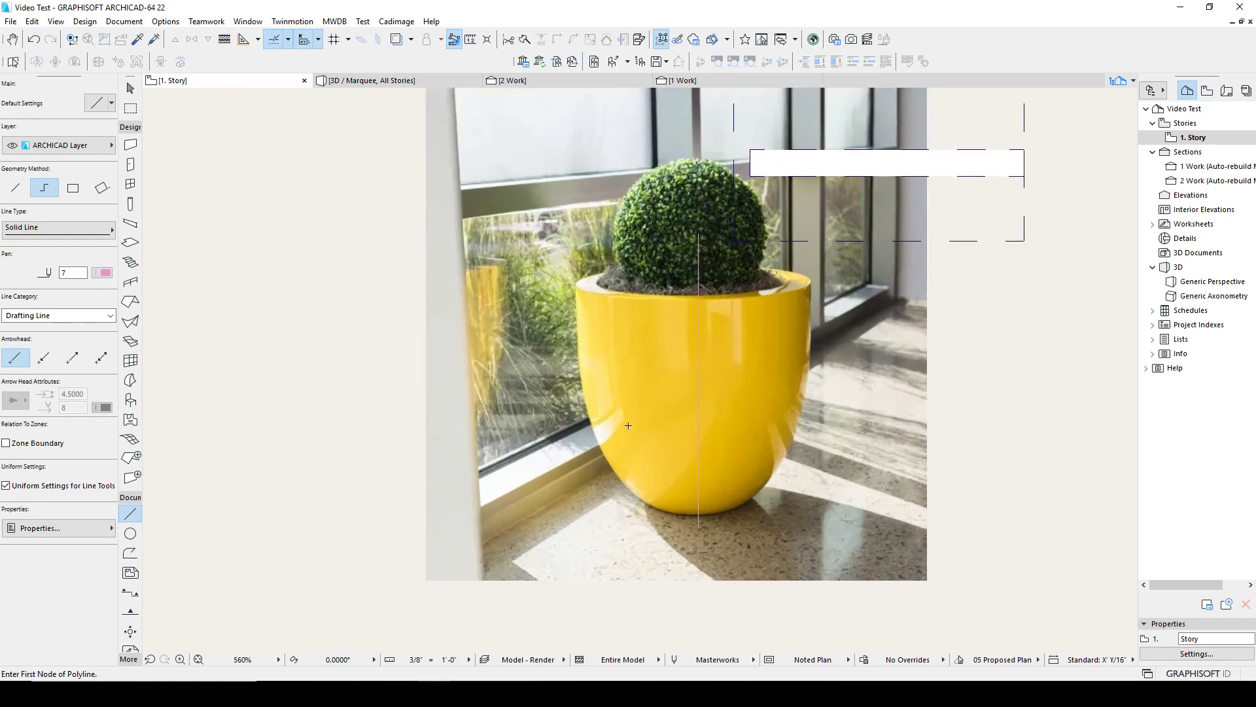
scroll(628, 425, "up", 1)
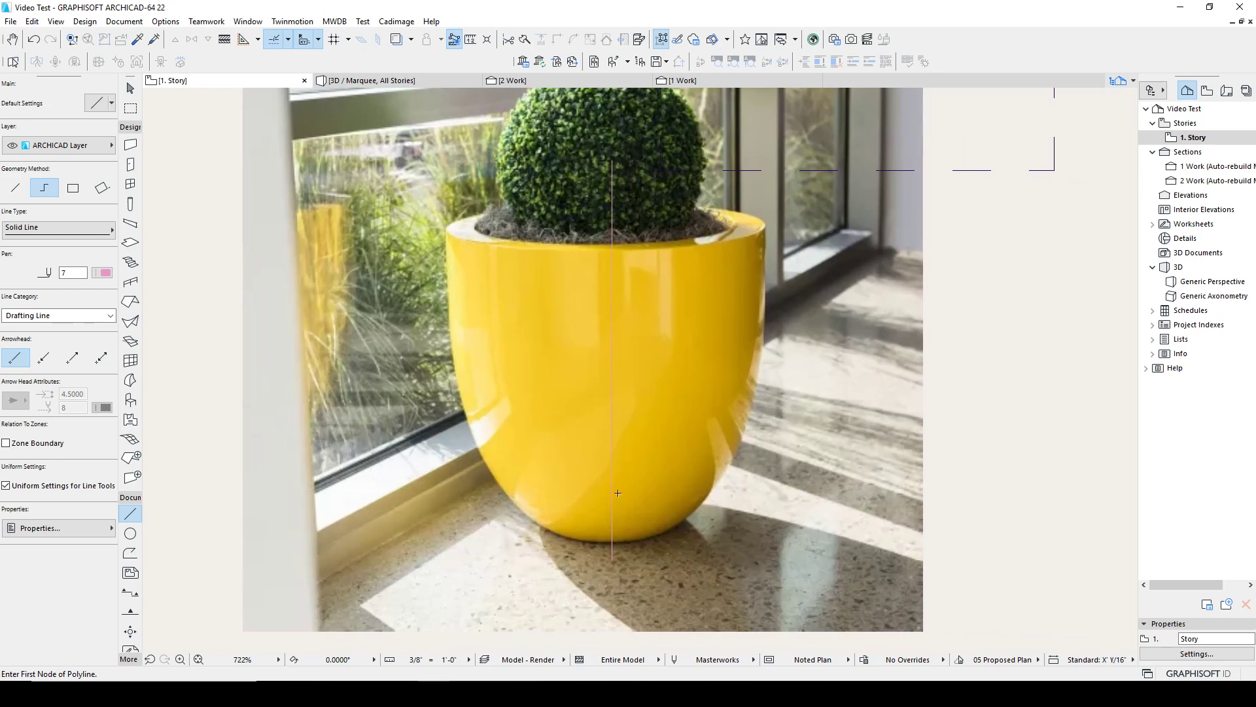
left_click(611, 250)
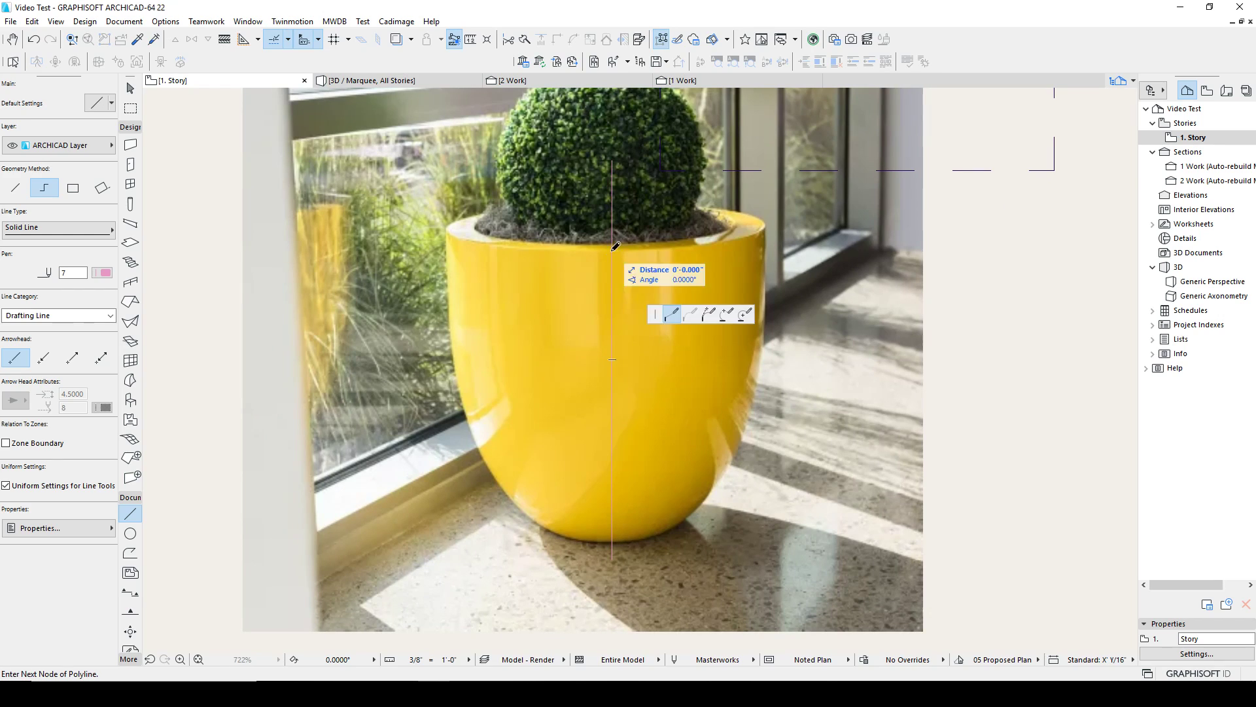
left_click(765, 251)
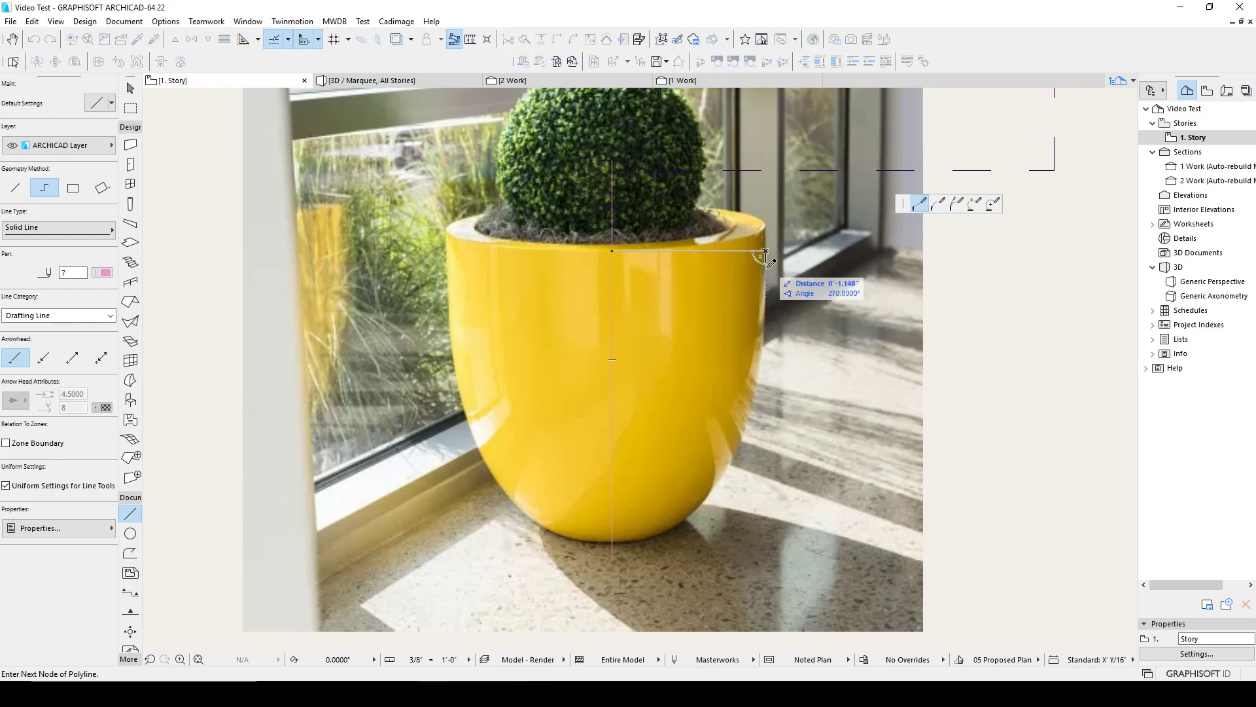
double_click(766, 357)
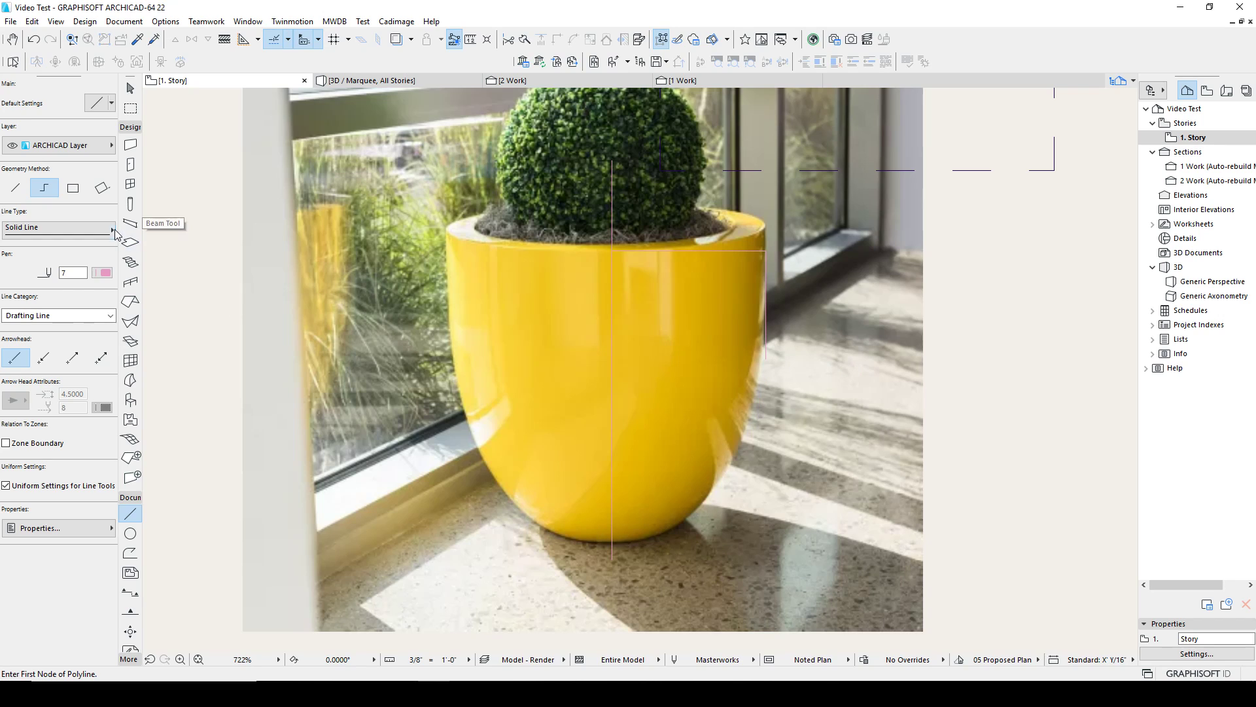
Trace the pot's lower right curve with a three-point arc from the base of the centre line to the side line.
key("c")
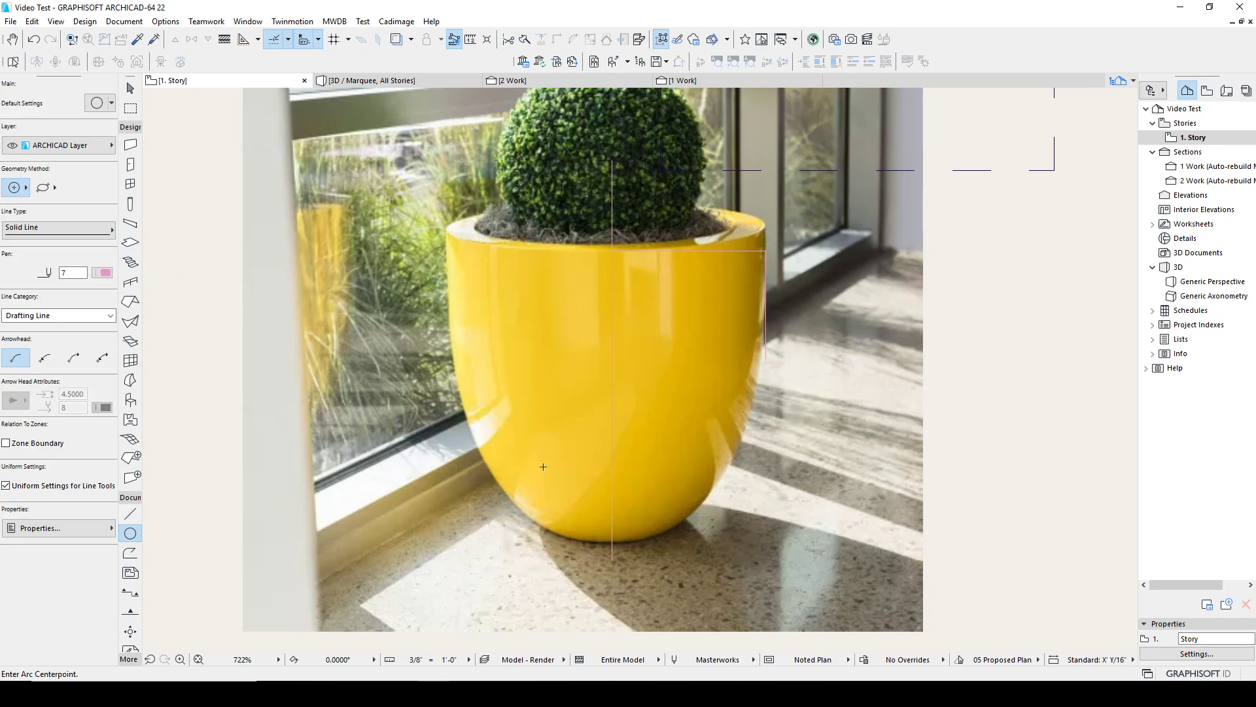
left_click(612, 541)
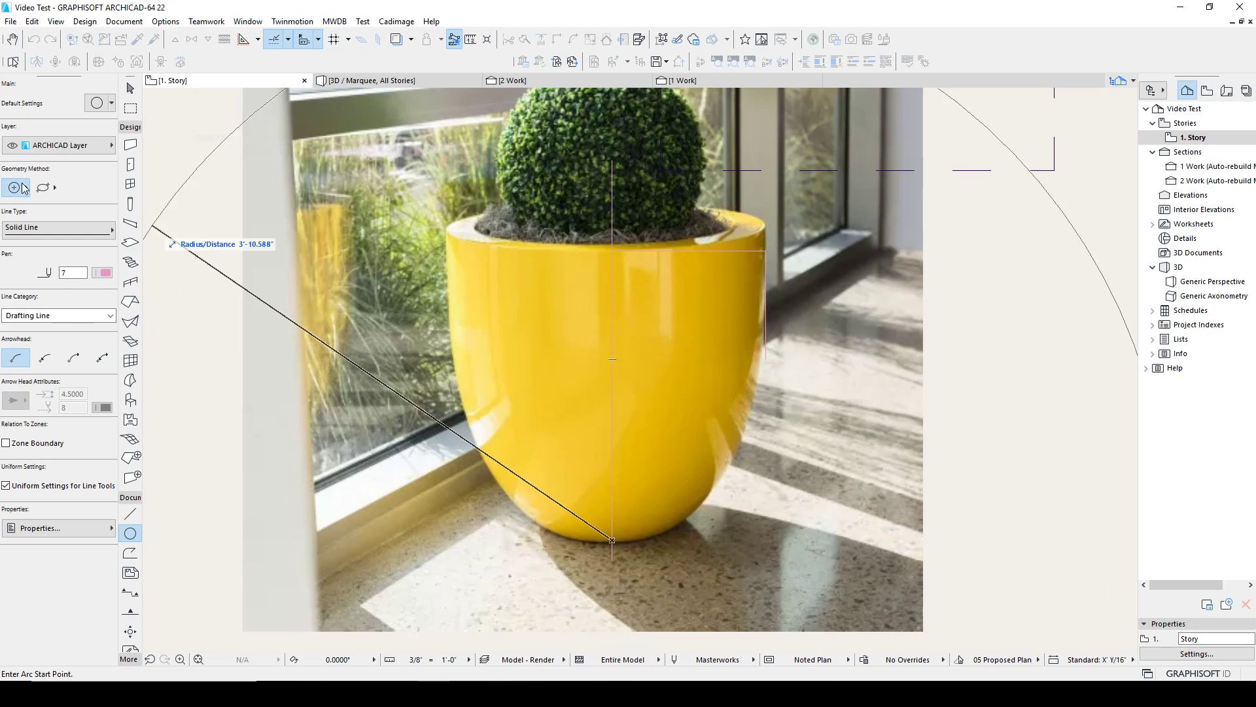
left_click(50, 183)
left_click(711, 490)
left_click(767, 375)
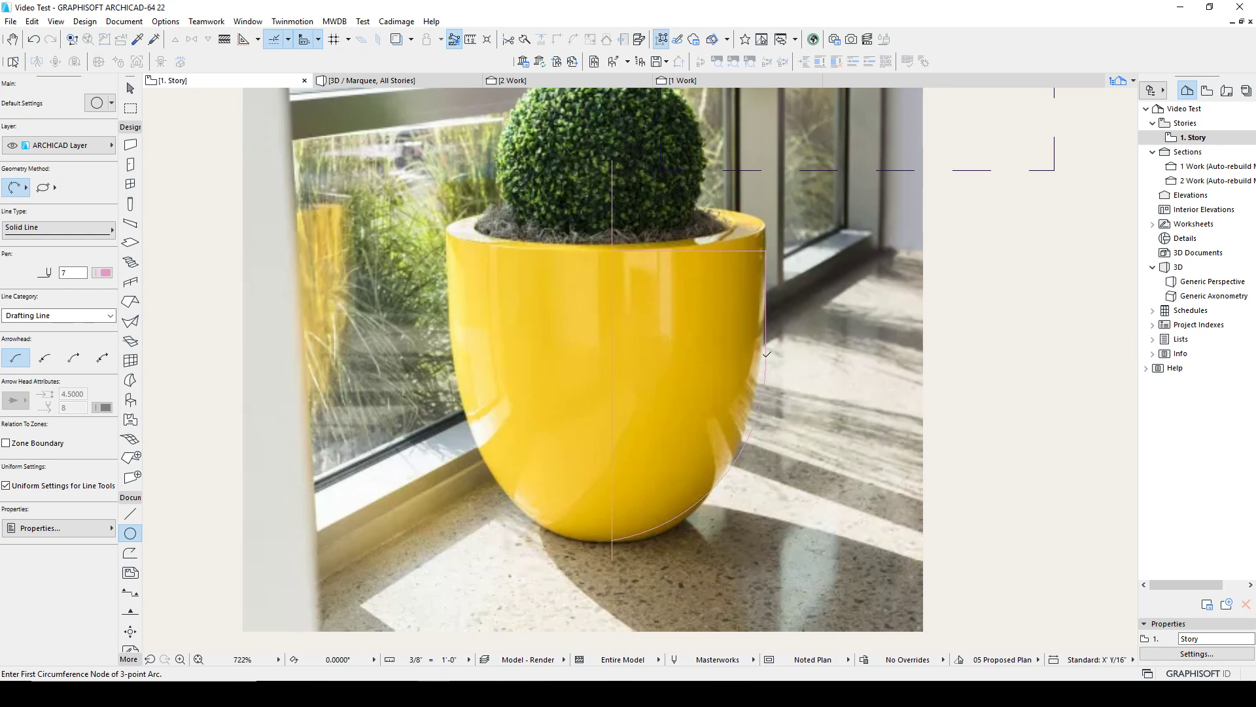
key("Escape")
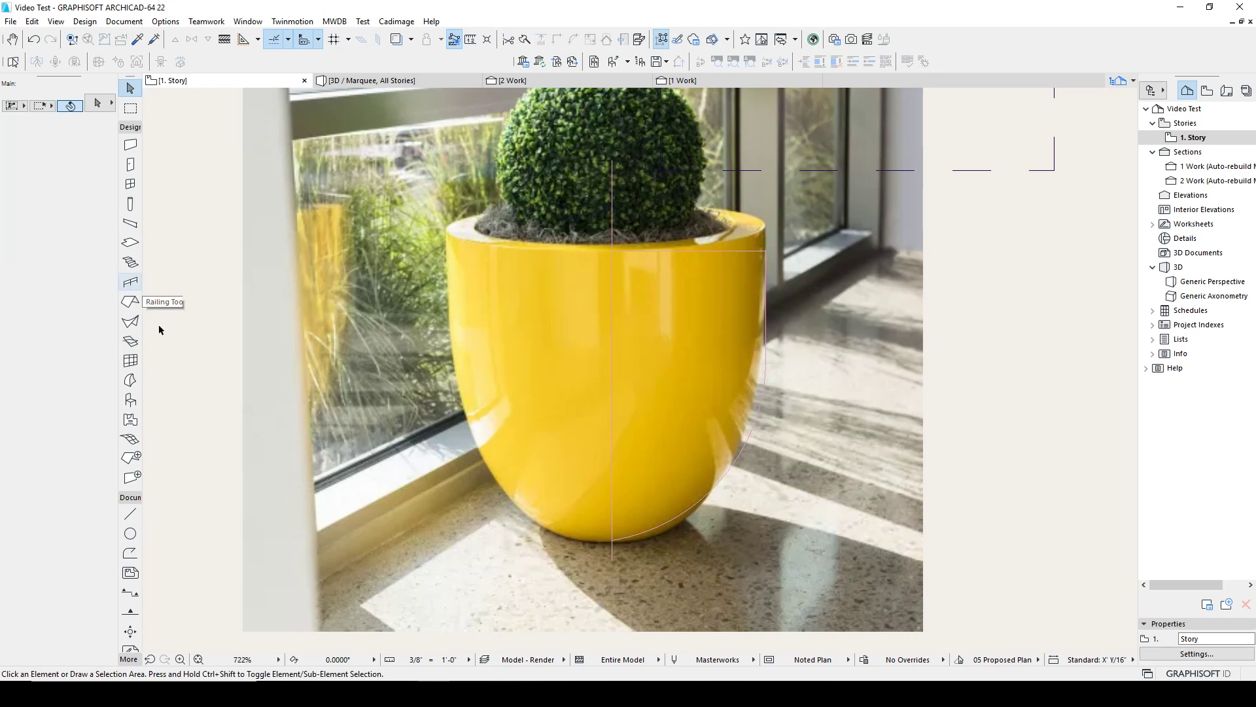
Create a morph from the closed half-pot outline by revolving it 360° about the centre line.
left_click(130, 379)
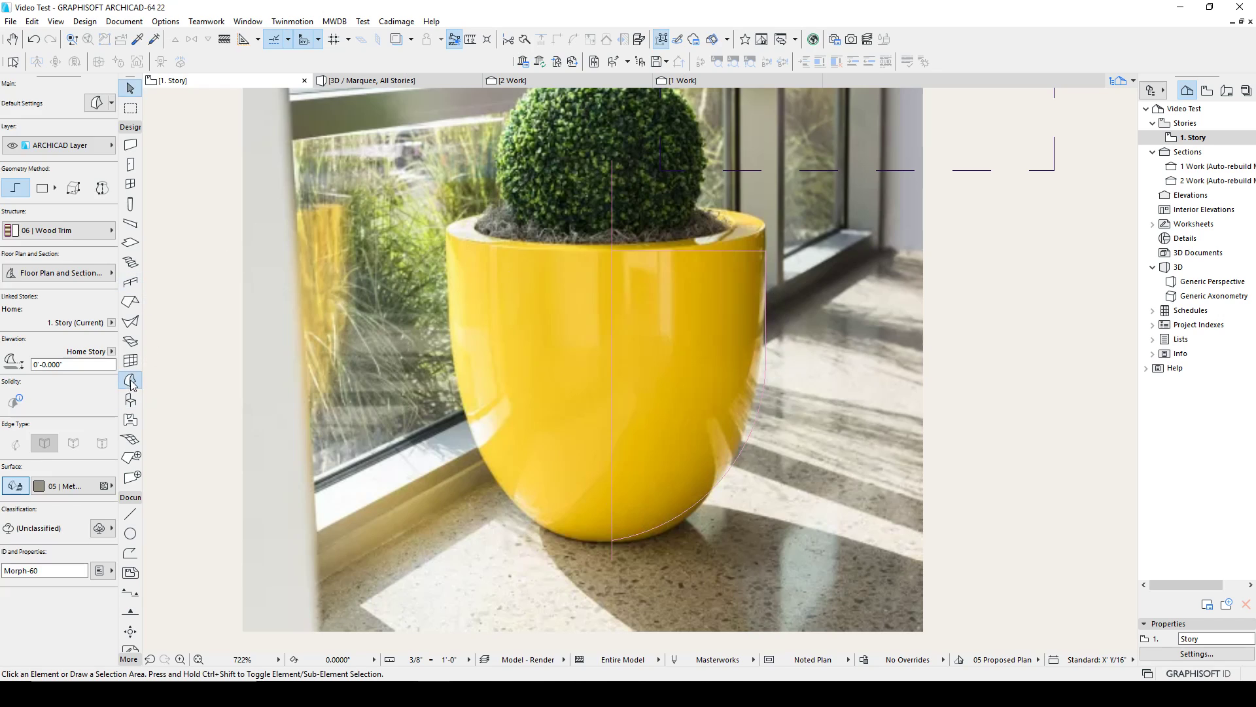
left_click(690, 307)
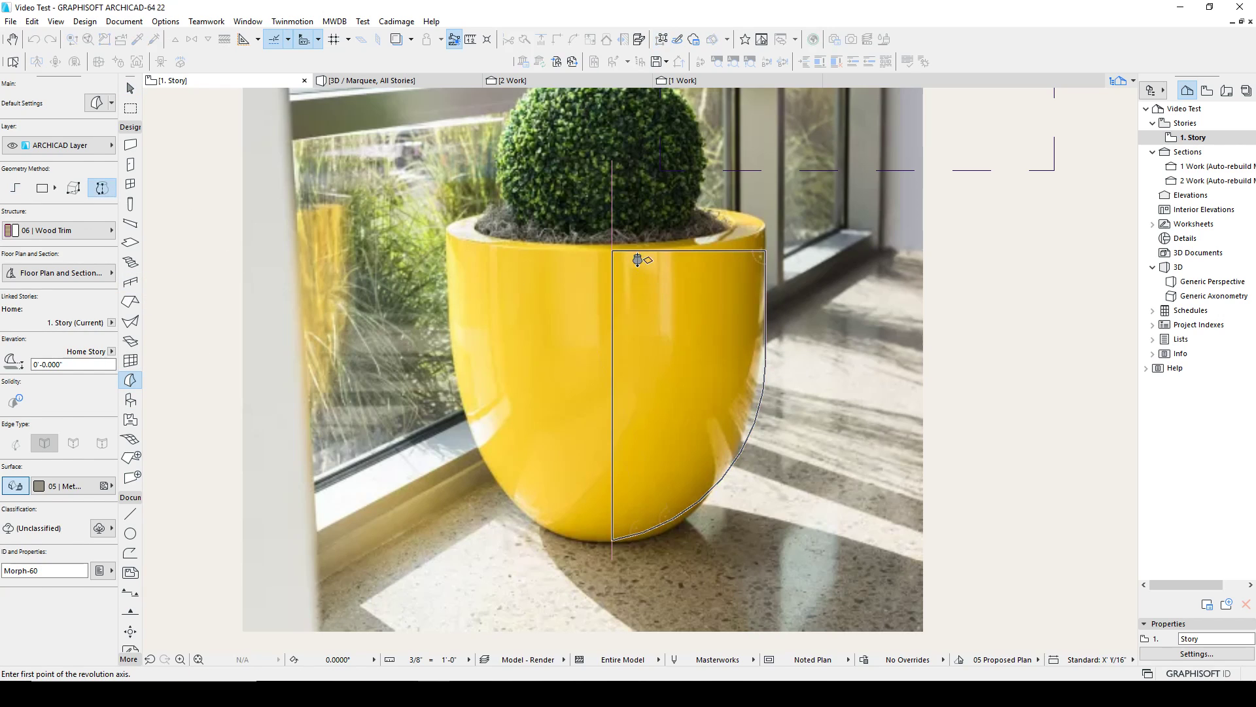
left_click(612, 222)
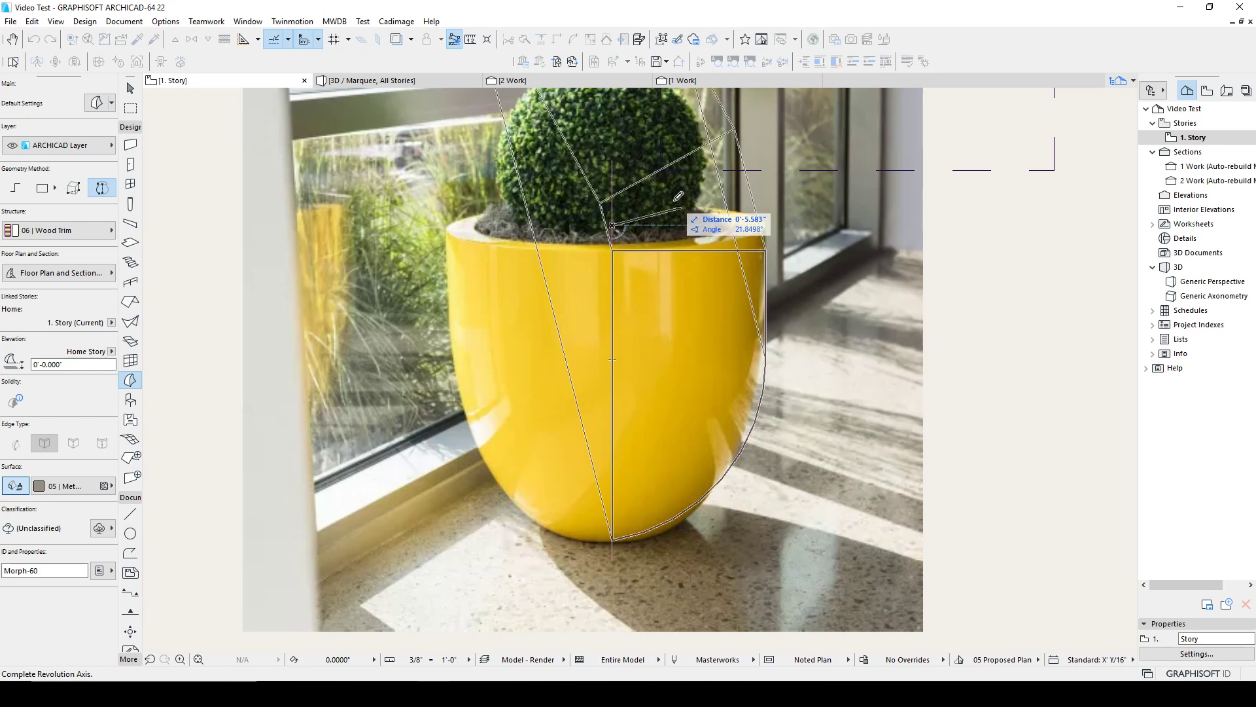
left_click(612, 146)
type("360")
key("Return")
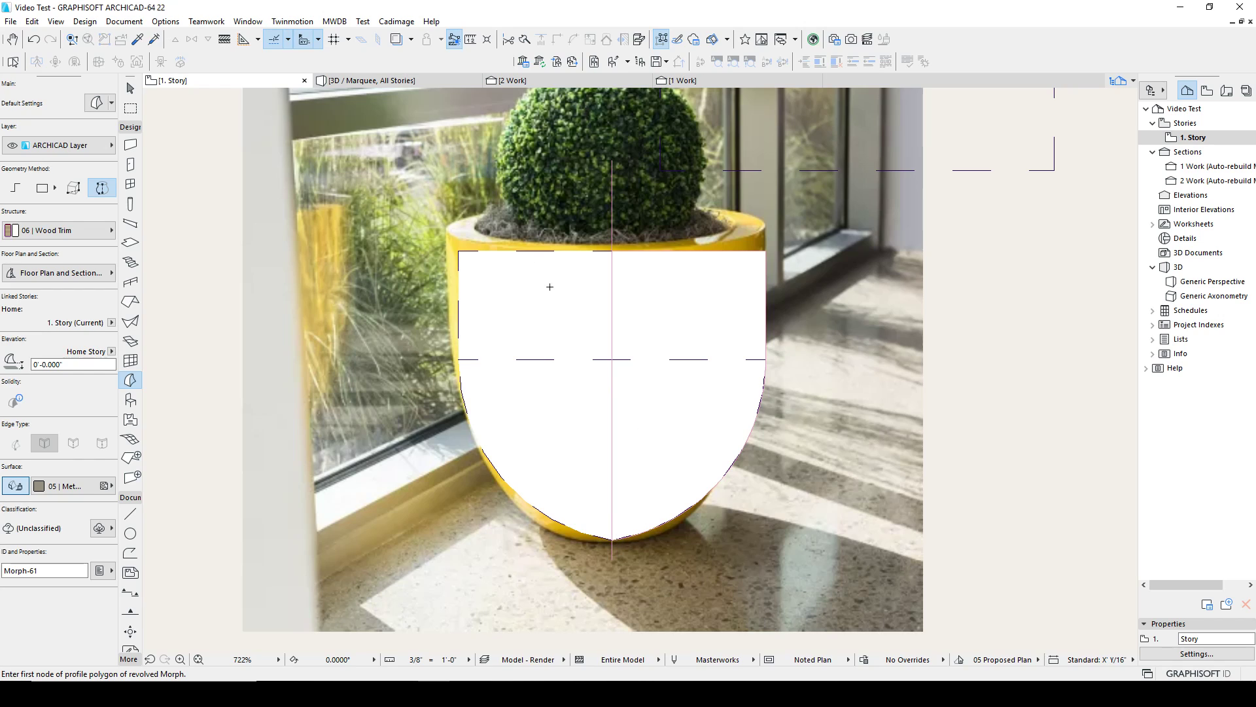
Inspect the revolved pot solid in the 3D perspective, and undo the revolve on the 1. Story floor plan.
left_click(436, 80)
middle_click_drag(837, 418, 913, 357, "shift")
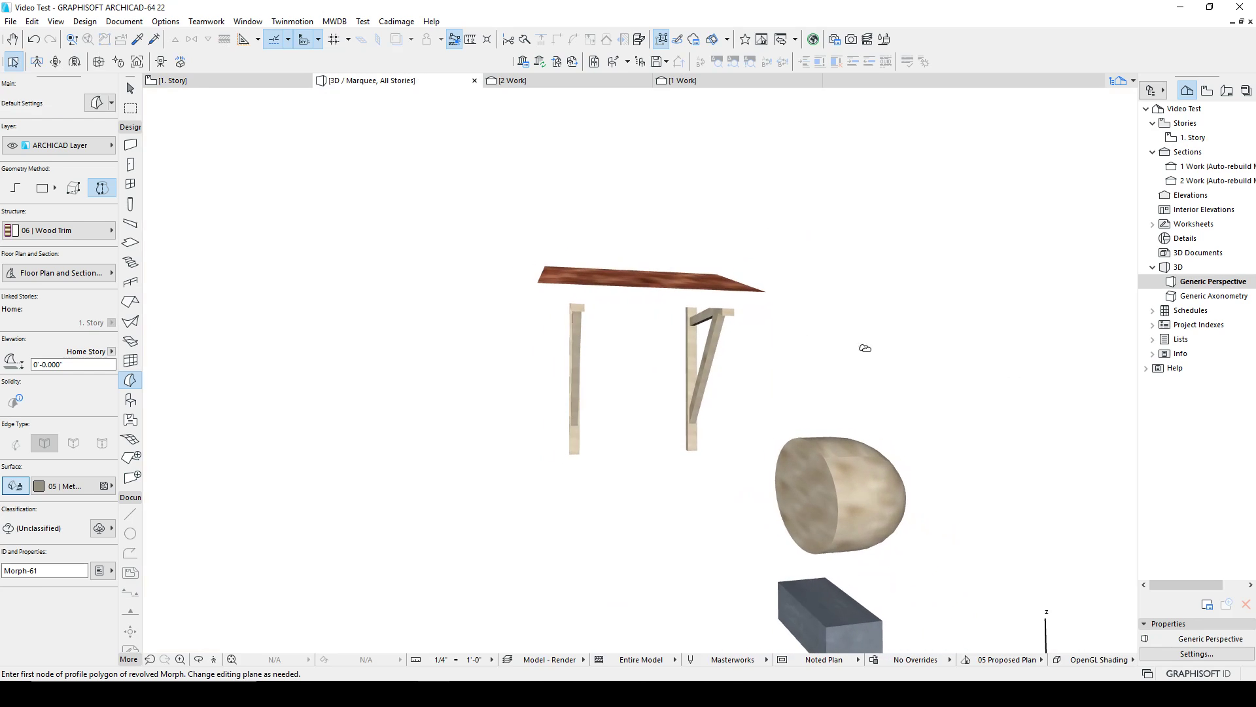
left_click(197, 80)
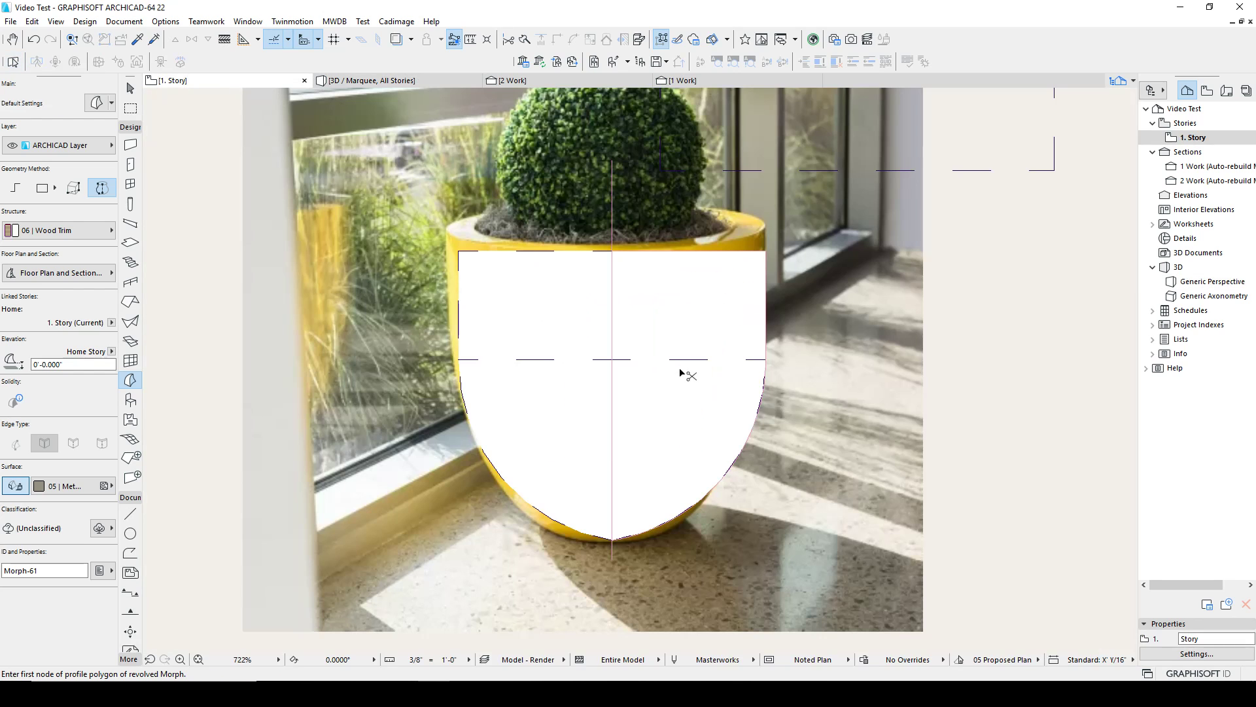
key("ctrl+z")
key("Escape")
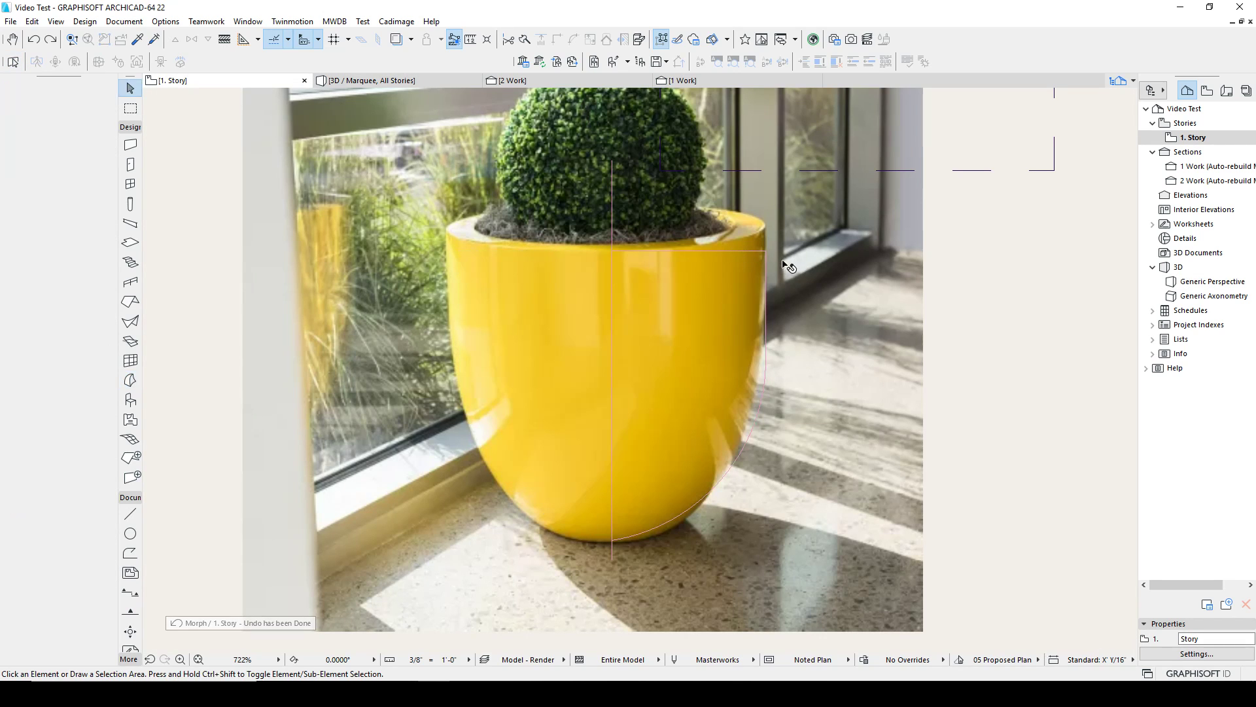
Shorten the rim line from the centre line toward the pot's right edge, leaving a short stub for the wall thickness.
key("l")
key("Escape")
left_click(646, 253)
left_click(613, 250)
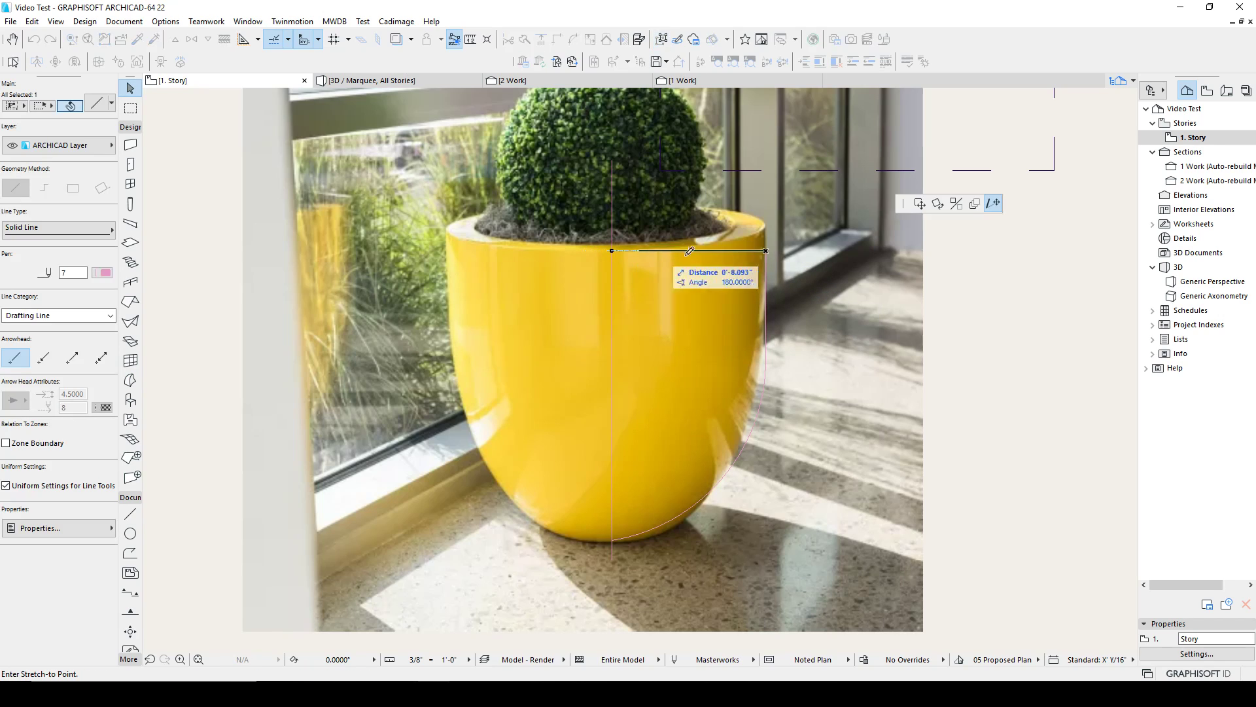
left_click(736, 251)
key("Escape")
Increase the bulge of the lower arc so that it follows the pot's rounded base in the photo.
key("l")
key("Escape")
left_click(672, 520)
left_click(670, 521)
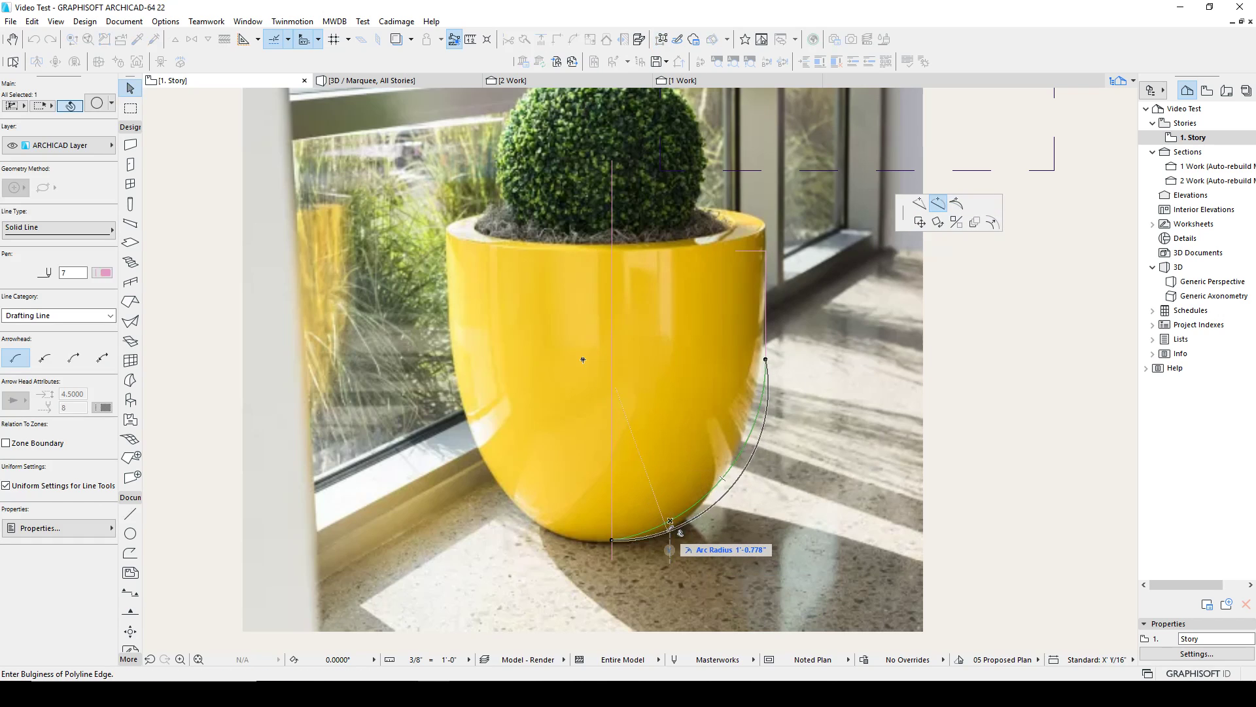
left_click(680, 533)
key("Escape")
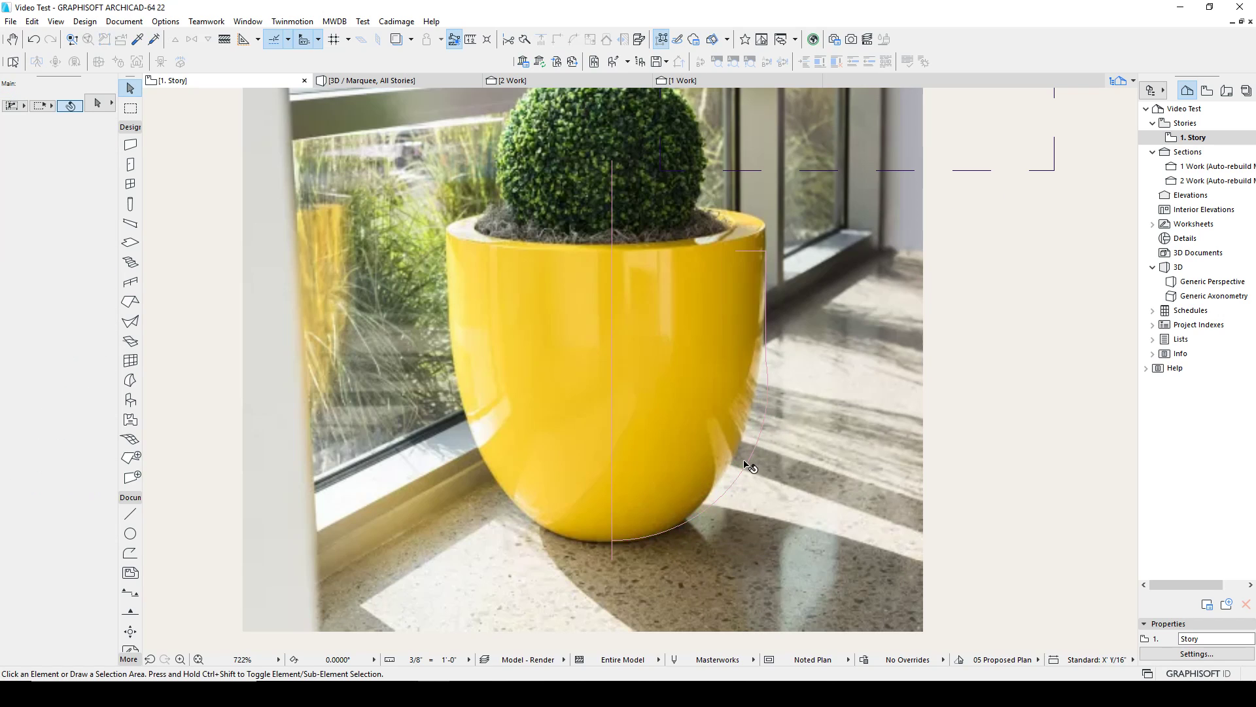
key("c")
left_click(724, 494)
left_click(757, 407)
left_click(770, 364)
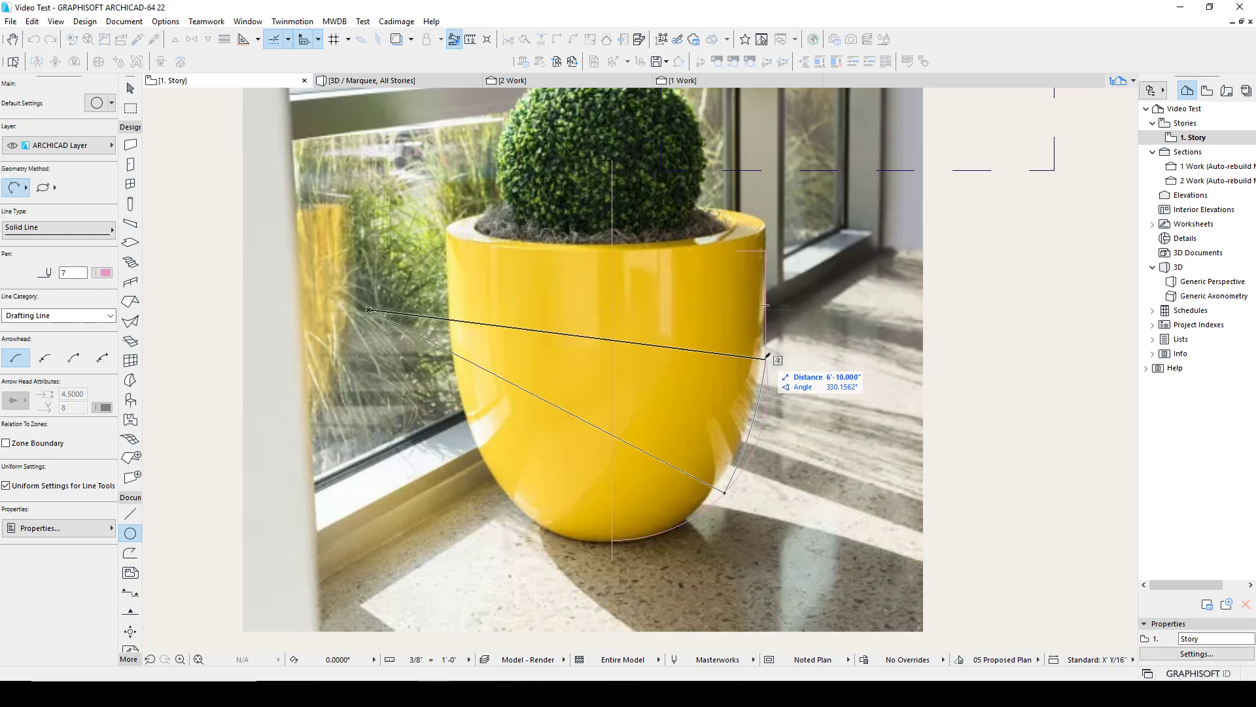
key("Escape")
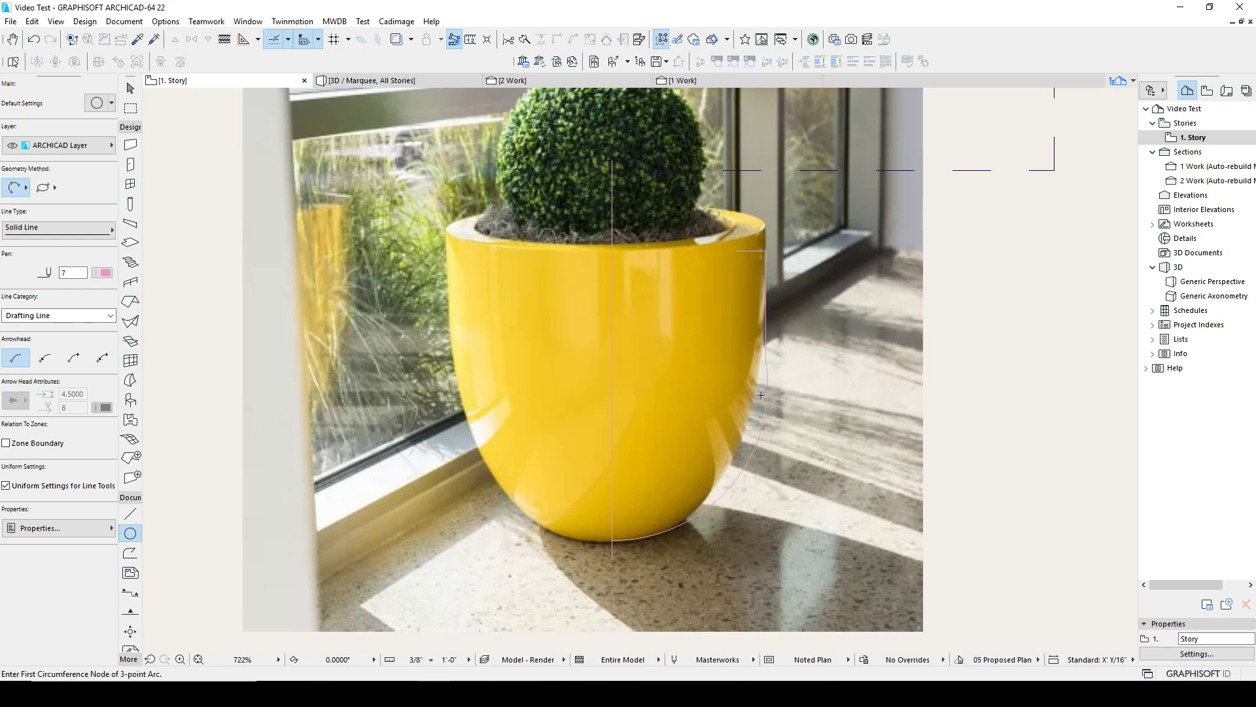
Draw a three-point arc along the pot's lower right side, joining the base arc to the vertical side line.
left_click(720, 497)
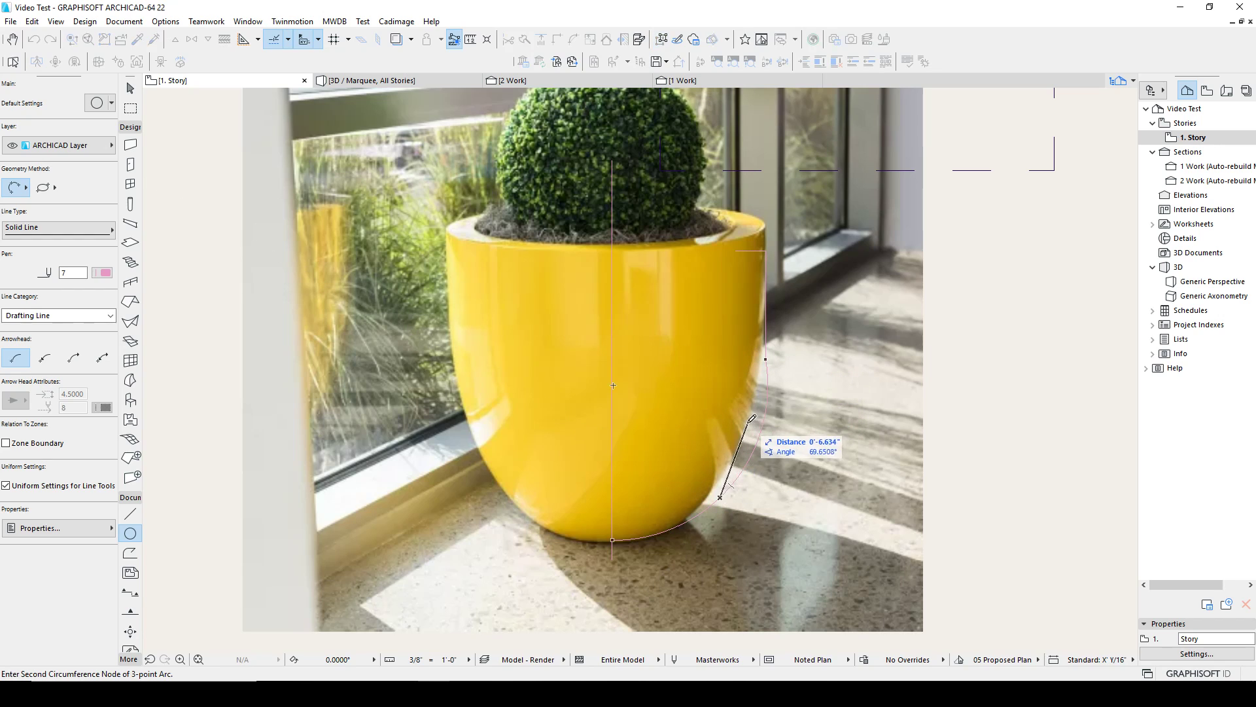
left_click(752, 431)
left_click(769, 369)
key("Escape")
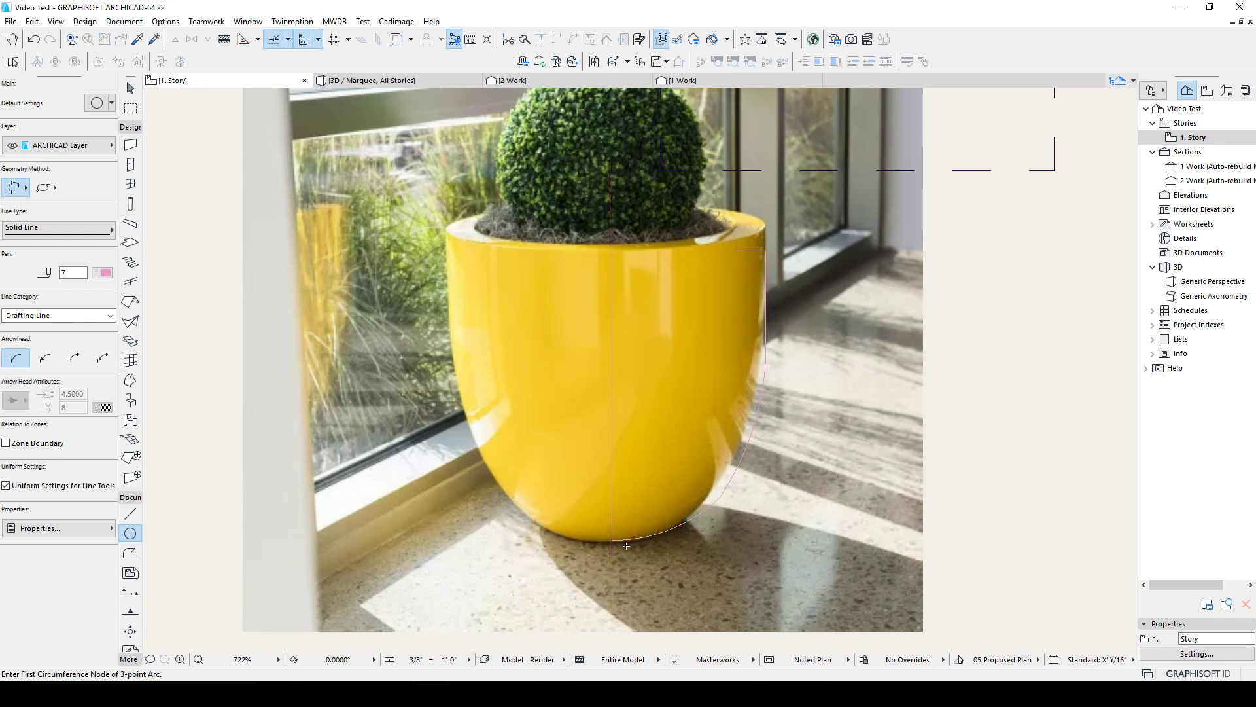
key("Escape")
Offset the traced outer pot profile inward to form the planter's inner wall line.
left_click(766, 298, "alt")
left_click(766, 304)
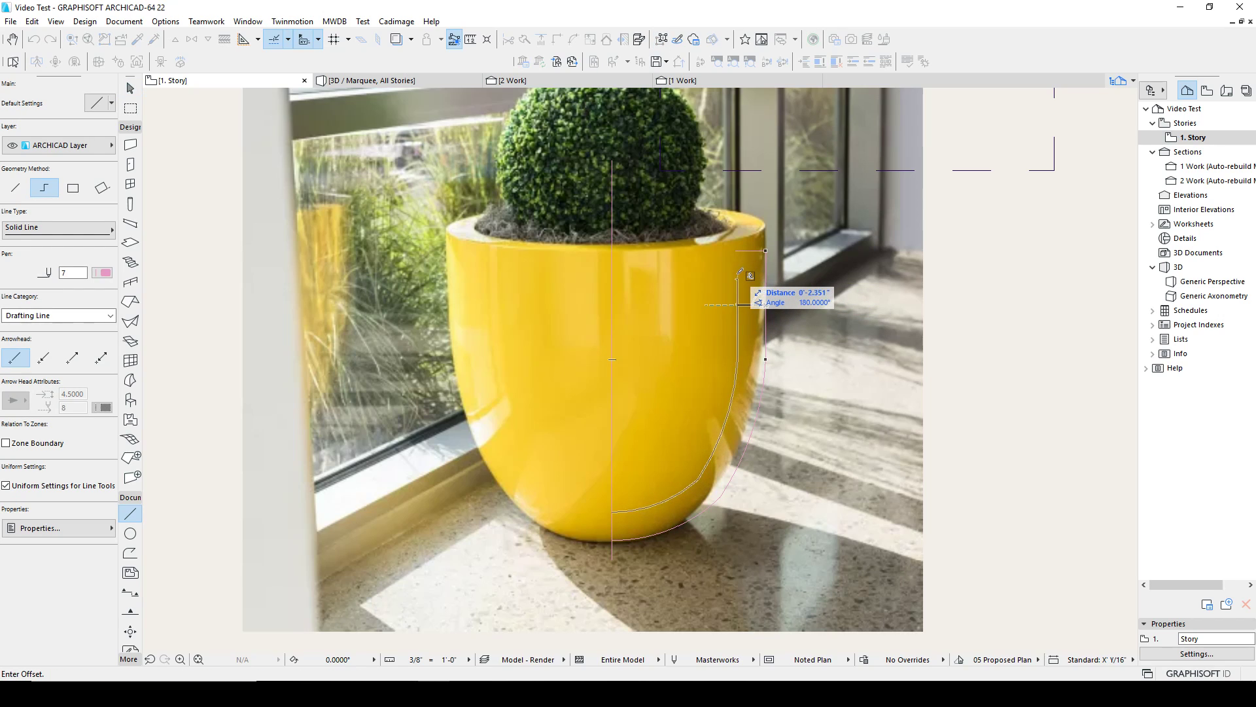
key("Escape")
key("Escape")
Delete the stray segment above the offset profile and extend the inner wall line up to the rim line.
left_click(738, 281)
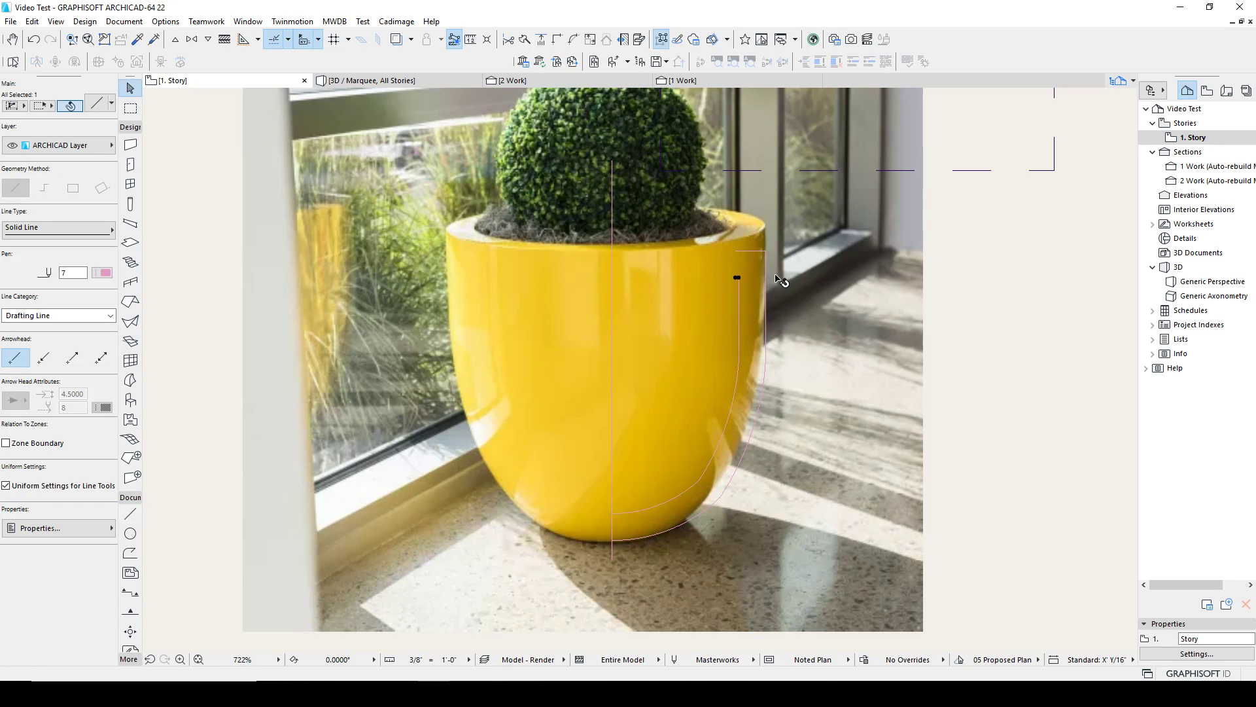
key("Delete")
left_click(725, 242)
key("Escape")
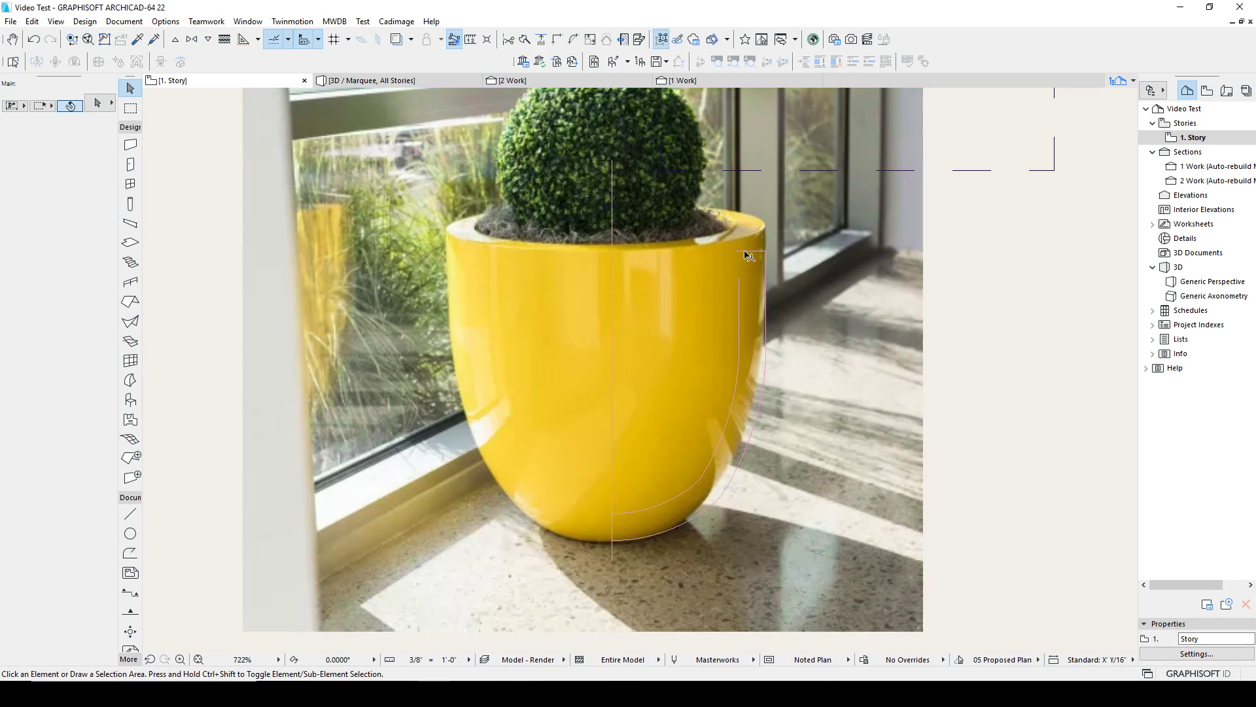
left_click(746, 251)
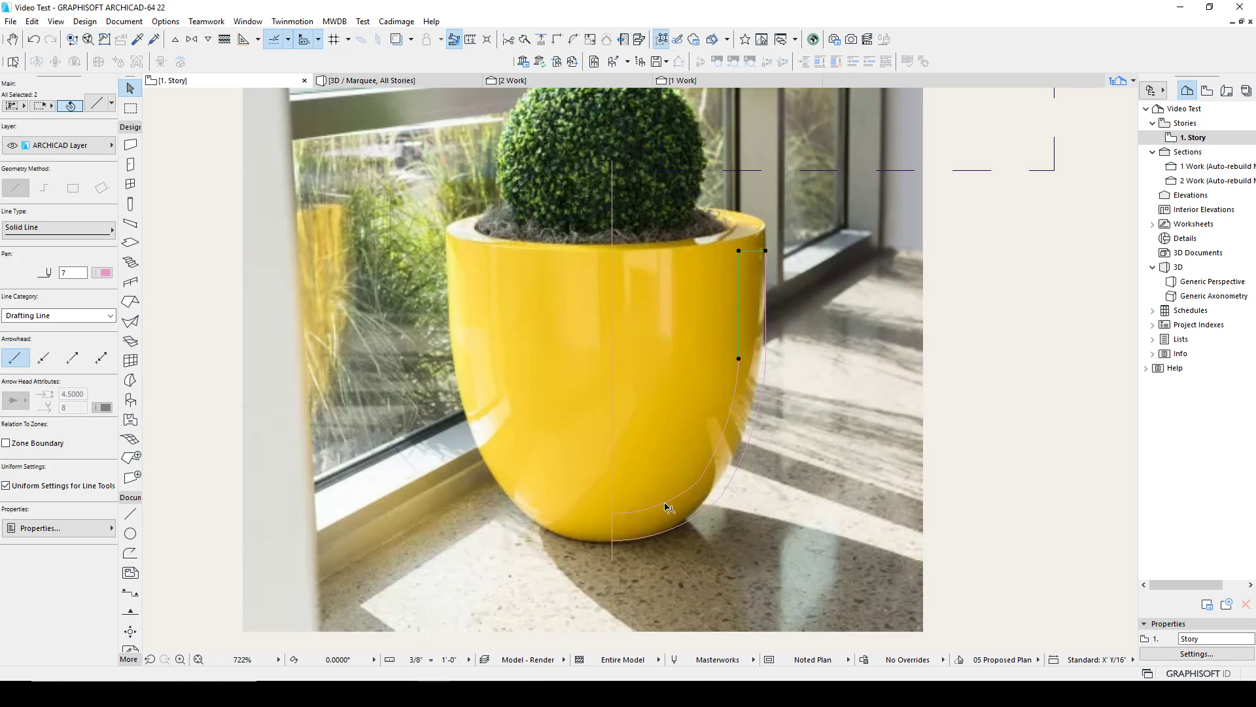
Trim the centre line to the short segment between the inner and outer base curves, closing the wall profile.
key("Escape")
scroll(628, 511, "up", 4)
left_click(608, 500)
key("Escape")
key("ctrl+z")
key("Escape")
left_click(619, 495)
left_click(601, 496)
key("Escape")
left_click(601, 495)
key("Escape")
key("Escape")
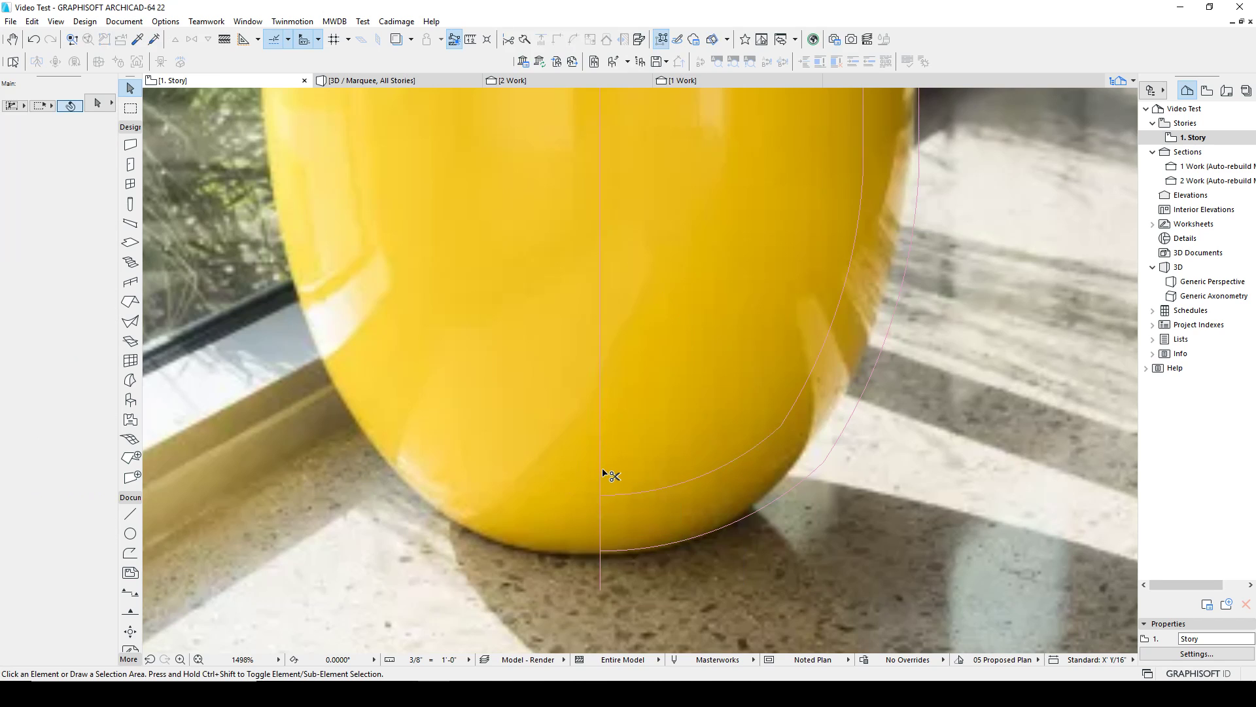
scroll(678, 546, "down", 5)
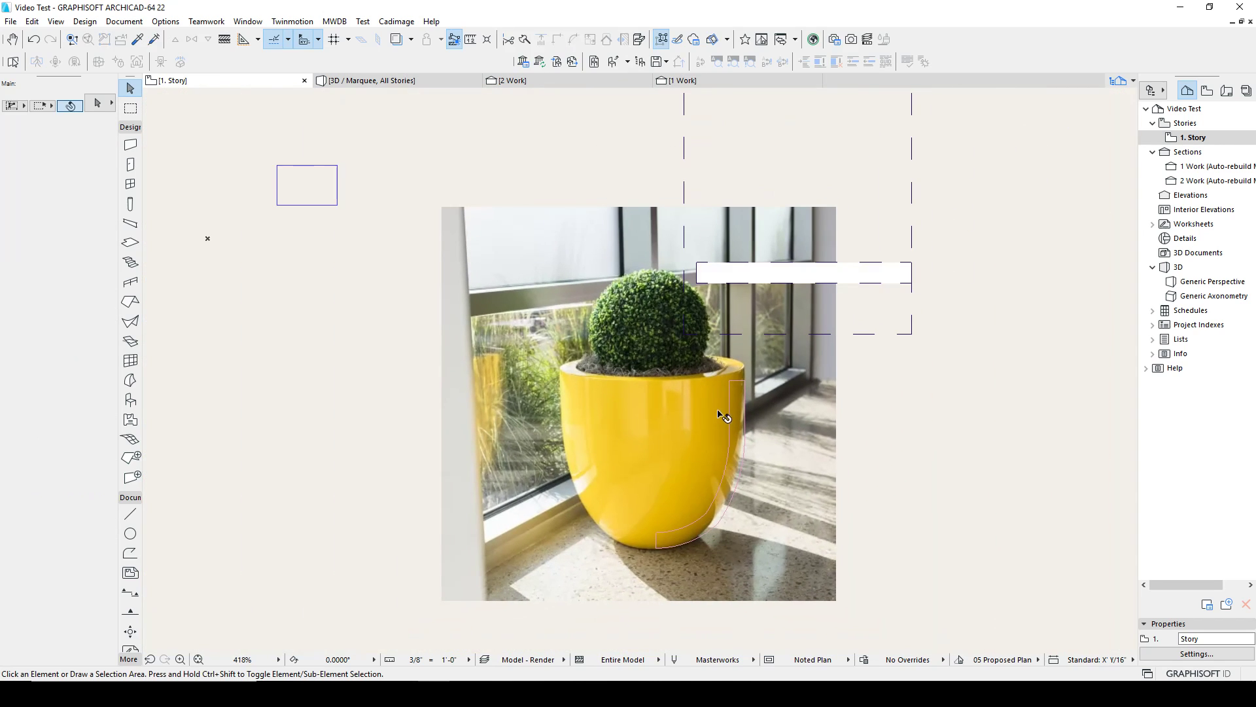
Revolve the closed wall profile fully around the pot's vertical axis as a hollow morph, and show it in the 3D perspective.
left_click(131, 380)
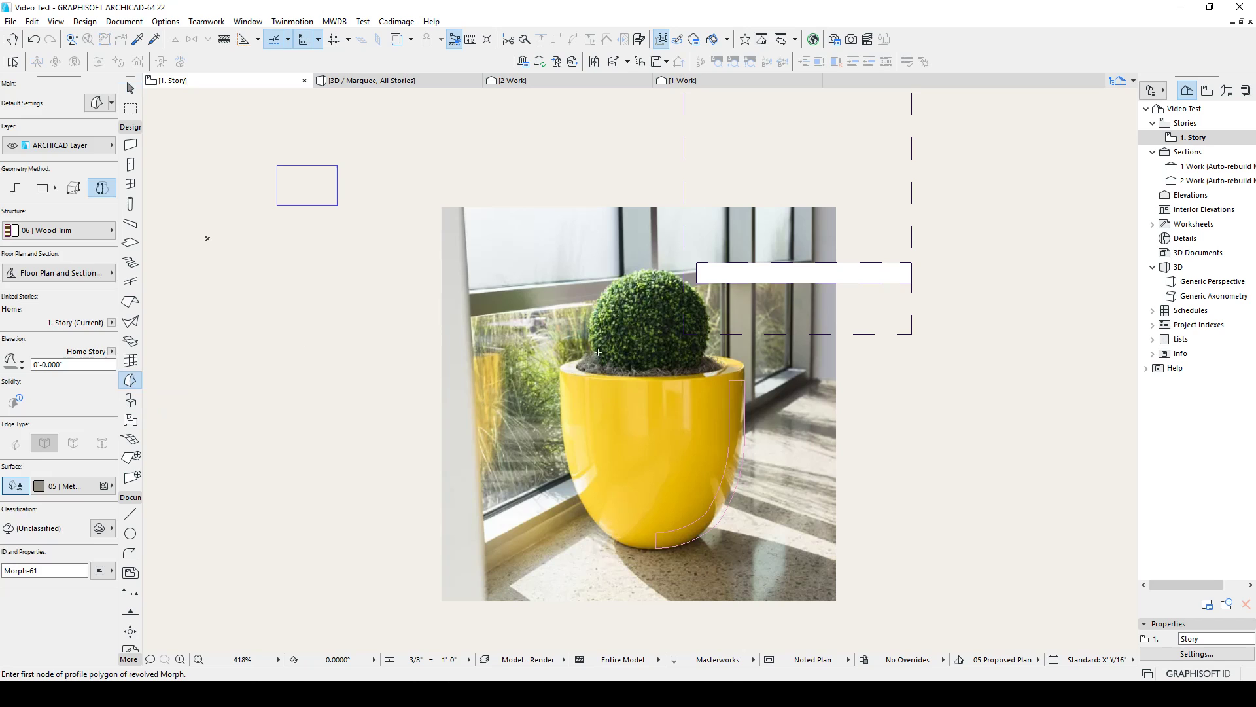
left_click(731, 418)
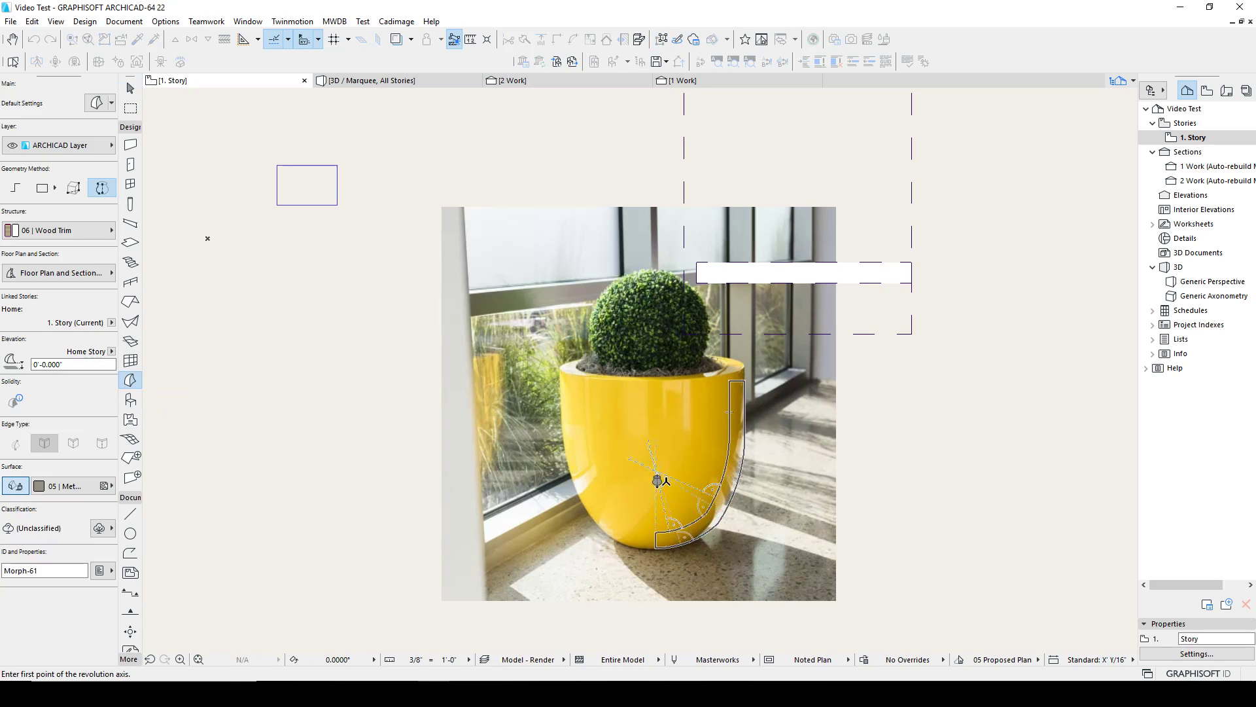
scroll(653, 522, "up", 5)
left_click(657, 545)
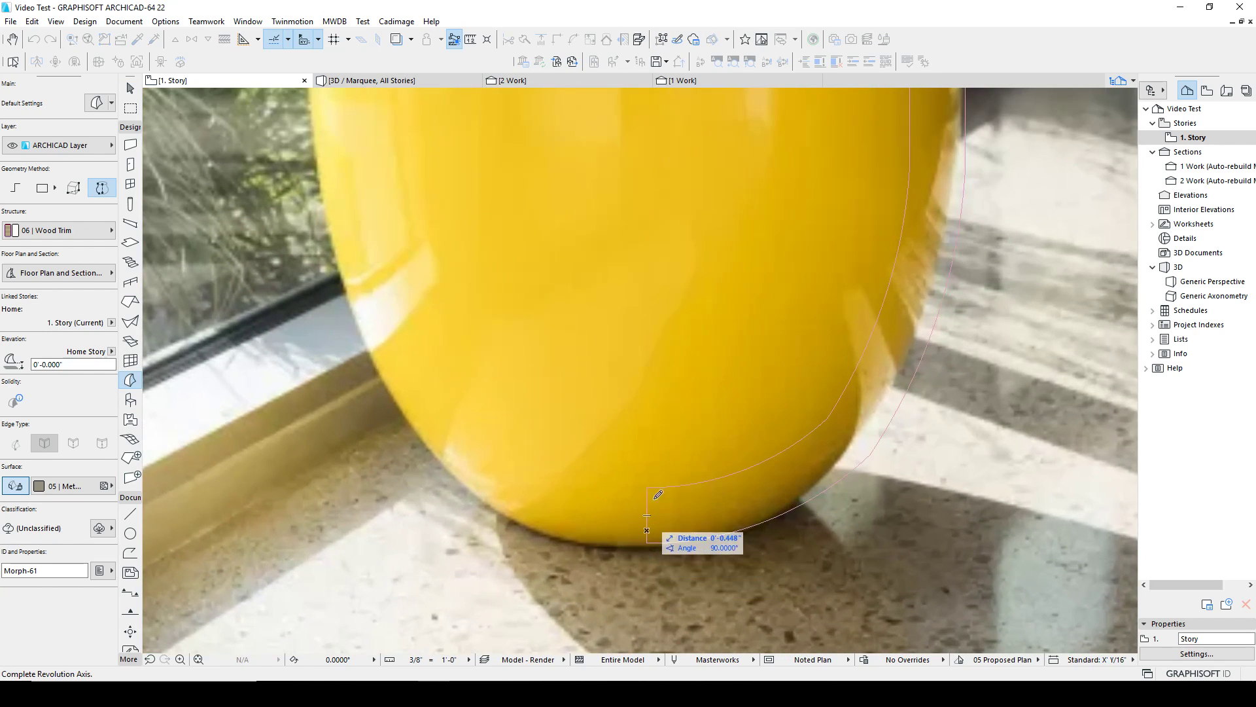
left_click(647, 376)
key("Return")
scroll(690, 396, "down", 4)
scroll(381, 336, "down", 2)
left_click(401, 82)
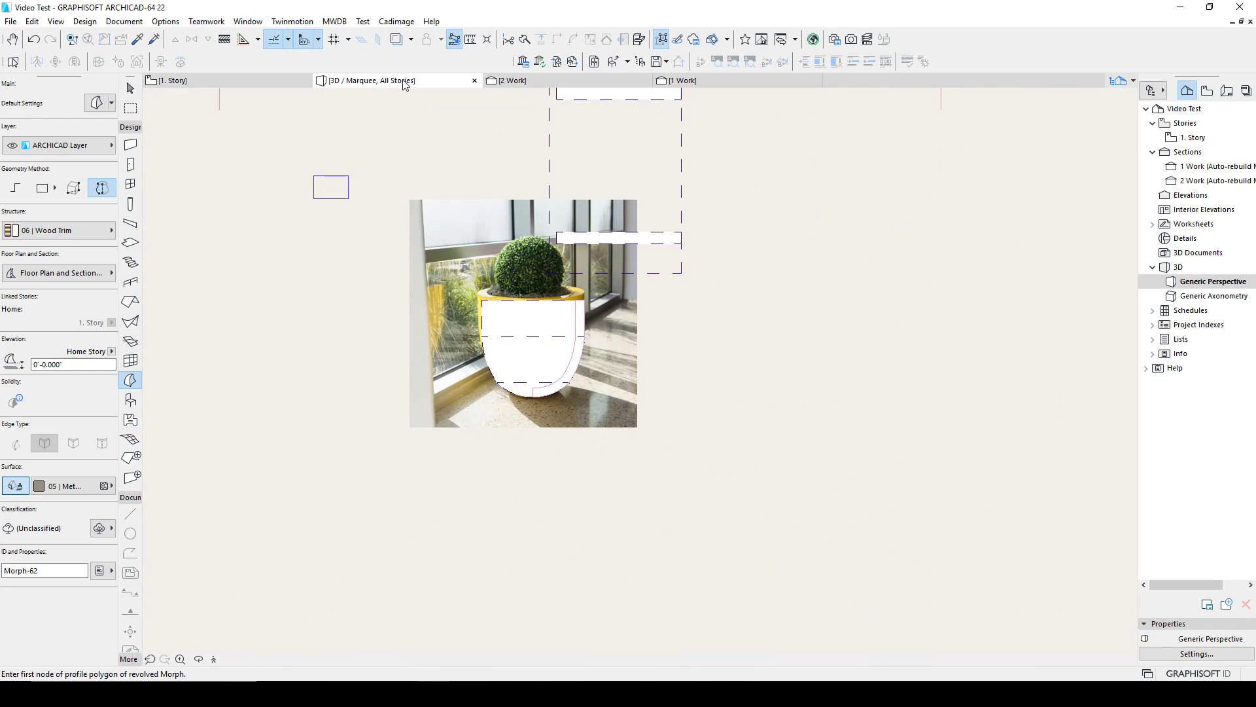
middle_click_drag(831, 461, 729, 479, "shift")
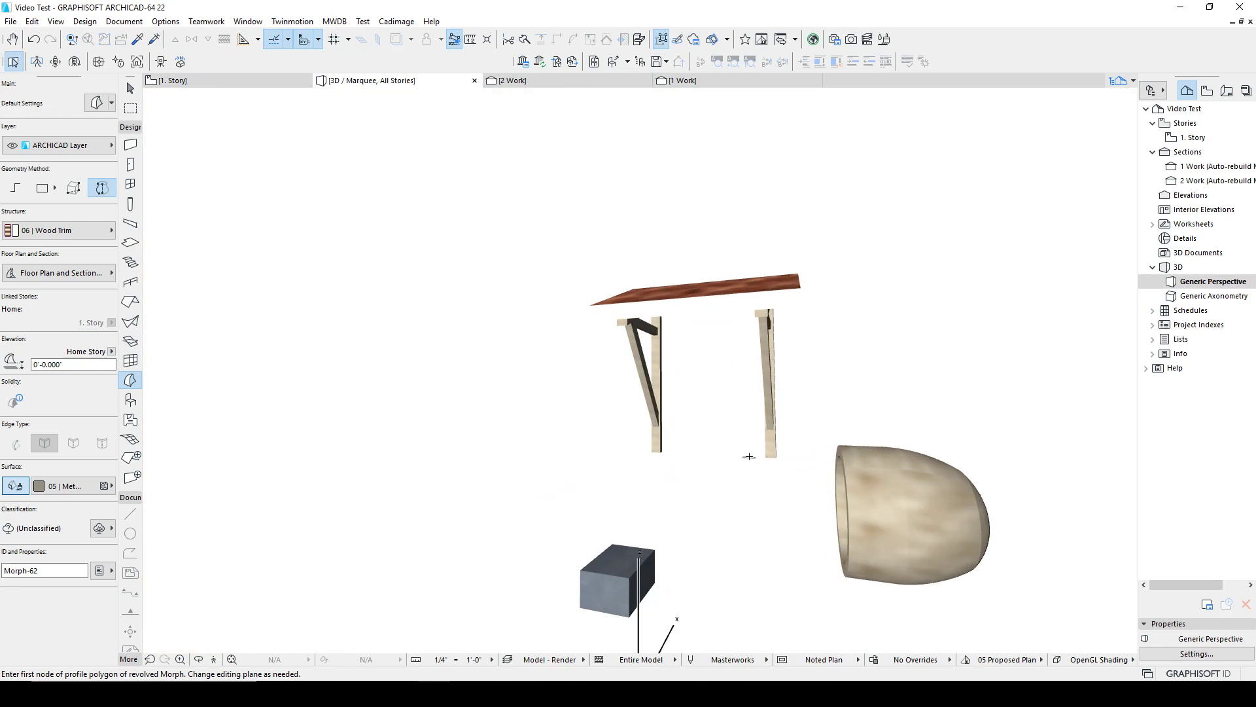
Select the revolved planter in the 3D perspective.
left_click(262, 81)
key("Escape")
scroll(581, 301, "up", 2)
left_click(359, 83)
middle_click_drag(912, 525, 813, 426, "shift")
left_click(823, 428)
key("ctrl+e")
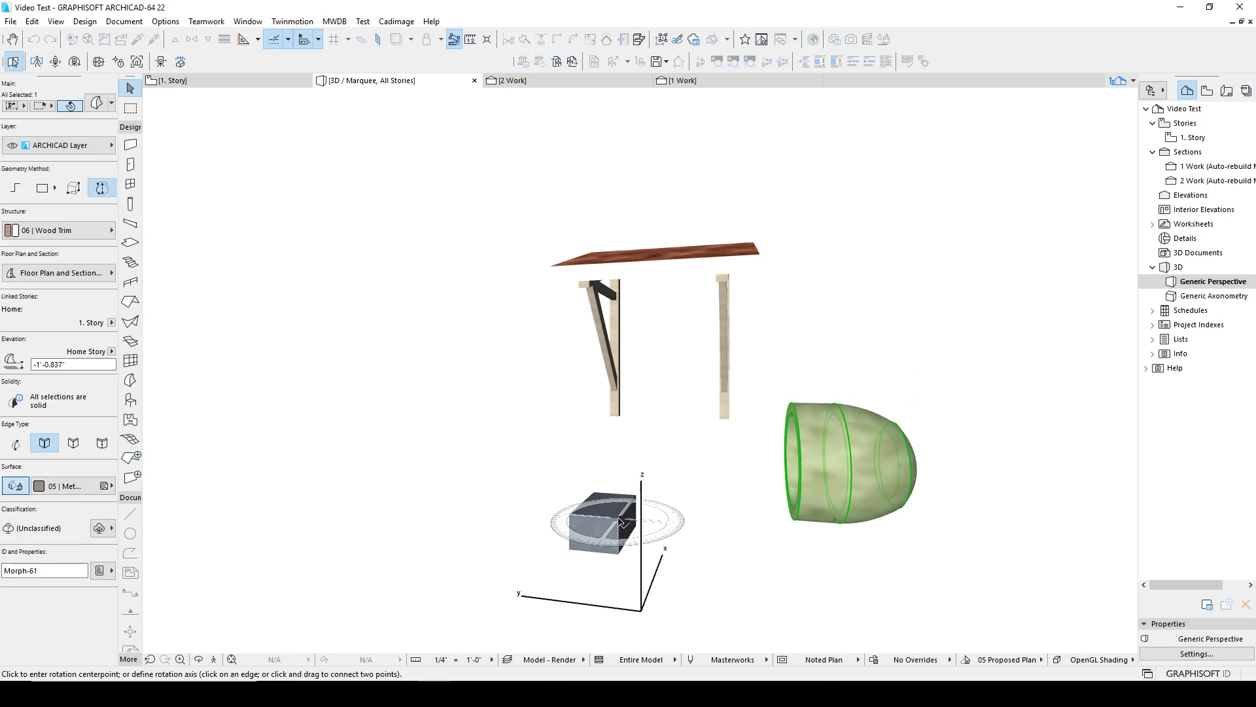
left_click_drag(618, 522, 579, 515)
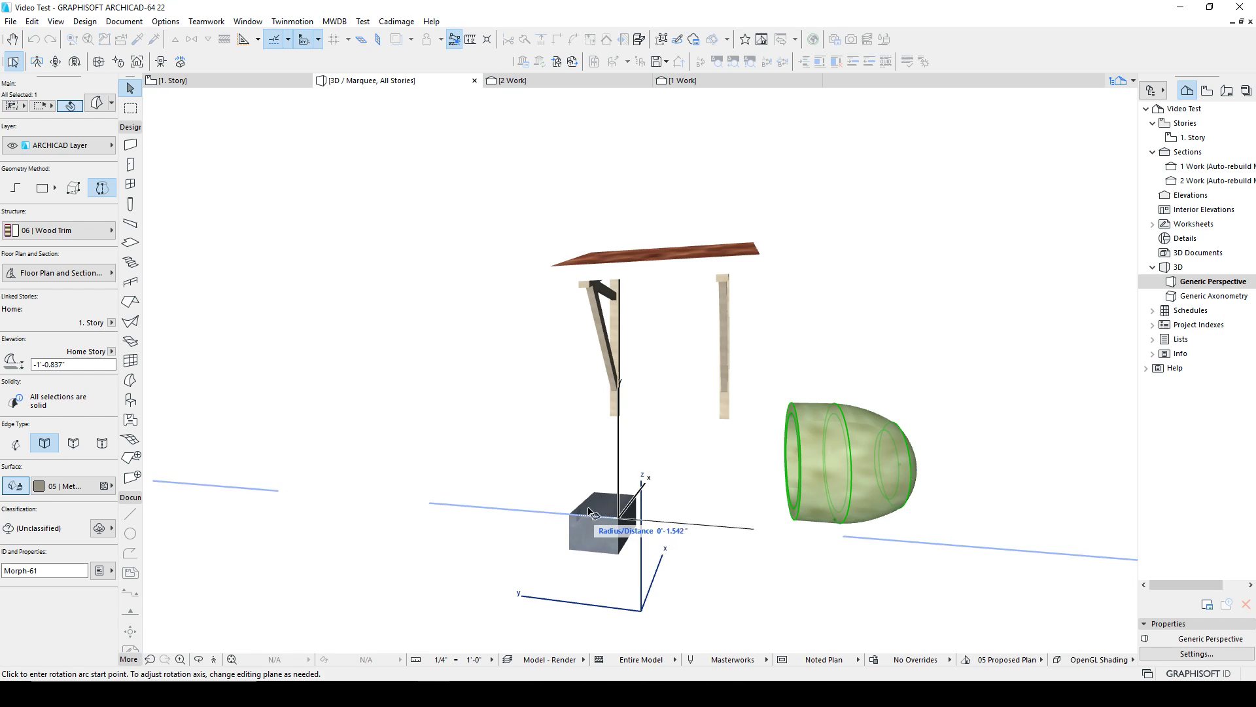
left_click(620, 473)
scroll(669, 511, "down", 3)
middle_click_drag(670, 508, 658, 389, "shift")
key("Escape")
Rotate the selected planter 90° in a vertical plane about the dark box's upper corner so its opening faces up.
scroll(665, 341, "up", 3)
middle_click_drag(665, 341, 879, 393, "shift")
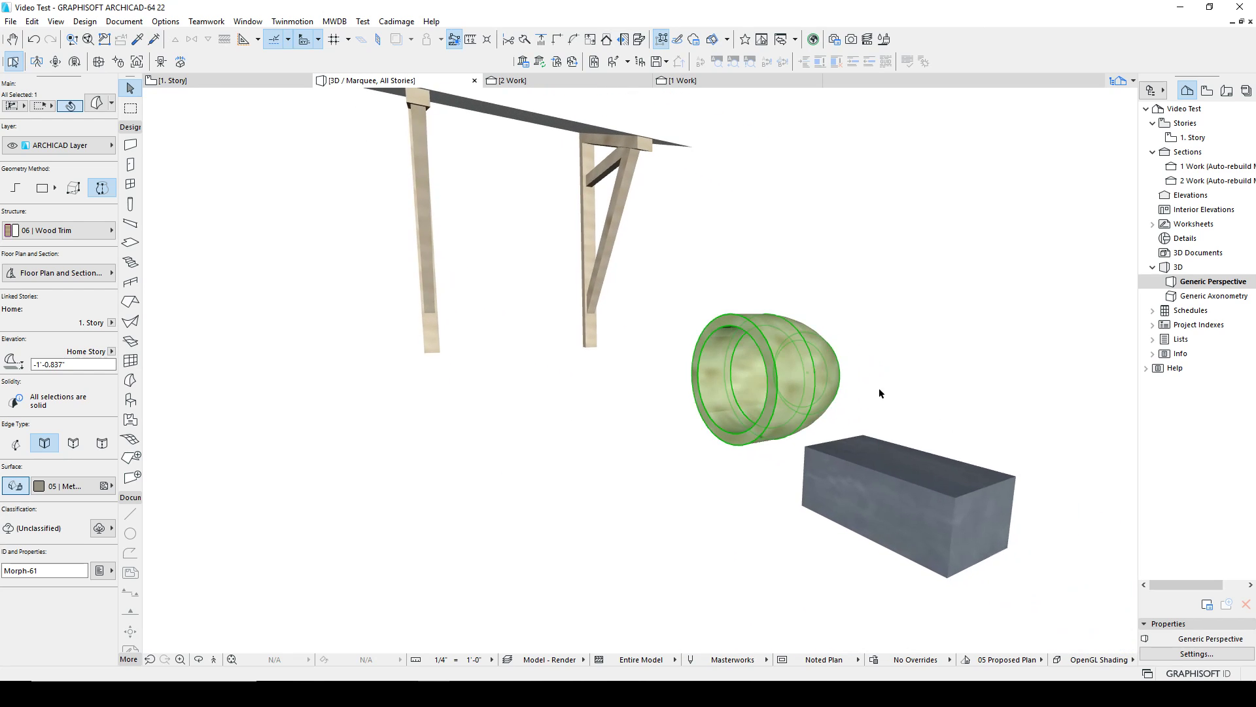
key("ctrl+e")
left_click(865, 435)
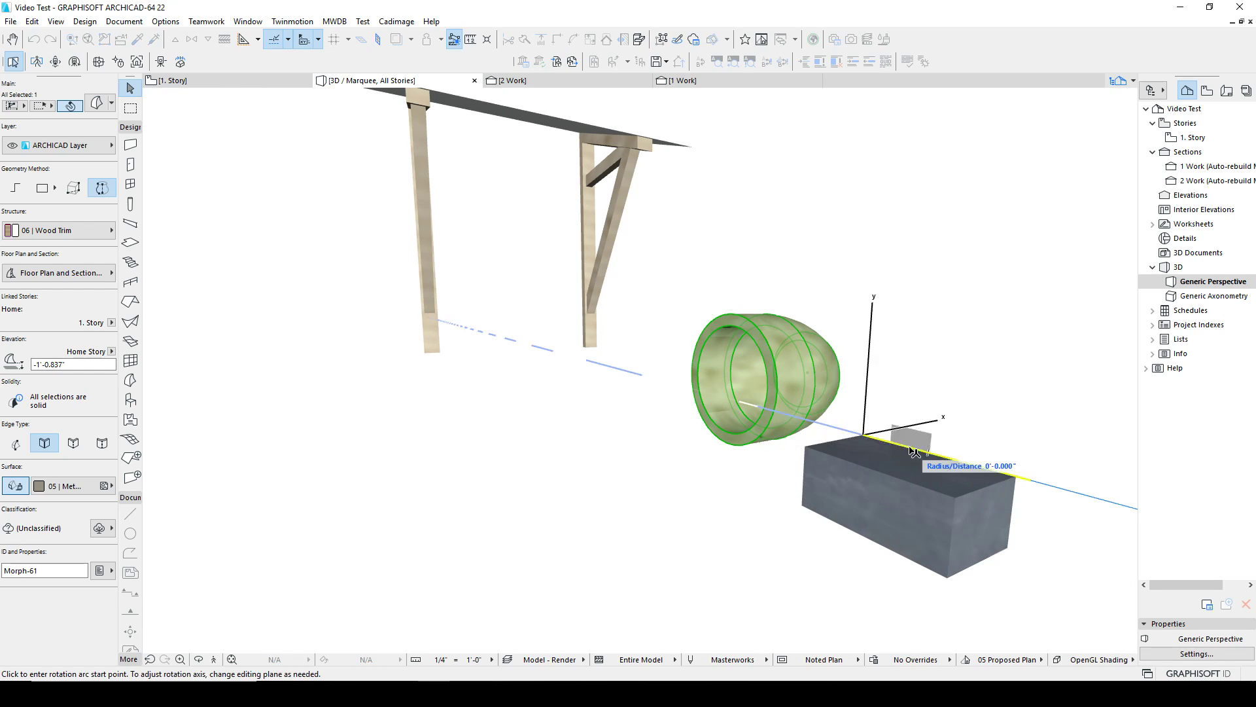
left_click(872, 341)
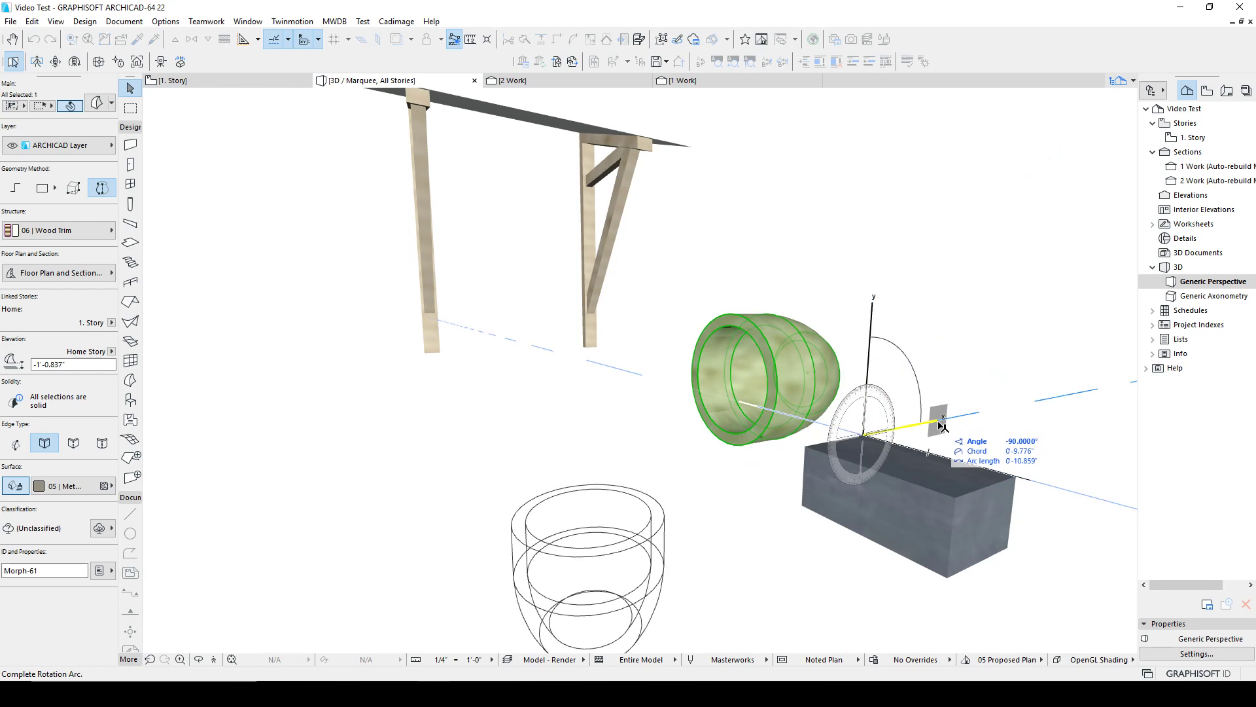
left_click(908, 411)
In the 2 Work section, move the planter by its base point onto the story line, to the side of the canopy.
left_click(221, 80)
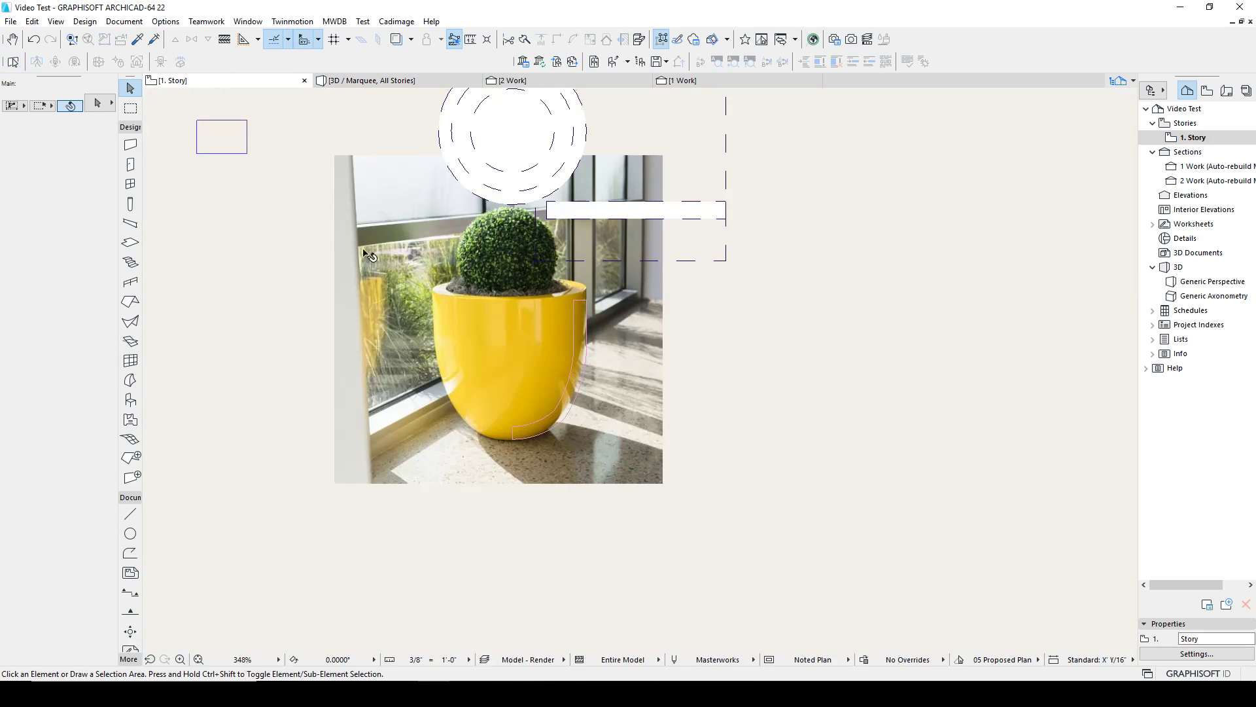
left_click(539, 80)
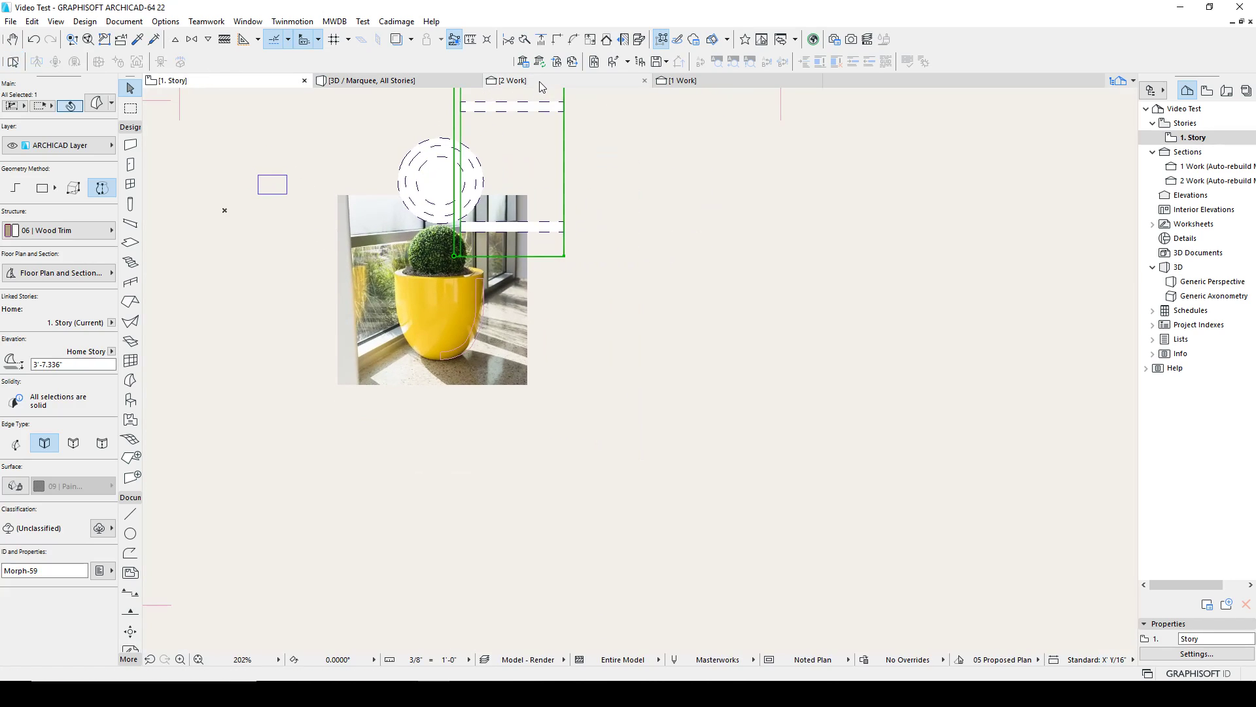
middle_click_drag(534, 437, 610, 295)
scroll(611, 295, "down", 3)
left_click(636, 442)
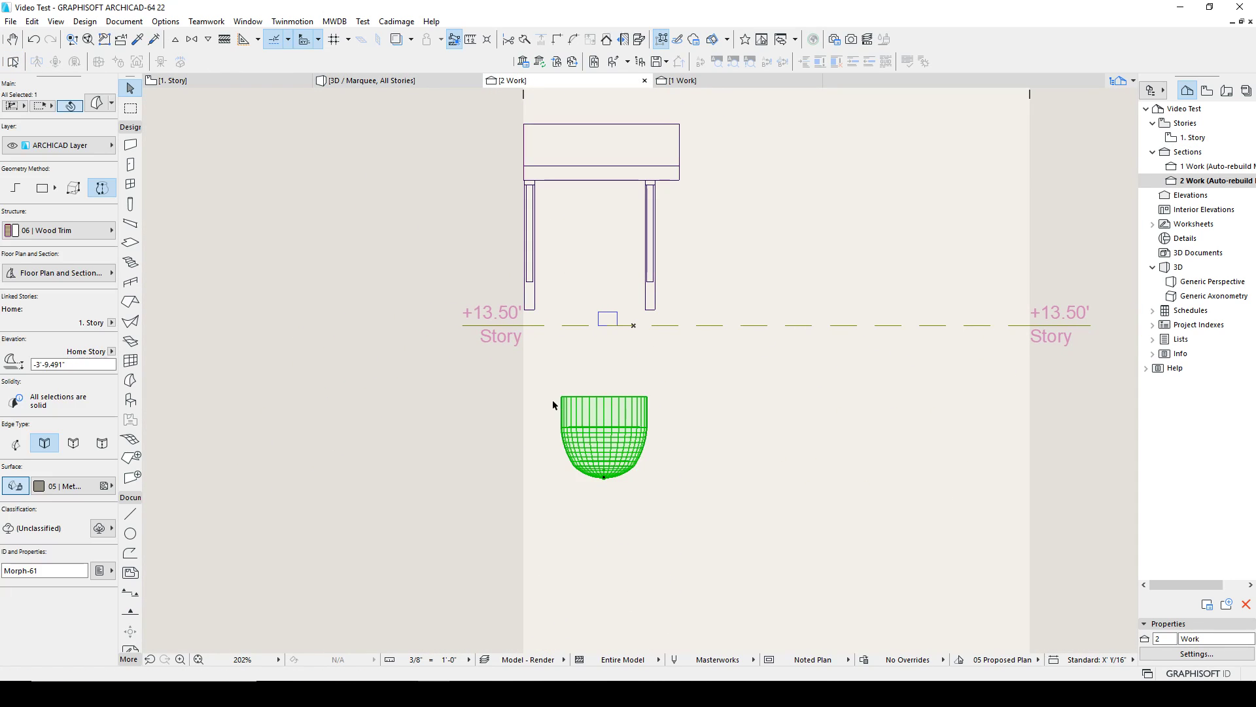
key("ctrl+d")
left_click(604, 478)
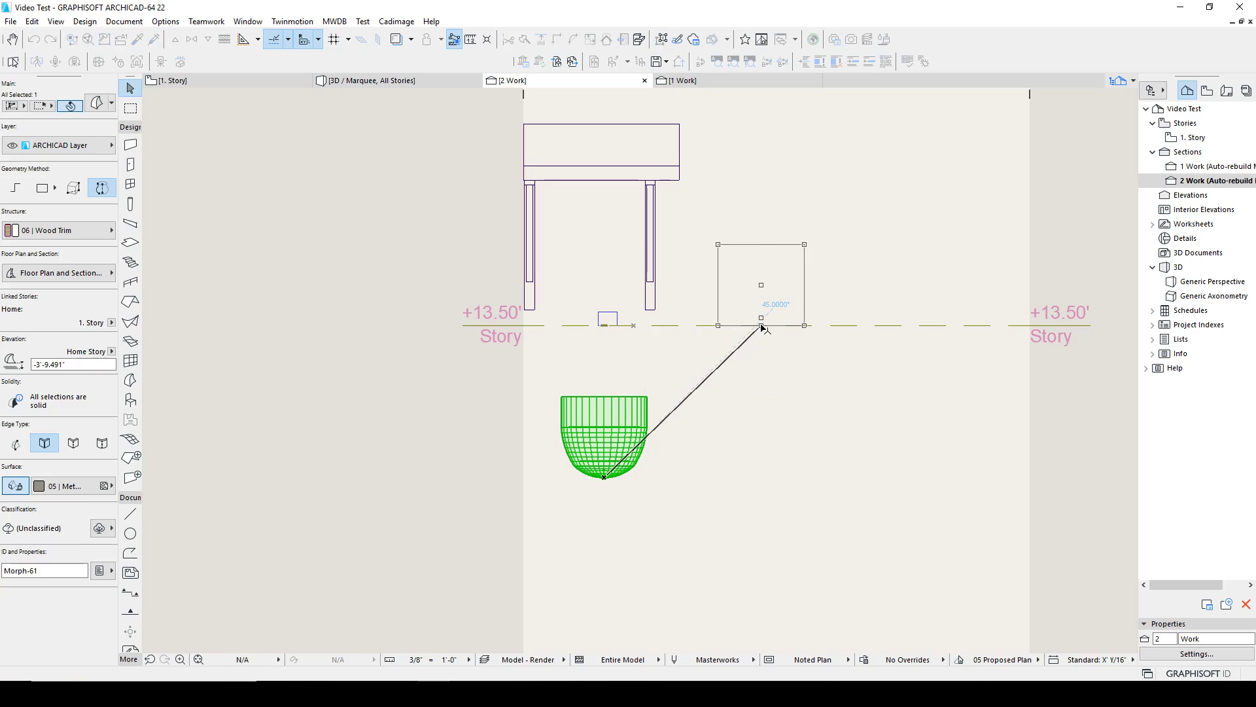
left_click(762, 326)
key("Escape")
middle_click_drag(825, 255, 762, 330)
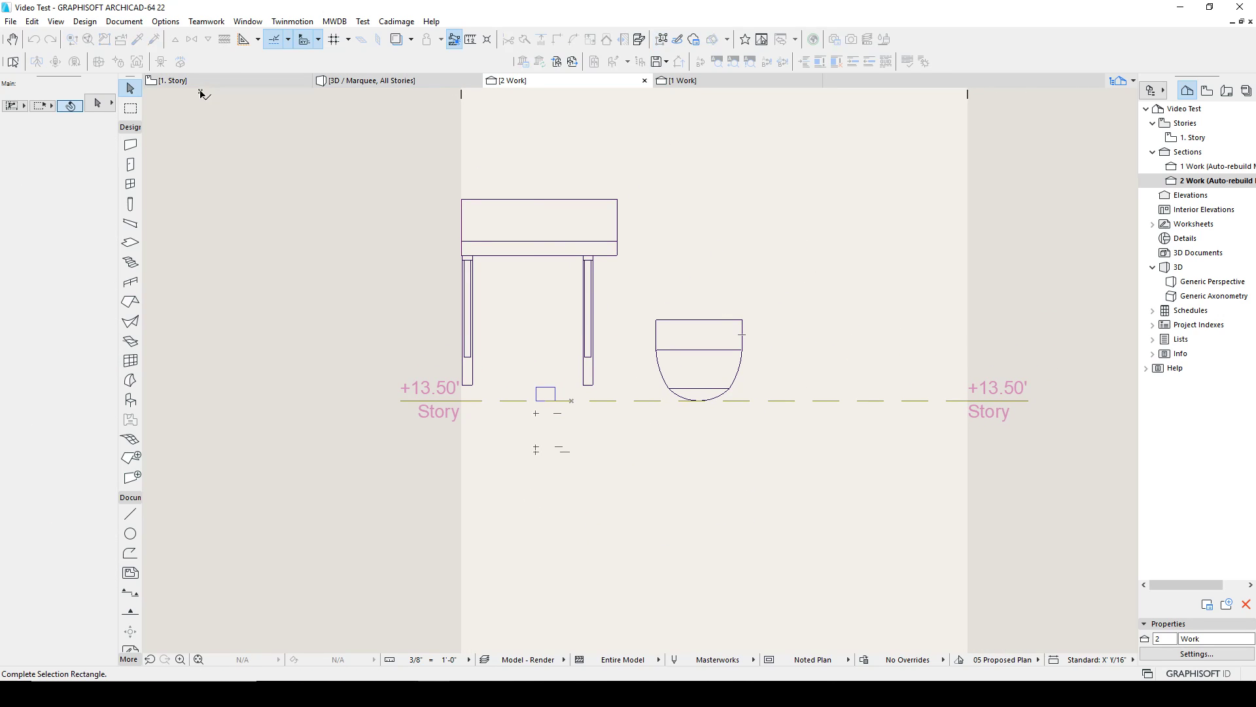
Override the planter's surface with 09 | Paint - Blue Pale in the 3D perspective.
left_click(366, 81)
middle_click_drag(831, 379, 1033, 350, "shift")
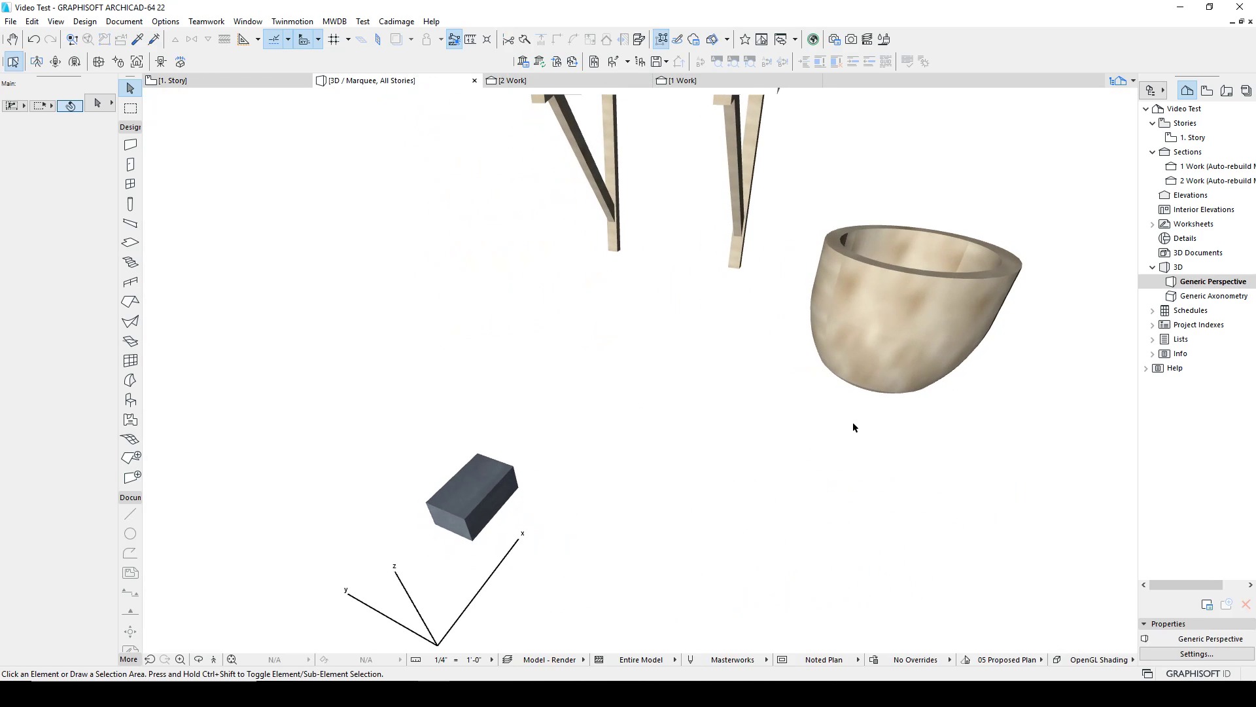
left_click(930, 306)
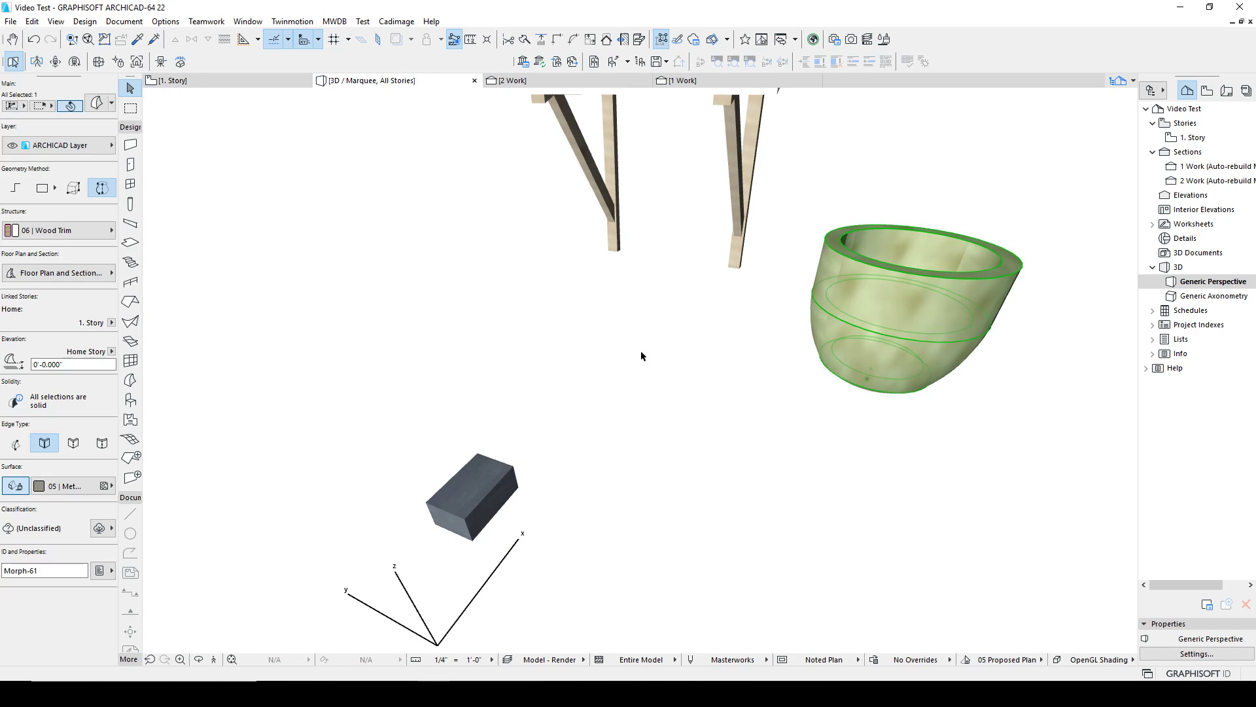
left_click(90, 492)
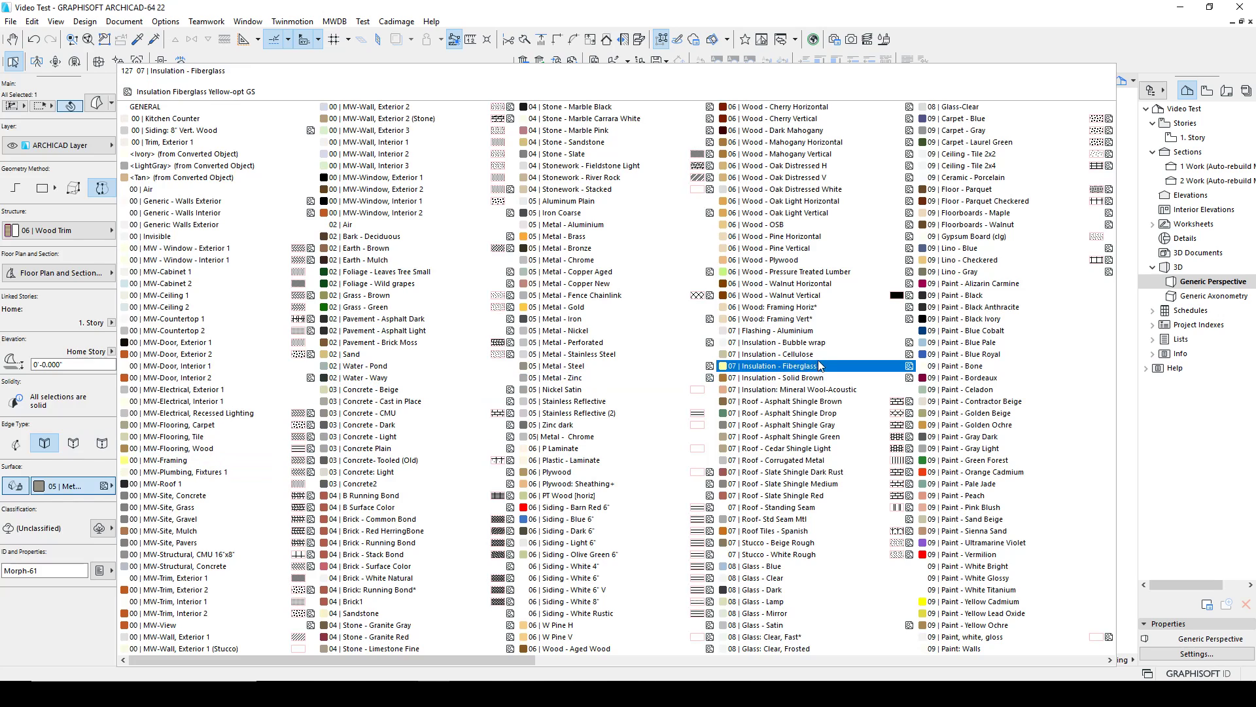
left_click(956, 342)
key("Escape")
middle_click_drag(979, 353, 749, 356, "shift")
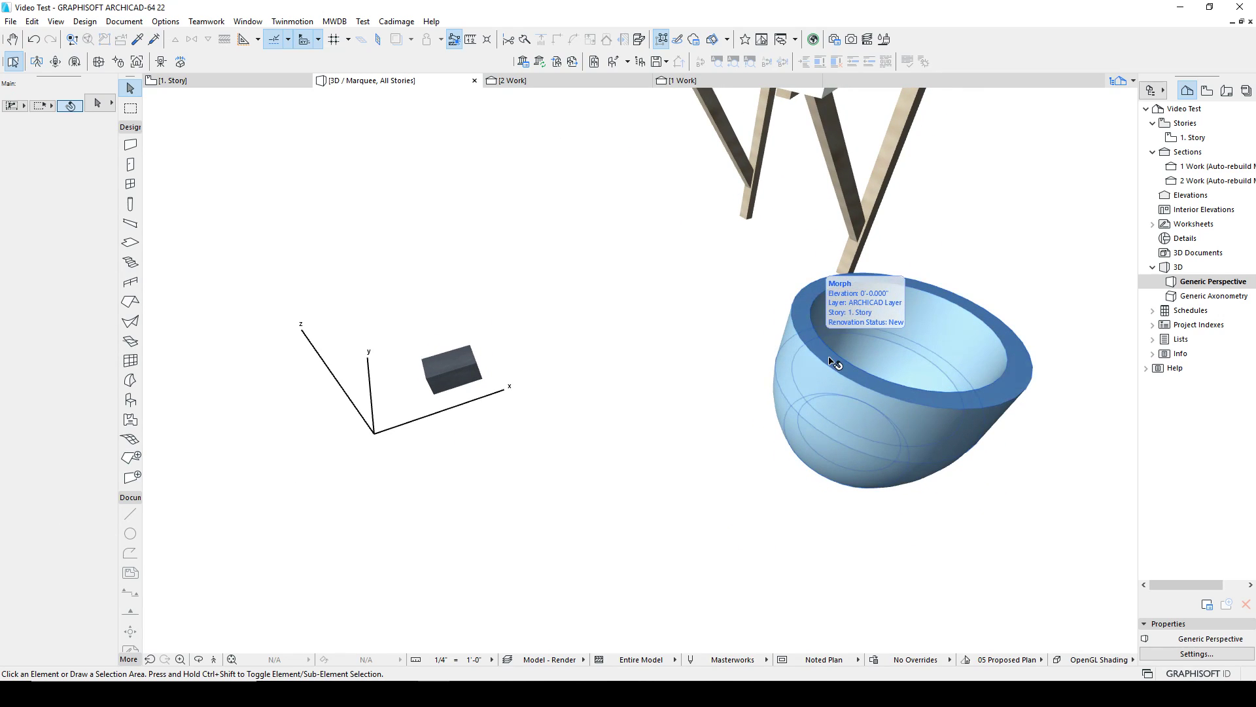
Examine the planter's position and outline in the 2 Work section.
left_click(520, 87)
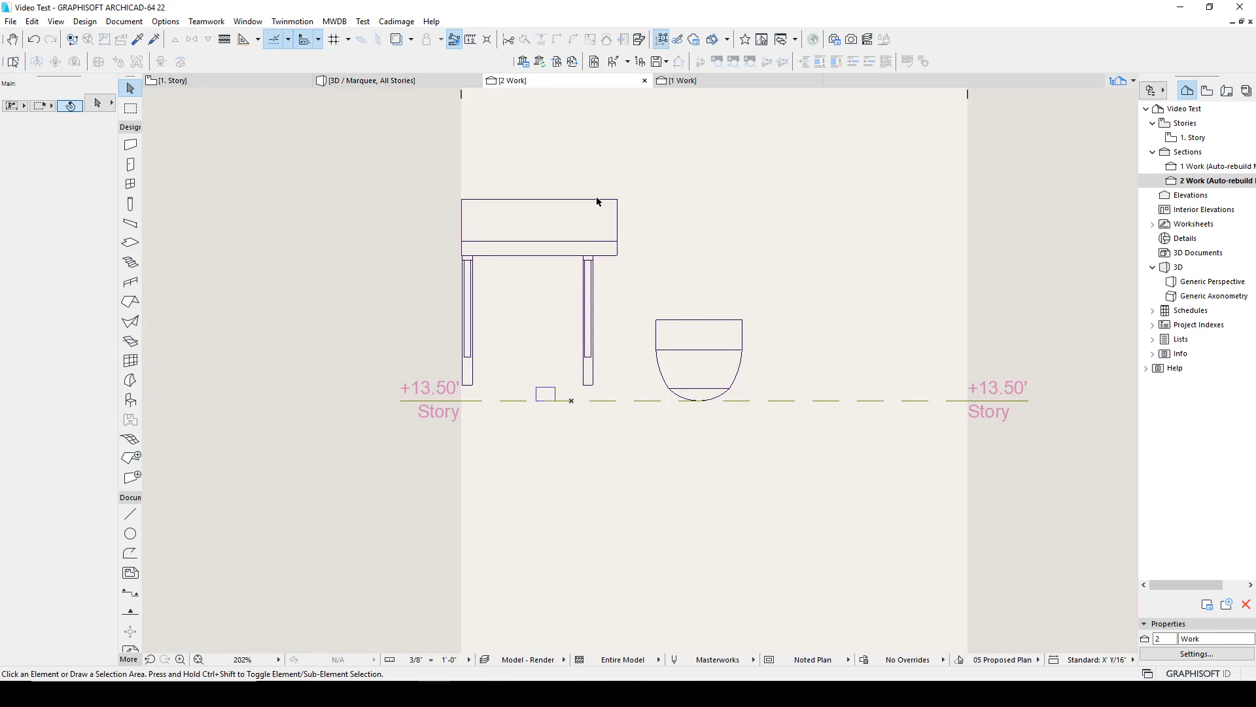
left_click(705, 332)
key("Escape")
left_click(701, 326)
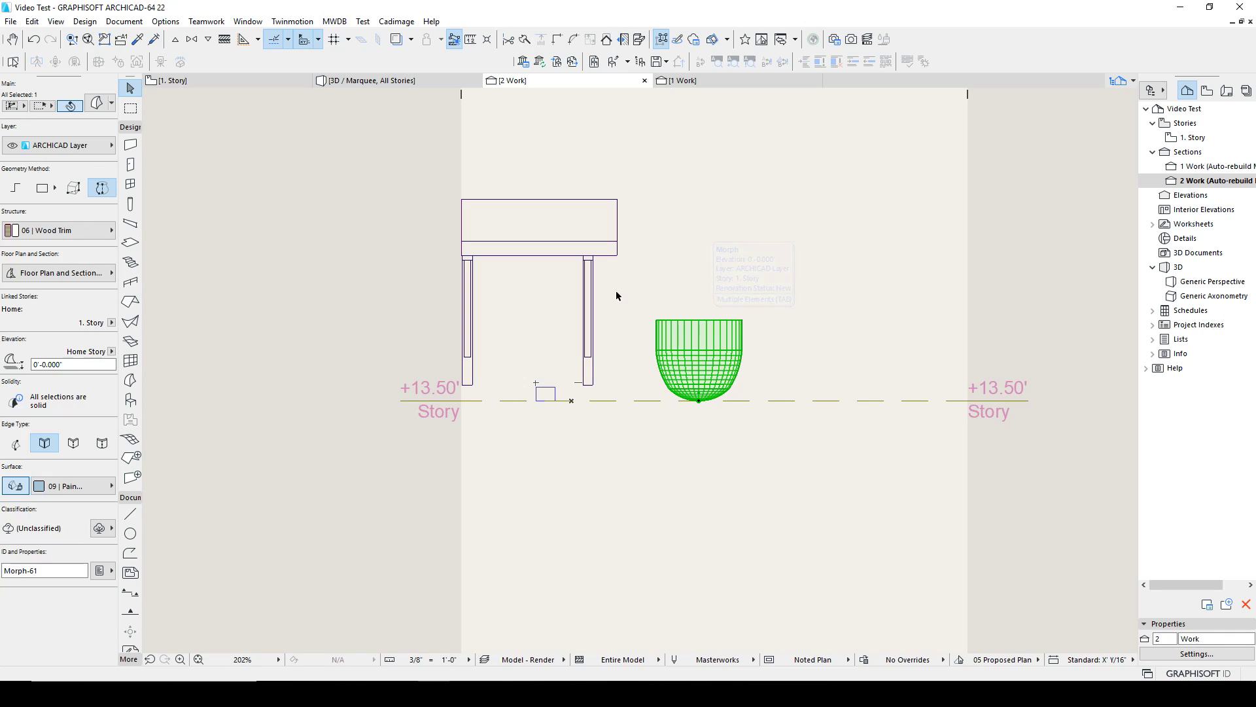
key("Escape")
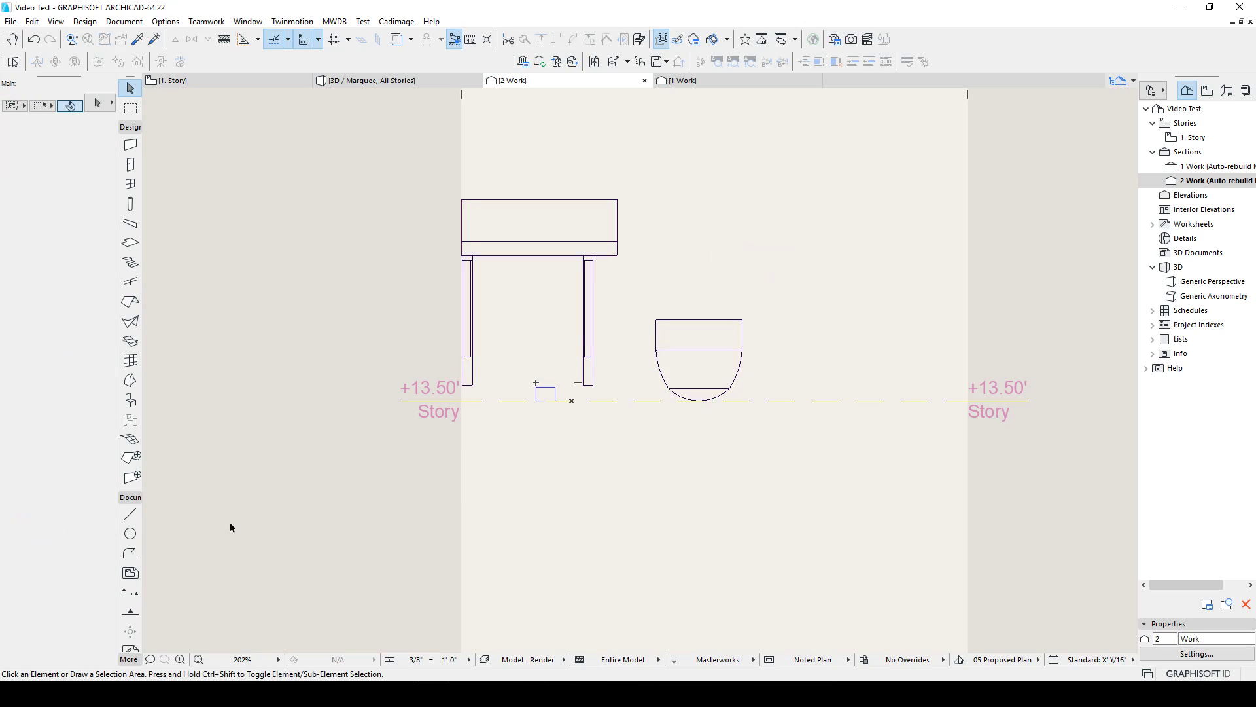